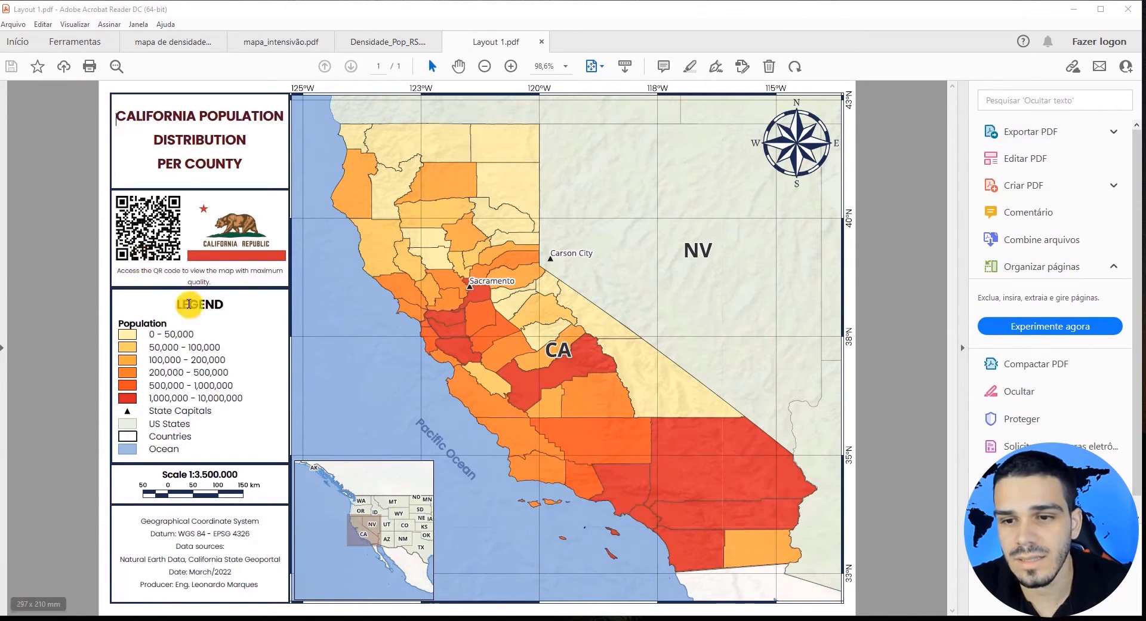
Look through the example population maps of California, Bahia and Paraíba in the open PDF files
key("ctrl+shift+Tab")
key("ctrl+shift+Tab")
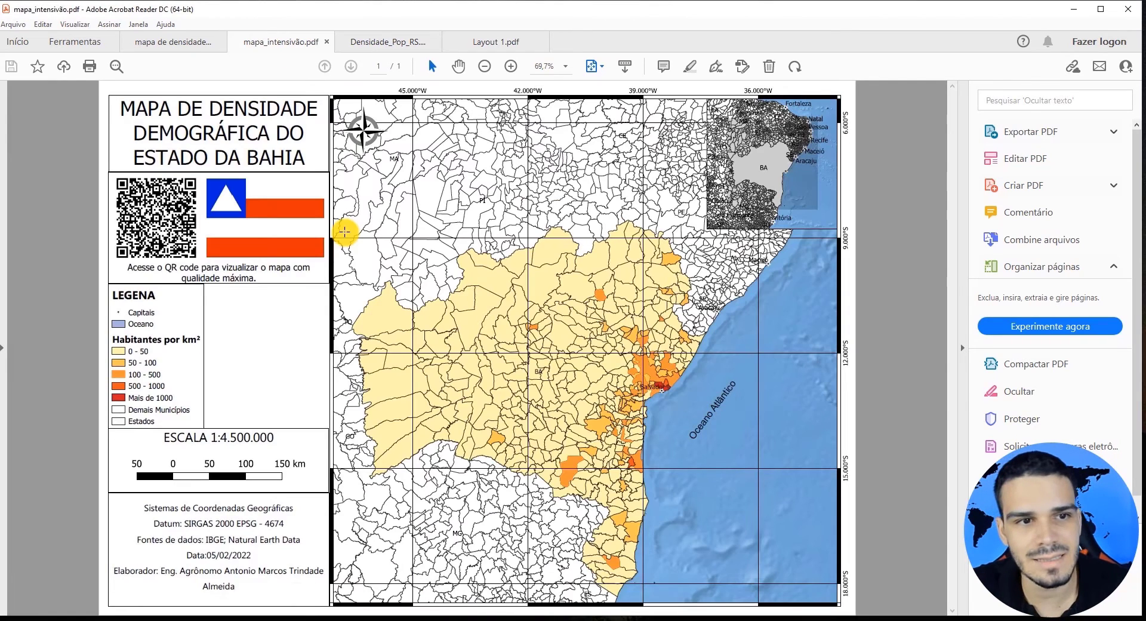
left_click(173, 42)
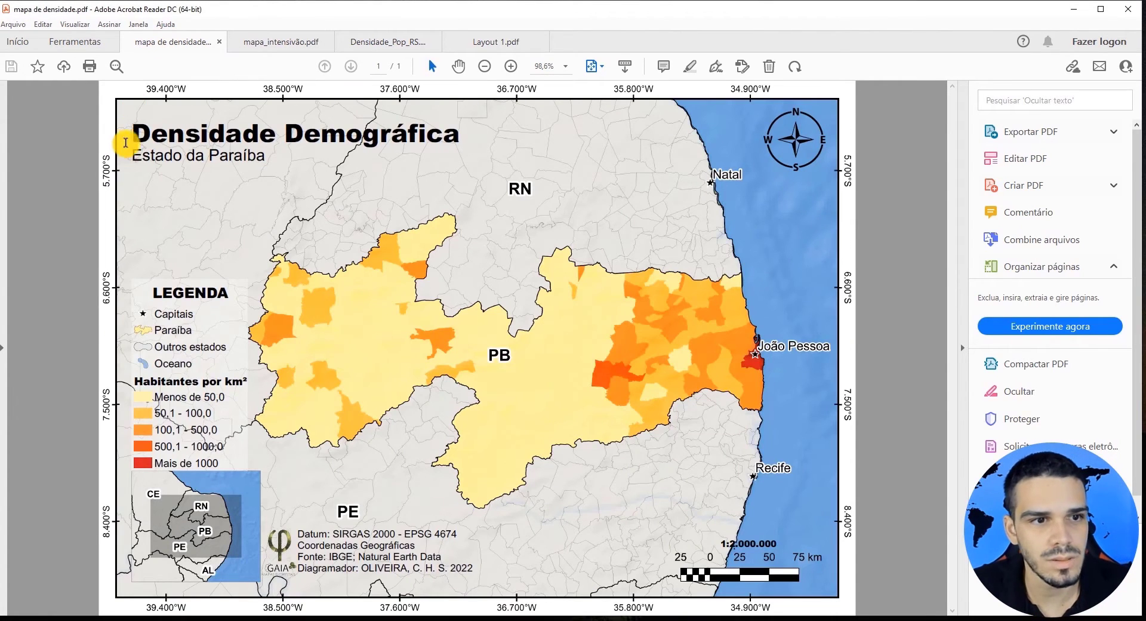
key("ctrl+shift+Tab")
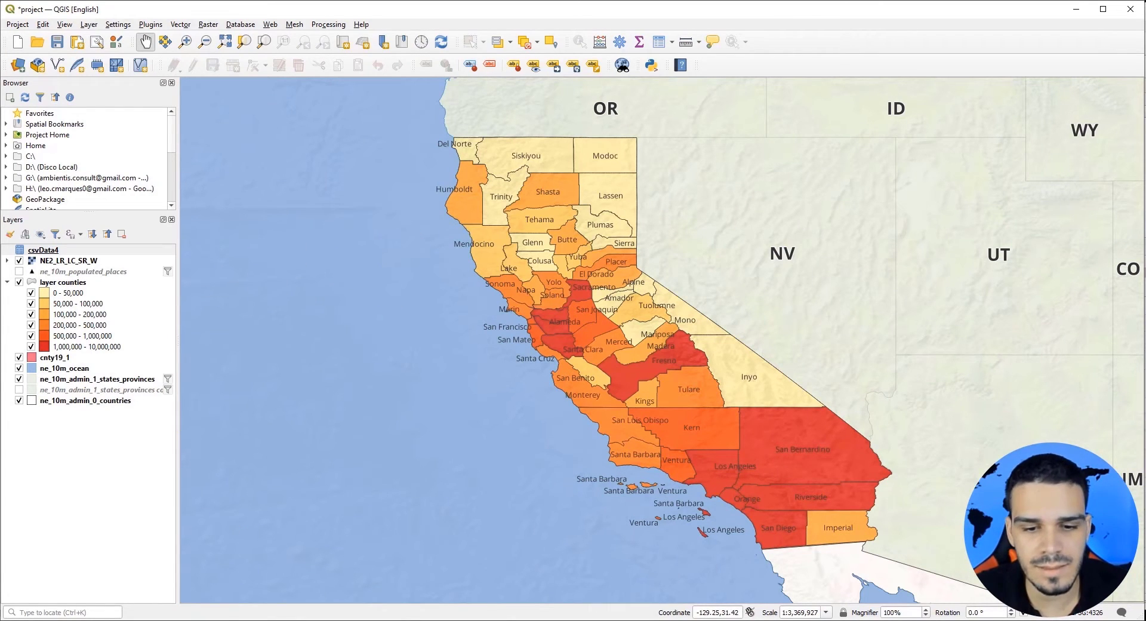
Switch to QGIS and start a new empty project in place of the California one
mouse_move(224, 615)
left_click(262, 570)
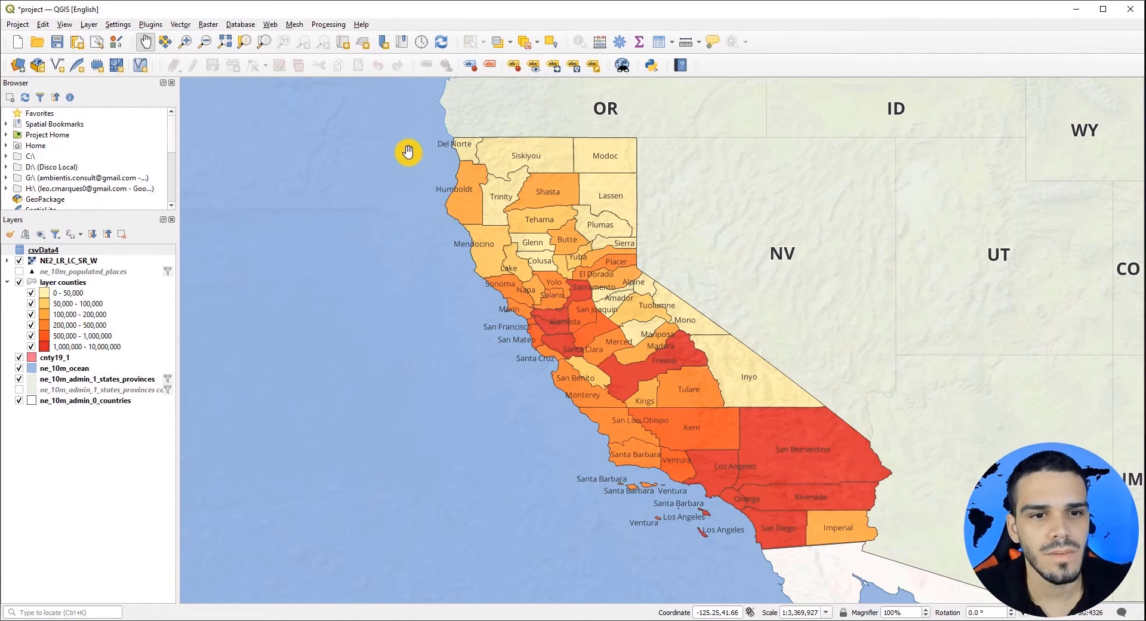
left_click(20, 45)
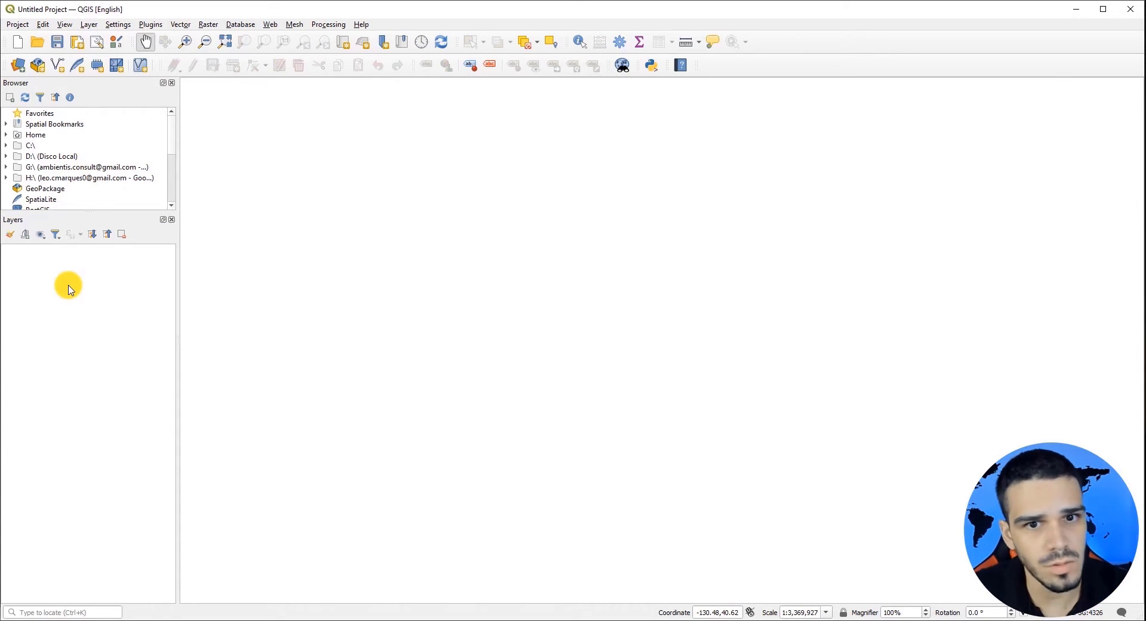
Show the Manage Layers Toolbar in the QGIS interface
left_click(64, 25)
mouse_move(78, 359)
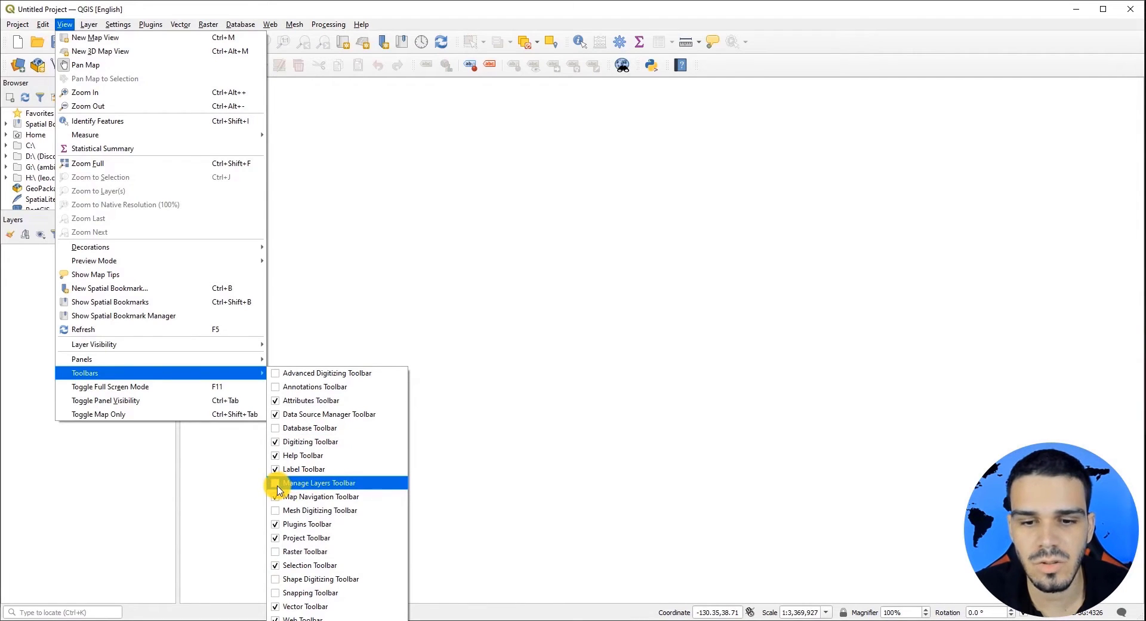
left_click(278, 489)
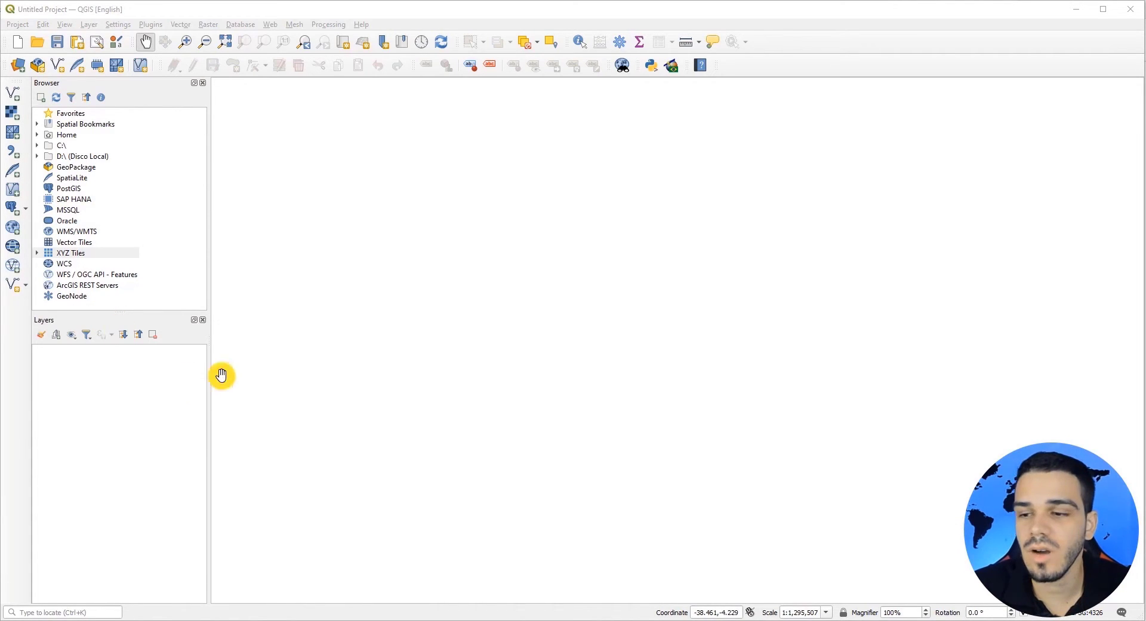
Open the project's coordinate reference system settings and filter the predefined systems by WGS 84
left_click(1074, 615)
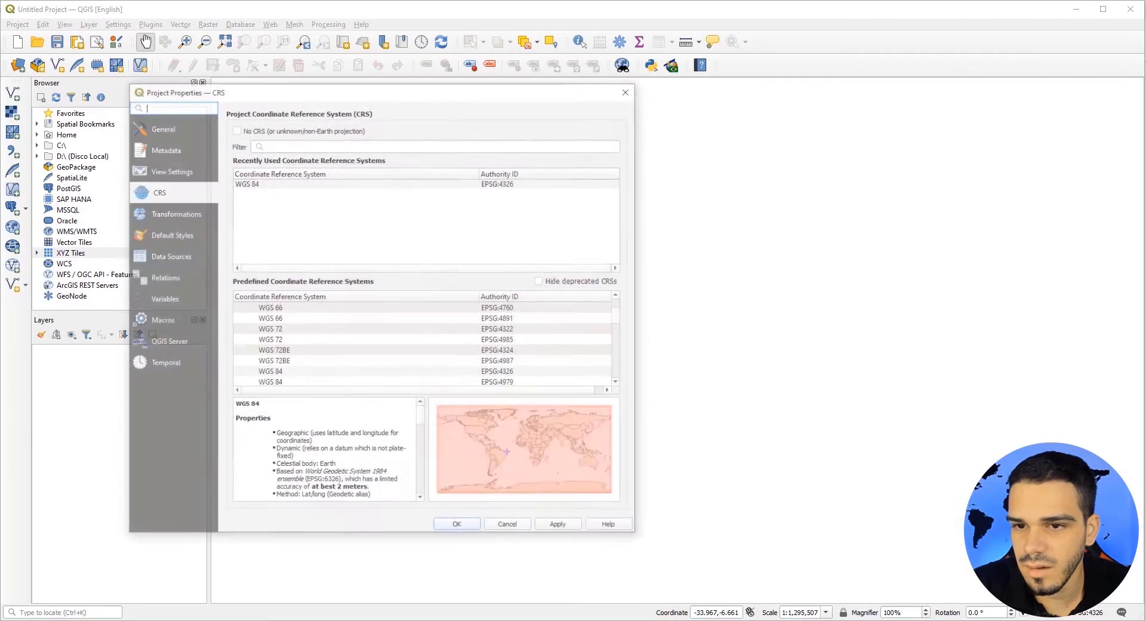
left_click_drag(309, 97, 297, 87)
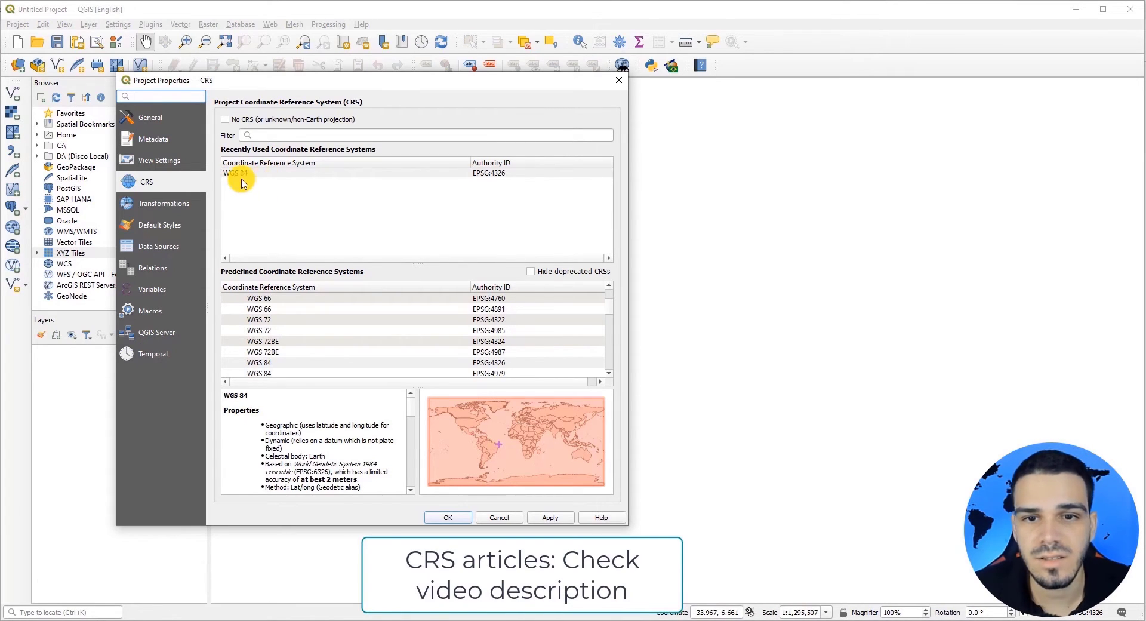
left_click(262, 136)
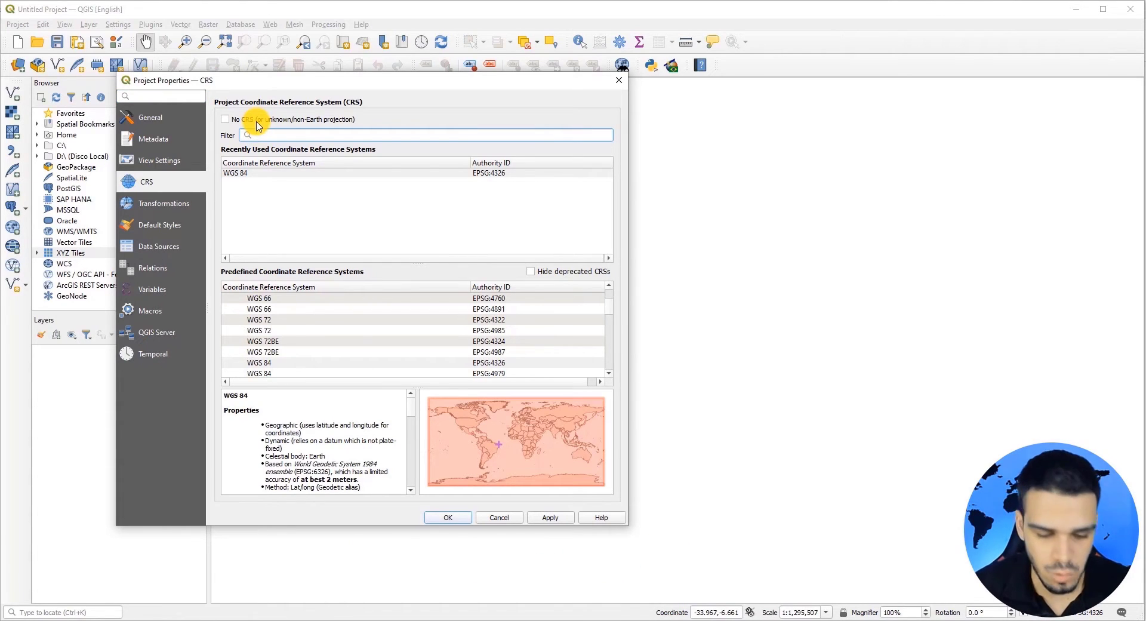
type("w84")
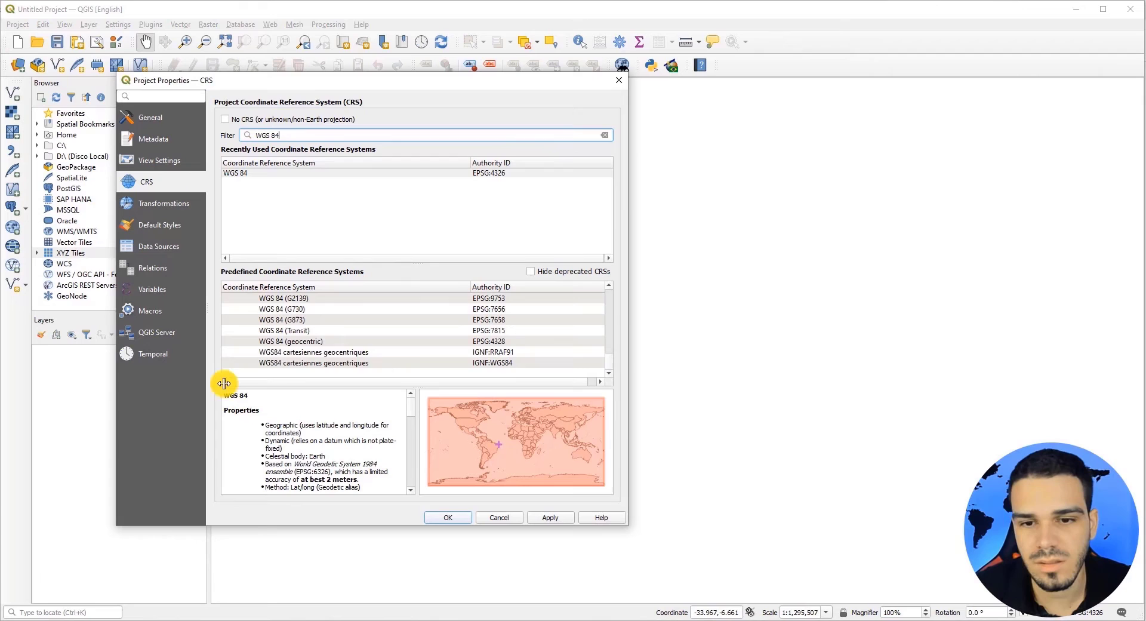
scroll(340, 340, "down", 10)
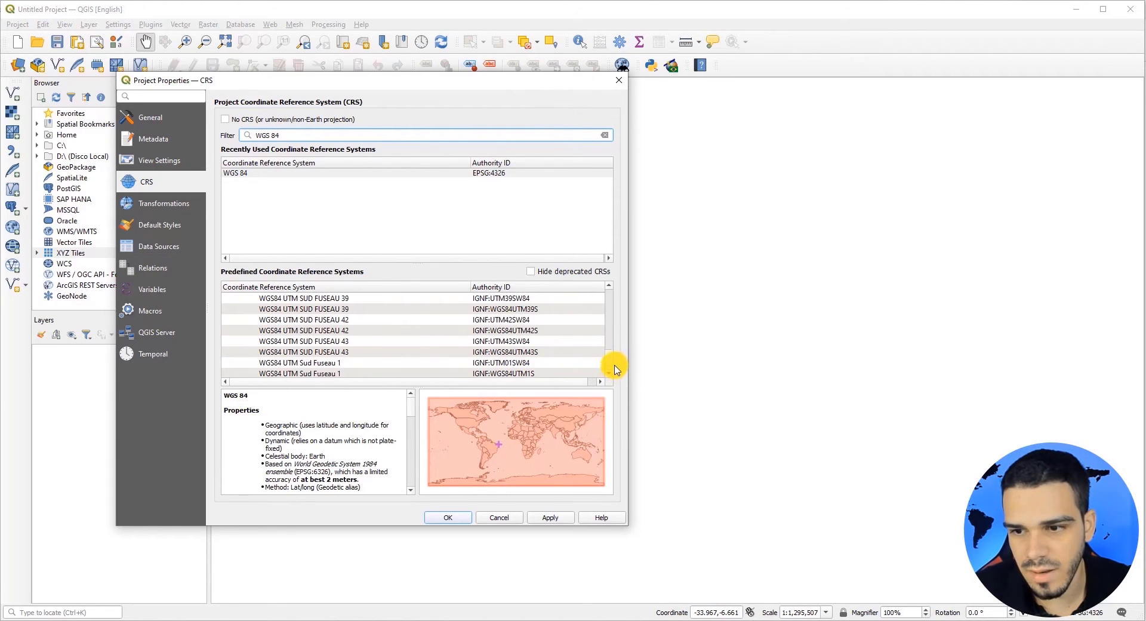
left_click_drag(610, 362, 608, 294)
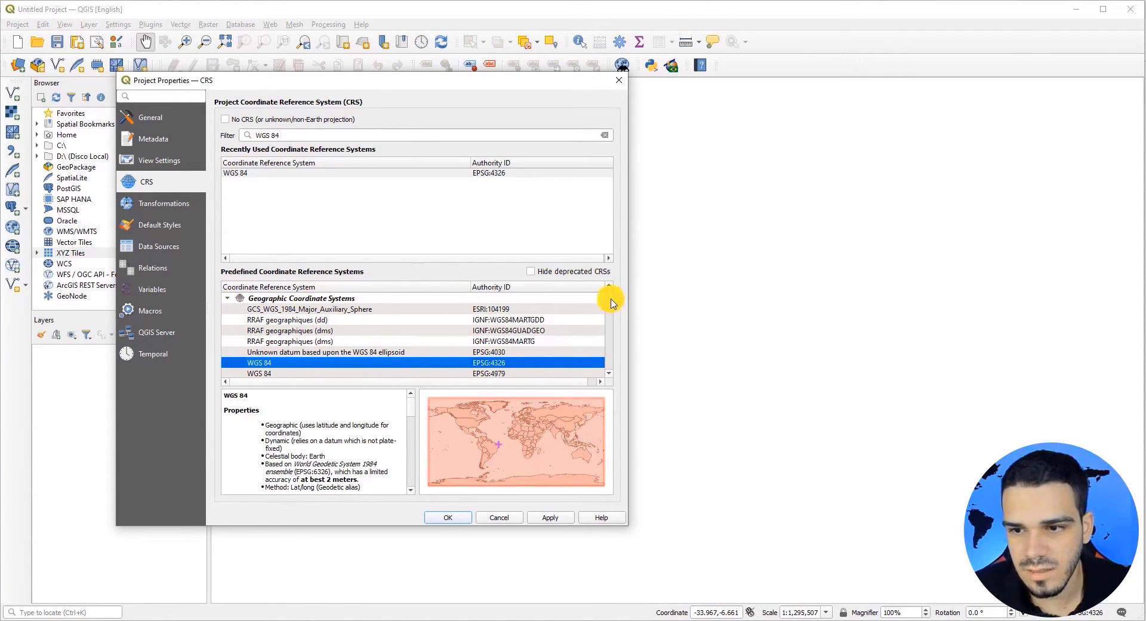
Examine the coverage areas of projected WGS 84 systems such as Mercator 41 and the UTM grid system (southern hemisphere)
left_click(227, 298)
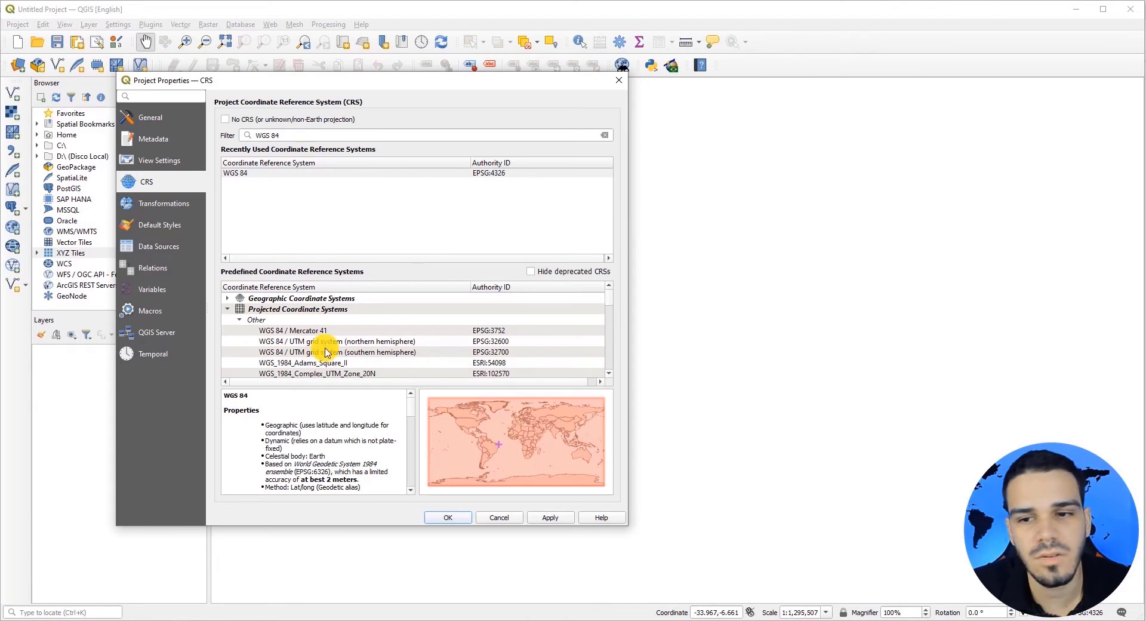
left_click(304, 330)
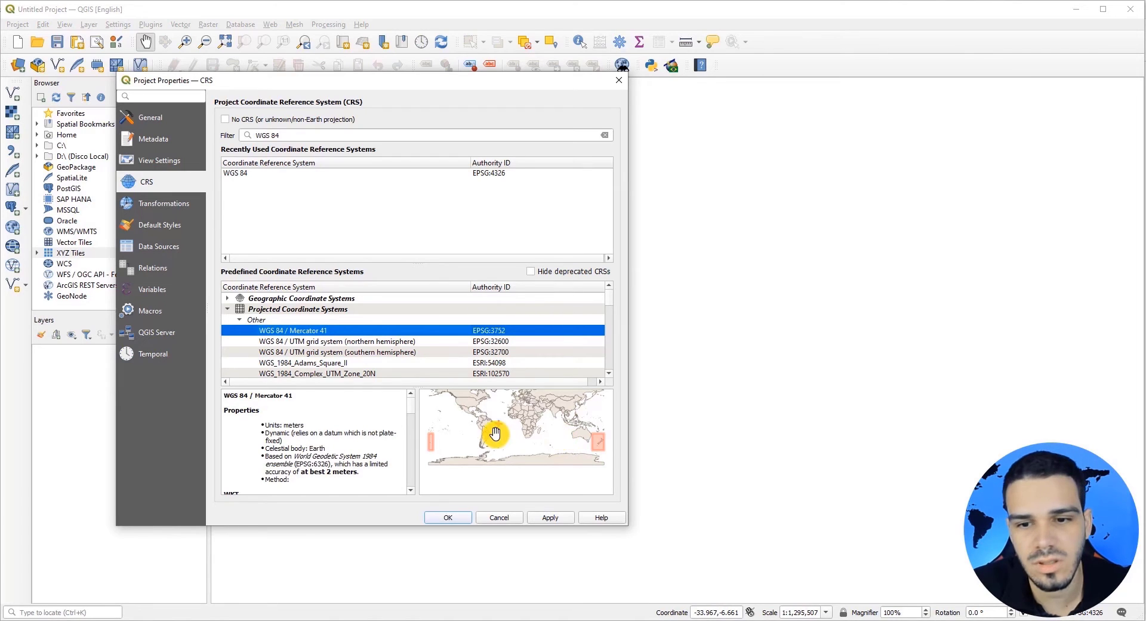
left_click(285, 372)
left_click(302, 351)
left_click(294, 331)
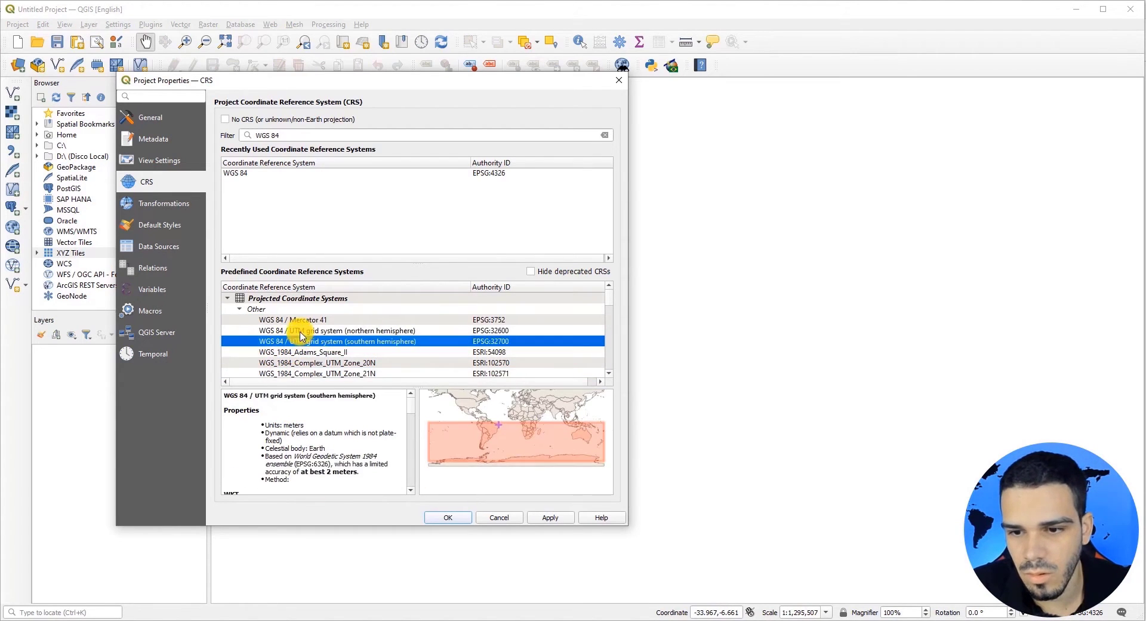
left_click(284, 320)
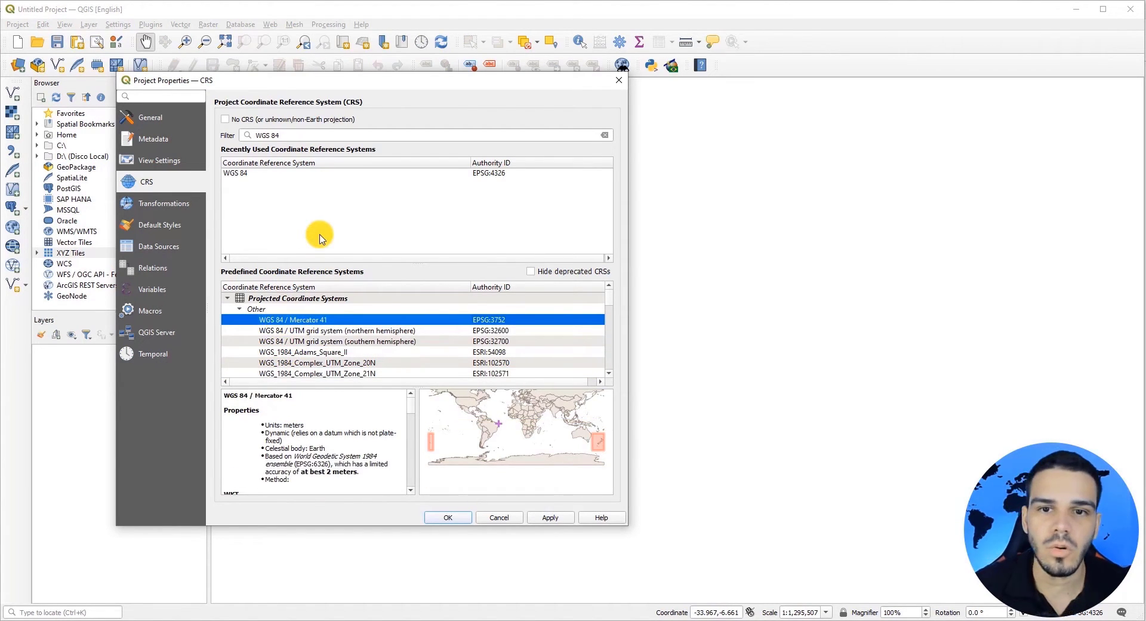
Find the coordinate system by code 4326 and apply WGS 84 (EPSG:4326) as the project CRS
left_click(309, 137)
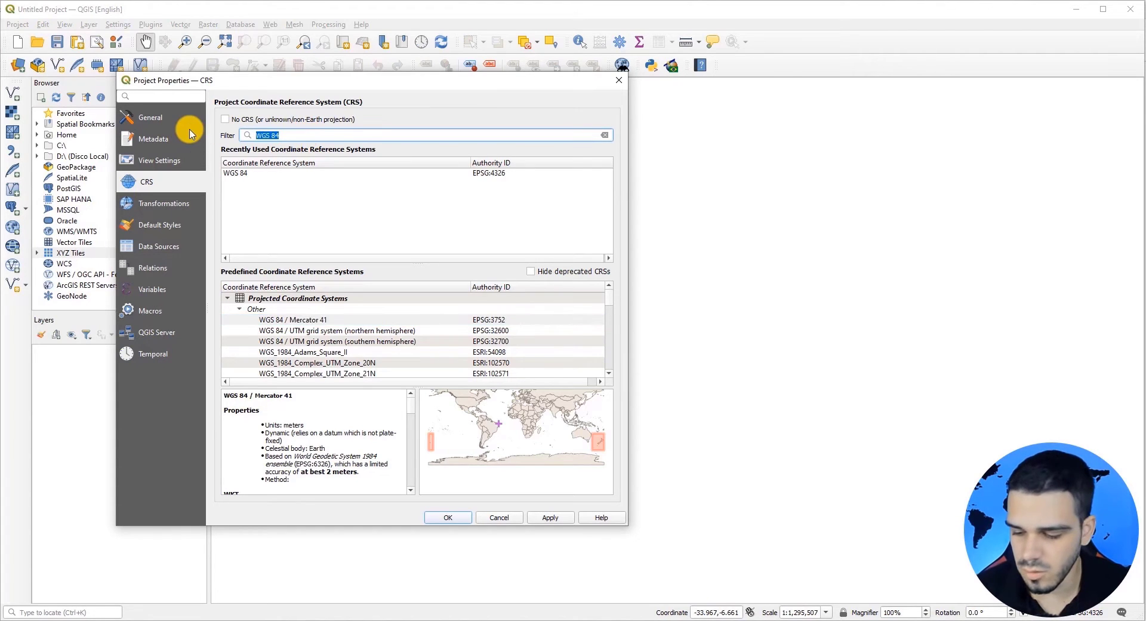
type("4326")
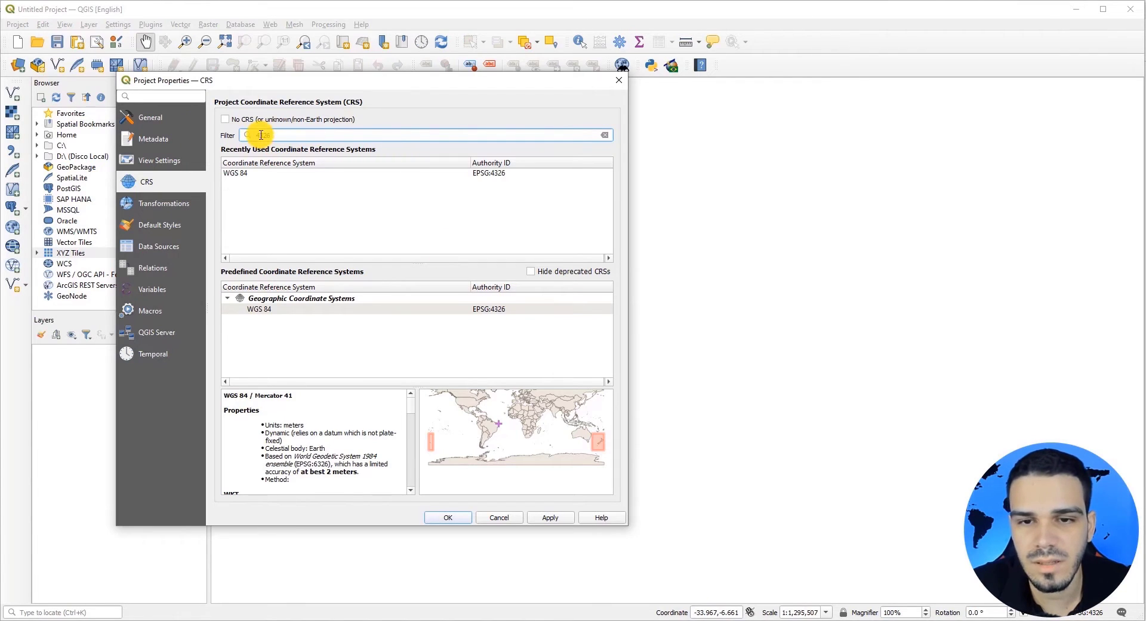
left_click(257, 309)
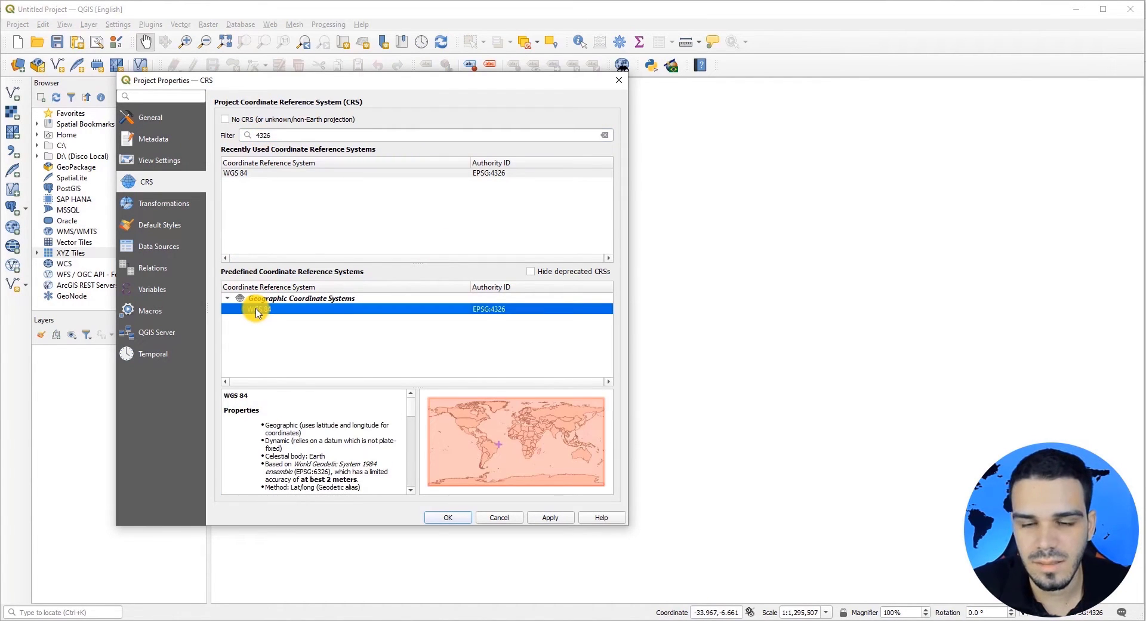
left_click(548, 518)
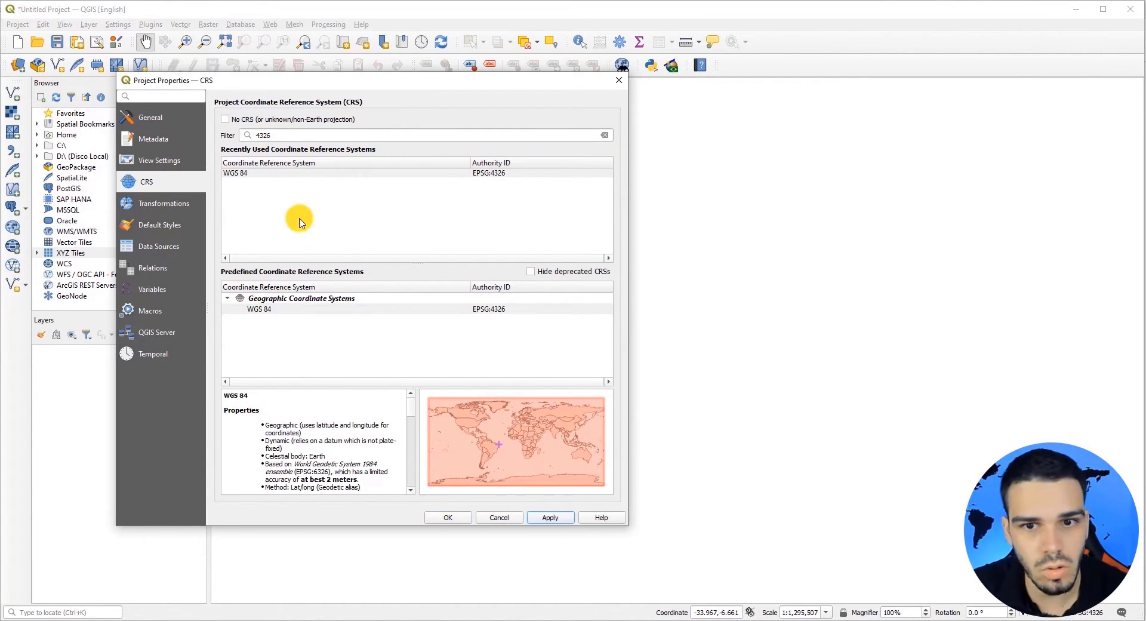
Check the available distance measurement units in the project's general settings, and close the project properties
left_click(145, 120)
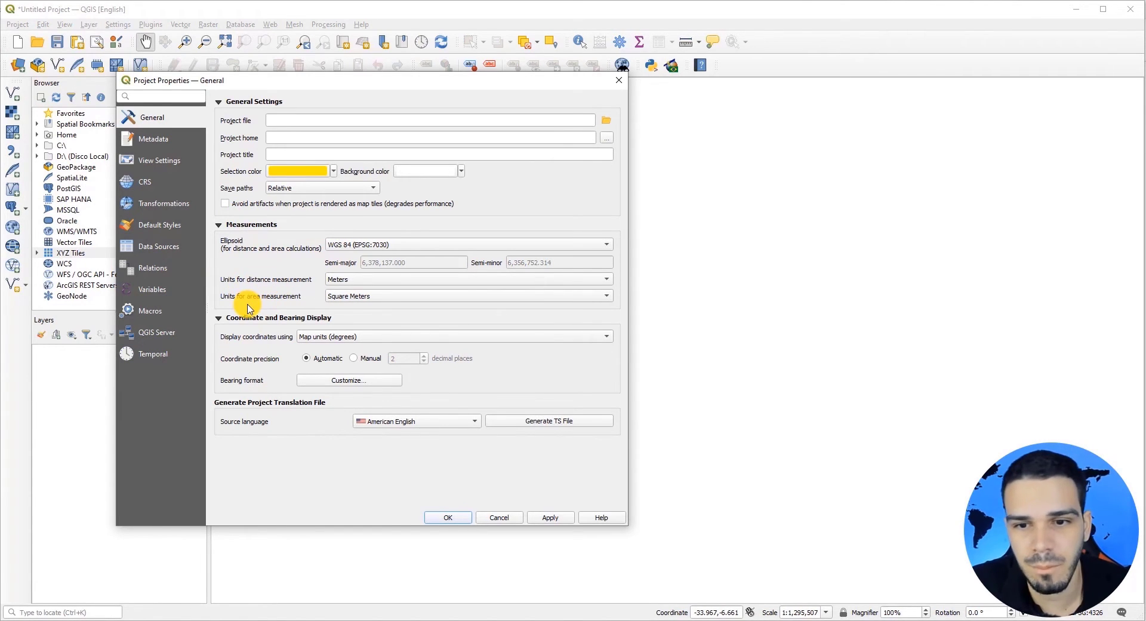
left_click(342, 281)
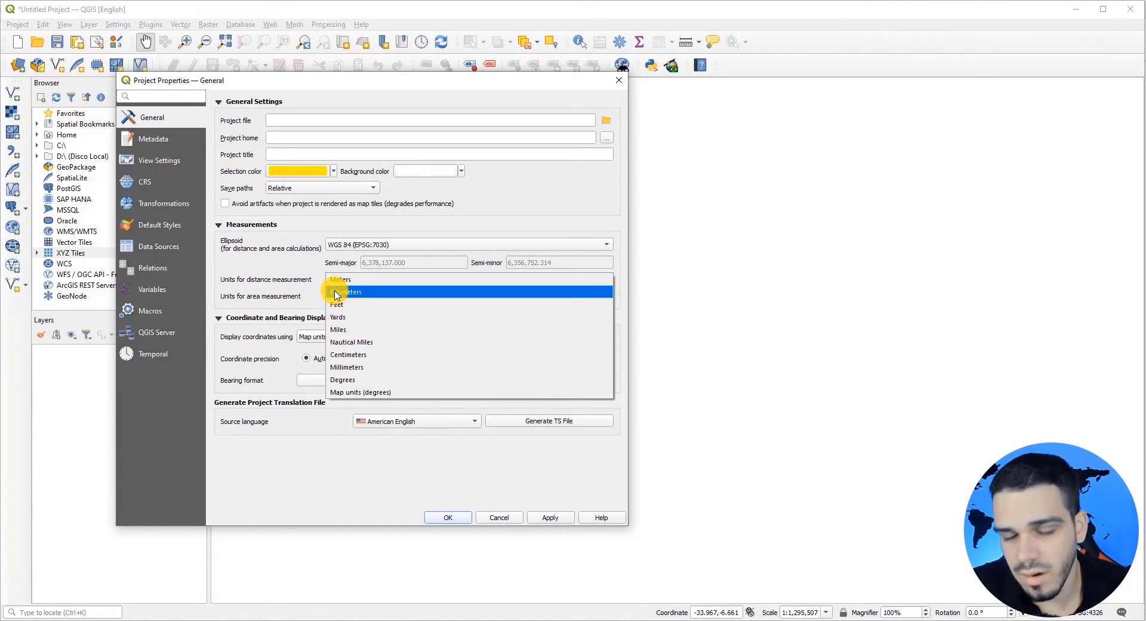
left_click(257, 281)
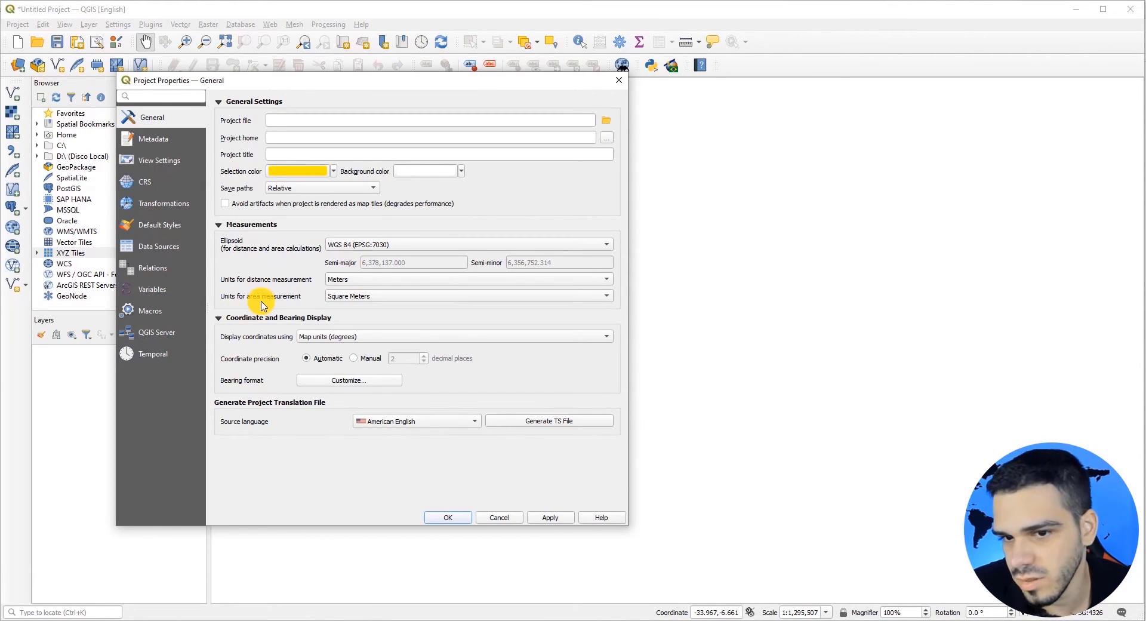
left_click(439, 521)
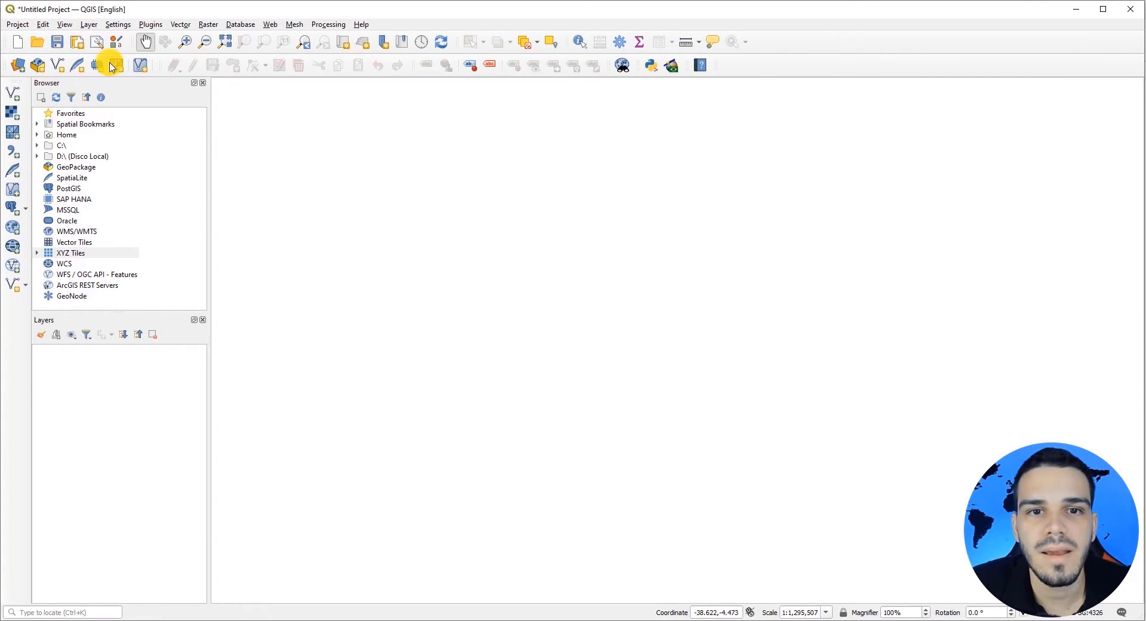
Try the Portuguese Brazil (pt_BR) locale for numbers, dates and currency in the general options, and discard the change
left_click(117, 26)
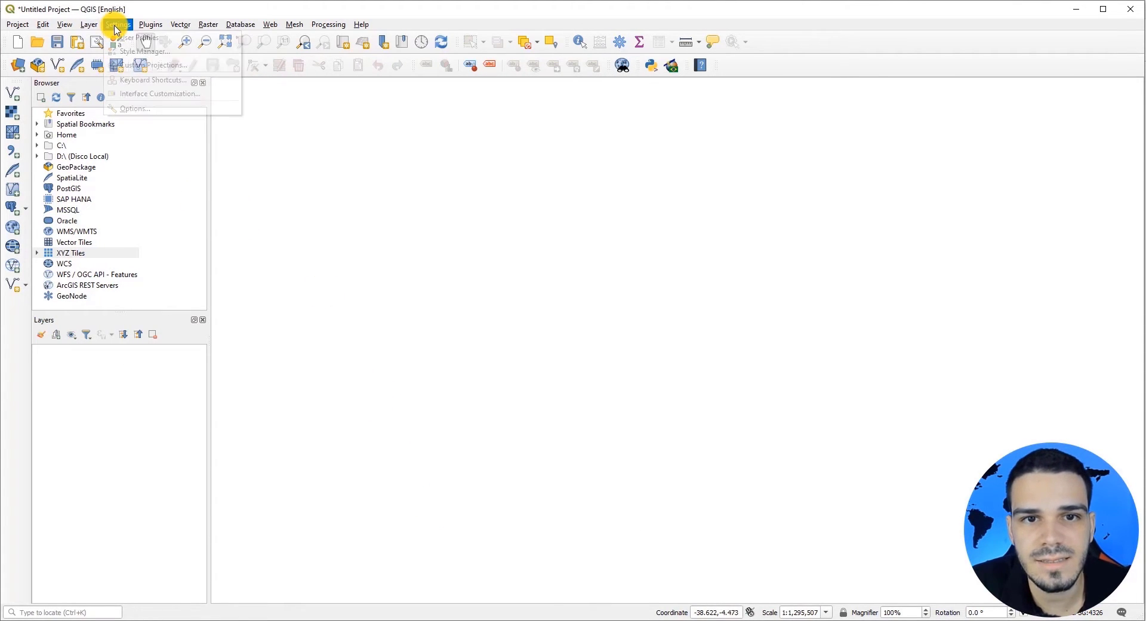
left_click(129, 110)
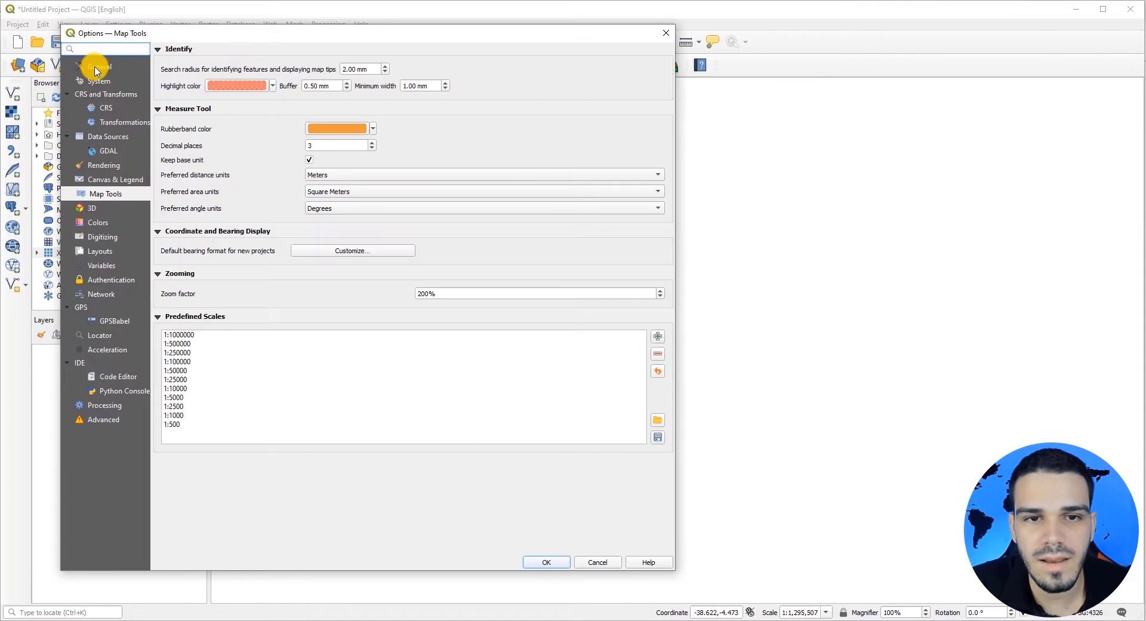
left_click(98, 68)
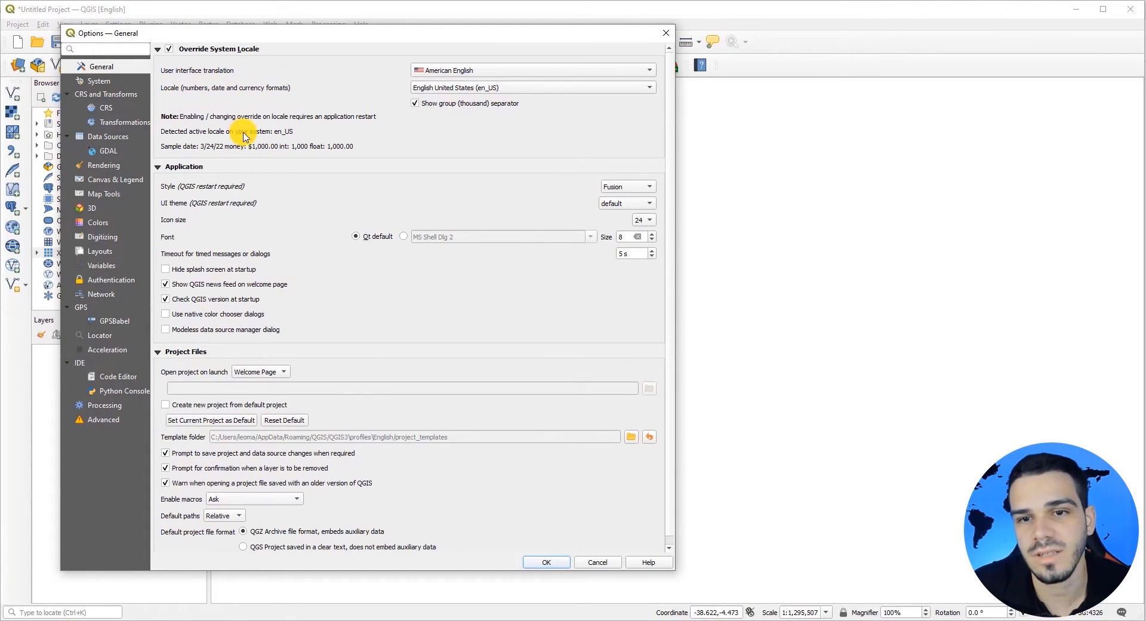
left_click(426, 90)
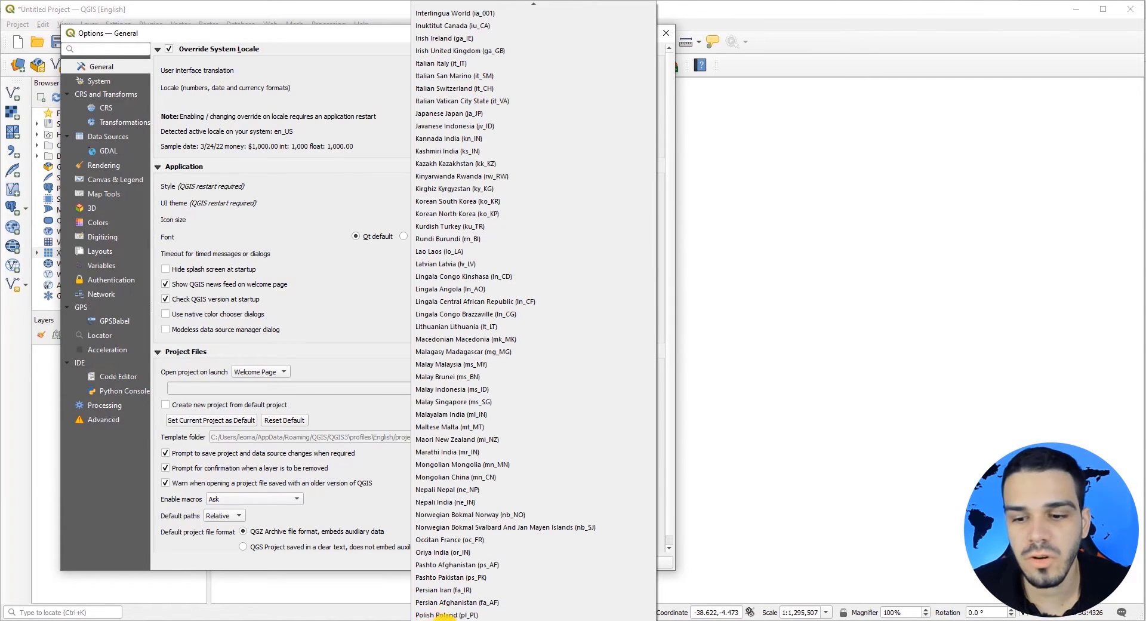
left_click(444, 616)
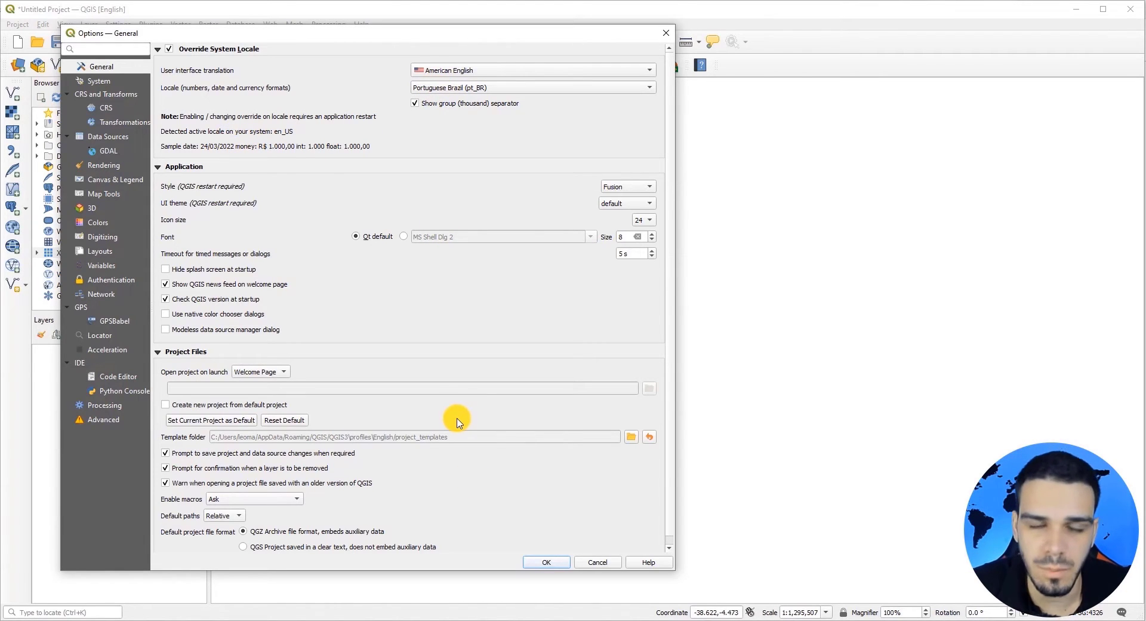
left_click(596, 563)
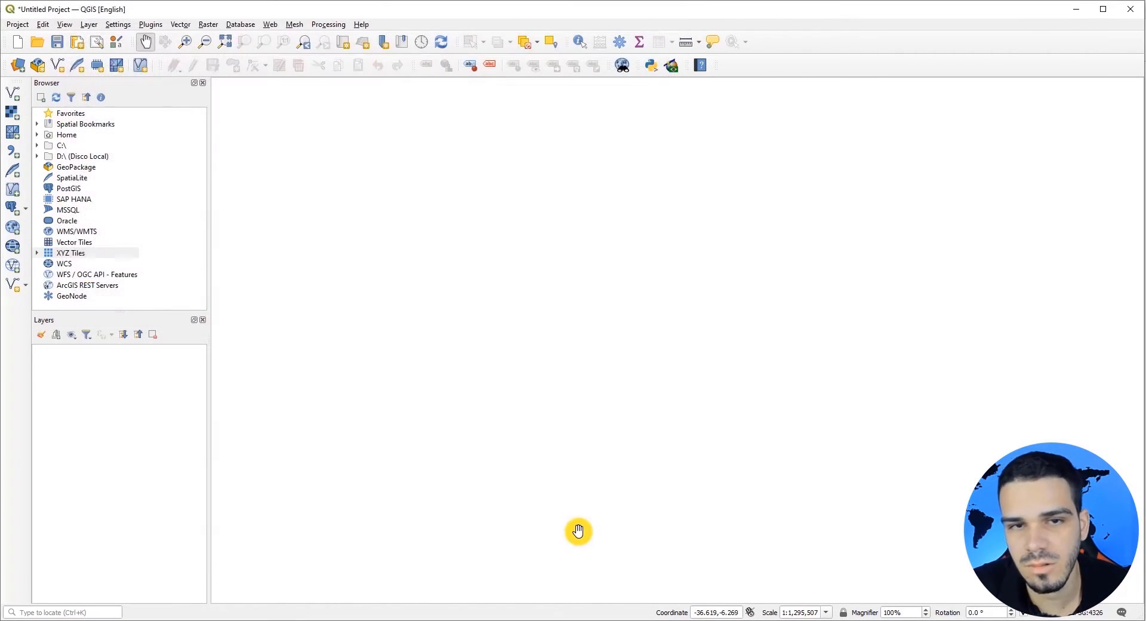
In the QGIS options, make new projects use the default CRS EPSG:4326 - WGS 84
left_click(117, 24)
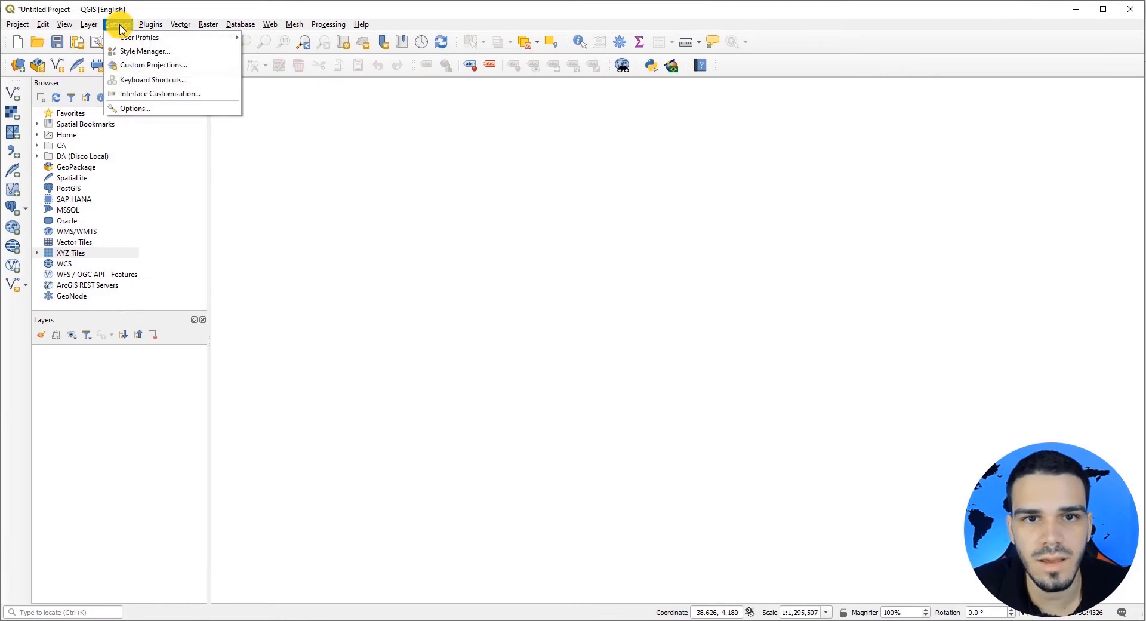
left_click(130, 111)
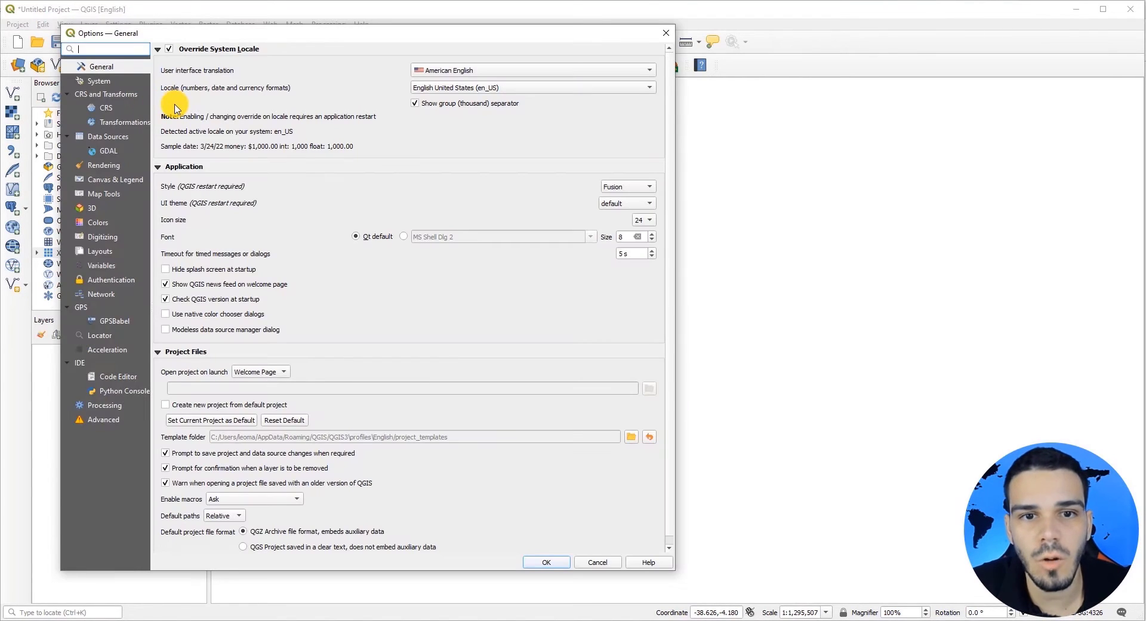
left_click(104, 110)
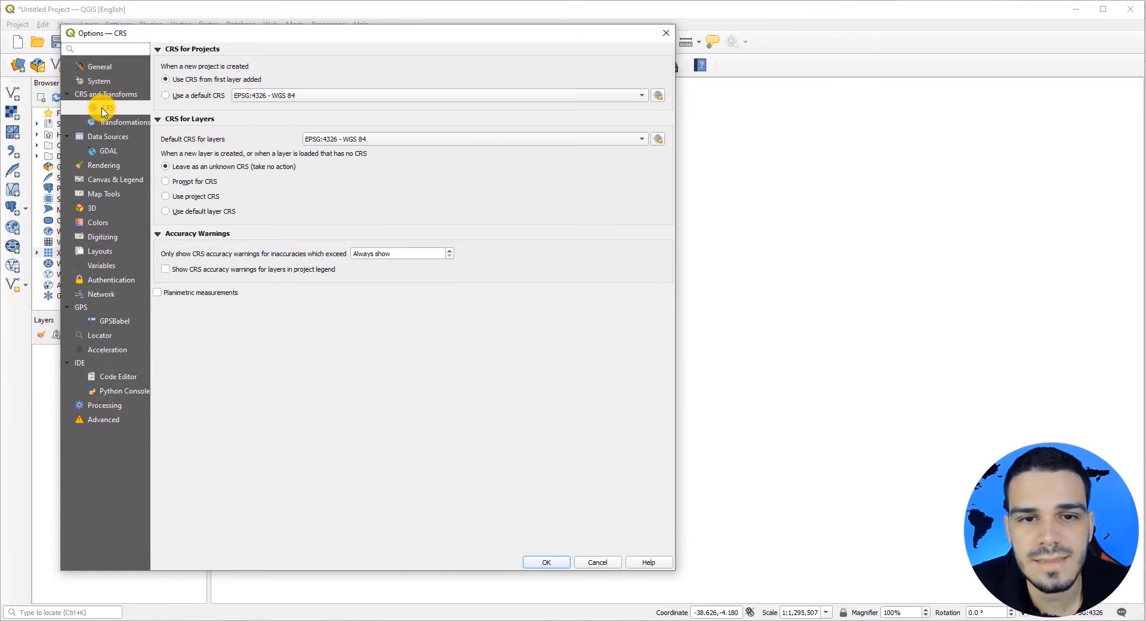
left_click(167, 96)
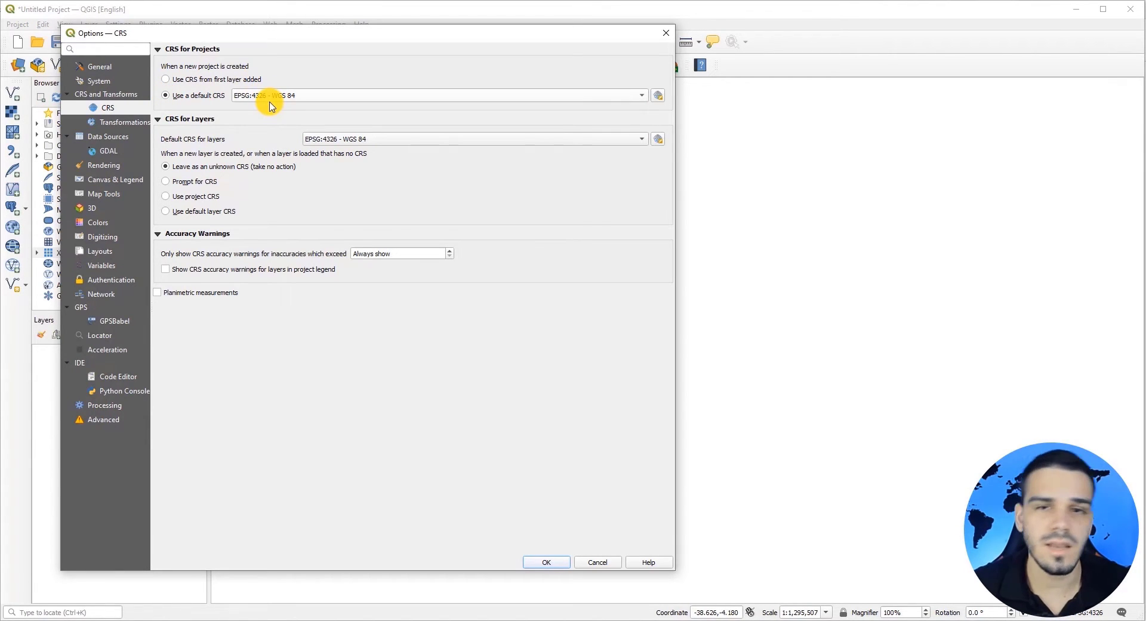
Review the map tool options for measuring, zooming and predefined scales, and save the QGIS options
mouse_move(272, 106)
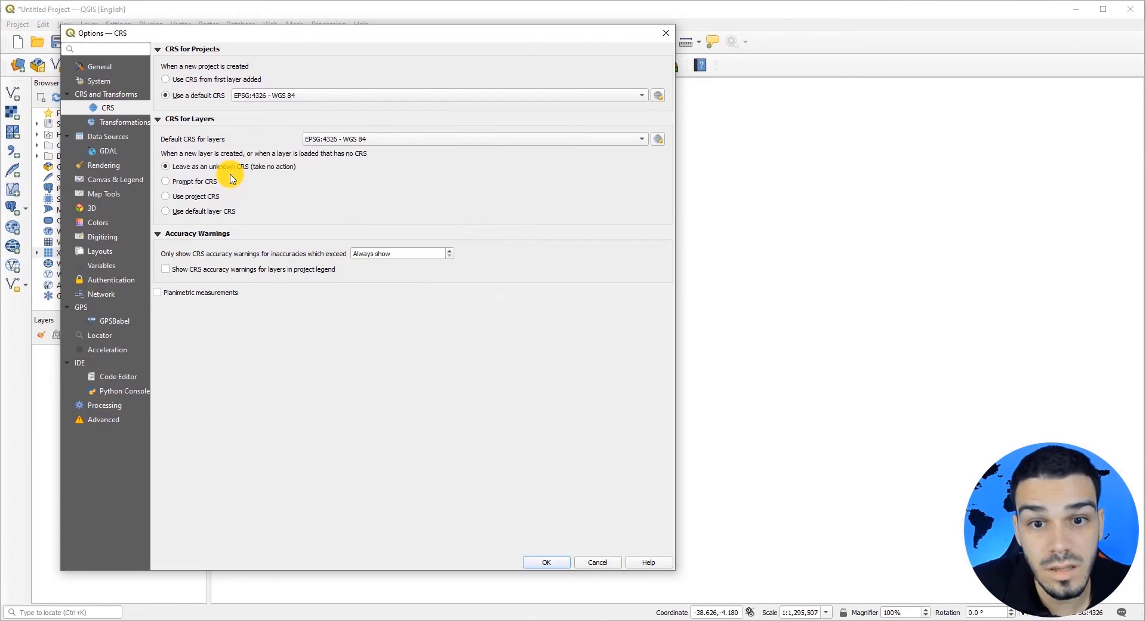
left_click(95, 194)
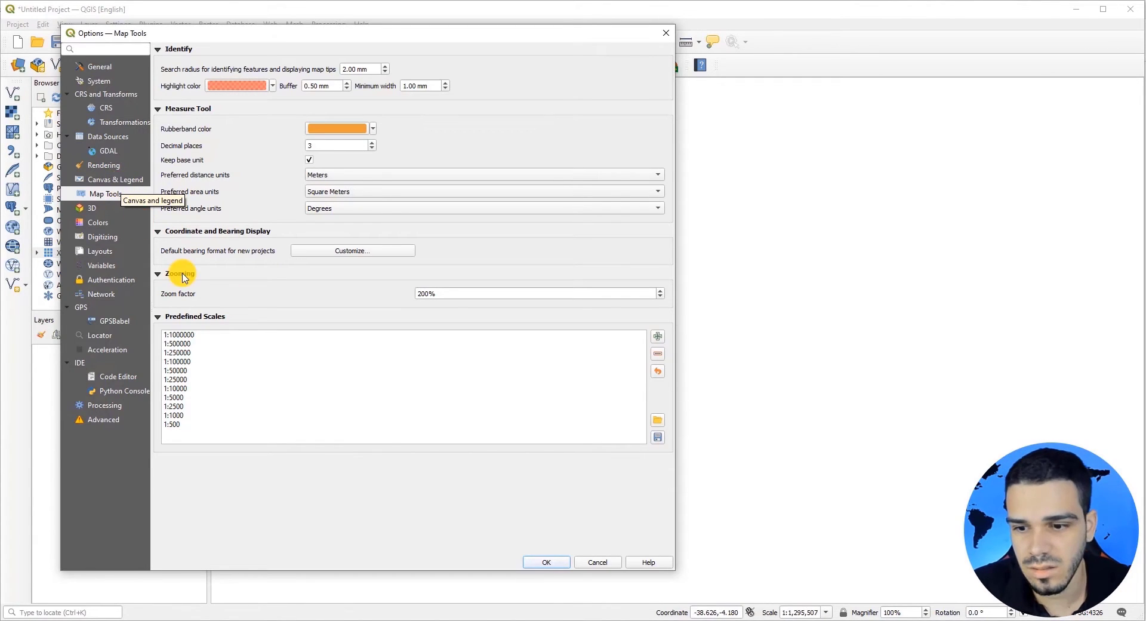
left_click(541, 565)
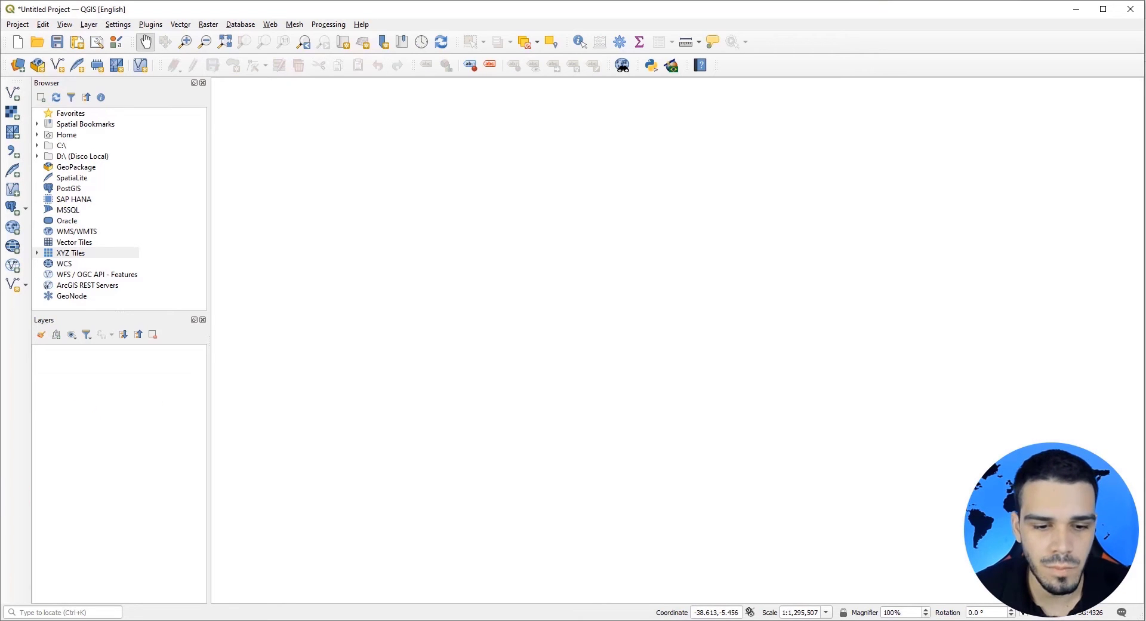
Switch to the drive folder in File Explorer, extract California_County_Boundaries.zip there and load cnty19_1.shp into the QGIS project
key("alt+Tab")
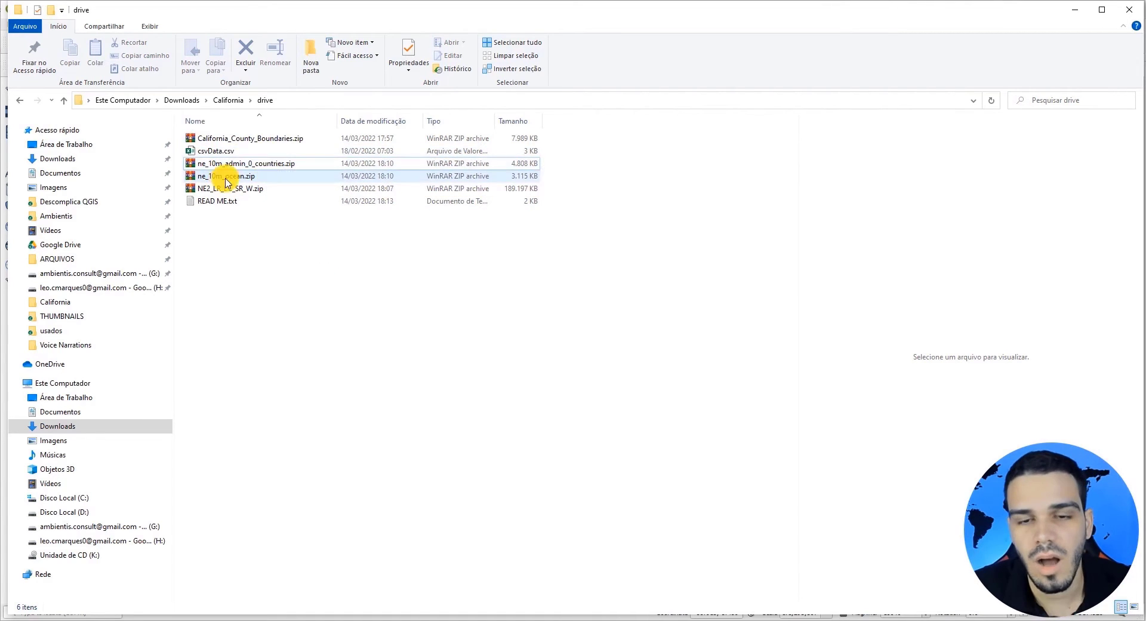
right_click(287, 140)
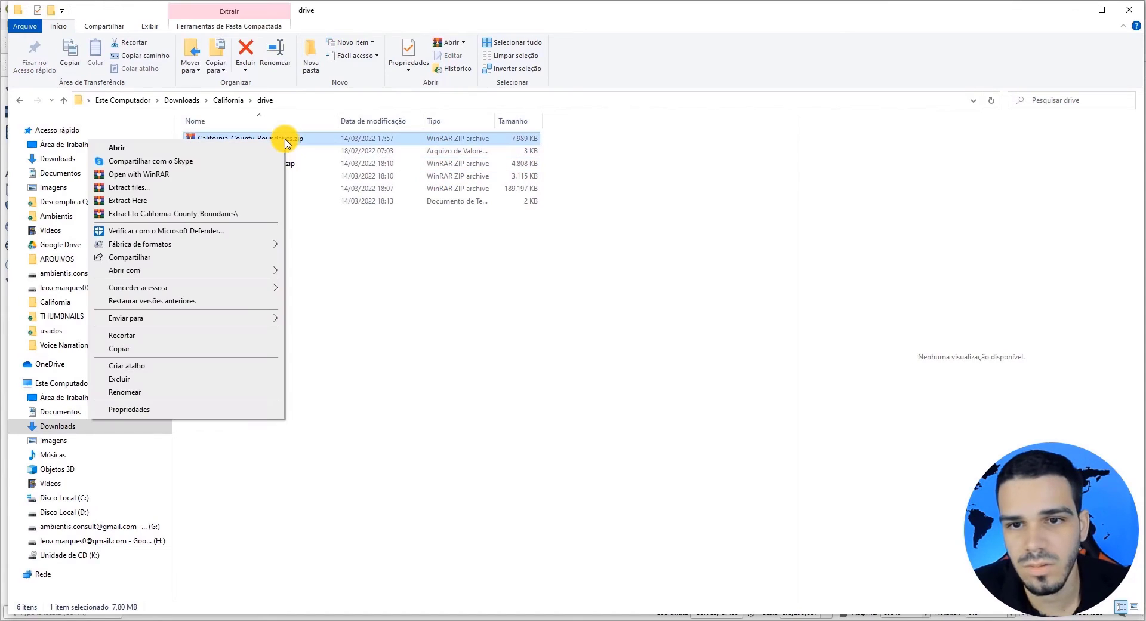
left_click(131, 204)
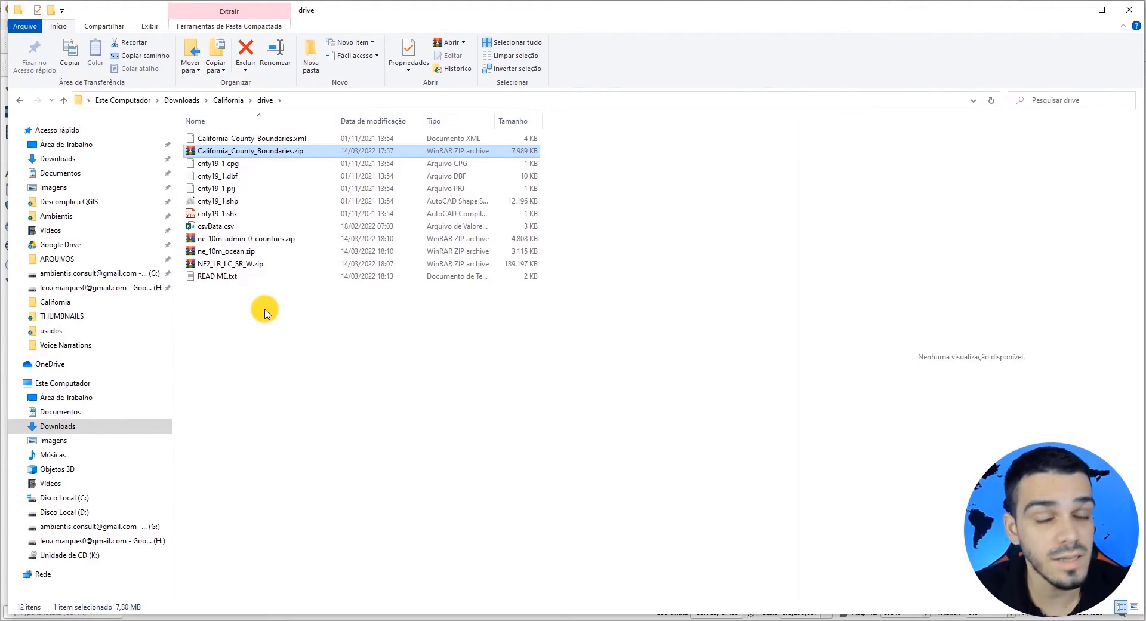
left_click(249, 321)
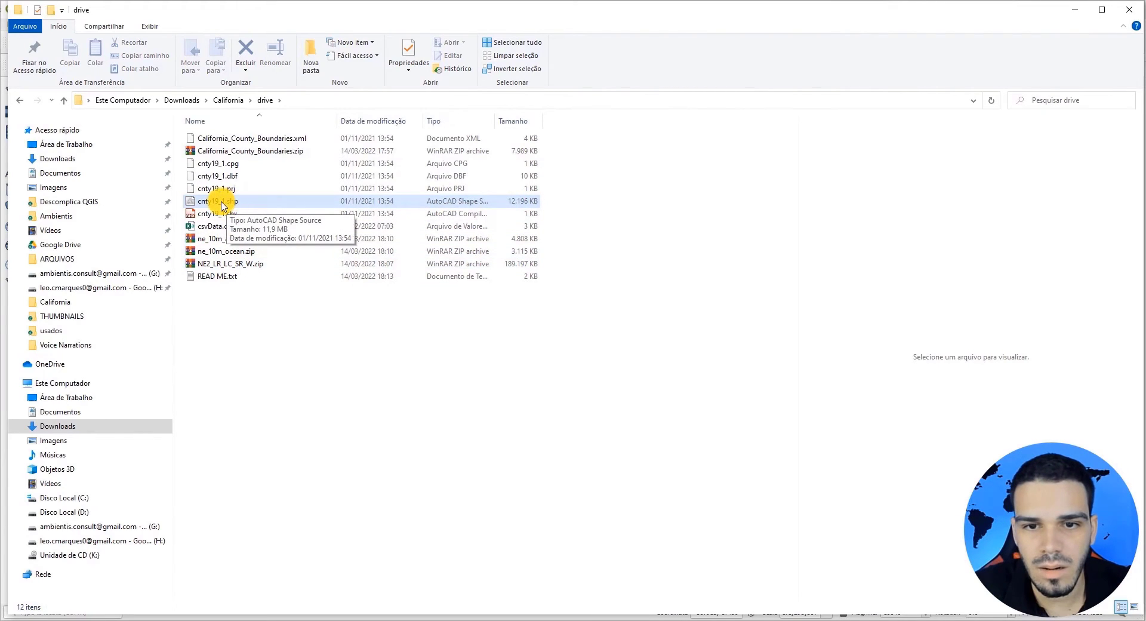
left_click_drag(227, 206, 317, 422)
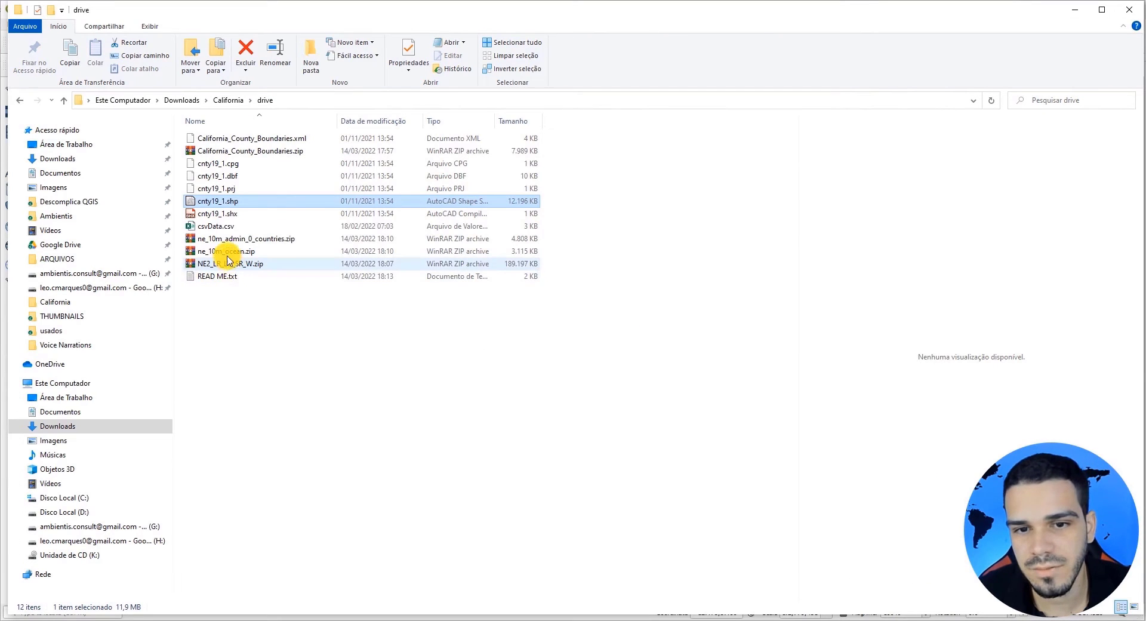
Extract ne_10m_ocean.zip directly into the drive folder
right_click(226, 253)
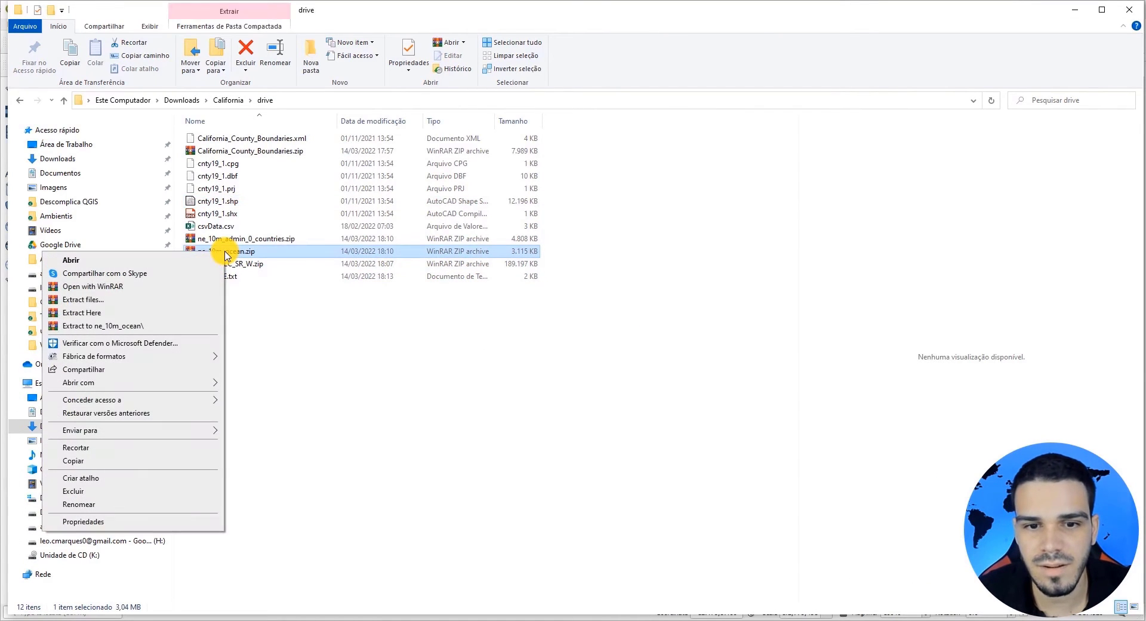
left_click(74, 312)
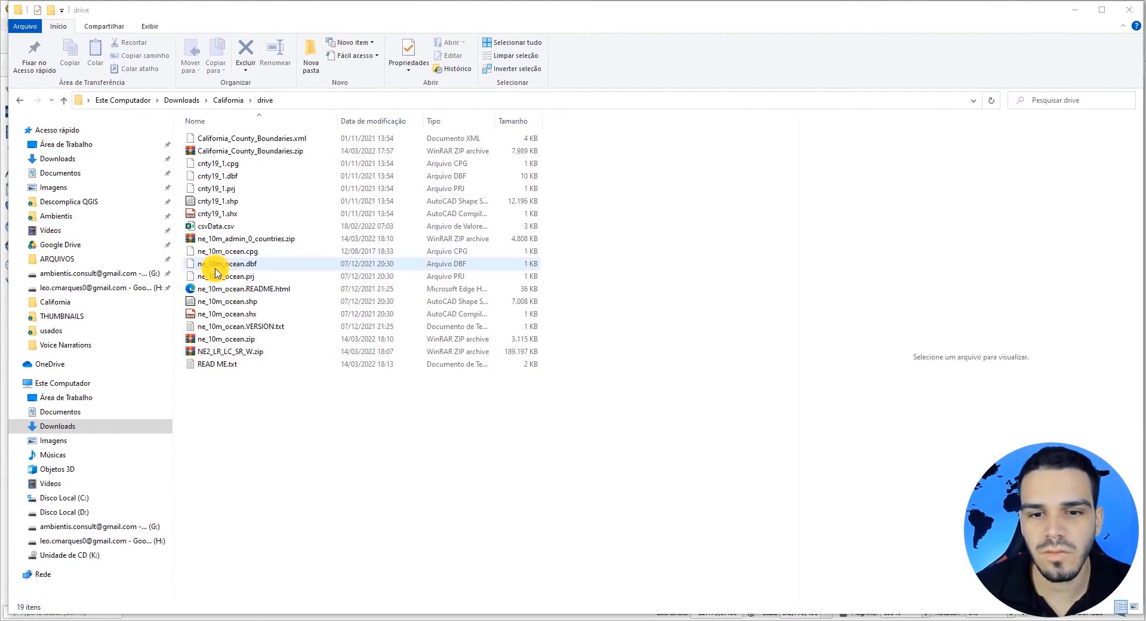
Rename ne_10m_ocean.shx as ne_10m_oc.shx and try to load ne_10m_ocean.shp into the QGIS project
left_click(239, 314)
left_click(242, 314)
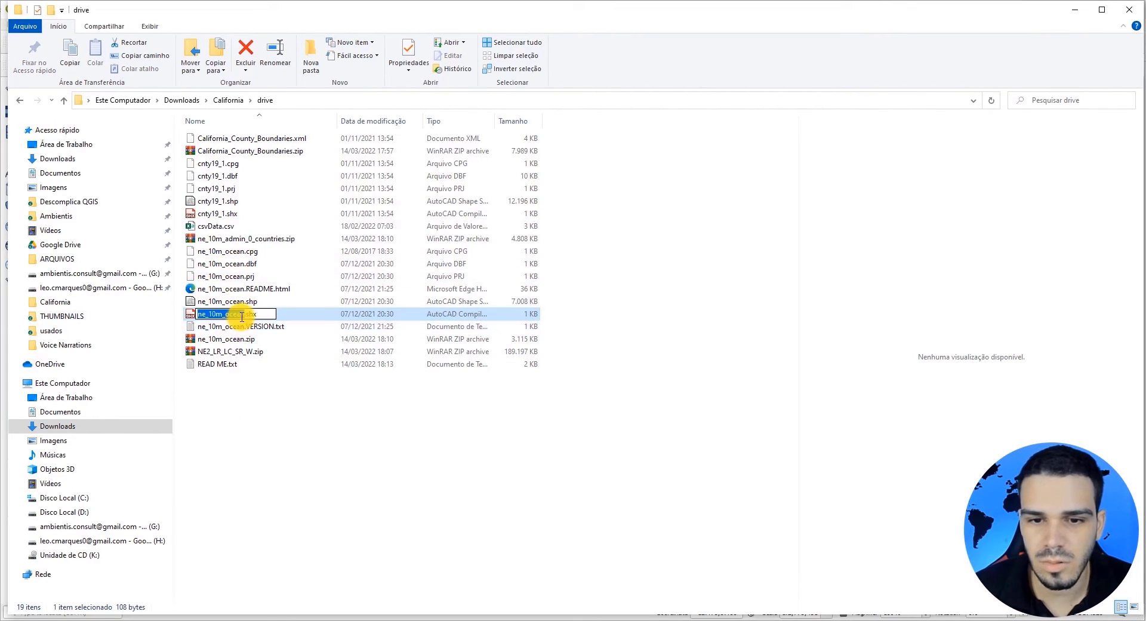
left_click(242, 314)
key("BackSpace")
key("BackSpace")
key("Return")
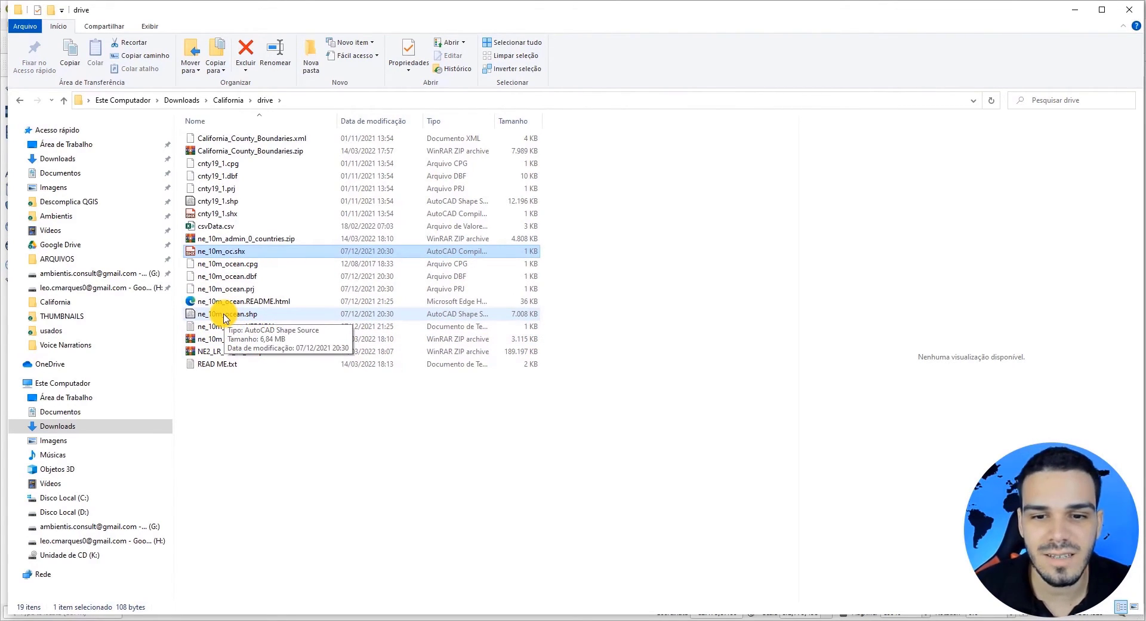
left_click_drag(225, 318, 277, 427)
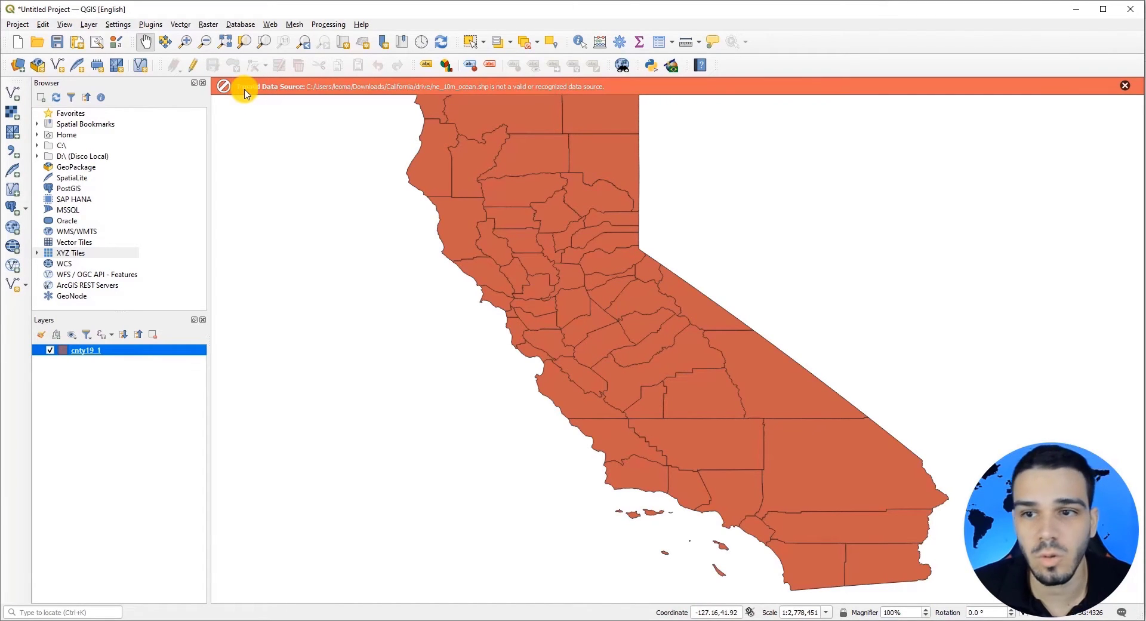
Return to the drive folder and rename ne_10m_oc.shx back to ne_10m_ocean.shx
left_click(67, 619)
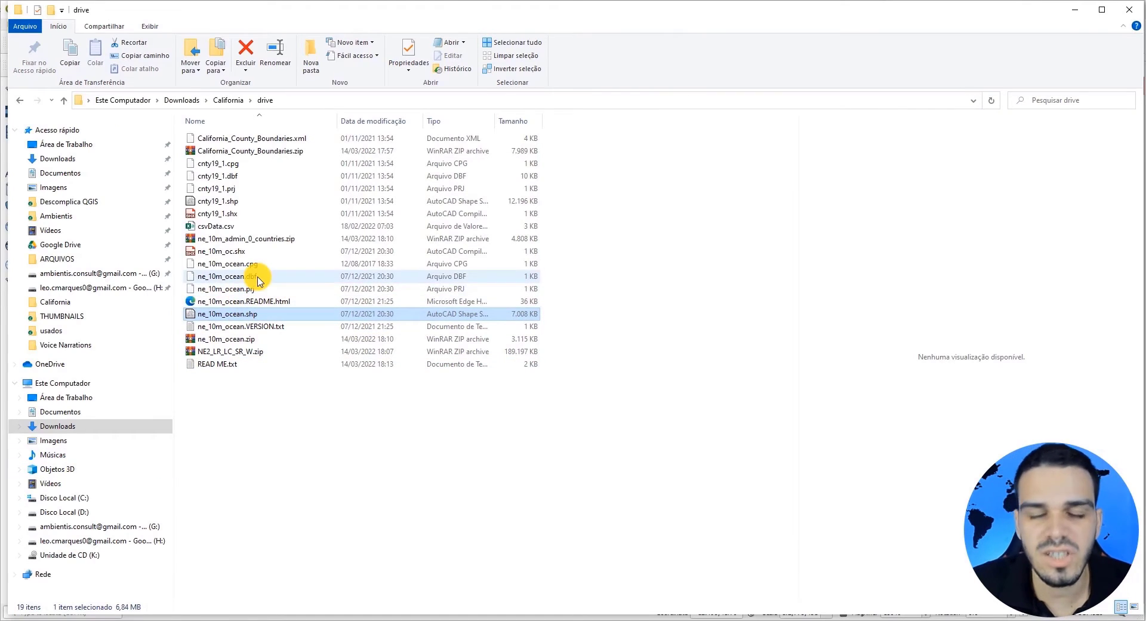
left_click(234, 255)
left_click(234, 253)
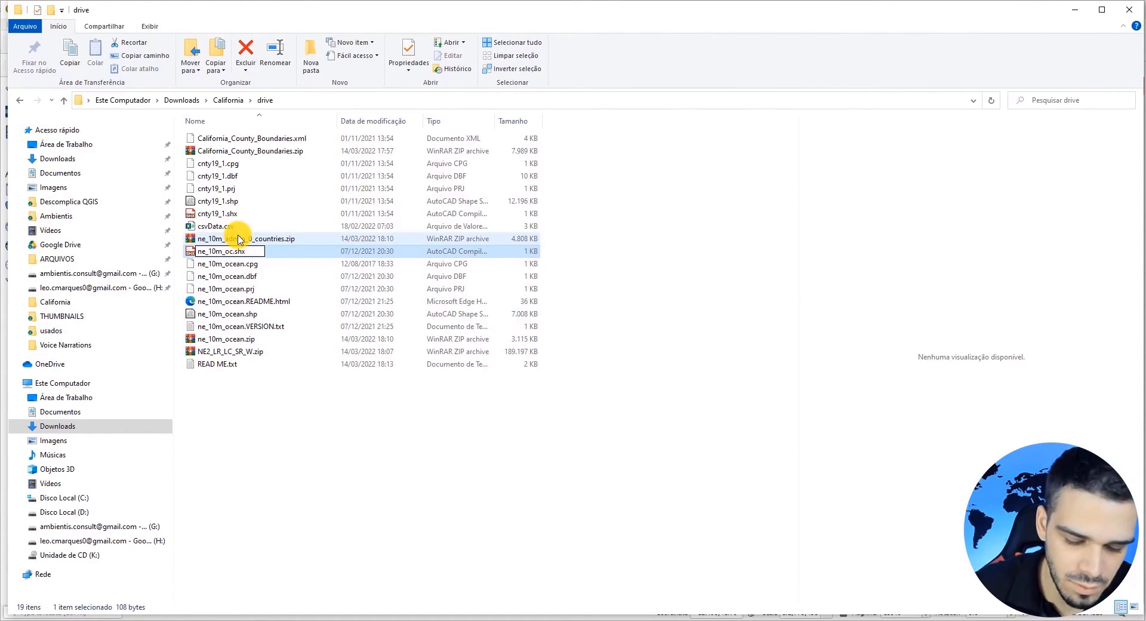
type("ean")
key("Return")
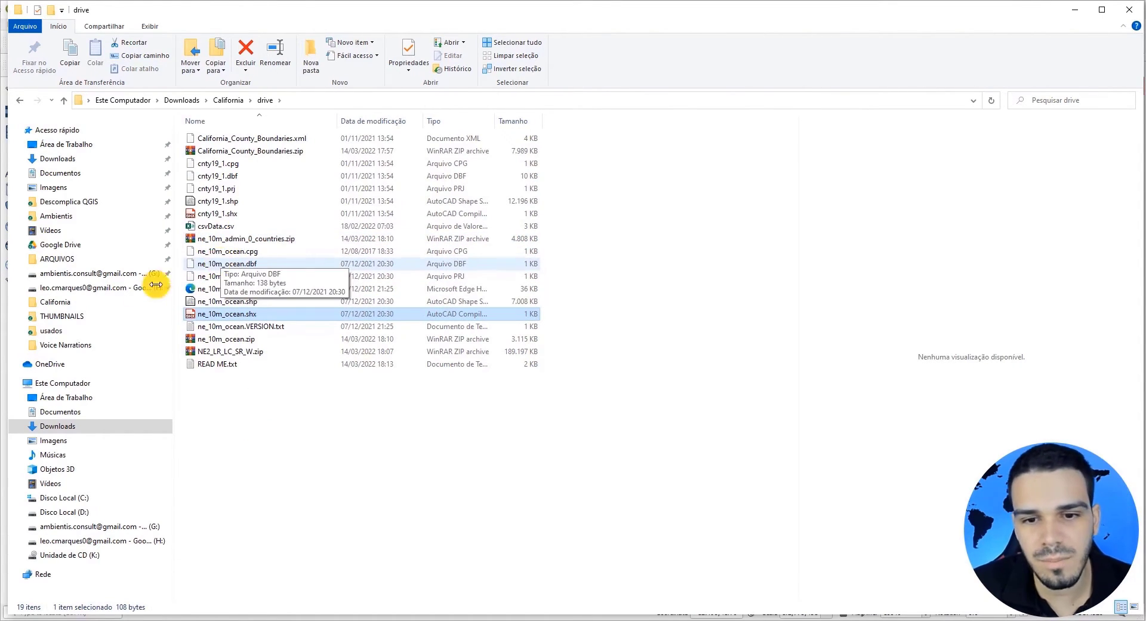
Load ne_10m_ocean.shp from the drive folder into the QGIS project
left_click(253, 412)
left_click_drag(231, 304, 335, 349)
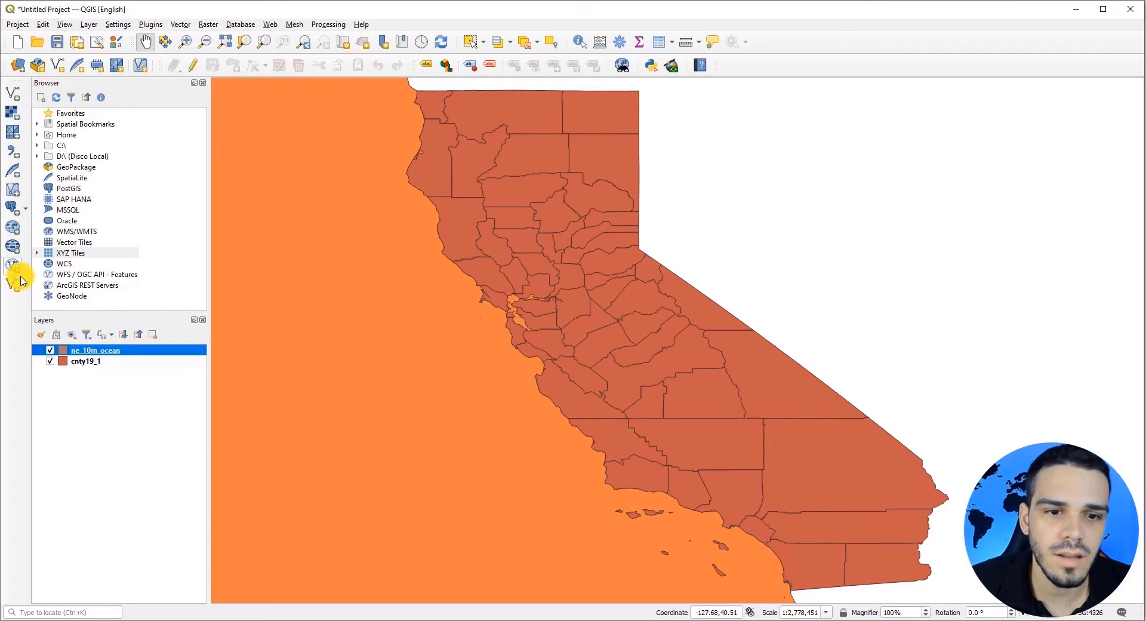
Start adding a vector layer, browse for the dataset and extract ne_10m_admin_0_countries.zip within the file browser
left_click(14, 95)
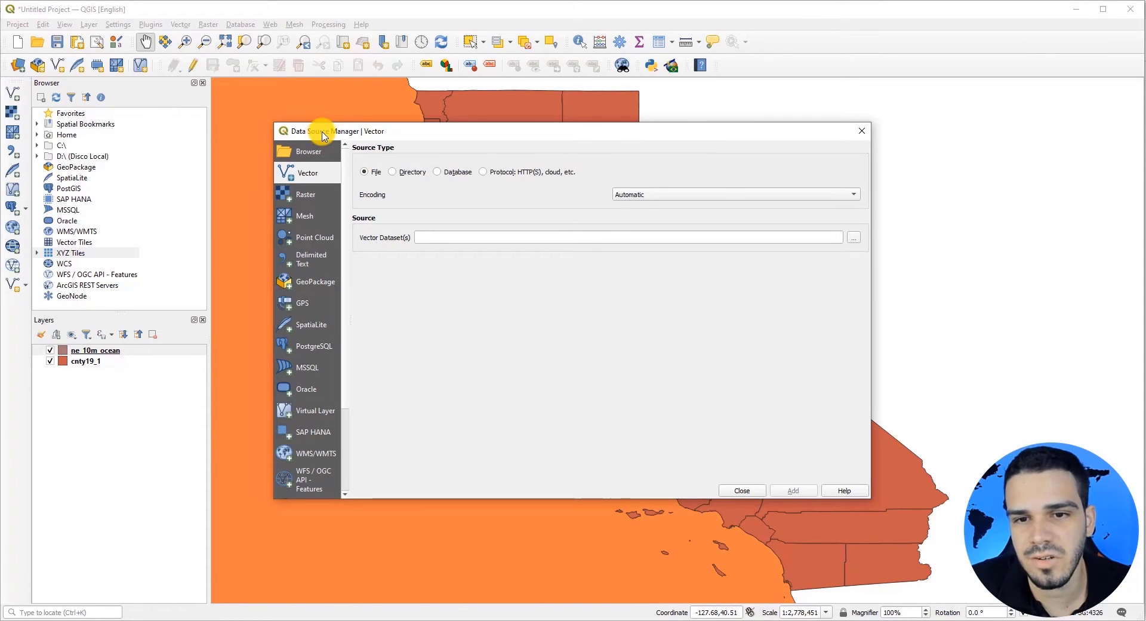
left_click_drag(325, 138, 273, 115)
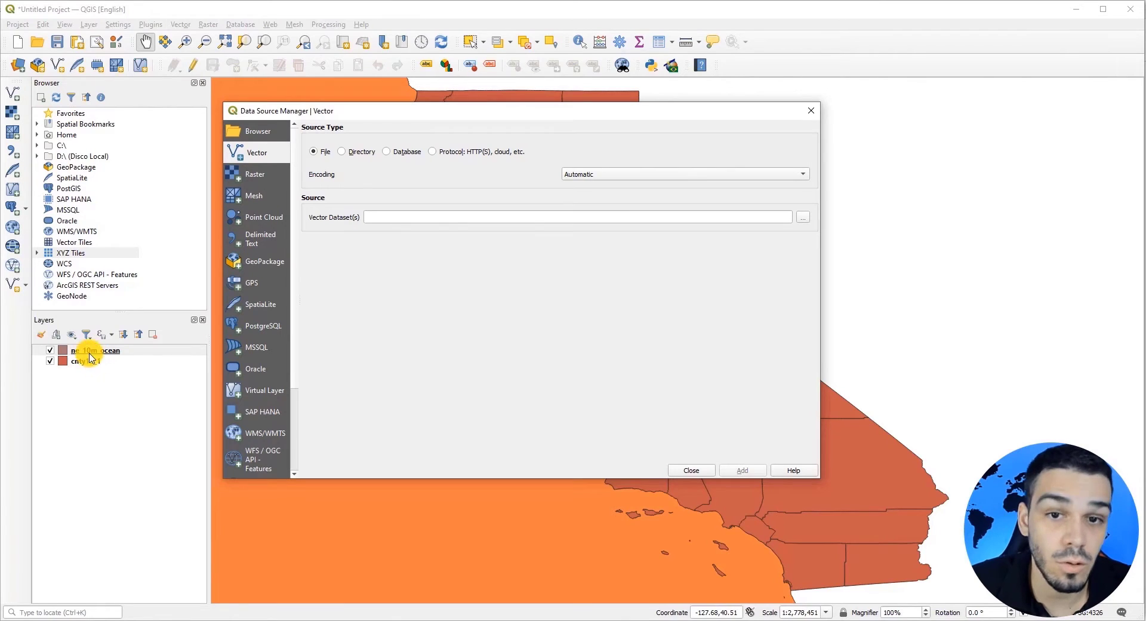
left_click(802, 218)
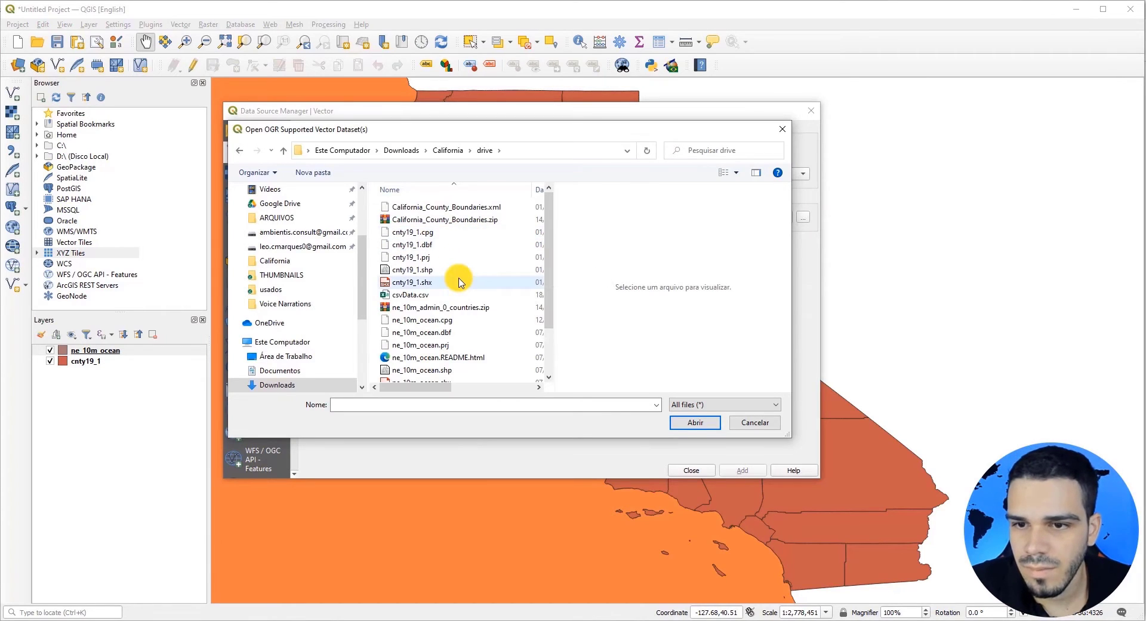
scroll(454, 277, "down", 2)
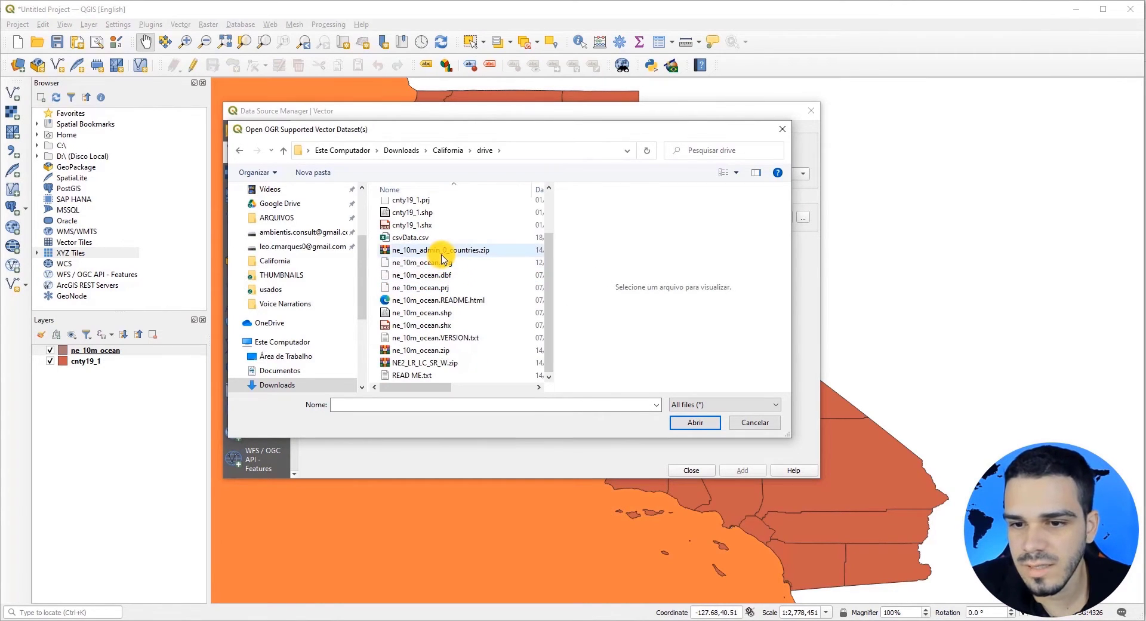
right_click(442, 250)
left_click(306, 332)
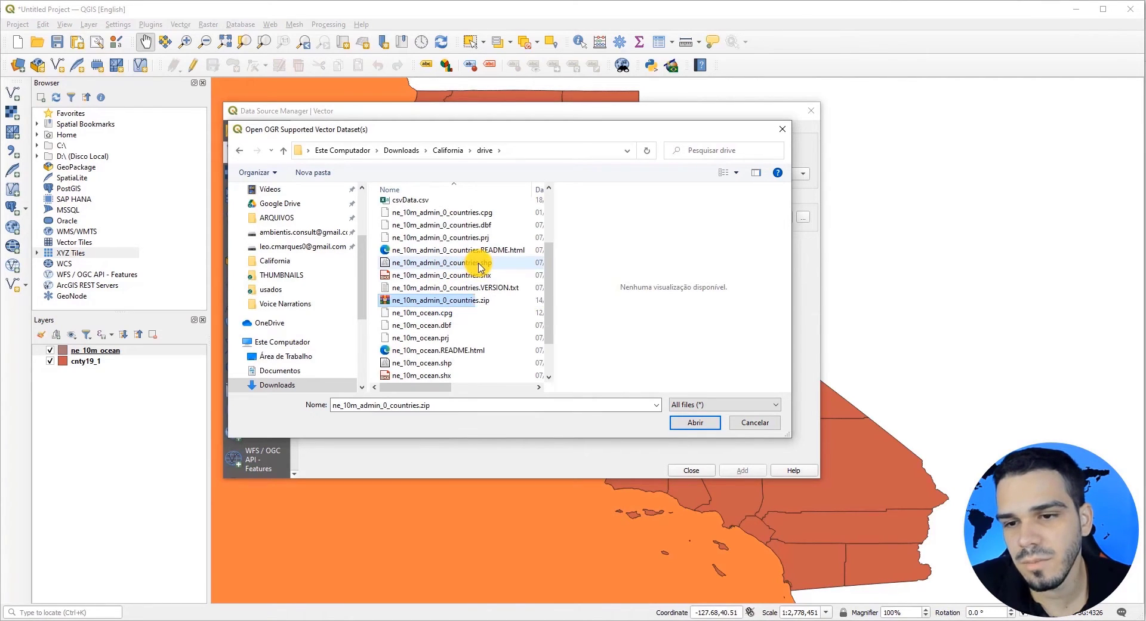
Choose ne_10m_admin_0_countries.shp as the vector dataset, add it to the project and close the data source manager
left_click(467, 264)
left_click(691, 422)
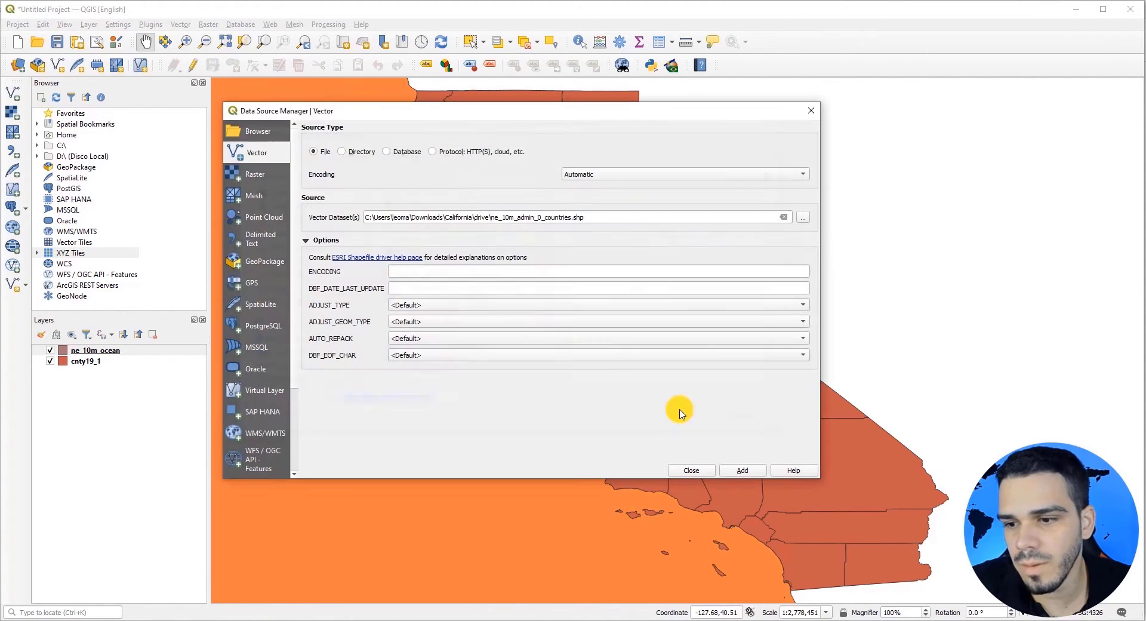
left_click(742, 470)
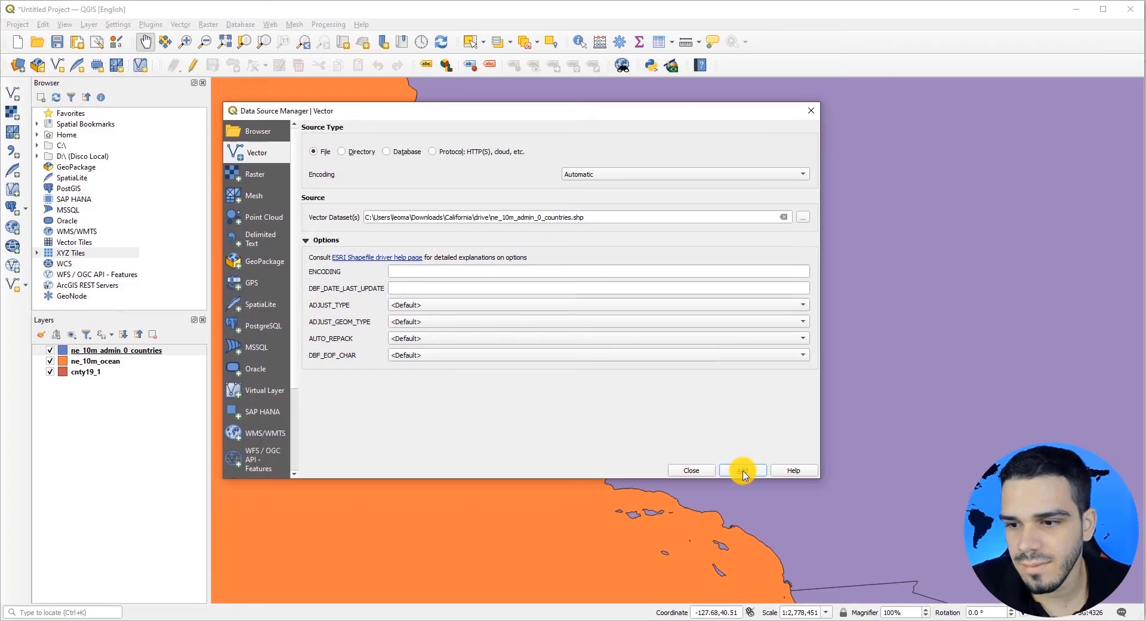
left_click(691, 471)
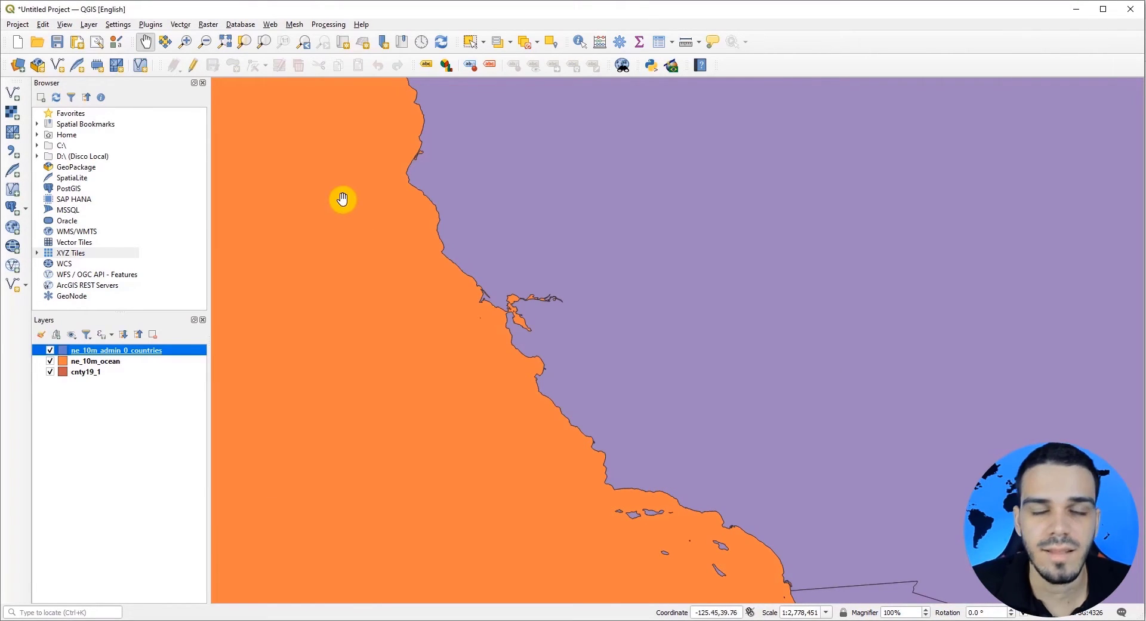
Start adding a raster layer, browse for the dataset and extract NE2_LR_LC_SR_W.zip within the file browser
left_click(89, 26)
mouse_move(100, 66)
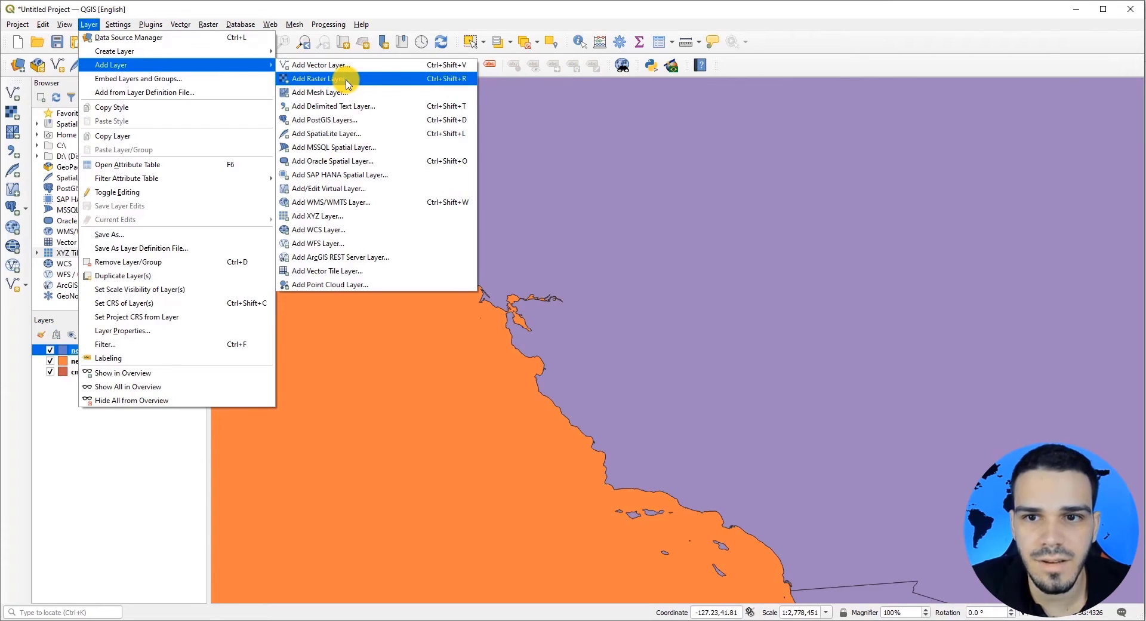
left_click(314, 79)
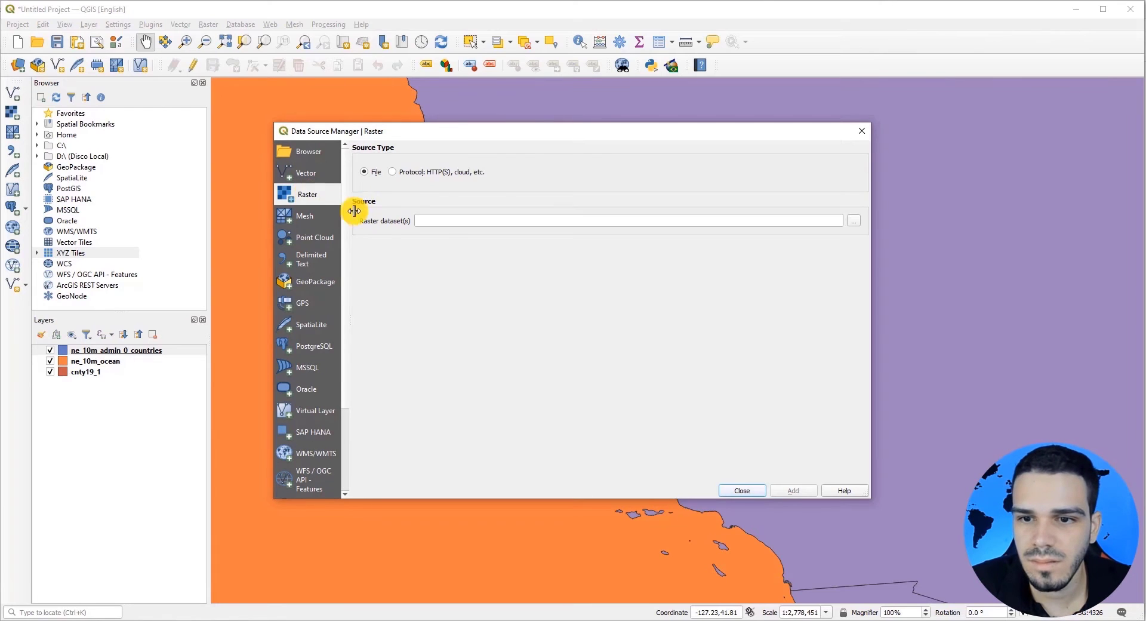
left_click(856, 226)
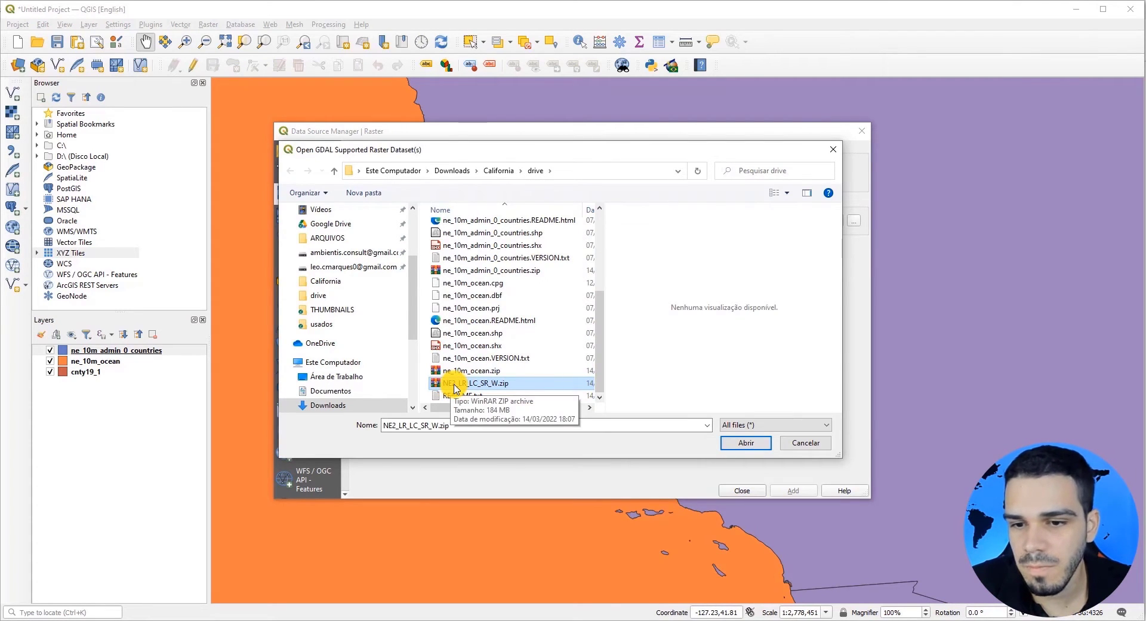
right_click(455, 388)
left_click(315, 178)
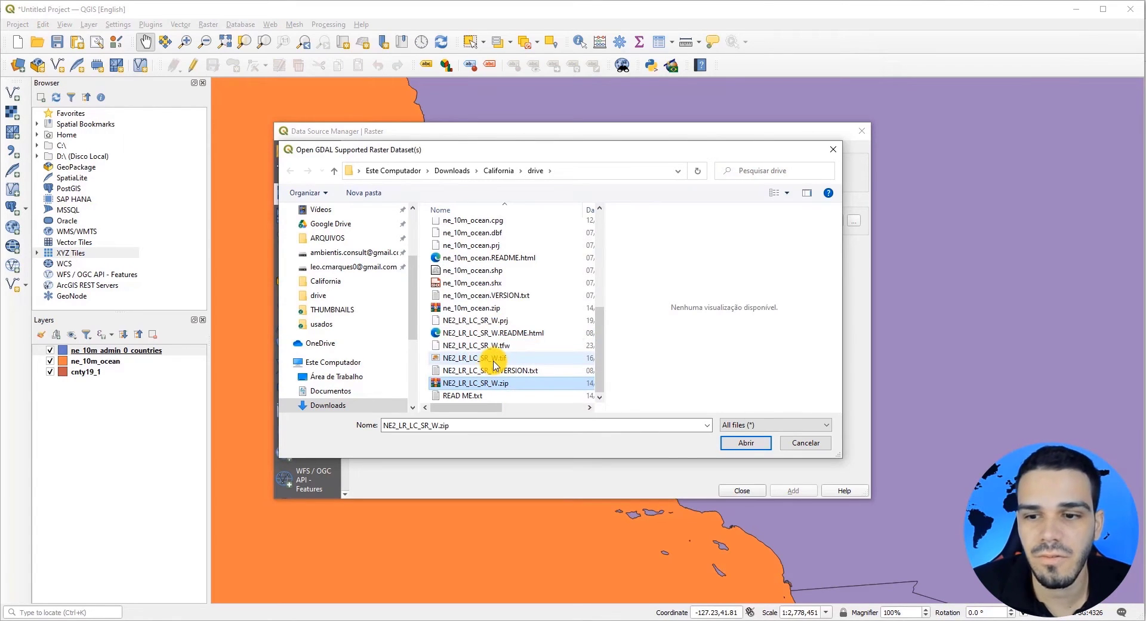
Choose NE2_LR_LC_SR_W.tif, check its file size, add it as a raster layer and close the data source manager
left_click(490, 360)
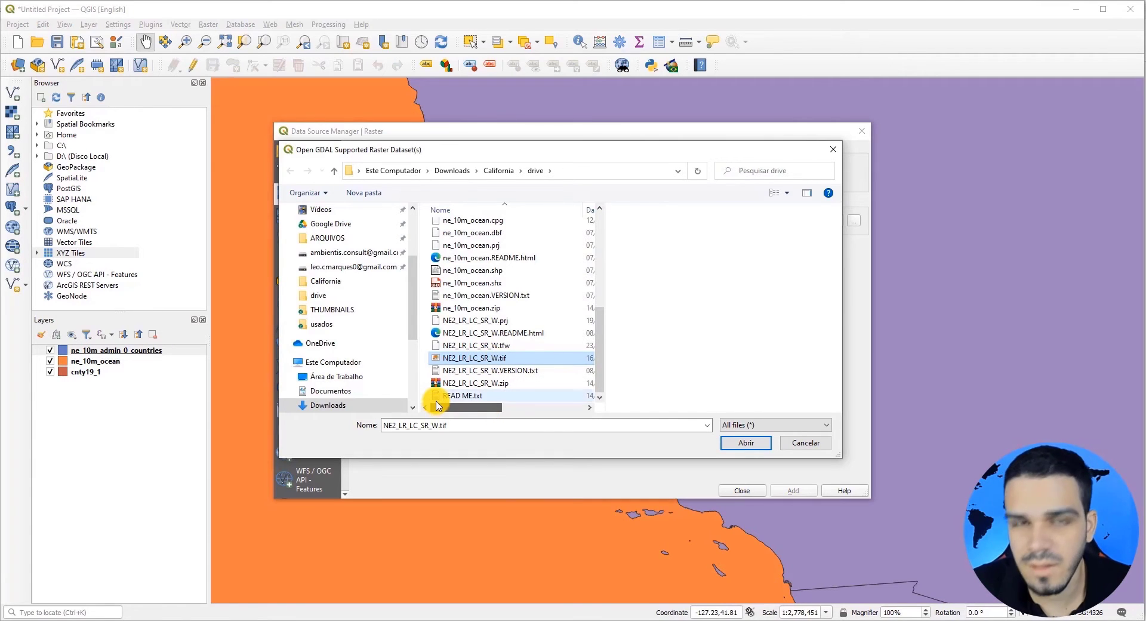
left_click_drag(437, 407, 555, 406)
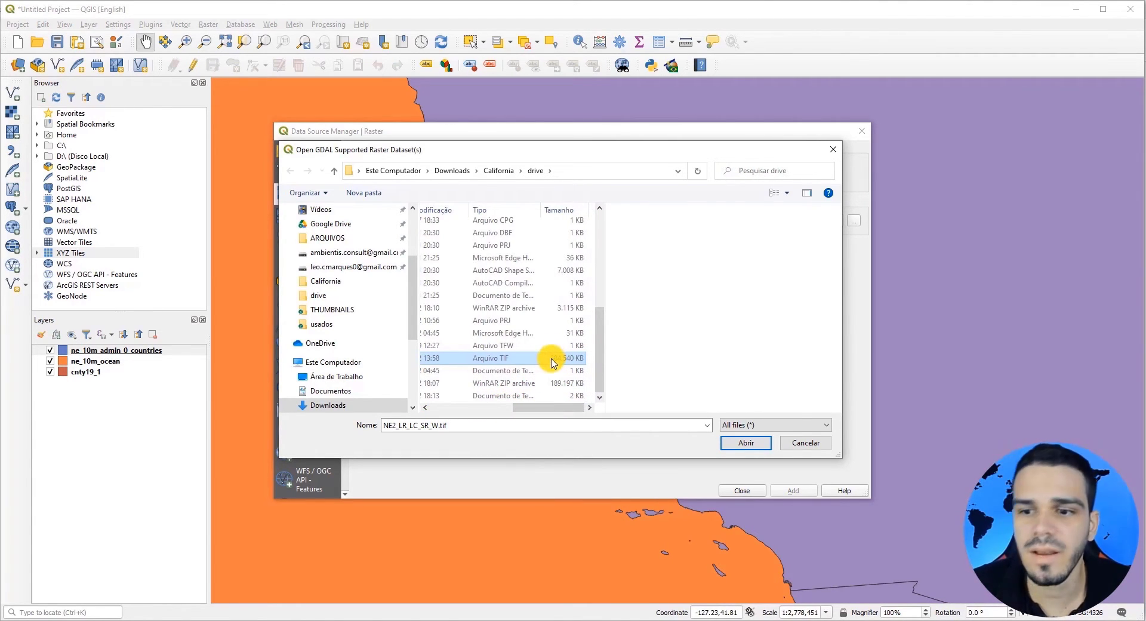
left_click_drag(549, 406, 396, 421)
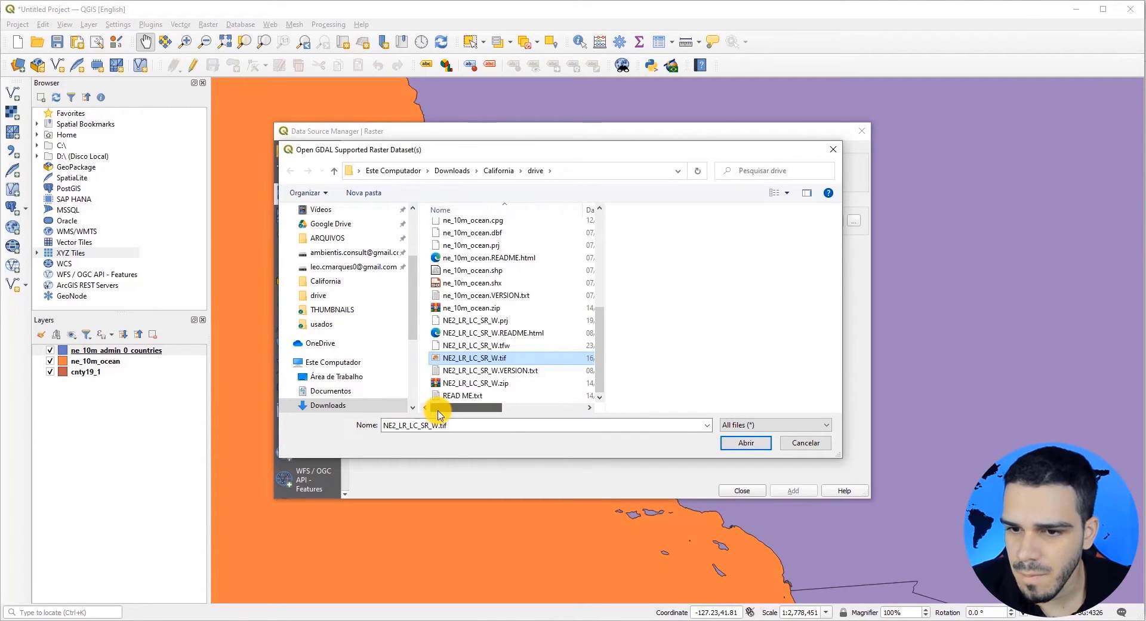
left_click(746, 442)
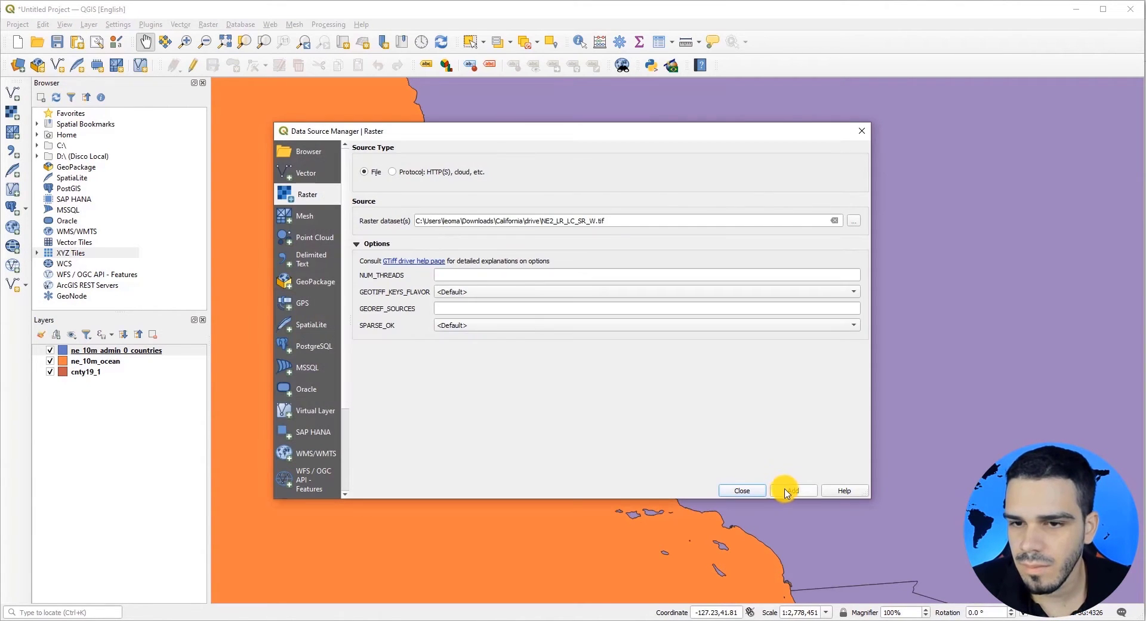
left_click(790, 490)
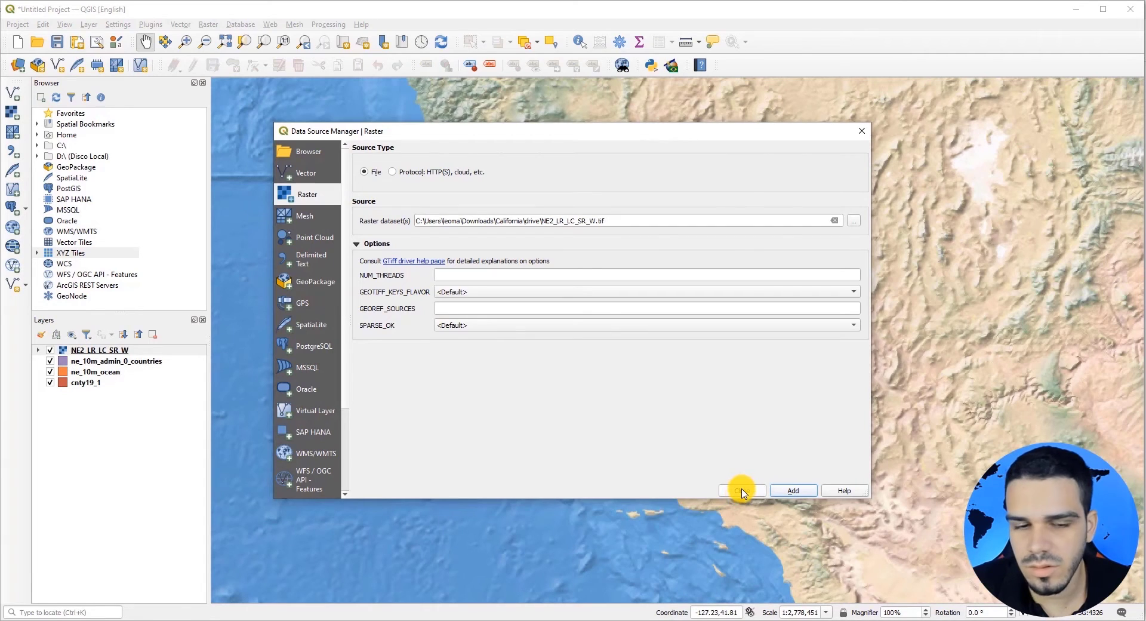
left_click(742, 490)
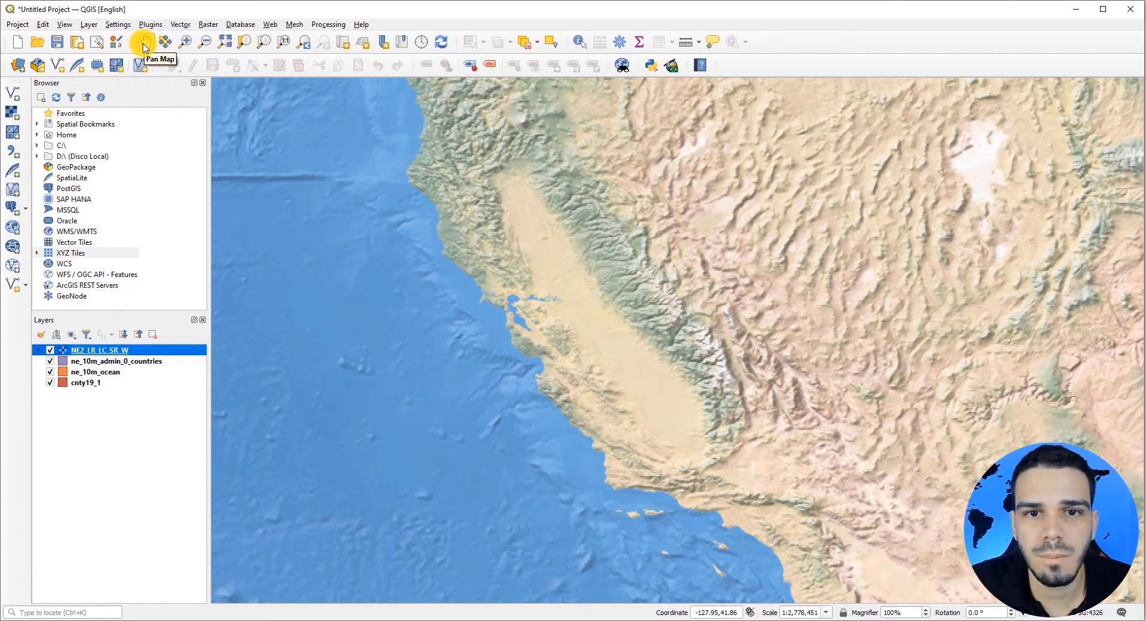
Examine the relief raster around California and outward across North America and the Atlantic
left_click_drag(449, 195, 562, 161)
left_click_drag(557, 206, 430, 254)
left_click_drag(542, 283, 358, 307)
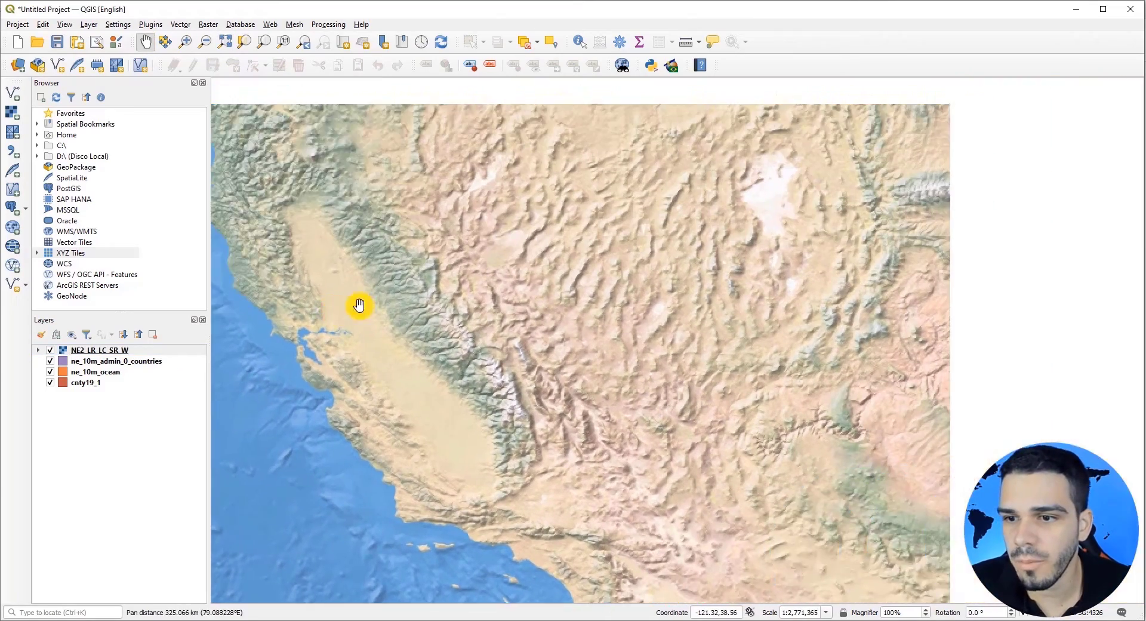
left_click_drag(645, 346, 450, 365)
left_click_drag(415, 398, 816, 203)
left_click_drag(610, 248, 568, 412)
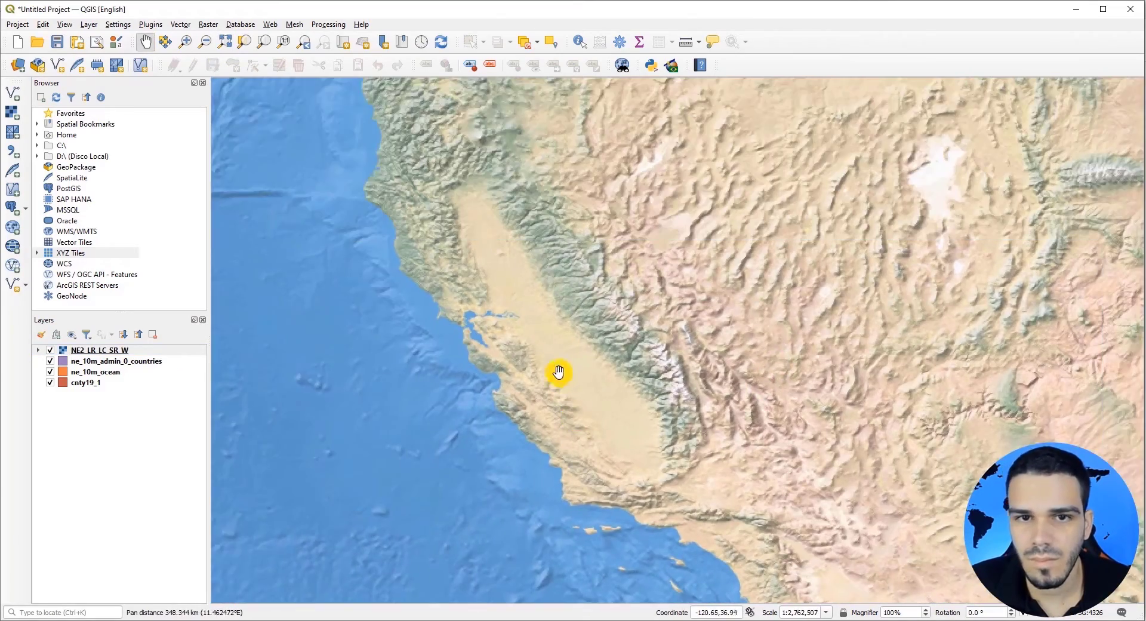
left_click_drag(522, 338, 491, 300)
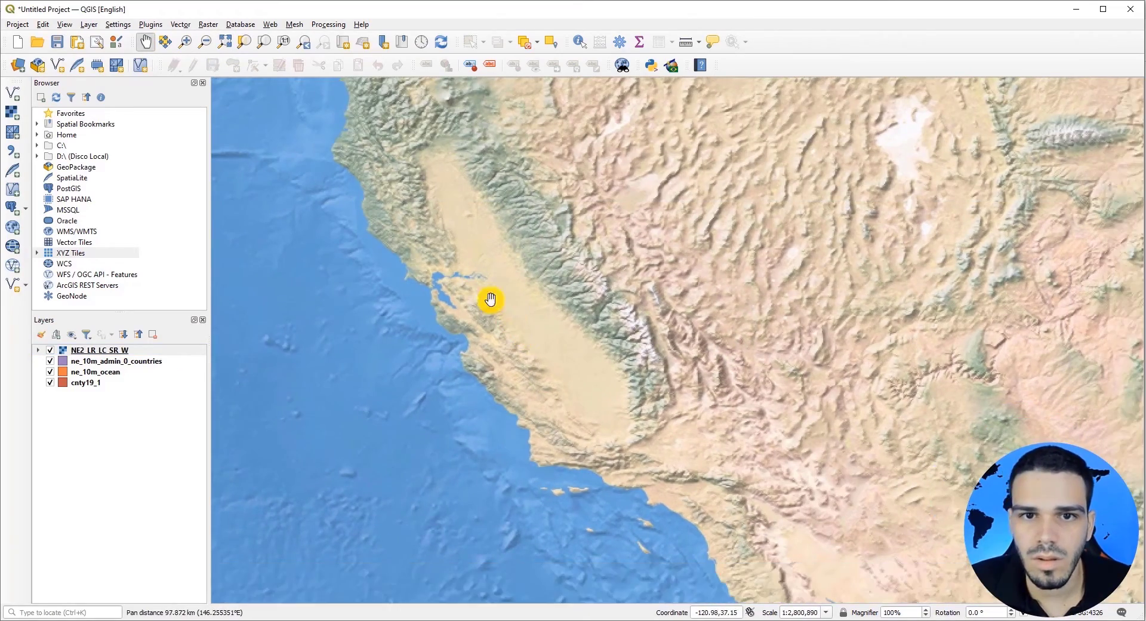
left_click(205, 44)
left_click(435, 270)
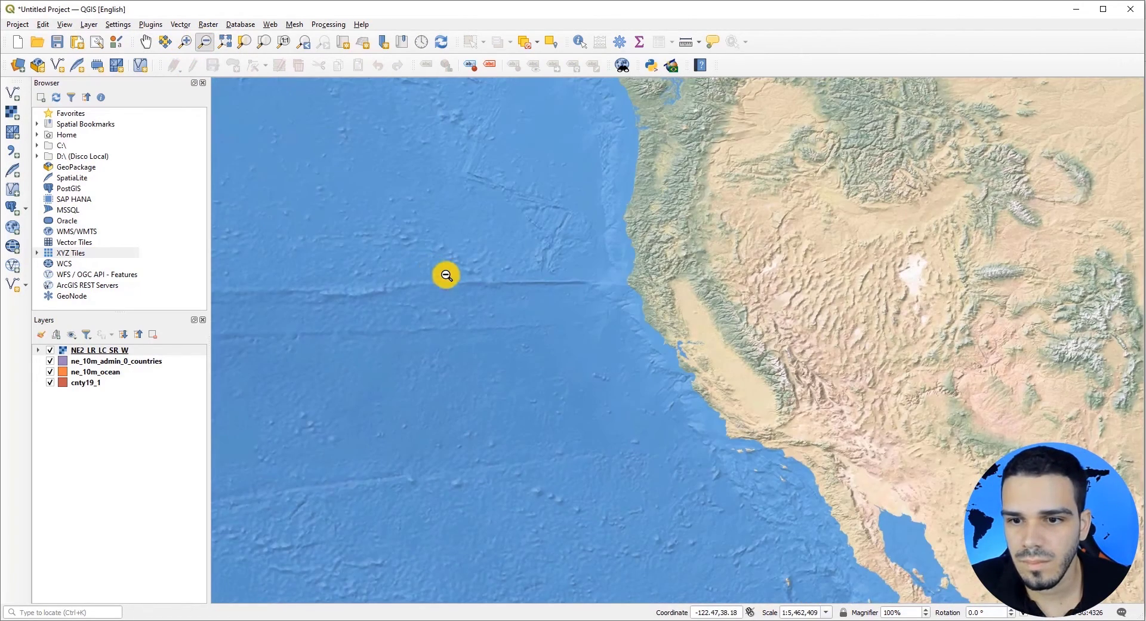
left_click(714, 242)
left_click(145, 42)
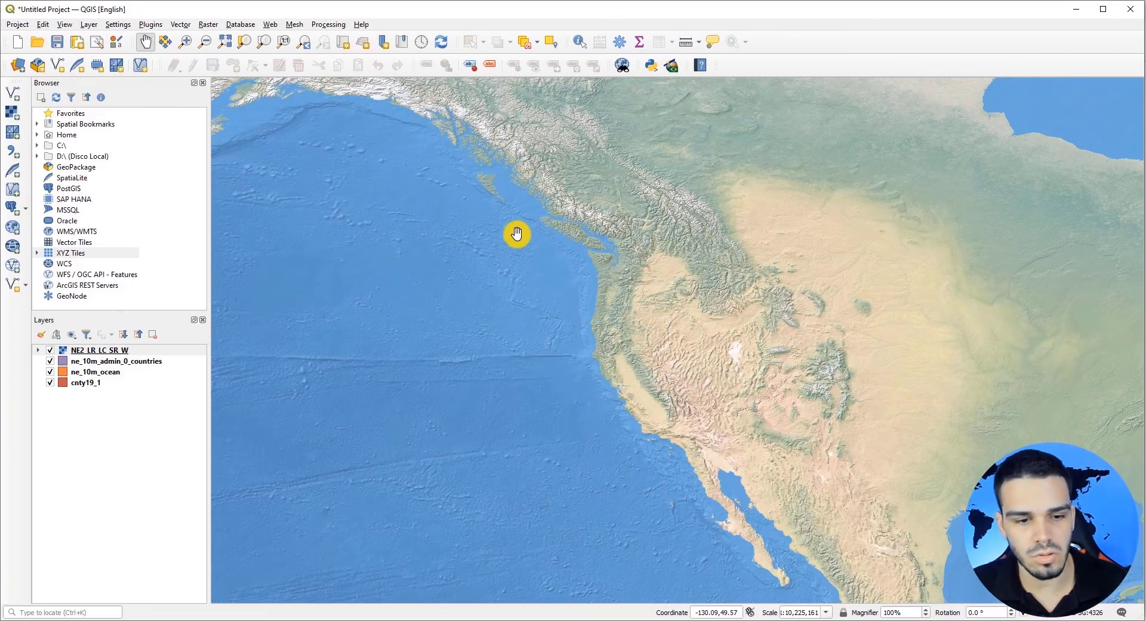
scroll(678, 328, "up", 2)
scroll(651, 320, "down", 3)
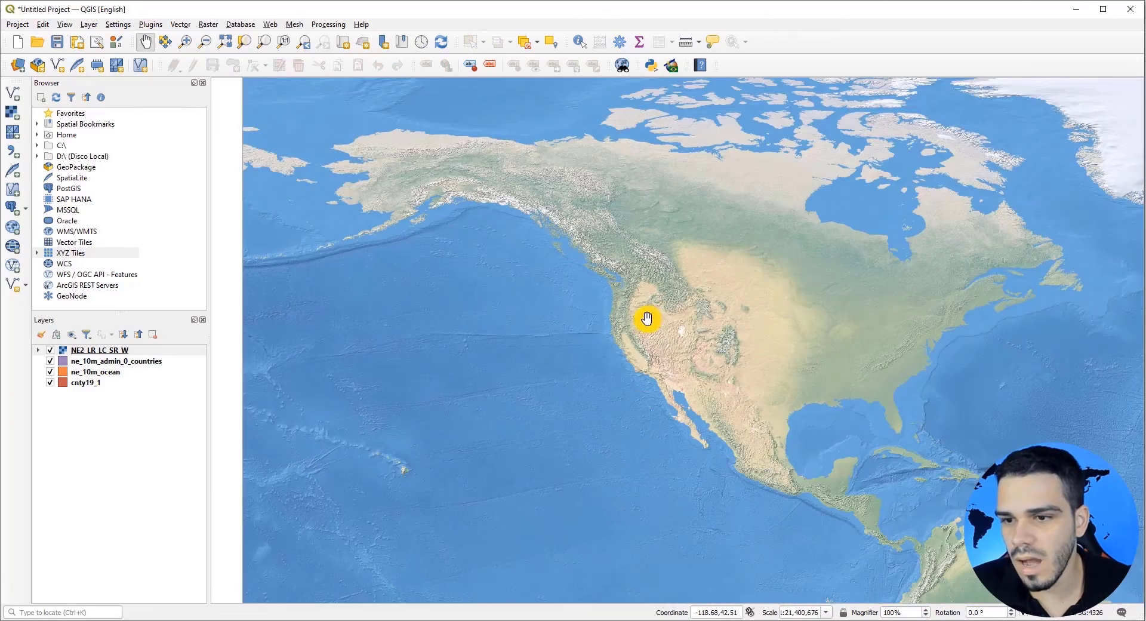
left_click_drag(657, 335, 478, 312)
left_click_drag(586, 356, 420, 317)
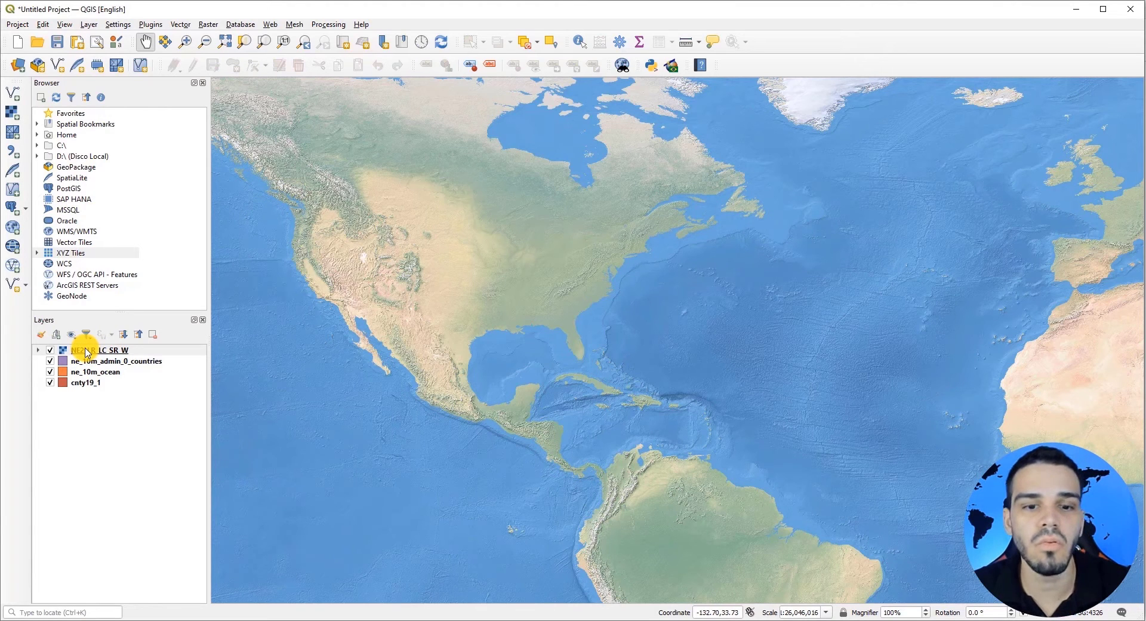
Hide and reshow the NE2_LR_LC_SR_W relief layer and move it below all other layers
mouse_move(87, 352)
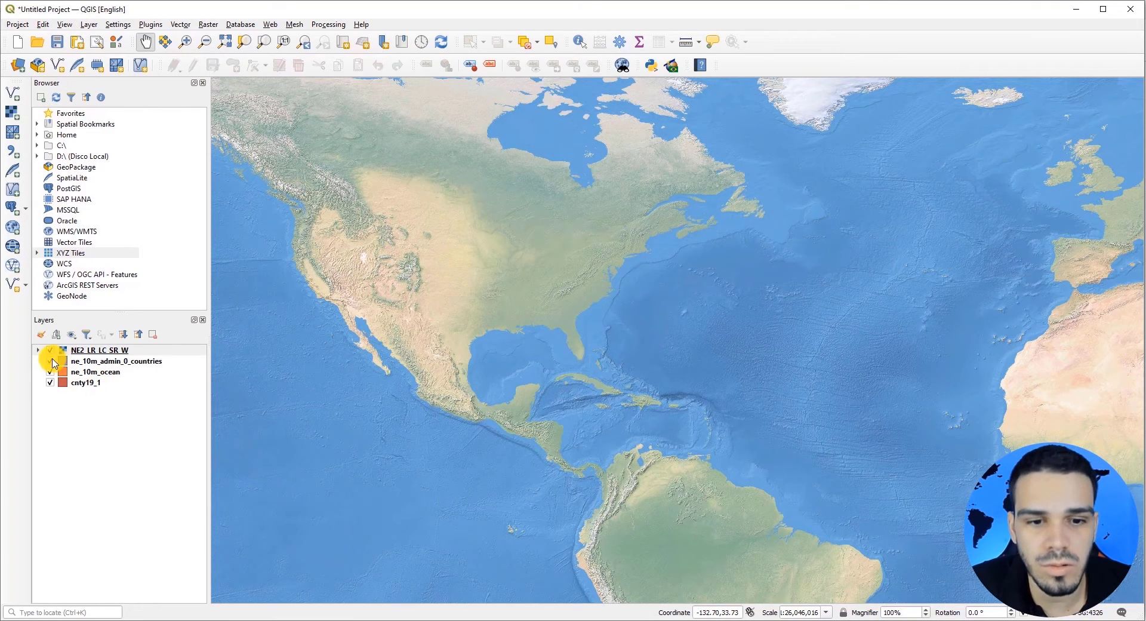
left_click(50, 350)
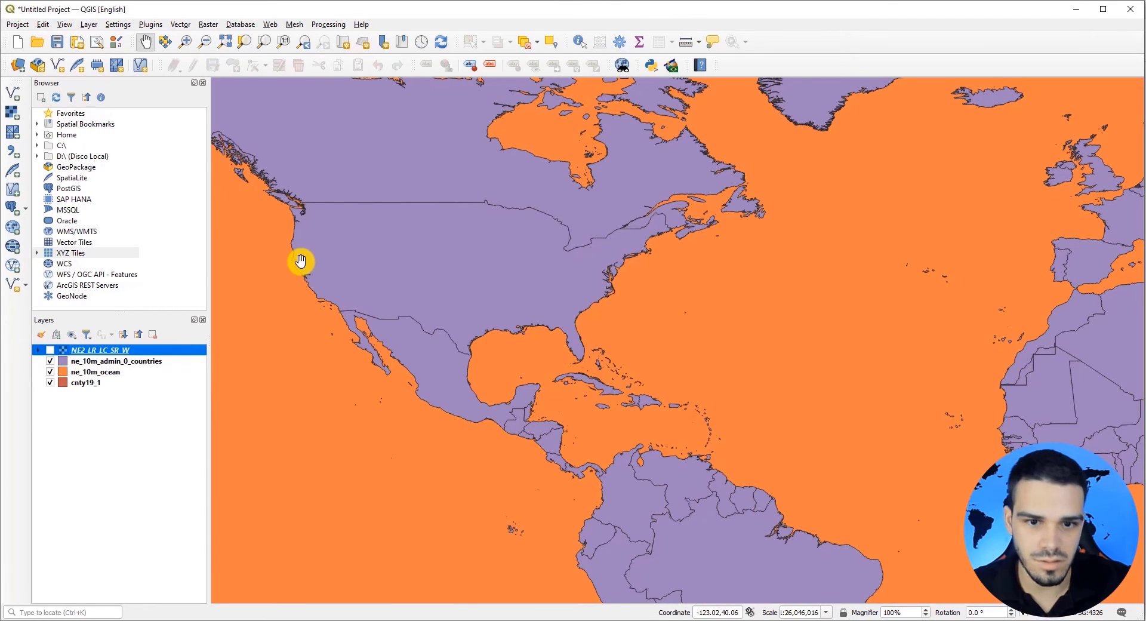
left_click(50, 351)
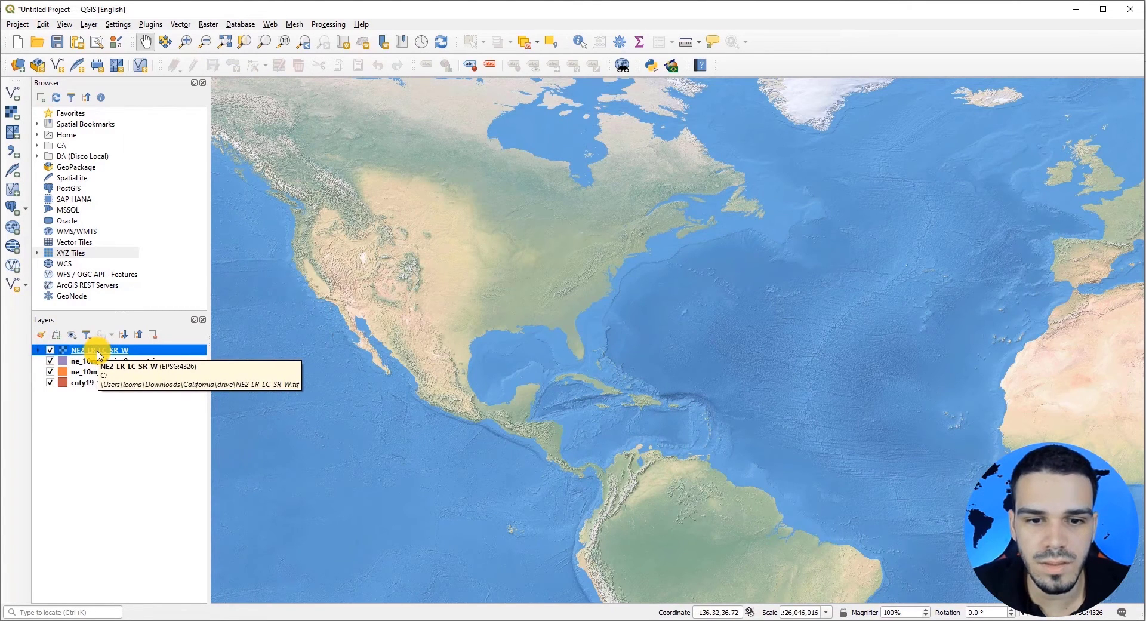
left_click_drag(93, 356, 82, 382)
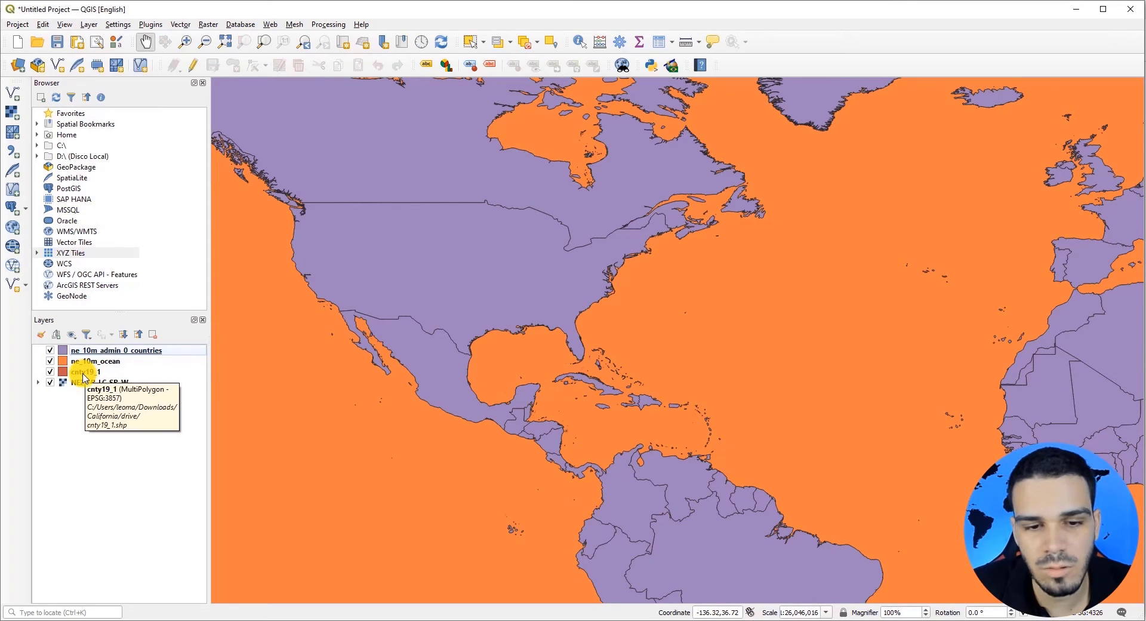
Rename the cnty19_1 layer as "california counties"
right_click(82, 374)
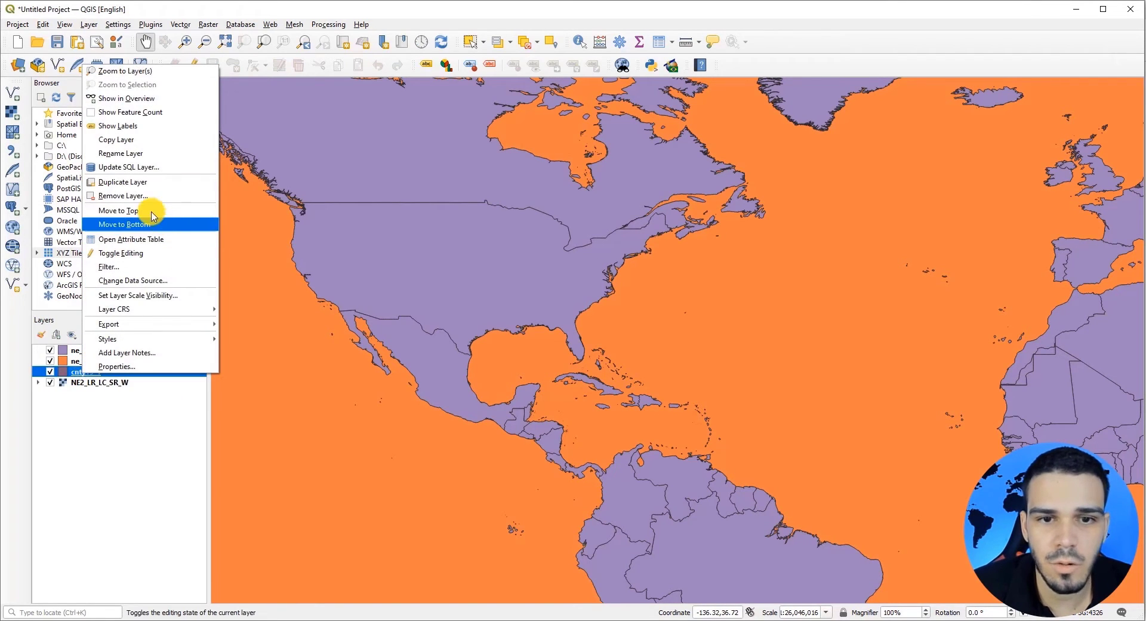
left_click(122, 154)
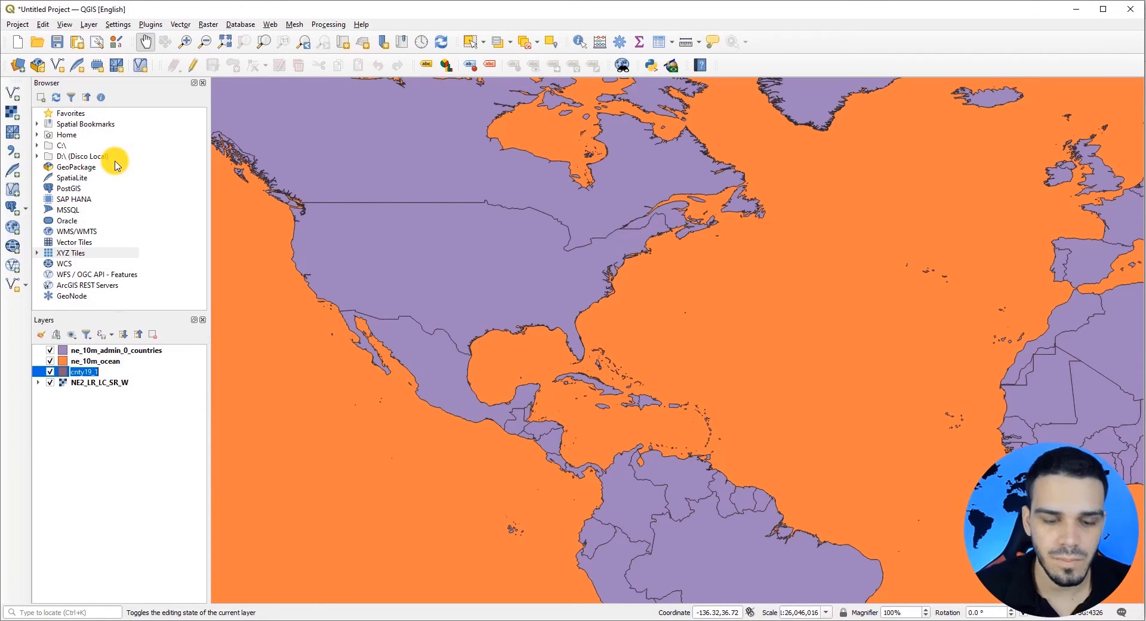
type("co")
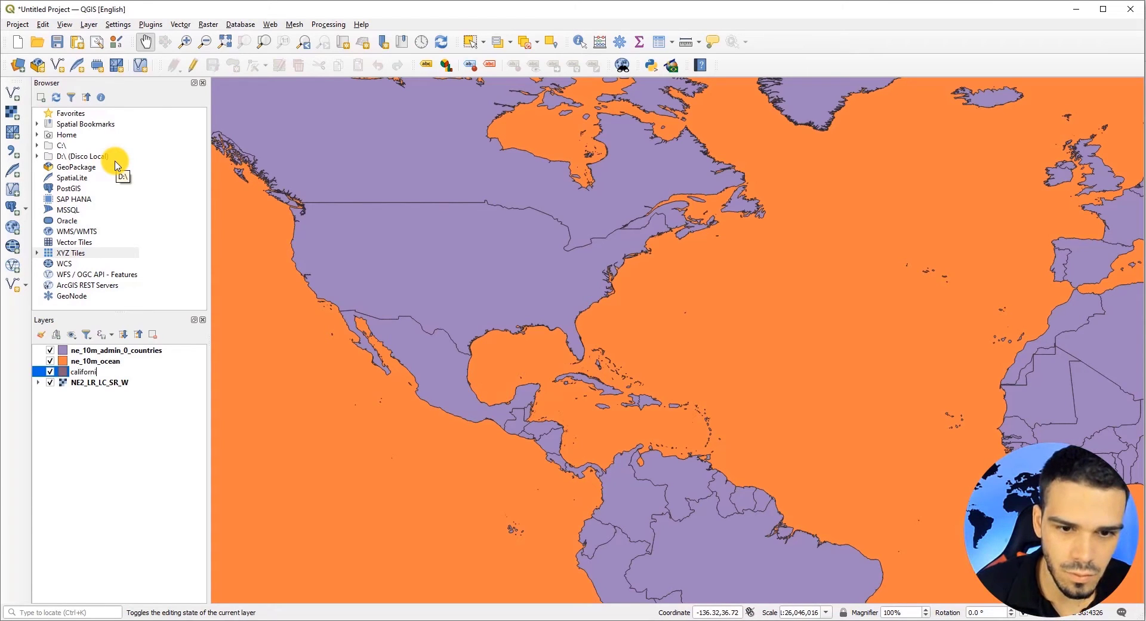
type("lifornia counties")
key("Return")
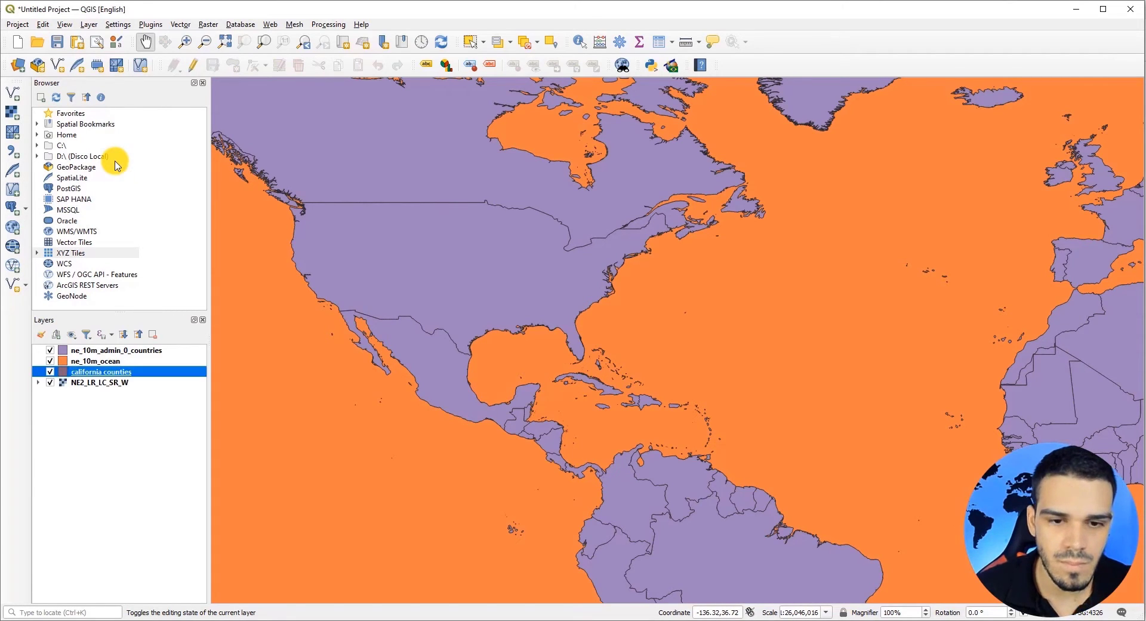
Zoom the map to the california counties layer and move it above all other layers
right_click(106, 372)
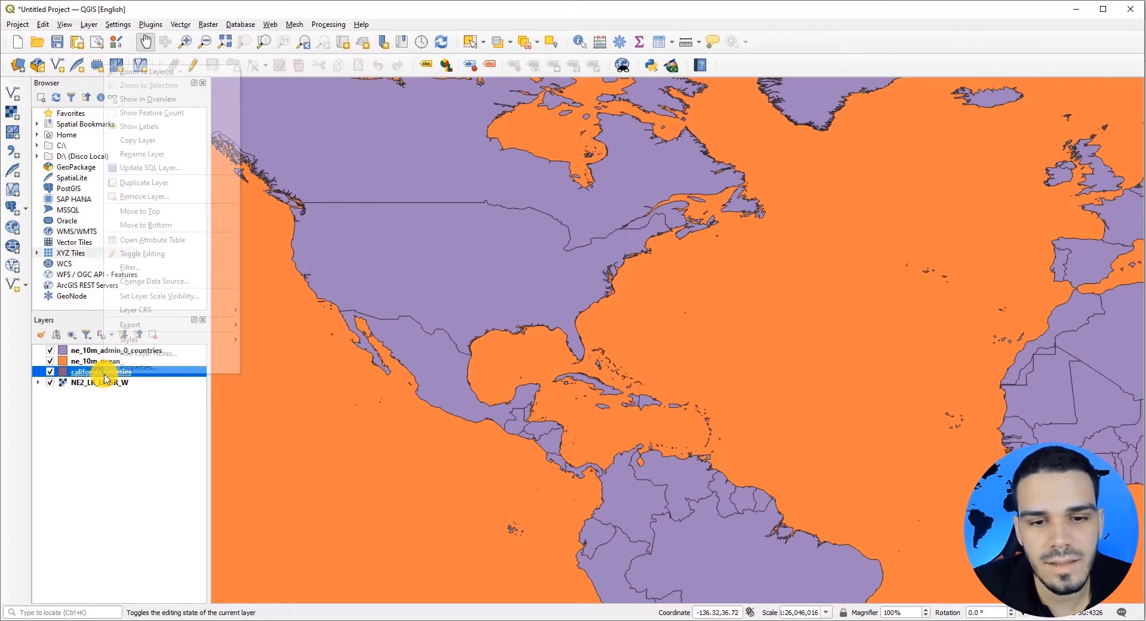
left_click(132, 71)
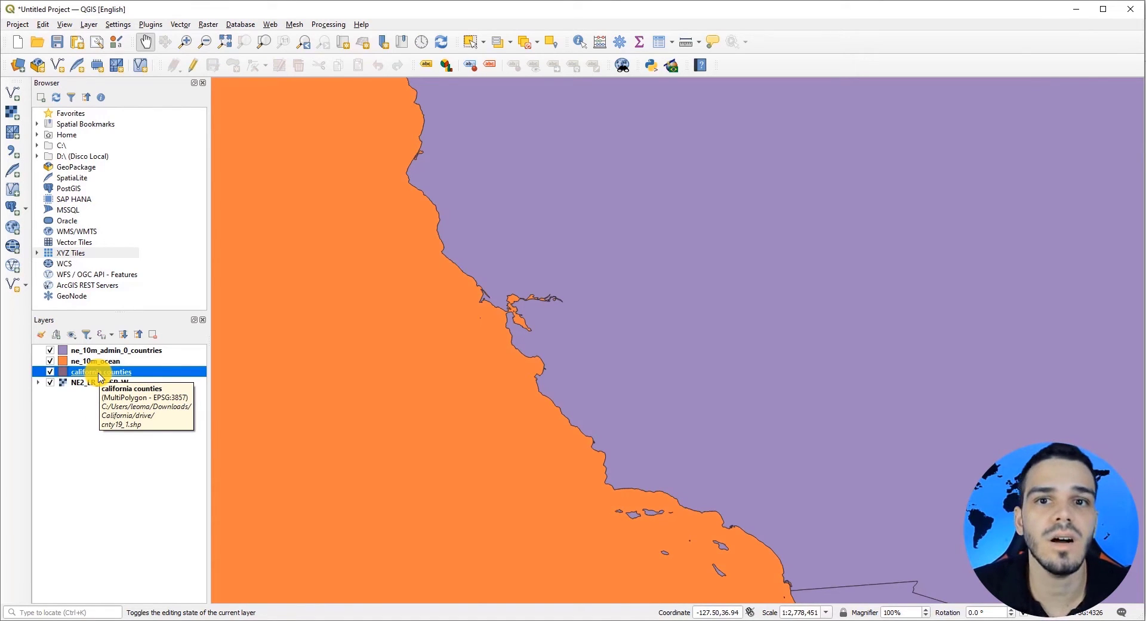
left_click_drag(98, 377, 93, 351)
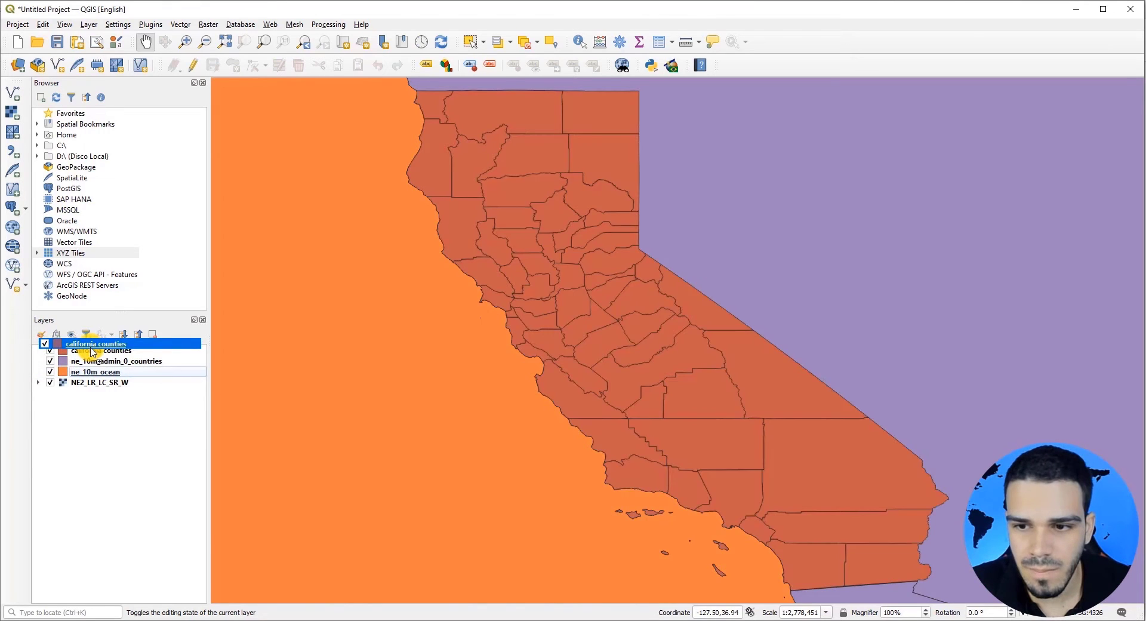
scroll(361, 266, "down", 1)
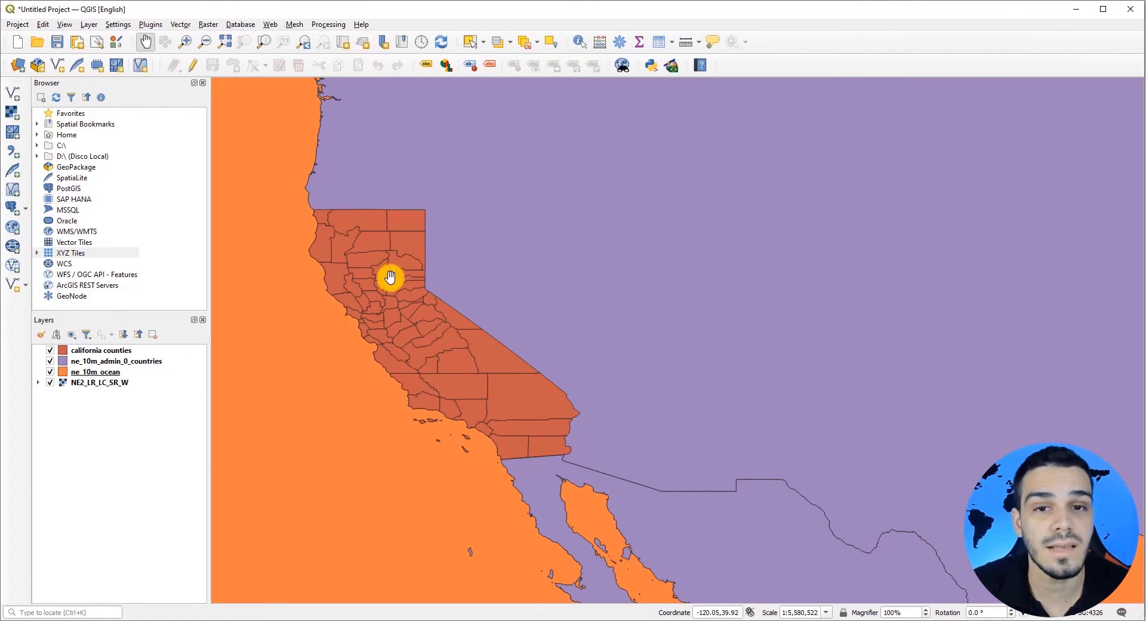
Open the plugin manager and review the installed plugins, the Processing plugin's details, the full plugin list and the repository settings
left_click(156, 26)
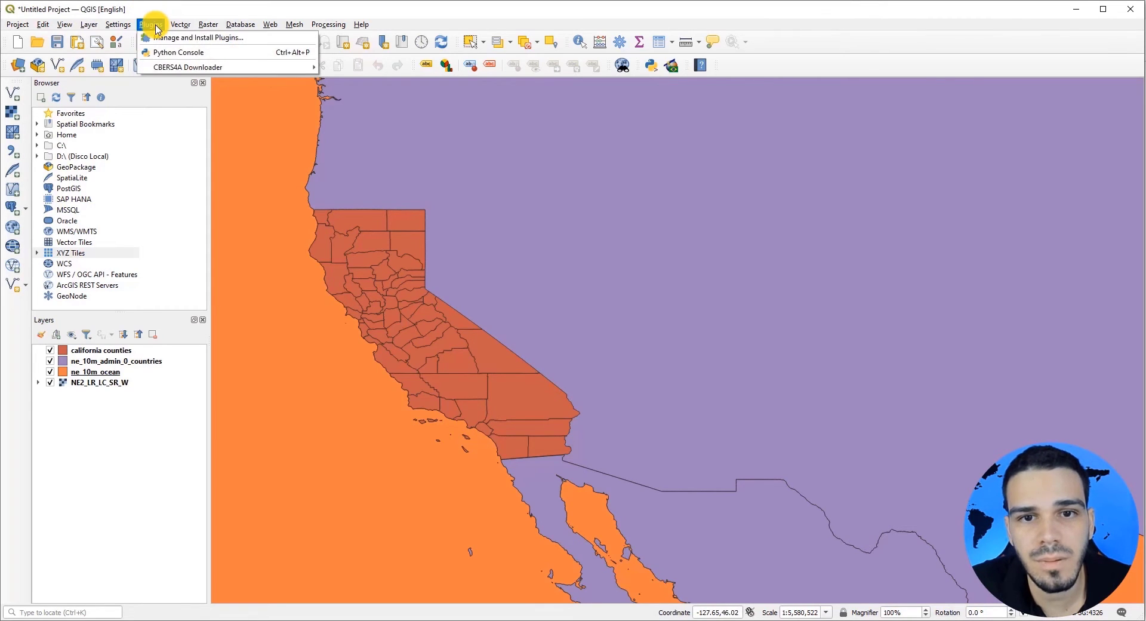
left_click(184, 42)
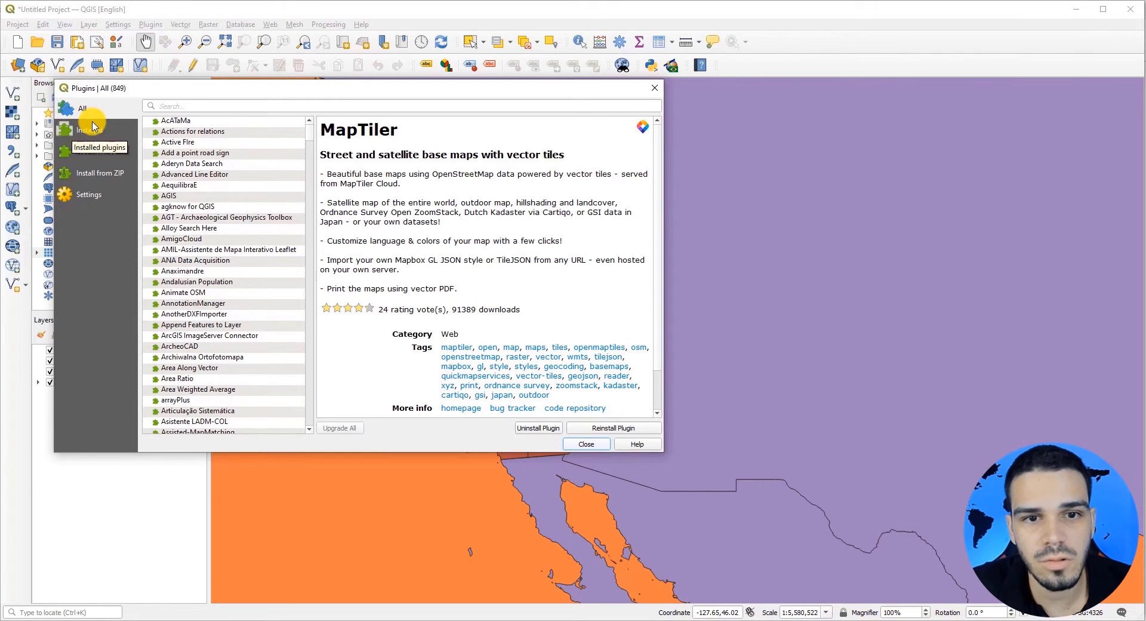
left_click(84, 132)
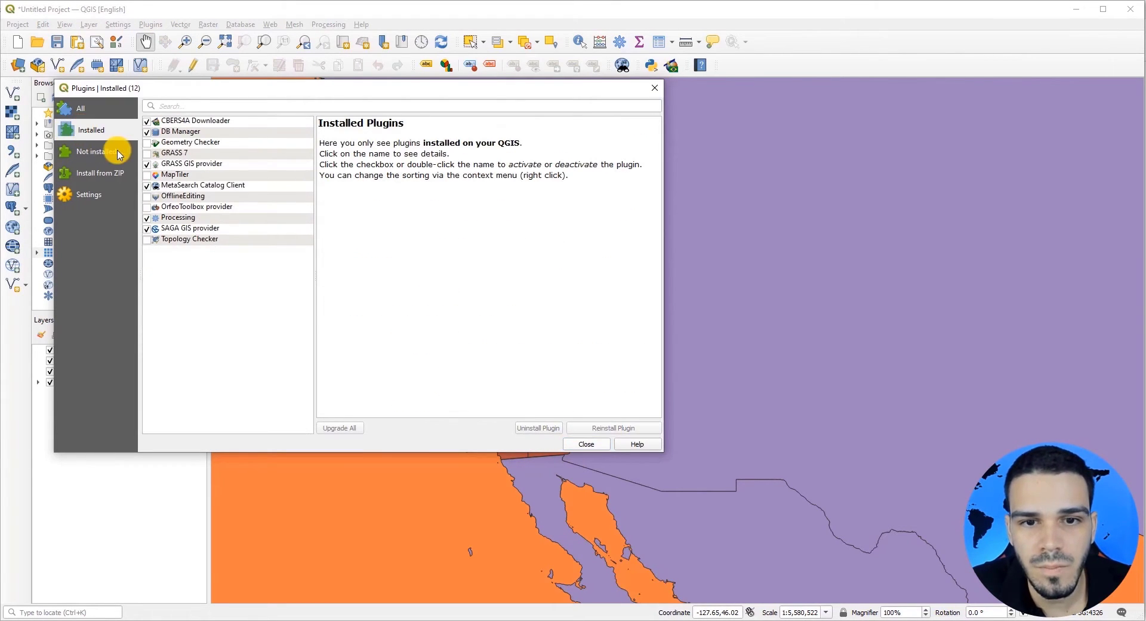
left_click(173, 219)
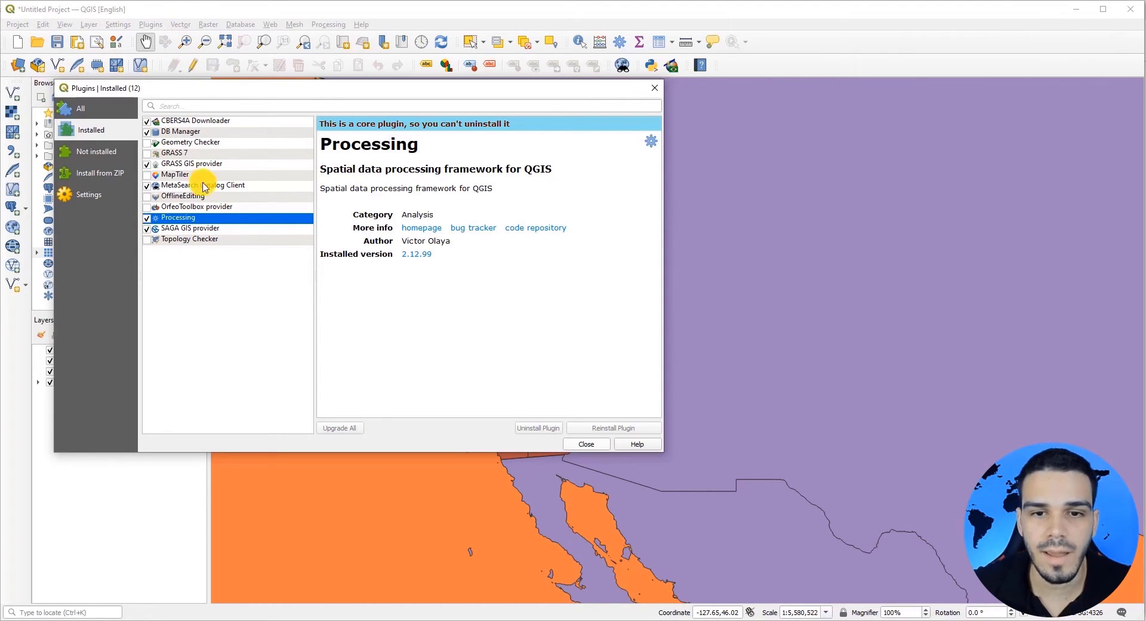
left_click(147, 218)
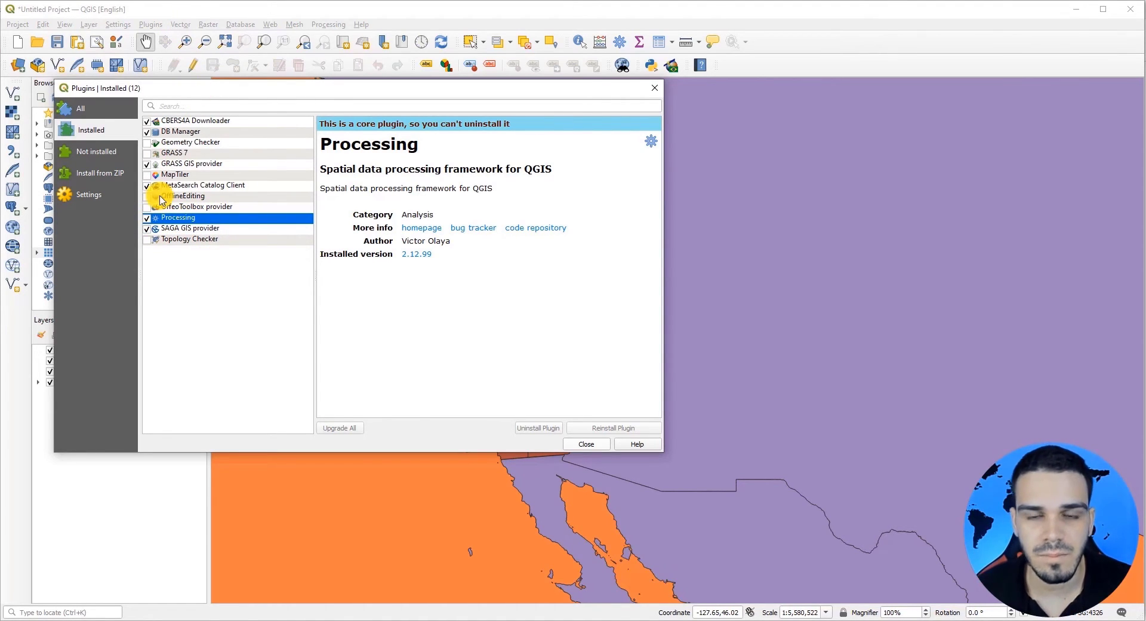
left_click(75, 108)
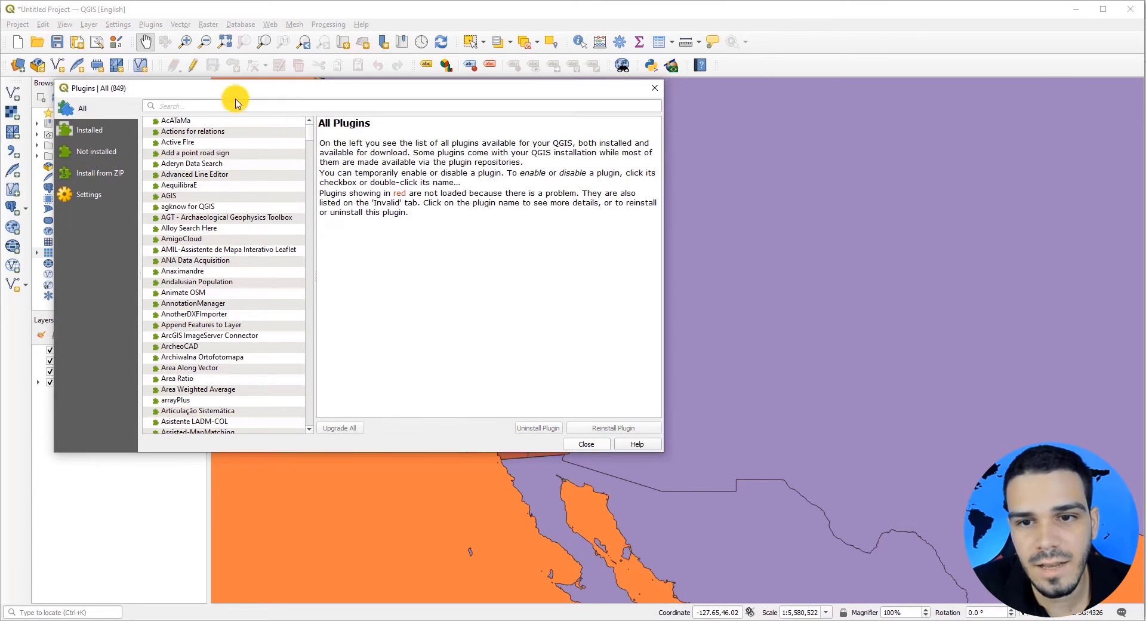
left_click(79, 199)
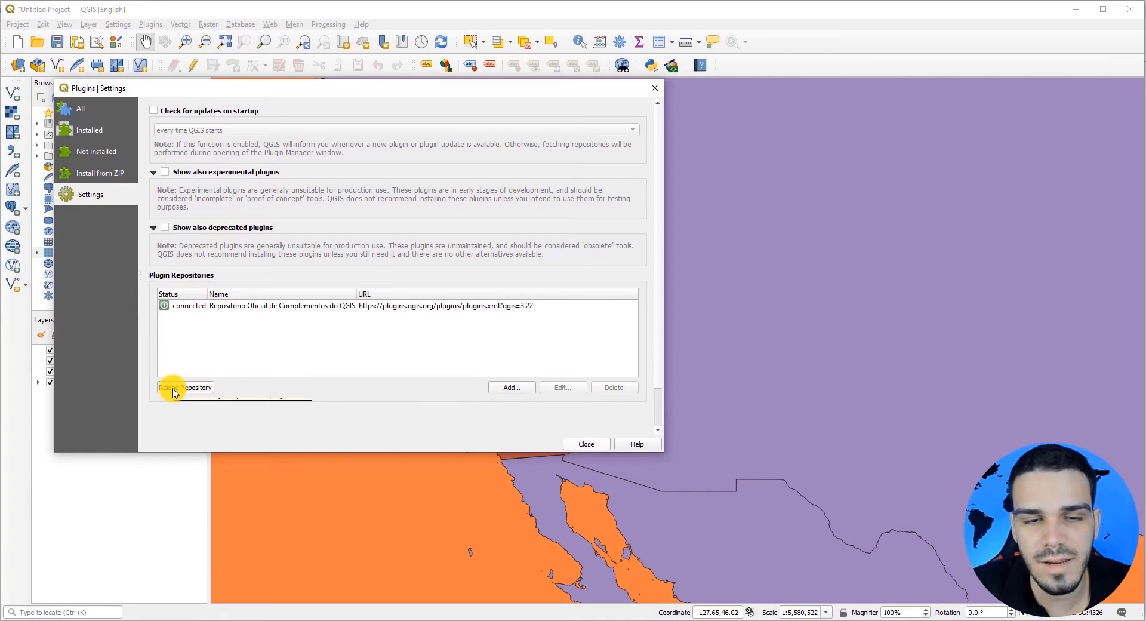
Search all plugins for "hcmgis", install the HCMGIS plugin and close the plugin manager
left_click(82, 108)
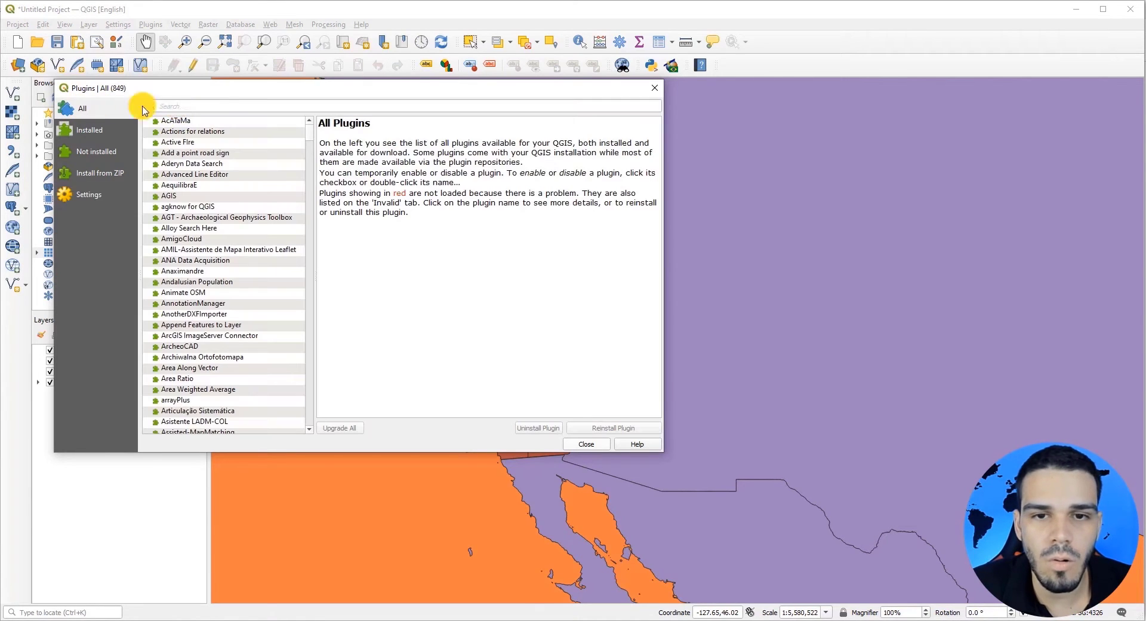
left_click(177, 106)
type("h")
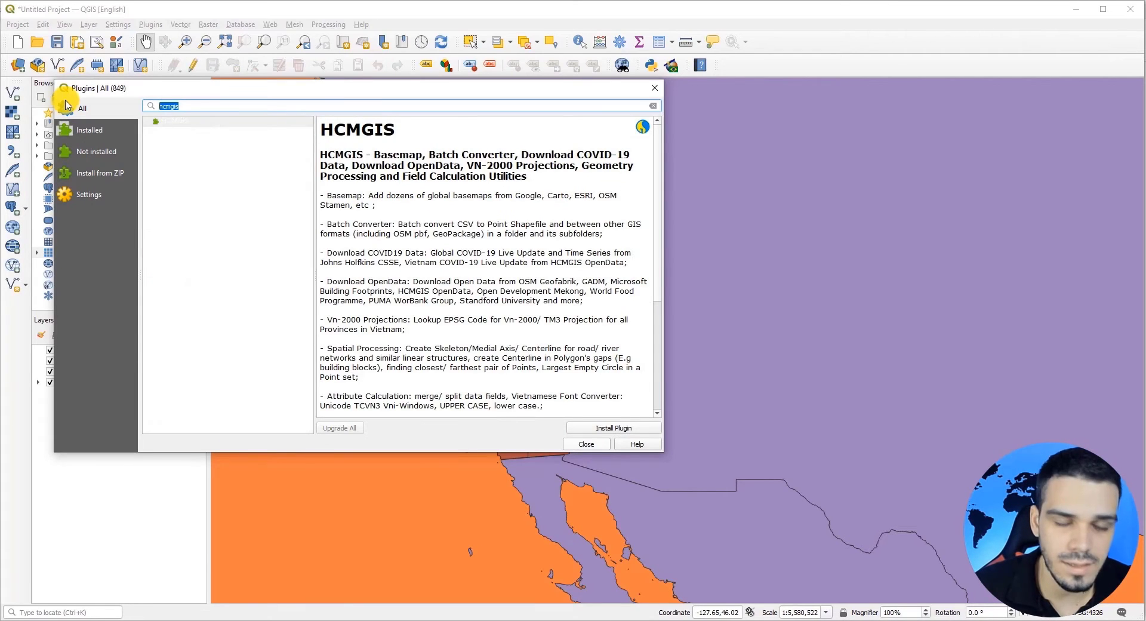
type("cm")
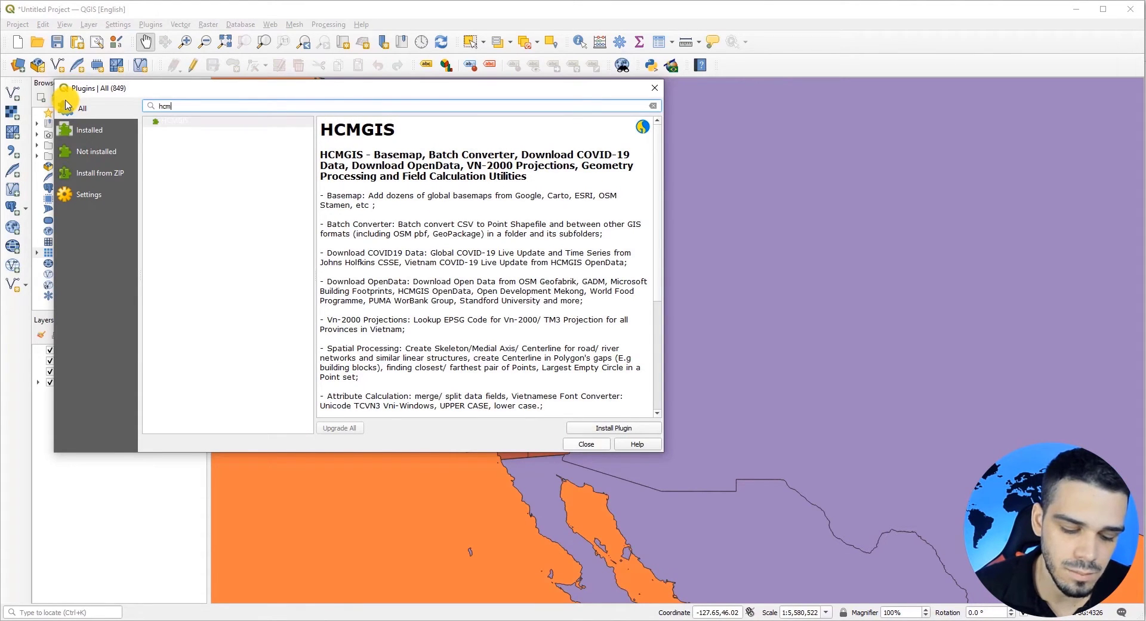
type("gis")
left_click(163, 119)
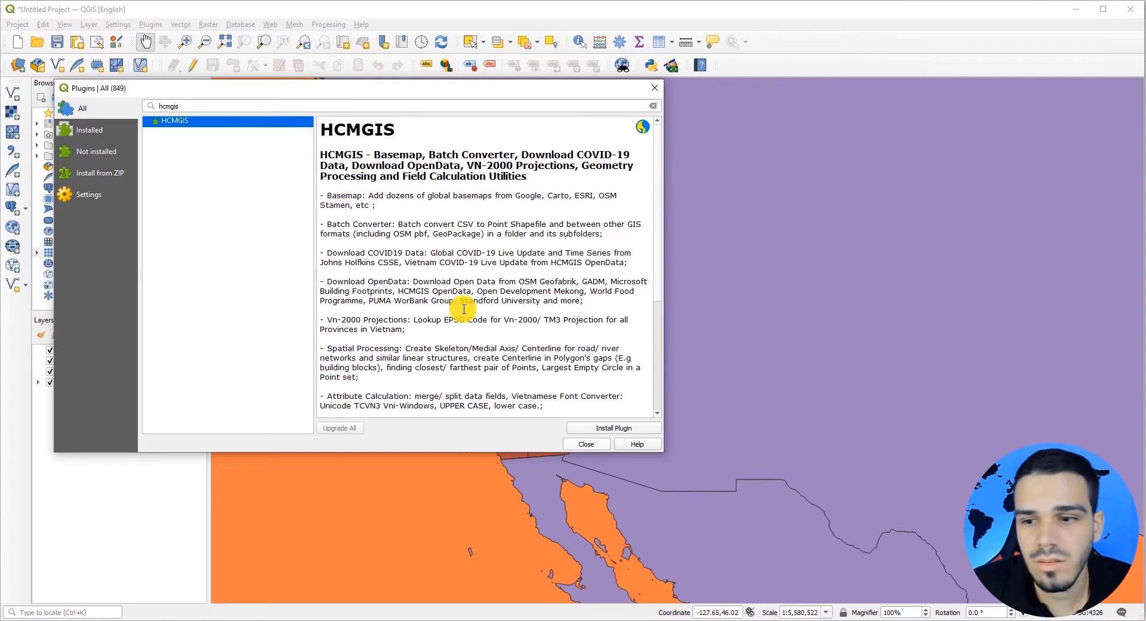
left_click(605, 429)
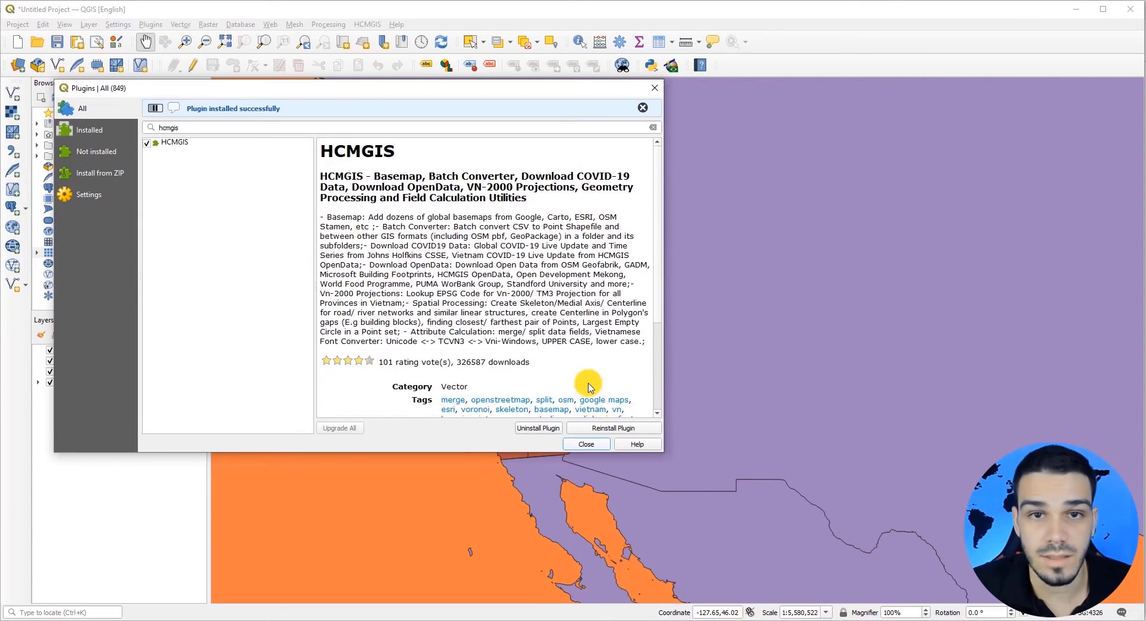
left_click(585, 444)
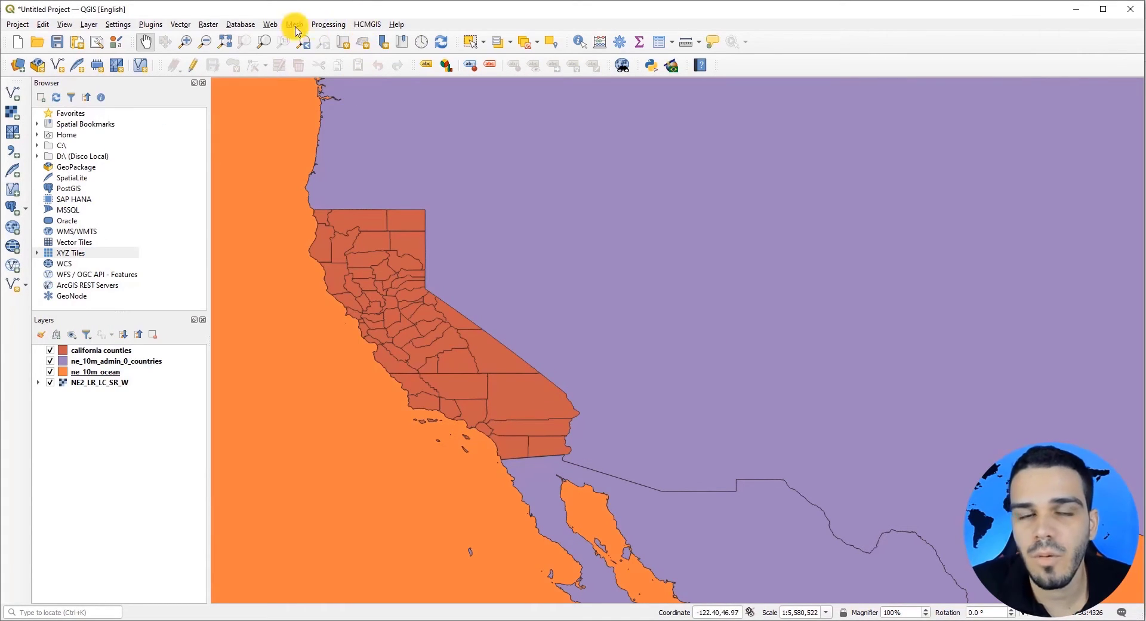
Add the Google Maps basemap from the HCMGIS plugin
left_click(367, 25)
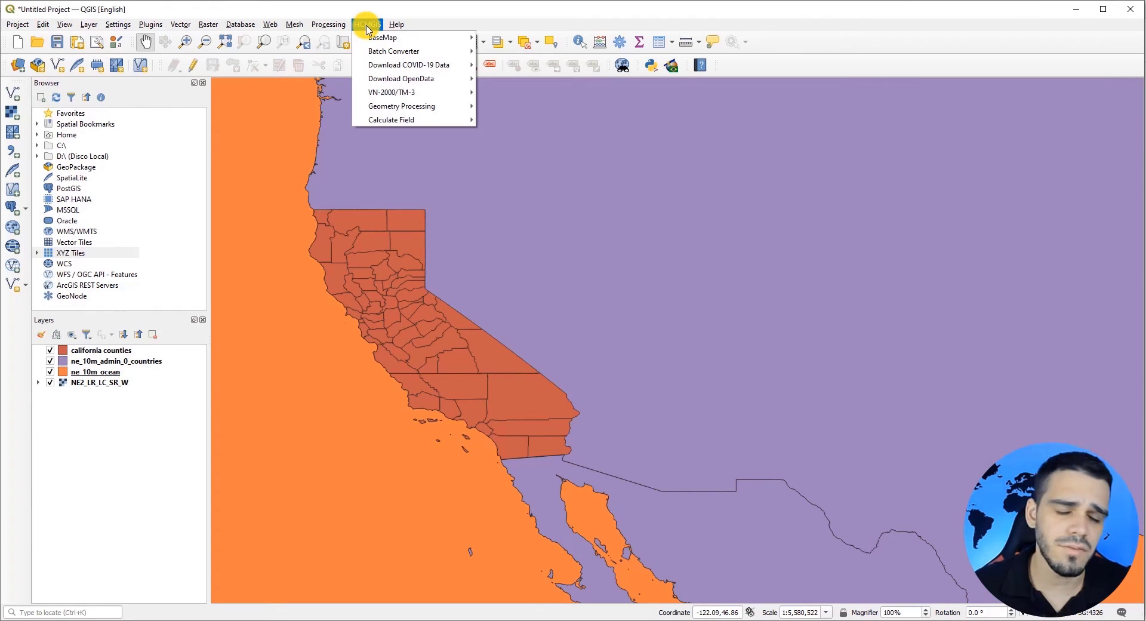
mouse_move(368, 37)
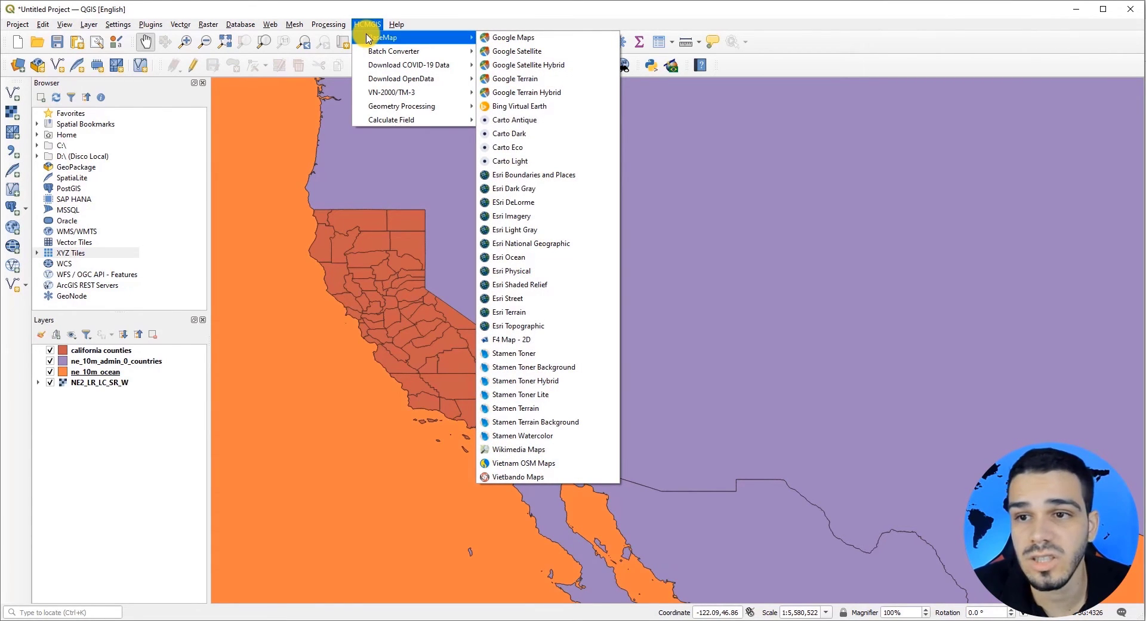
left_click(511, 37)
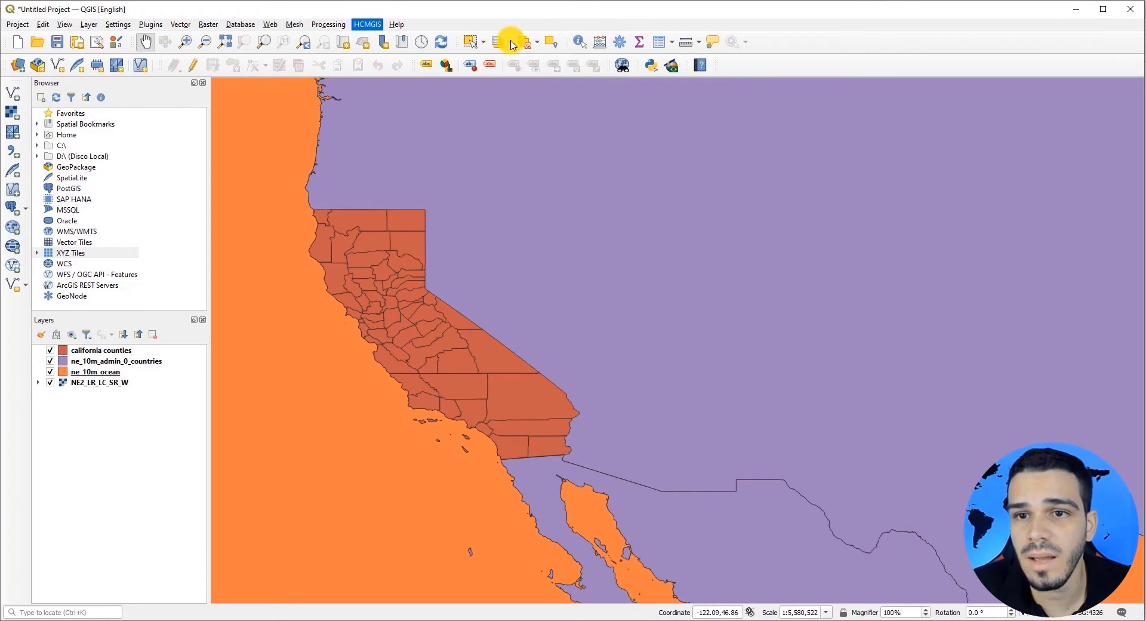
Add the Google Satellite basemap from the HCMGIS plugin and move the Google Maps layer above all other layers
left_click(367, 24)
mouse_move(371, 37)
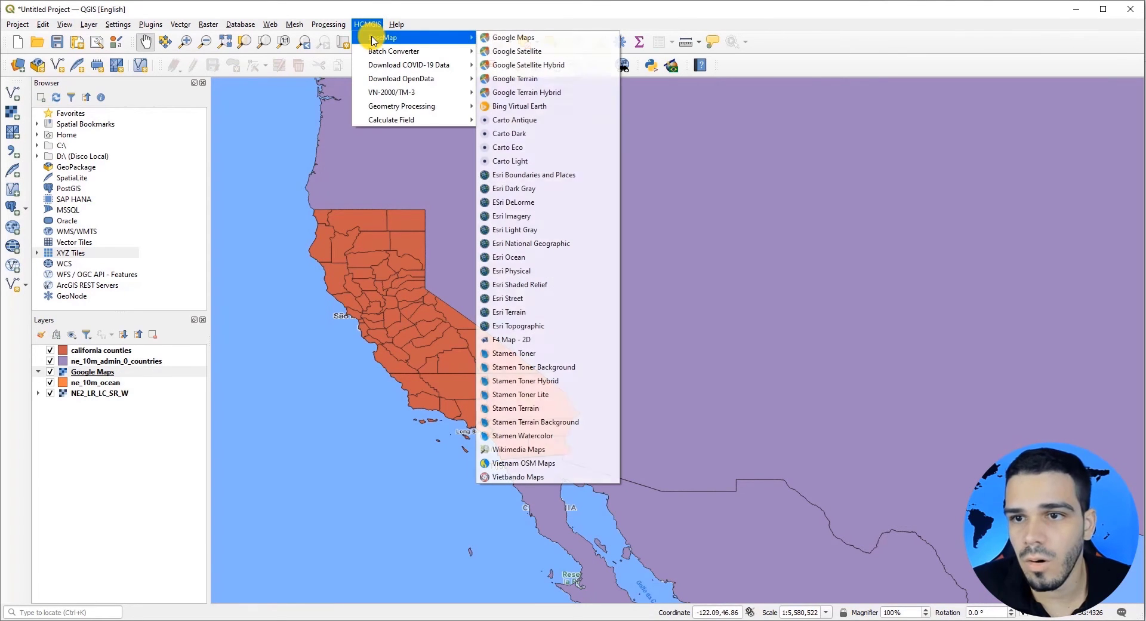
left_click(521, 55)
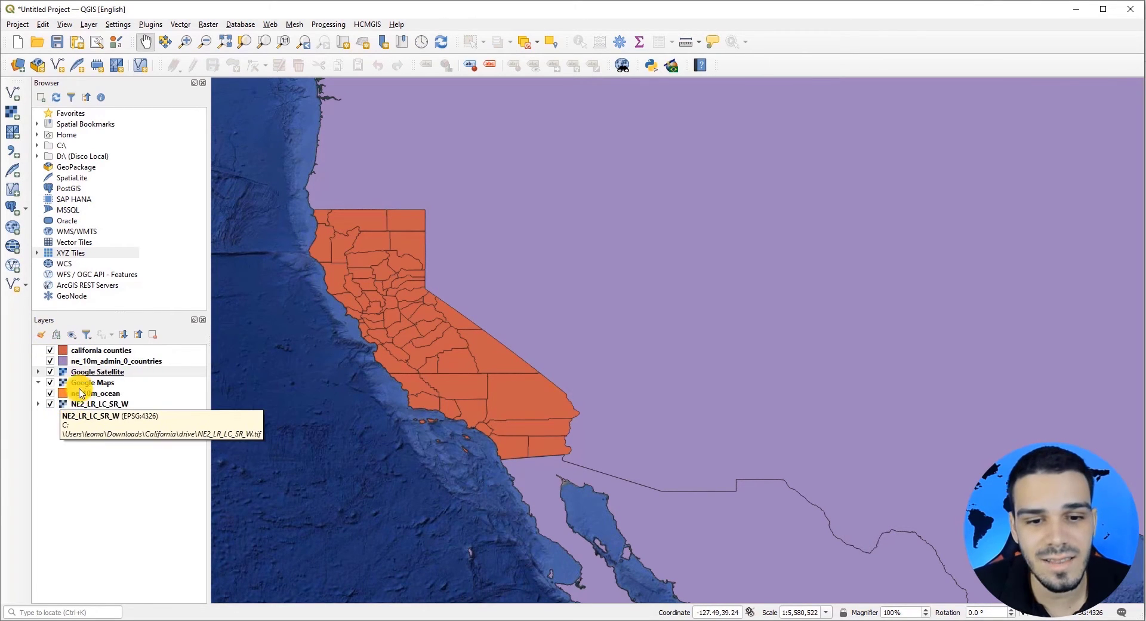
left_click_drag(90, 383, 80, 349)
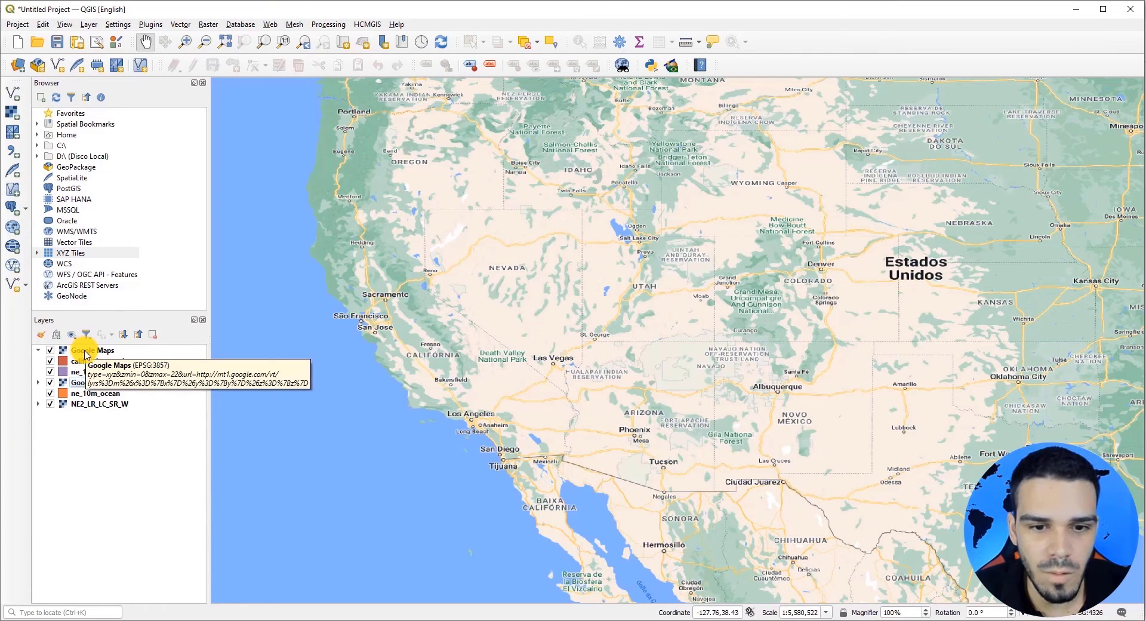
Remove the Google Maps and Google Satellite layers from the project
left_click(84, 352)
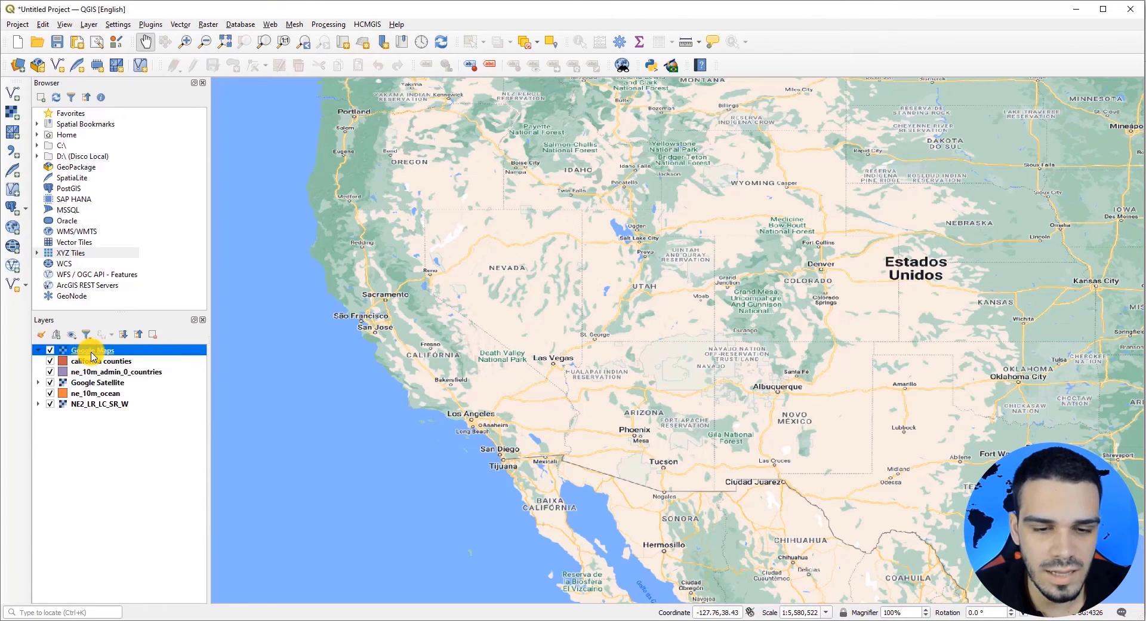
left_click(85, 383, "ctrl")
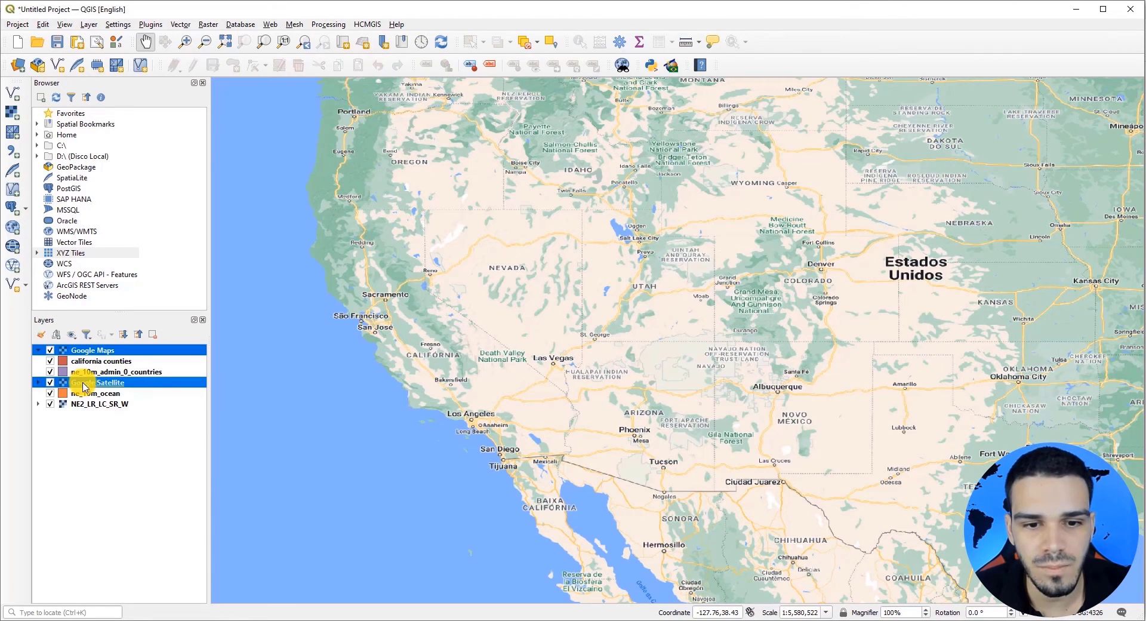
right_click(96, 354)
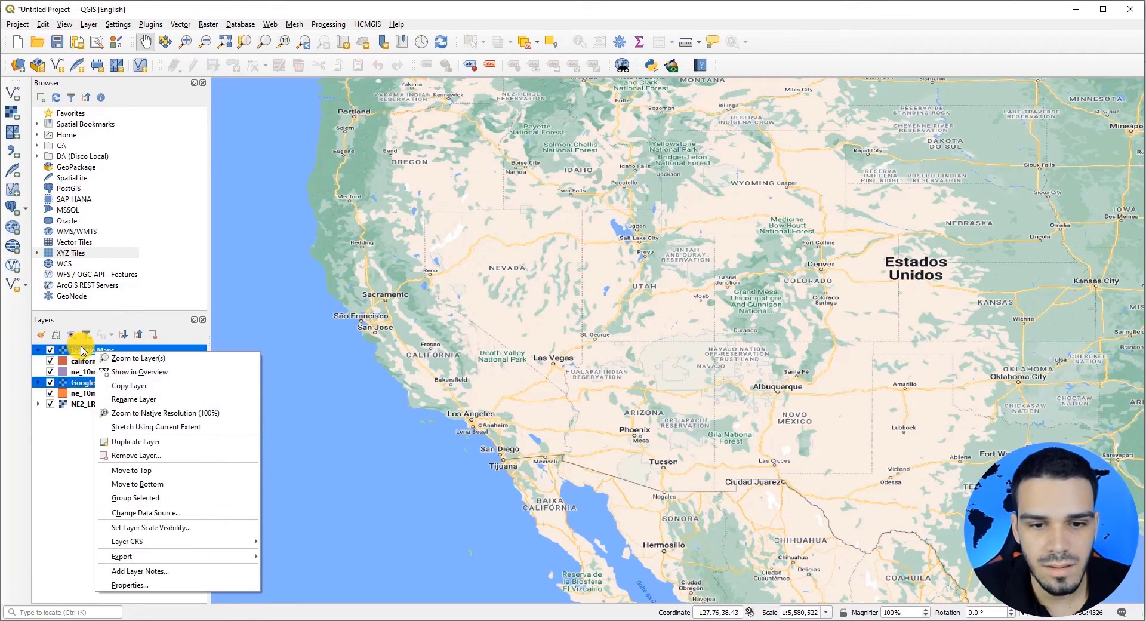
left_click(154, 336)
left_click(153, 335)
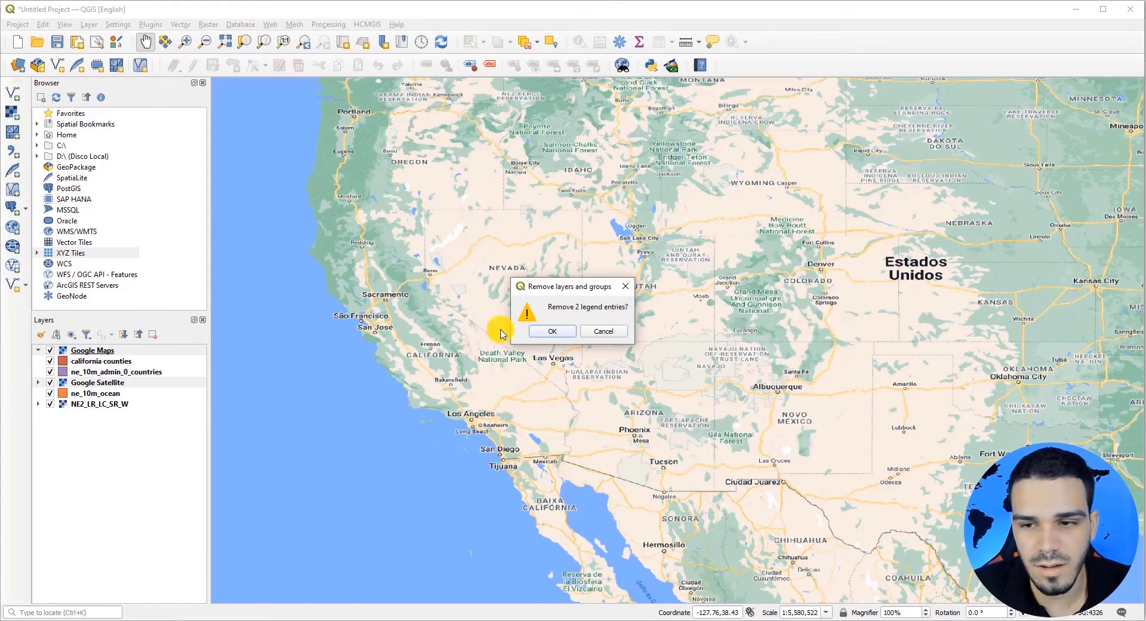
left_click(552, 332)
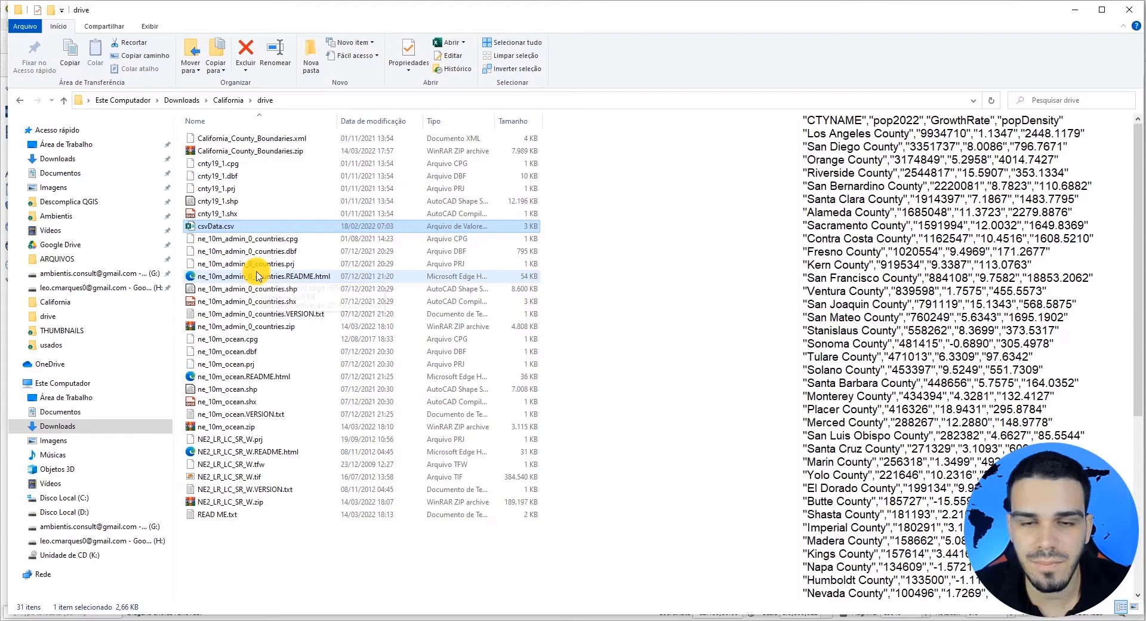
Open csvData.csv in Excel, split column A into separate columns at the commas and autofit column A's width
double_click(210, 231)
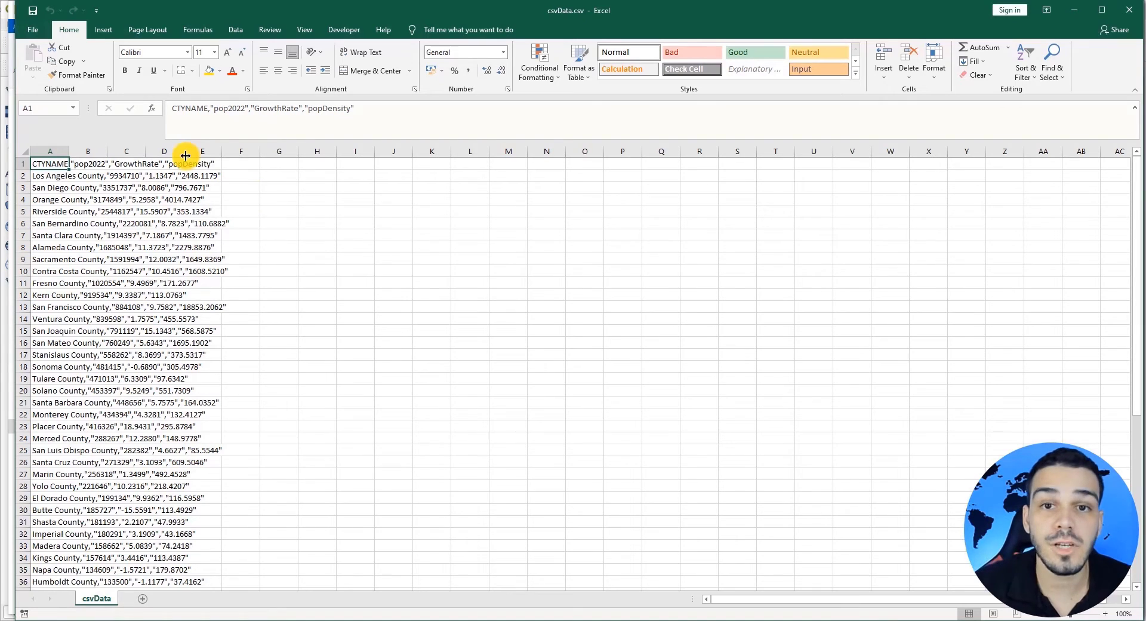
left_click(45, 150)
left_click(235, 30)
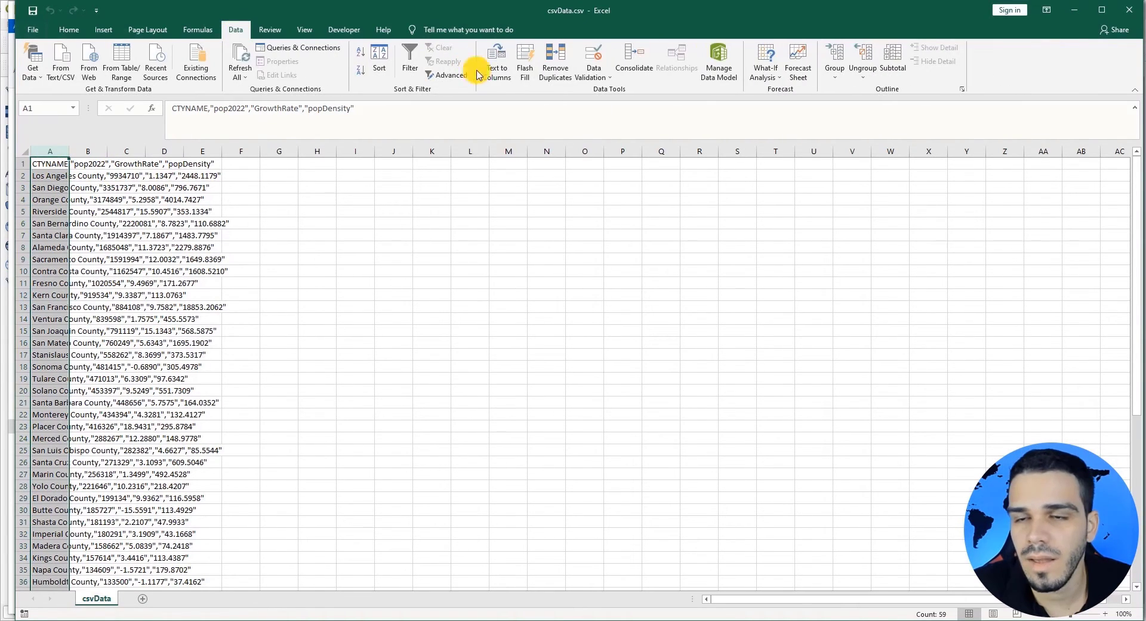
left_click(495, 62)
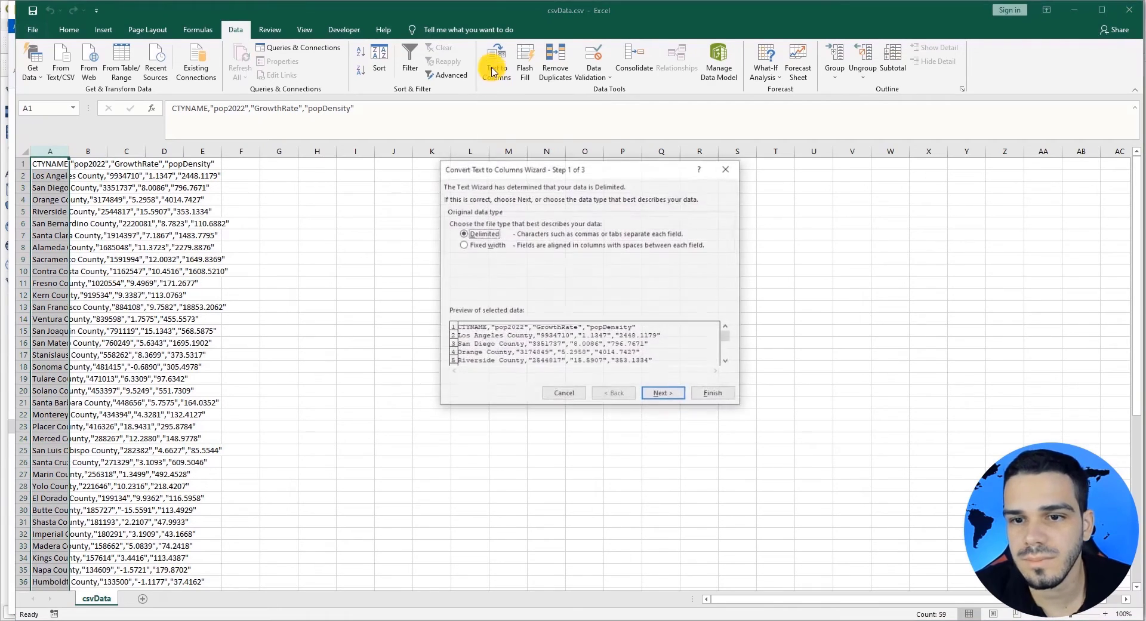
left_click(657, 395)
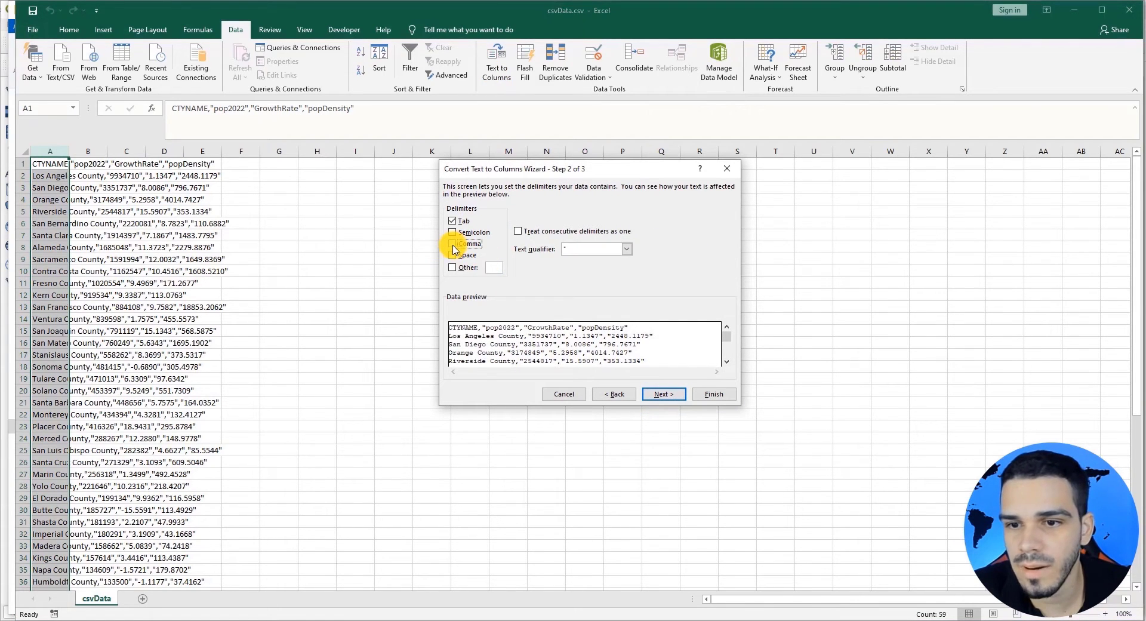
left_click(453, 245)
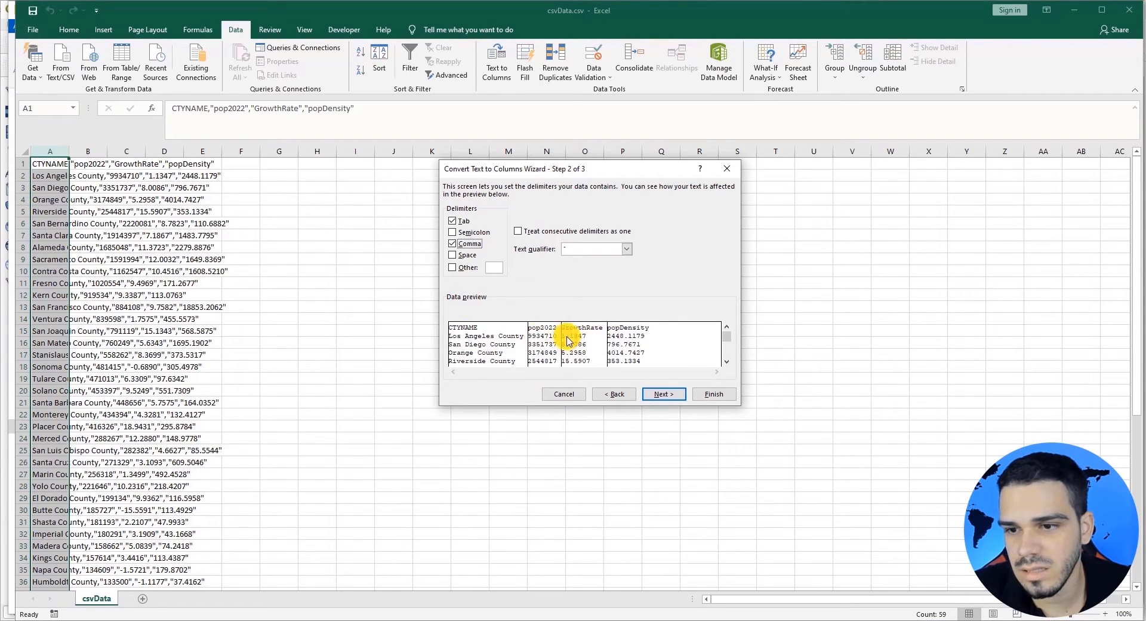
left_click(661, 394)
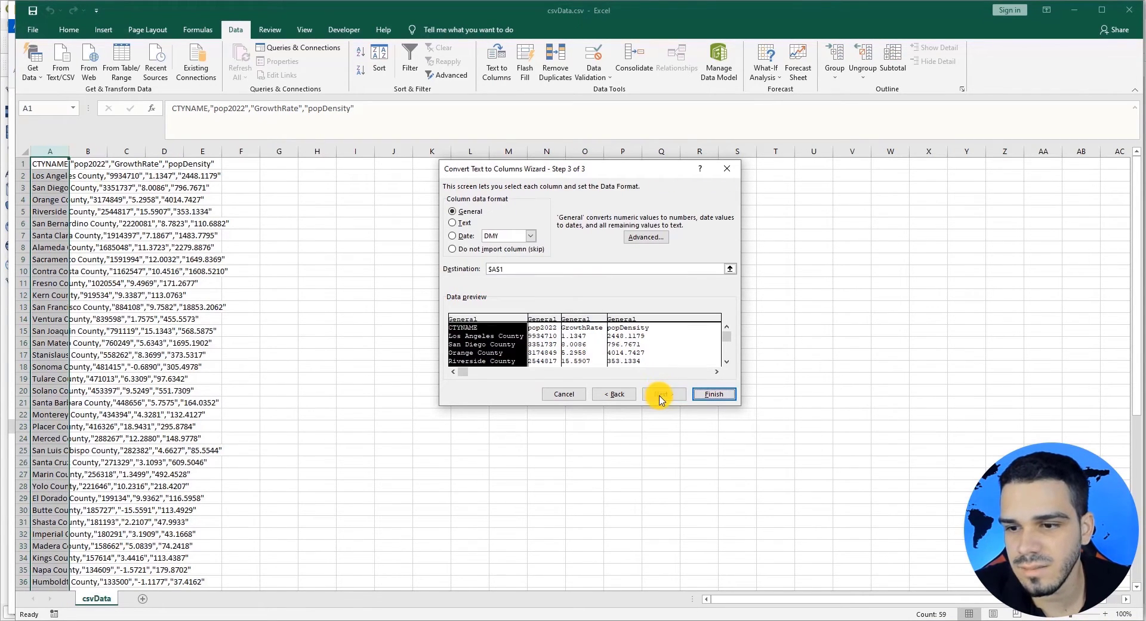
left_click(714, 396)
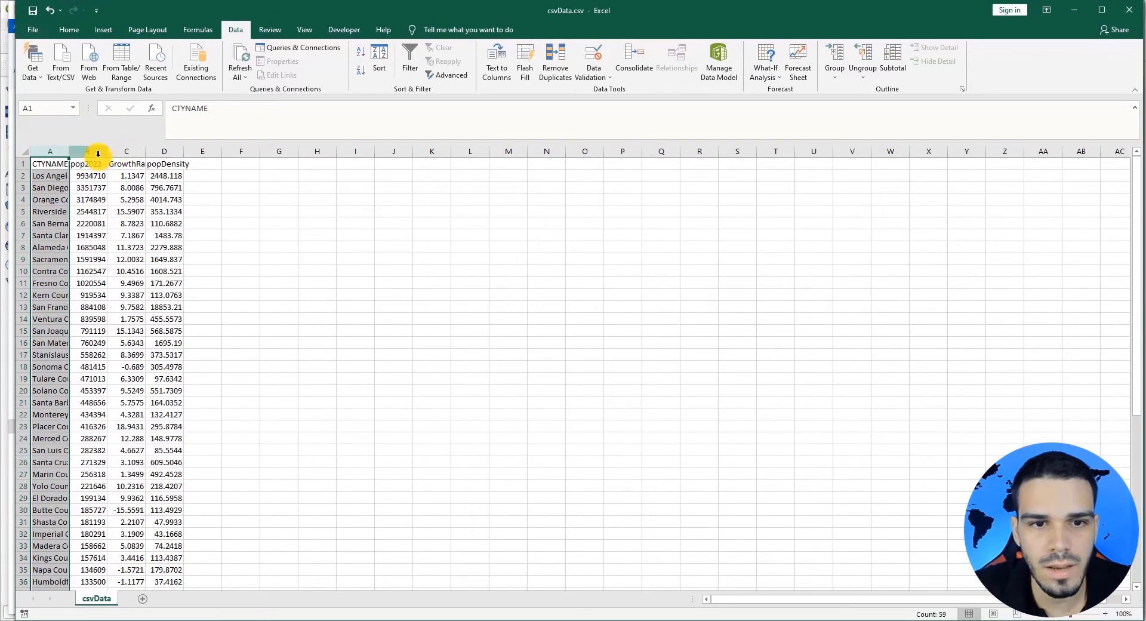
double_click(69, 151)
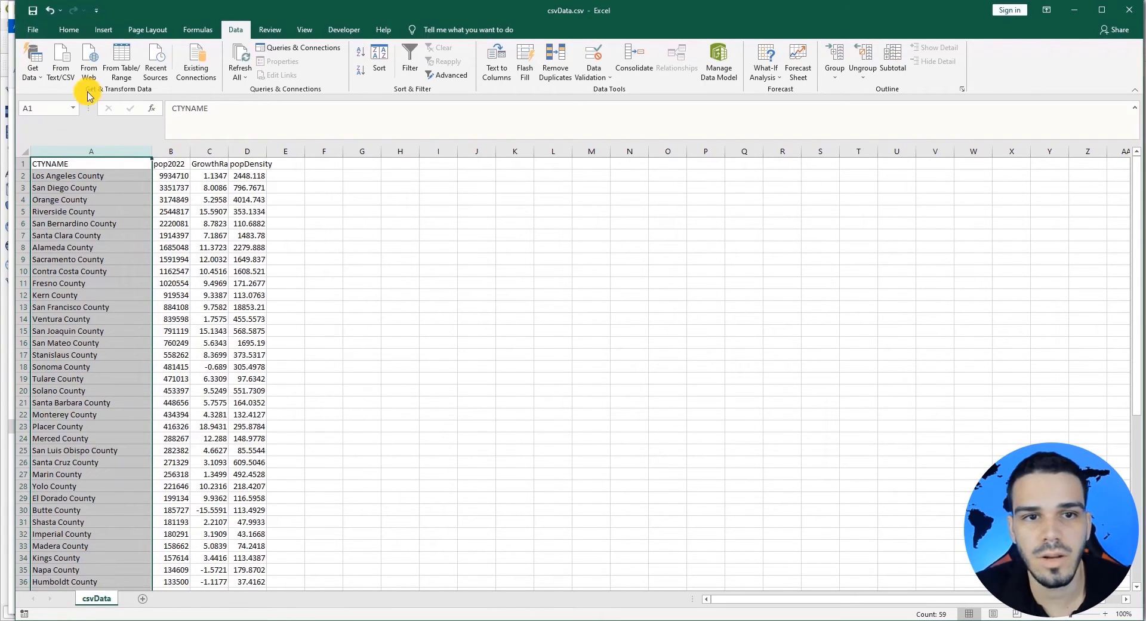
Check the decimal and thousands separator settings in Excel's advanced options
left_click(31, 32)
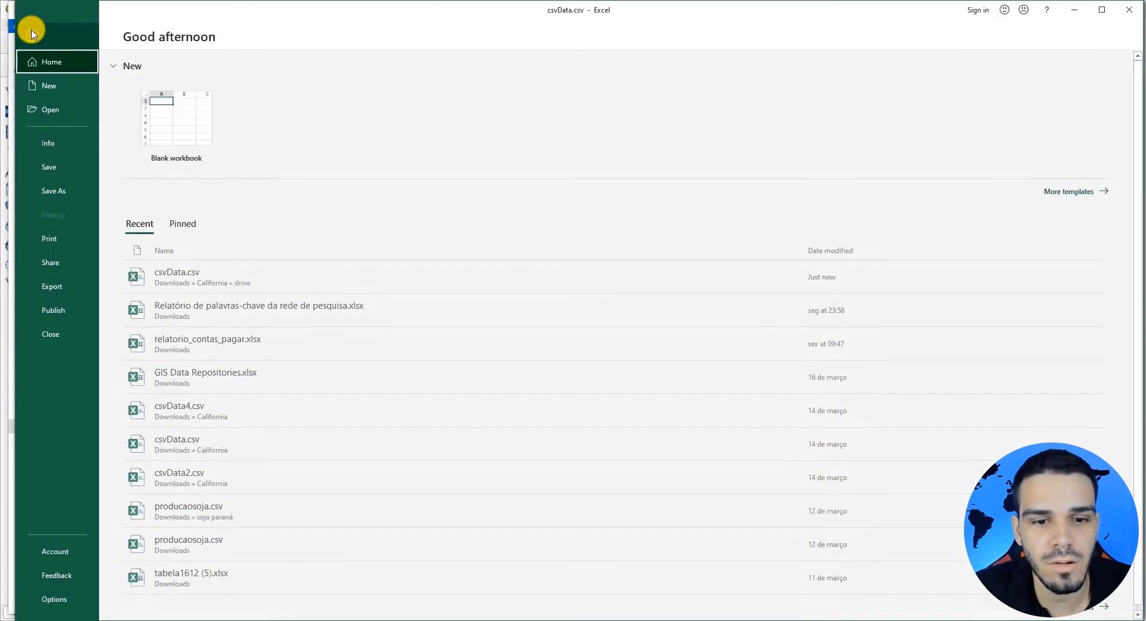
left_click(52, 597)
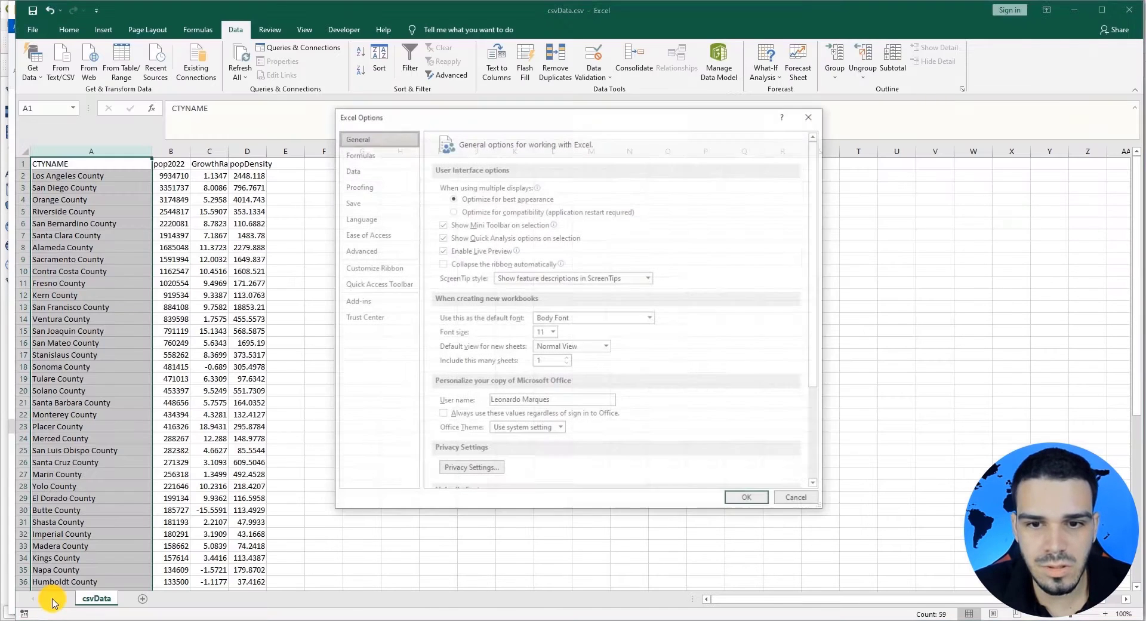
left_click(359, 252)
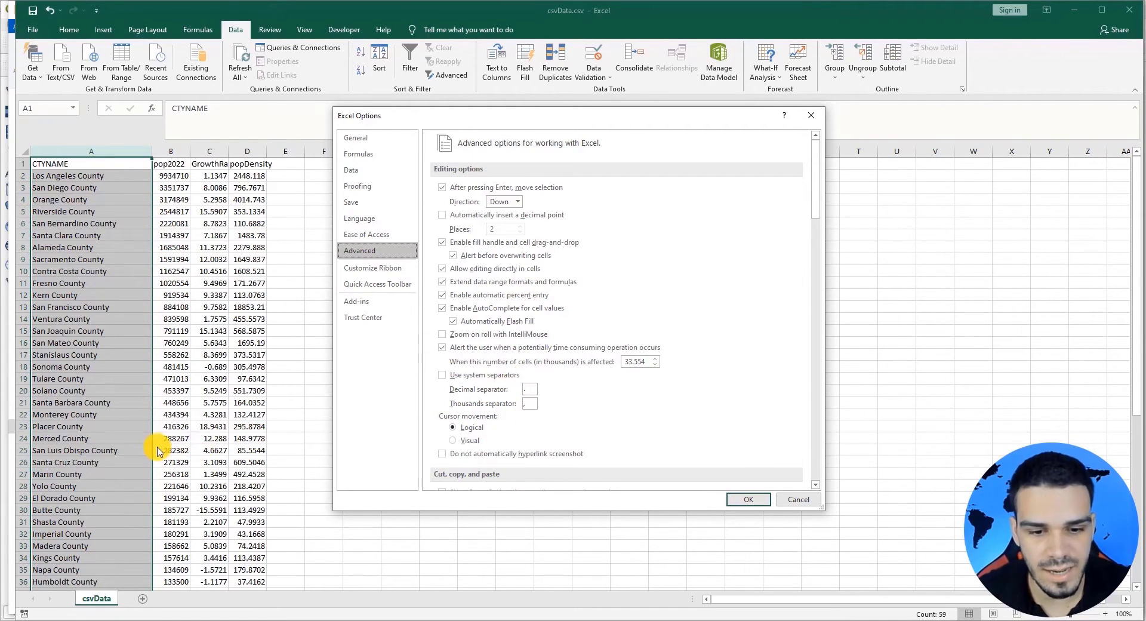
left_click(759, 505)
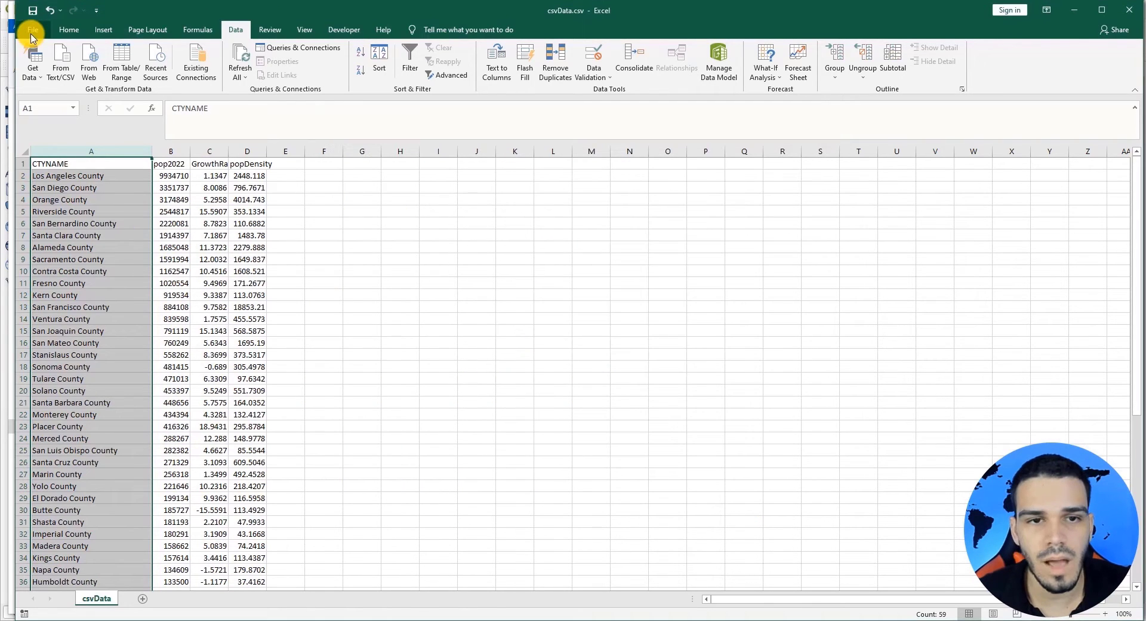
Save the table in the drive folder as csvData1.csv in CSV (Comma delimited) format and close Excel
left_click(32, 34)
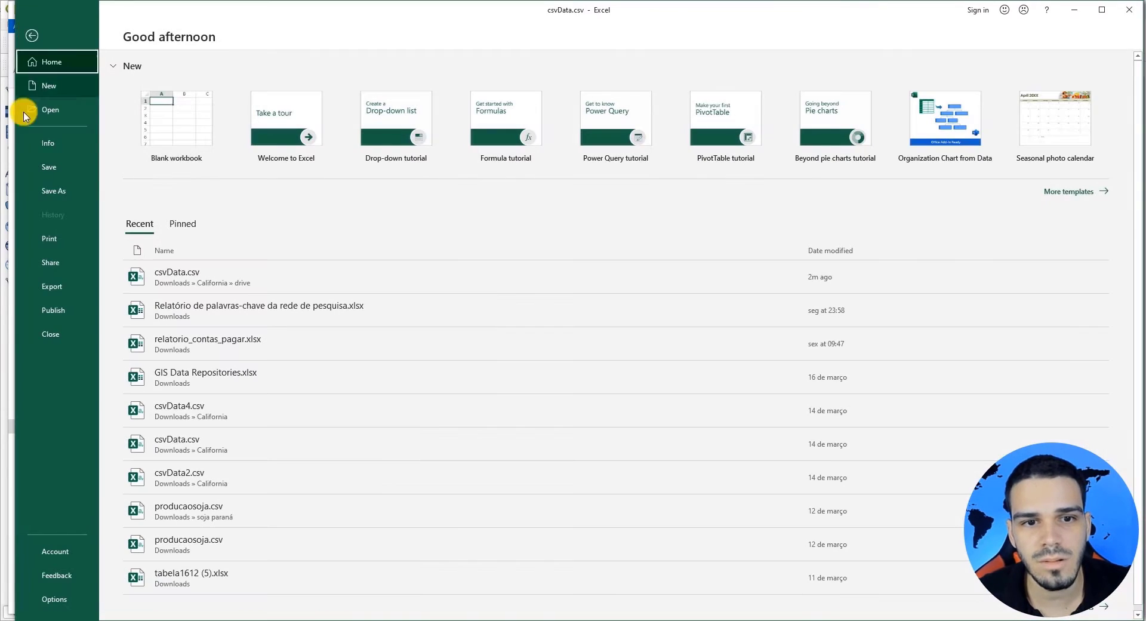
left_click(51, 192)
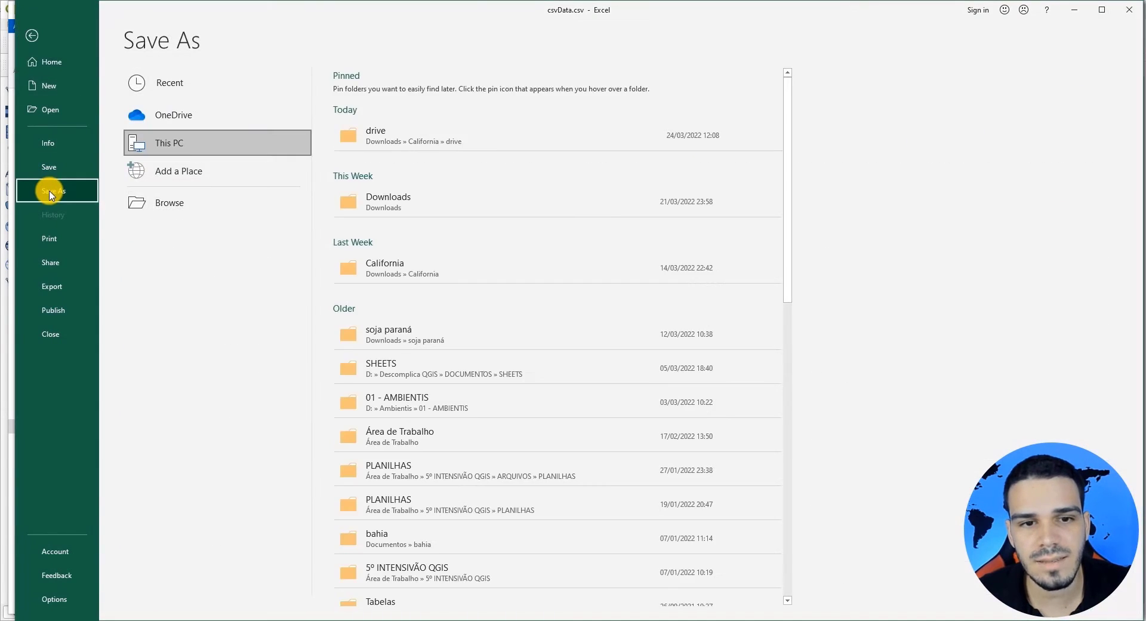
left_click(158, 200)
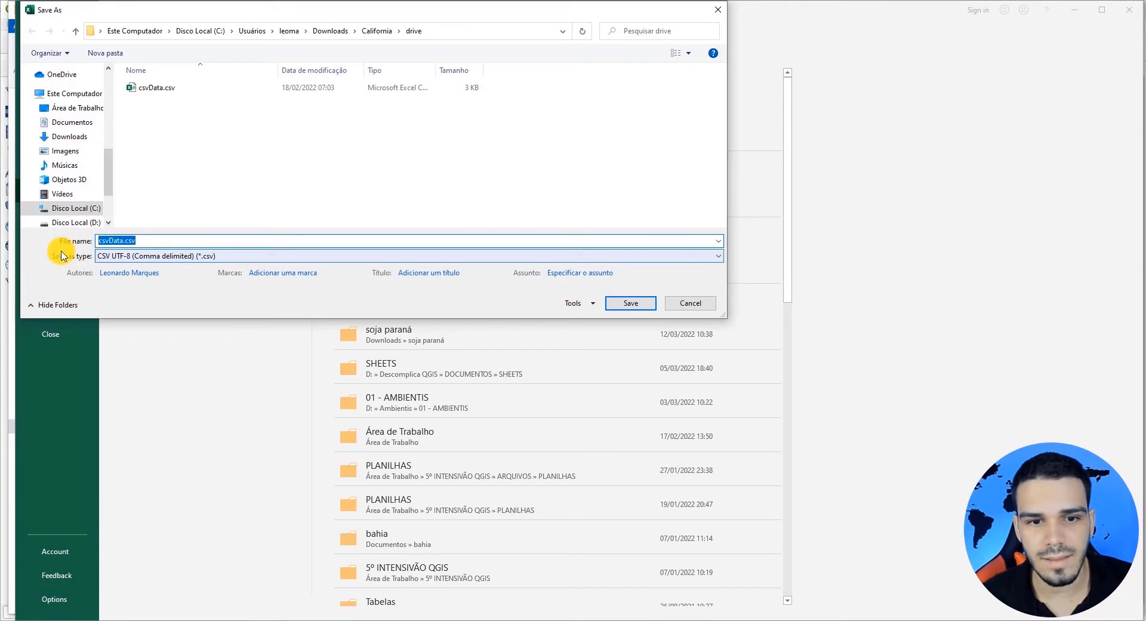
left_click(127, 256)
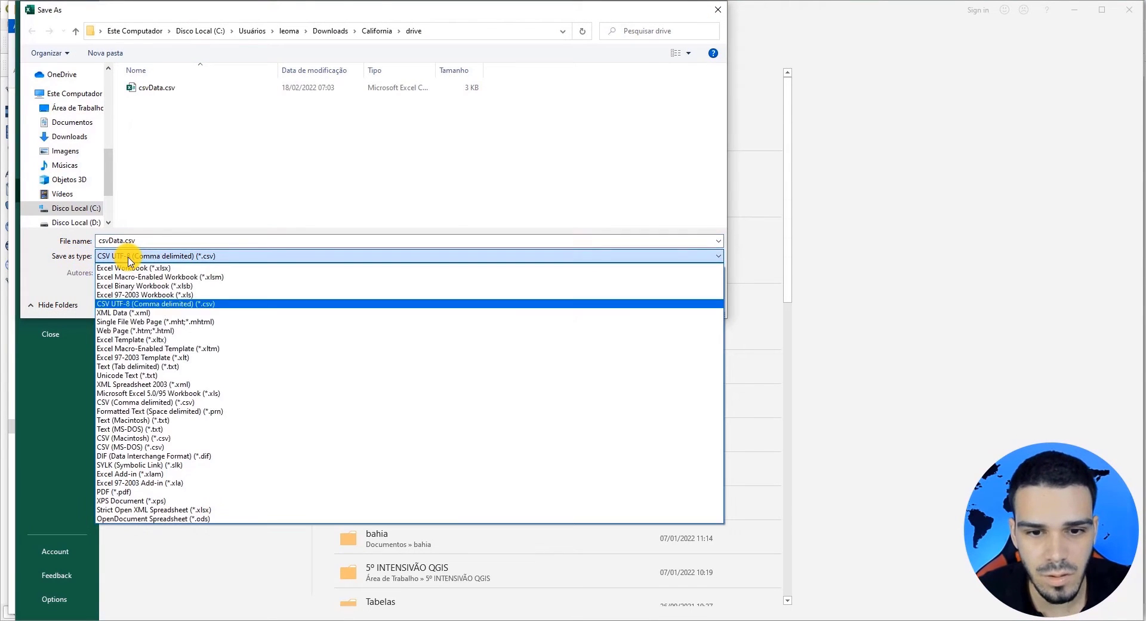
left_click(122, 402)
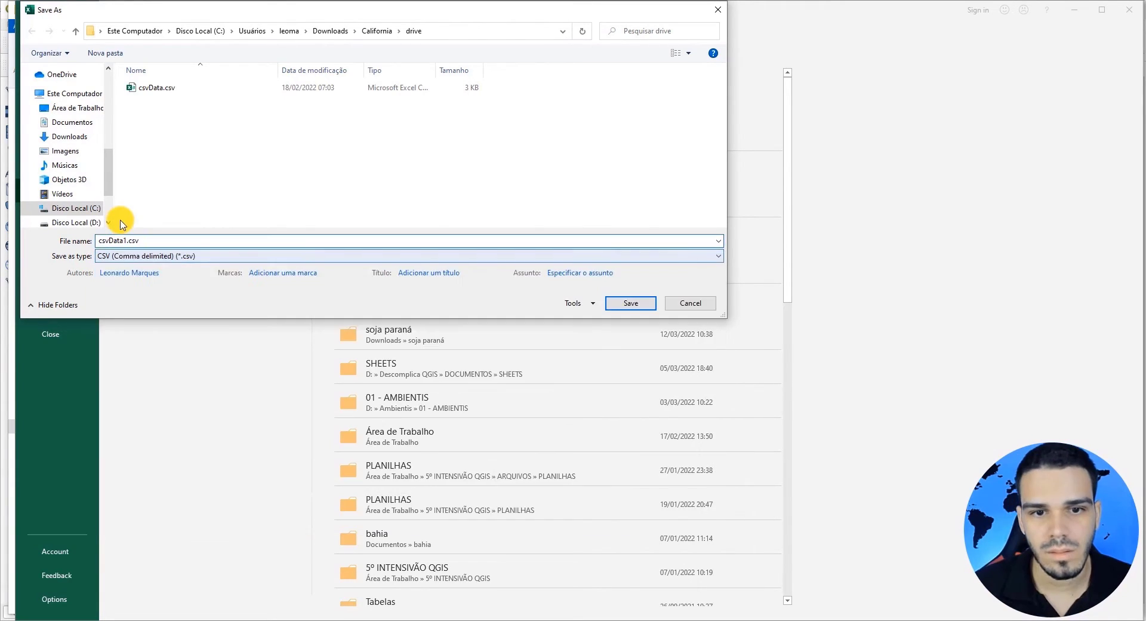
left_click(125, 240)
type("1")
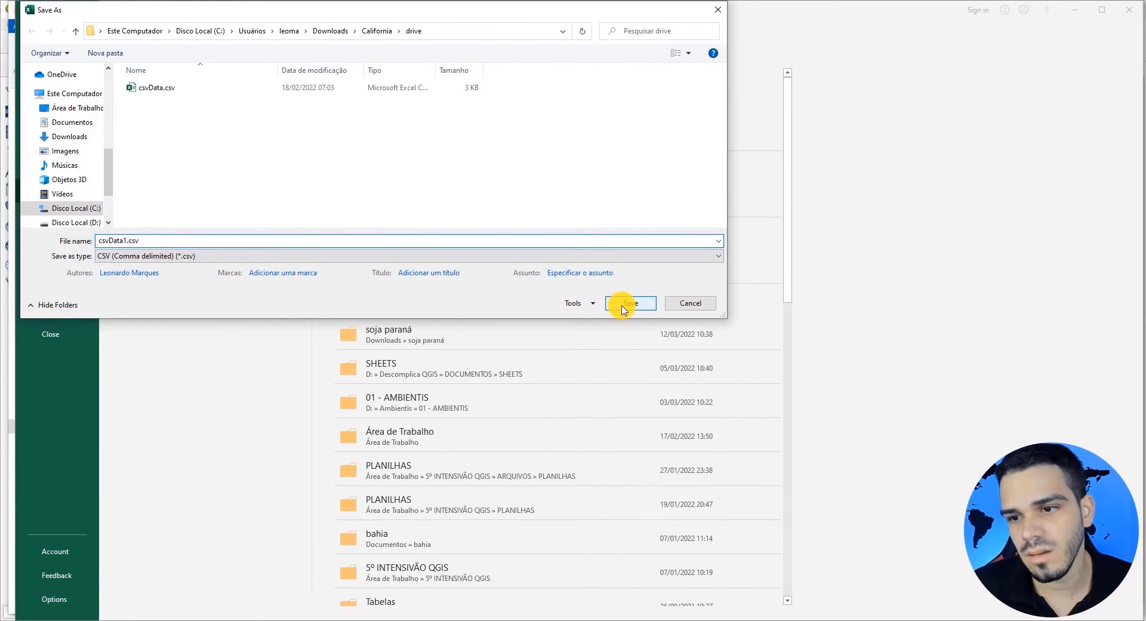
left_click(630, 304)
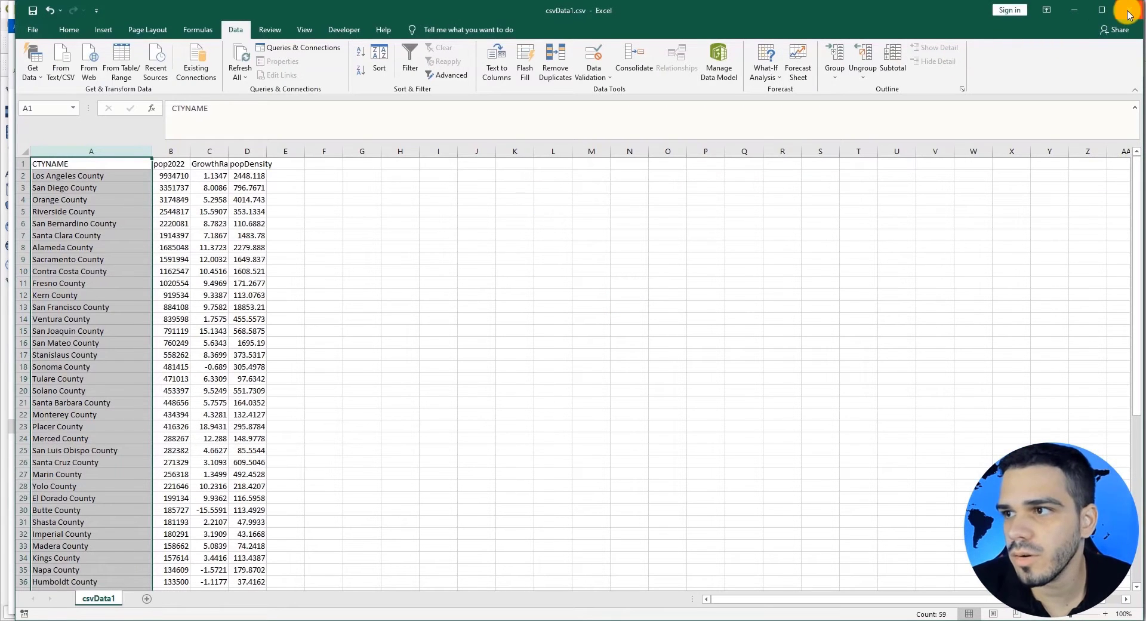
left_click(1130, 12)
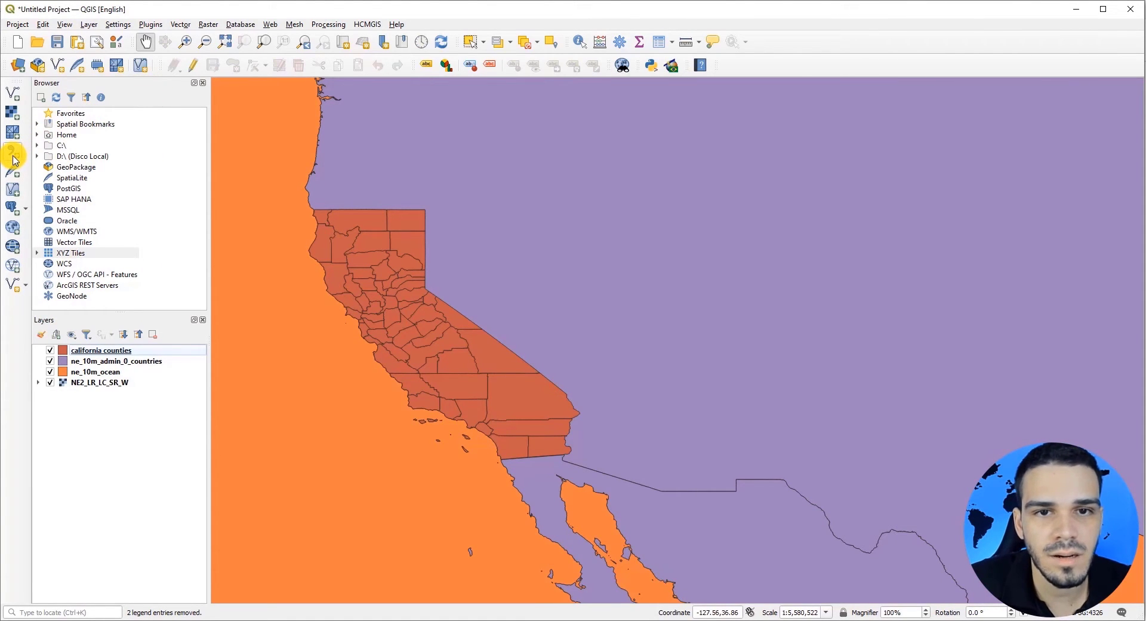
Start adding a delimited text layer and choose csvData1.csv from the drive folder as its source file
left_click(90, 24)
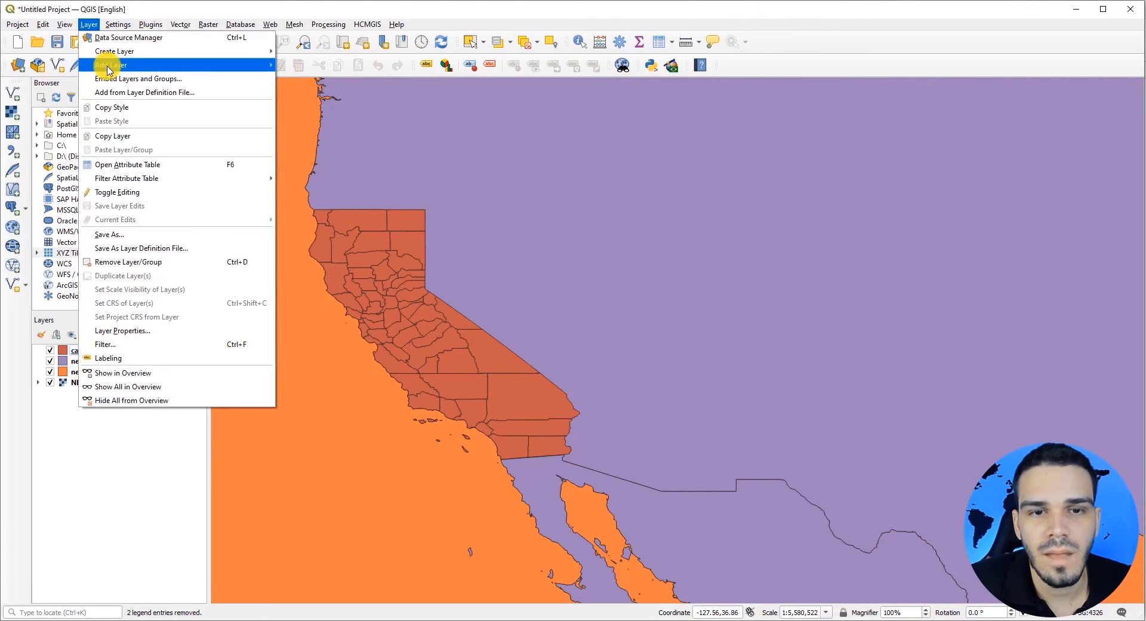
mouse_move(107, 64)
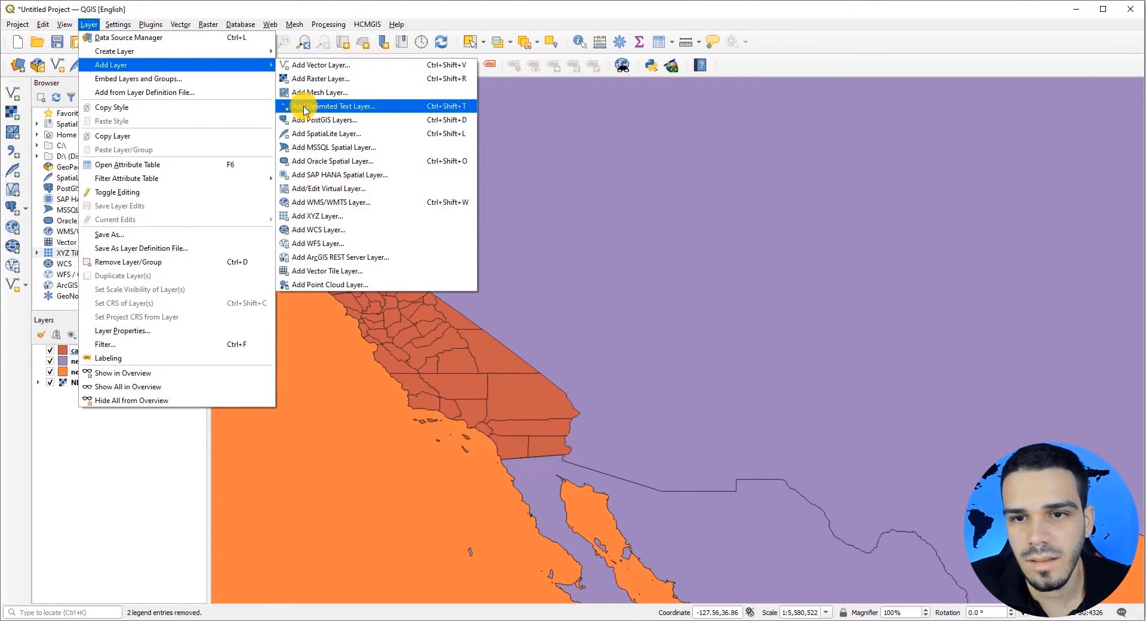
left_click(327, 110)
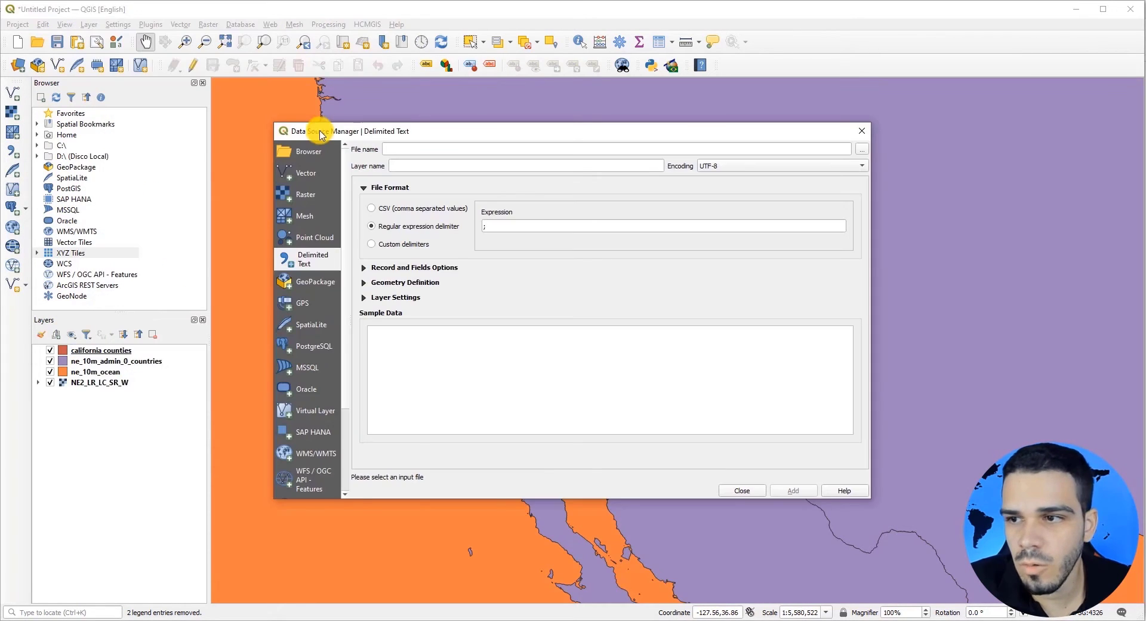
left_click(863, 154)
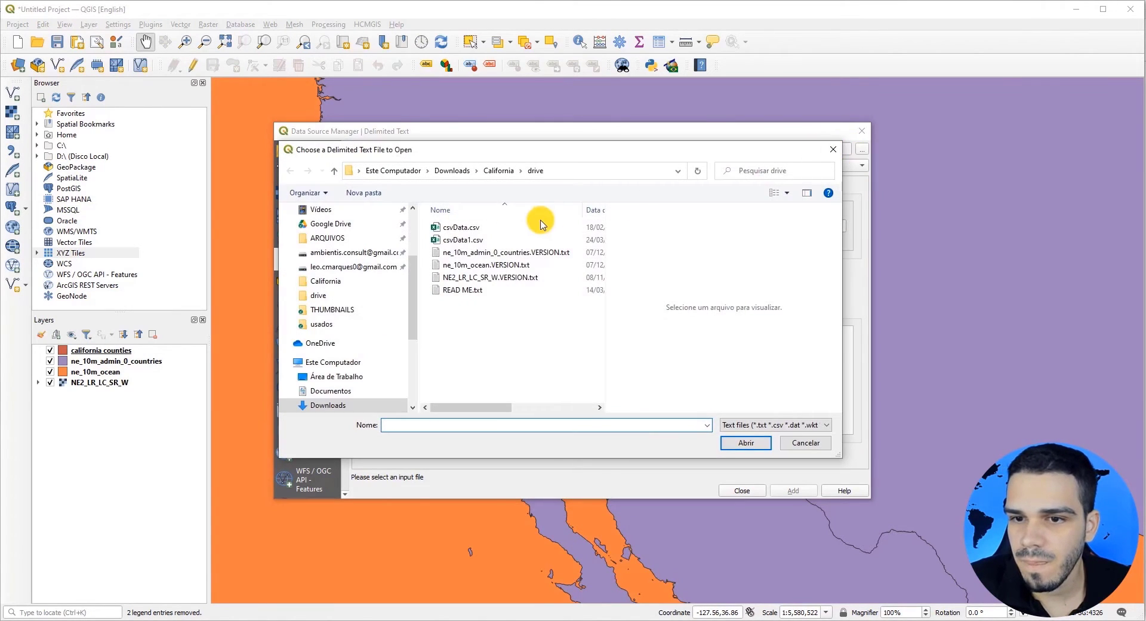
left_click(461, 241)
left_click(746, 442)
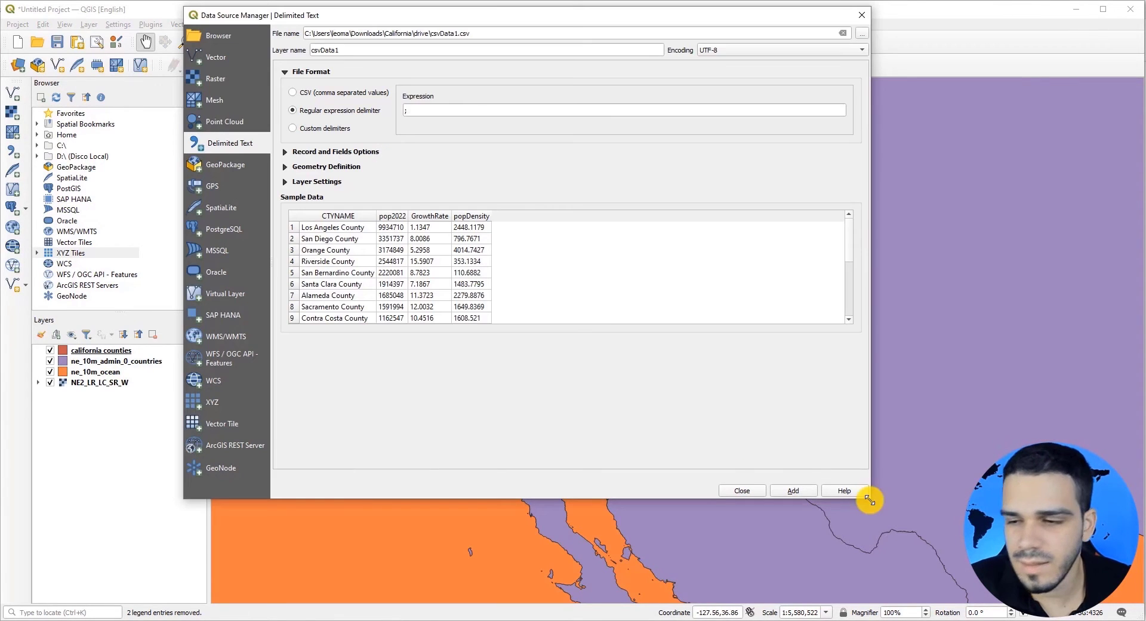
left_click_drag(869, 499, 939, 588)
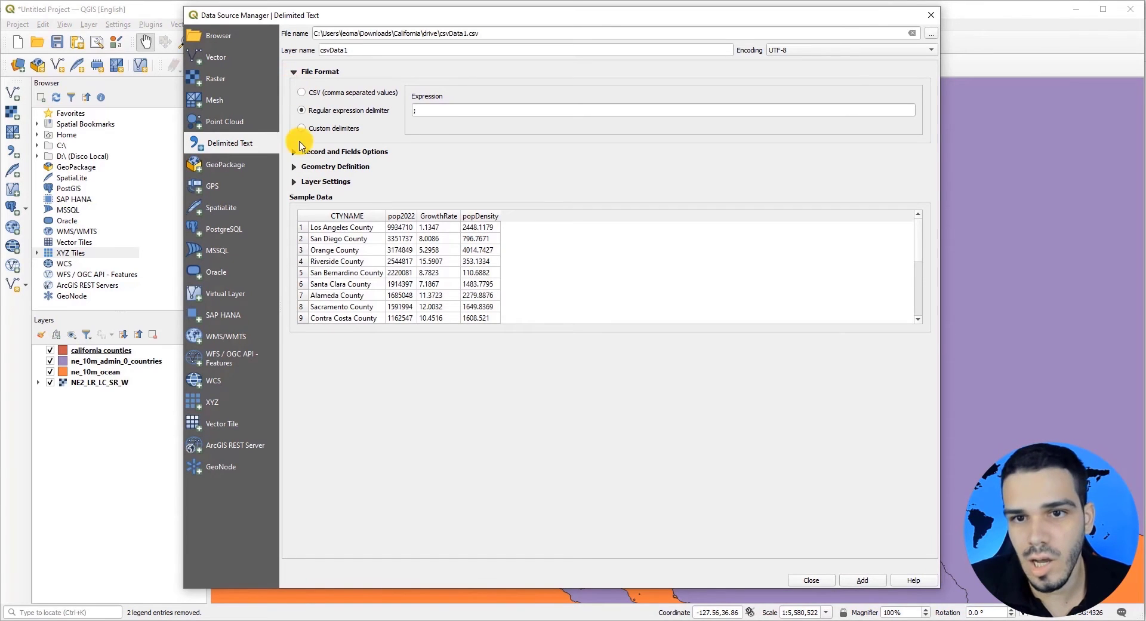
Try a comma as the regular expression delimiter for csvData1 and restore the semicolon
left_click(294, 74)
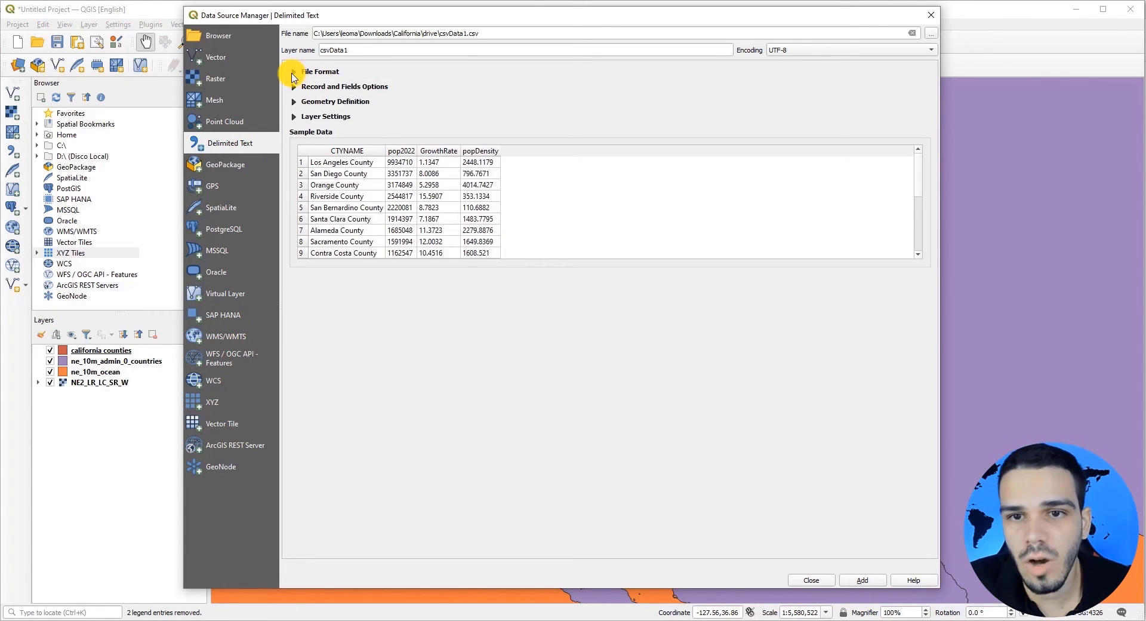
left_click(294, 74)
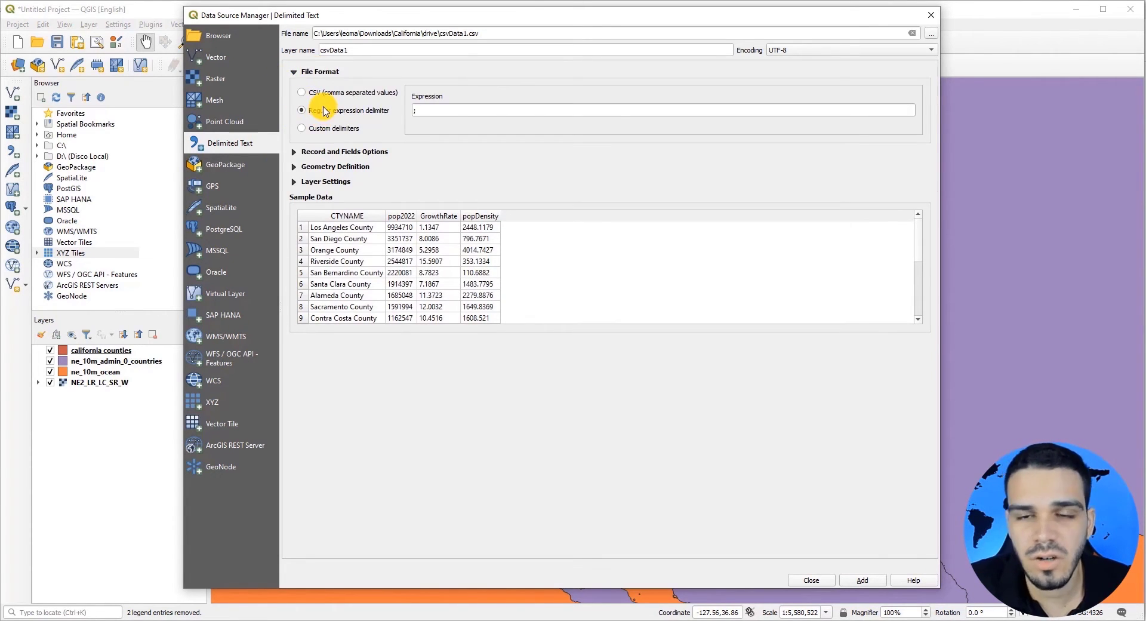
left_click(425, 110)
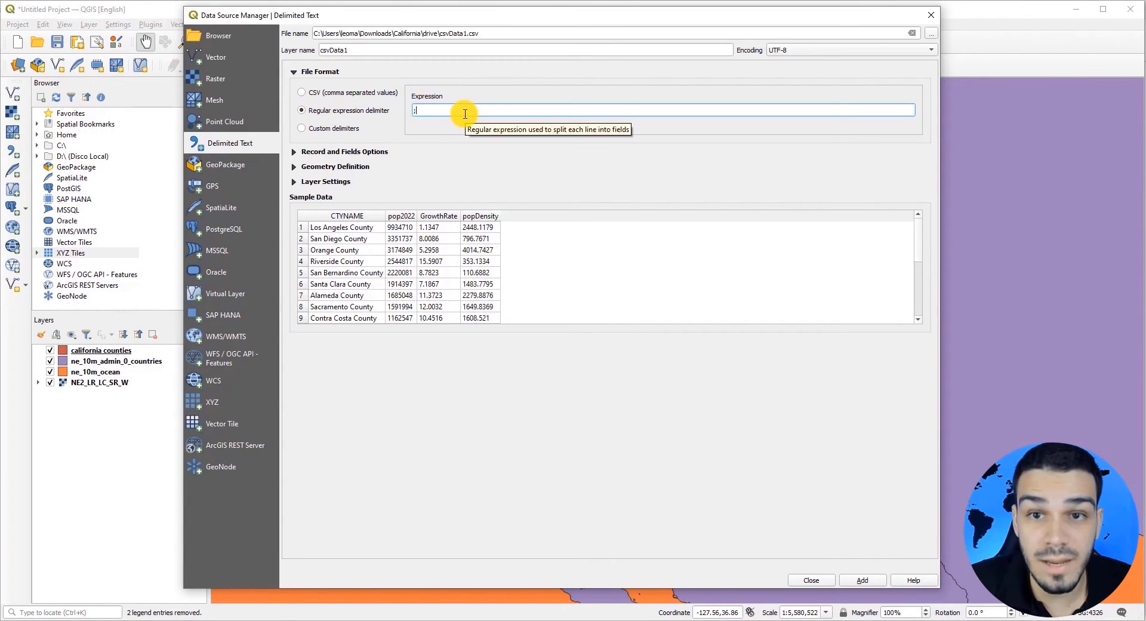
type(";")
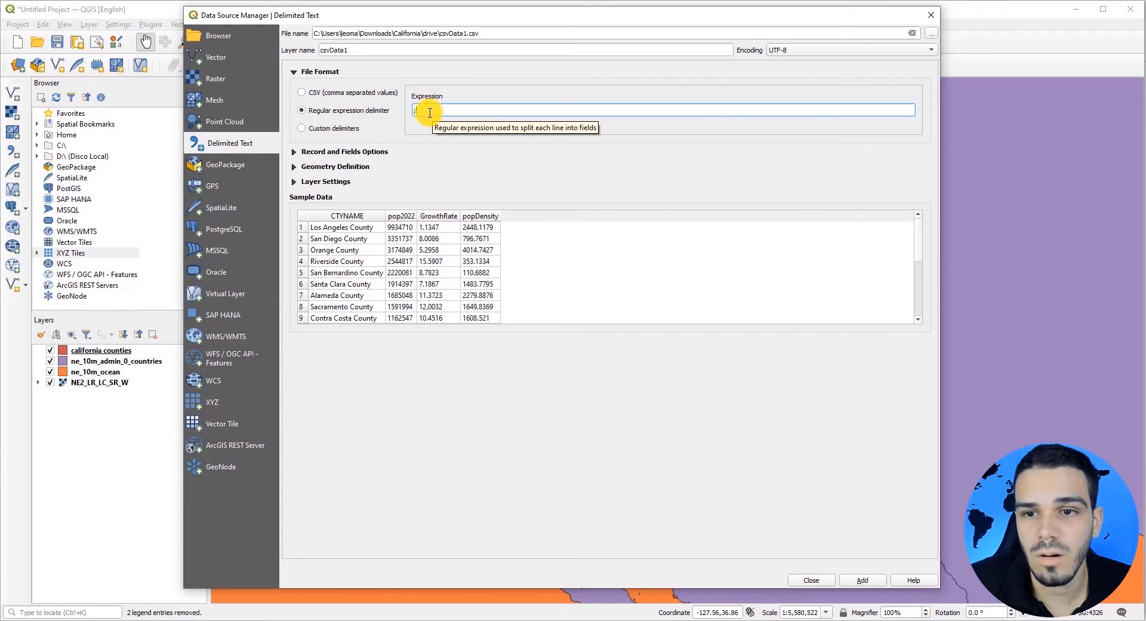
double_click(459, 114)
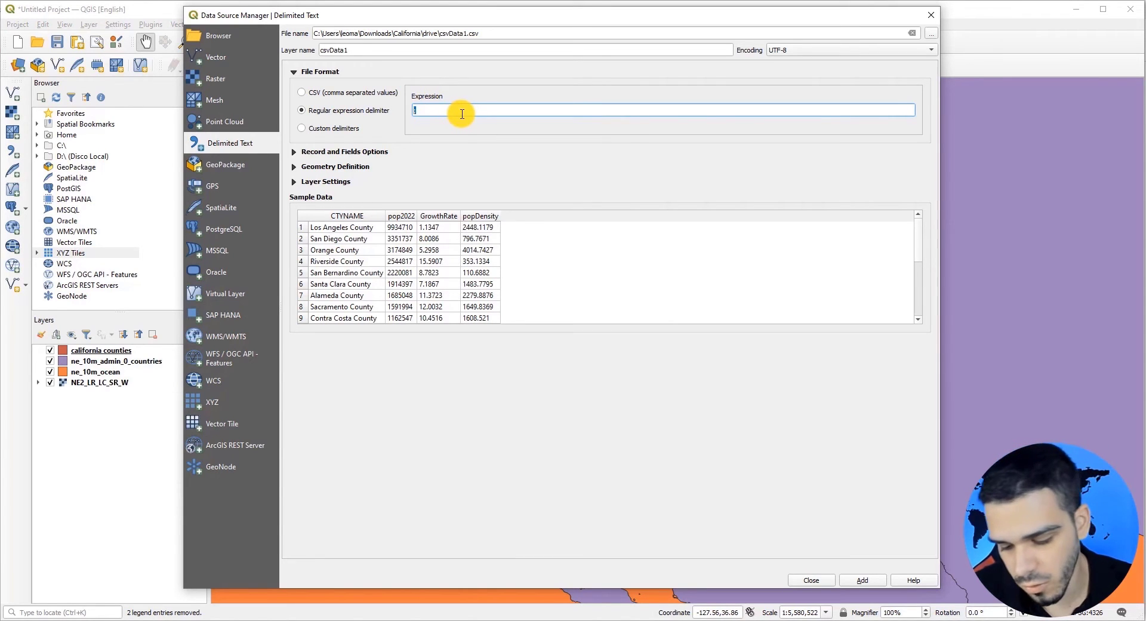
type(",")
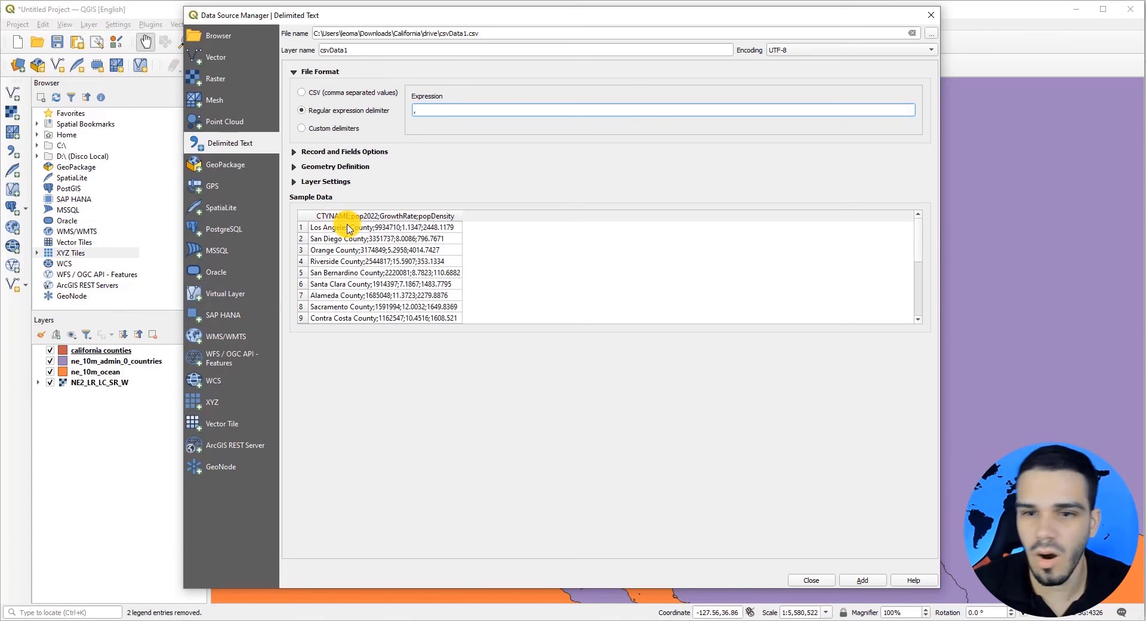
key("BackSpace")
type(";")
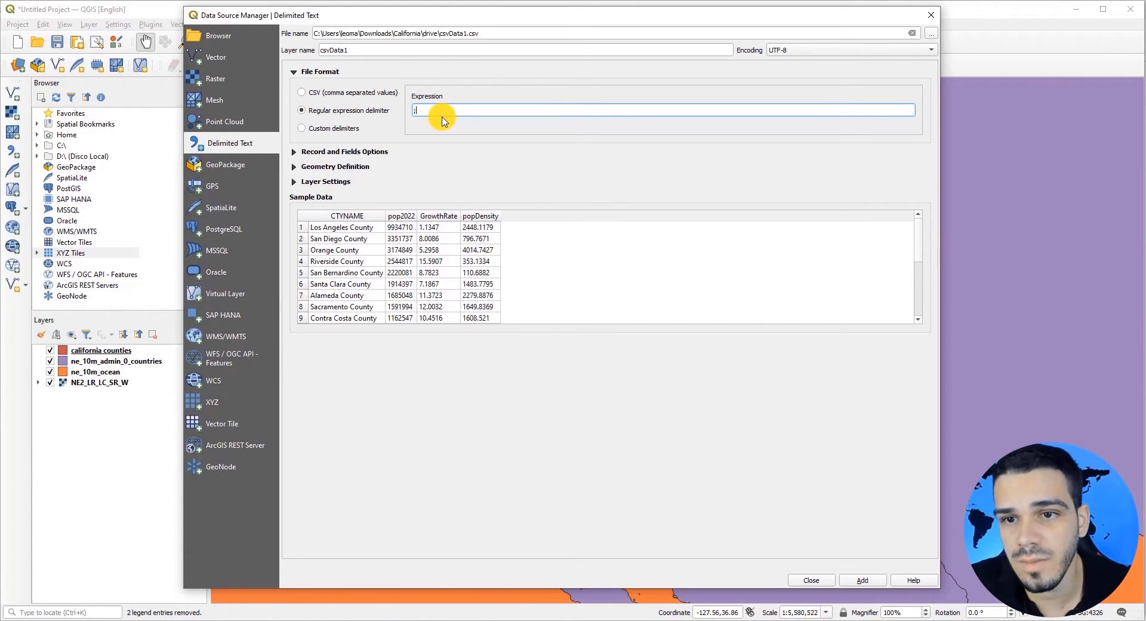
Set csvData1 to no geometry (attribute only table) and add it to the project
left_click(293, 153)
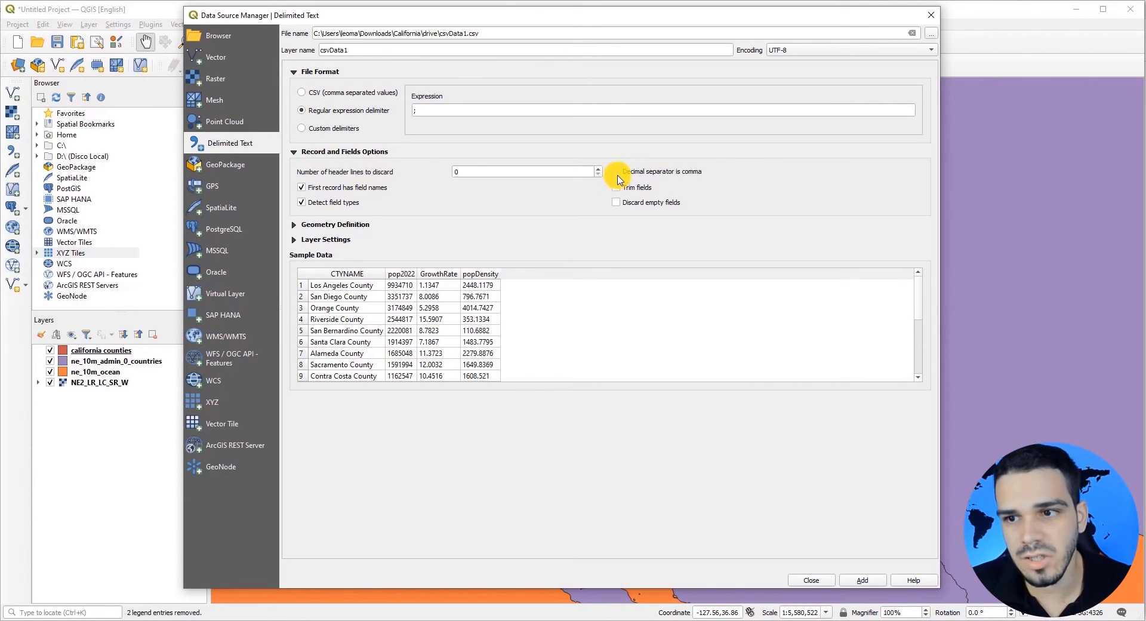
left_click(295, 225)
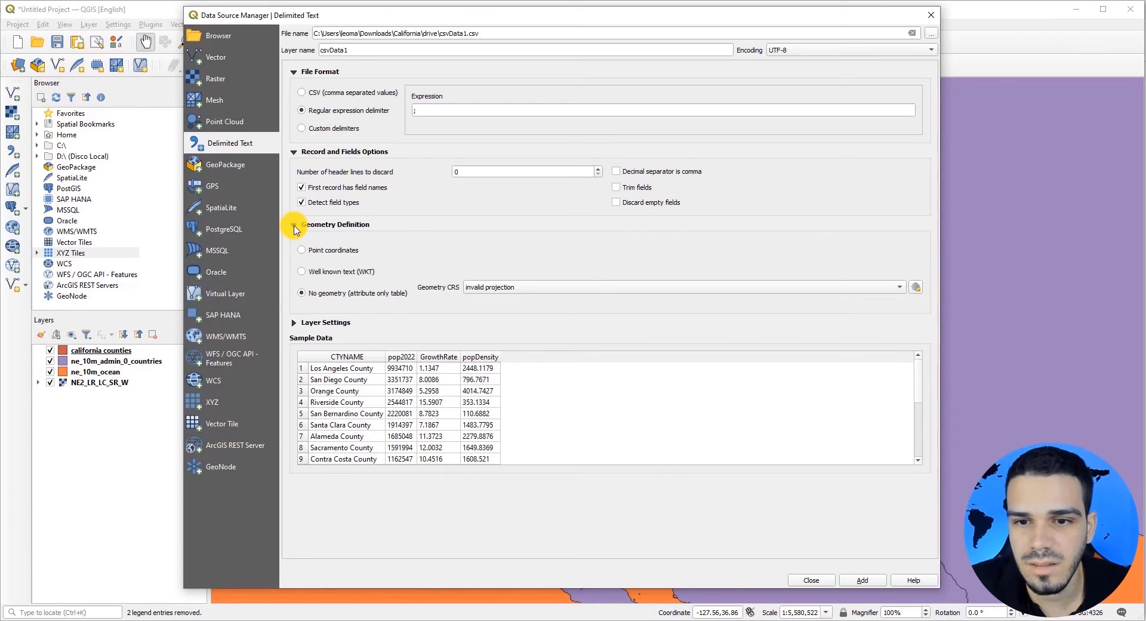
left_click(303, 294)
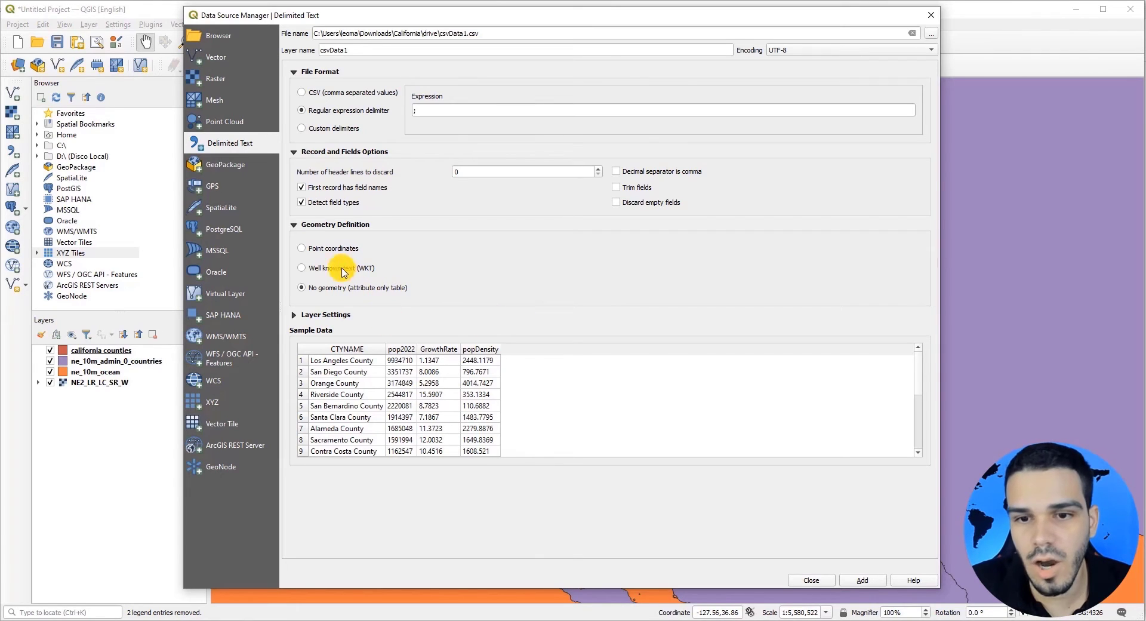
left_click(303, 251)
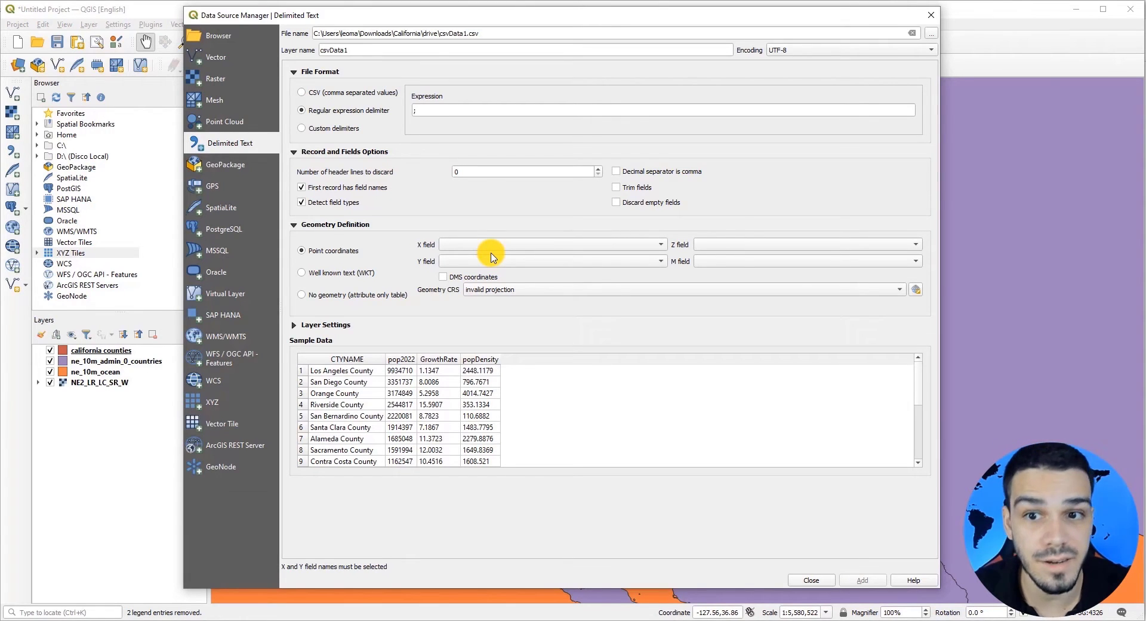
left_click(302, 295)
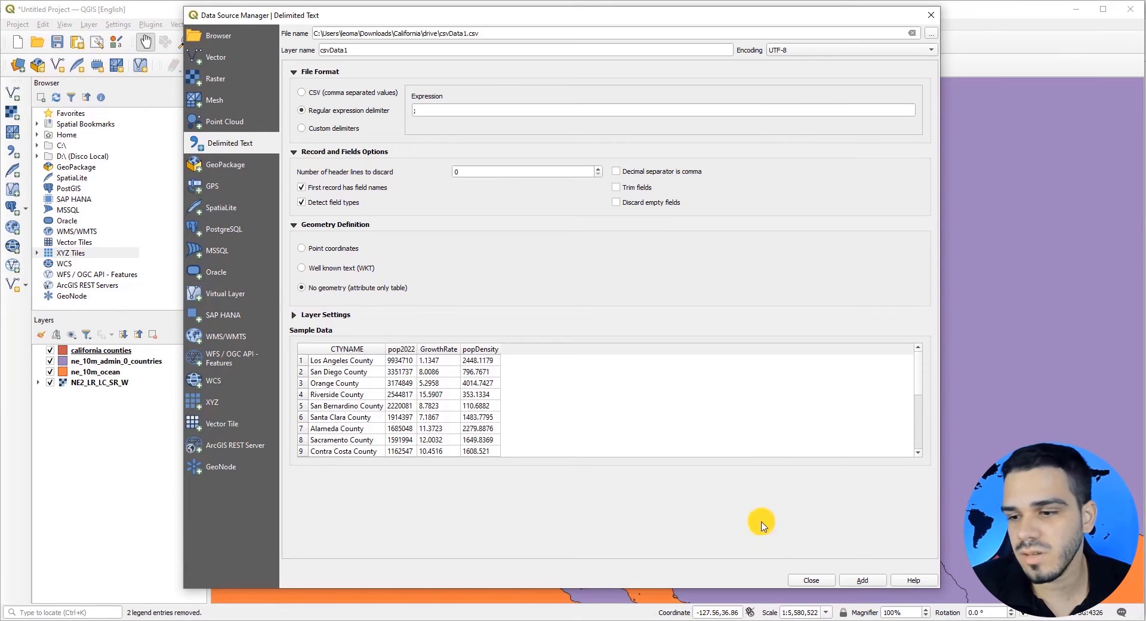
left_click(860, 582)
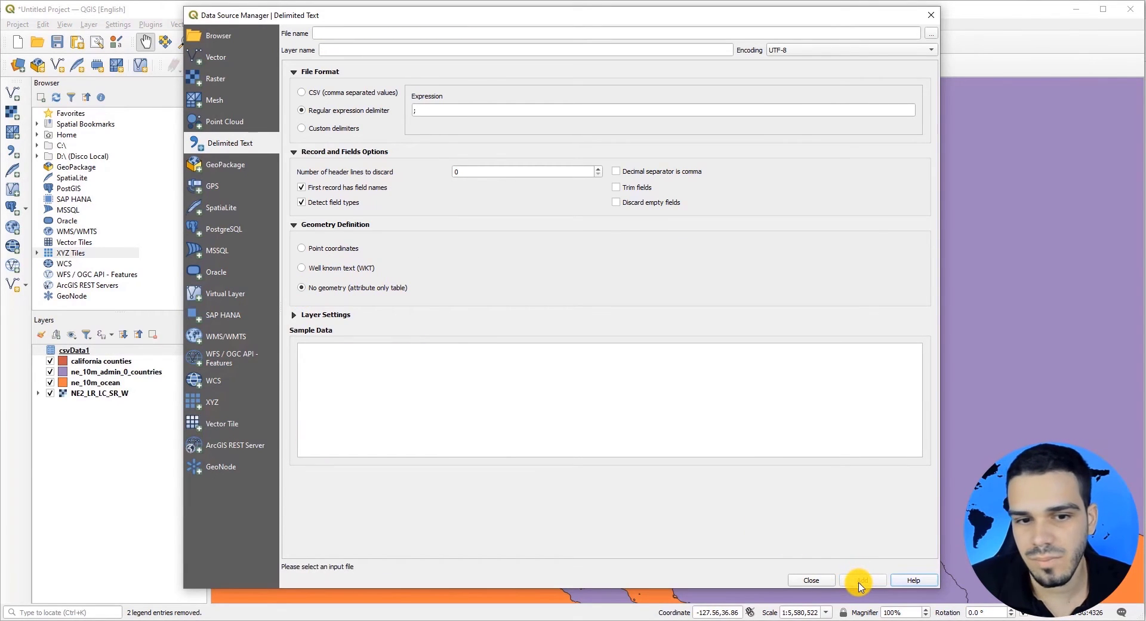
left_click(810, 581)
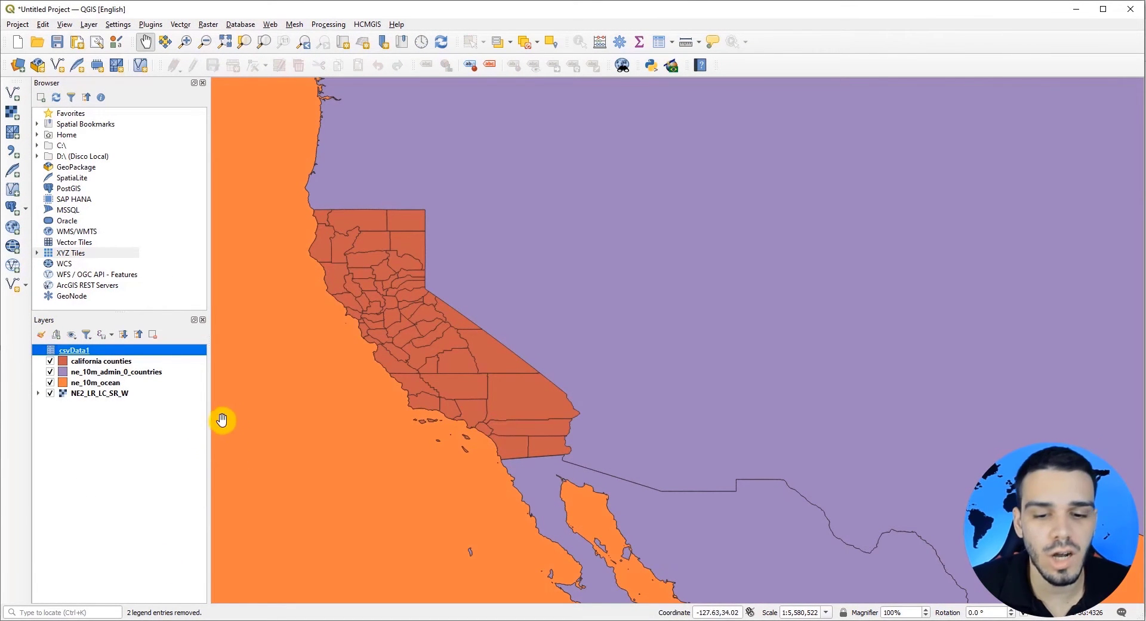
Switch to File Explorer and add ne_10m_populated_places.zip from the drive folder to the QGIS project as a layer
mouse_move(159, 618)
left_click(145, 591)
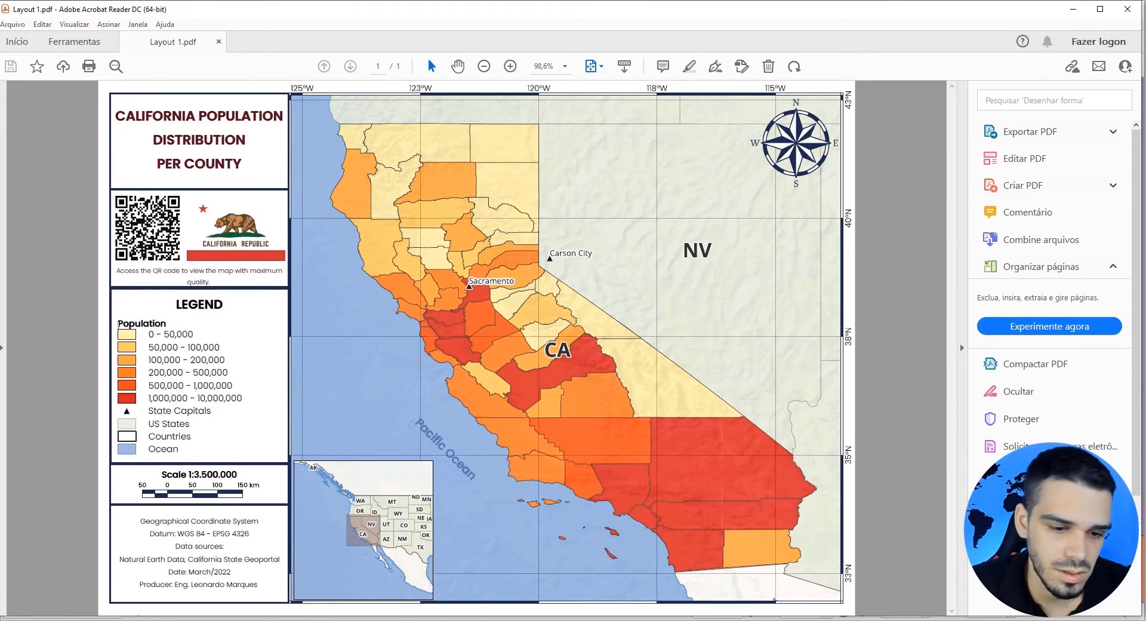
left_click(17, 597)
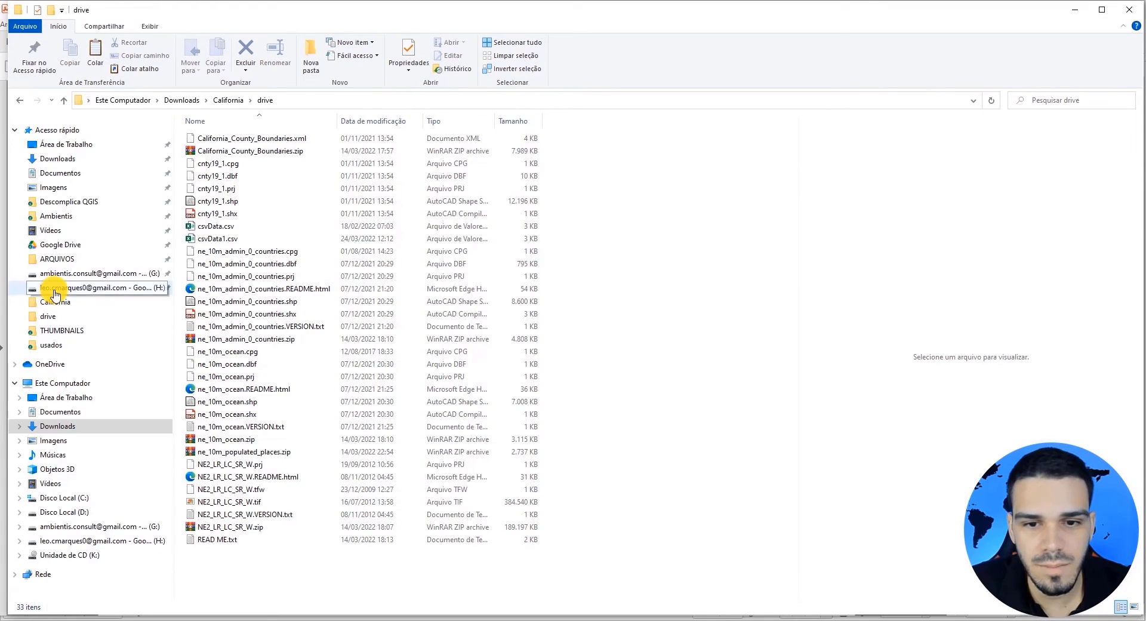
right_click(241, 459)
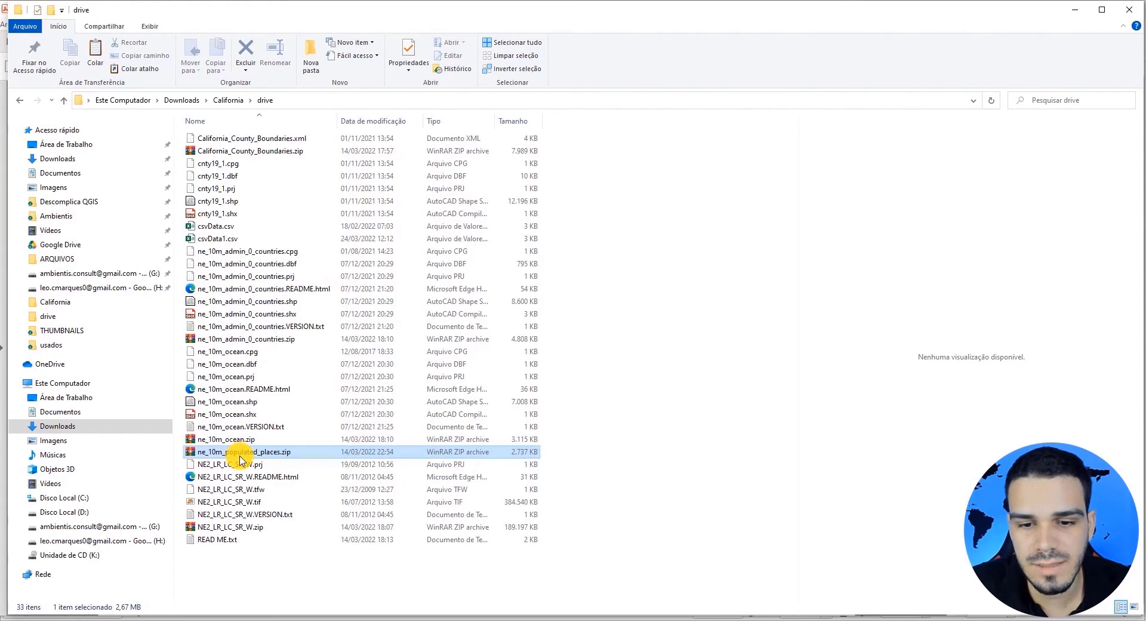
left_click(91, 237)
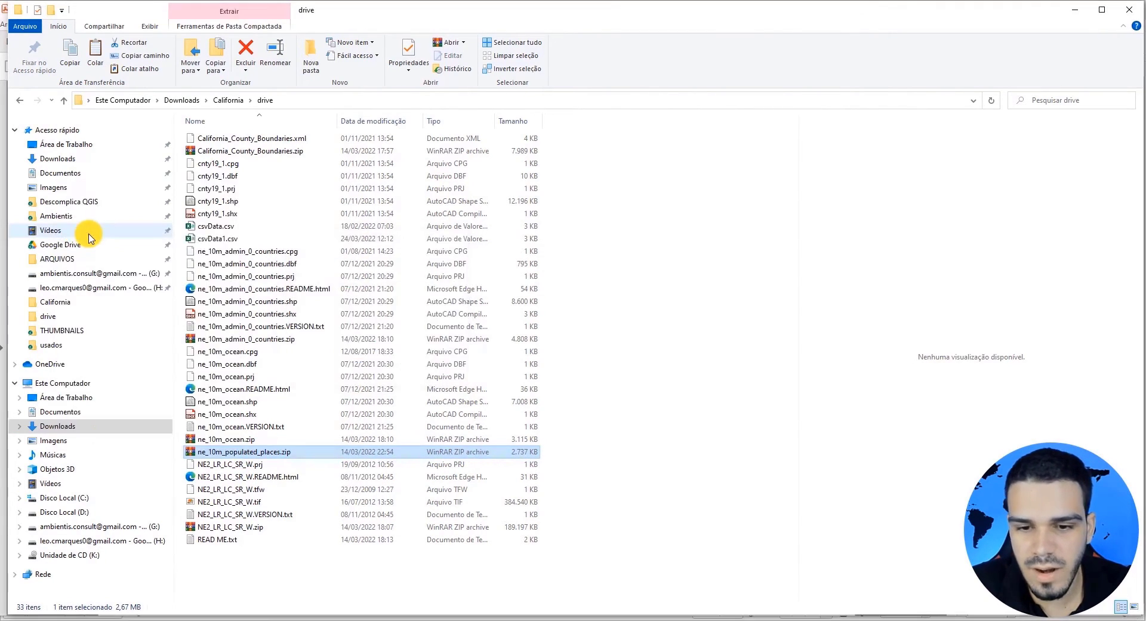
mouse_move(252, 507)
left_mouse_down()
mouse_move(269, 505)
mouse_move(99, 597)
mouse_move(102, 615)
mouse_move(328, 425)
left_mouse_up()
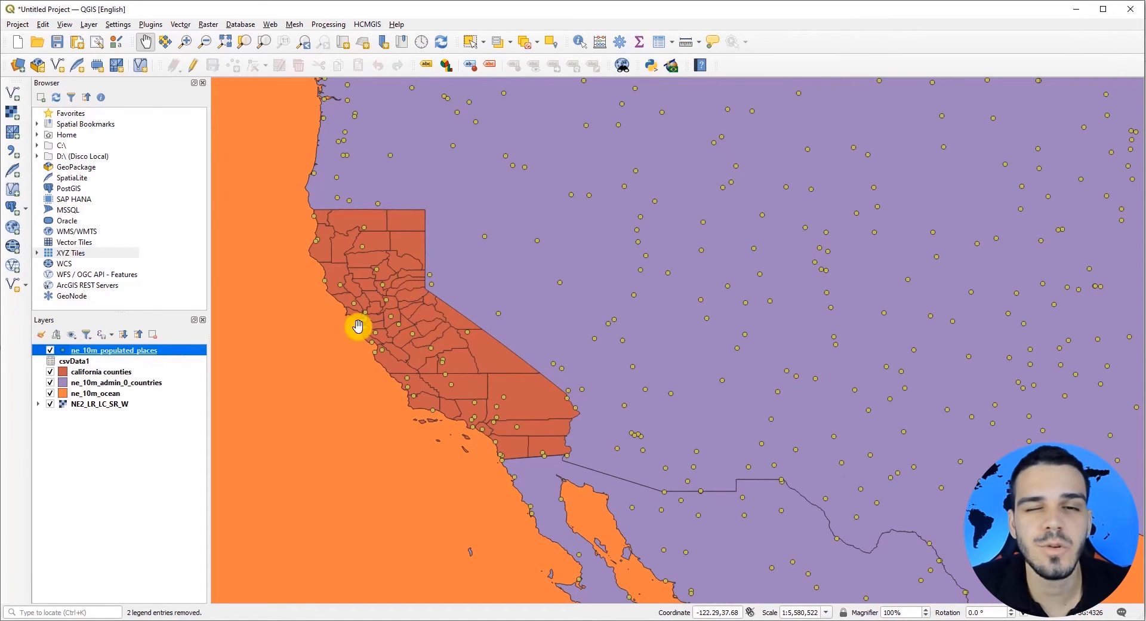
Open the ne_10m_populated_places attribute table, select the first record, Colonia del Sacramento, and locate it on the map
right_click(163, 351)
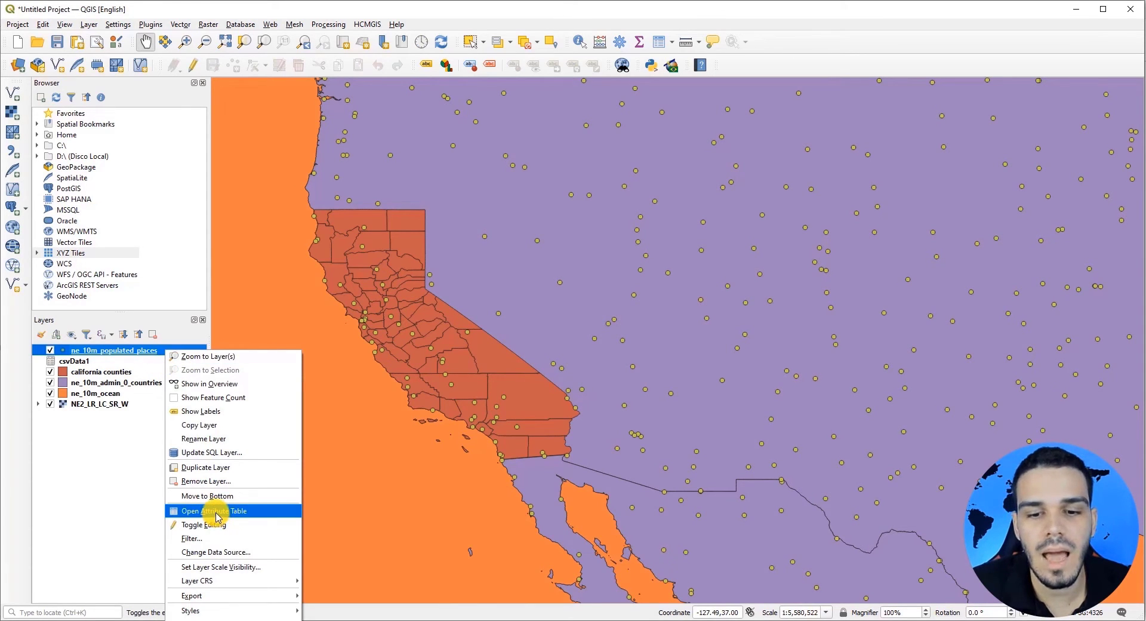
left_click(217, 511)
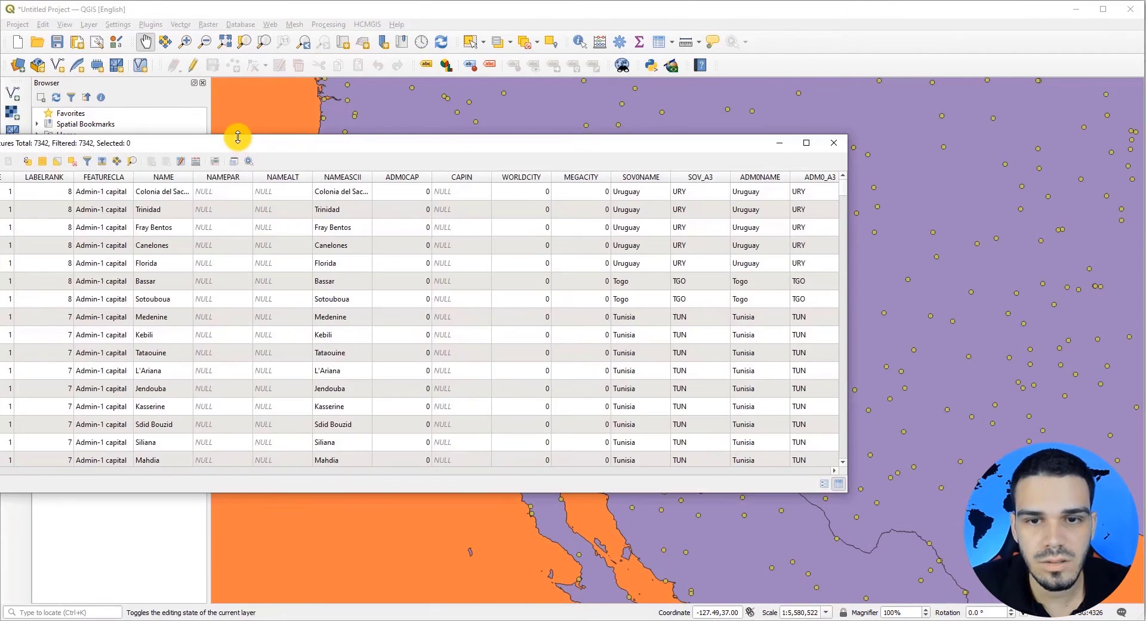
left_click_drag(237, 138, 367, 42)
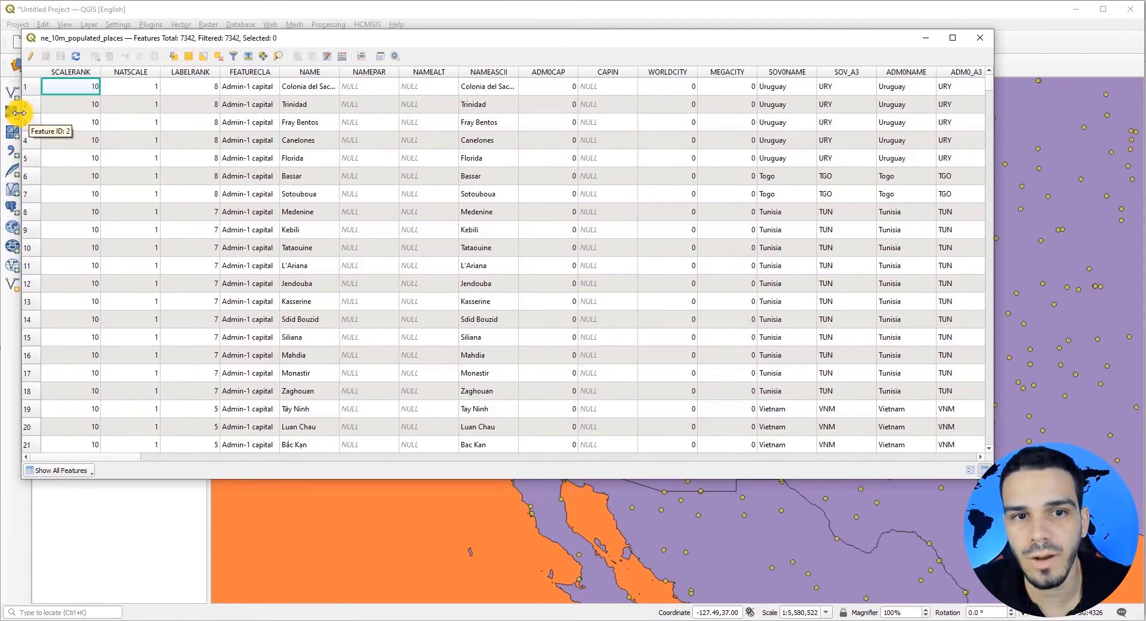
left_click(30, 93)
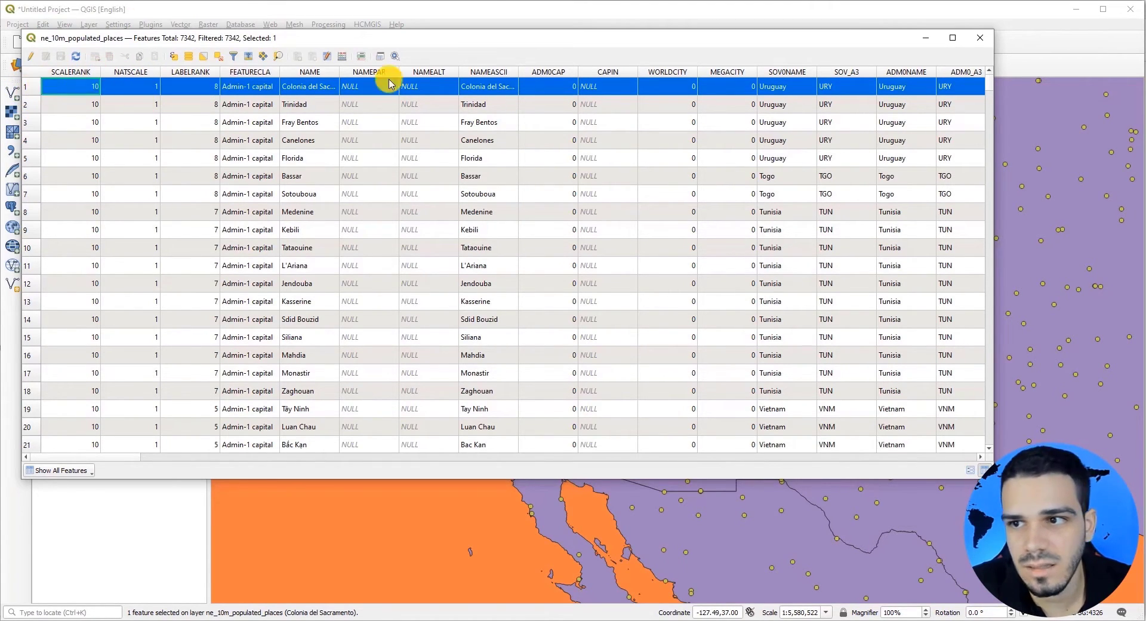
left_click(279, 62)
left_click(603, 338)
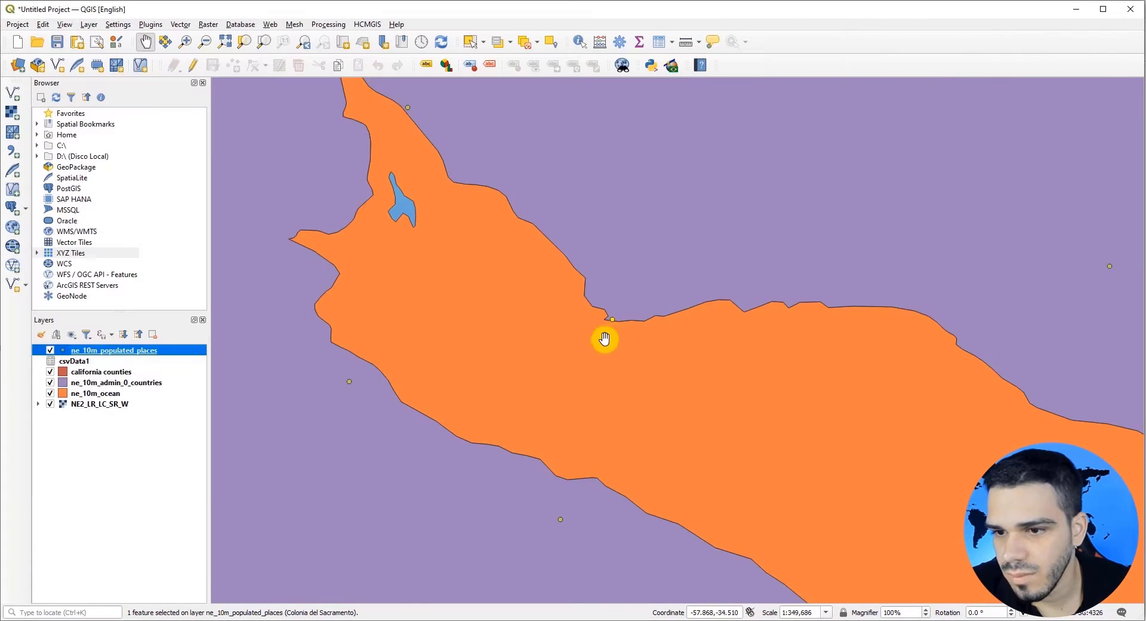
scroll(604, 326, "up", 1)
scroll(605, 326, "down", 3)
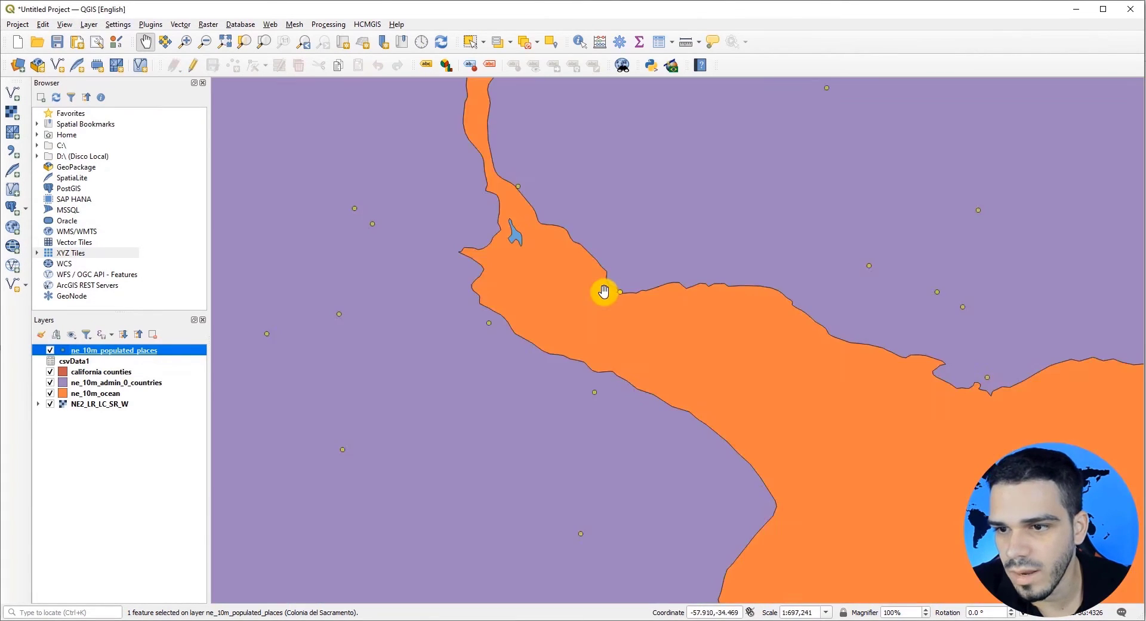
Widen the NAME column in the populated places attribute table, examine its other fields and return to the map
left_click(144, 576)
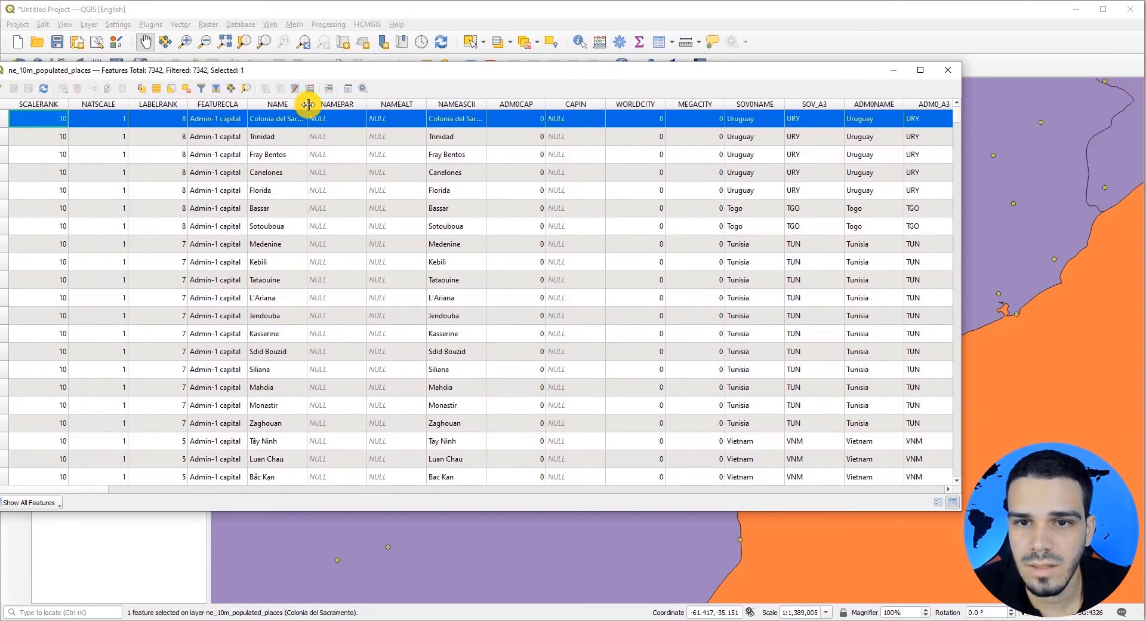
left_click_drag(307, 104, 346, 106)
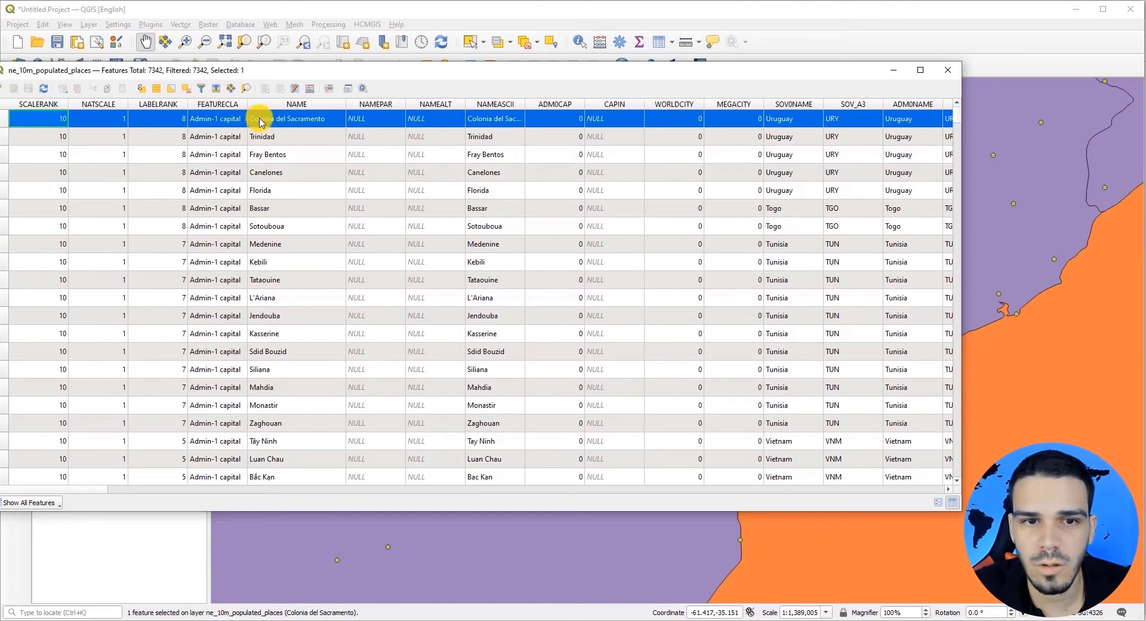
left_click_drag(79, 489, 148, 491)
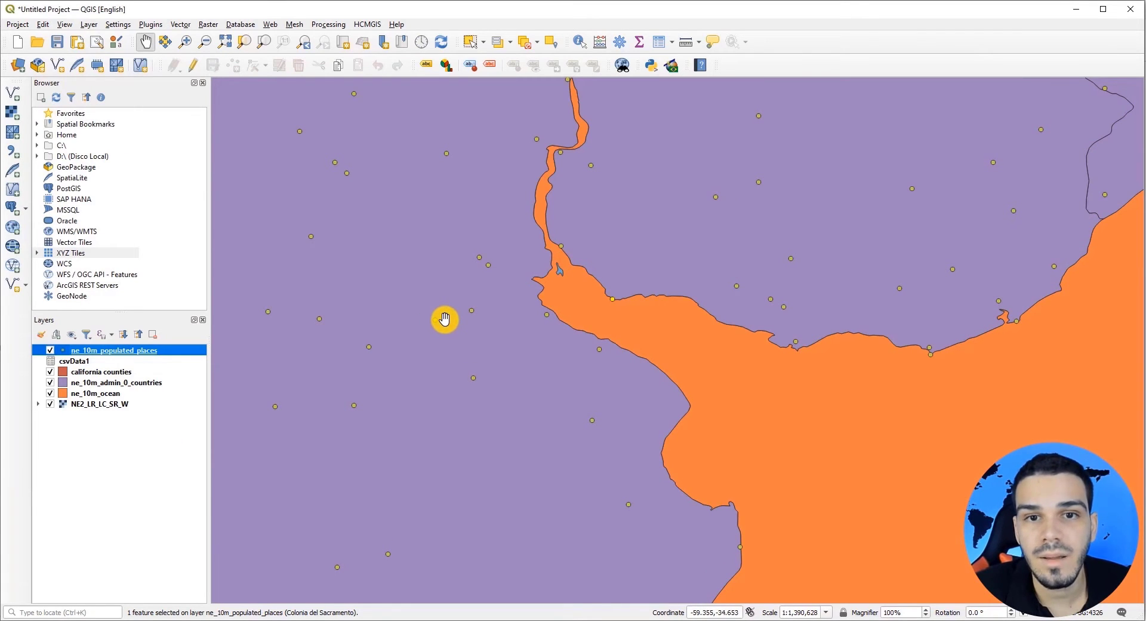
scroll(470, 309, "down", 4)
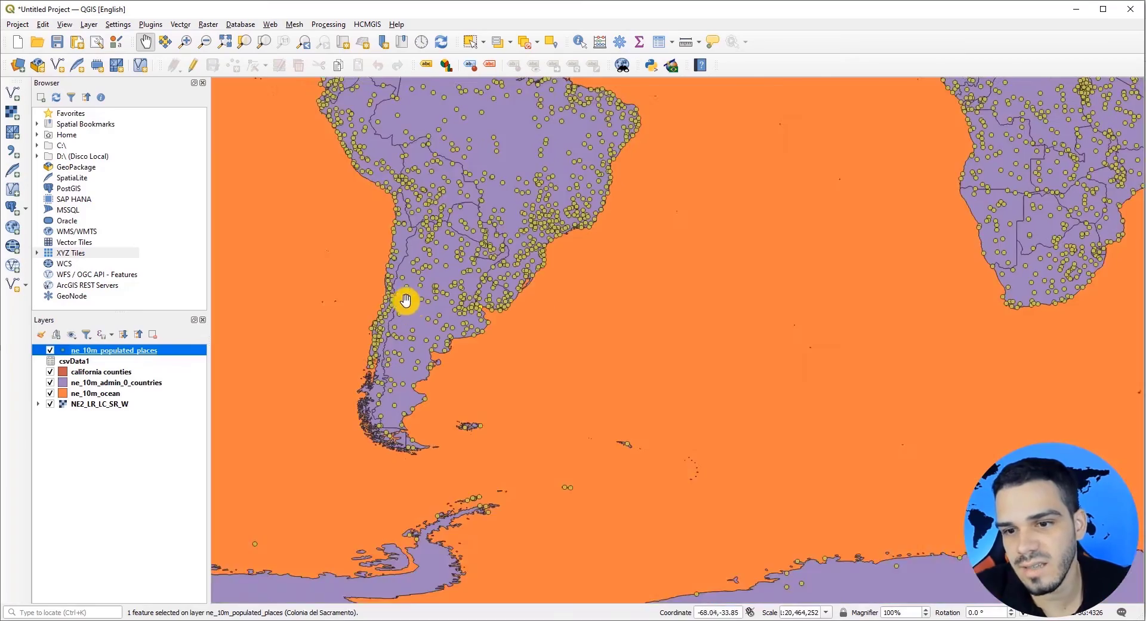
Open the Query Builder for the ne_10m_populated_places provider feature filter and list all values of the FEATURECLA field
scroll(406, 266, "down", 2)
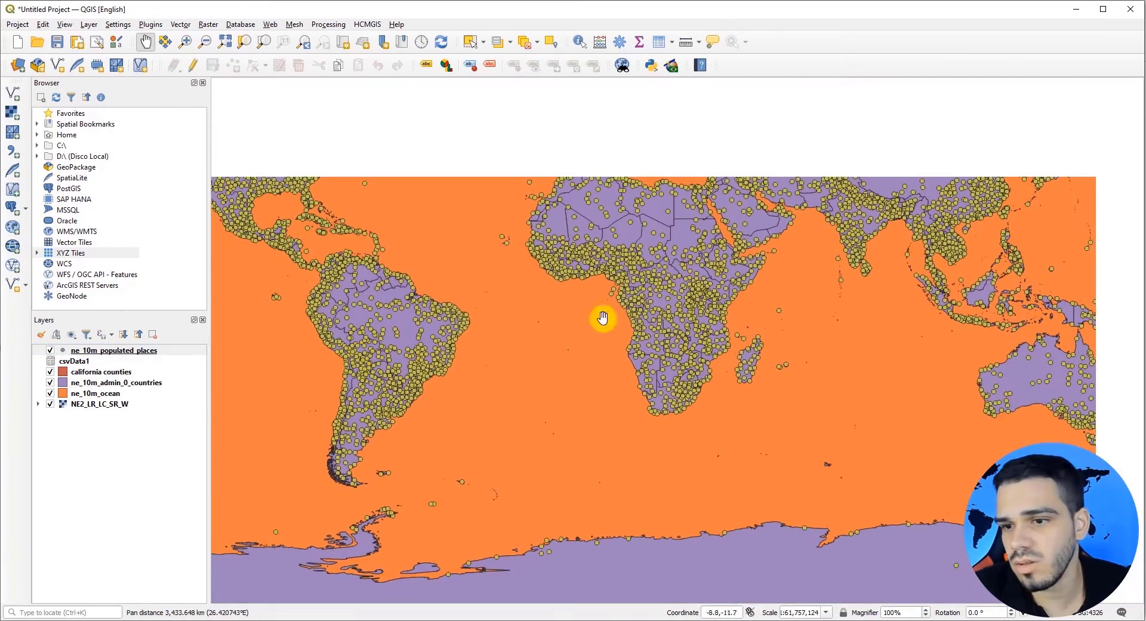
left_click_drag(364, 321, 447, 395)
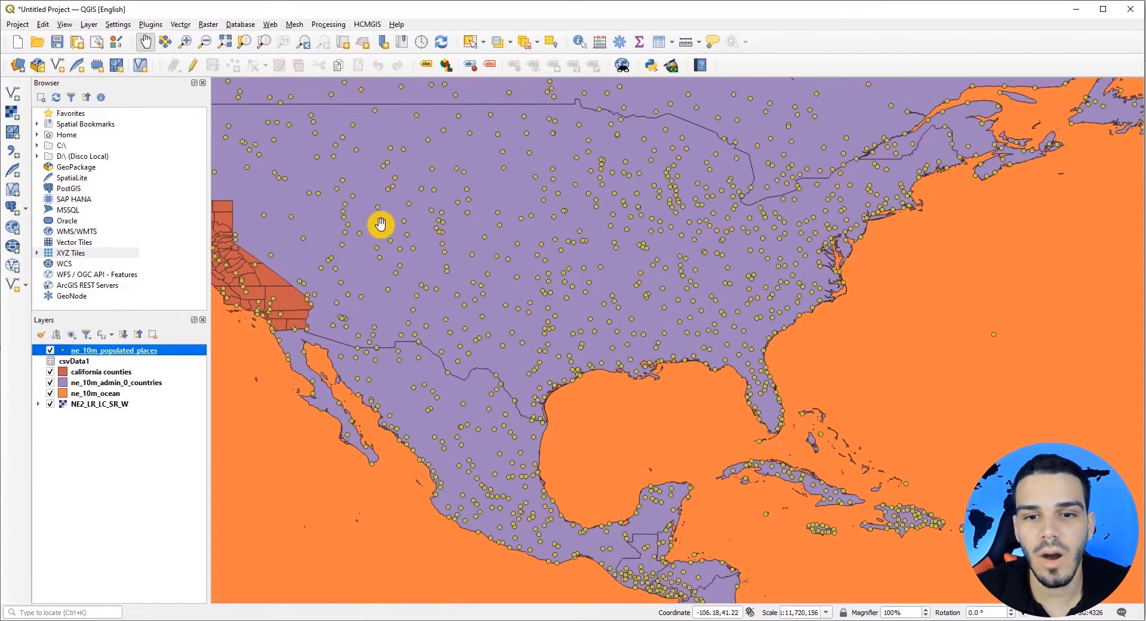
right_click(165, 353)
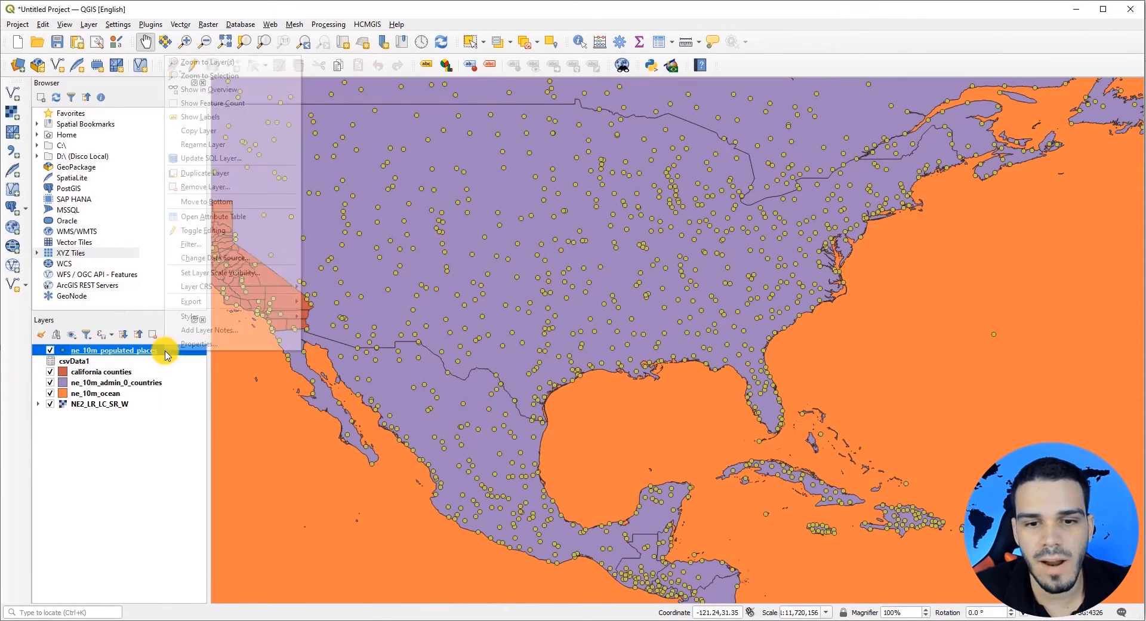
left_click(187, 345)
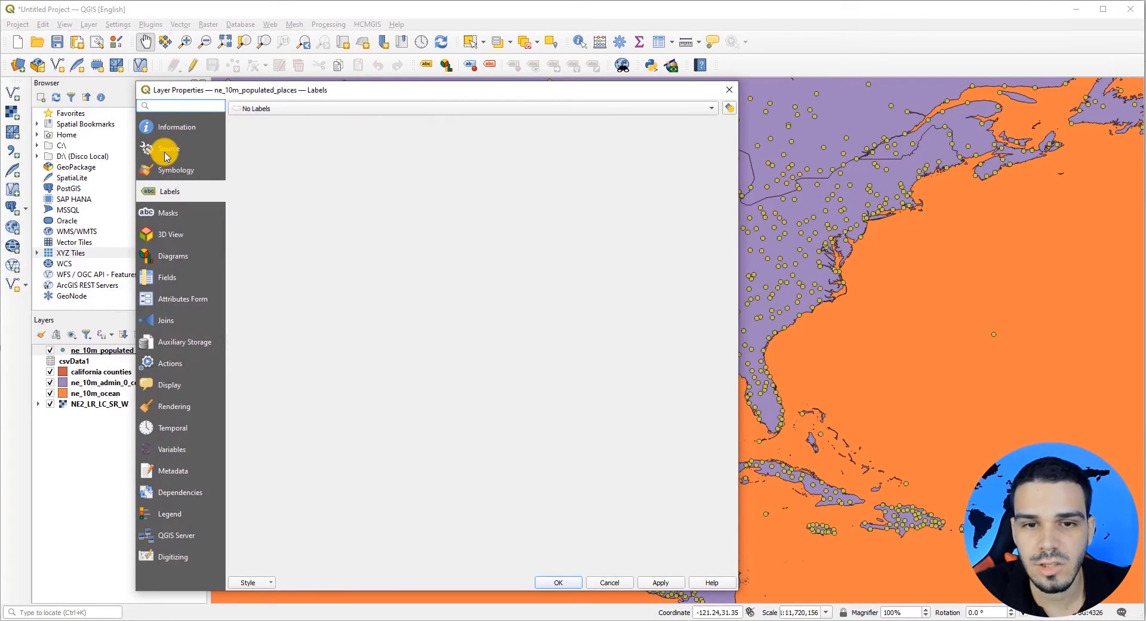
left_click(166, 152)
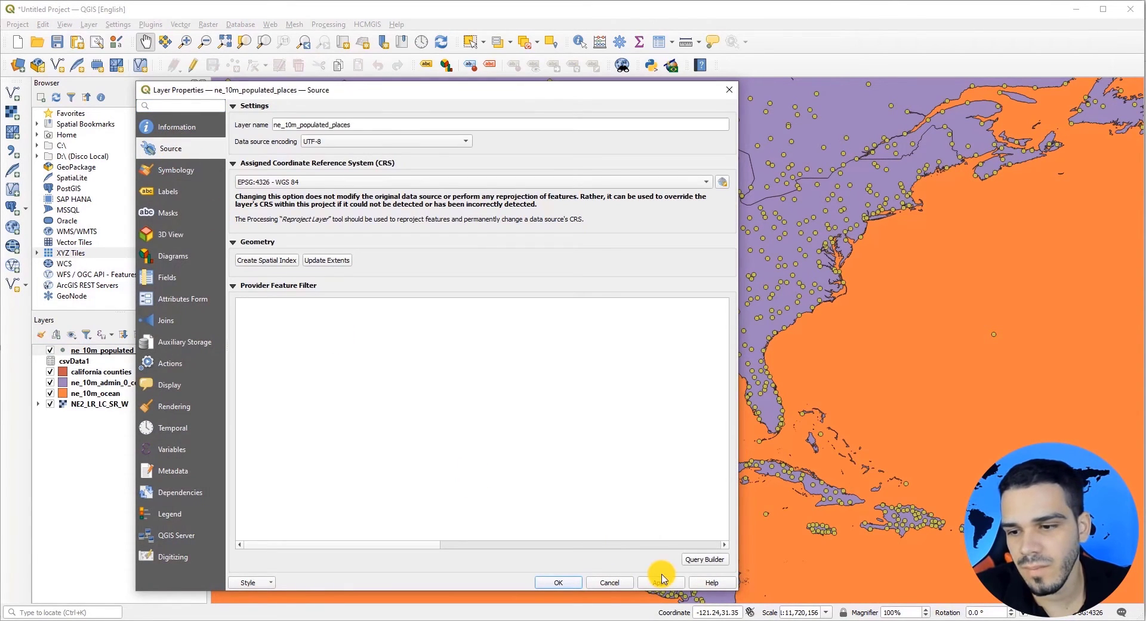
left_click(705, 559)
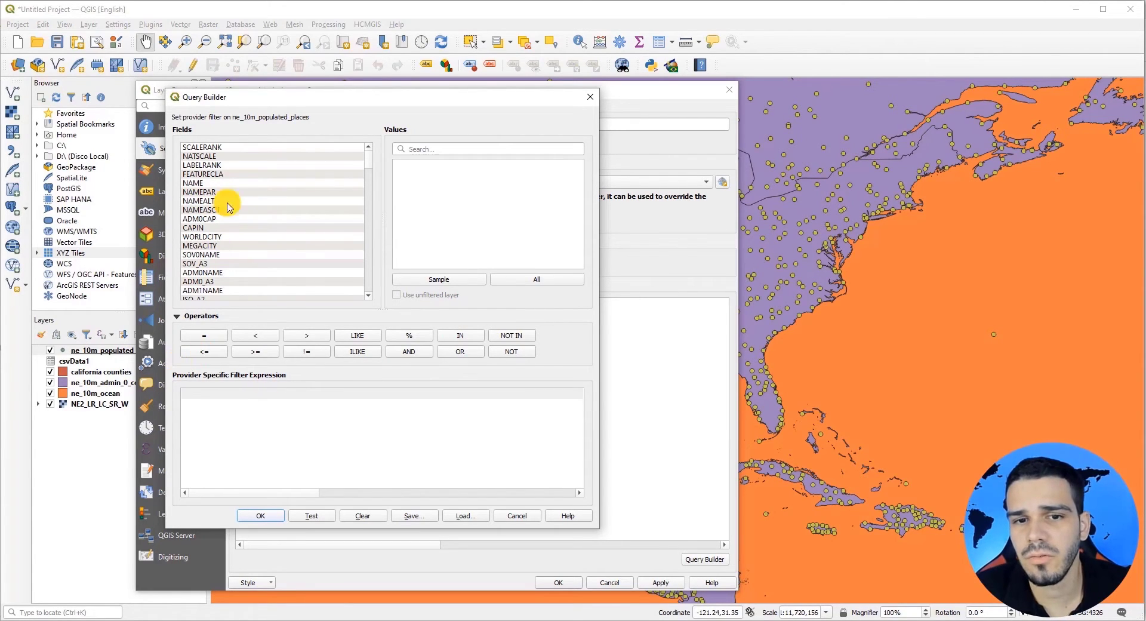
left_click(196, 174)
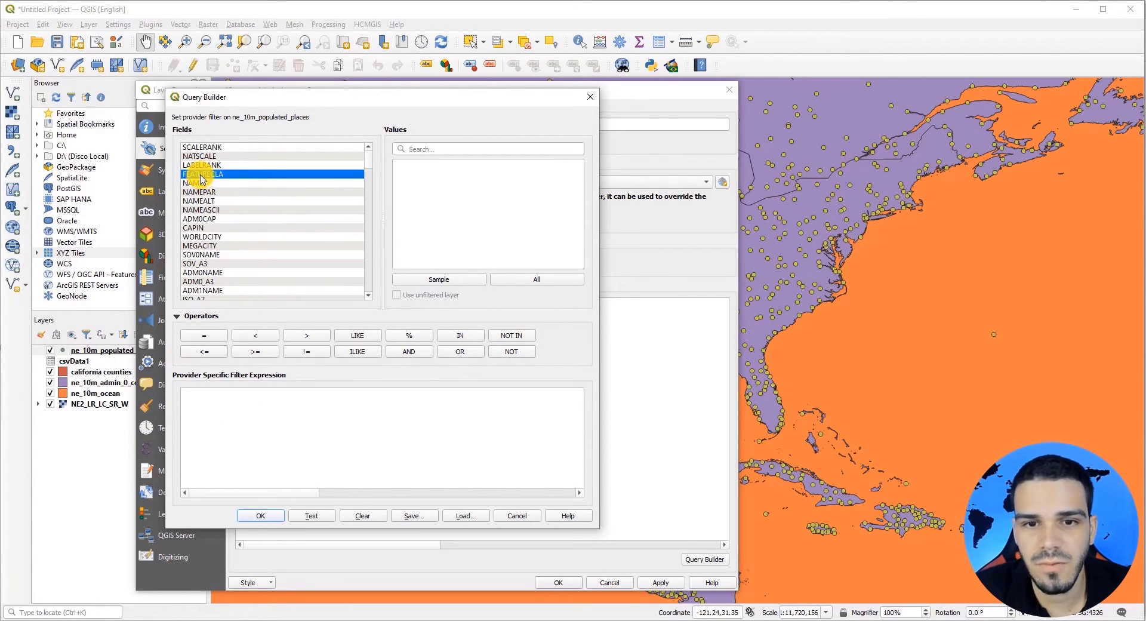
left_click(530, 284)
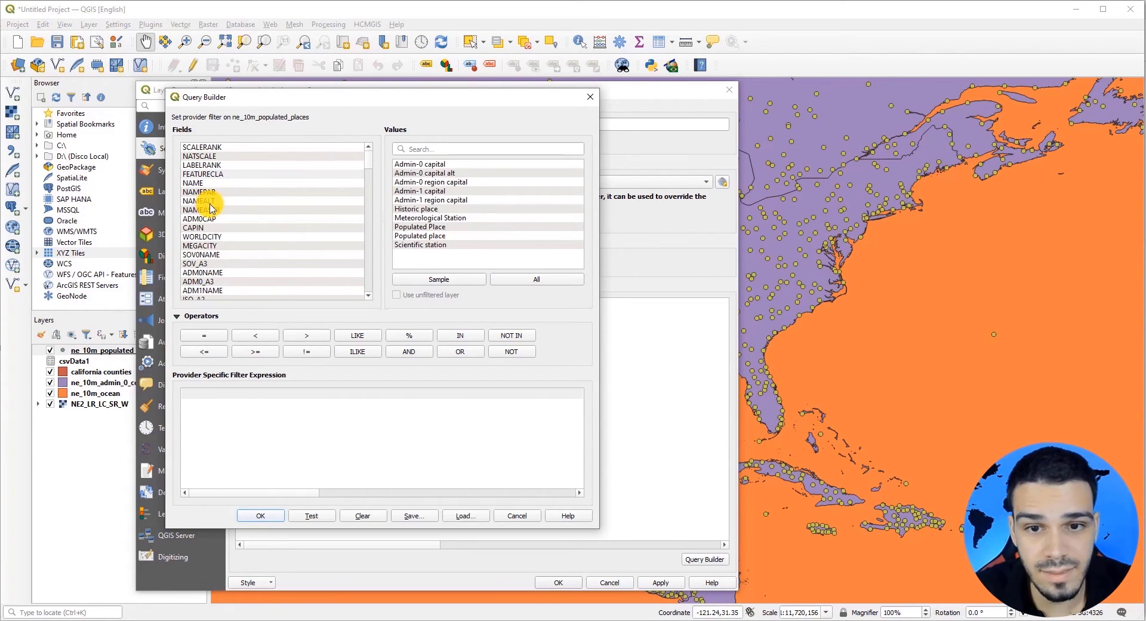
Filter ne_10m_populated_places with "FEATURECLA" = 'Admin-0 capital', apply it and check the remaining points across the Americas
double_click(199, 175)
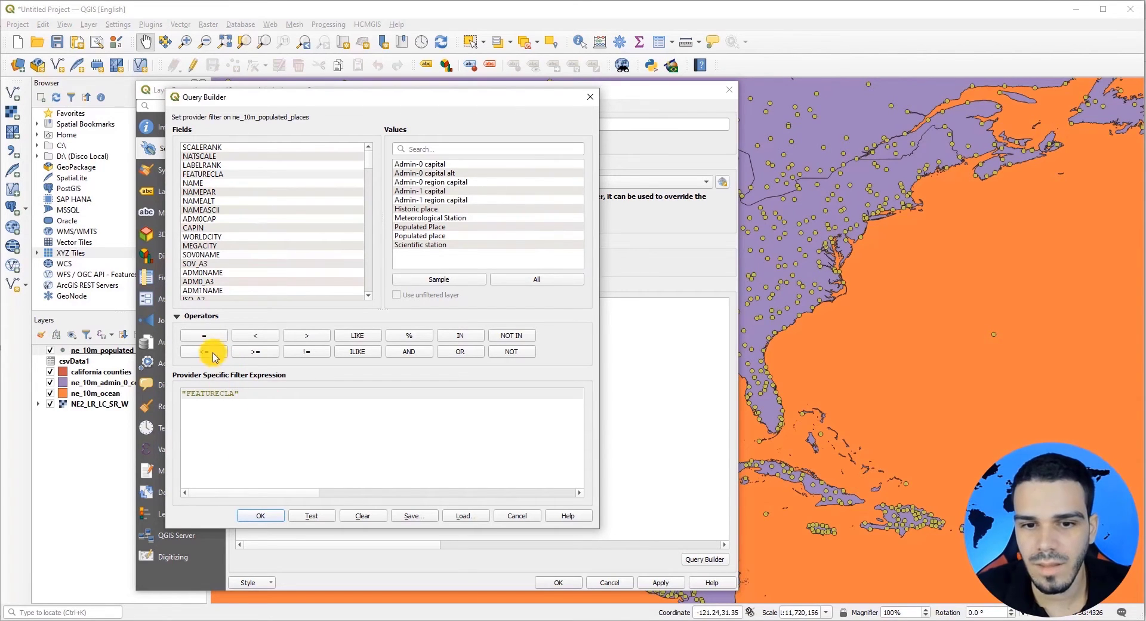
left_click(204, 338)
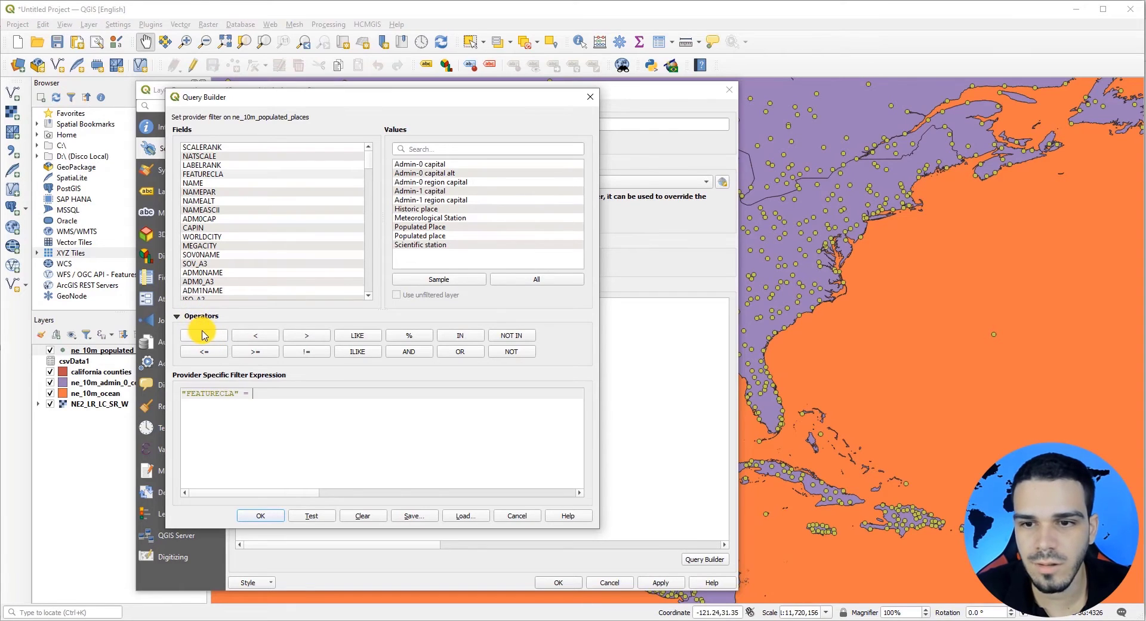
double_click(416, 165)
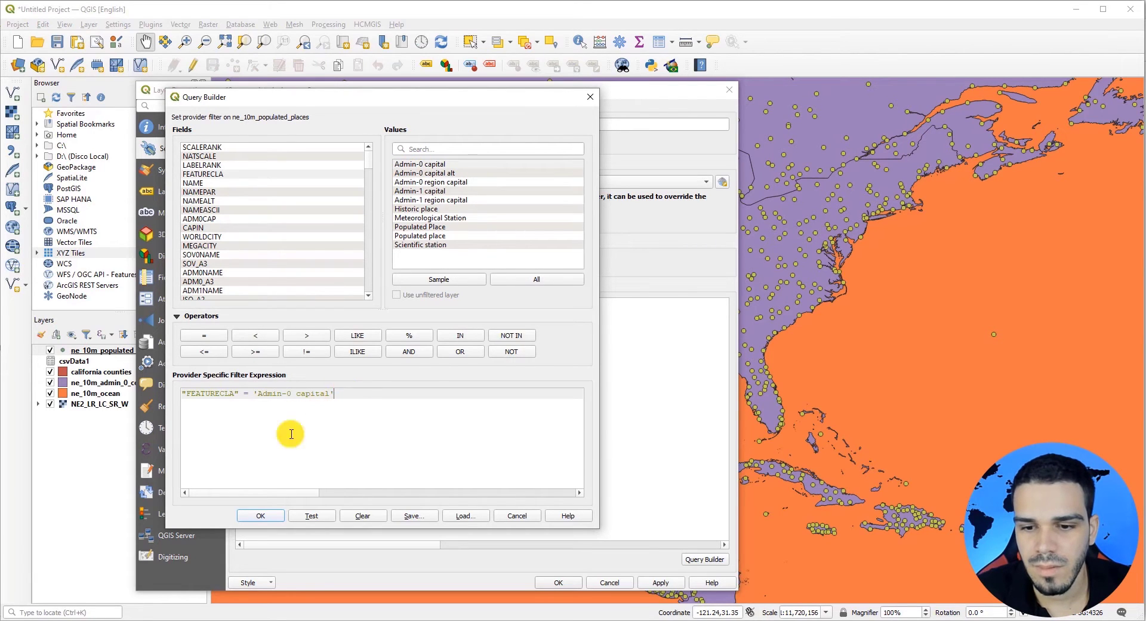
left_click(260, 515)
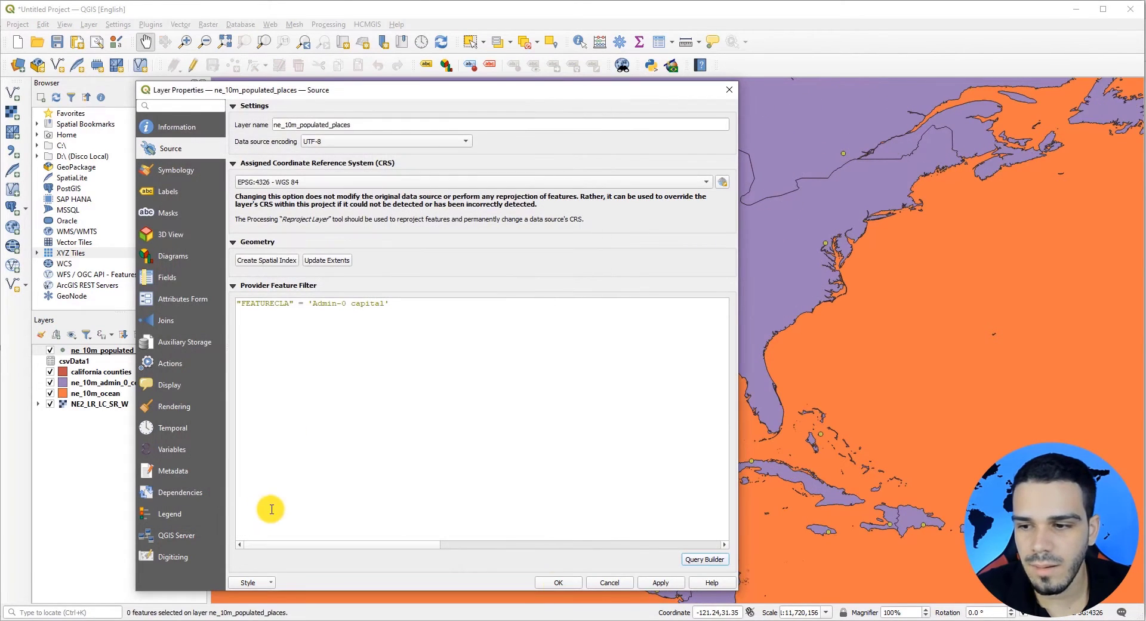
left_click(559, 581)
scroll(463, 391, "down", 2)
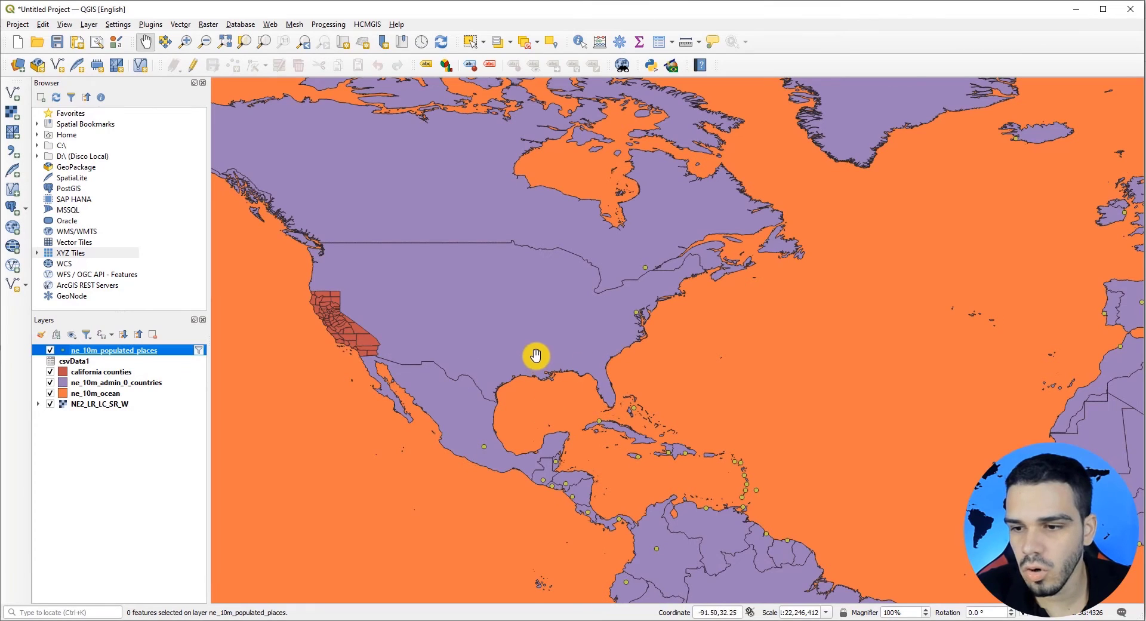
left_click_drag(576, 441, 341, 267)
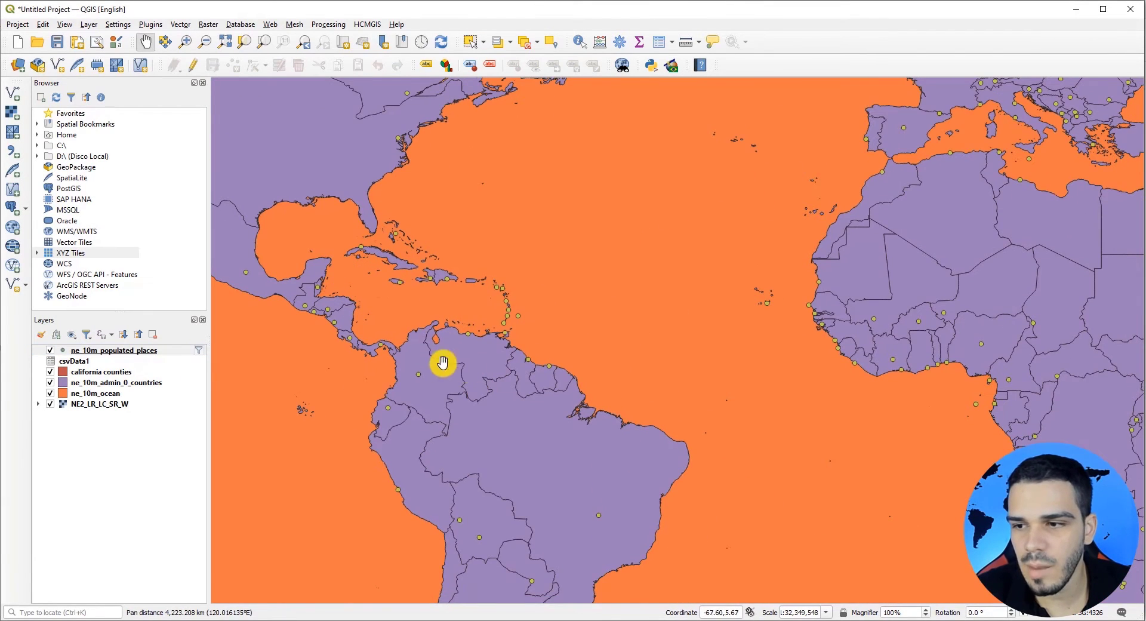
left_click_drag(426, 337, 511, 466)
left_click_drag(344, 301, 499, 387)
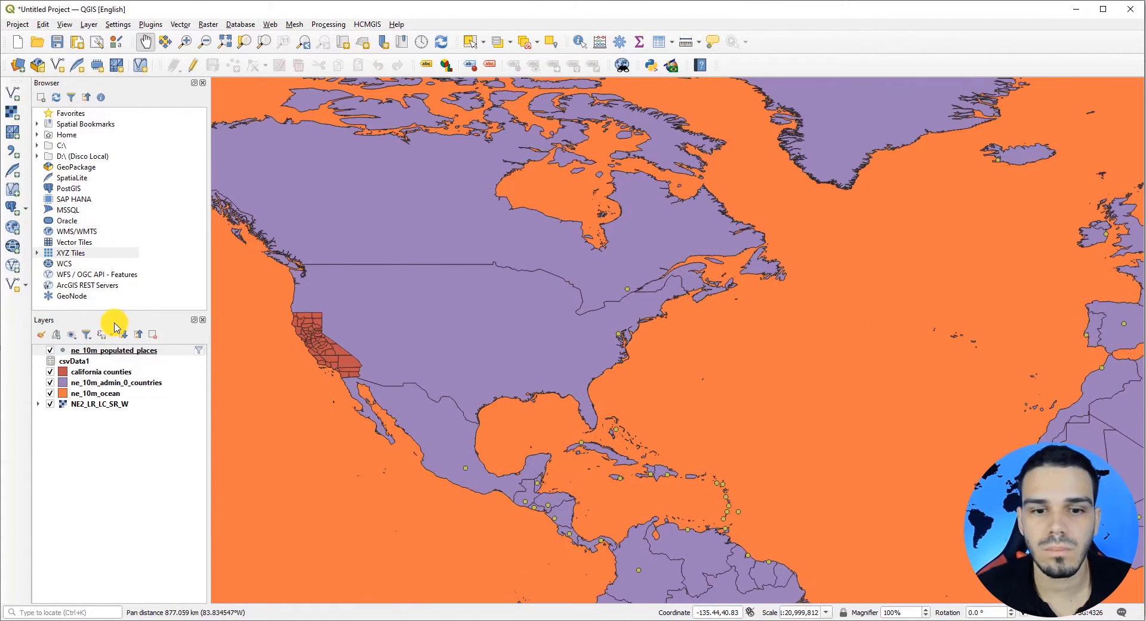
Reopen the populated places filter, append OR "FEATURECLA" to the expression, and list all field values using the unfiltered layer
left_click(160, 352)
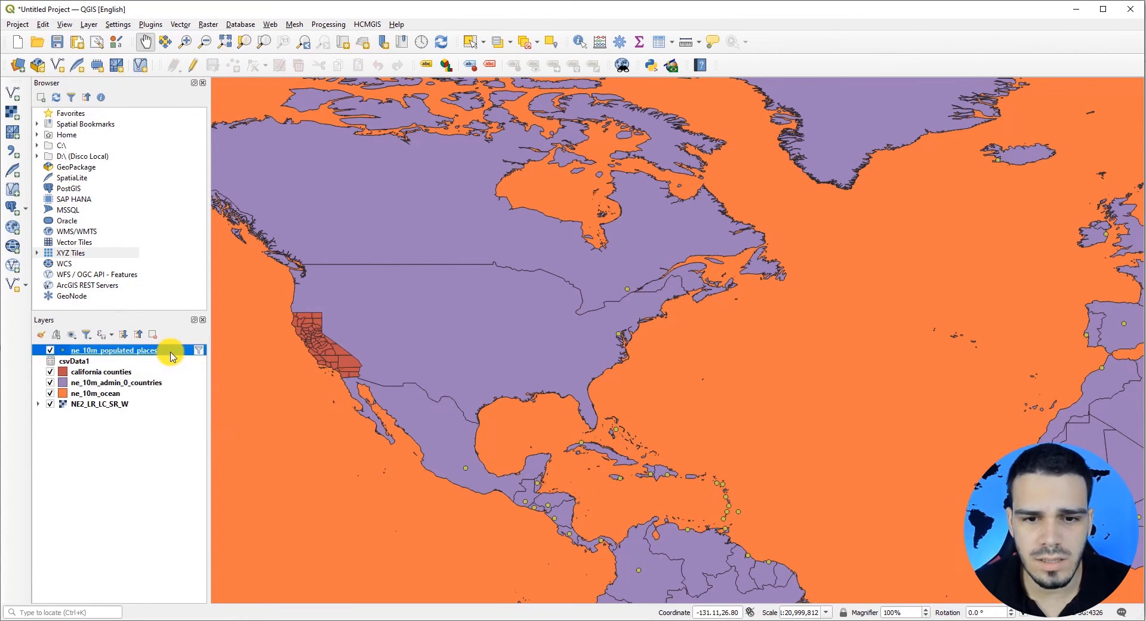
double_click(176, 356)
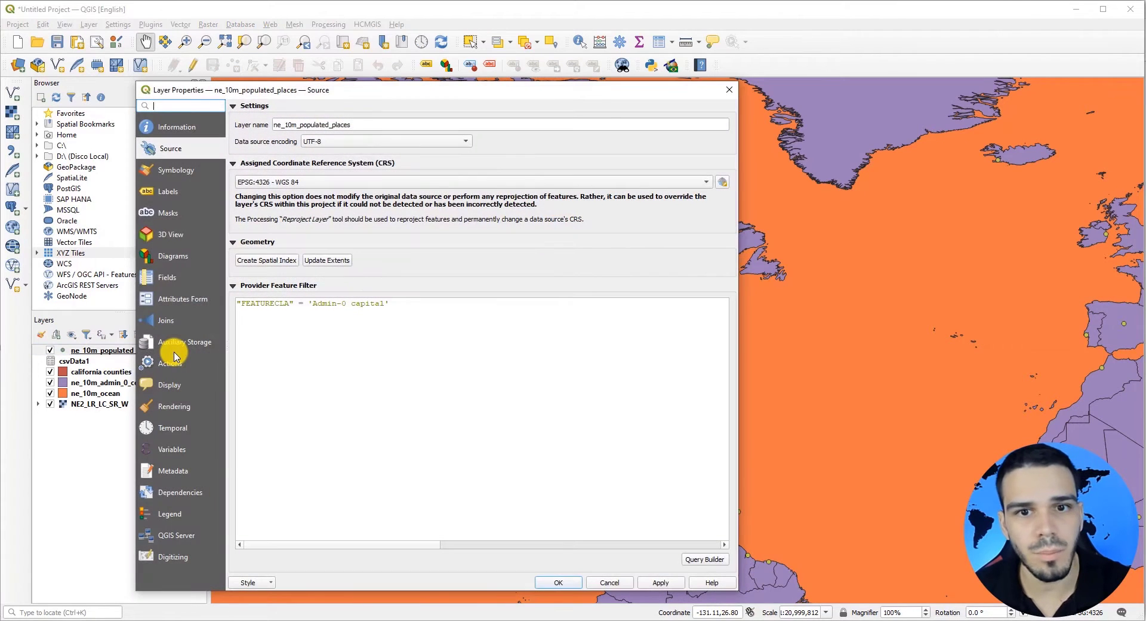
left_click(700, 561)
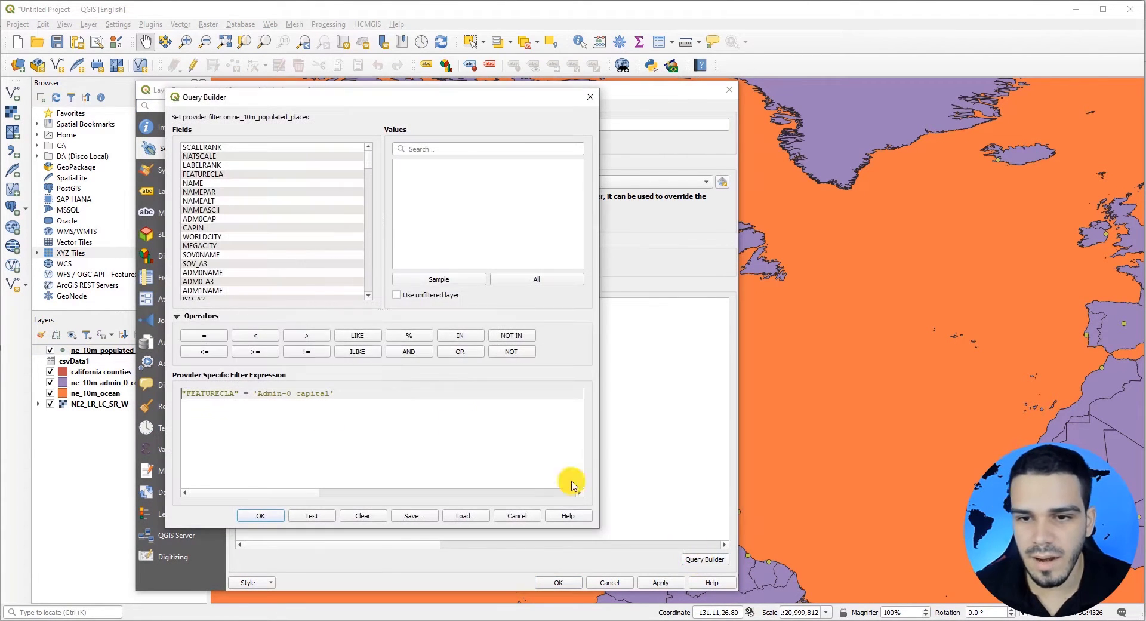
left_click(459, 352)
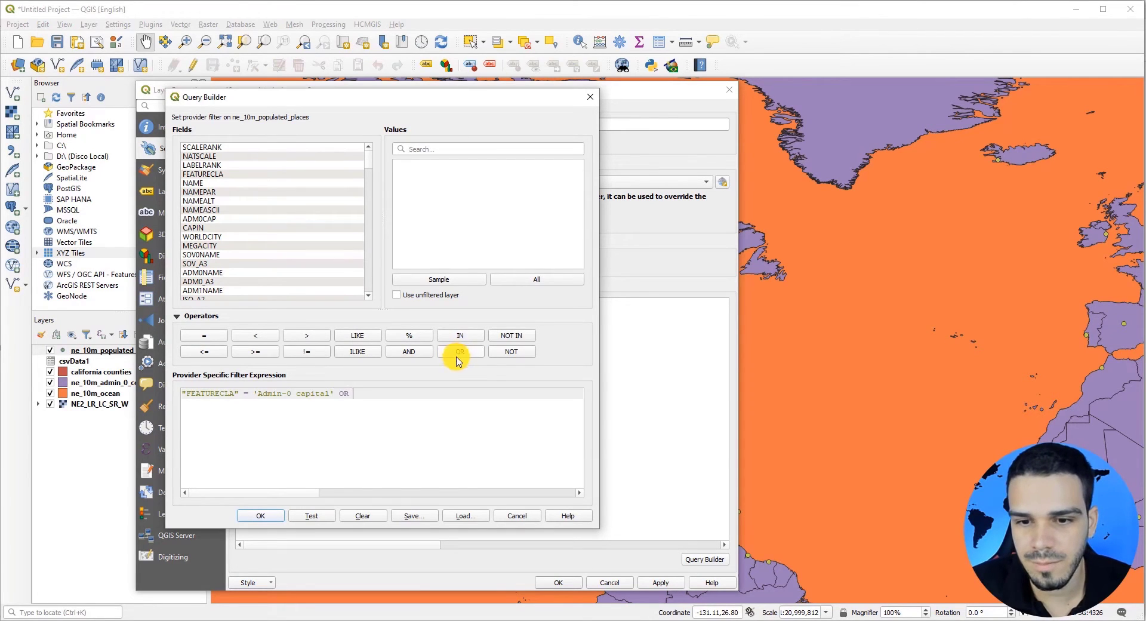
double_click(199, 174)
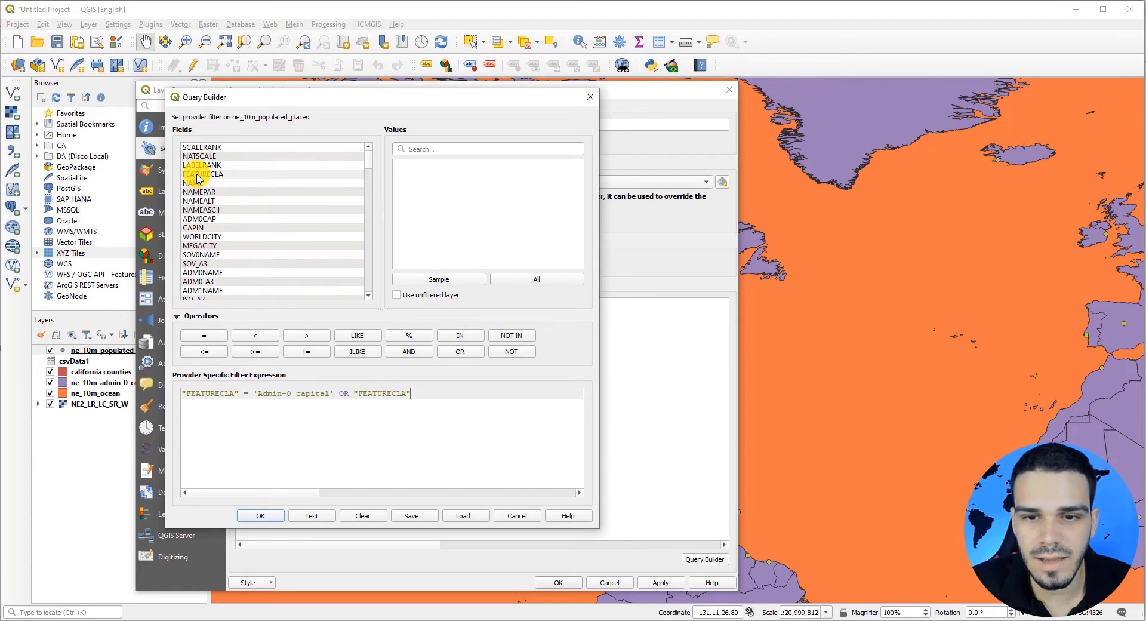
left_click(528, 281)
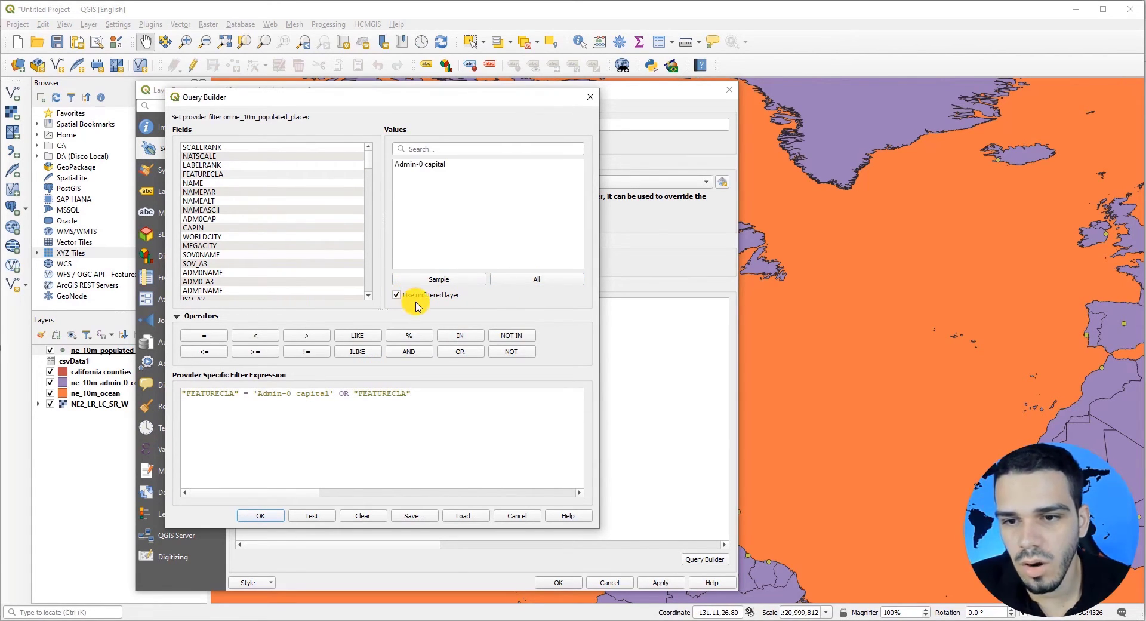
left_click(525, 280)
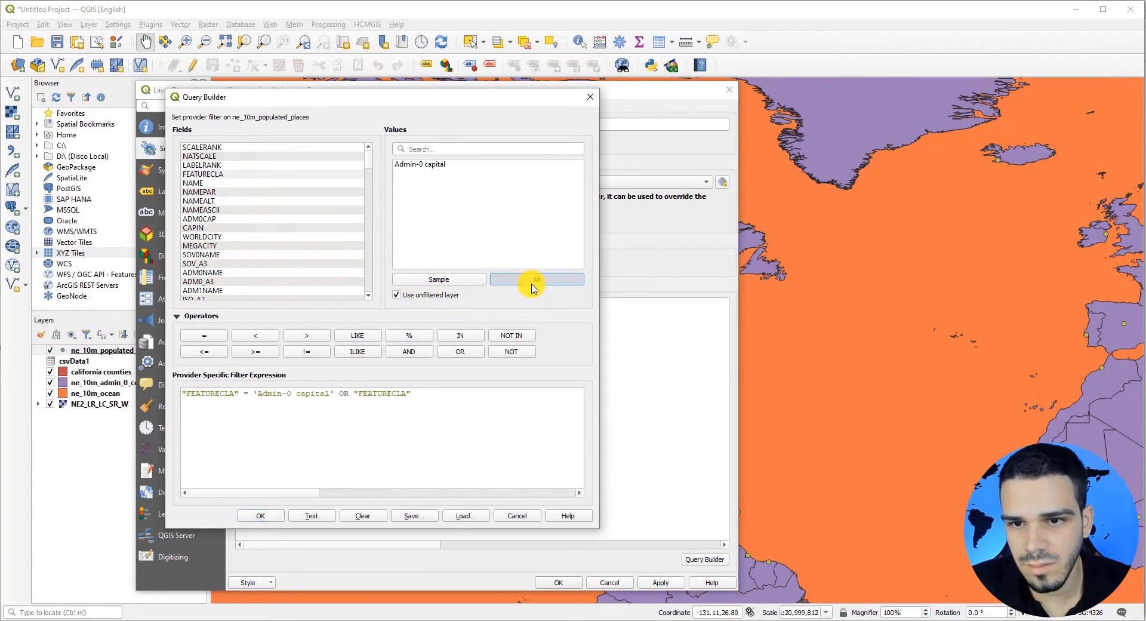
Complete the second filter condition with = 'Admin-1 capital' and apply the expression to ne_10m_populated_places
left_click(402, 425)
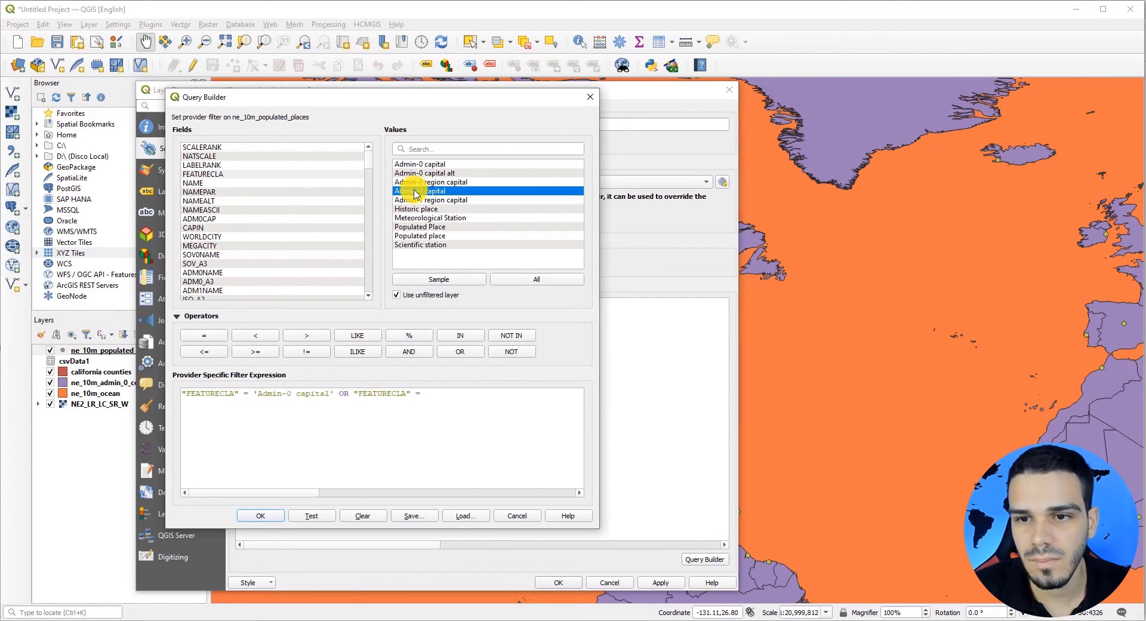
double_click(422, 191)
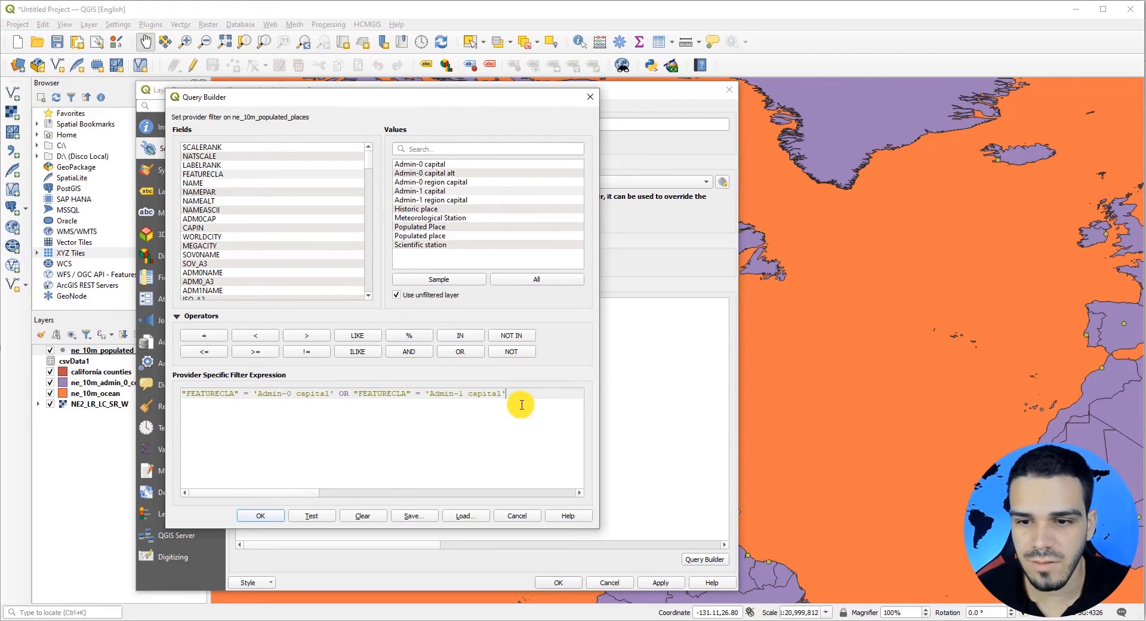
key("ctrl+a")
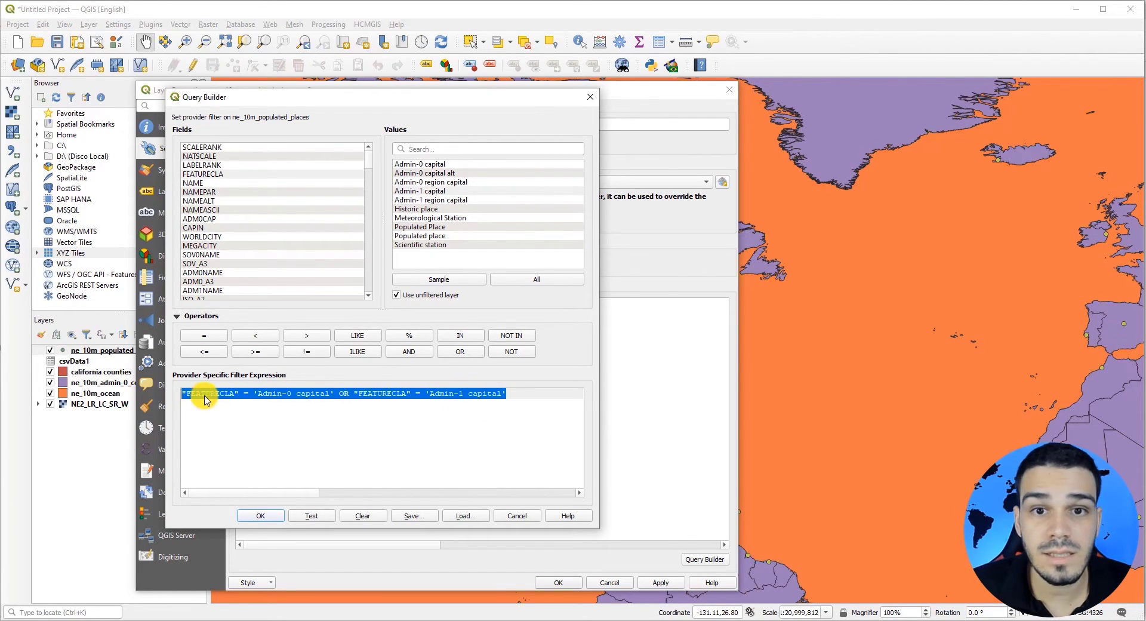
left_click(260, 514)
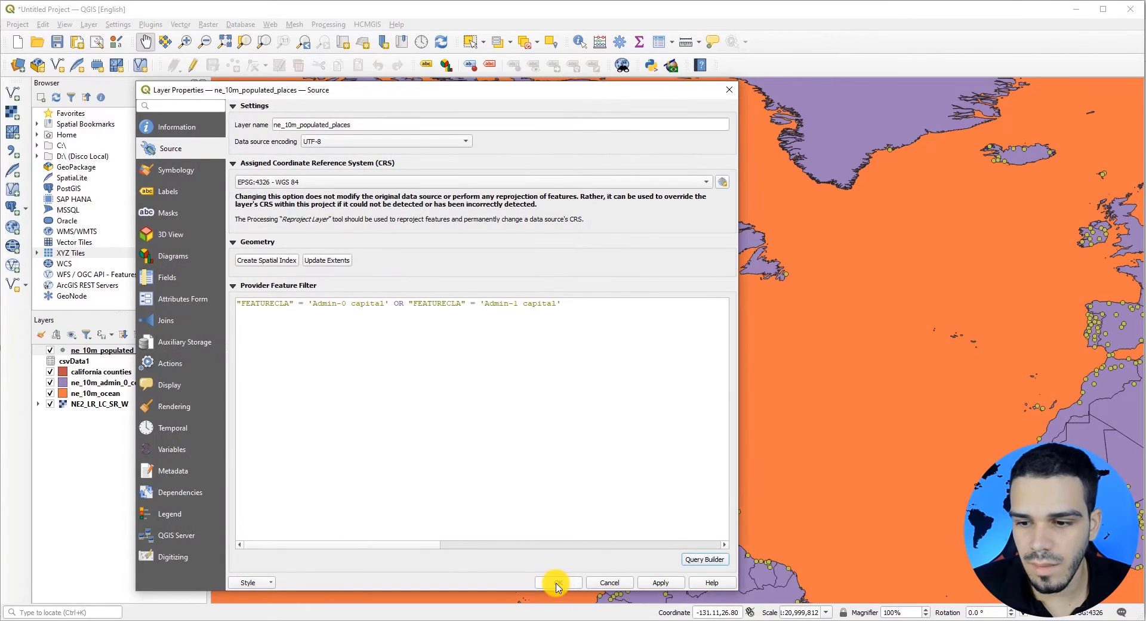
left_click(557, 582)
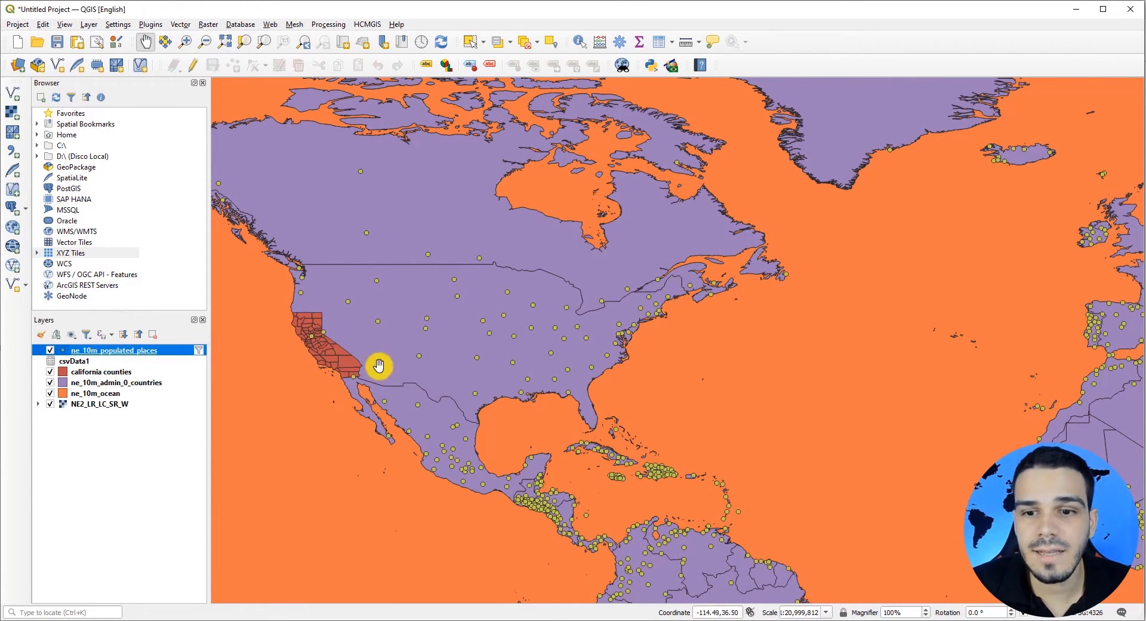
Examine the ADM0NAME column in the filtered populated places attribute table, then return to the map
right_click(169, 350)
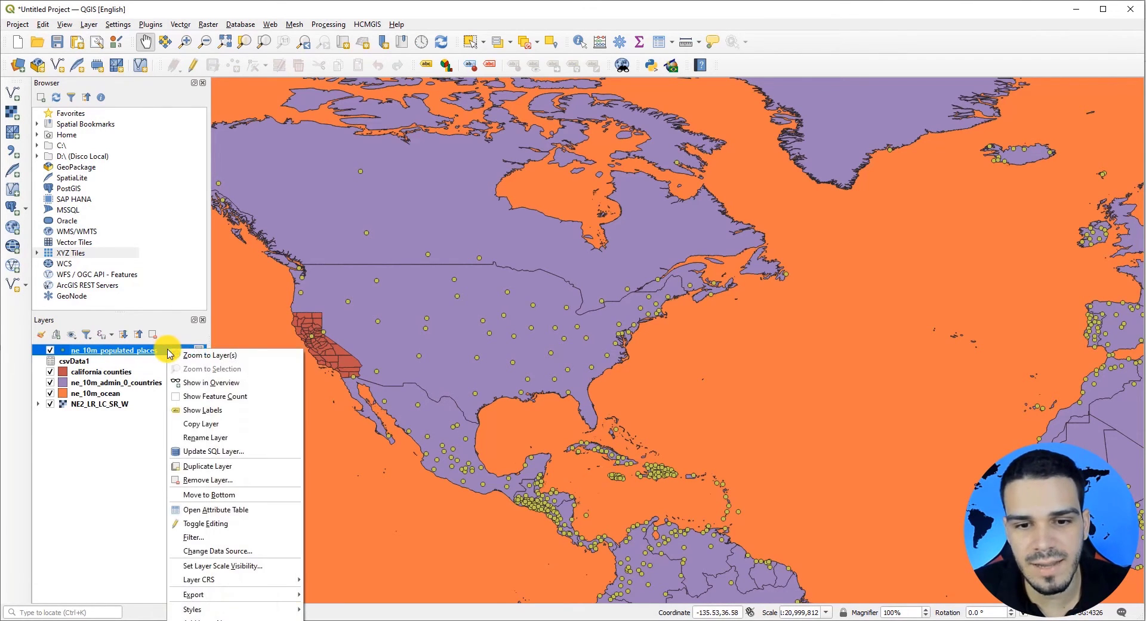
left_click(194, 508)
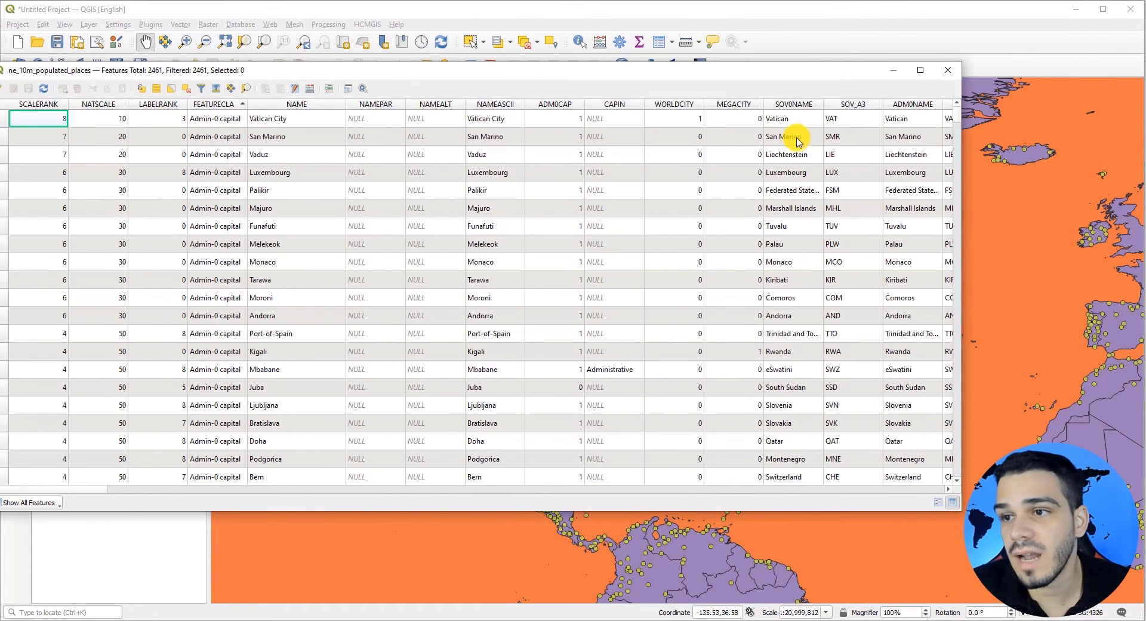
left_click(910, 104)
left_click(949, 71)
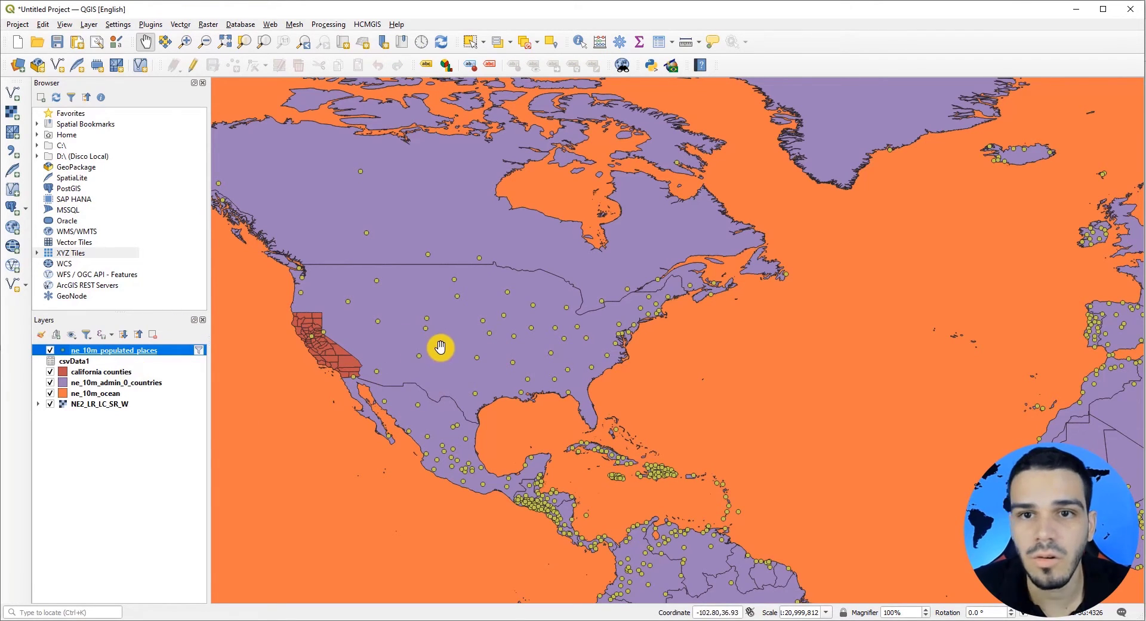
Select the United States of America polygon in the ne_10m_admin_0_countries layer
left_click(106, 383)
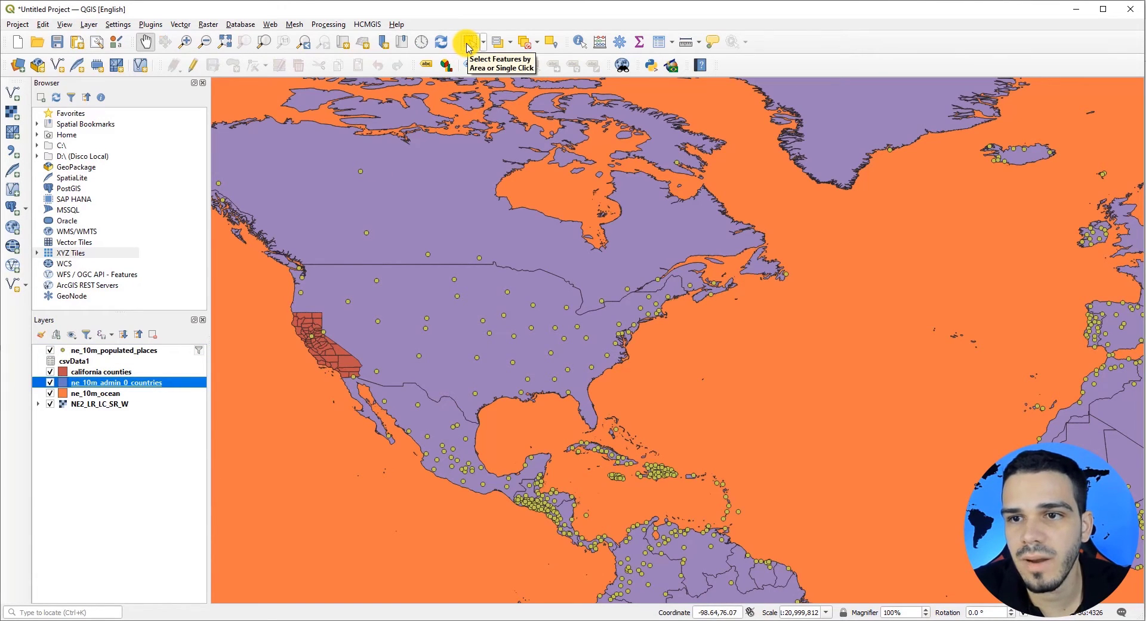
left_click(470, 43)
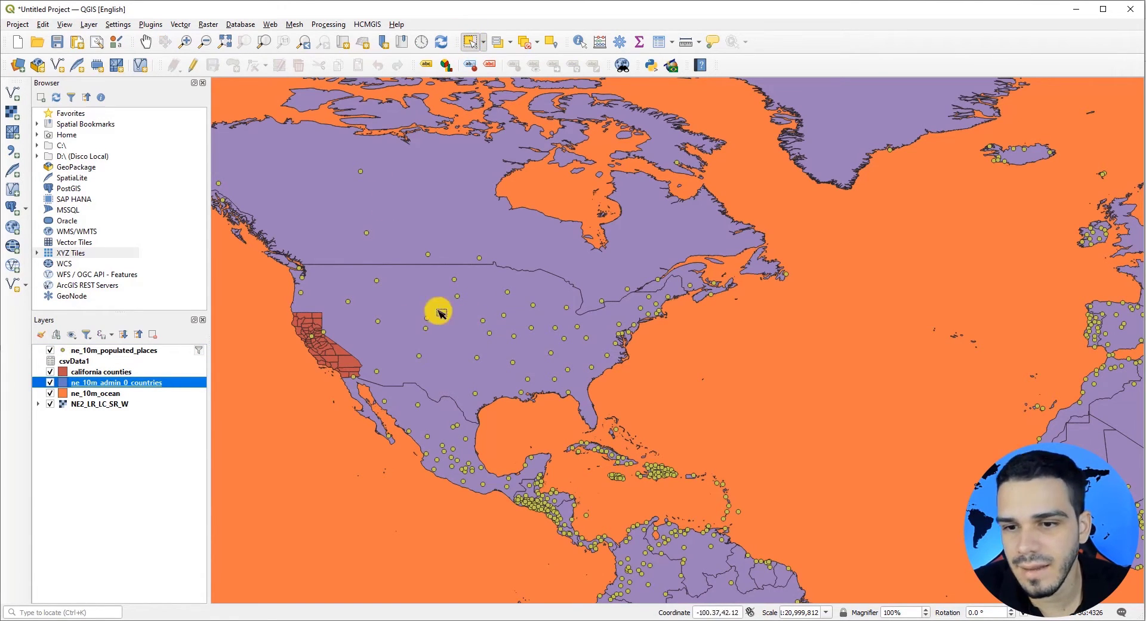
left_click(459, 322)
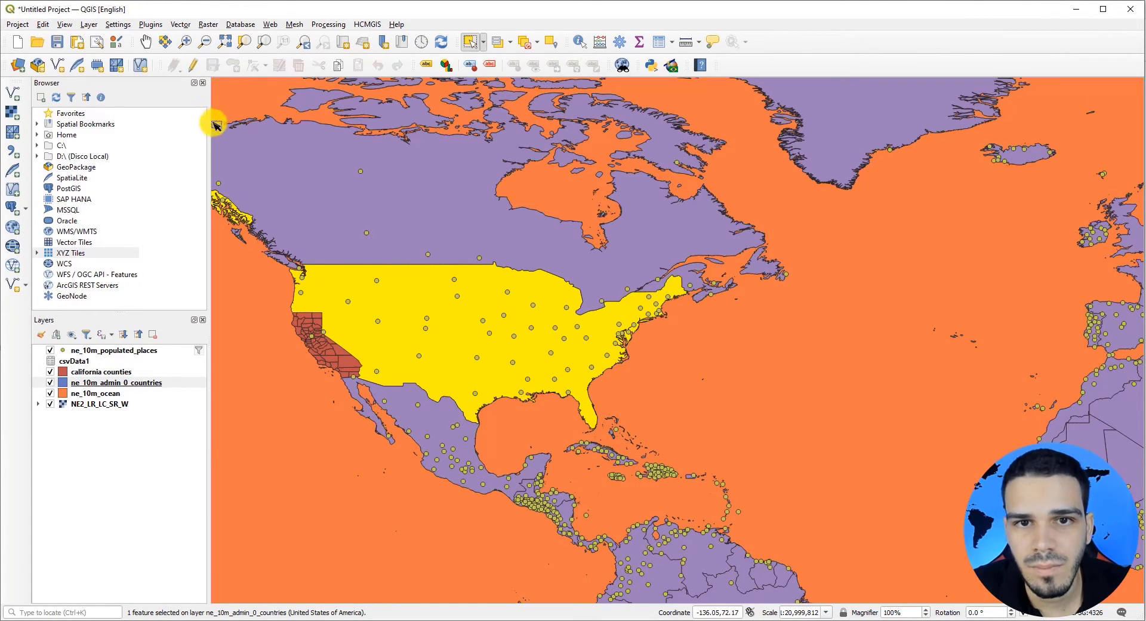
Run an Intersection of ne_10m_populated_places with only the selected feature of ne_10m_admin_0_countries as overlay, output to a temporary layer
left_click(181, 24)
mouse_move(191, 42)
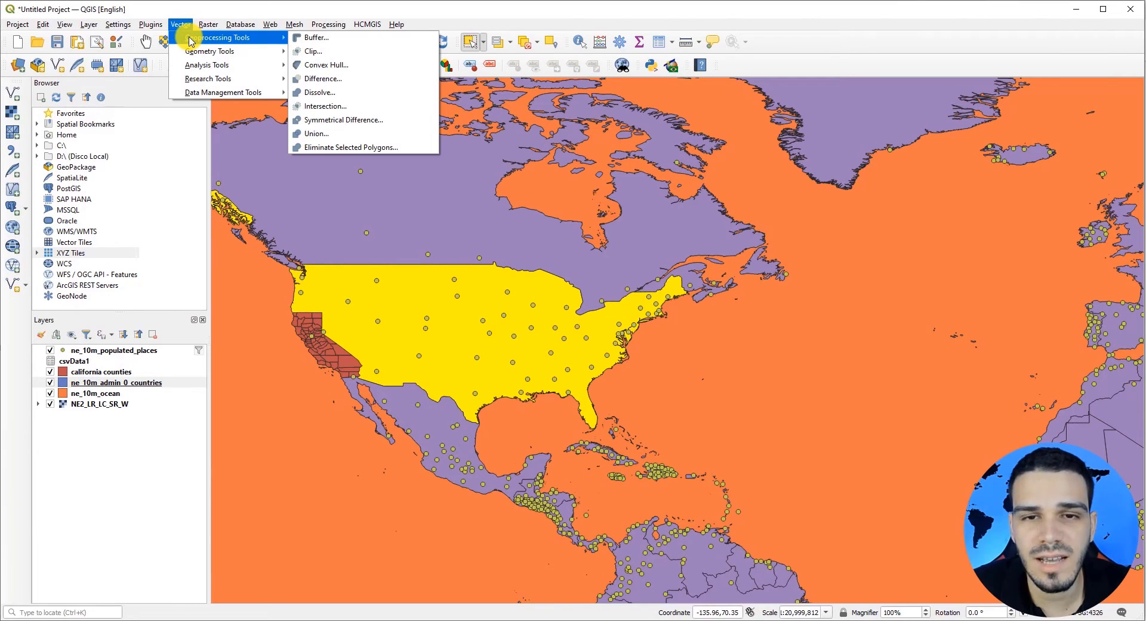
left_click(365, 107)
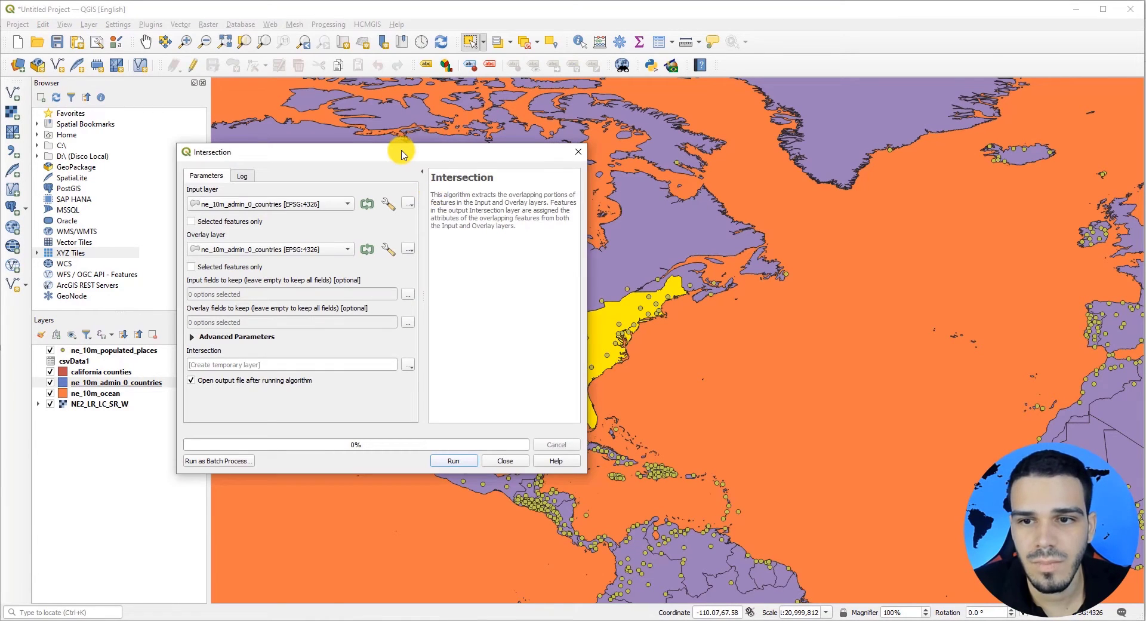
left_click(221, 212)
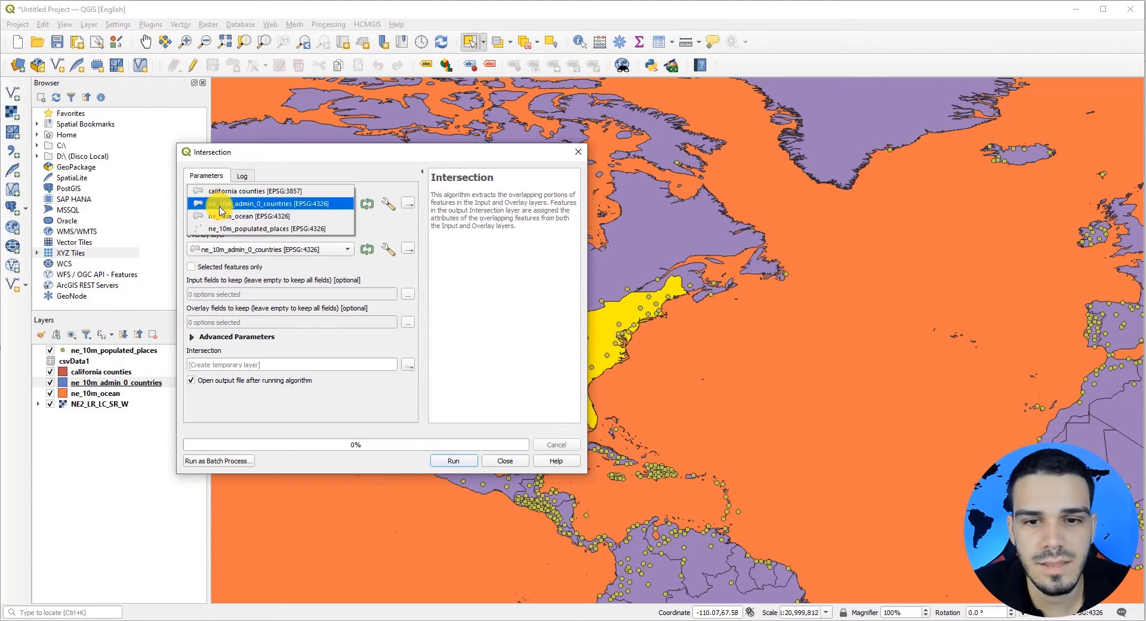
left_click(219, 230)
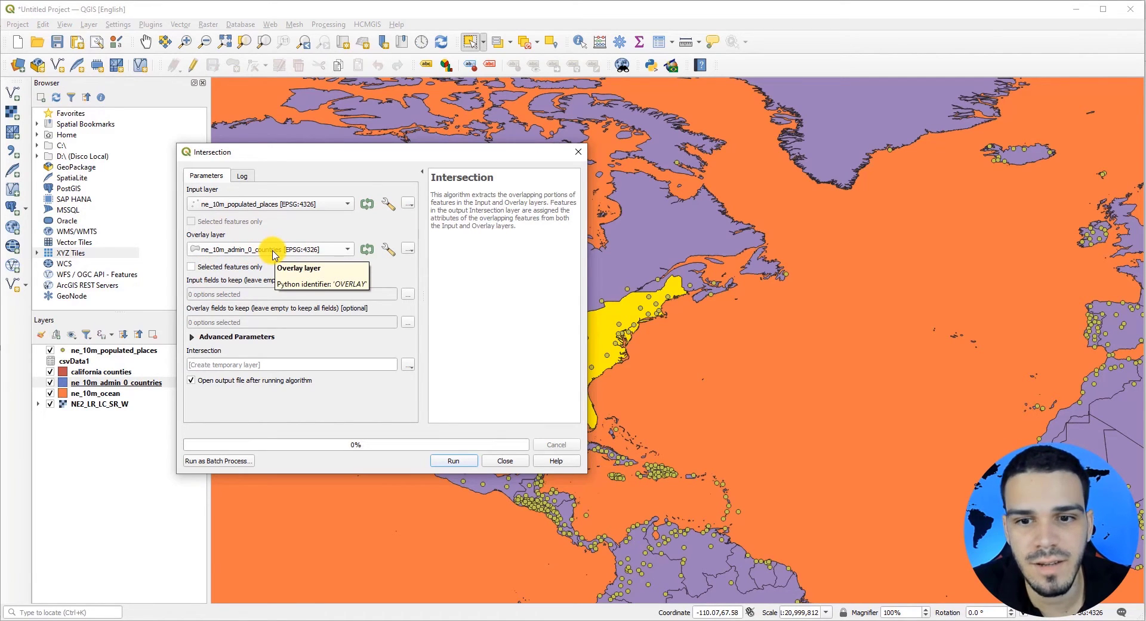
left_click(191, 267)
left_click_drag(303, 152, 775, 193)
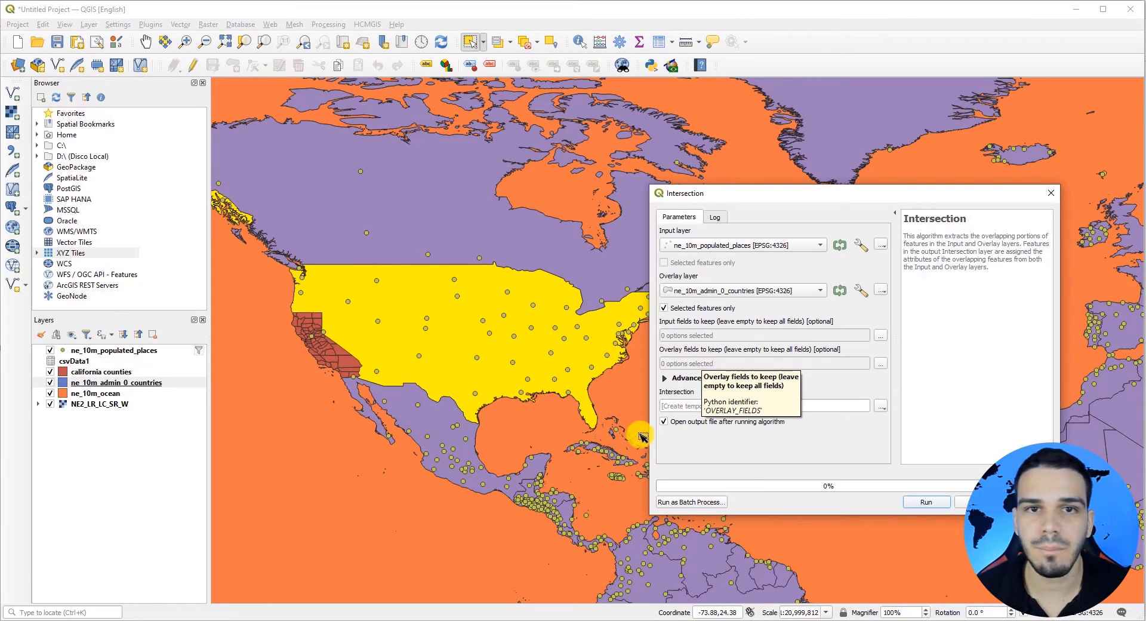
left_click(919, 504)
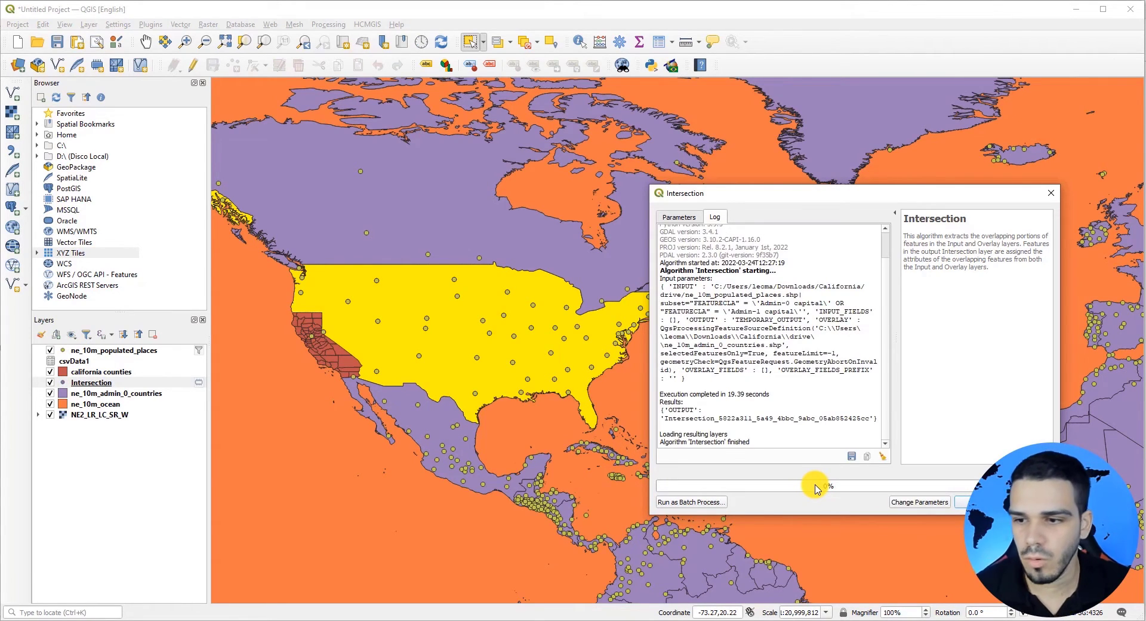
left_click(979, 502)
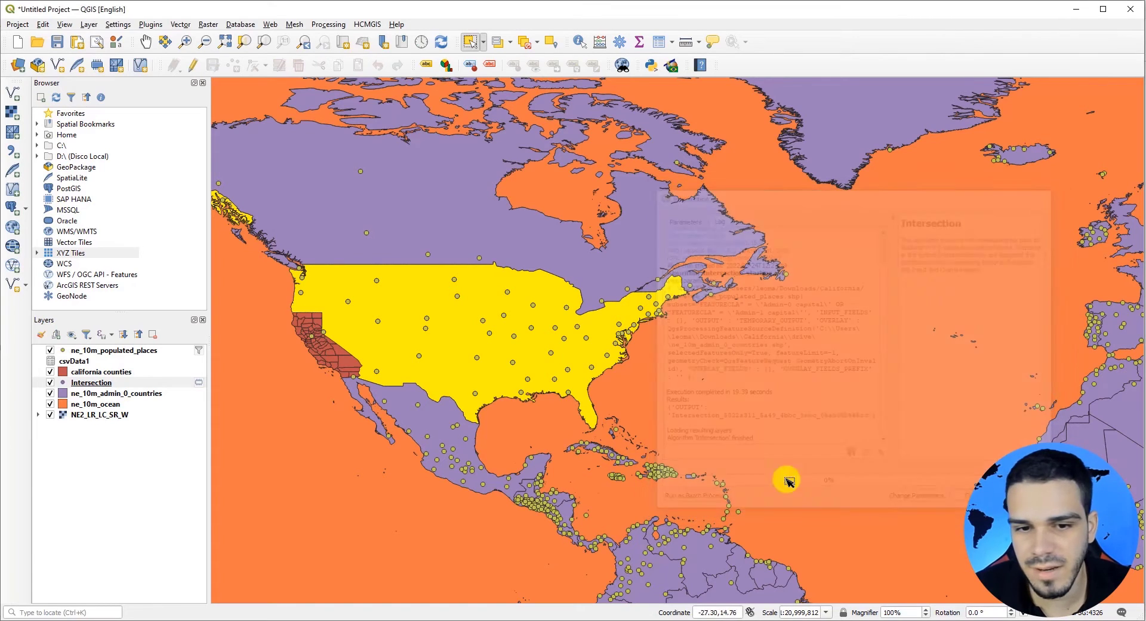
Move the Intersection layer above all other layers and hide ne_10m_populated_places
left_click(98, 386)
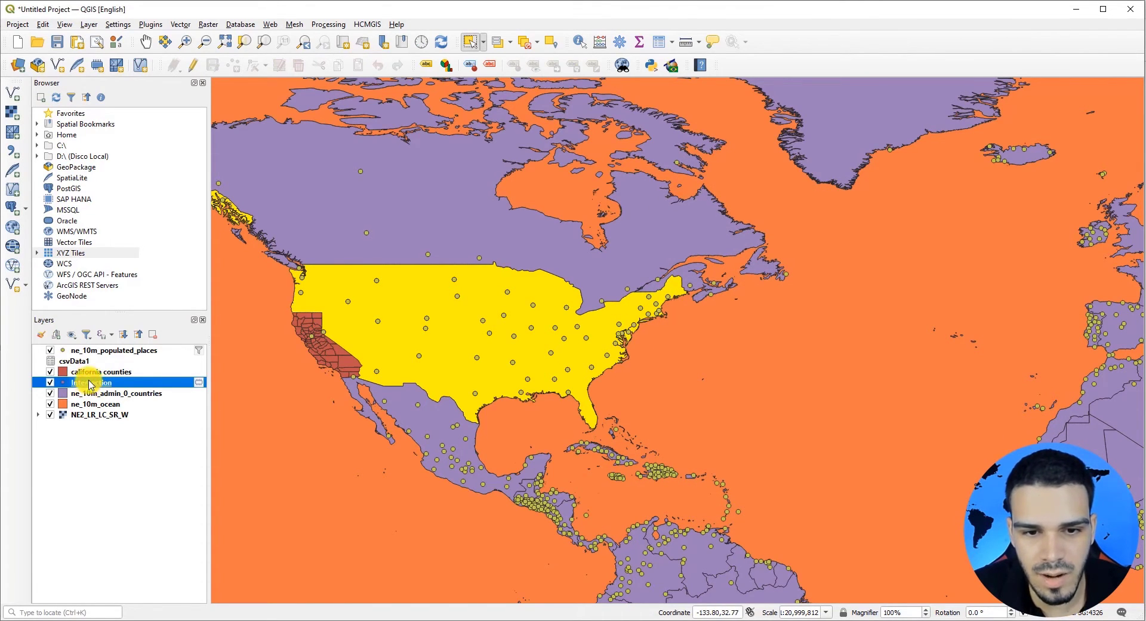
left_click_drag(91, 384, 87, 350)
scroll(519, 306, "up", 1)
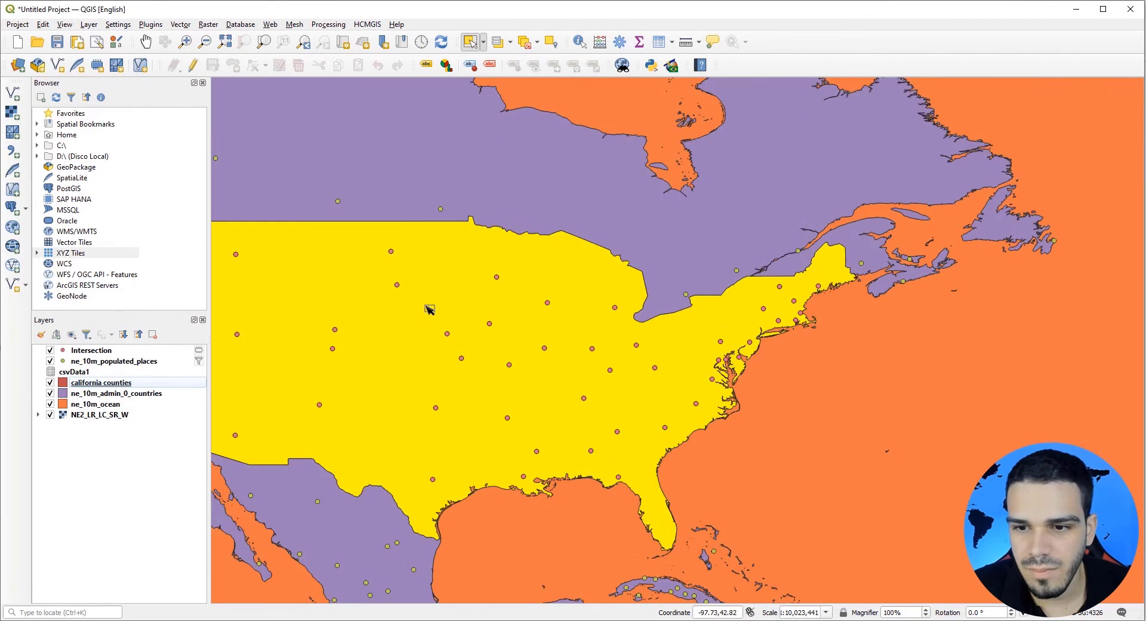
scroll(487, 325, "down", 1)
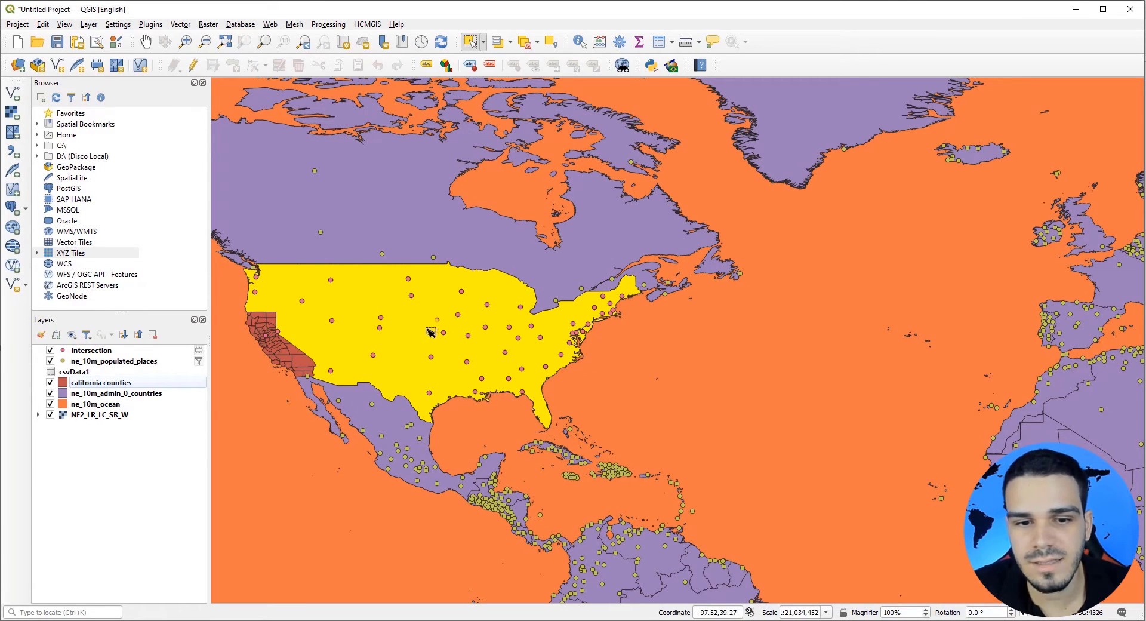
left_click(50, 362)
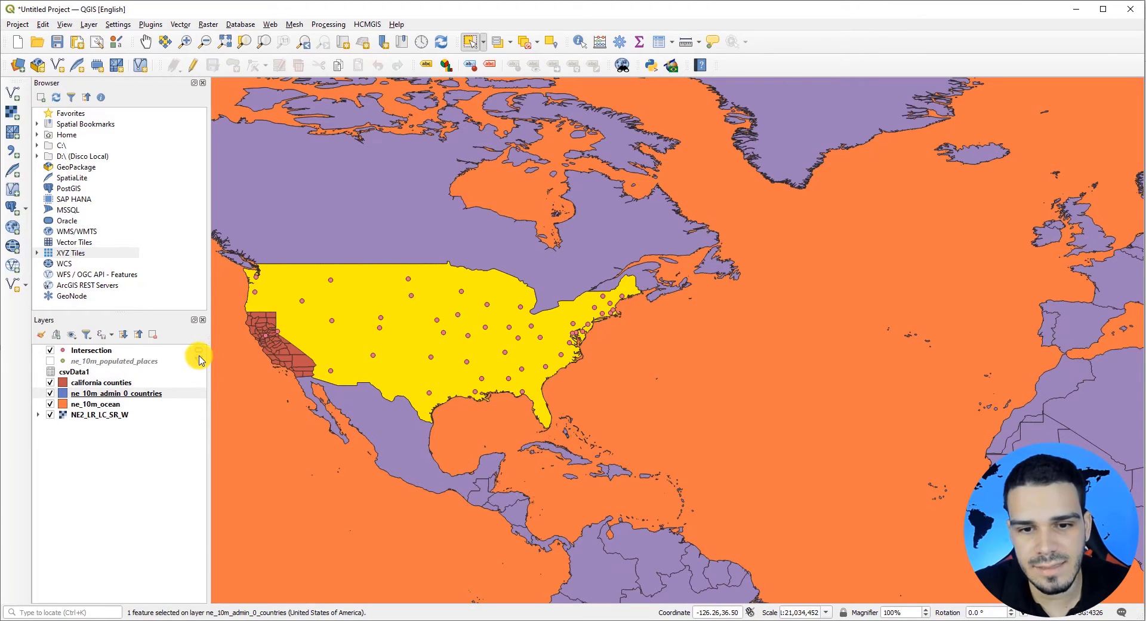
Start exporting the features of the temporary Intersection layer, with ESRI Shapefile as the format
mouse_move(199, 356)
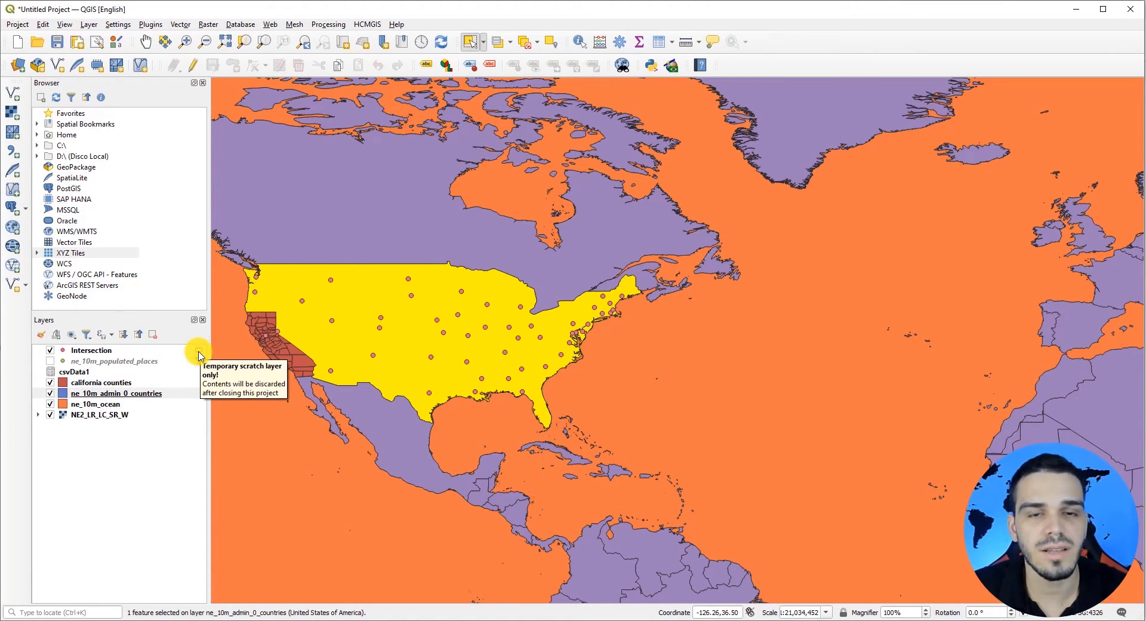
left_click(197, 351)
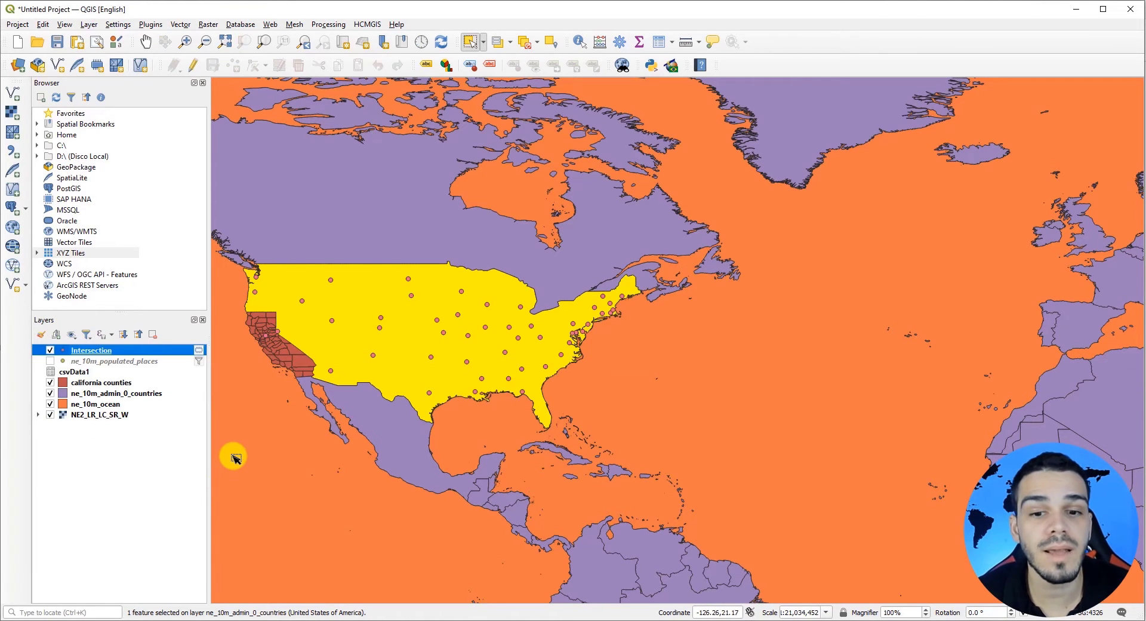
right_click(197, 353)
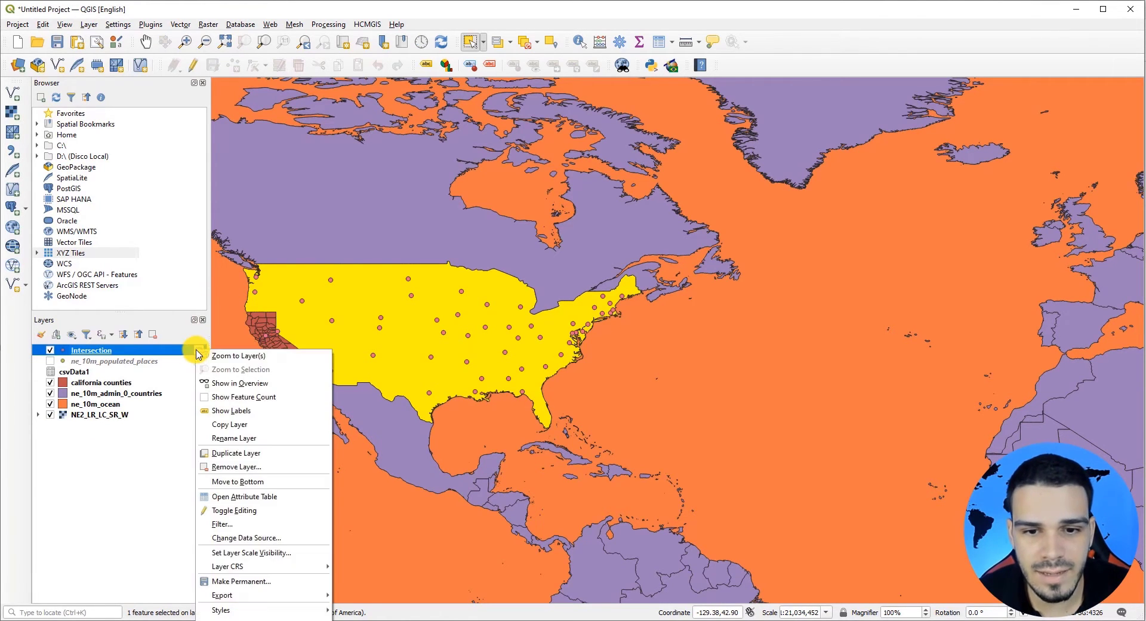
mouse_move(227, 597)
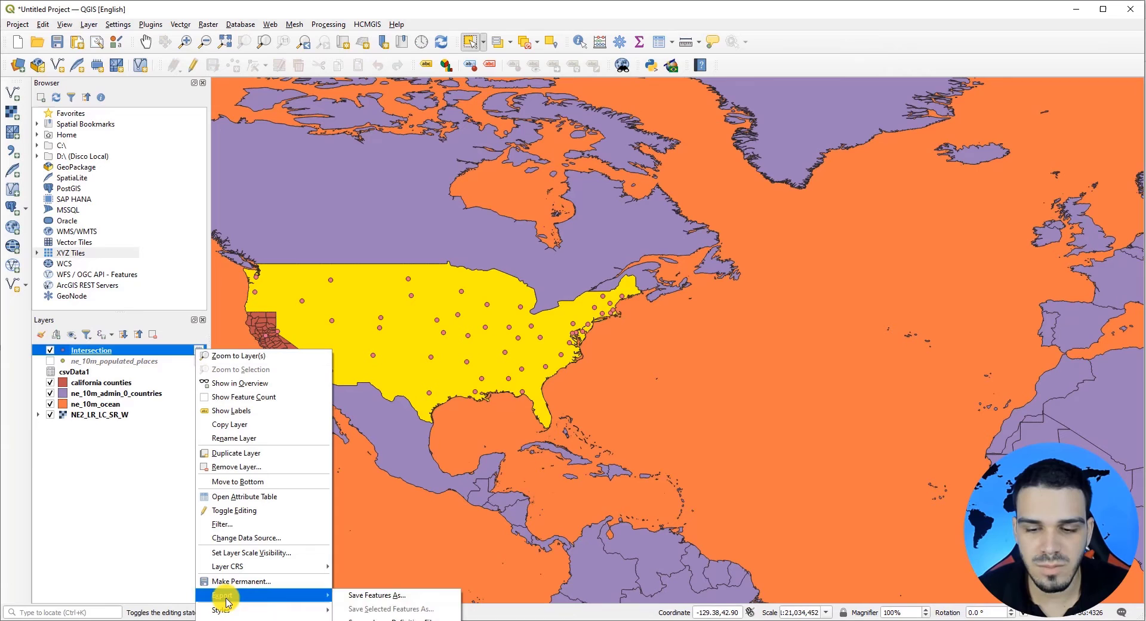
left_click(388, 596)
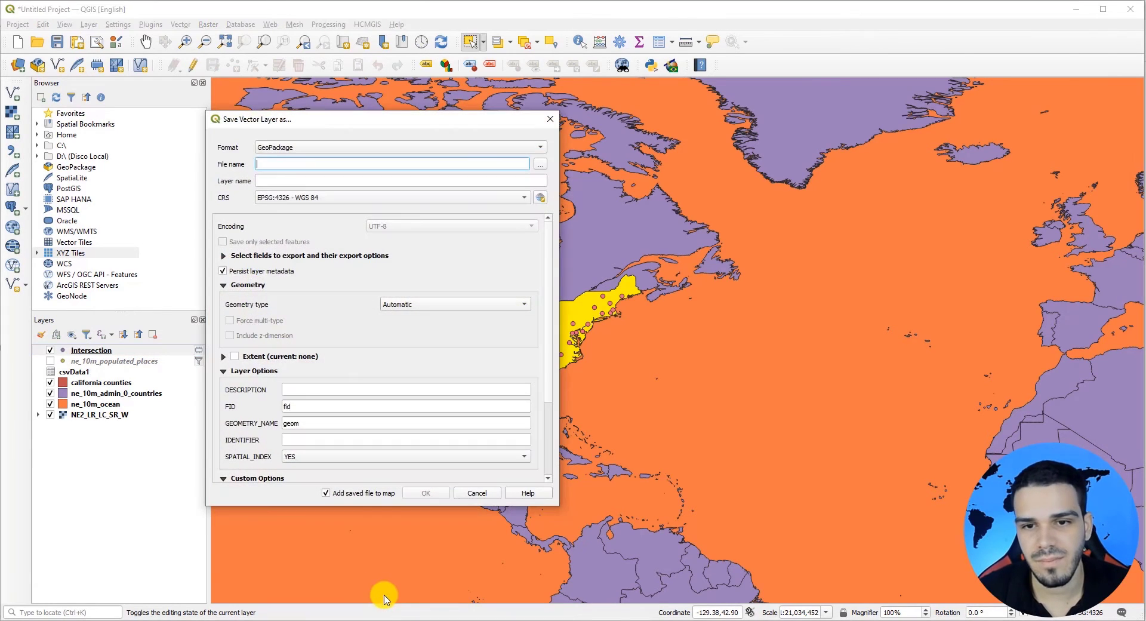
left_click(278, 150)
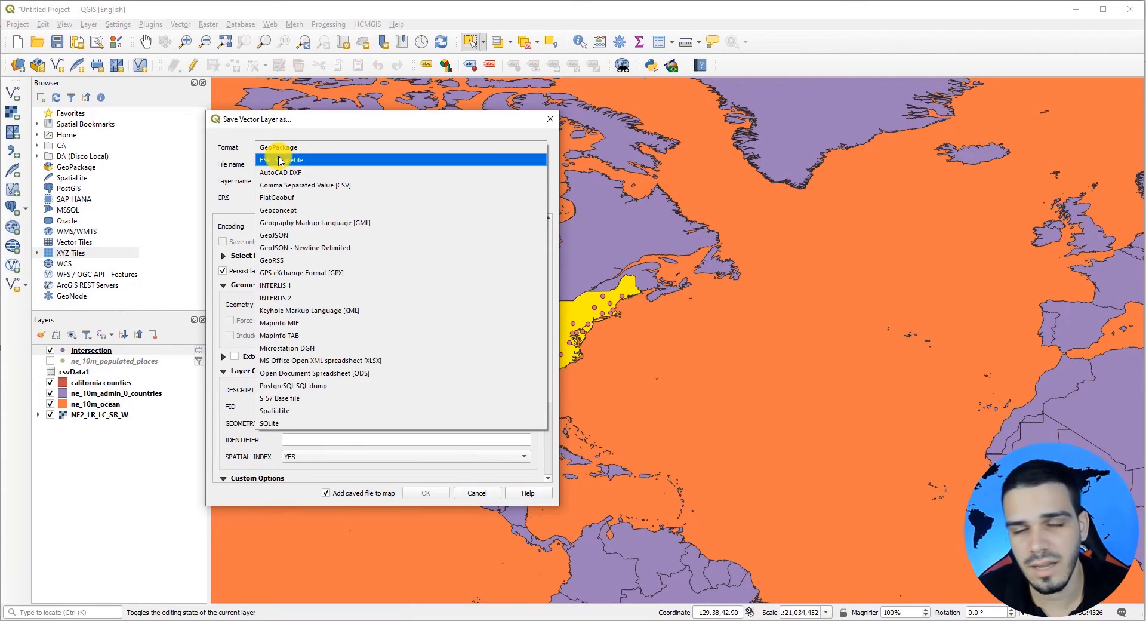
left_click(278, 161)
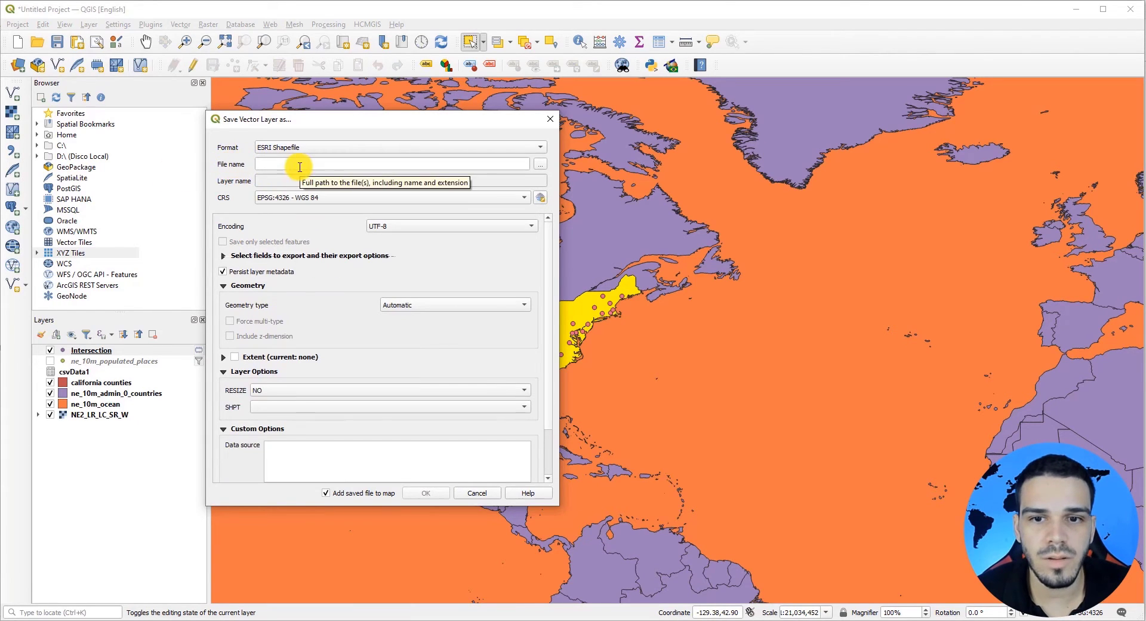
left_click(299, 164)
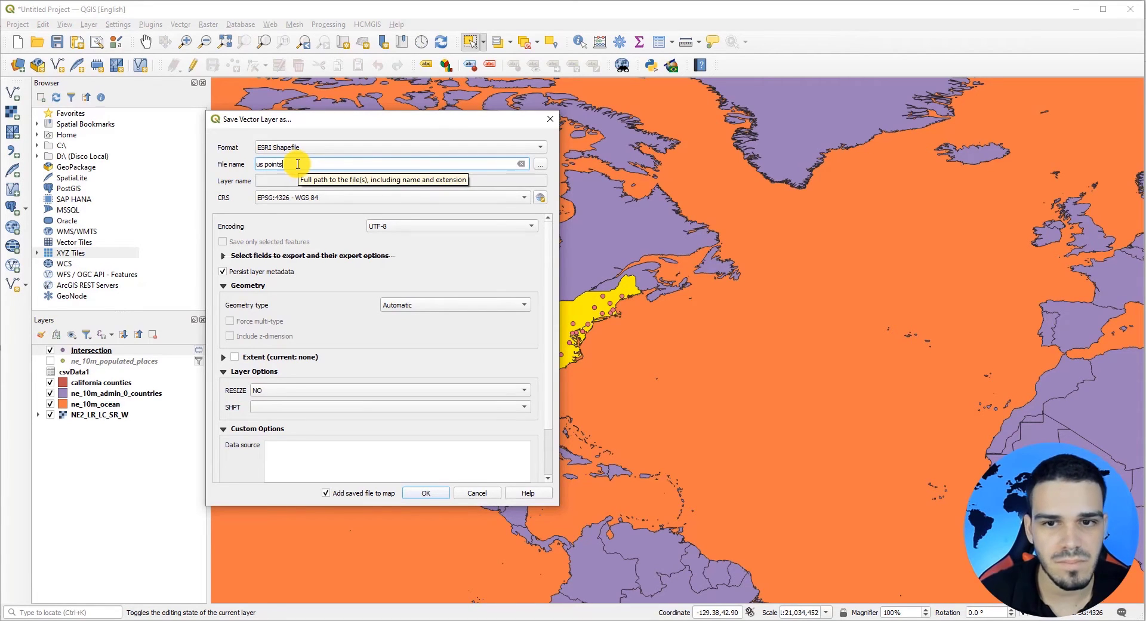
type("us points")
key("ctrl+a")
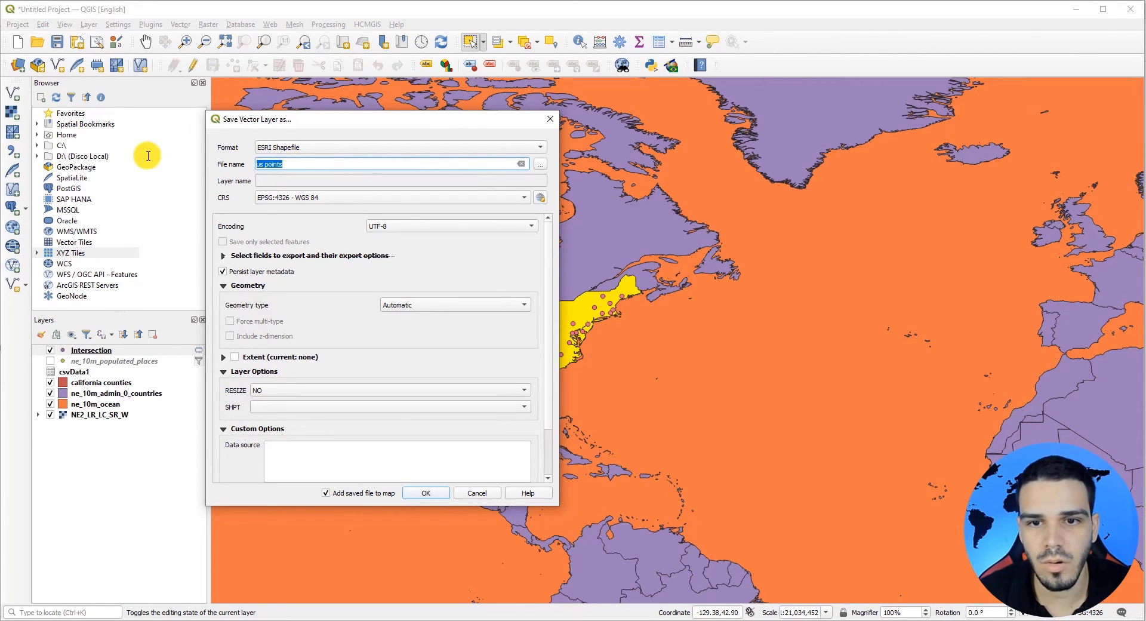
key("BackSpace")
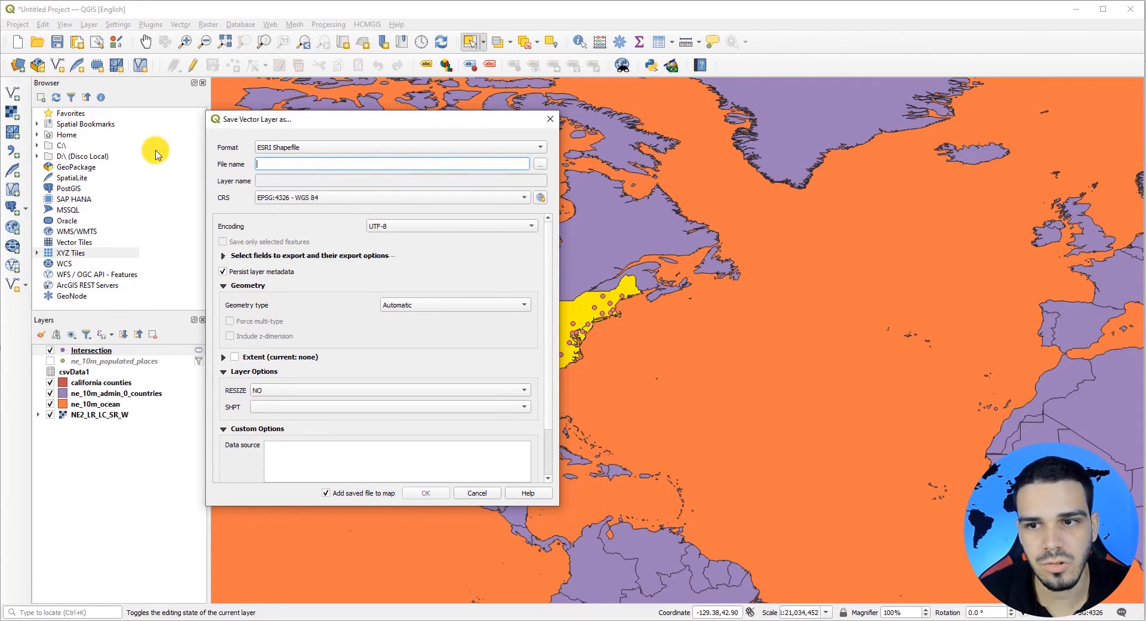
Save the exported layer as "us points" in the drive folder inside California and add it to the map
left_click(539, 168)
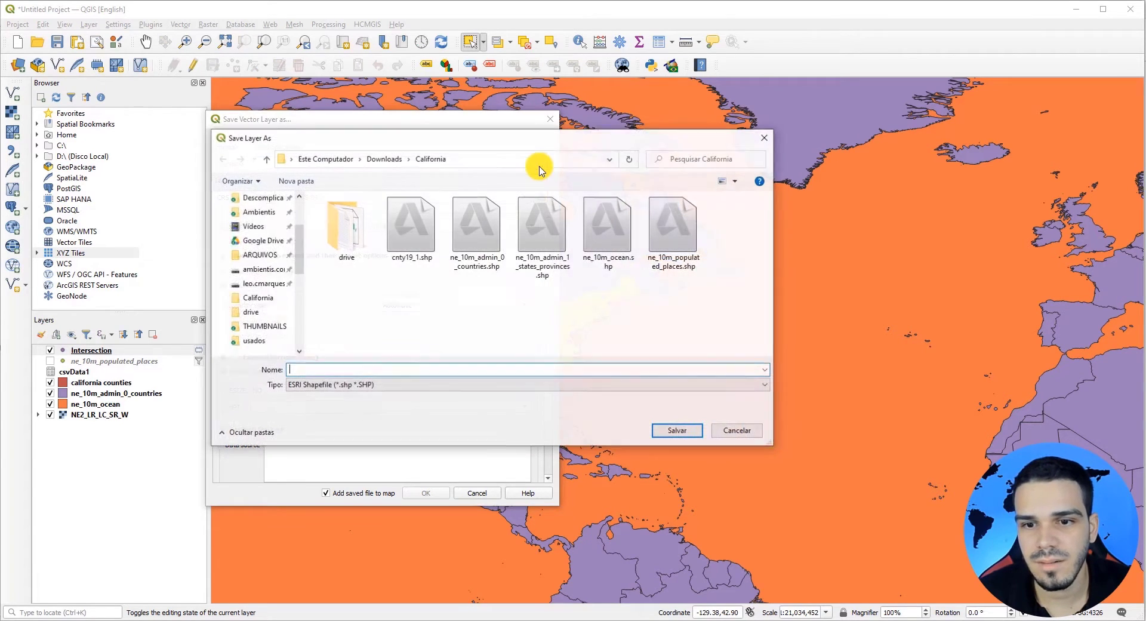
double_click(347, 242)
left_click(330, 368)
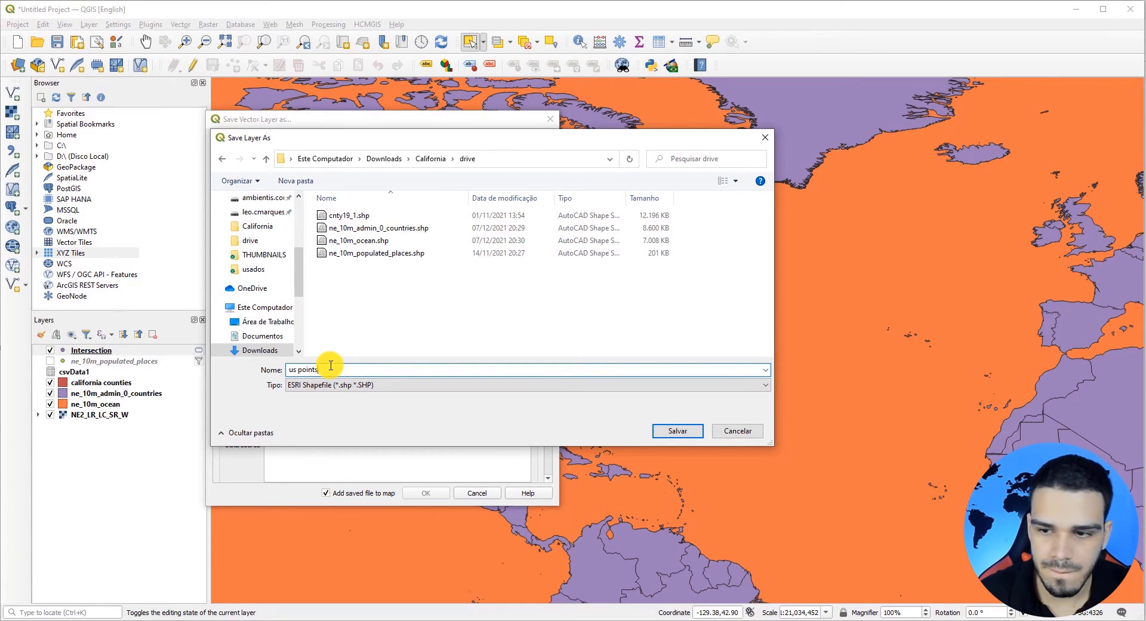
type("us points")
left_click(677, 430)
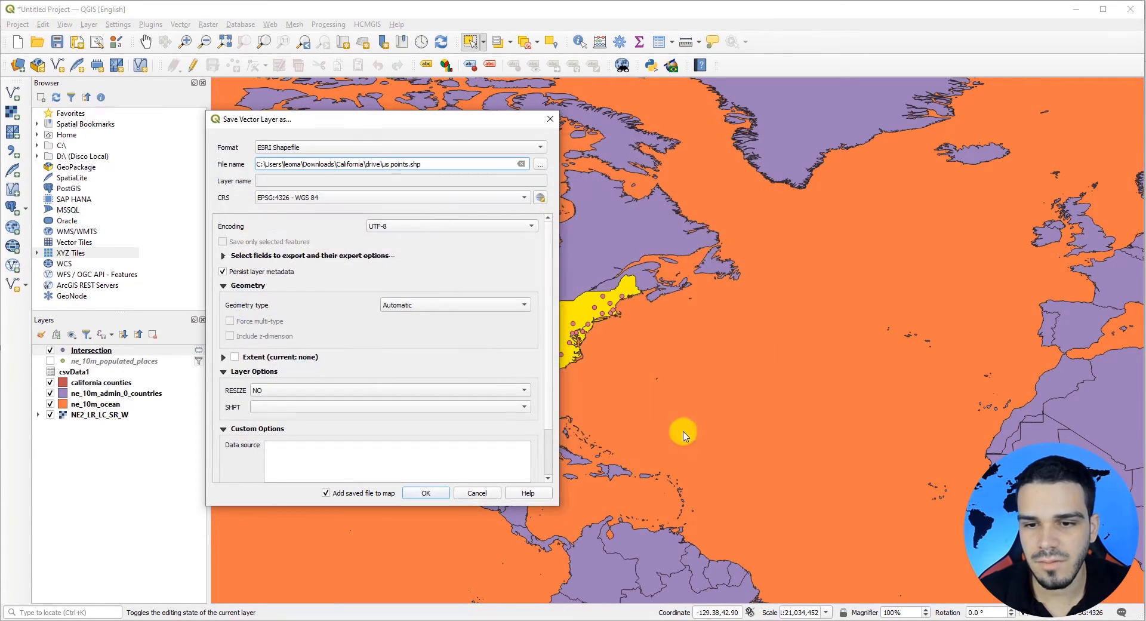
left_click(426, 492)
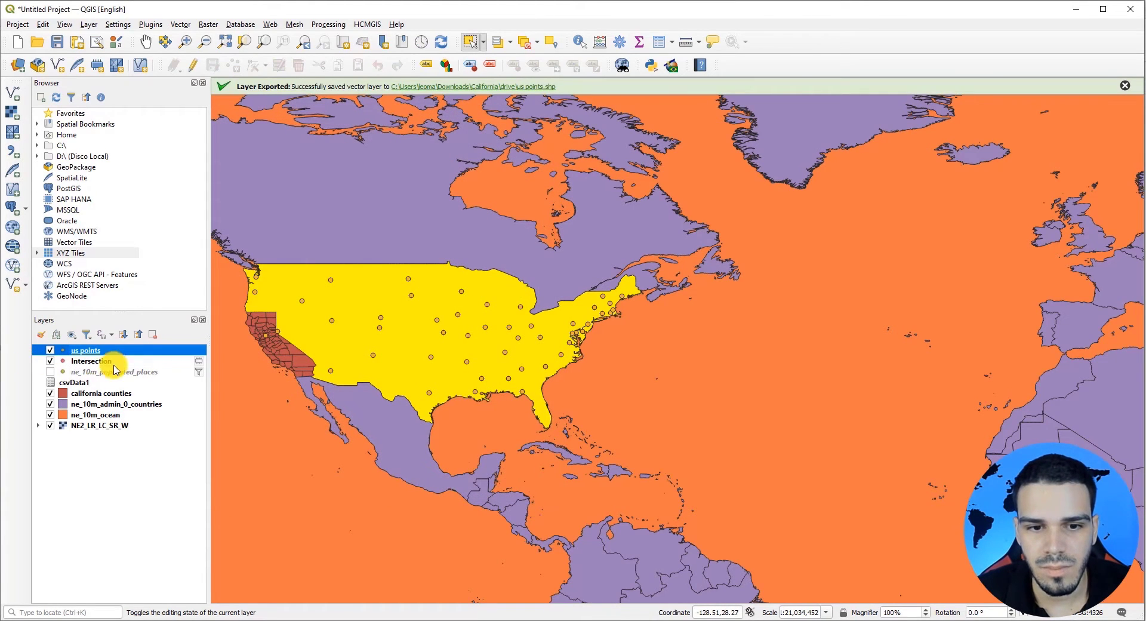
Remove the temporary Intersection layer from the project and deselect the United States polygon
left_click(82, 364)
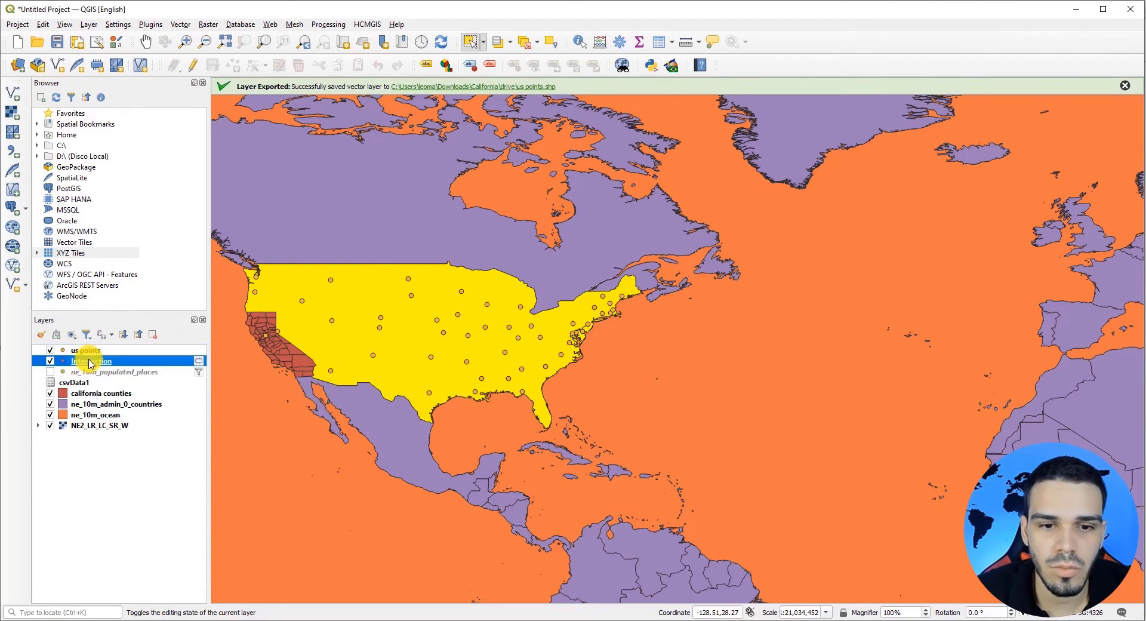
left_click(155, 342)
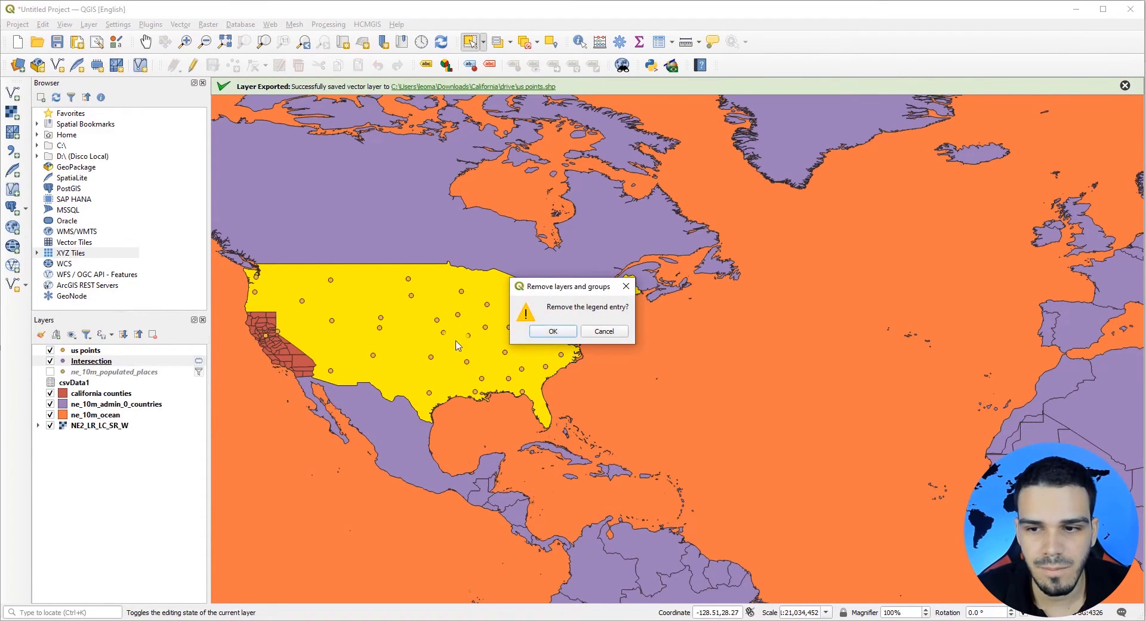
left_click(551, 332)
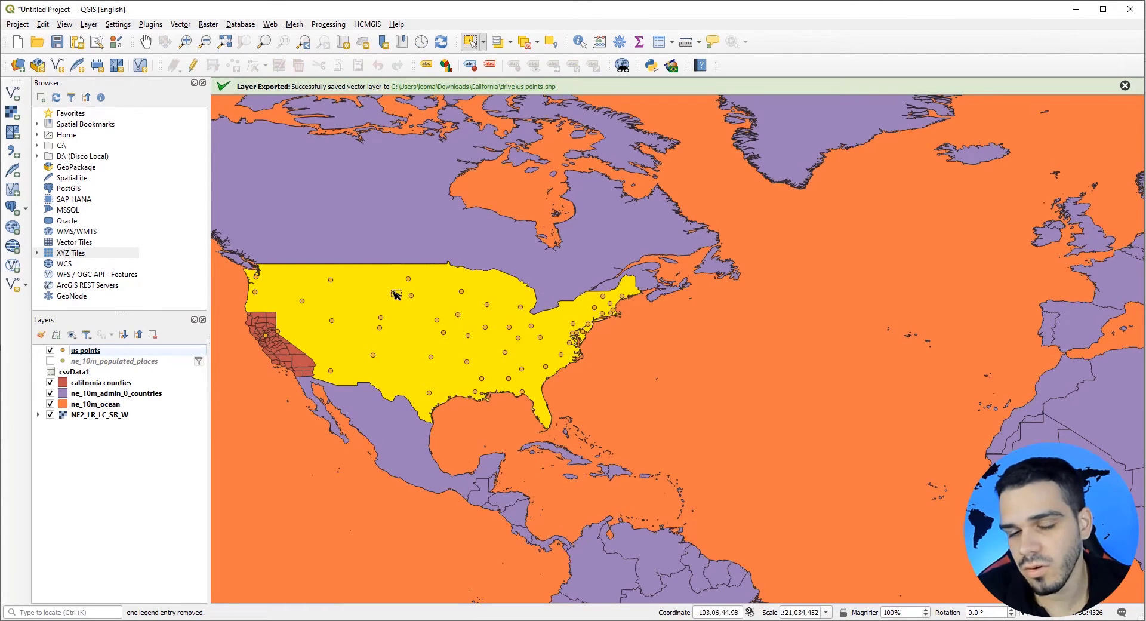
left_click(524, 51)
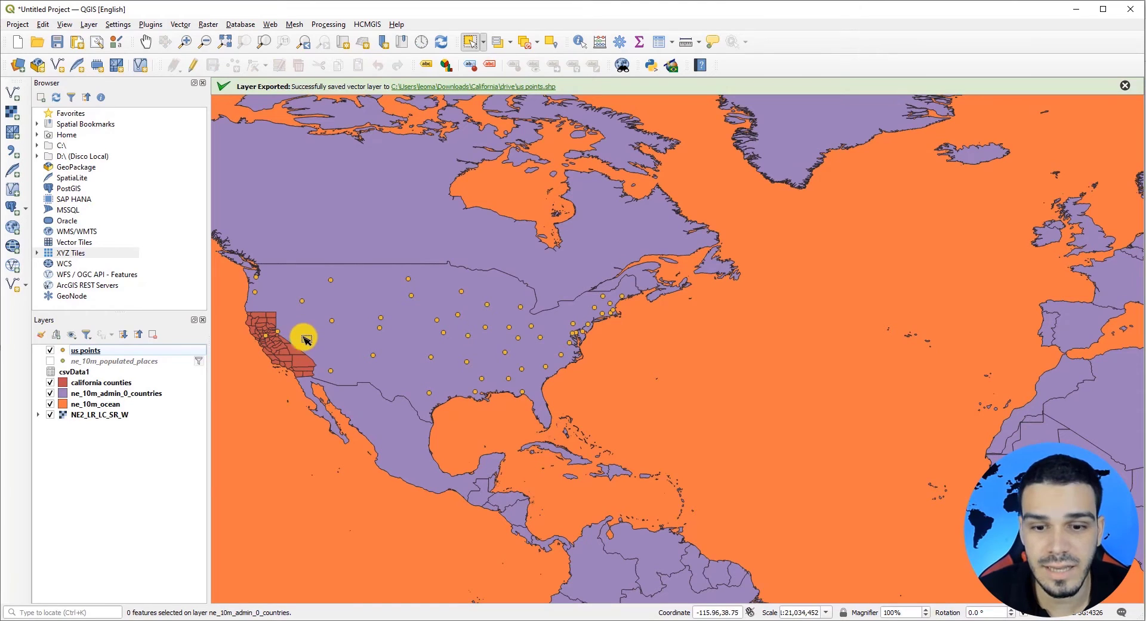
Switch to File Explorer and extract ne_10m_admin_1_states_provinces.zip into the current drive folder
left_click(27, 618)
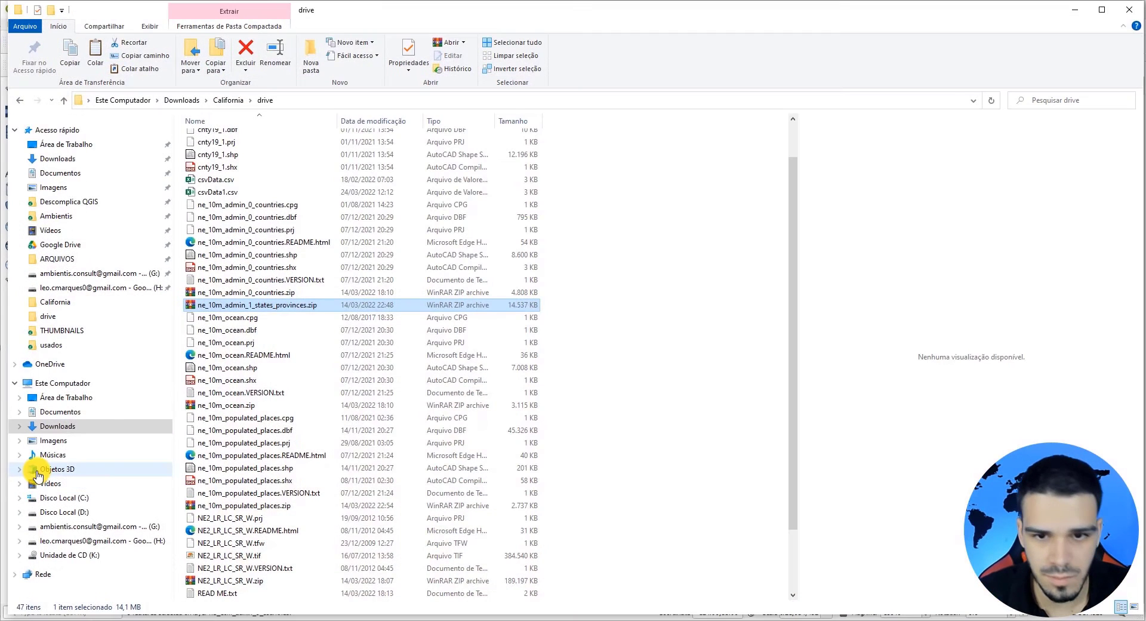
right_click(248, 308)
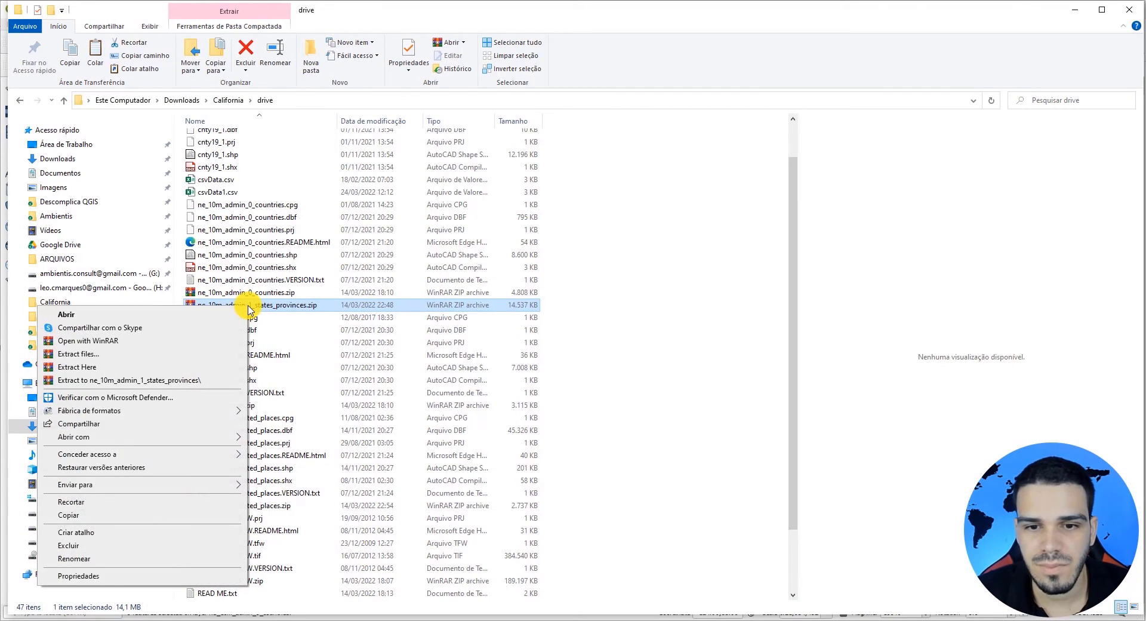
left_click(71, 362)
Add ne_10m_admin_1_states_provinces.shp to the QGIS project and place it beneath the ne_10m_populated_places layer
left_click(283, 356)
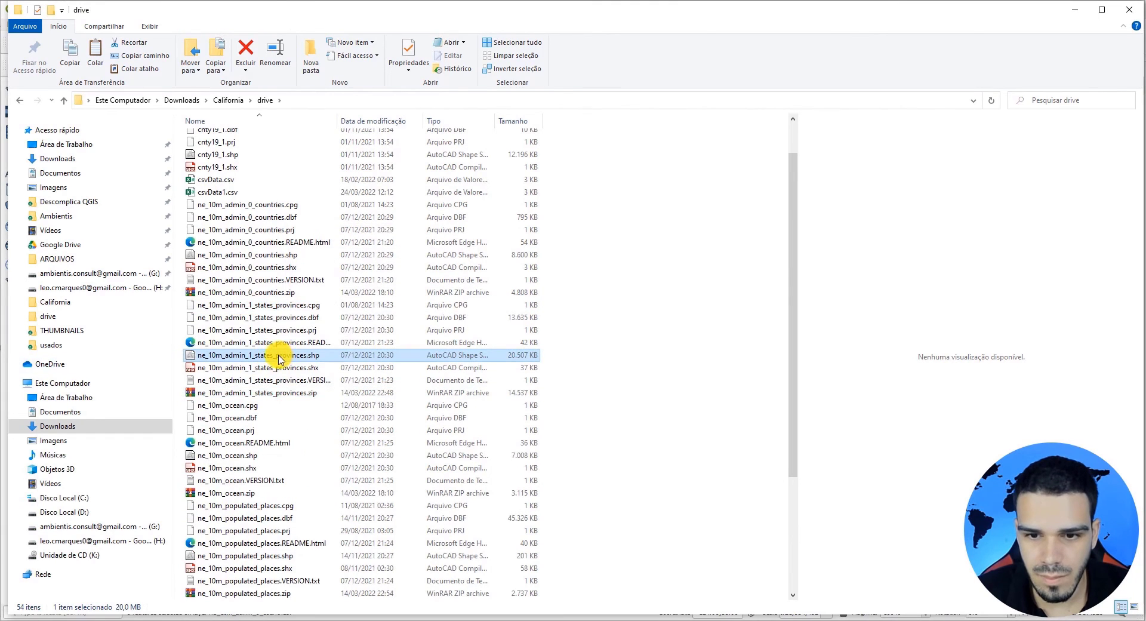
left_click_drag(278, 358, 319, 439)
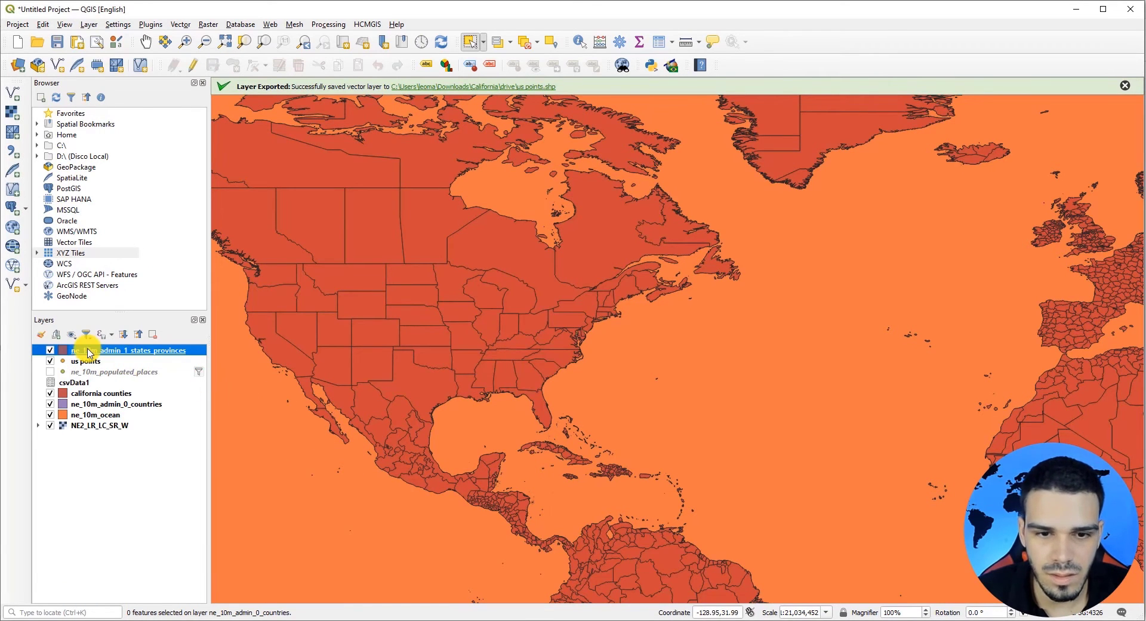
left_click_drag(88, 353, 92, 375)
left_click(137, 444)
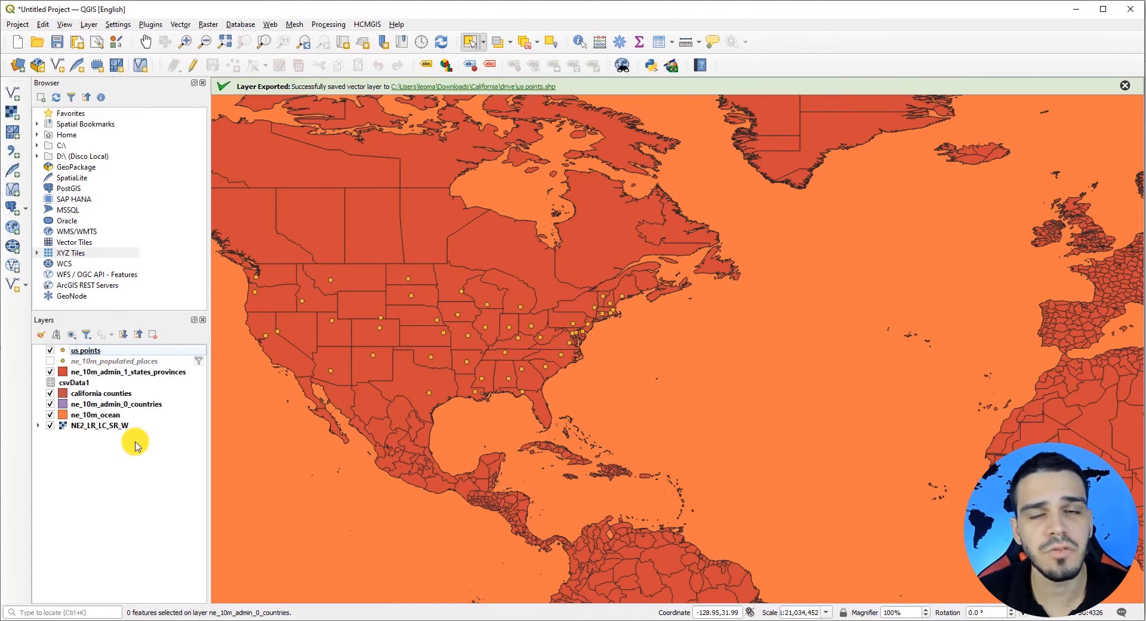
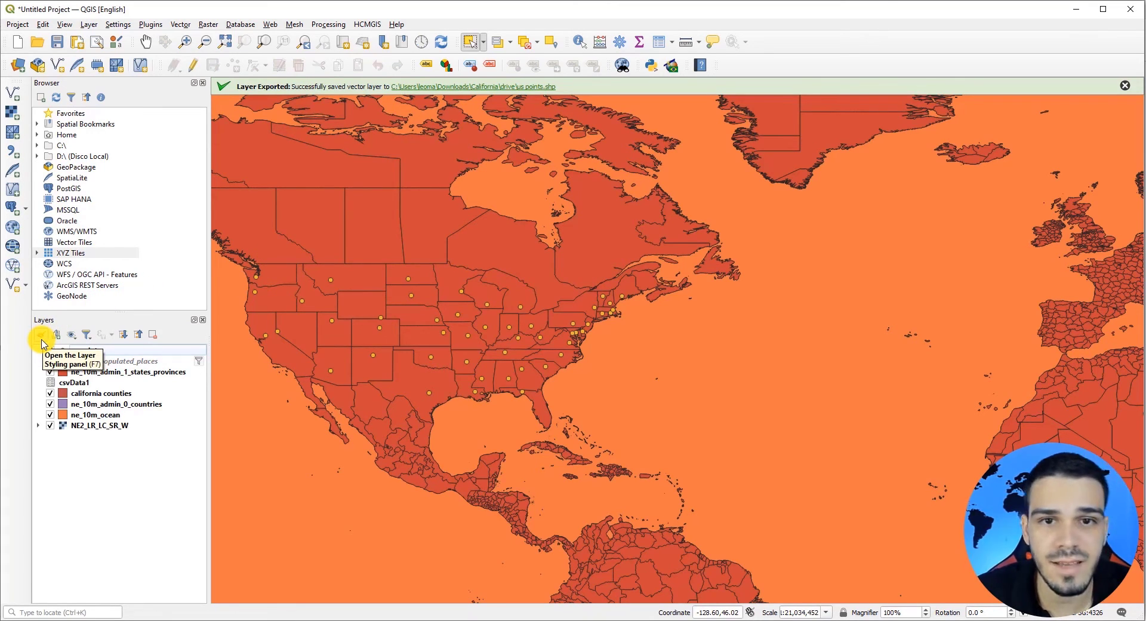
Open the layer styling settings for the ne_10m_ocean layer
left_click(41, 336)
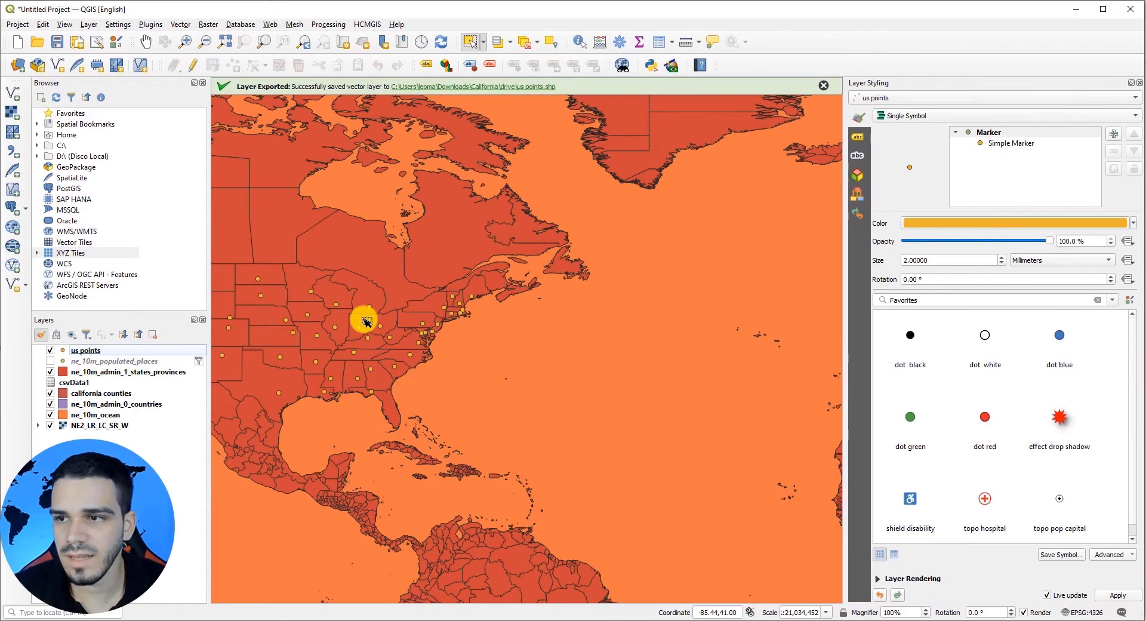
left_click(84, 415)
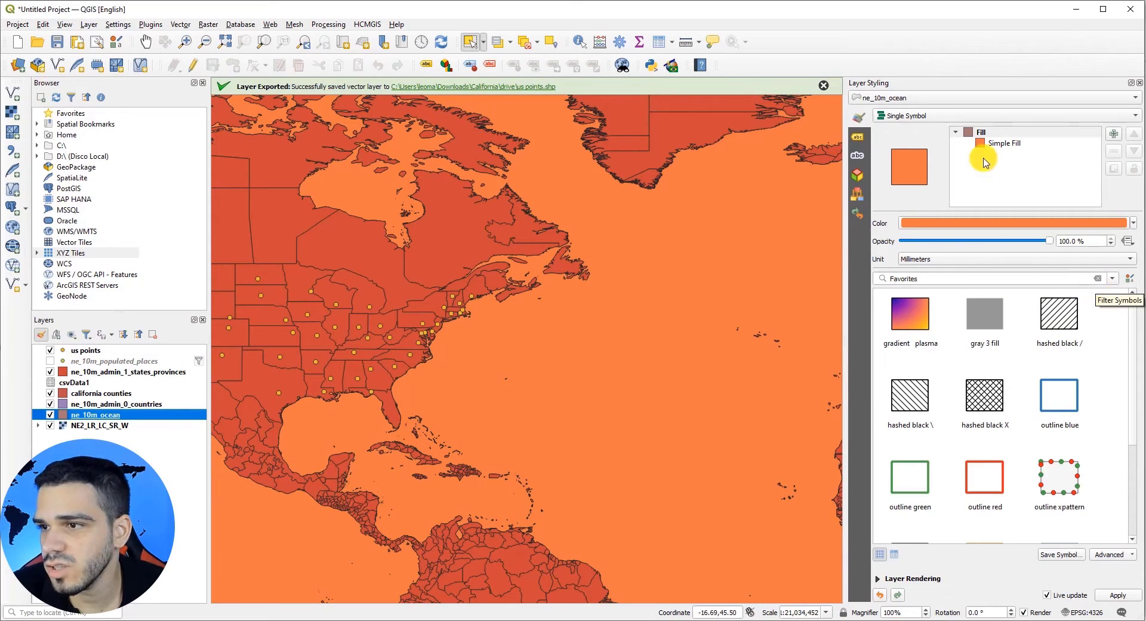
Try a light pink fill color (#e7b7e3) on the ne_10m_ocean layer
left_click(969, 226)
left_click_drag(1058, 196, 929, 171)
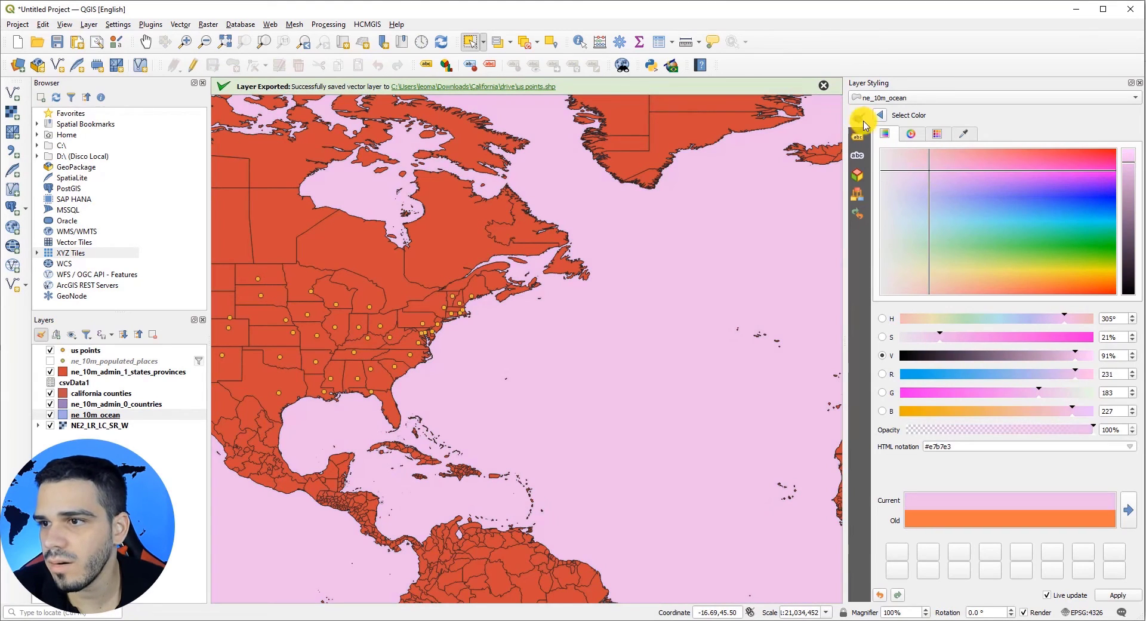
left_click(880, 115)
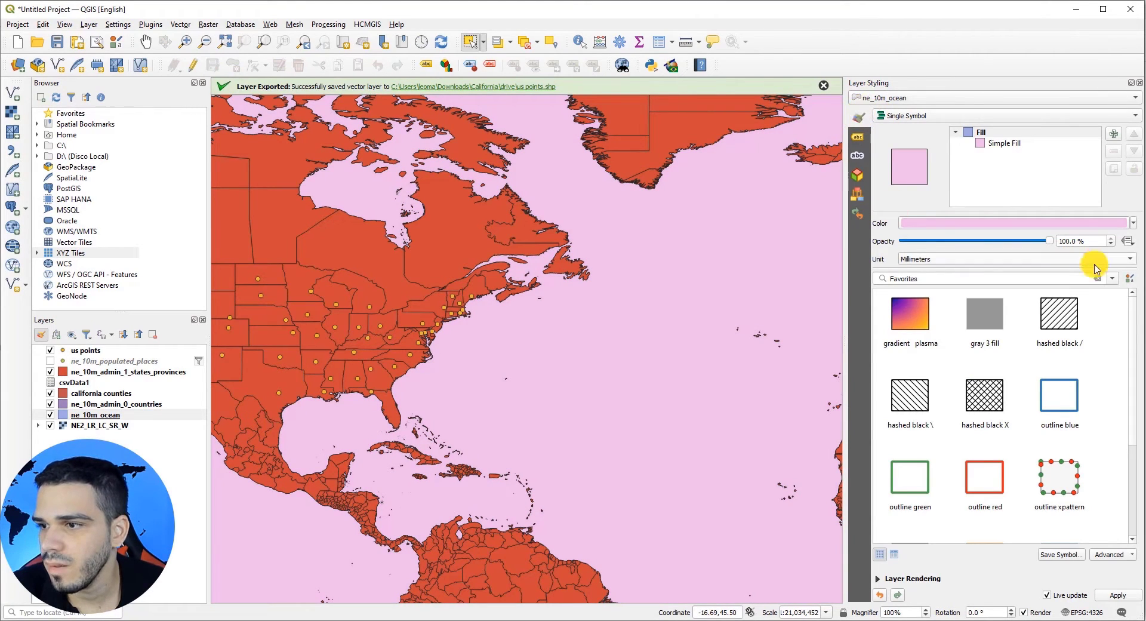
Apply the topo water preset from All Symbols to the ne_10m_ocean layer
left_click(1112, 279)
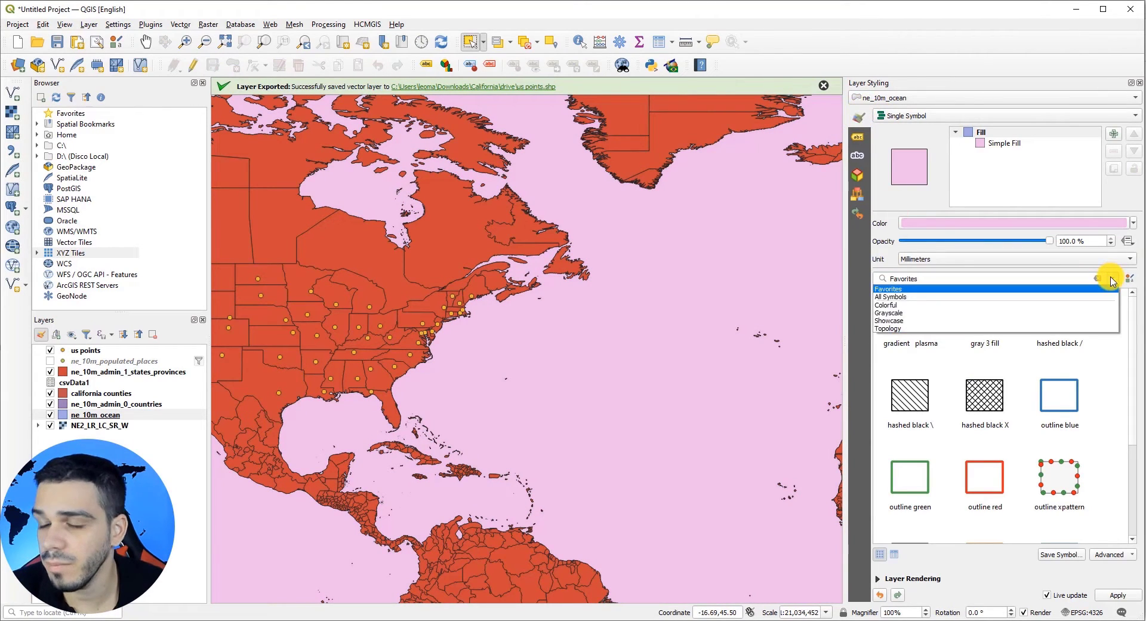
left_click(890, 301)
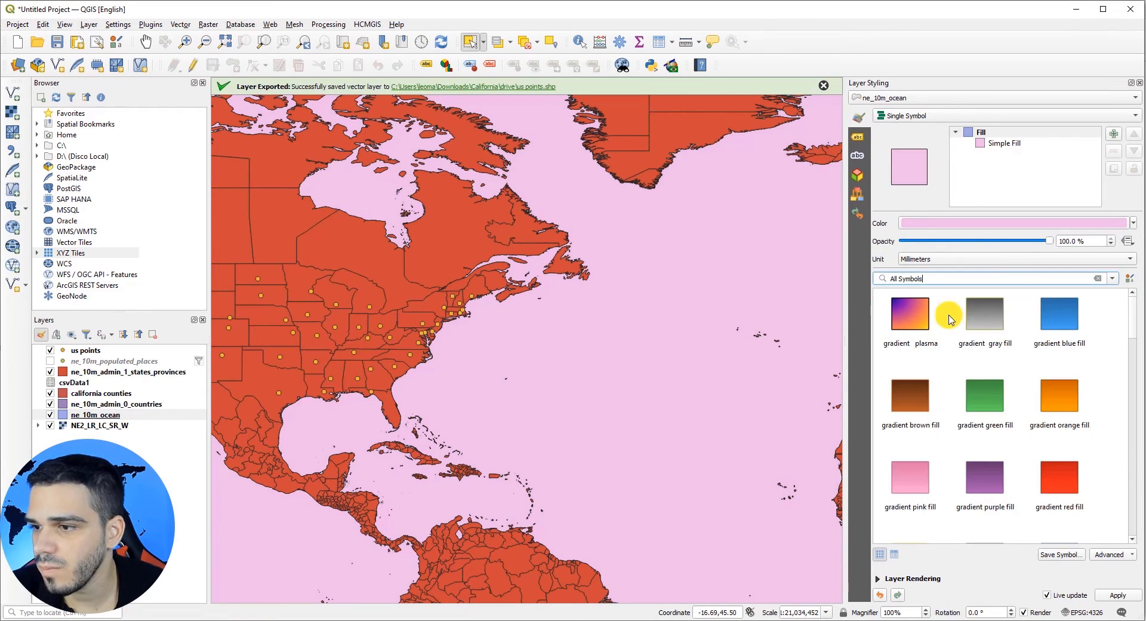
left_click_drag(1133, 326, 1128, 529)
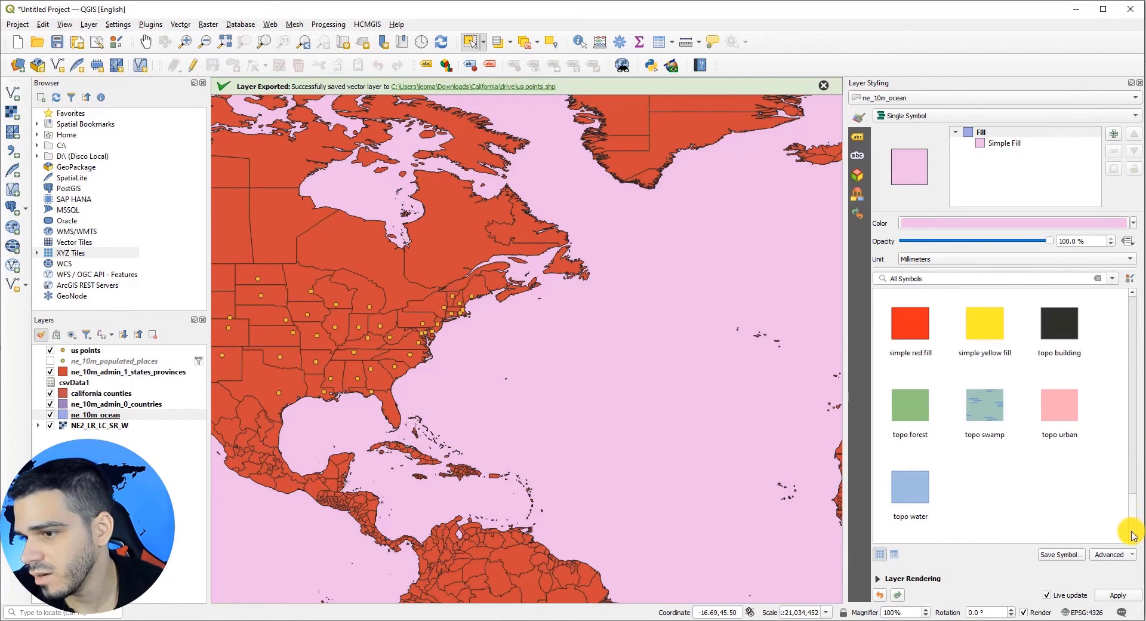
left_click(911, 496)
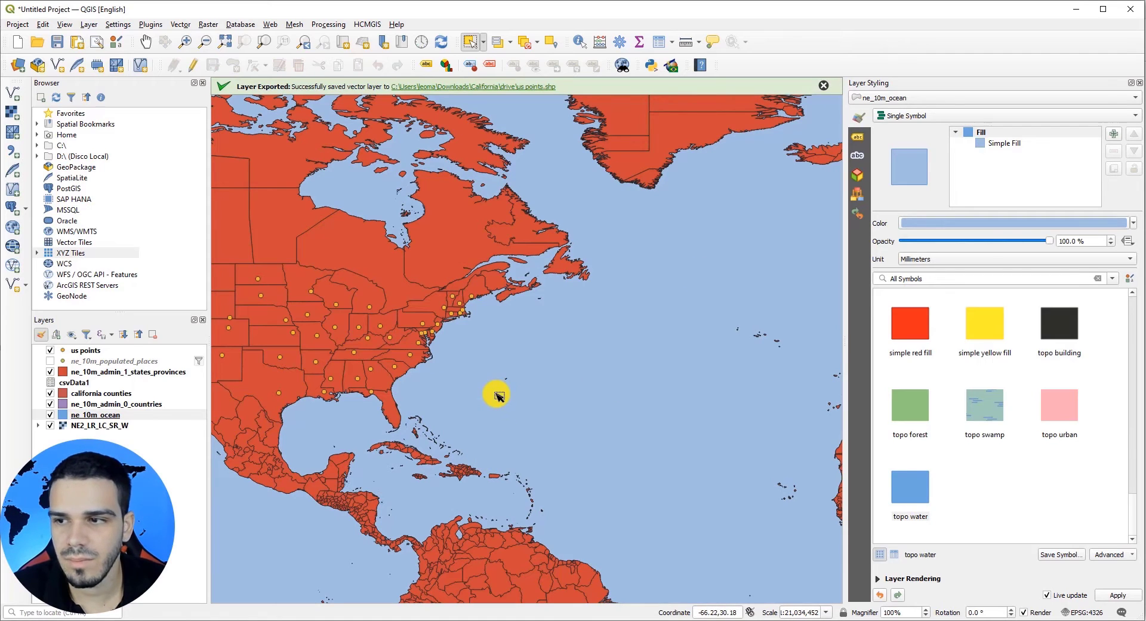
Select ne_10m_admin_0_countries for styling, hide the states_provinces and california counties layers, and consult the finished map in Layout 1.pdf
left_click(117, 403)
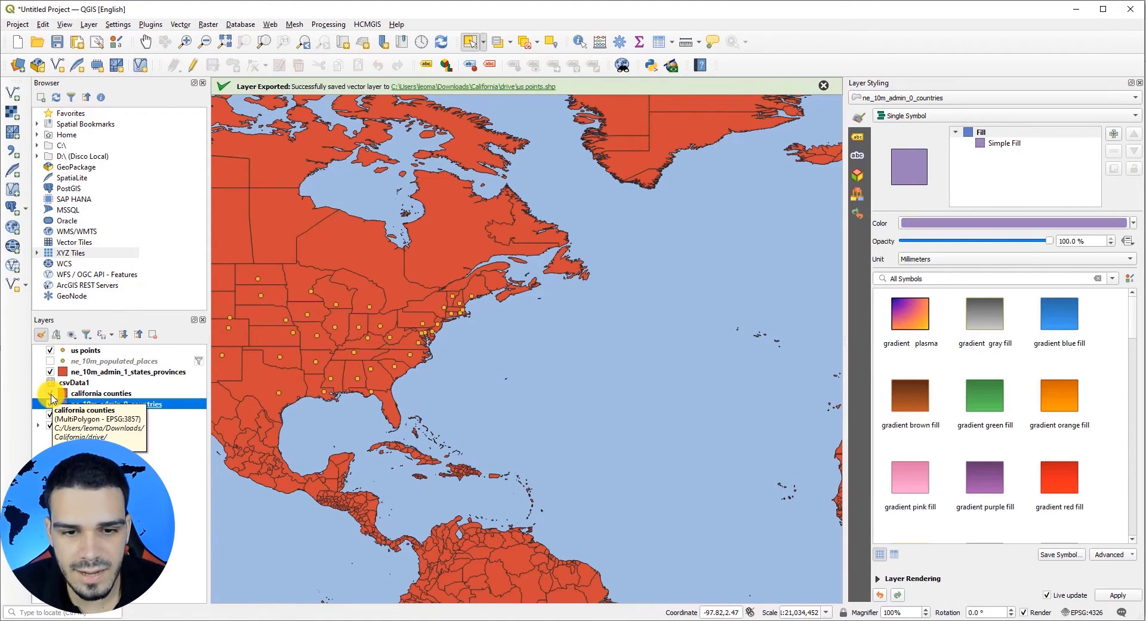
left_click(50, 371)
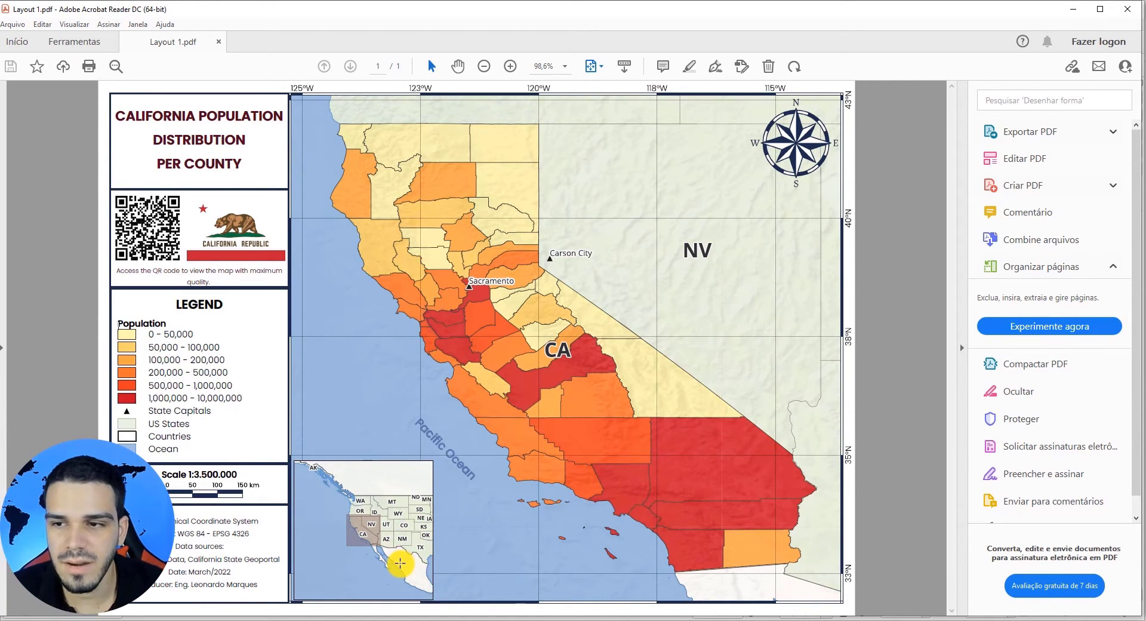
mouse_move(160, 620)
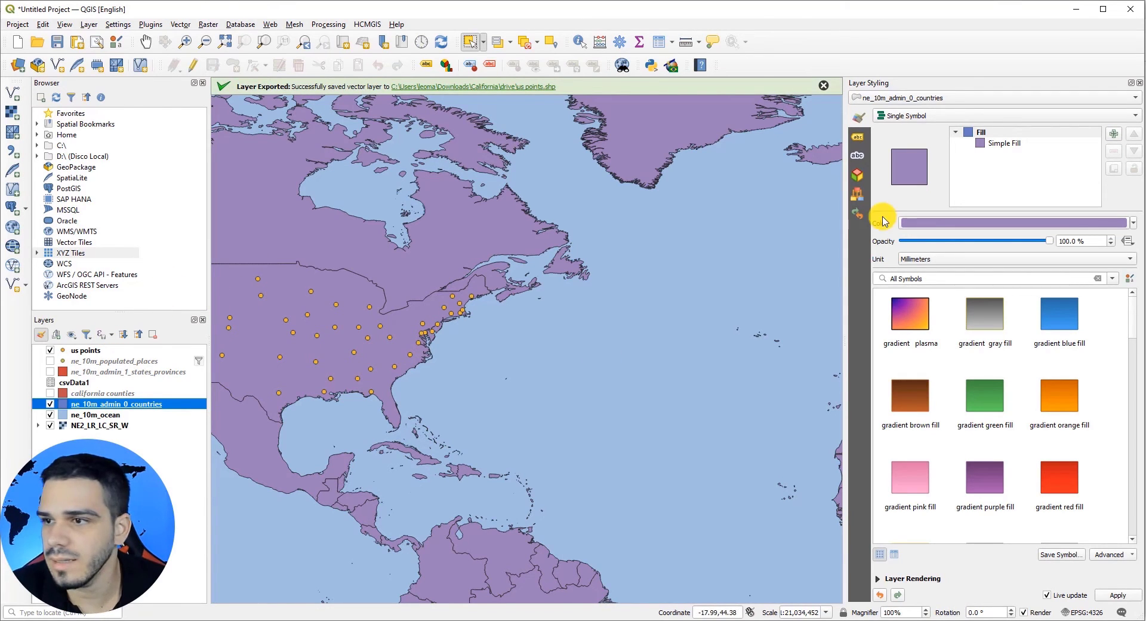
Open the color sampler for the countries layer's fill and arrange Layout 1.pdf side by side with QGIS
left_click(982, 223)
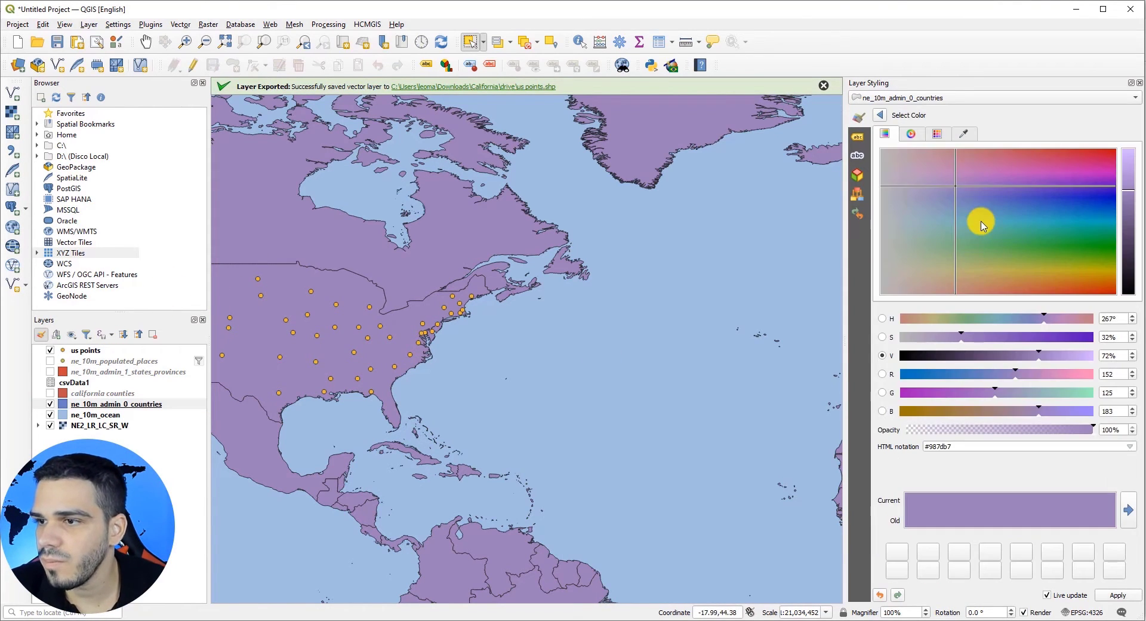
left_click(964, 135)
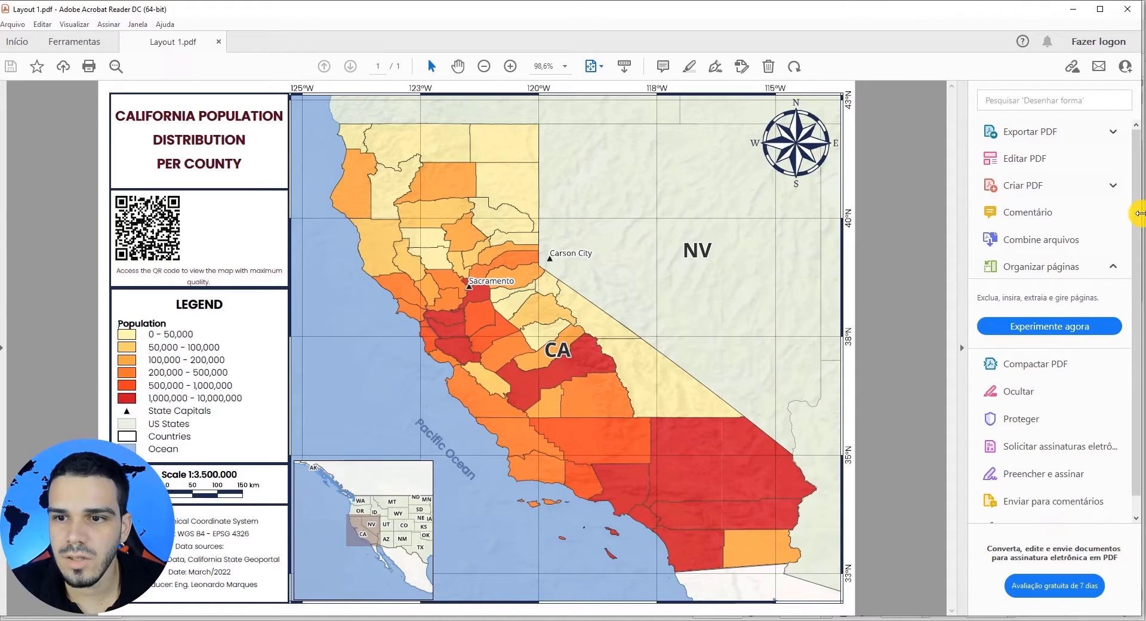
left_click_drag(1141, 212, 696, 267)
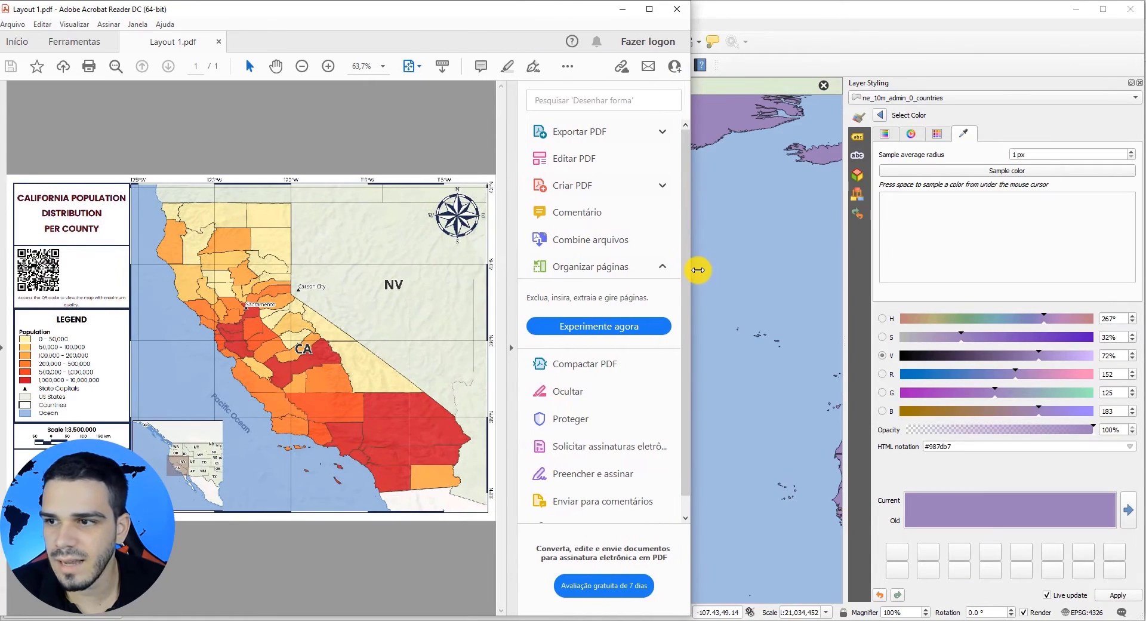
left_click(755, 9)
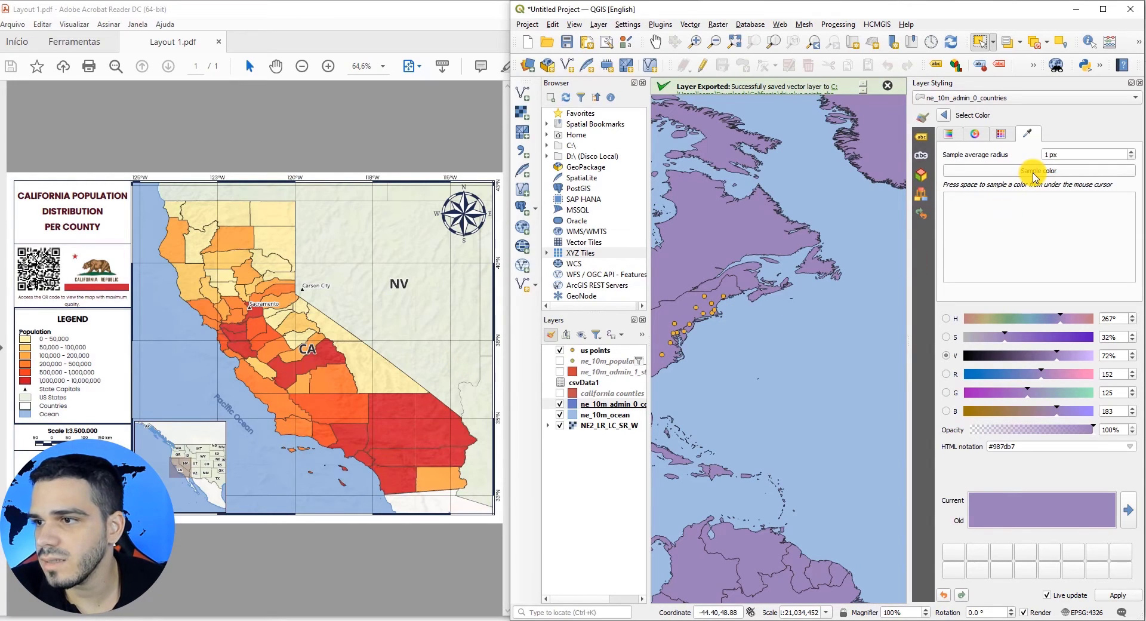
Set the countries fill to off-white #f6f8f2 by sampling the land color in the PDF's inset map
left_click(1035, 173)
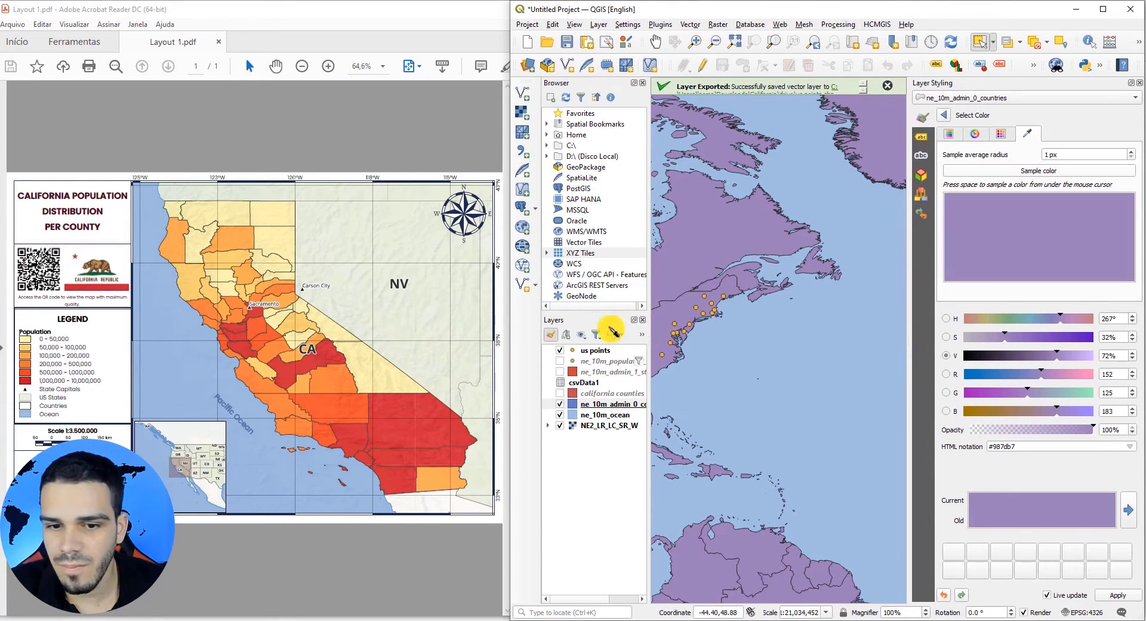
left_click(189, 434)
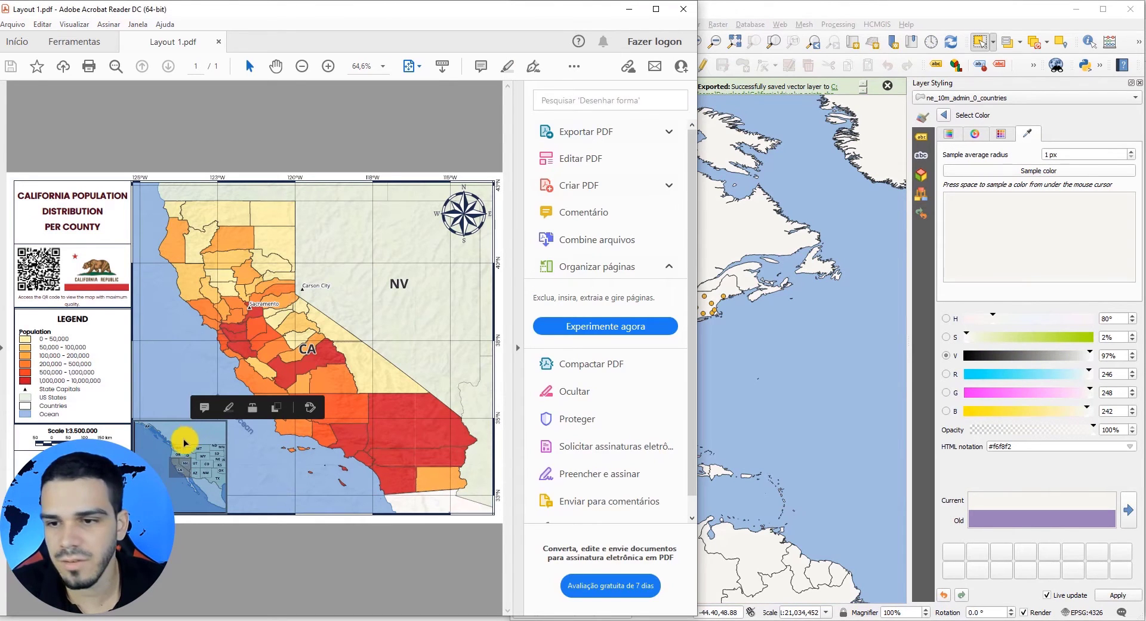
left_click(809, 11)
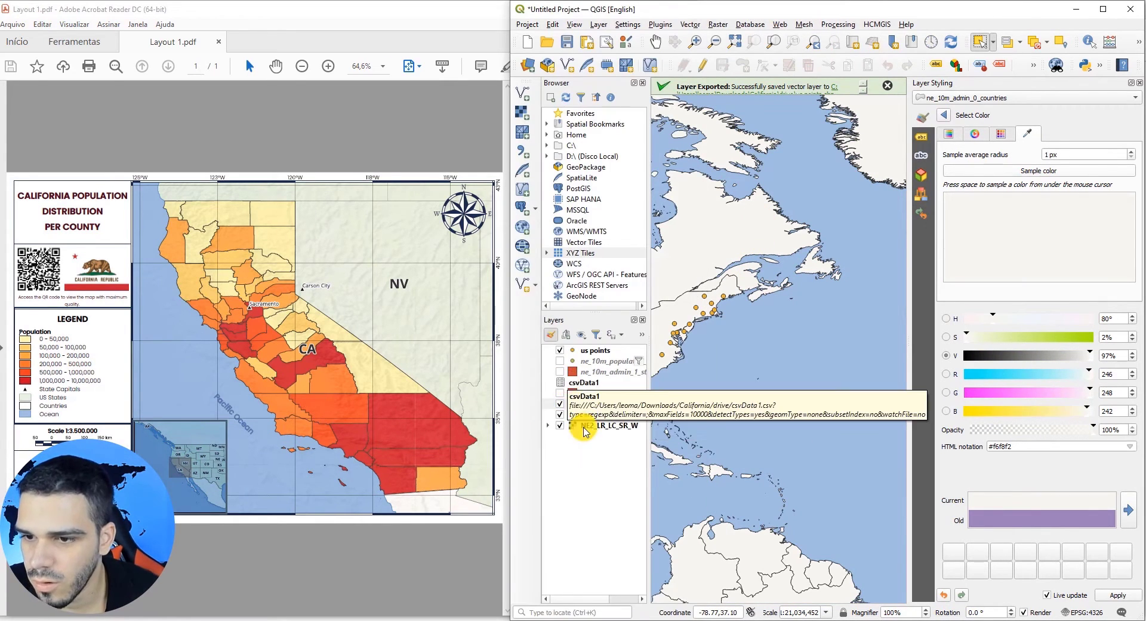
Show ne_10m_admin_1_states_provinces and set its fill to pale green #e8f3dd, sampled from Nevada in the PDF map
left_click(559, 371)
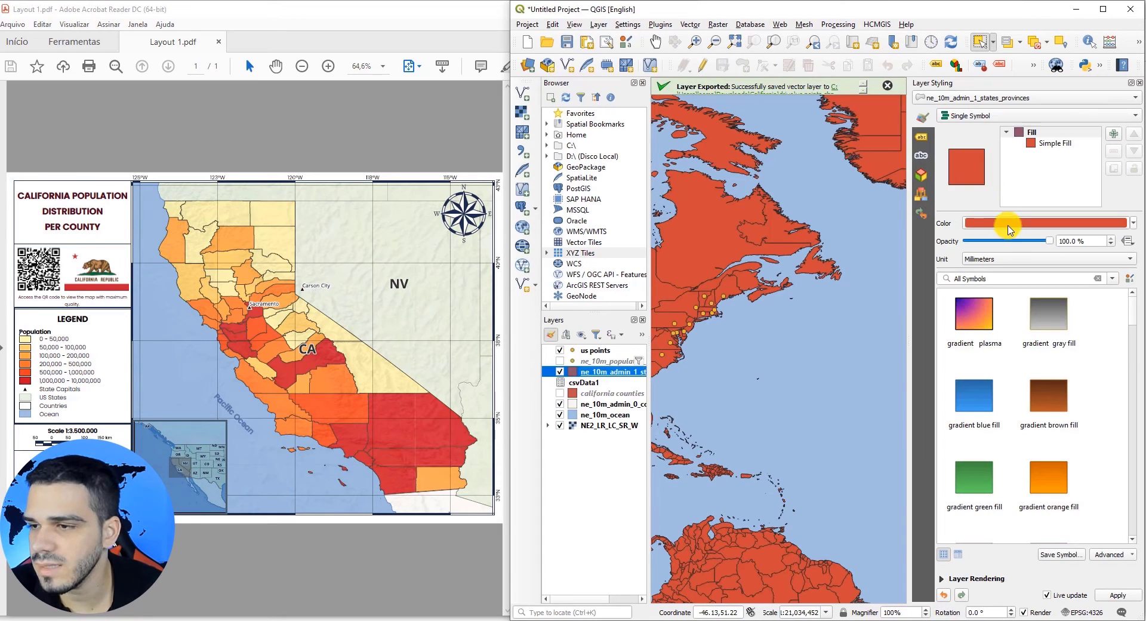
left_click(1007, 226)
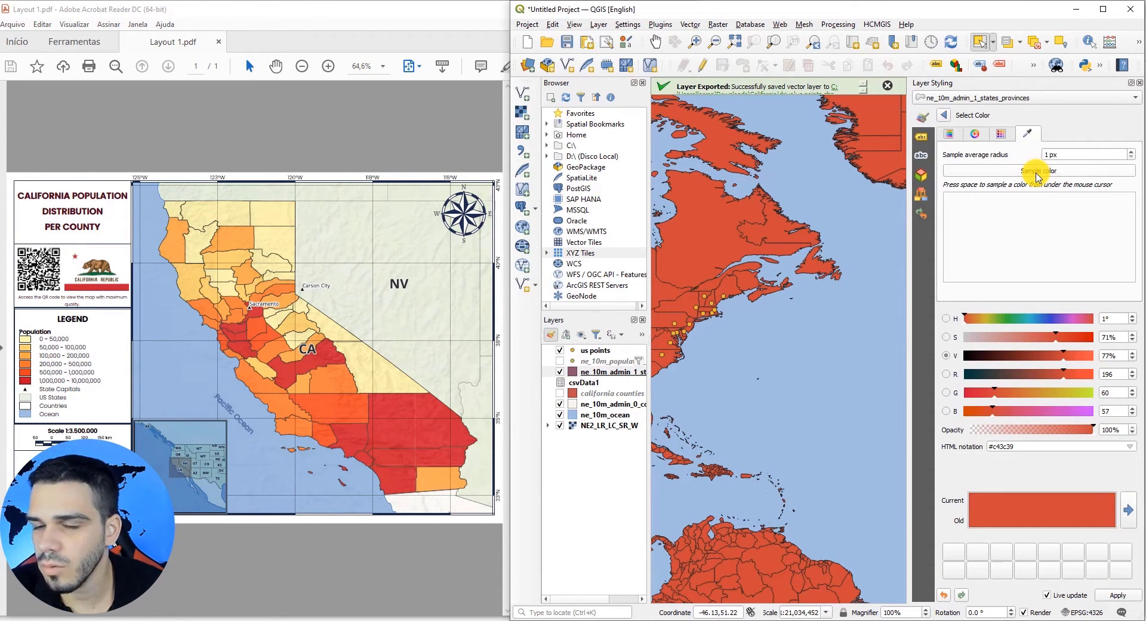
left_click(1037, 172)
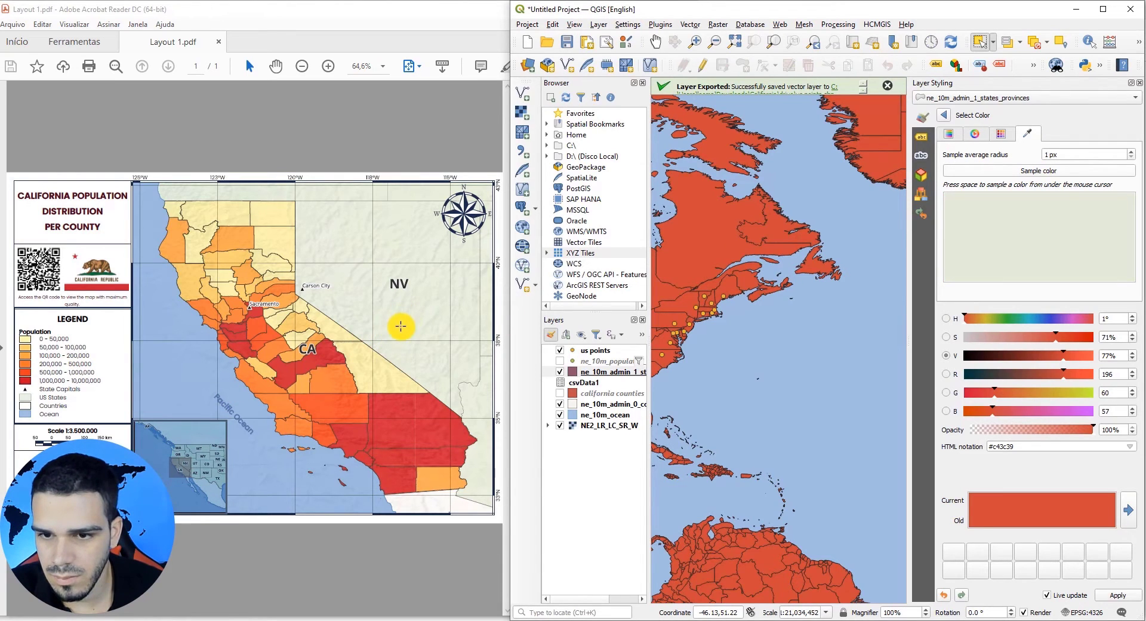
left_click(400, 326)
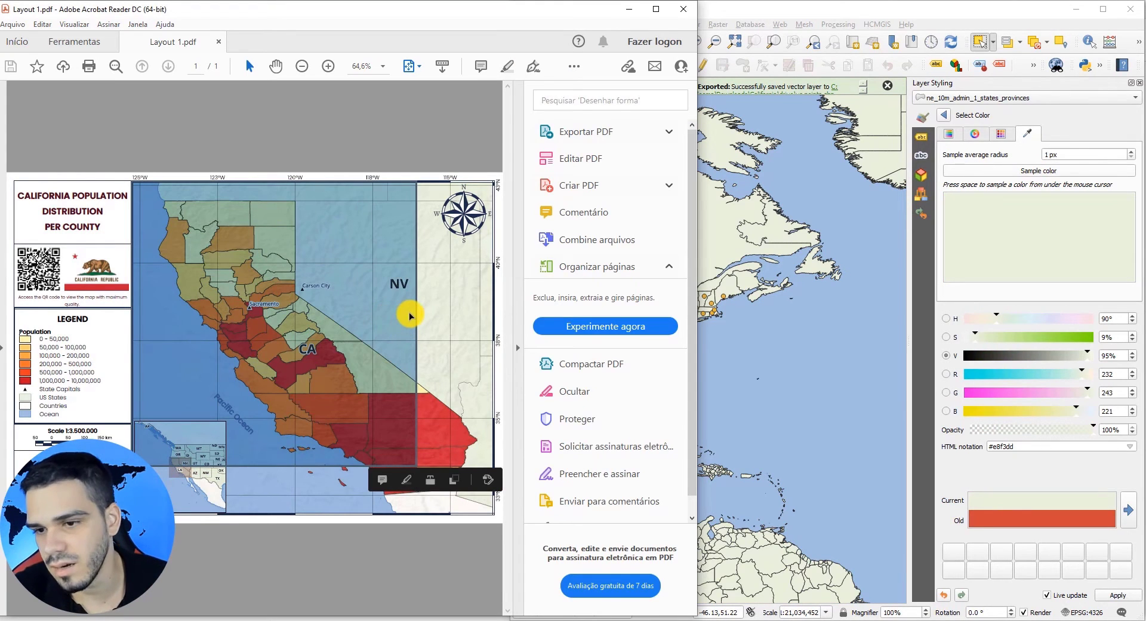
Widen the QGIS window and apply the topo pop village symbol to the us points layer
left_click(713, 343)
left_click_drag(510, 353, 2, 360)
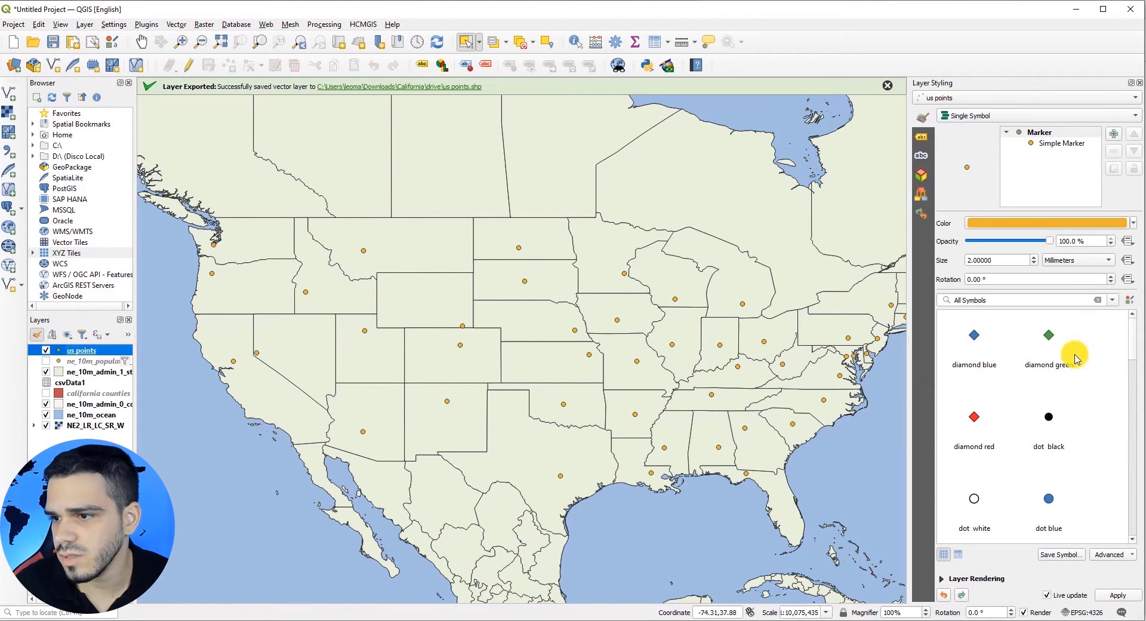
left_click_drag(913, 366, 884, 387)
left_click_drag(1130, 333, 1118, 501)
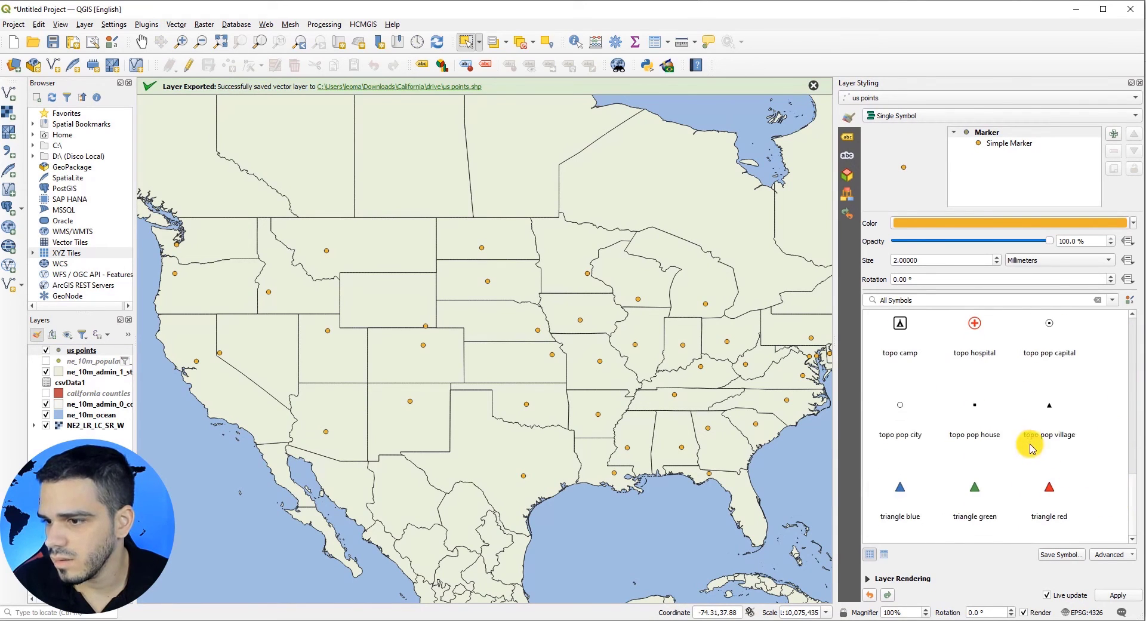
left_click(1048, 412)
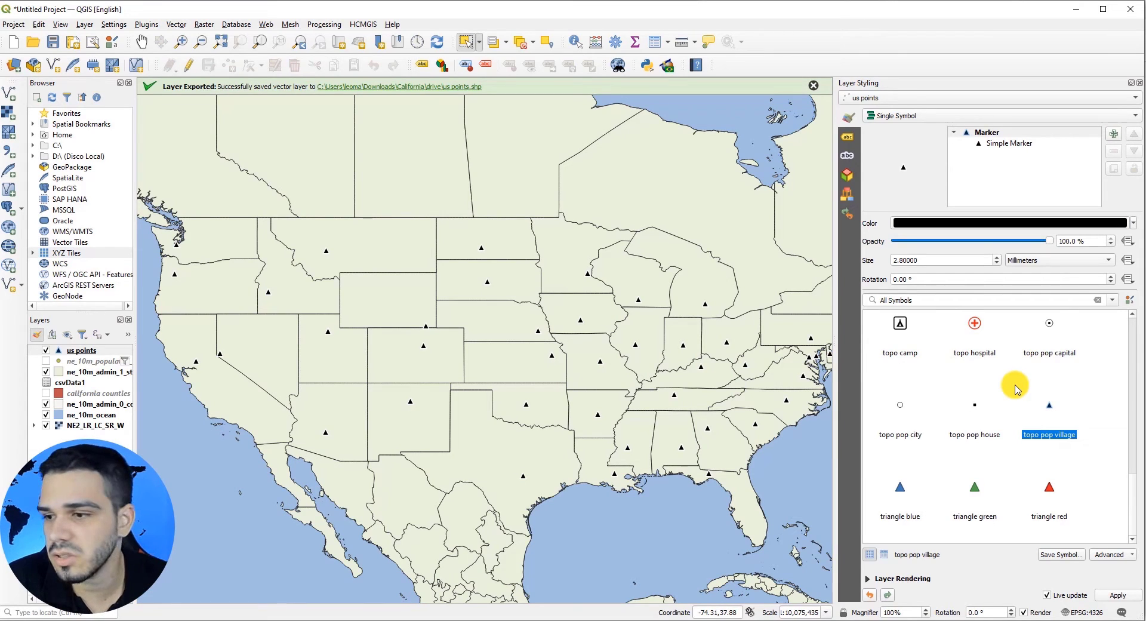
Set the us points marker size to 3.2 mm
left_click(996, 257)
left_click(997, 257)
left_click(997, 257)
left_click(996, 257)
left_click(997, 257)
left_click(997, 258)
left_click(997, 257)
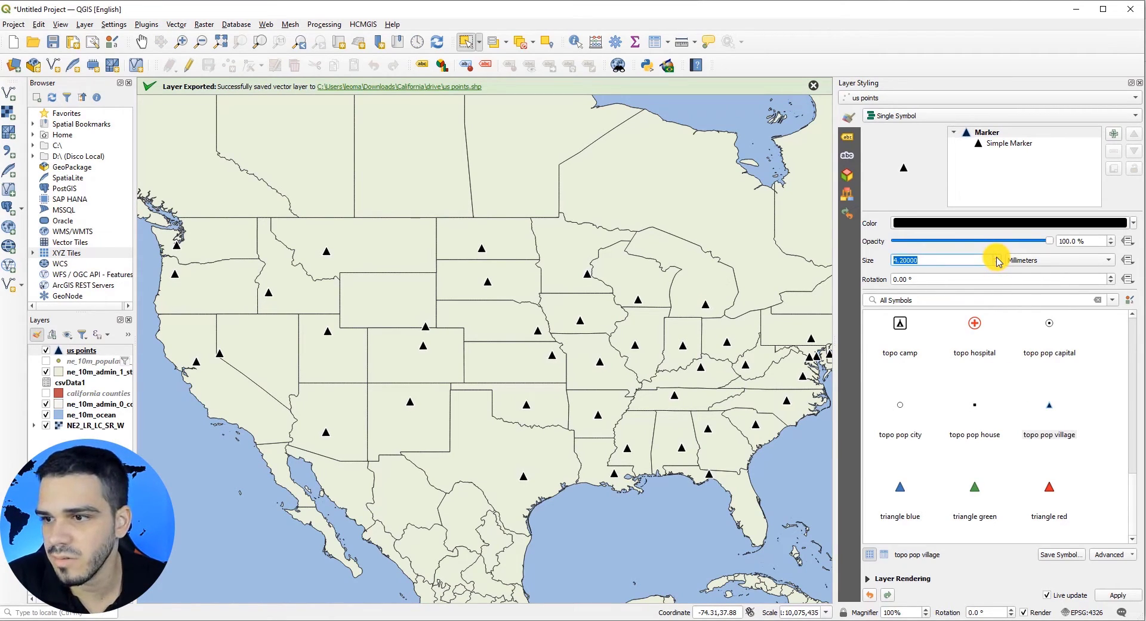
scroll(998, 263, "down", 5)
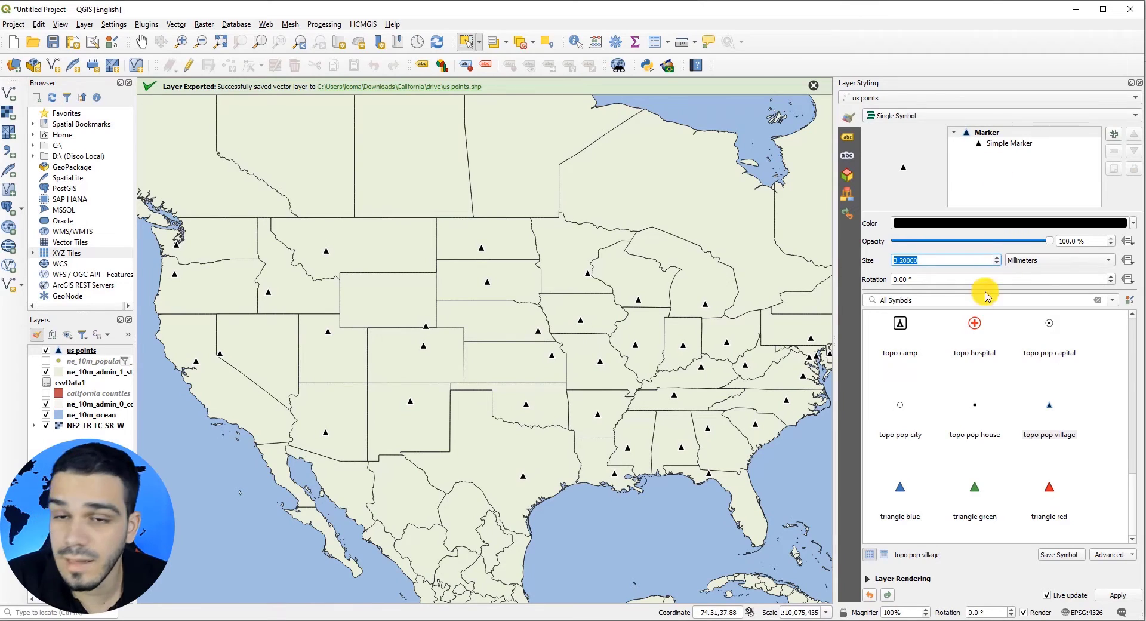
Try wider strokes on the us points simple marker and return the stroke width to 0.4 mm
left_click(1001, 148)
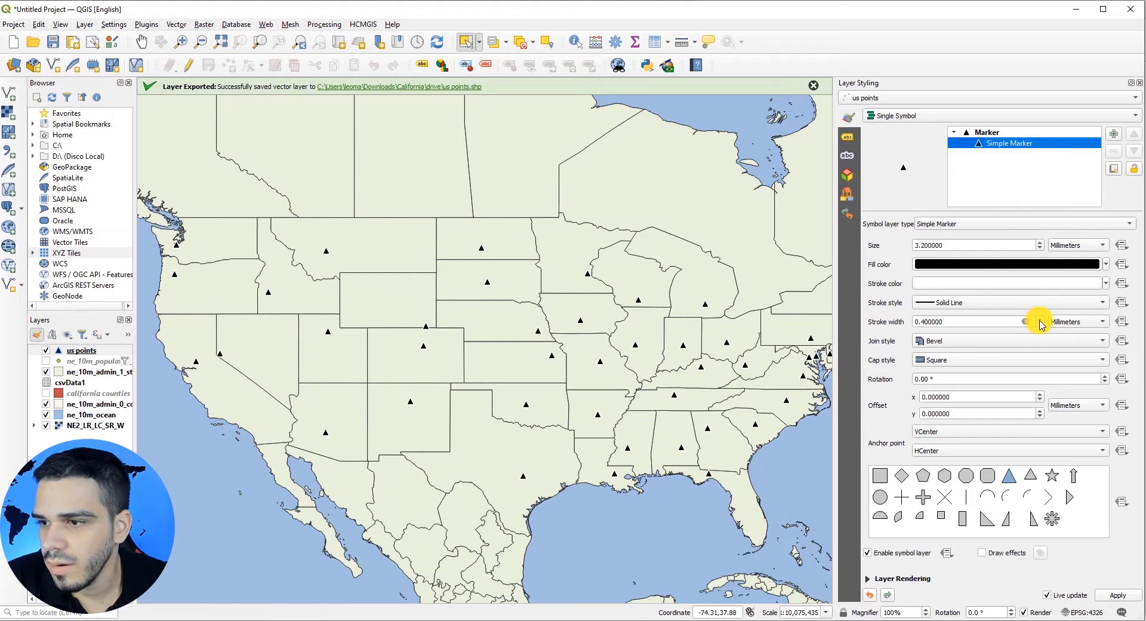
left_click(1041, 318)
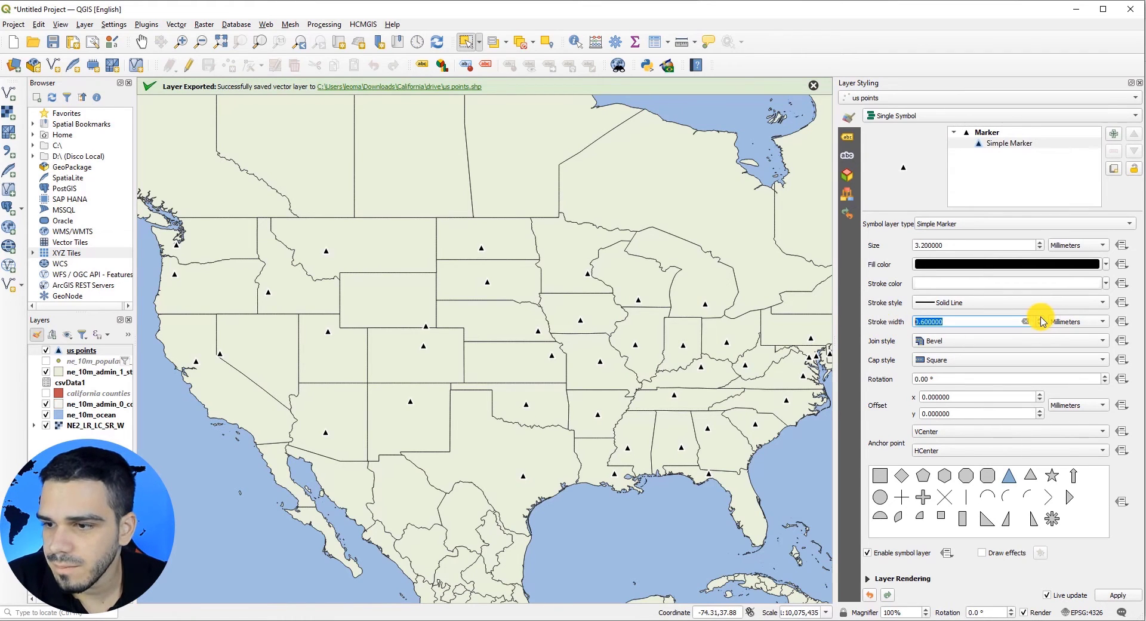
left_click(1041, 319)
left_click(1041, 319)
left_click(1041, 319)
left_click(1040, 325)
left_click(1041, 325)
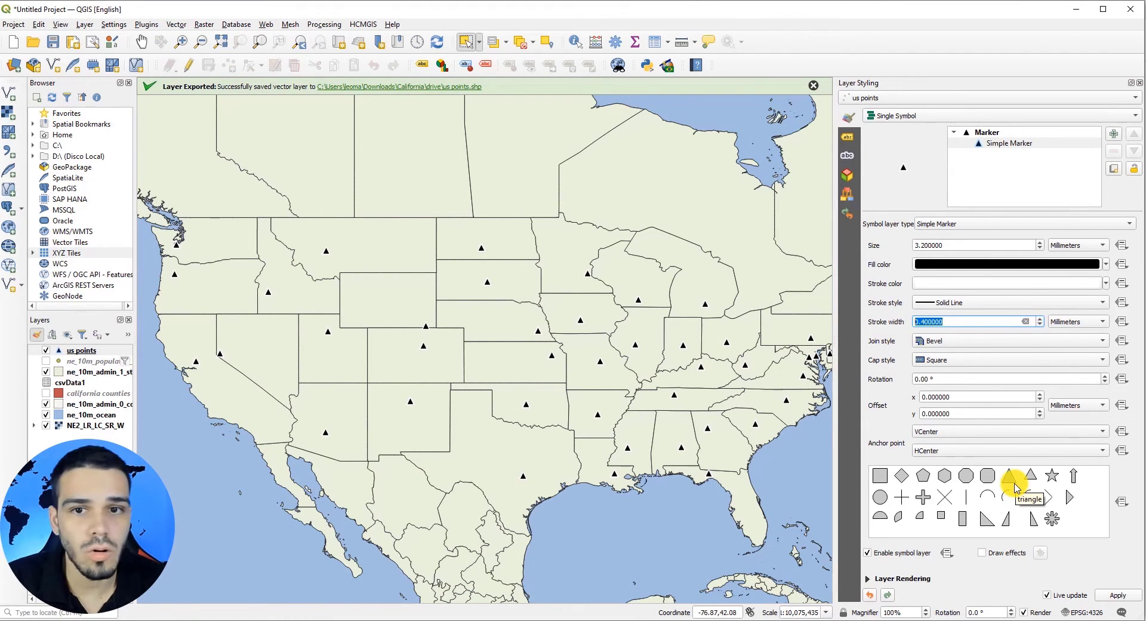
Try other marker shapes, including a star, on the us points layer and return to the triangle
left_click(1028, 476)
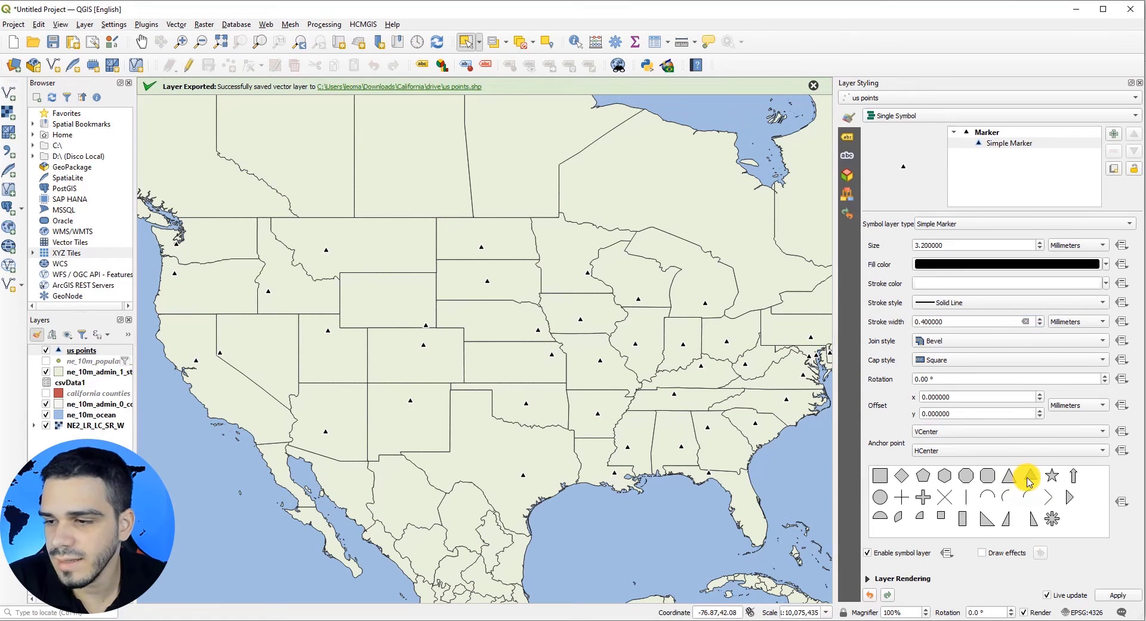
left_click(1053, 476)
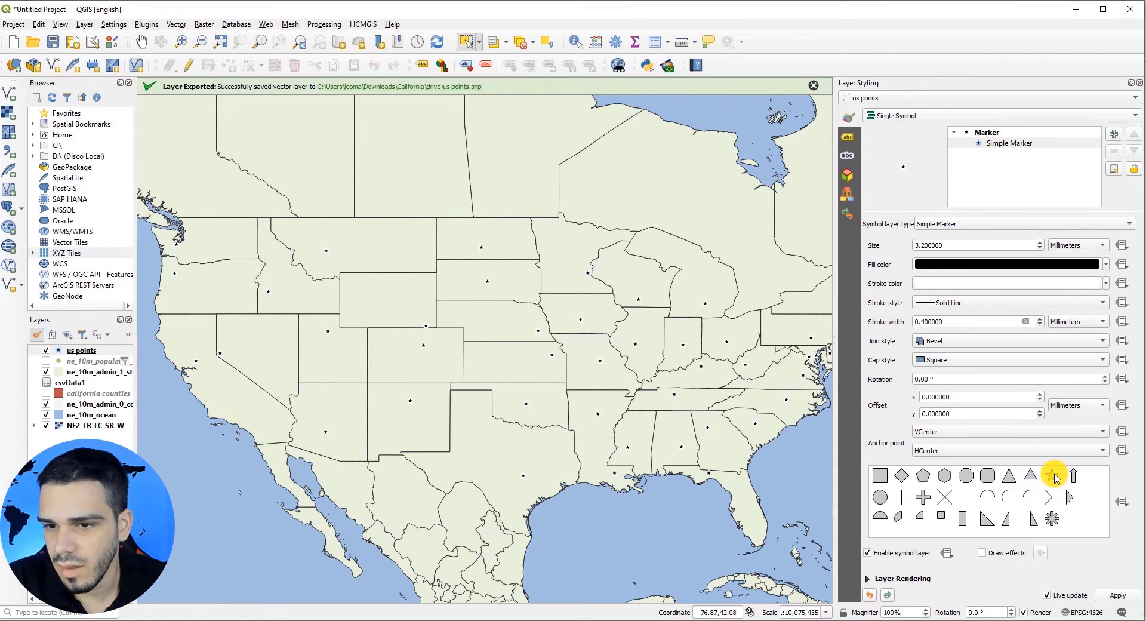
left_click(1034, 518)
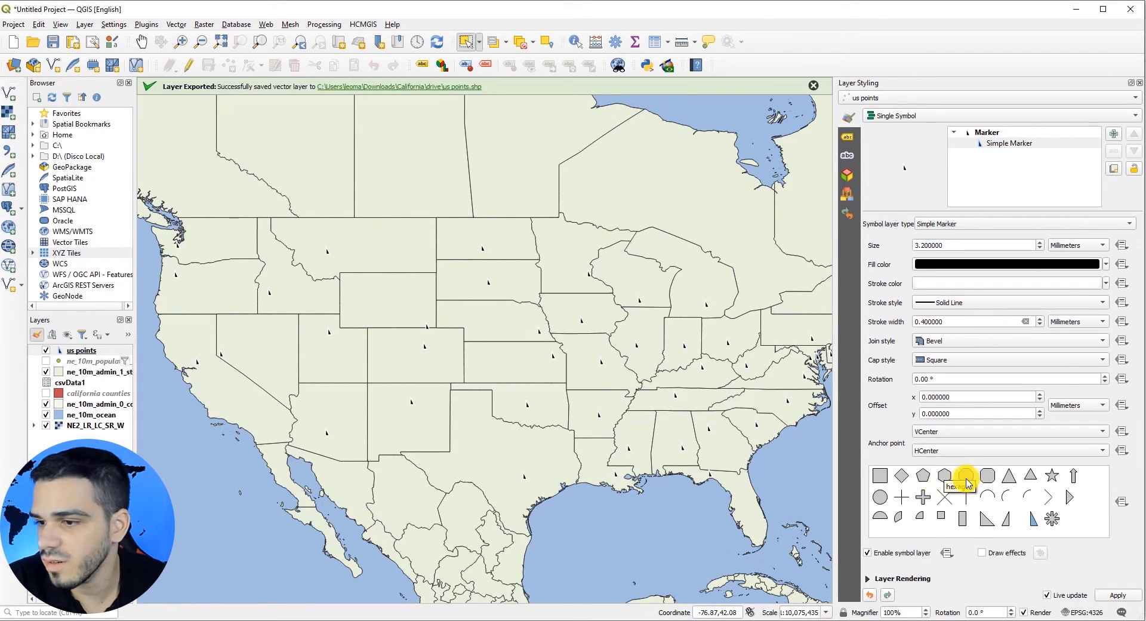
left_click(1009, 477)
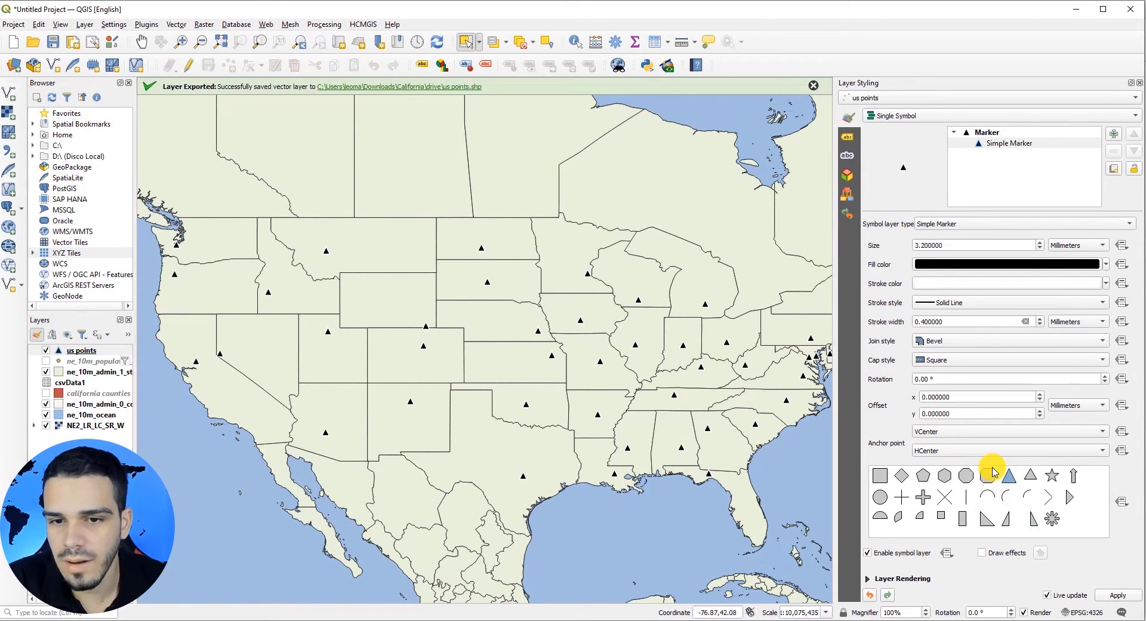
Turn on the california counties layer, place it above the ne_10m_admin_1 states layer, and check the finished layout PDF
left_click(95, 393)
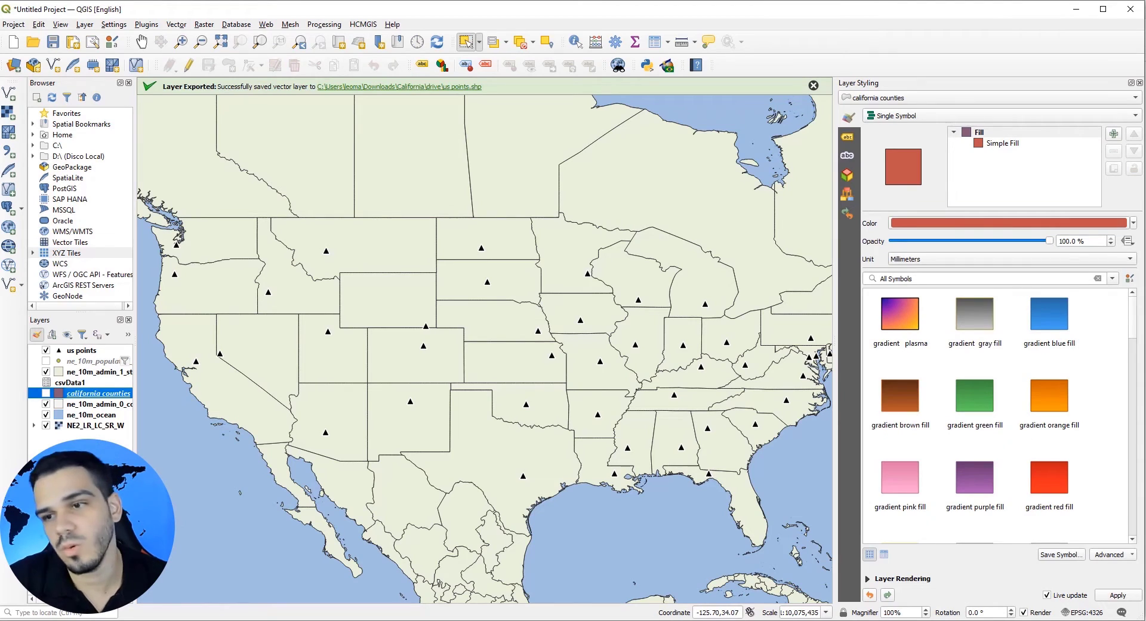
left_click(45, 394)
mouse_move(74, 396)
left_mouse_down()
mouse_move(74, 371)
mouse_move(73, 392)
mouse_move(73, 382)
left_mouse_up()
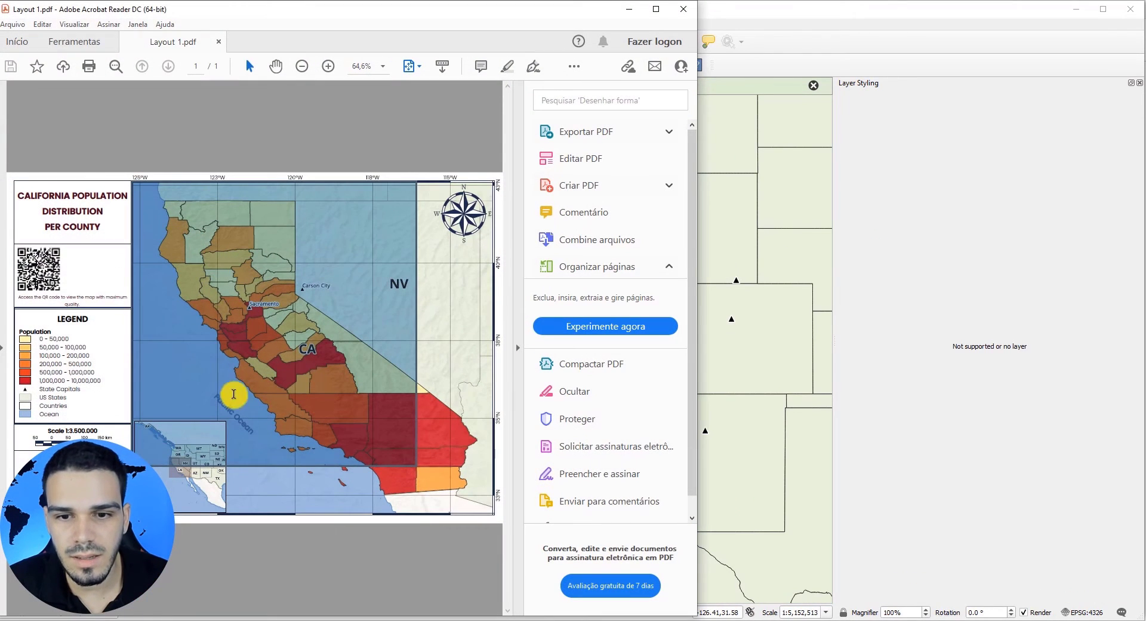
left_click(427, 333)
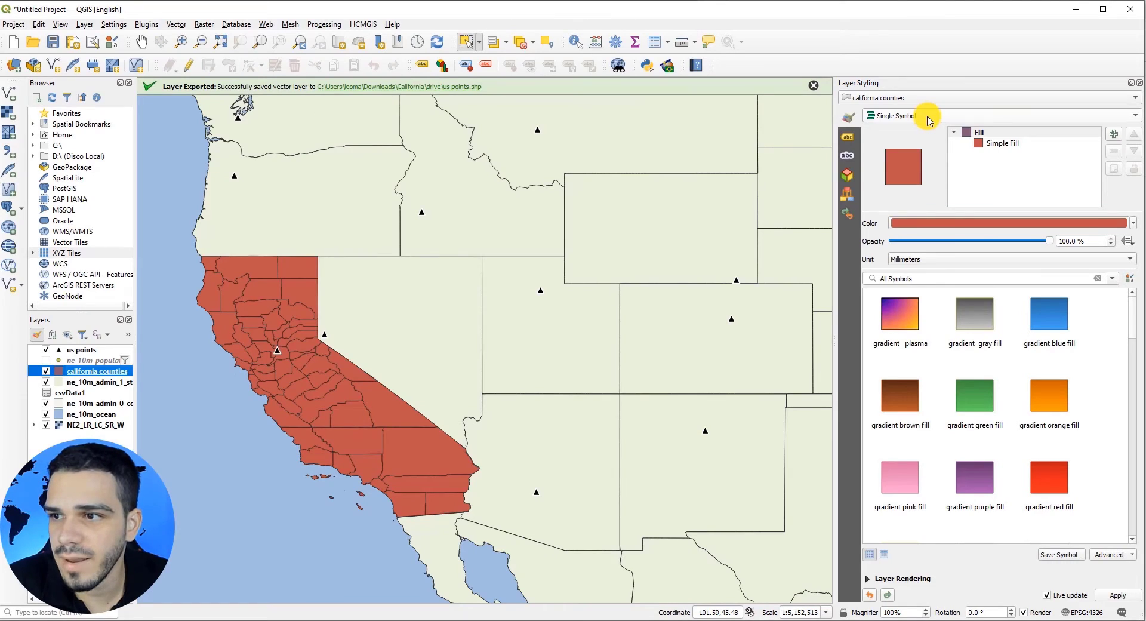
Switch the california counties symbology from Single Symbol to Graduated and compare with the county classes in the layout PDF
left_click(890, 117)
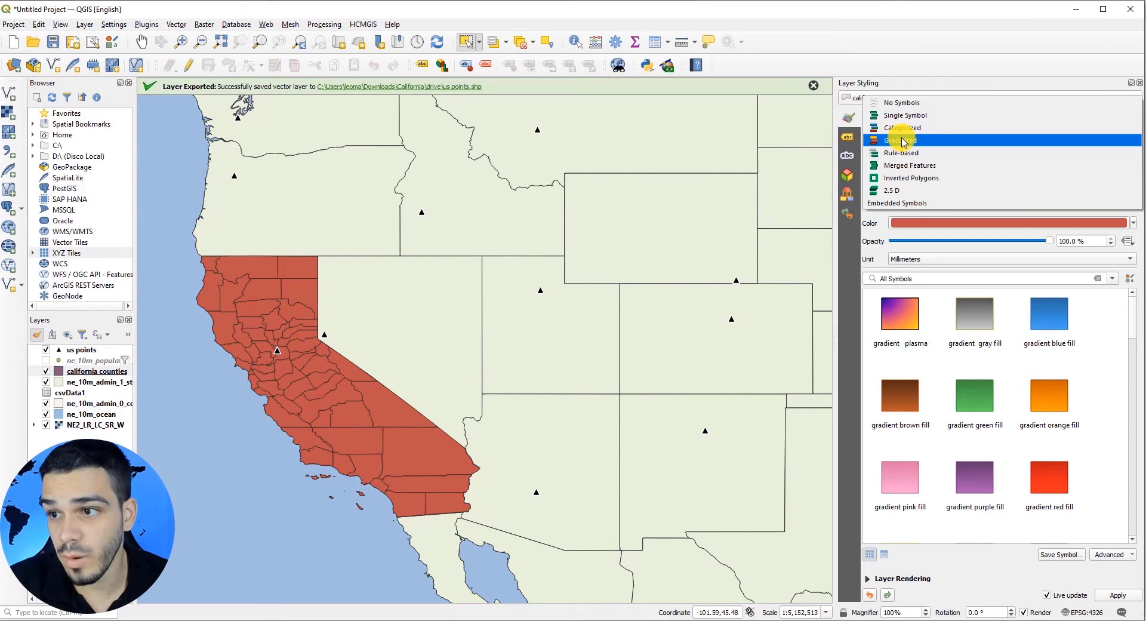
left_click(905, 141)
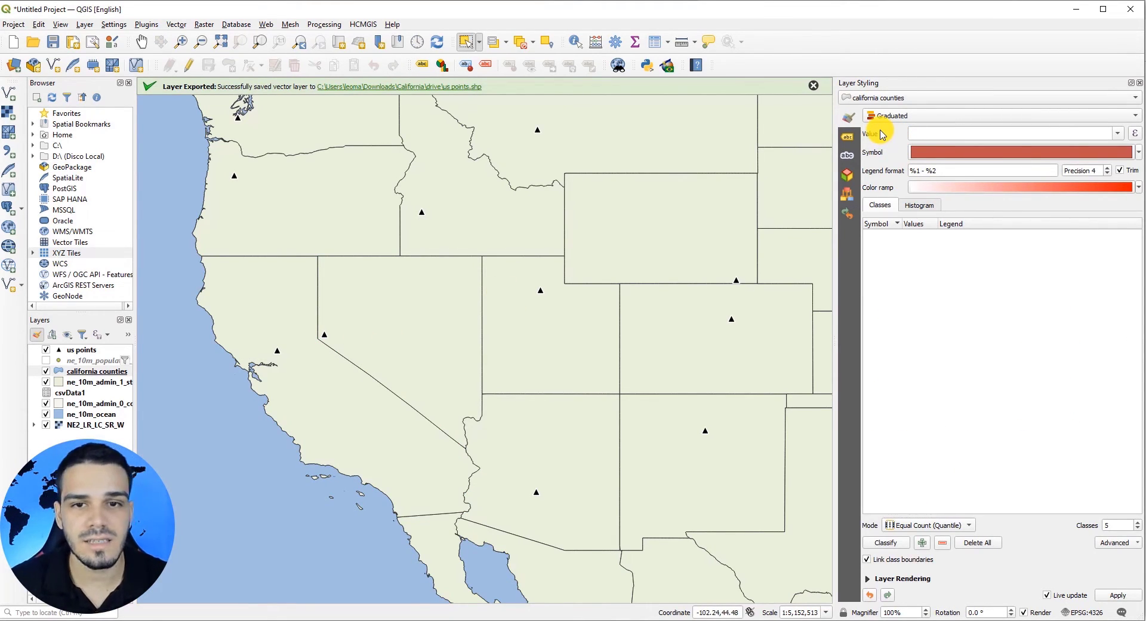
left_click(178, 620)
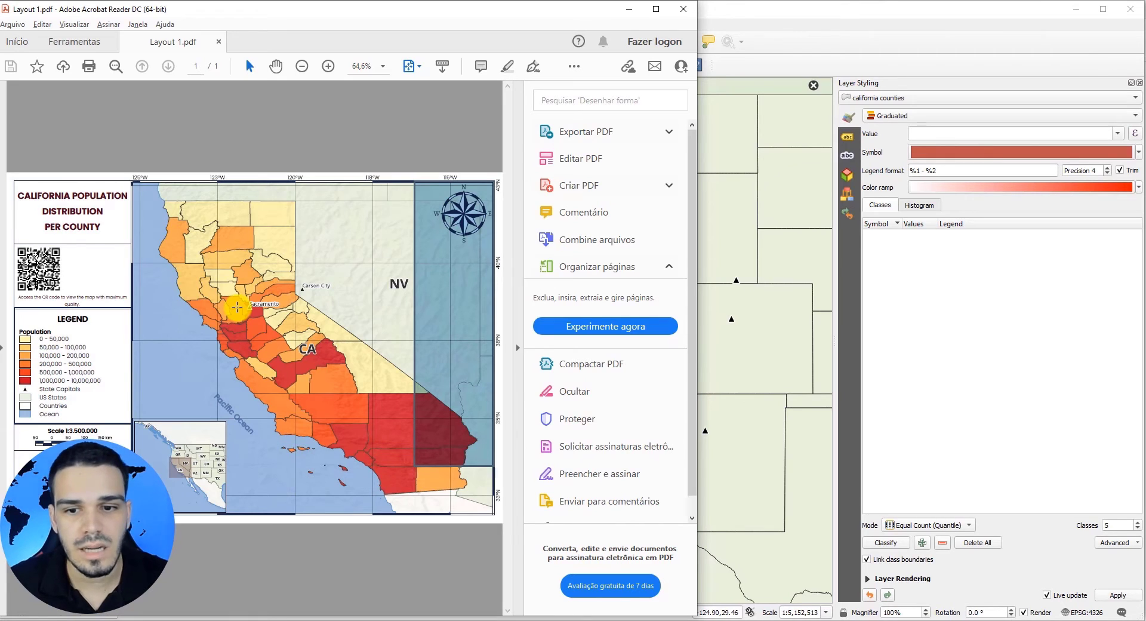
key("alt+Tab")
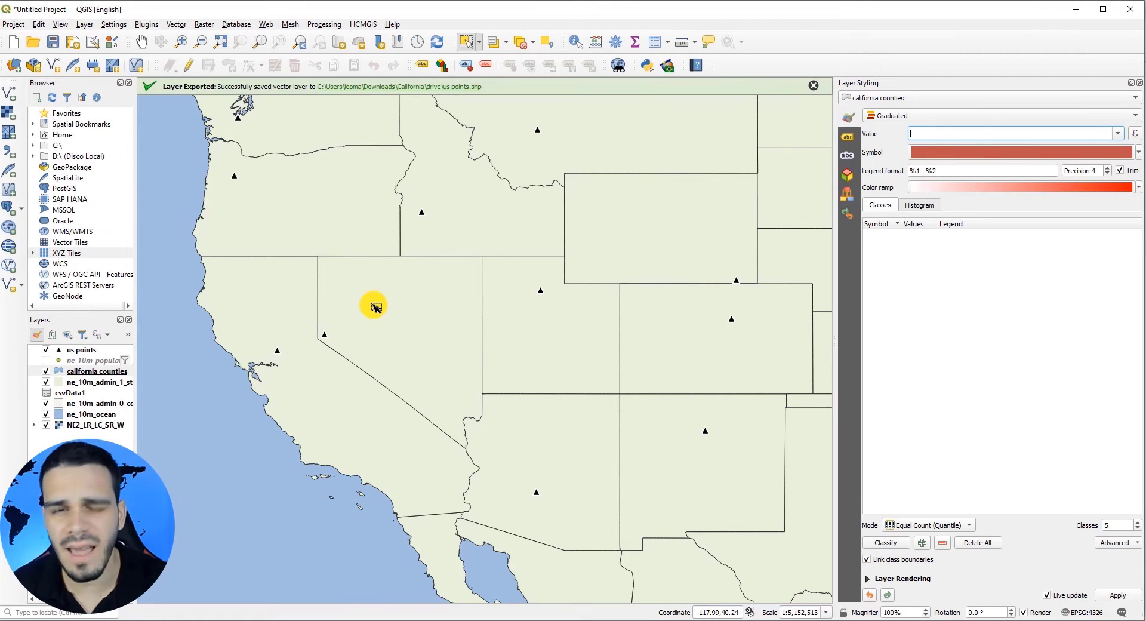
Open the california counties attribute table and arrange its window over the map
right_click(87, 371)
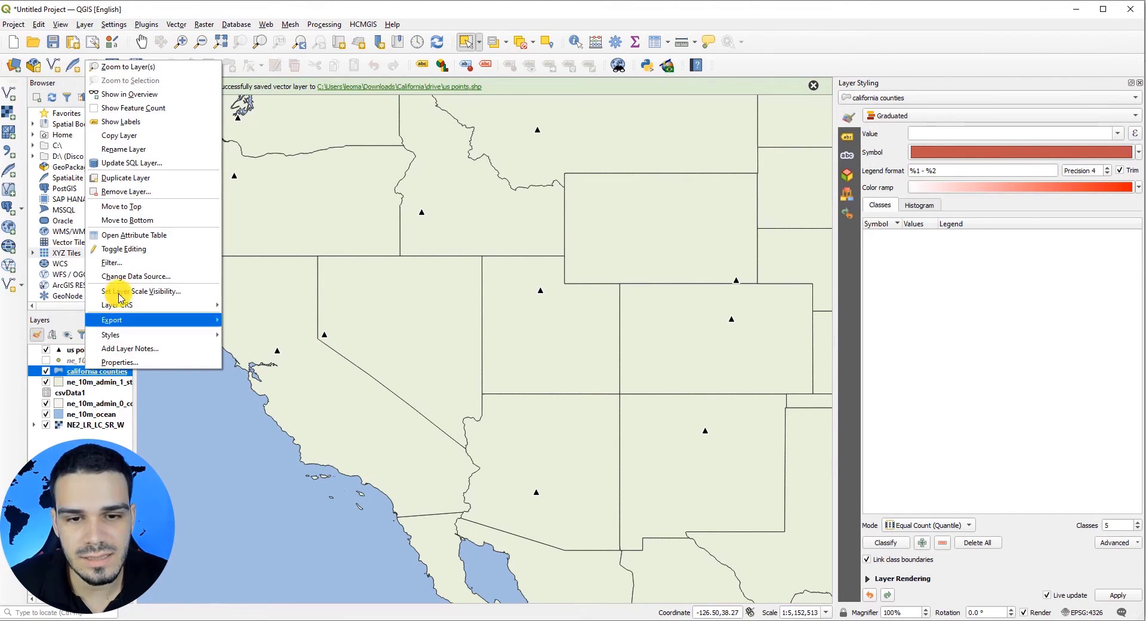
left_click(128, 234)
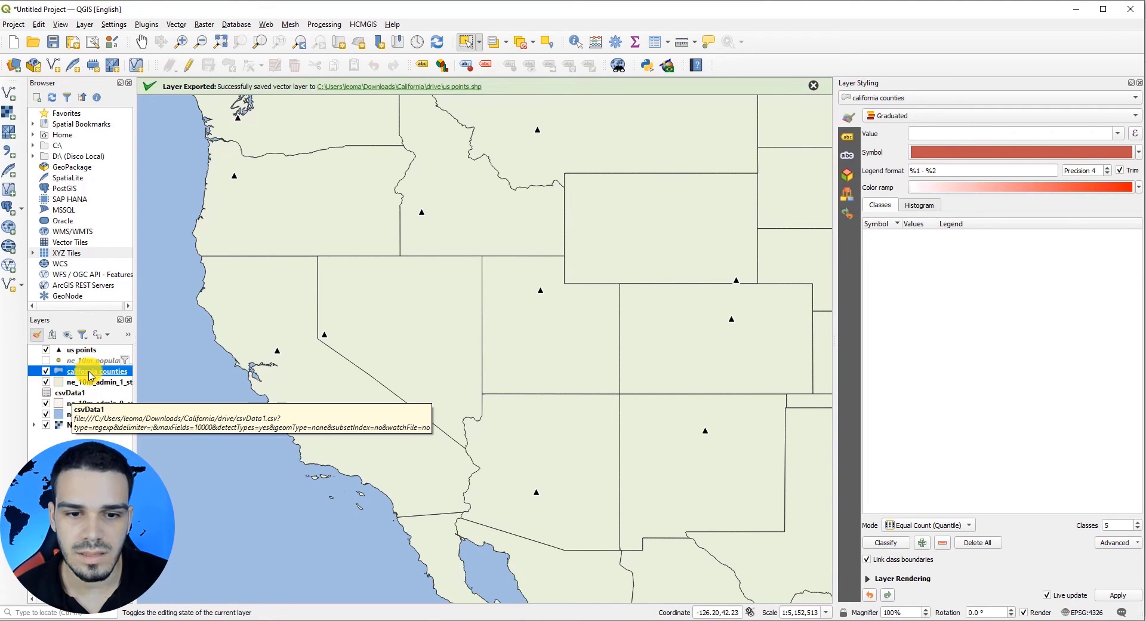
left_click(103, 451)
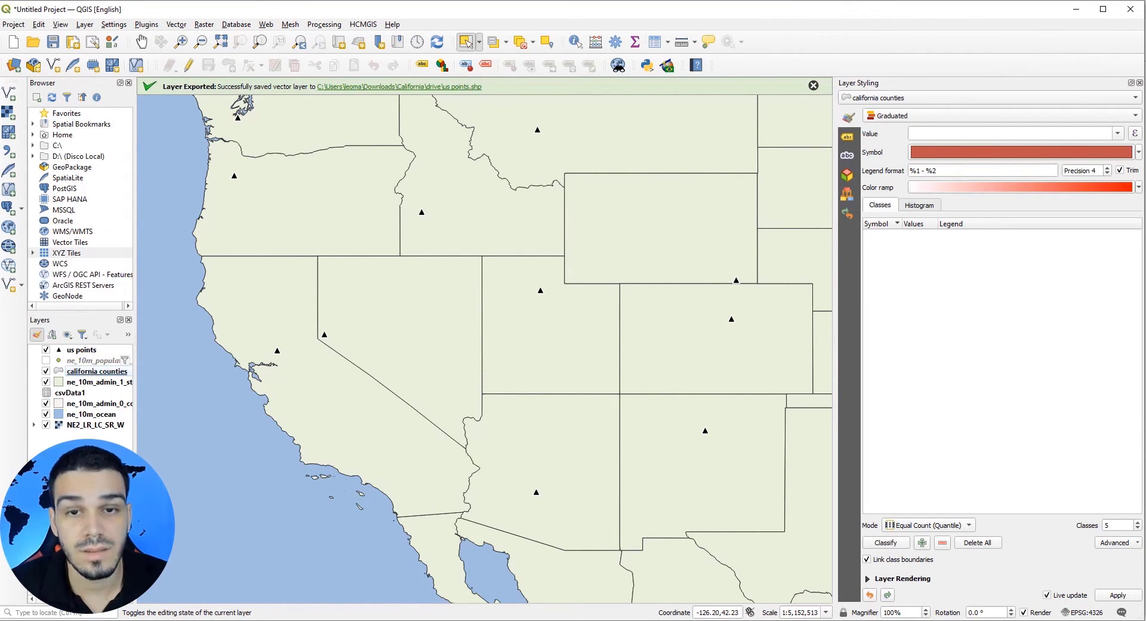
right_click(105, 370)
left_click(236, 239)
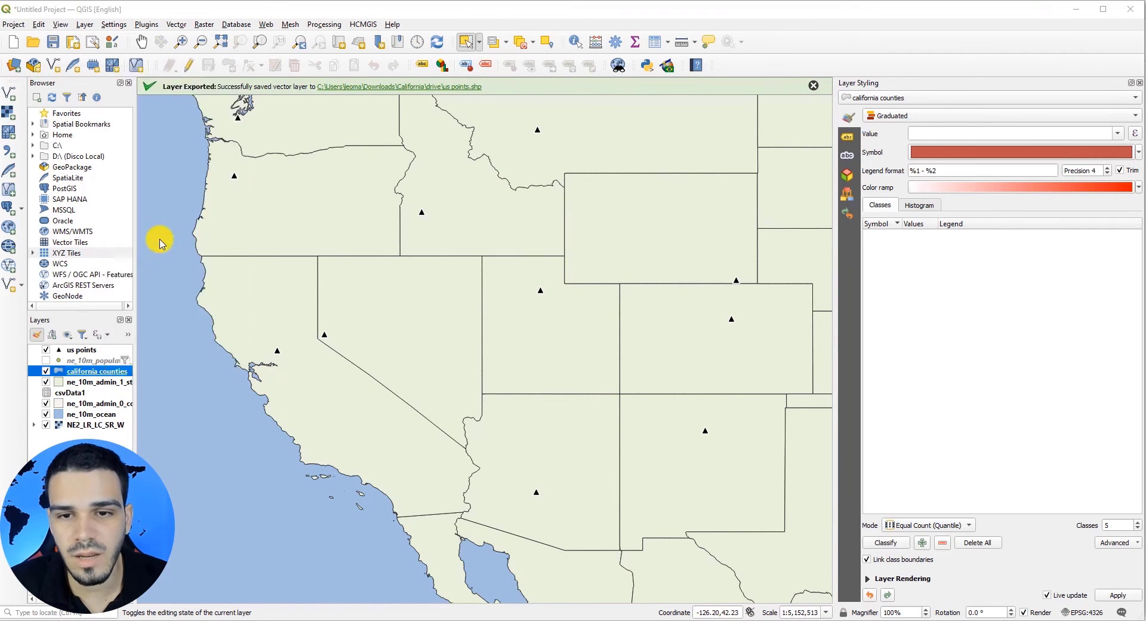
left_click_drag(594, 225, 367, 228)
left_click_drag(163, 69, 322, 47)
Open the csvData1 attribute table and place it side by side with the california counties table
right_click(67, 396)
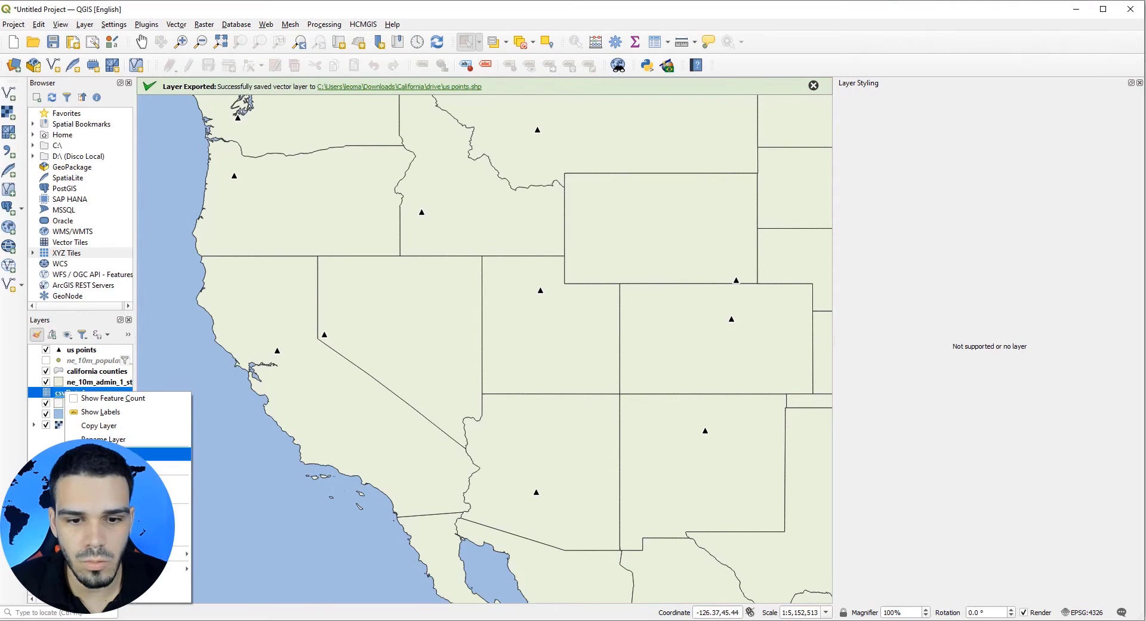
left_click(119, 511)
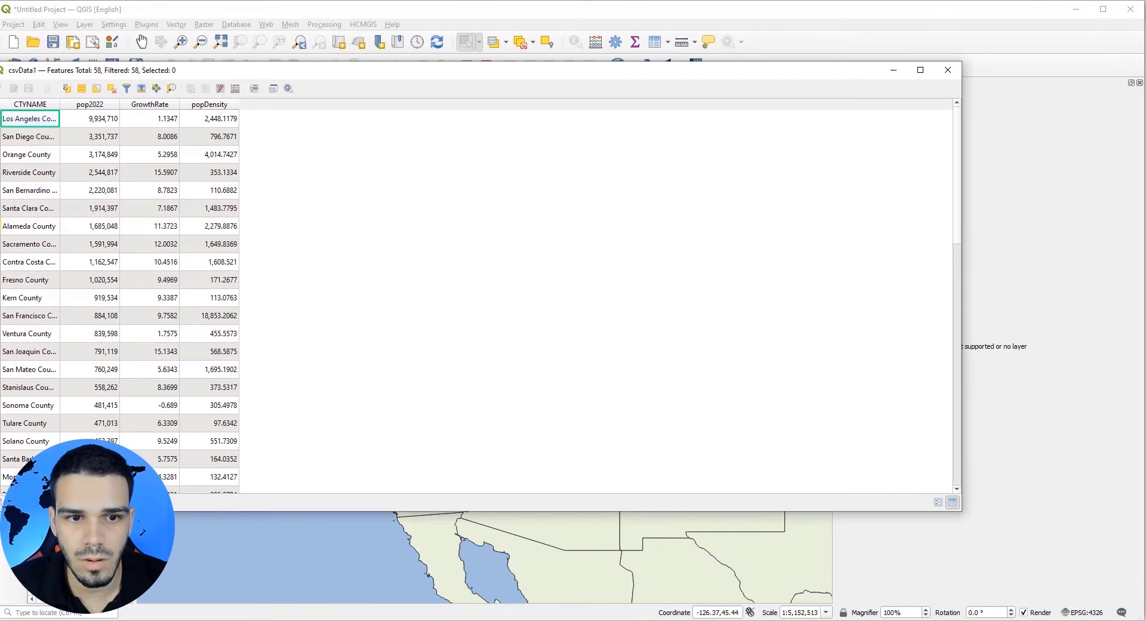
left_click_drag(3, 228, 560, 230)
left_click(119, 620)
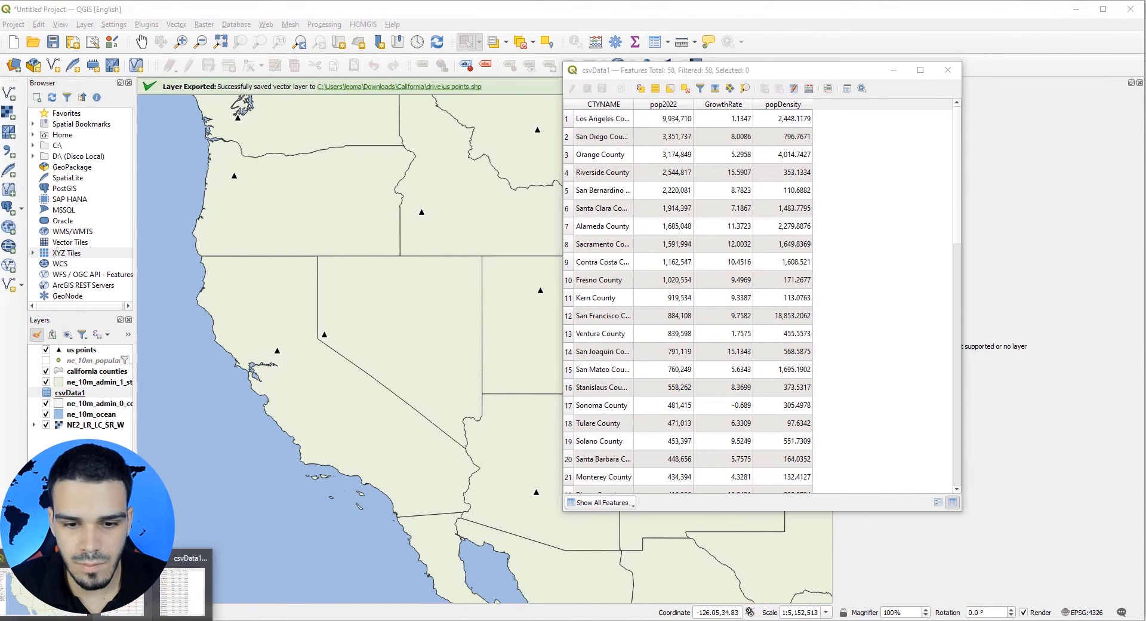
left_click(129, 588)
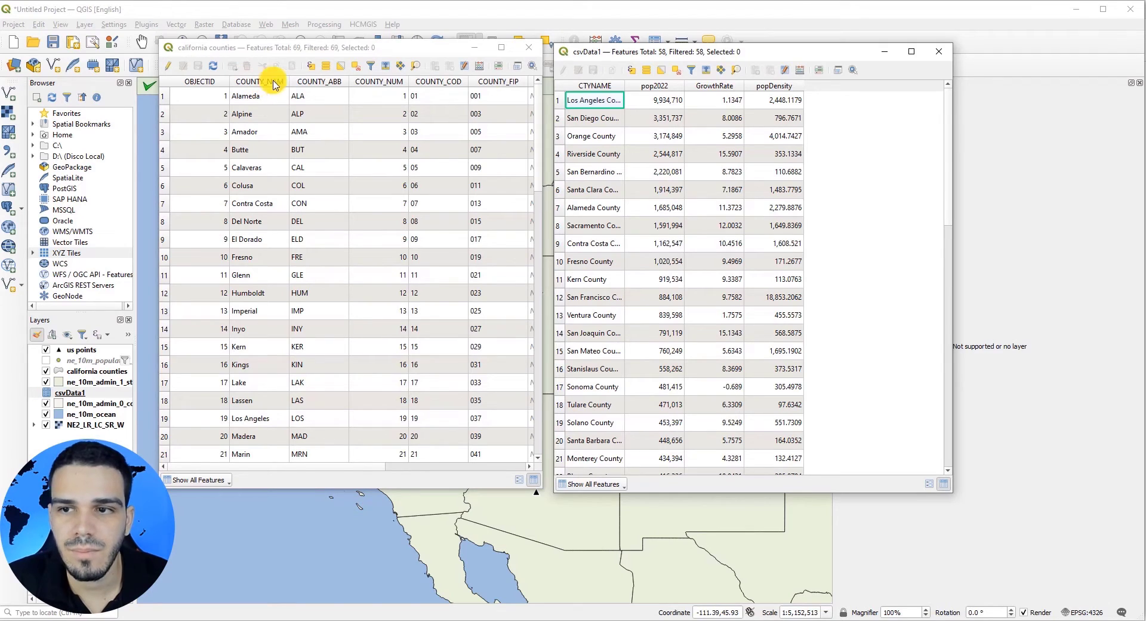
Sort the csvData1 table by CTYNAME and compare its county names with COUNTY_NAM in the california counties table
left_click(618, 86)
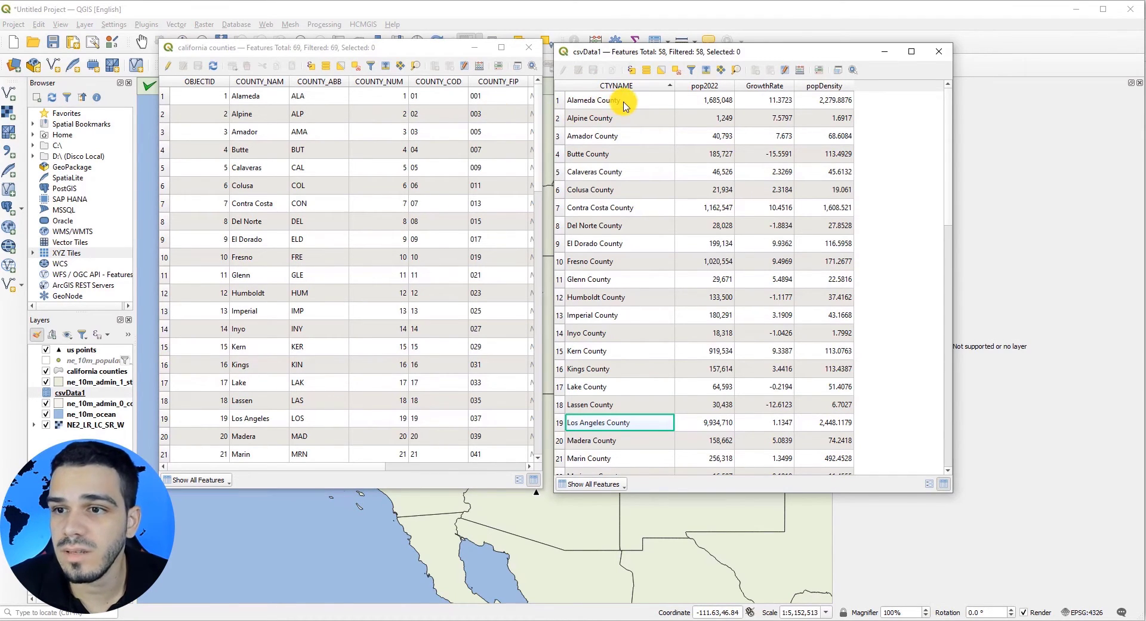
scroll(608, 364, "down", 10)
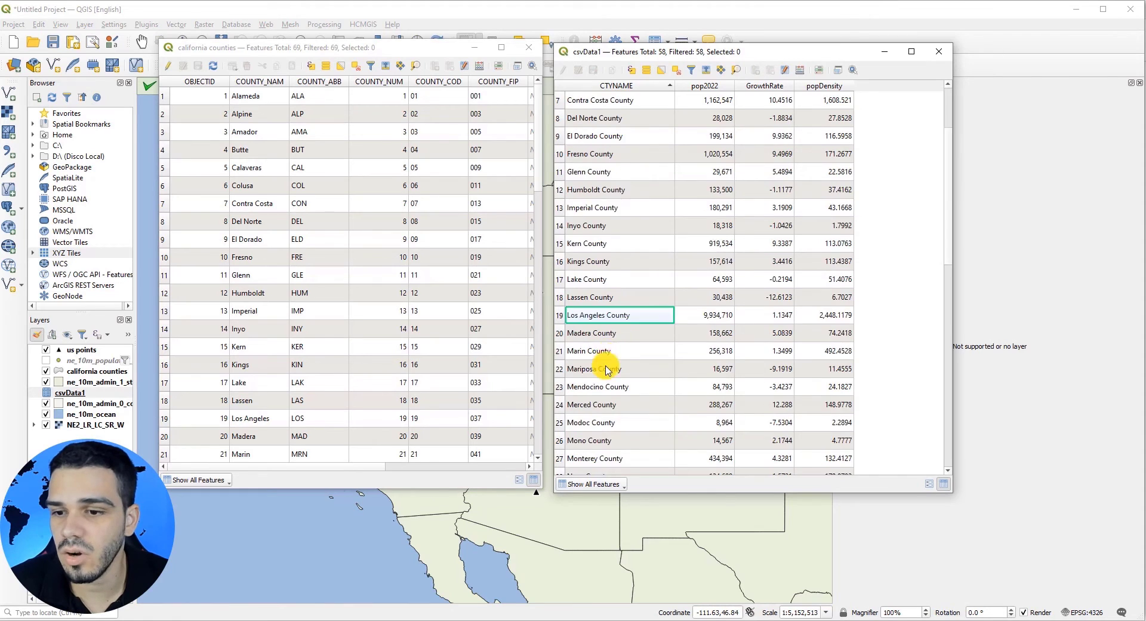
scroll(606, 365, "up", 10)
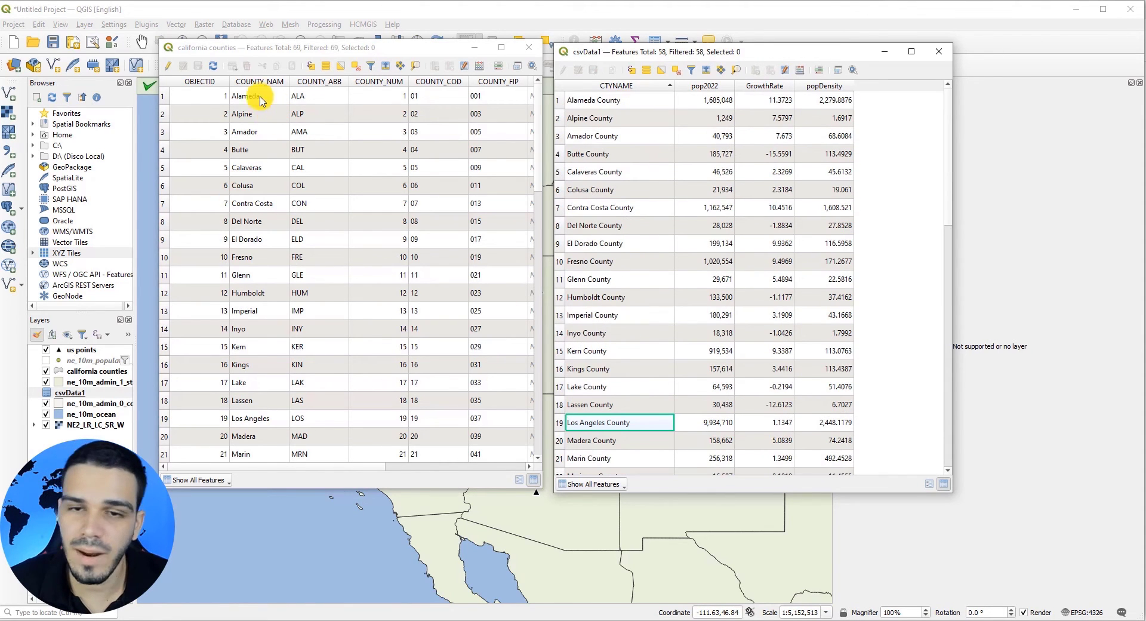
left_click(337, 51)
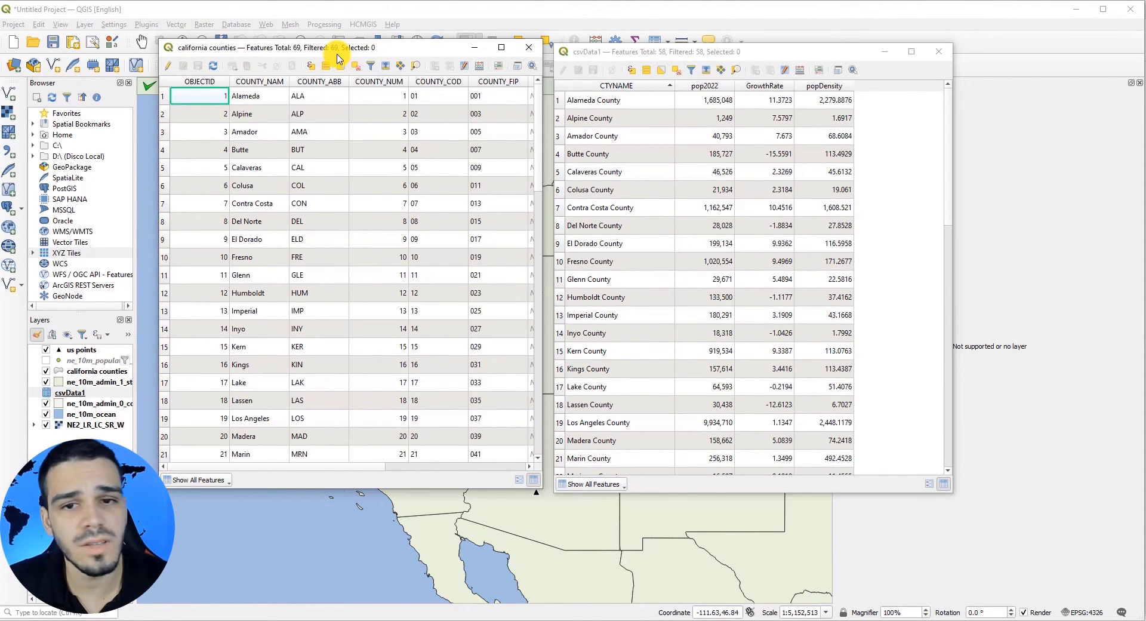
Enable editing on the california counties table, close the csvData1 table and open the Field Calculator
left_click(169, 67)
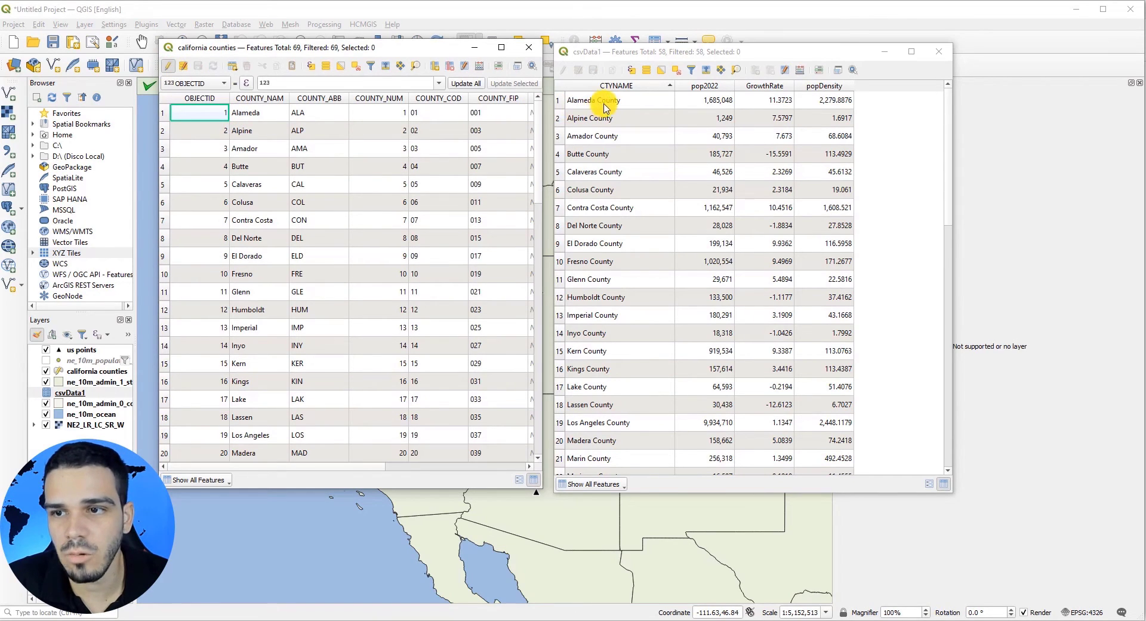
left_click(942, 57)
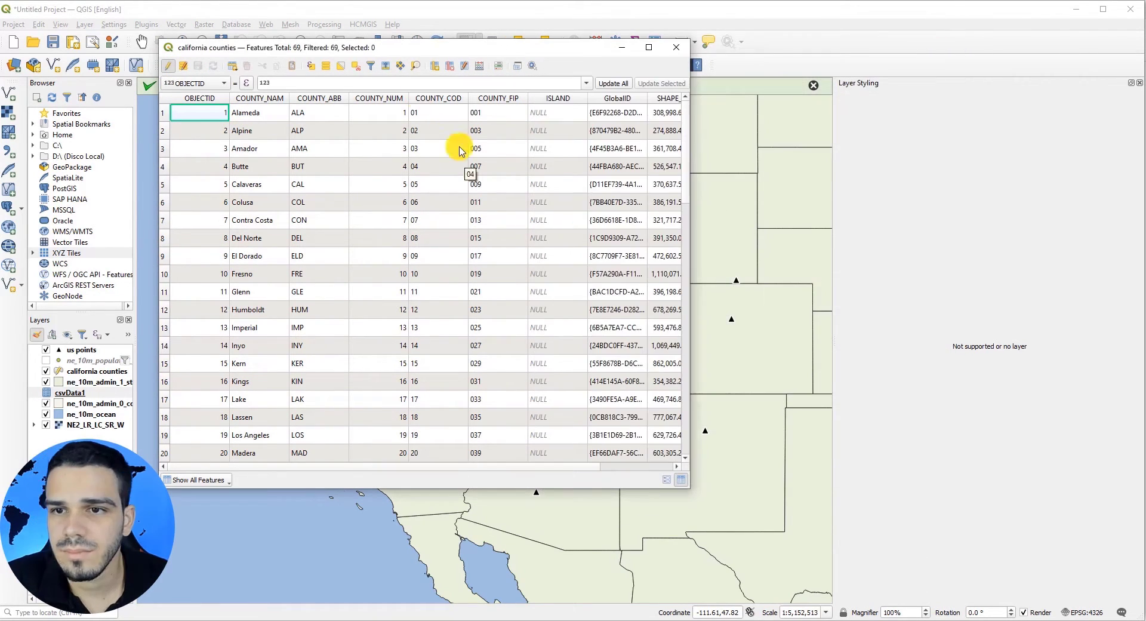
left_click(479, 67)
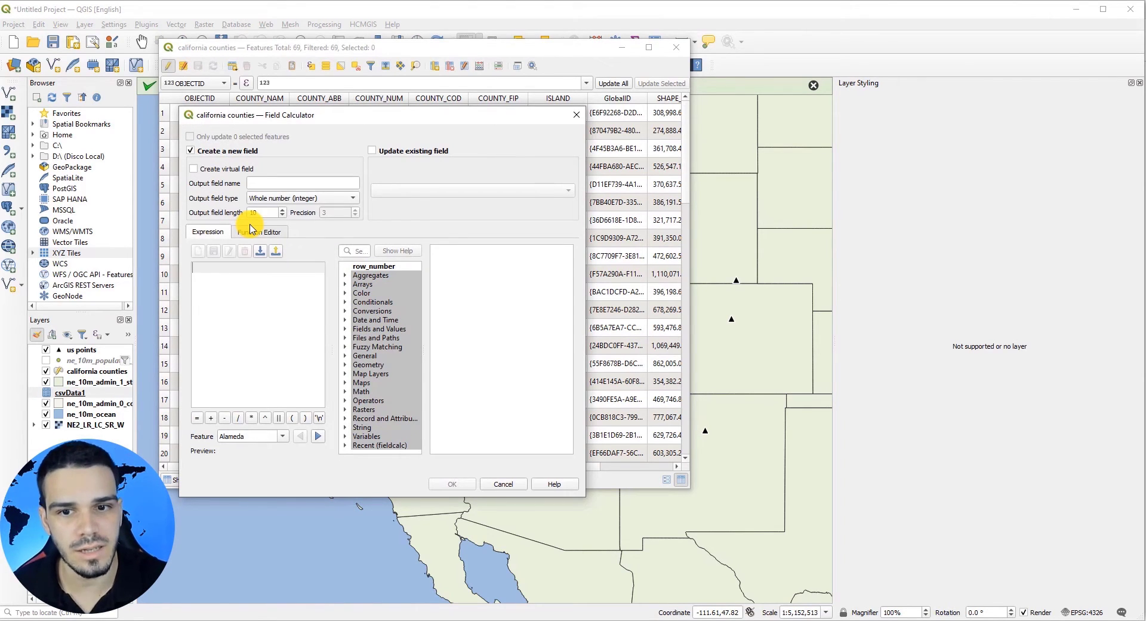
Define a new Text (string) output field named COUNTY in the Field Calculator
left_click(278, 200)
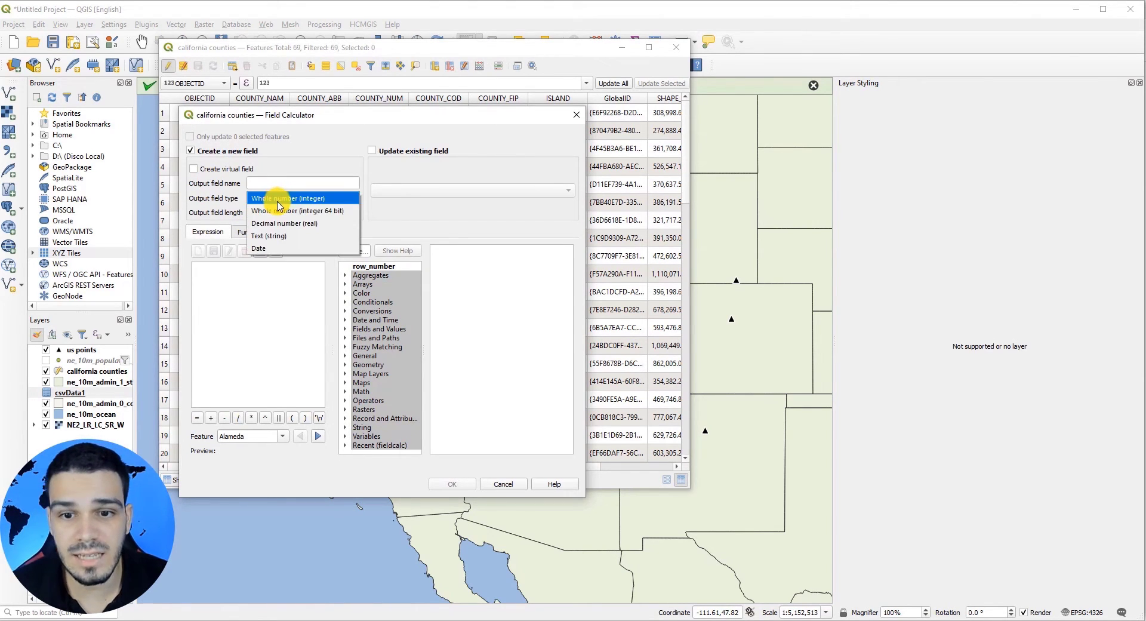
left_click(259, 238)
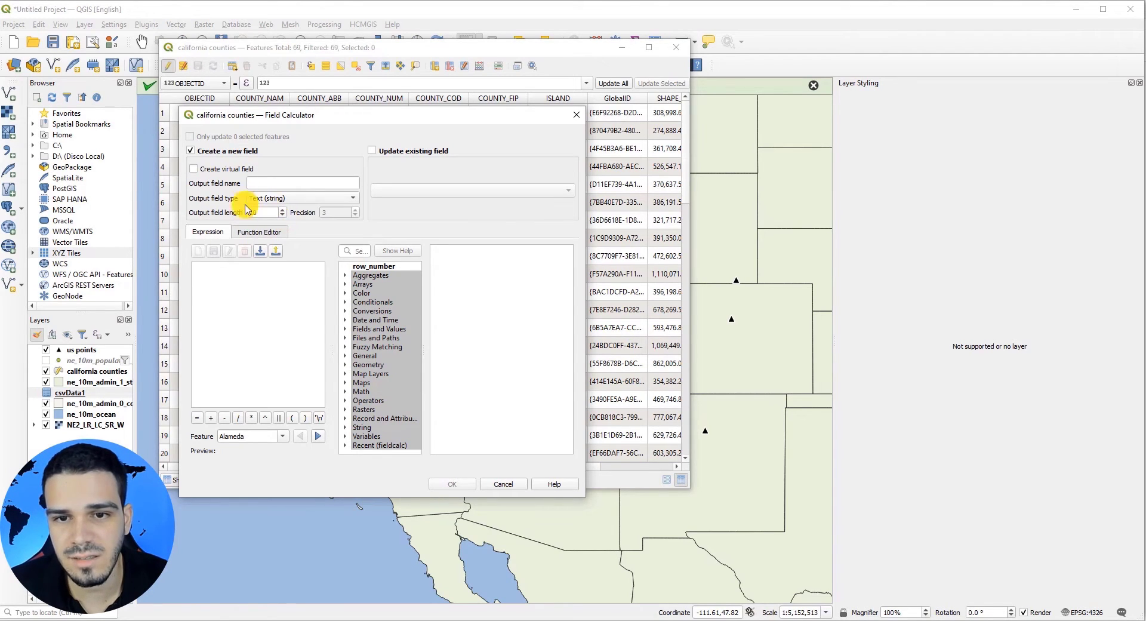
left_click(251, 182)
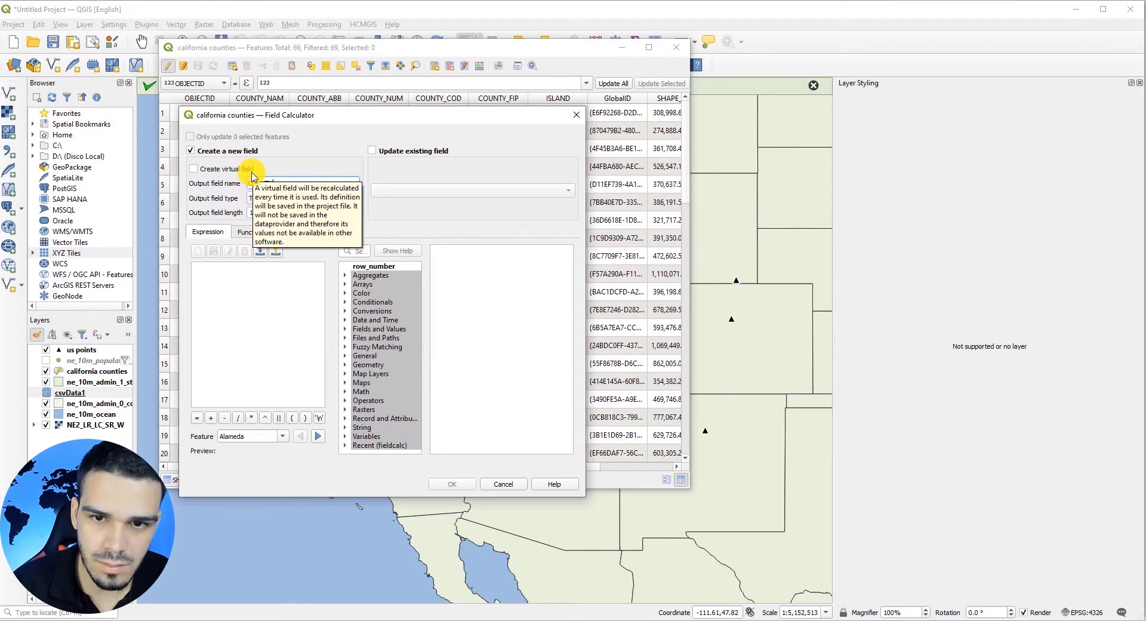
left_click(217, 266)
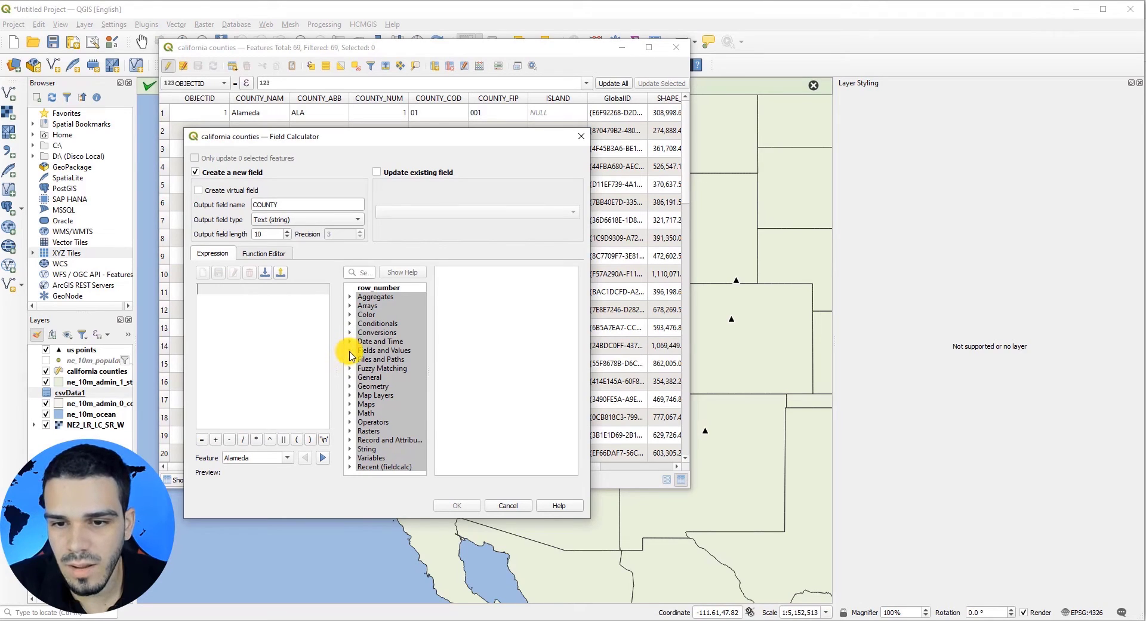
Build the expression "COUNTY_NAM" || ' County' for the new field and preview it on several counties
left_click(350, 352)
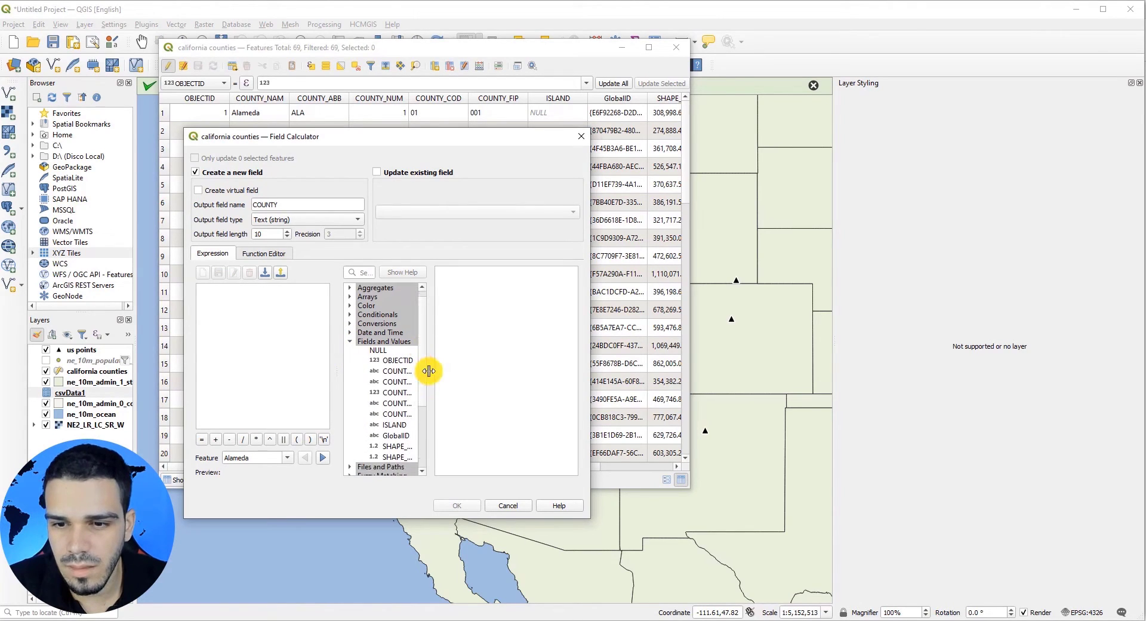
left_click_drag(590, 430, 671, 427)
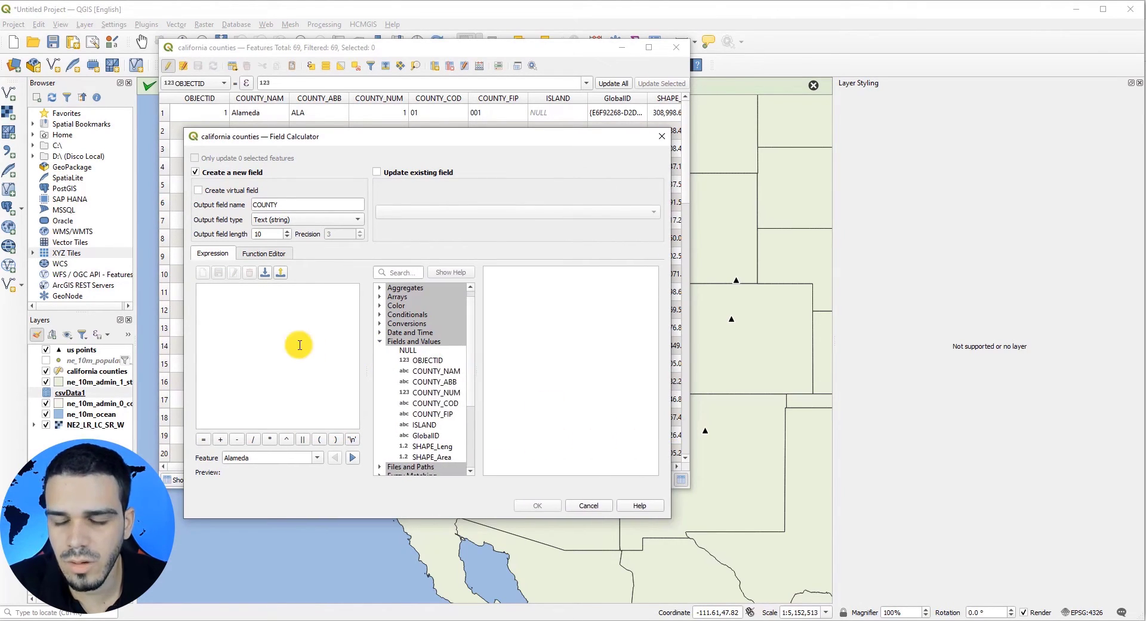
left_click(428, 373)
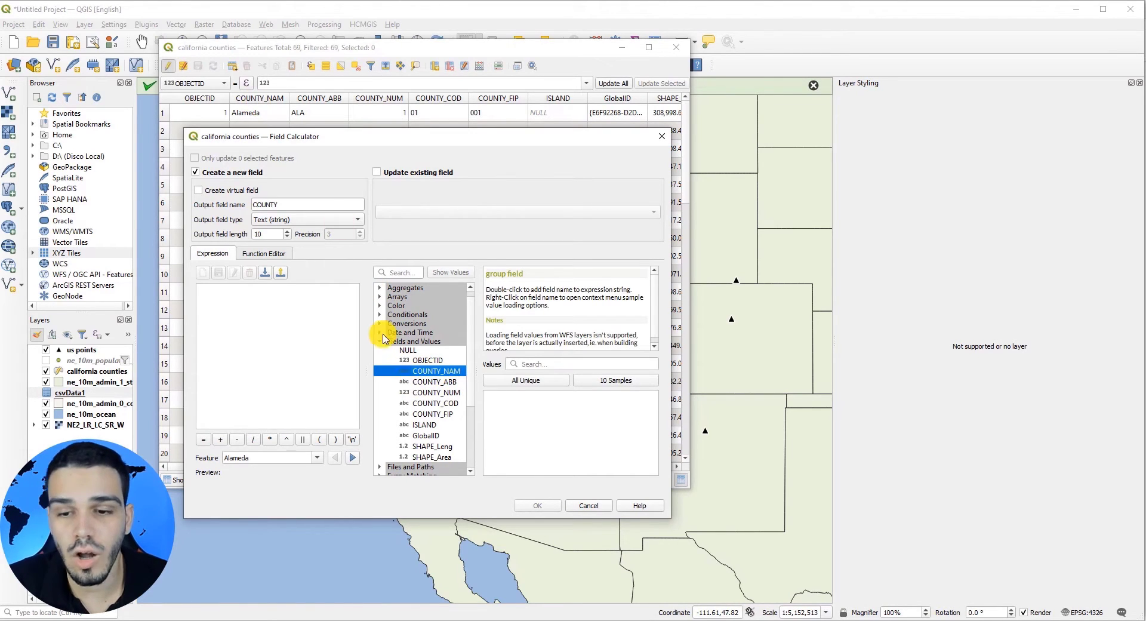
double_click(426, 374)
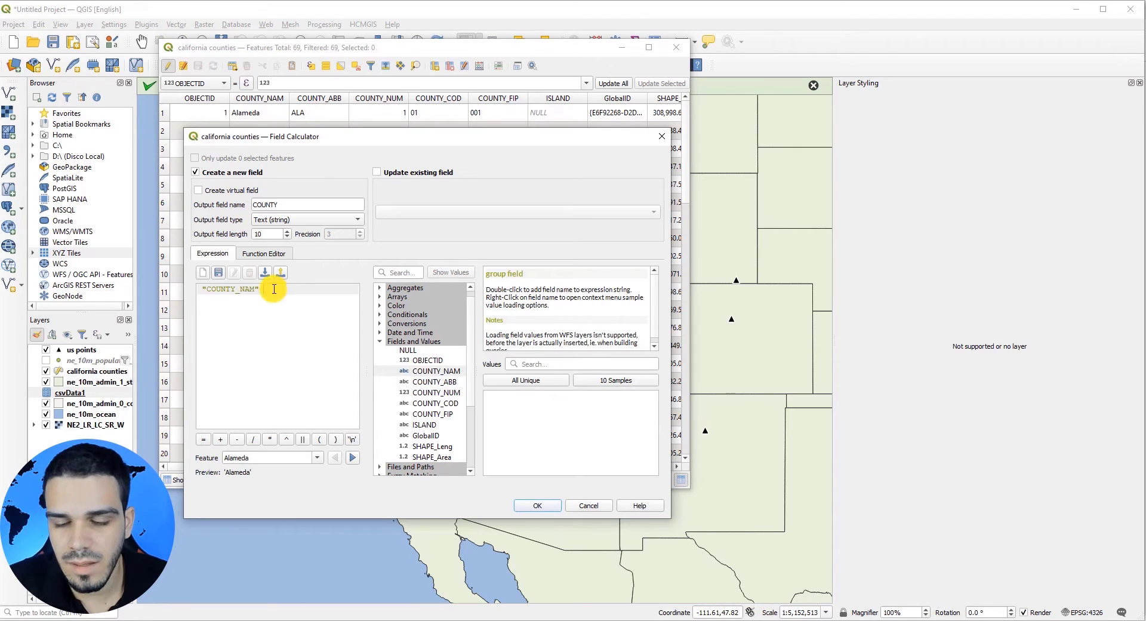
left_click(302, 440)
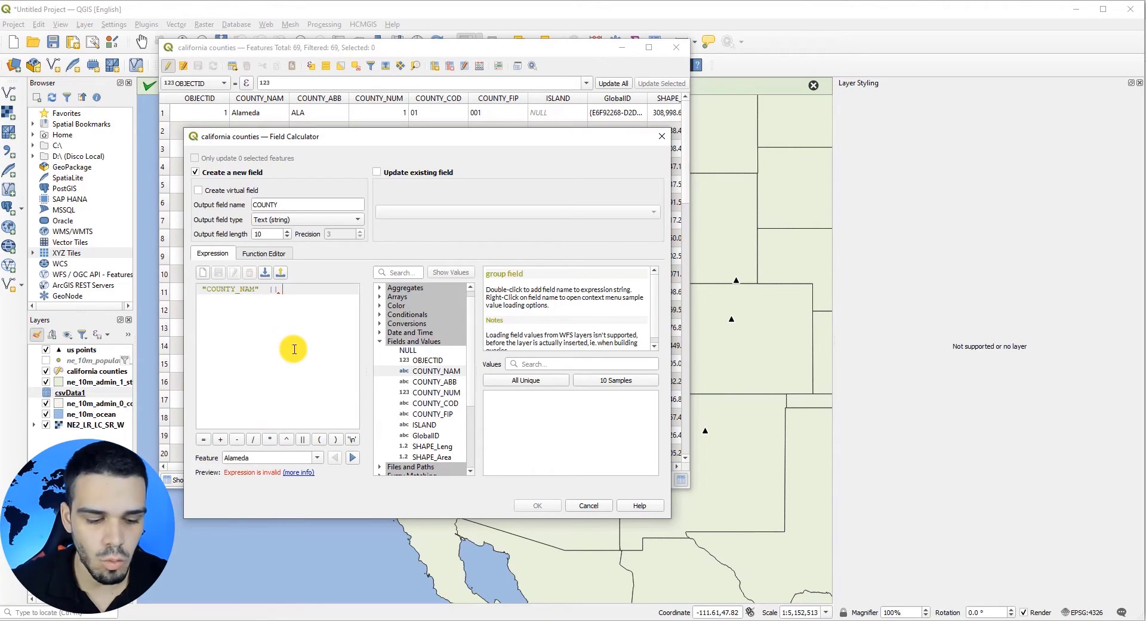
type("'")
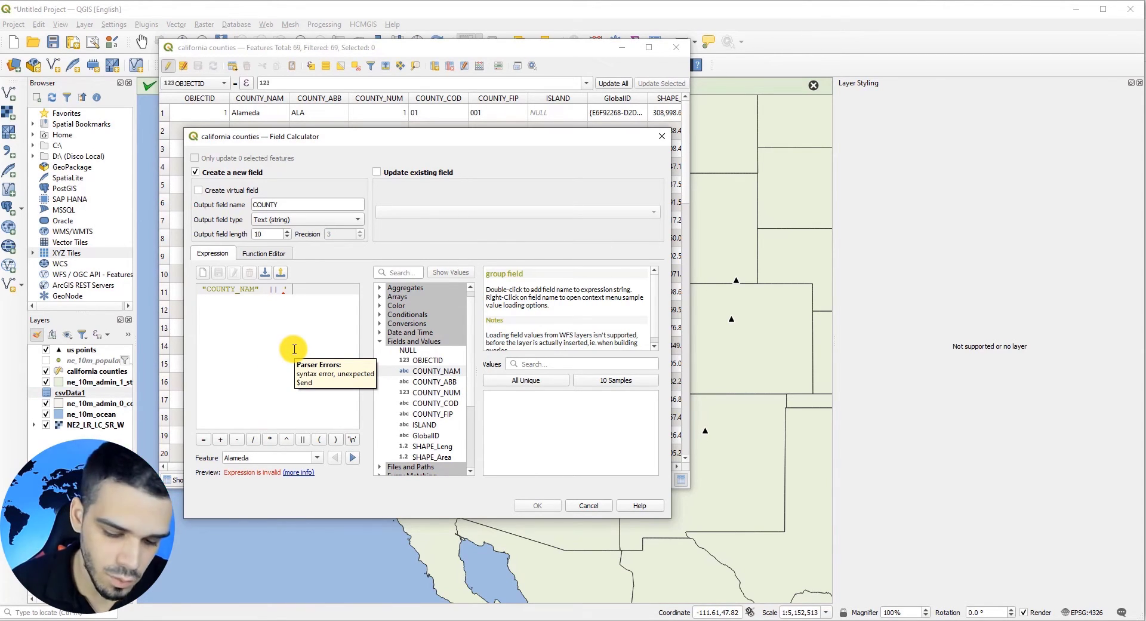
type(" County'")
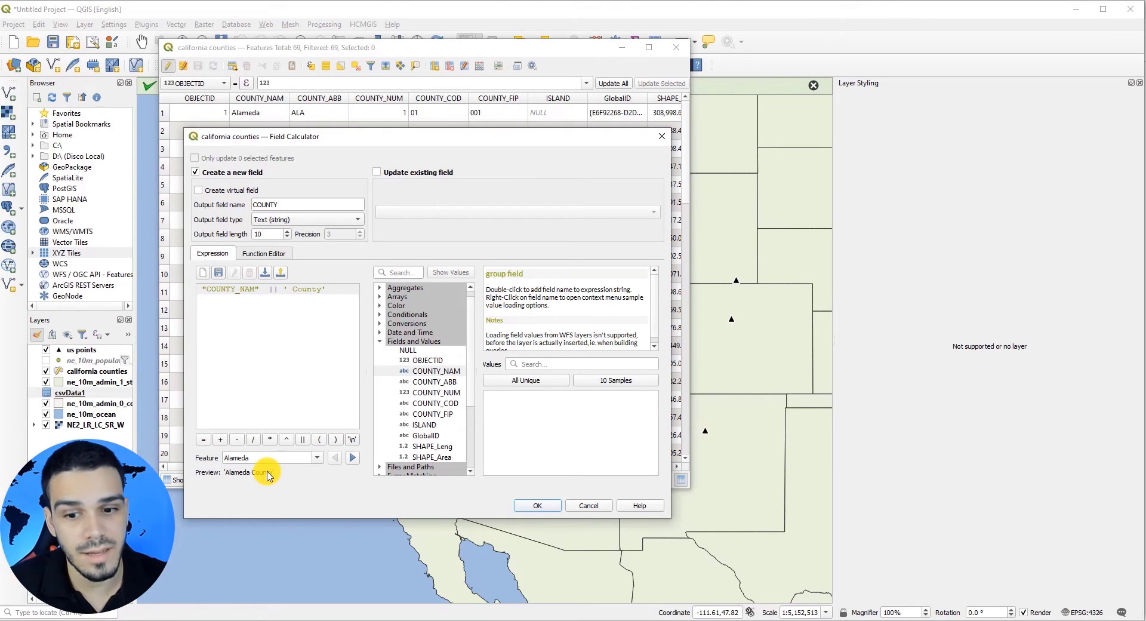
left_click(352, 461)
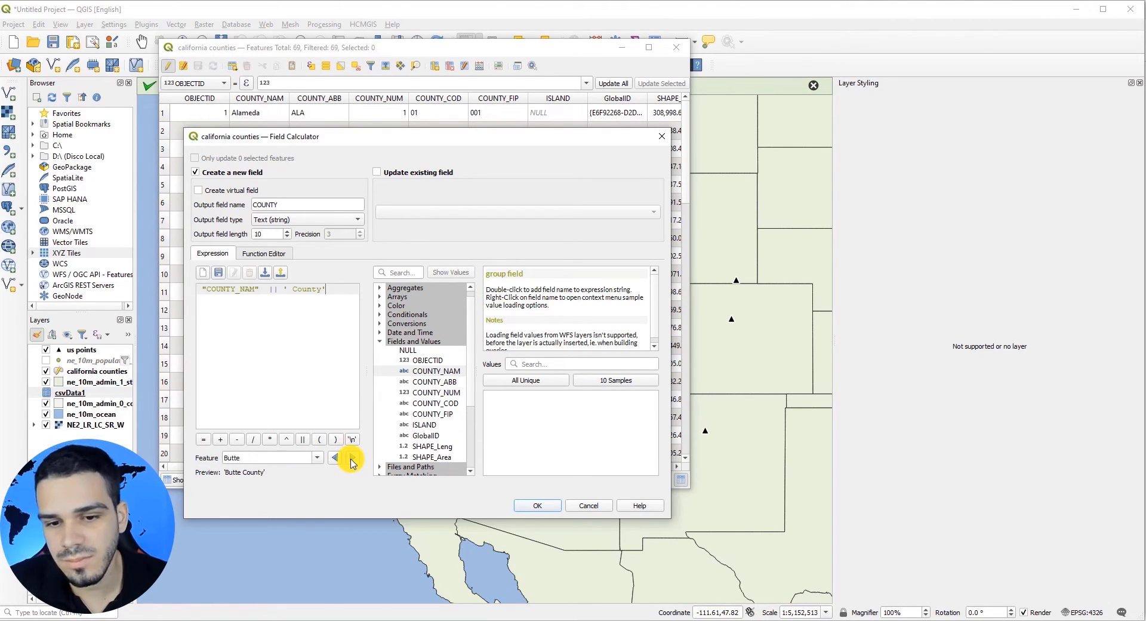
left_click(352, 458)
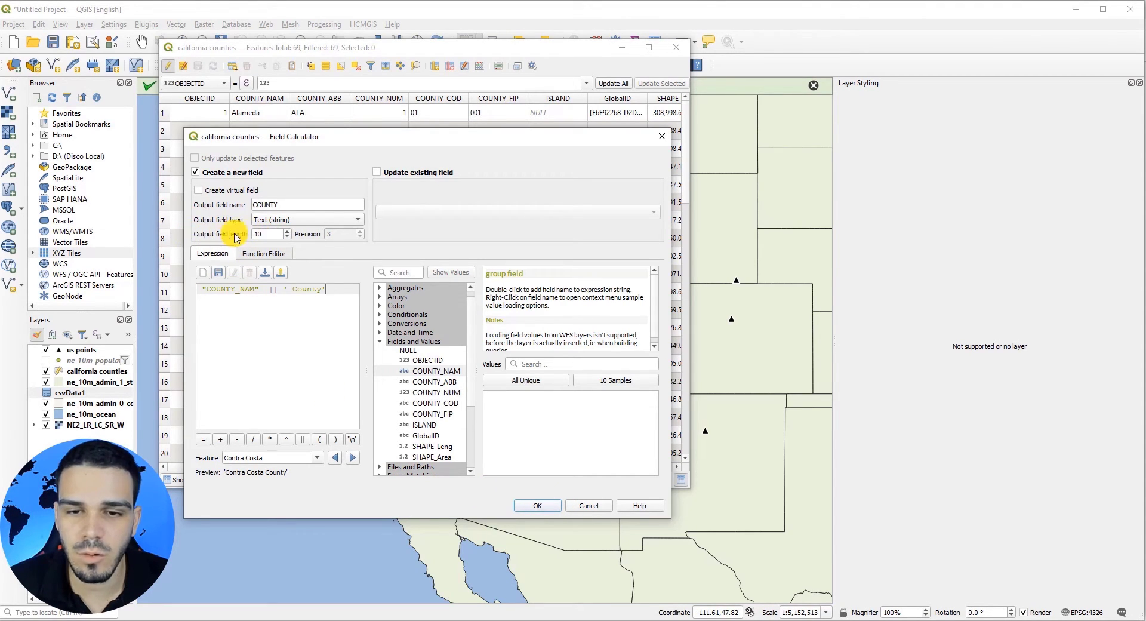
Set the output field length to 50, create the COUNTY field and check its values in the widened california counties table
double_click(272, 234)
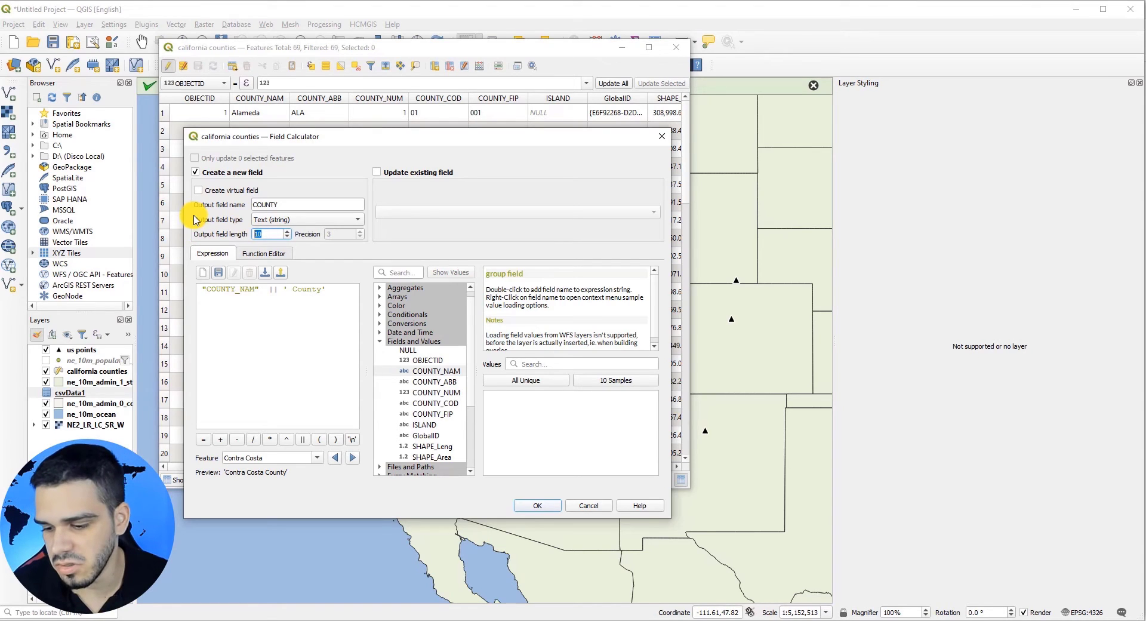
type("50")
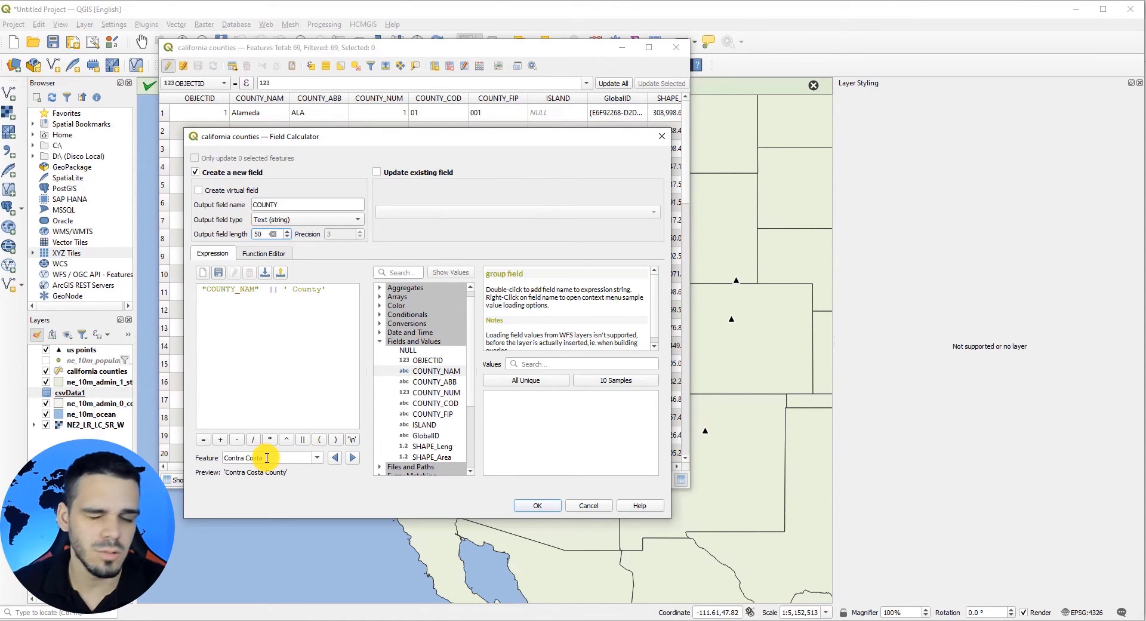
left_click(537, 505)
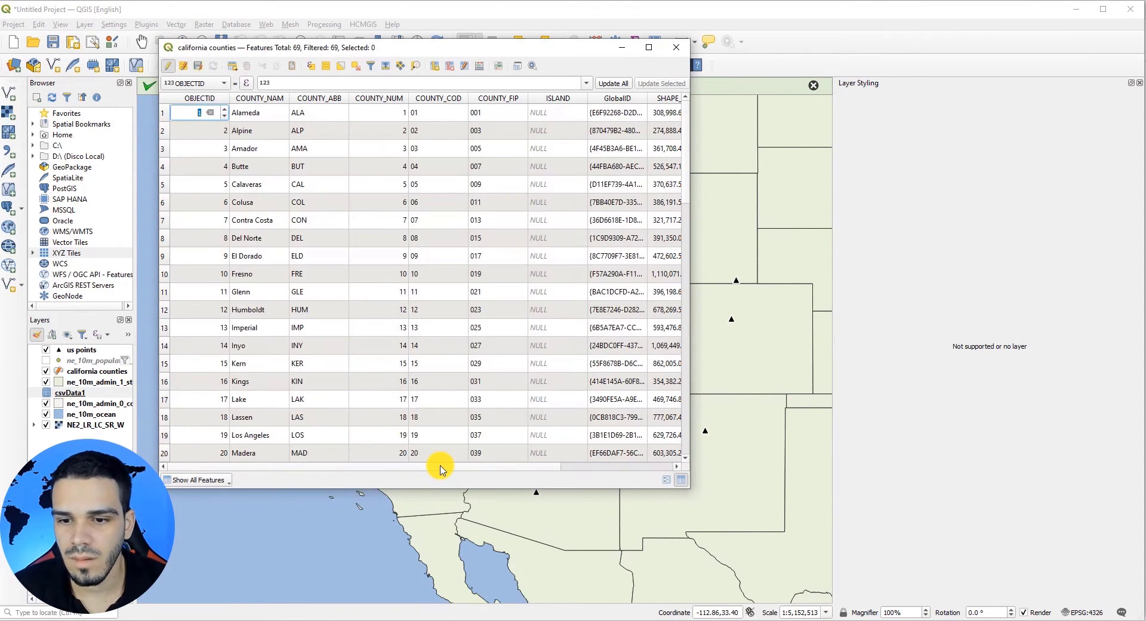
left_click_drag(439, 469, 589, 472)
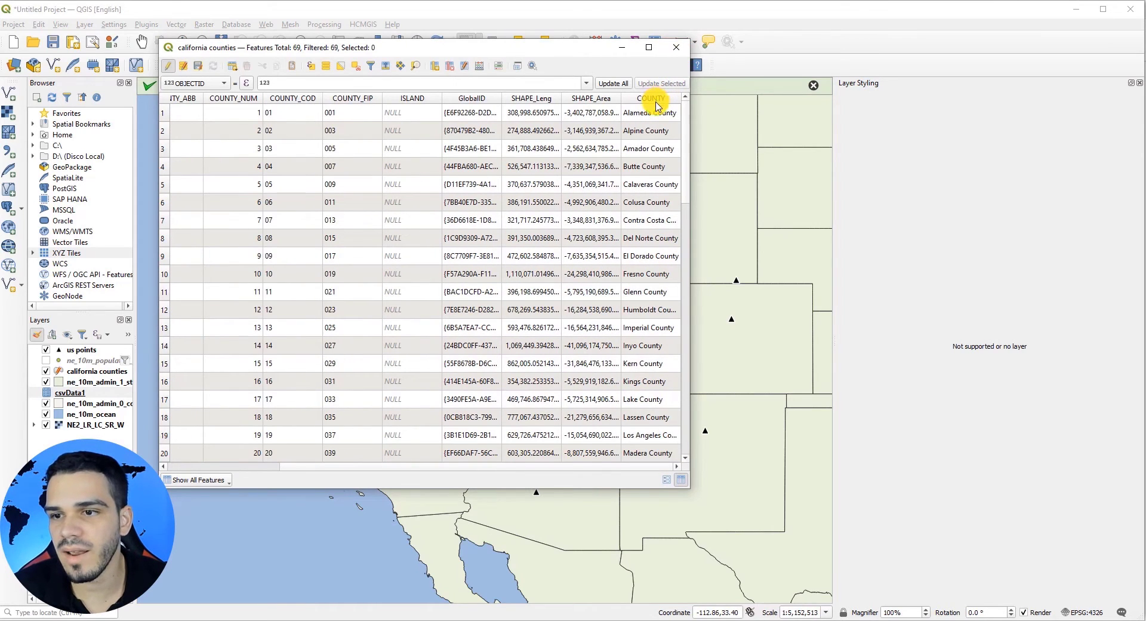
left_click_drag(690, 126, 746, 122)
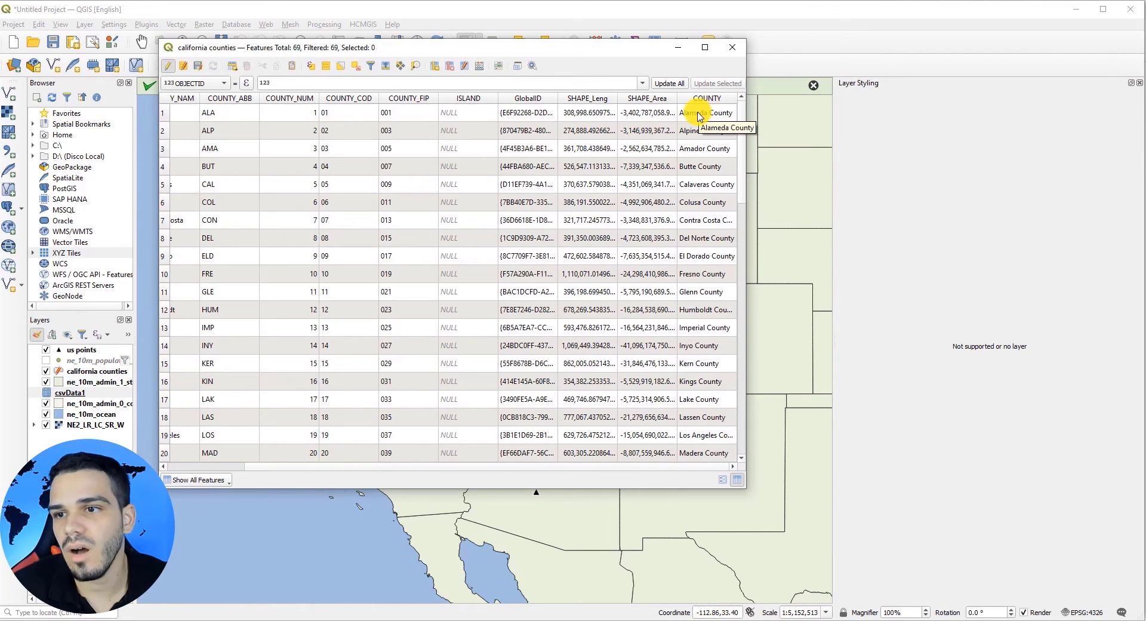
Stop editing the california counties layer and save its changes
left_click(169, 67)
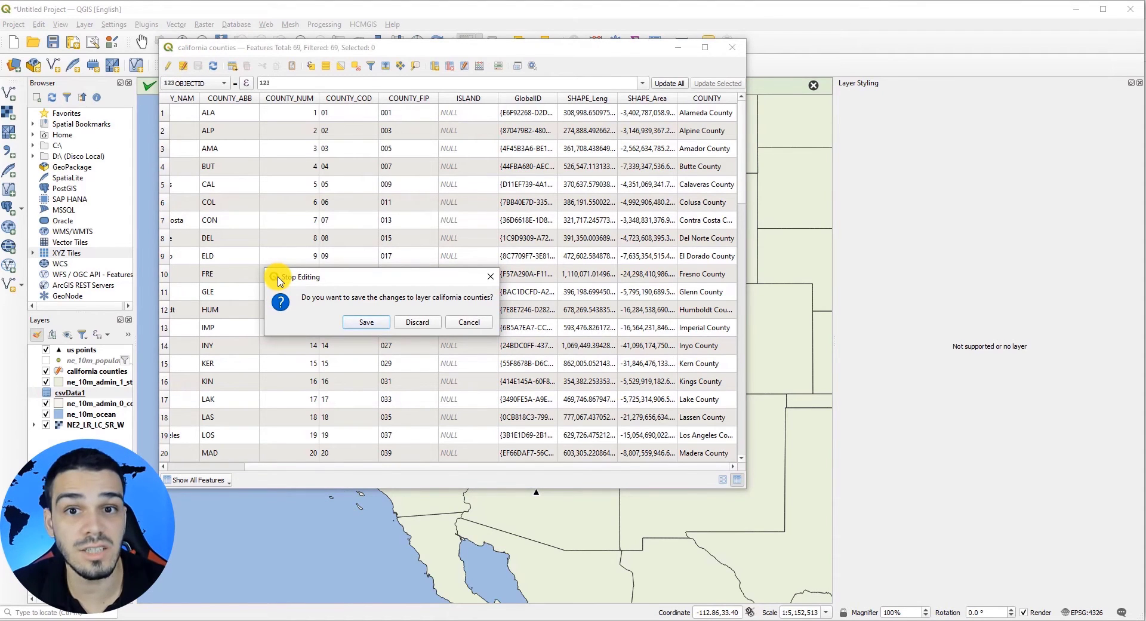
left_click(366, 323)
left_click(346, 321)
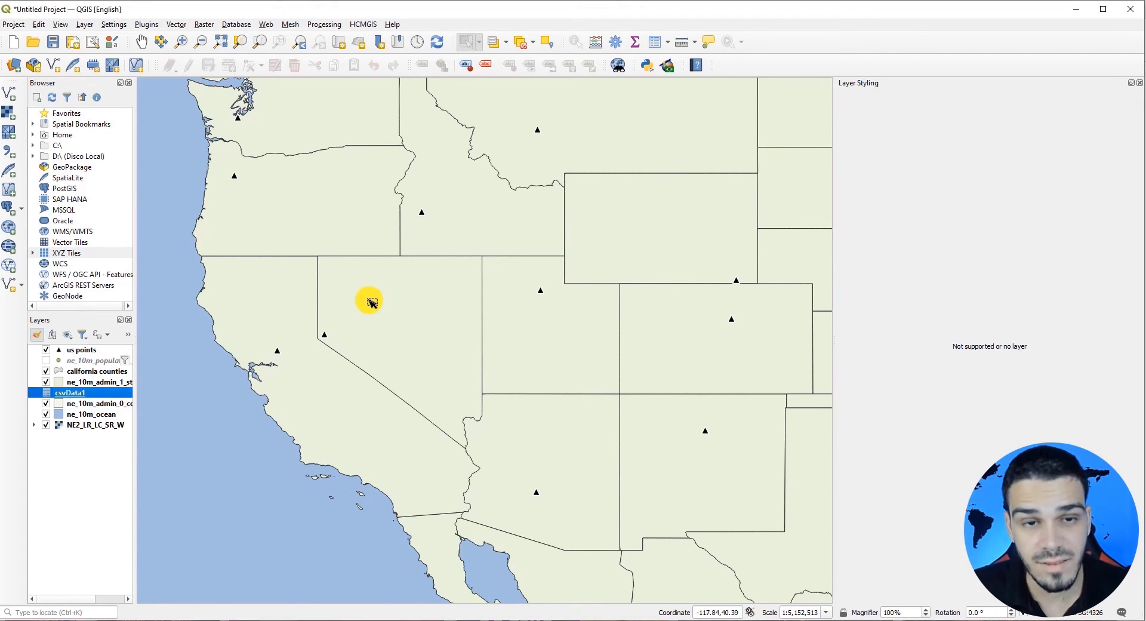
Save the QGIS project to the desktop folder (Área de Trabalho) under the name project
left_click(13, 24)
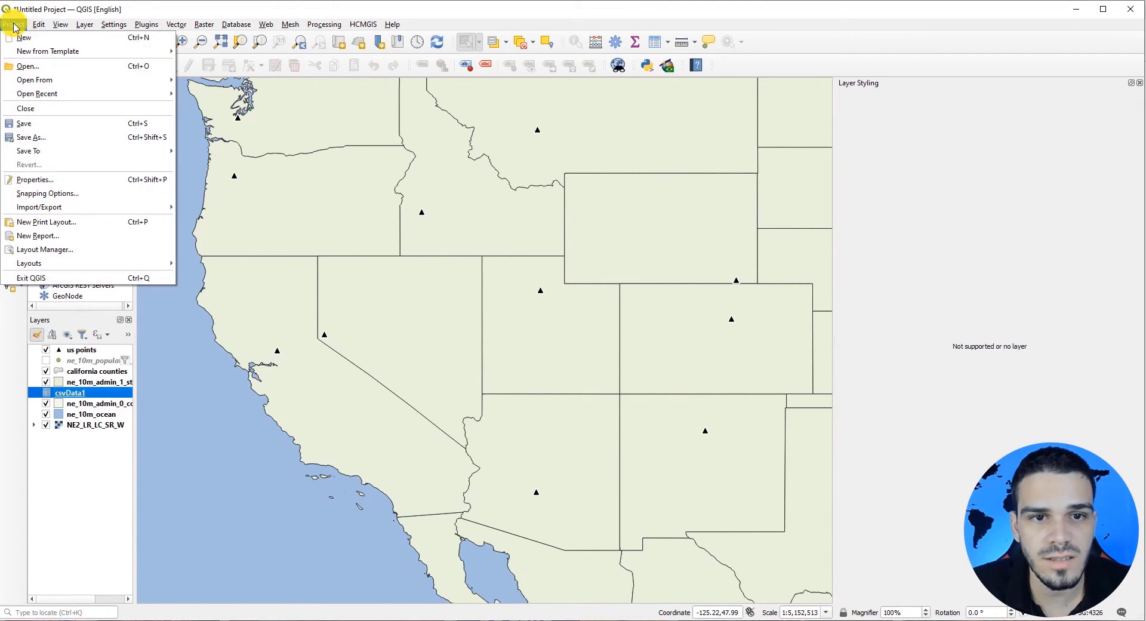
left_click(25, 123)
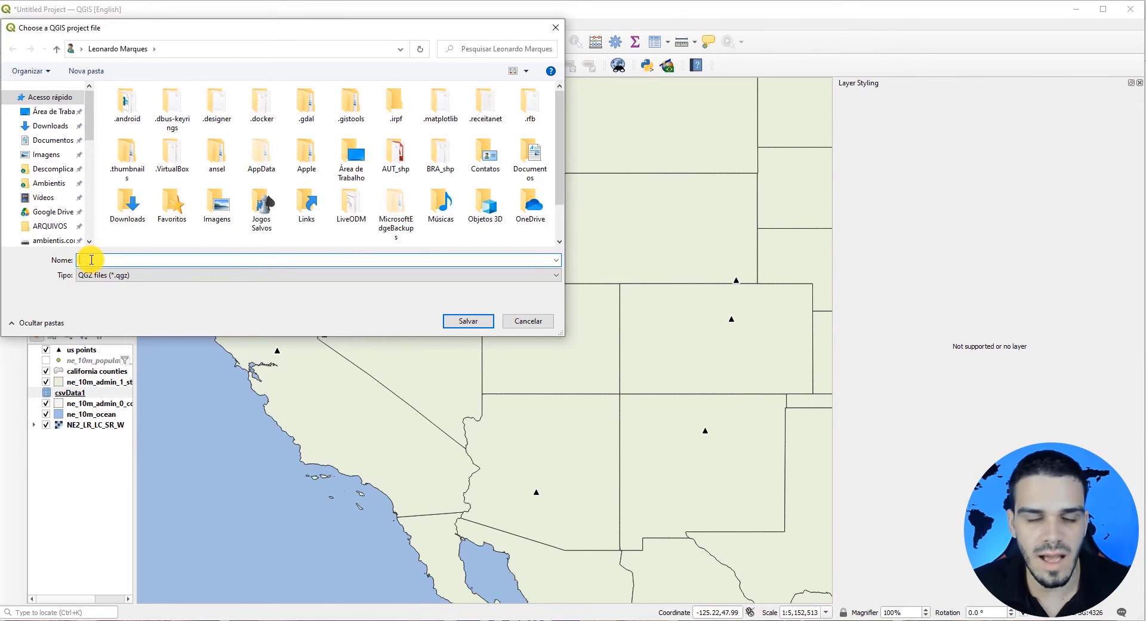
left_click(52, 111)
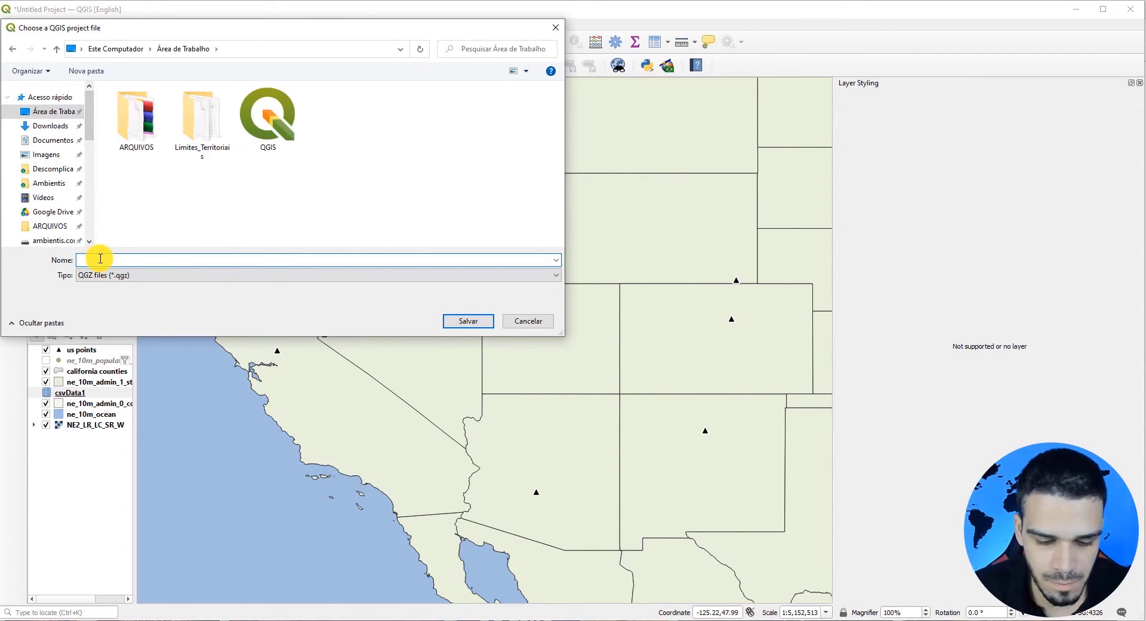
left_click(464, 320)
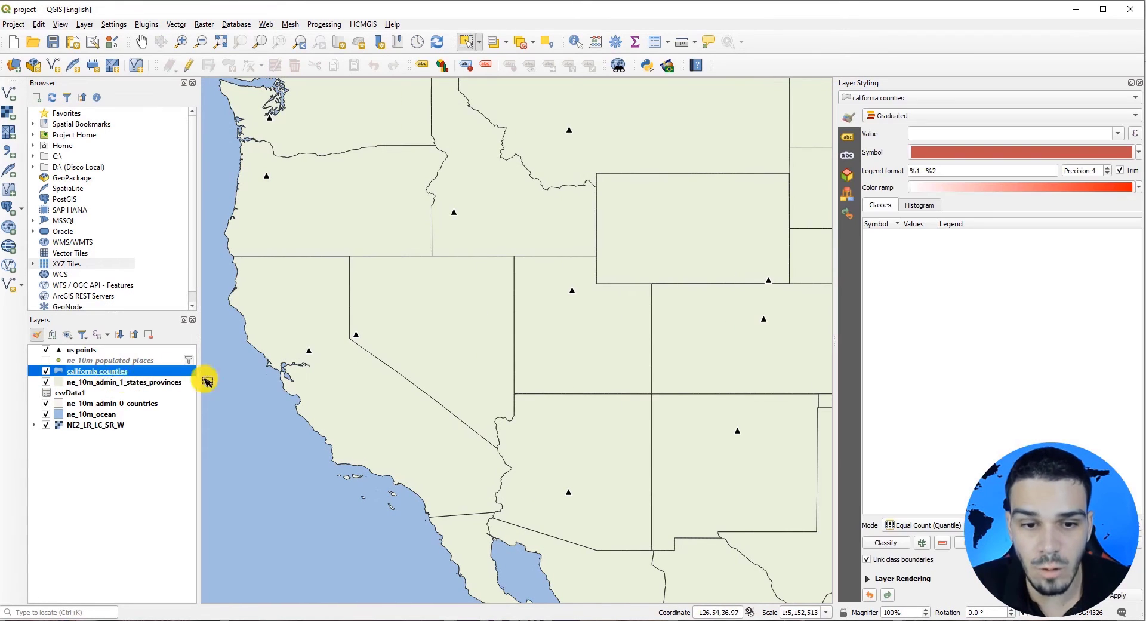
Add a vector join to california counties with join layer csvData1, join field CTYNAME and target field COUNTY
double_click(114, 372)
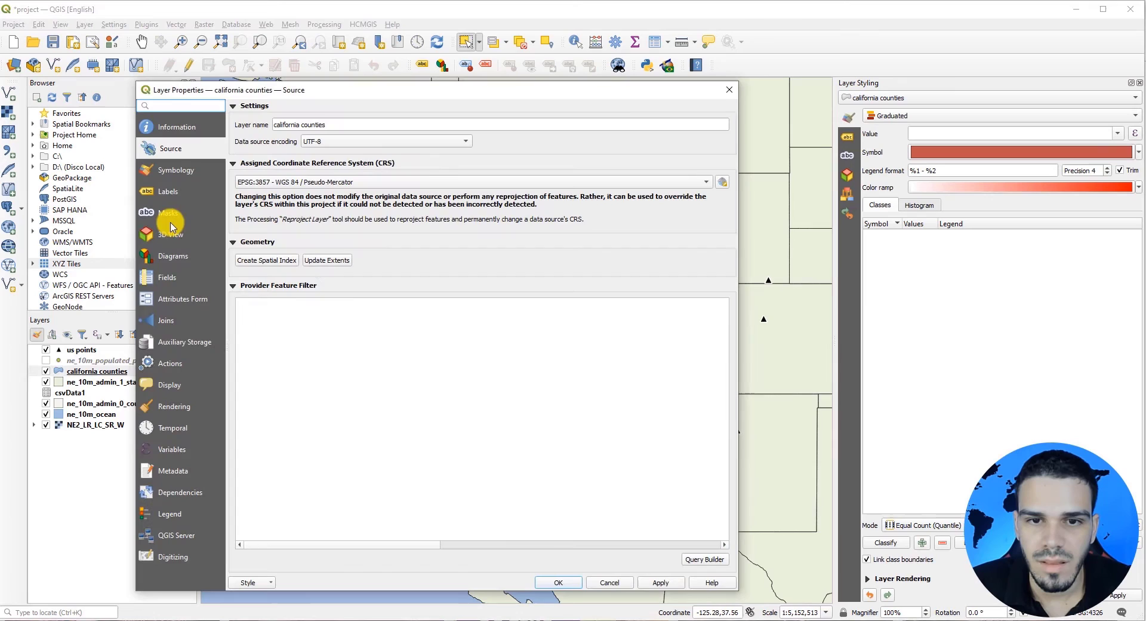
left_click(157, 318)
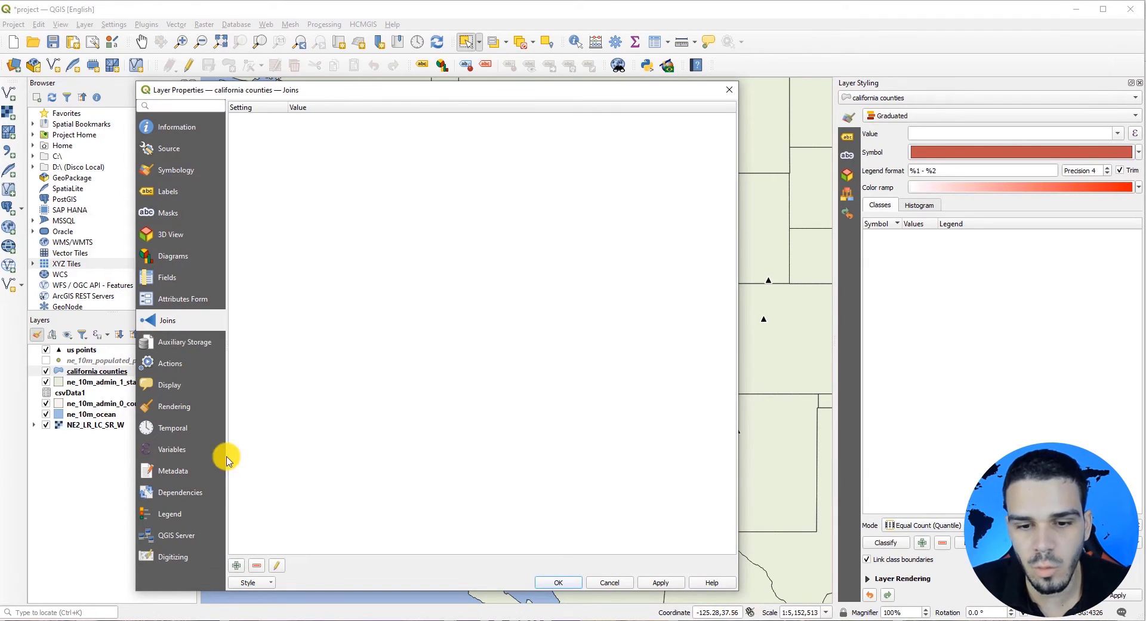
left_click(237, 565)
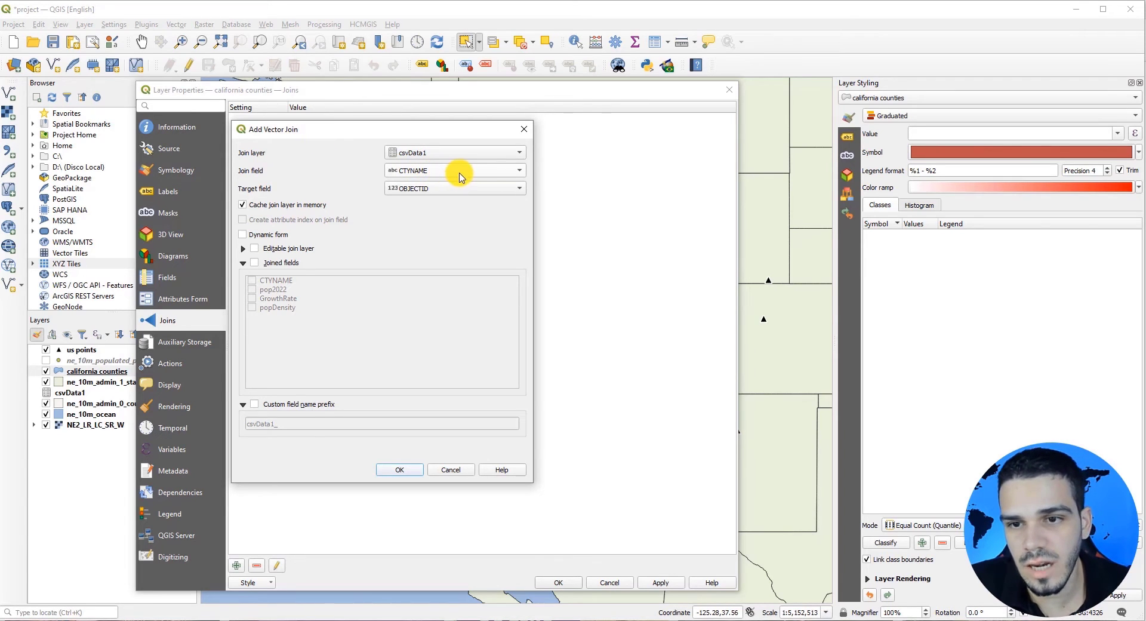
left_click(412, 190)
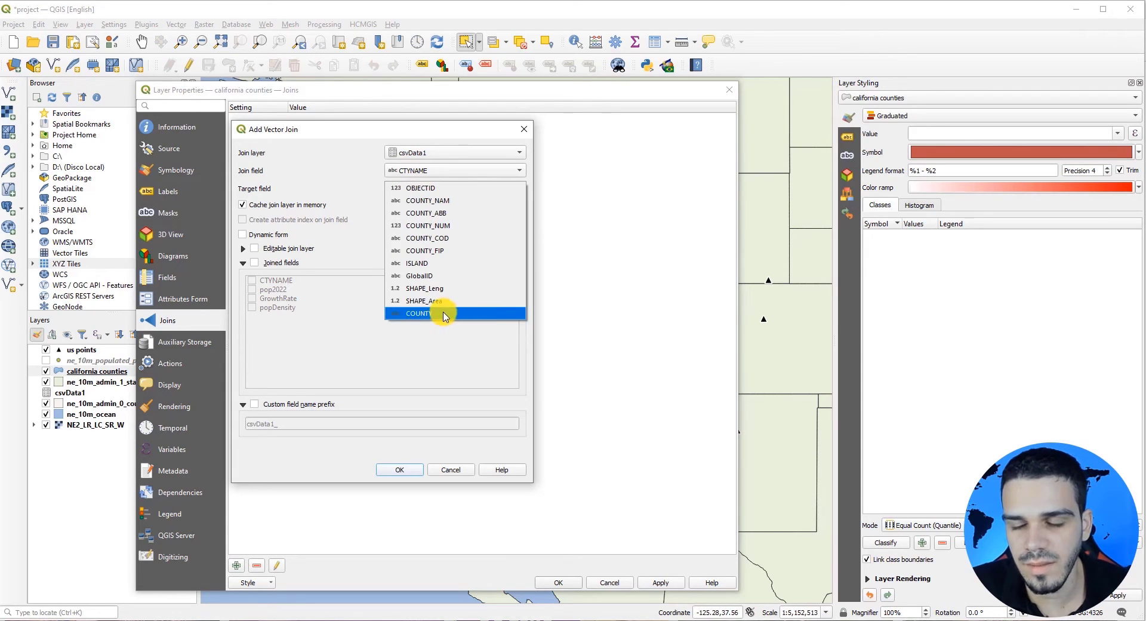
left_click(452, 315)
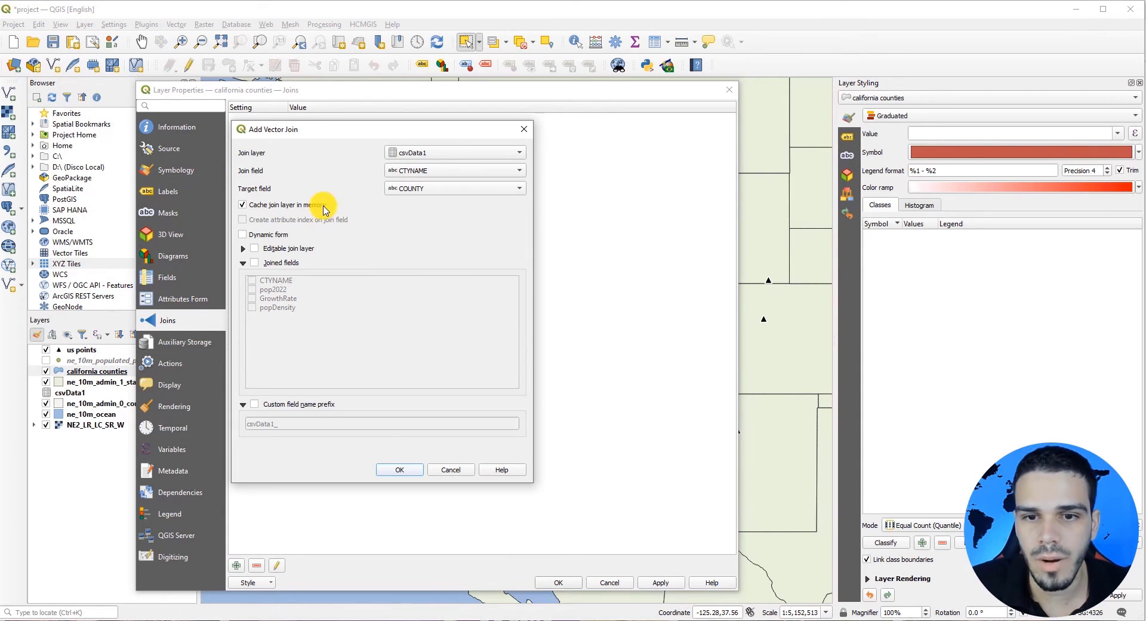
Limit the joined fields to pop2022, GrowthRate and popDensity, and apply the join to california counties
left_click(254, 264)
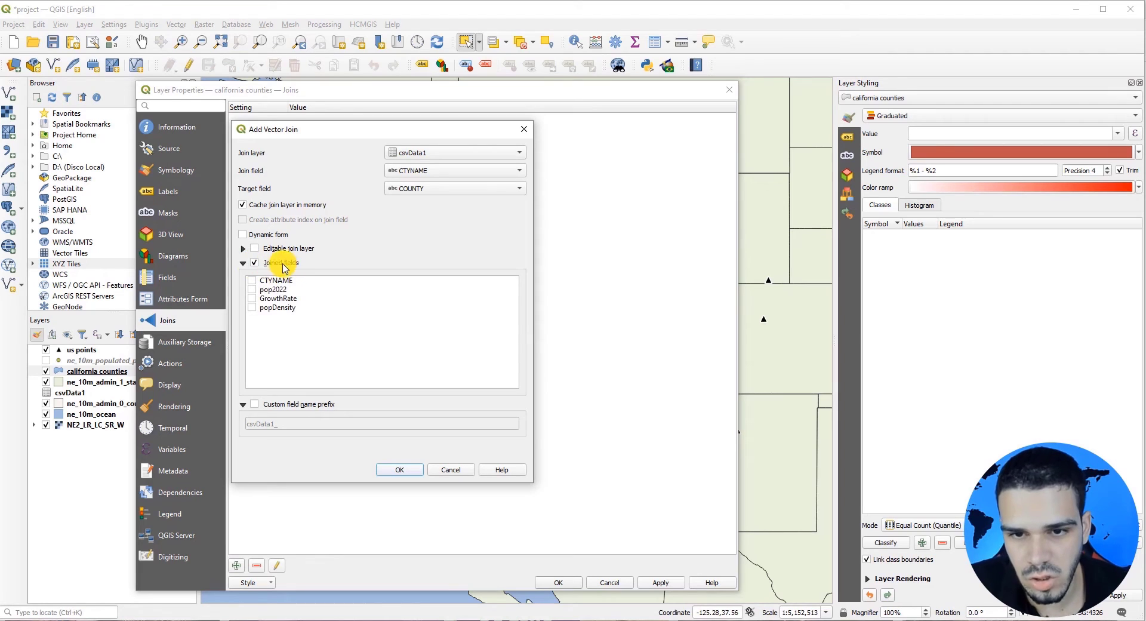
left_click(251, 293)
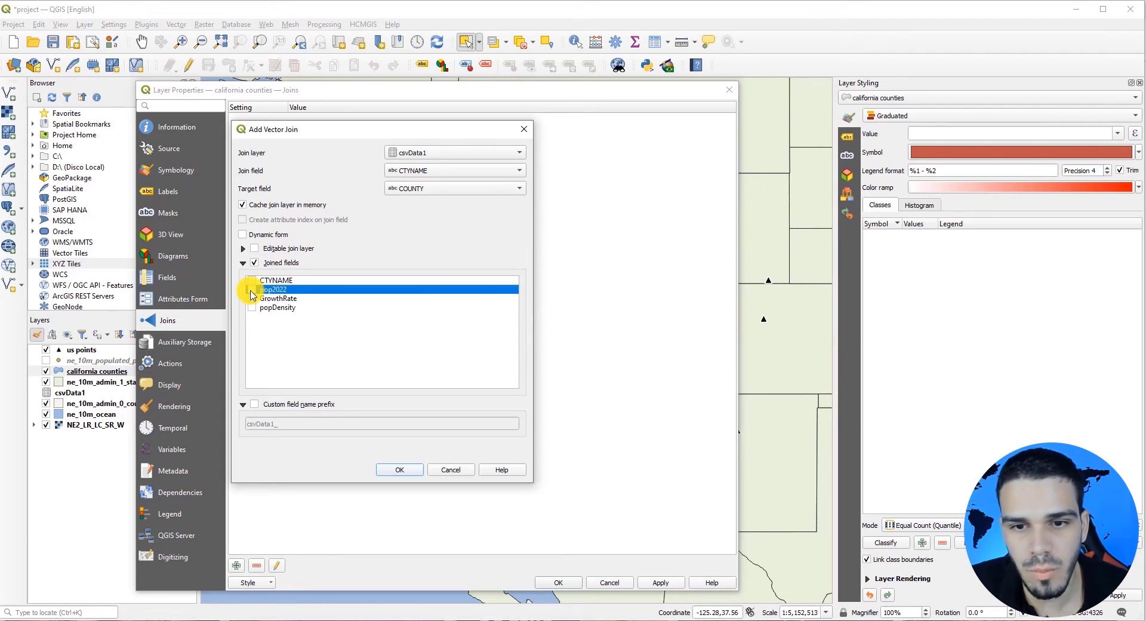
left_click(251, 290)
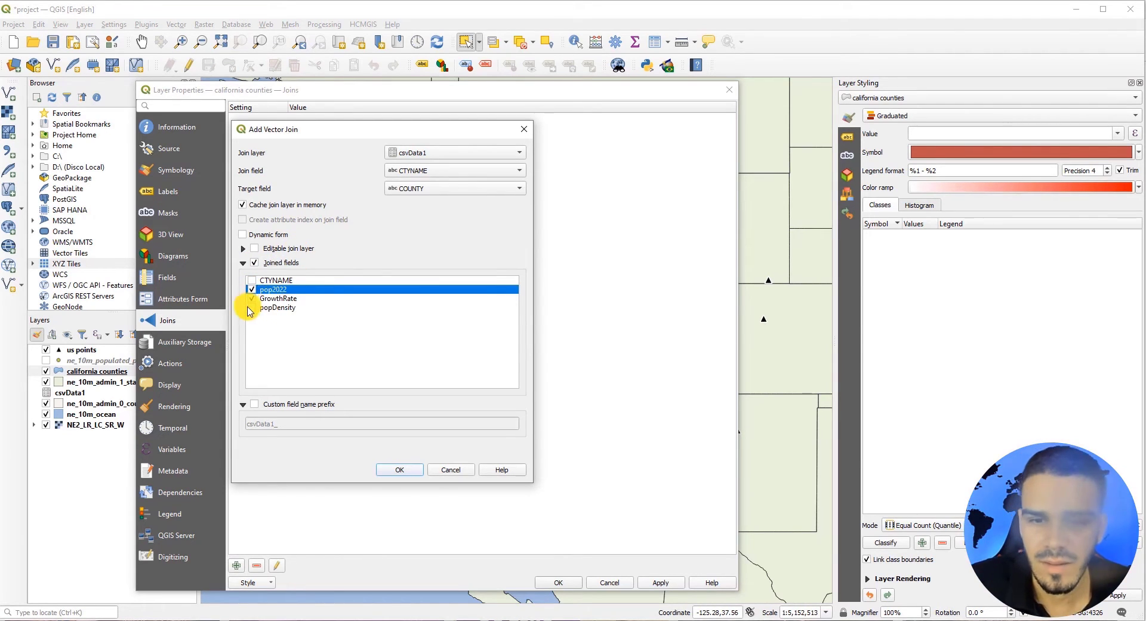
left_click(251, 307)
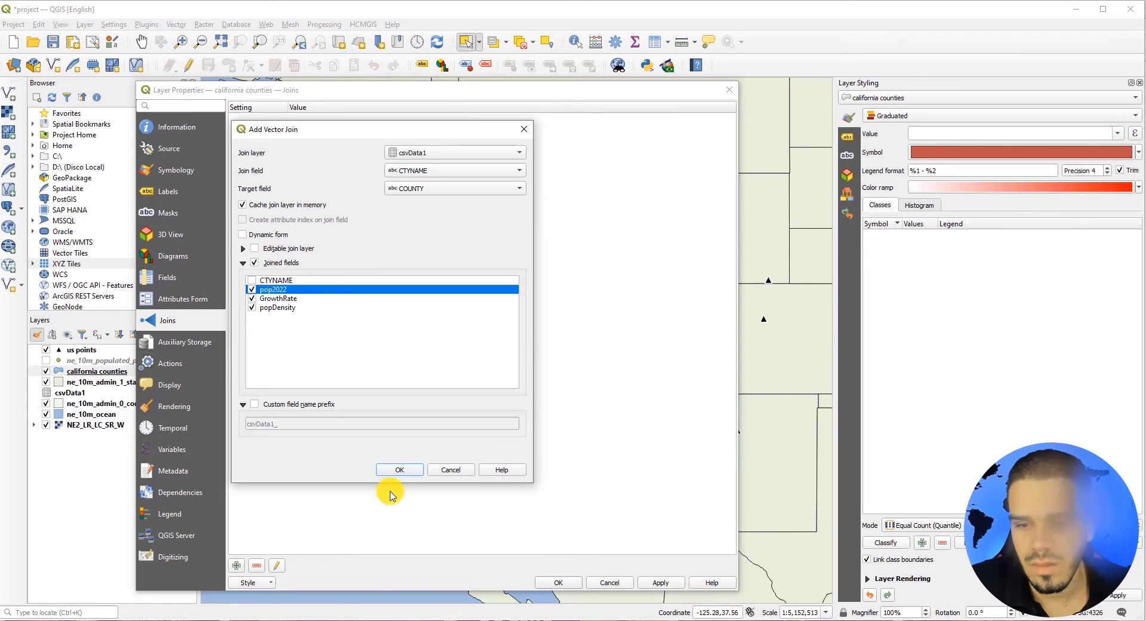
left_click(392, 472)
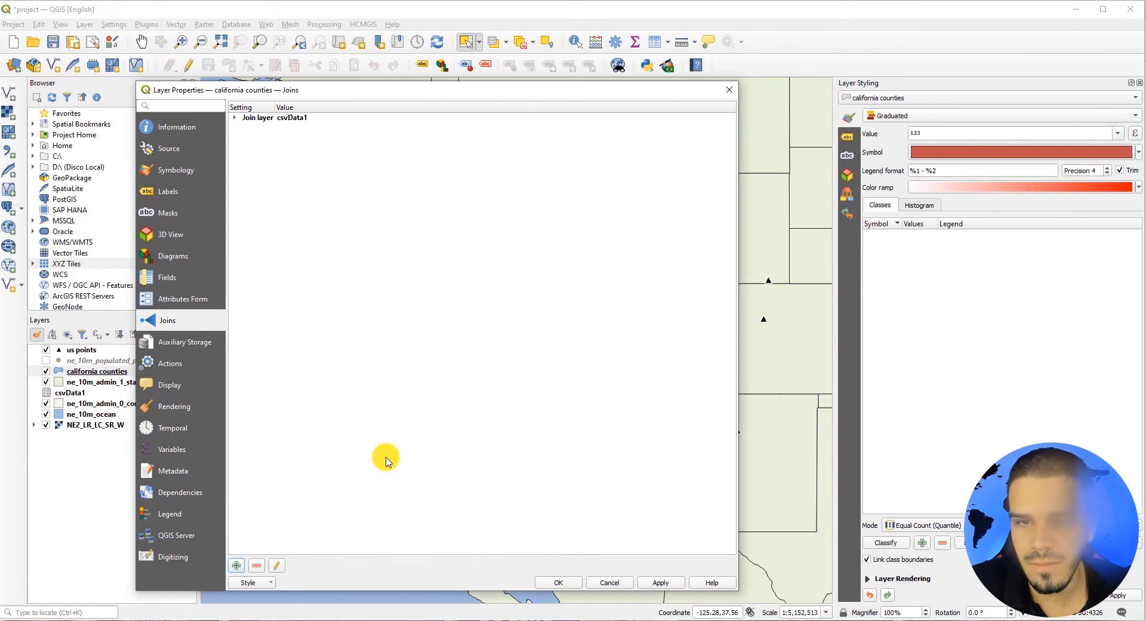
left_click(554, 583)
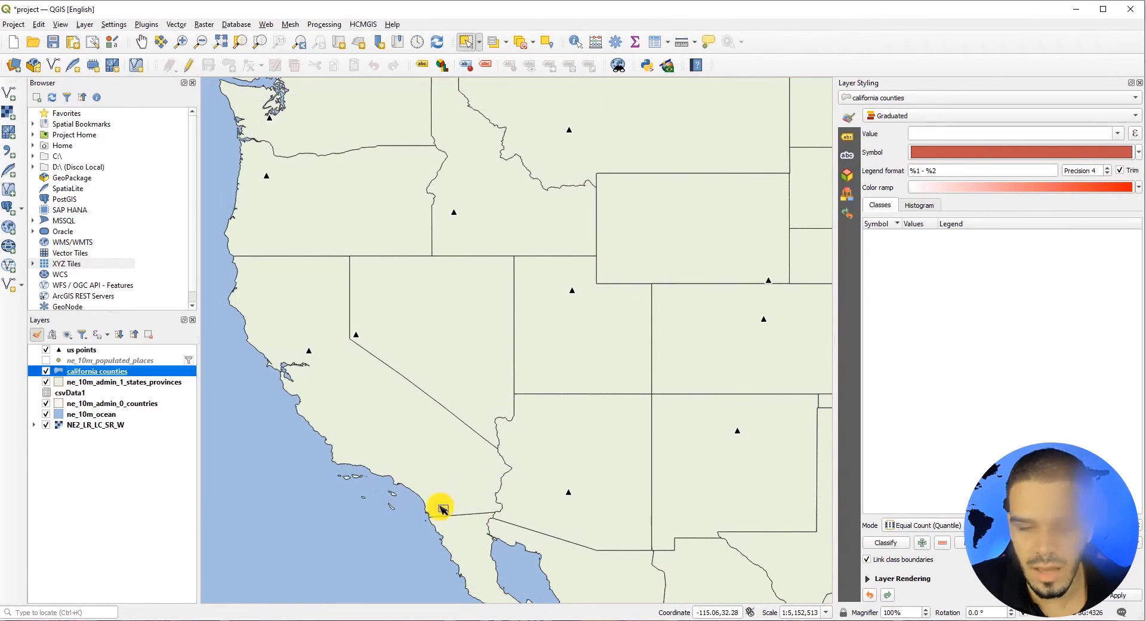
Sort the california counties attribute table by csvData1_pop2022 in descending order and select the three Los Angeles County rows
right_click(134, 373)
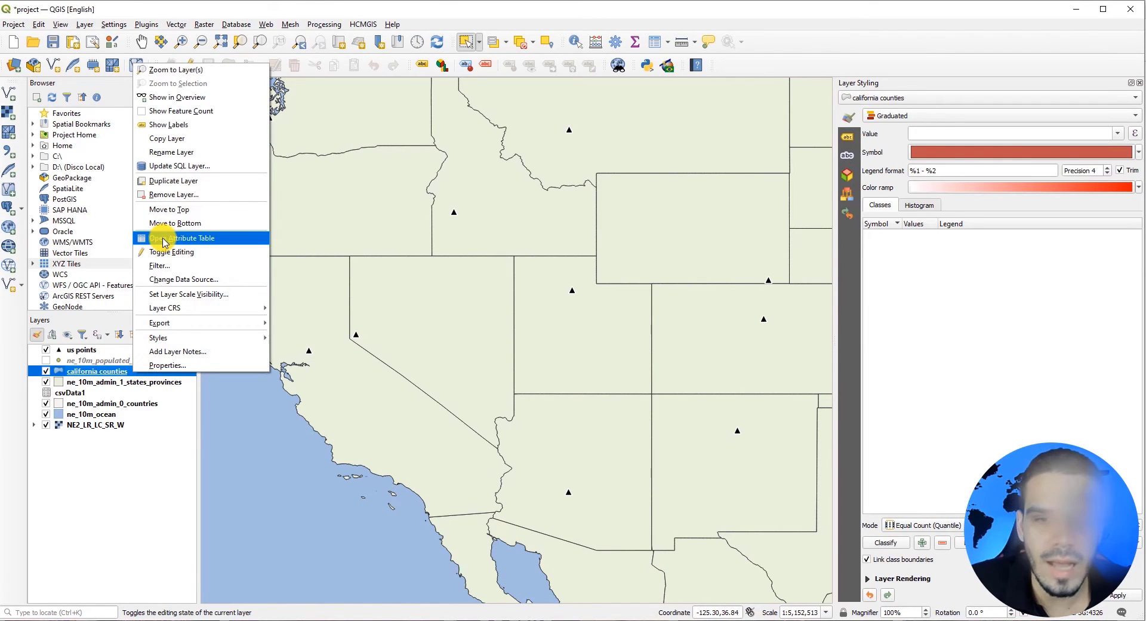
left_click(165, 241)
scroll(520, 466, "right", 5)
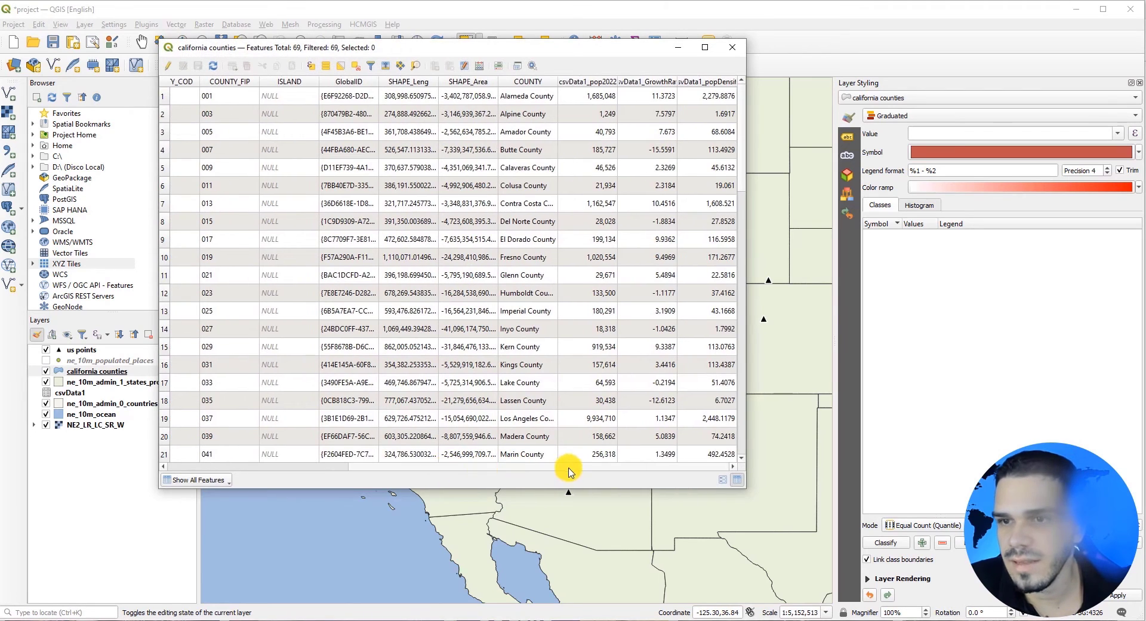
left_click_drag(746, 180, 844, 180)
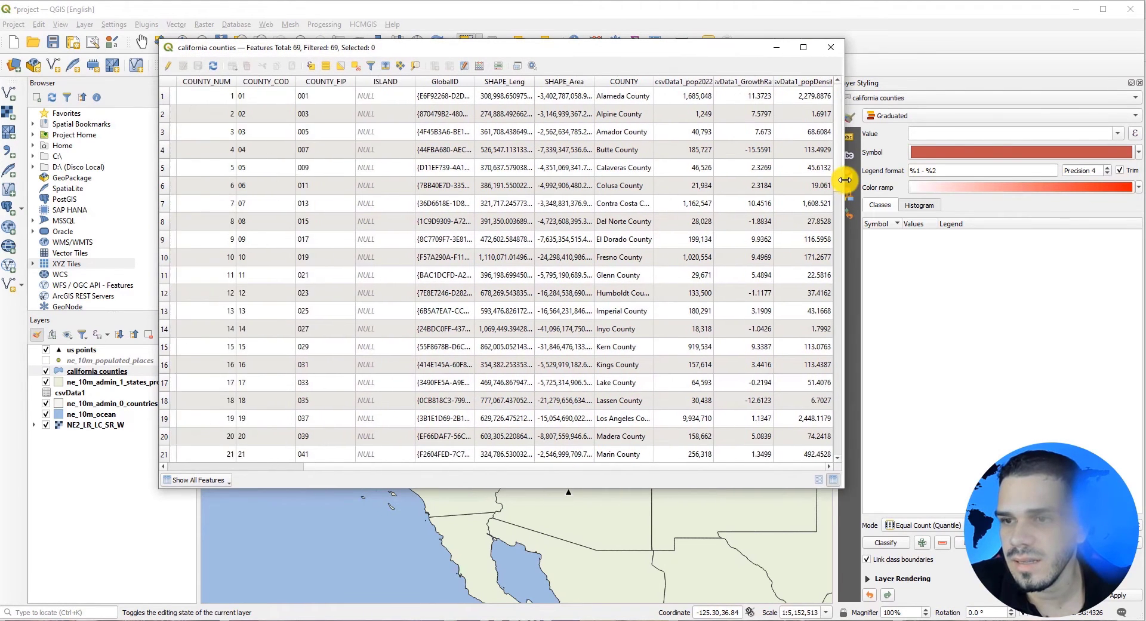
left_click(687, 81)
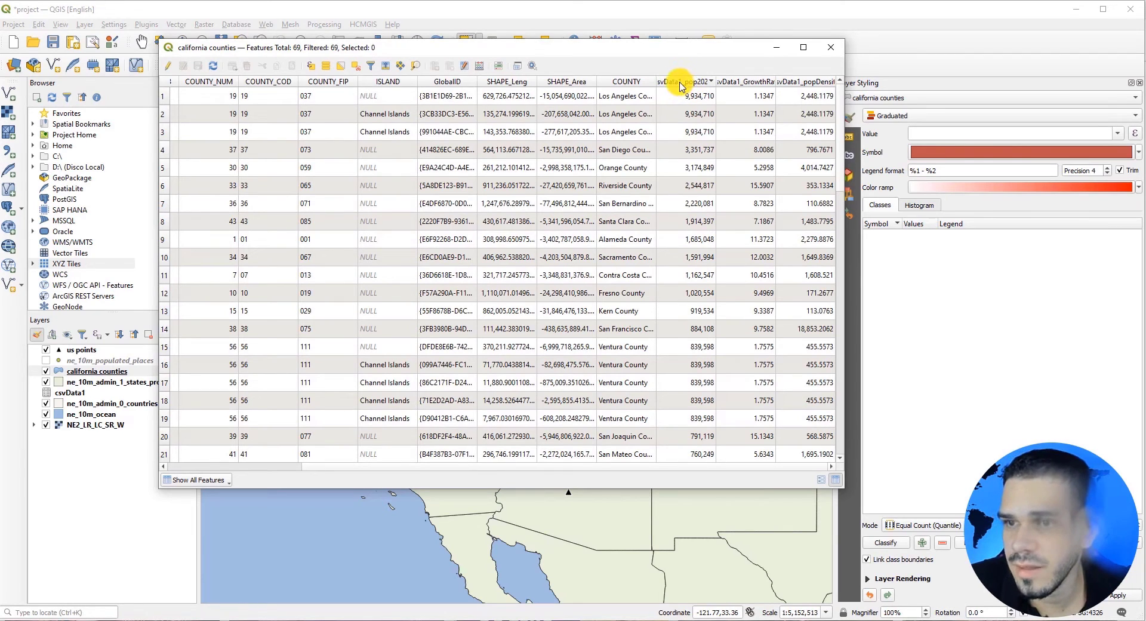
left_click_drag(656, 82, 694, 82)
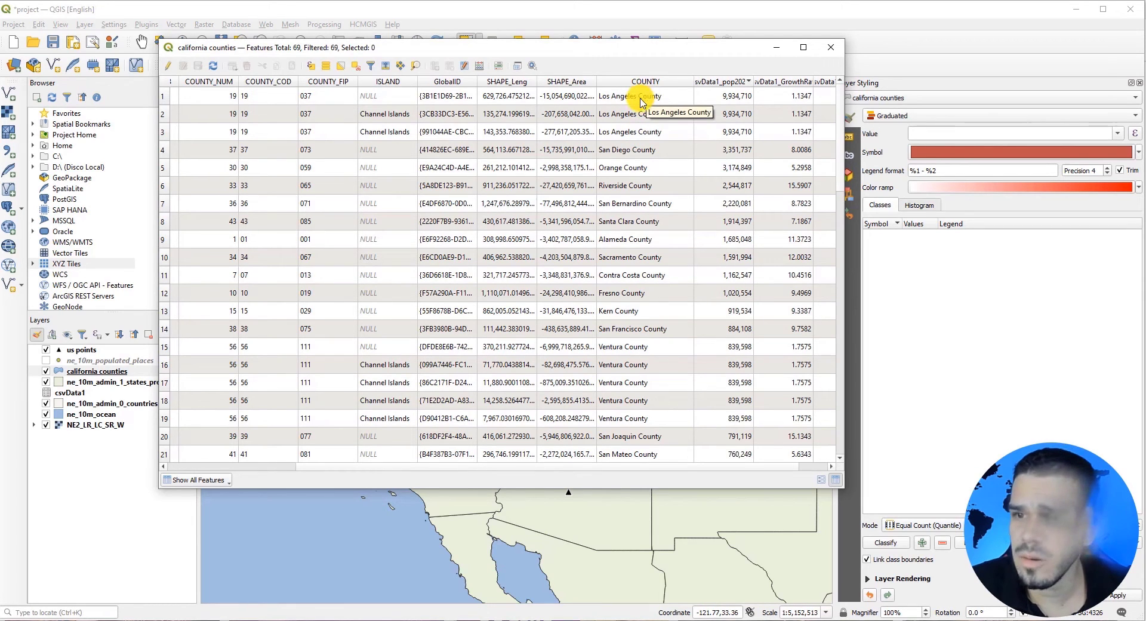
left_click_drag(164, 97, 165, 132)
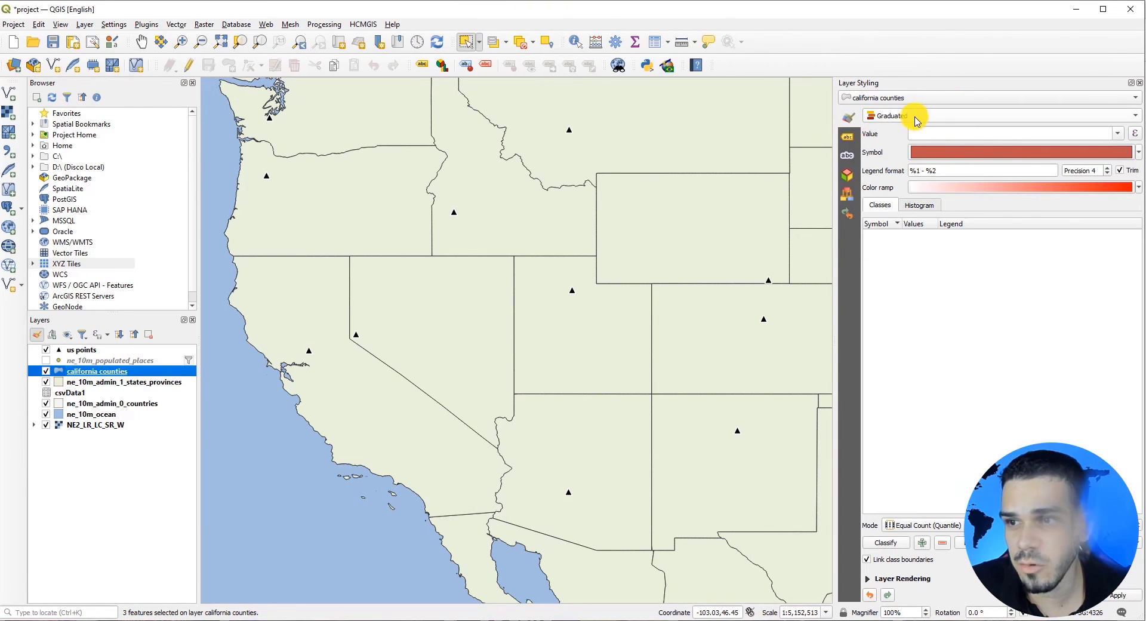
Style california counties with Single Symbol and inspect the selected Los Angeles County polygons, including the islands, on the map
left_click(914, 118)
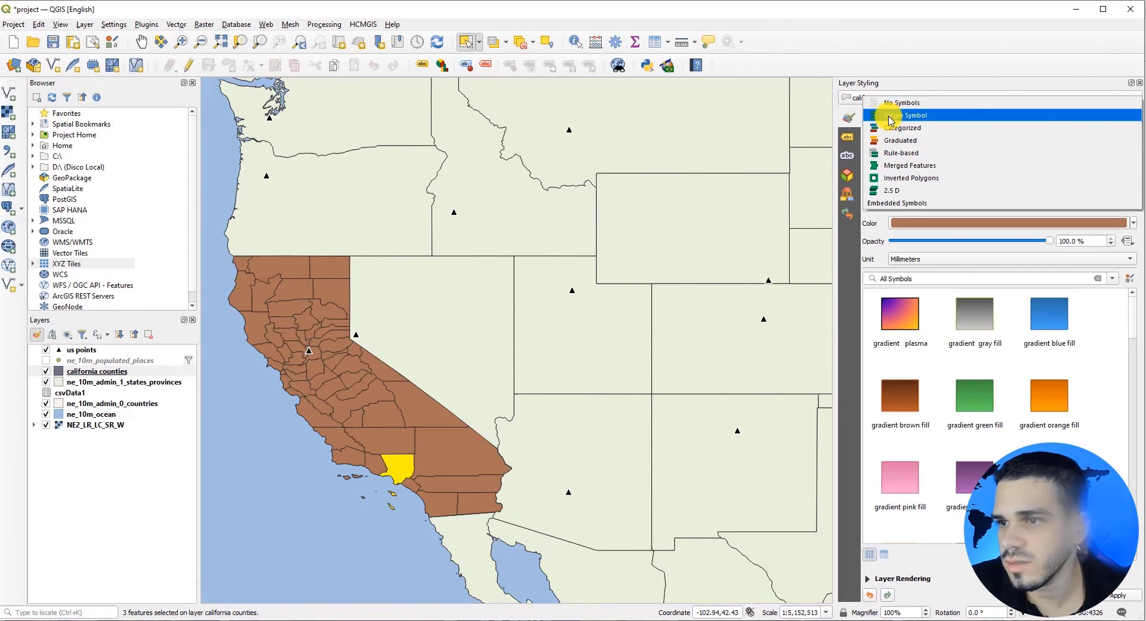
left_click(883, 112)
scroll(370, 504, "up", 2)
left_click_drag(345, 510, 365, 474)
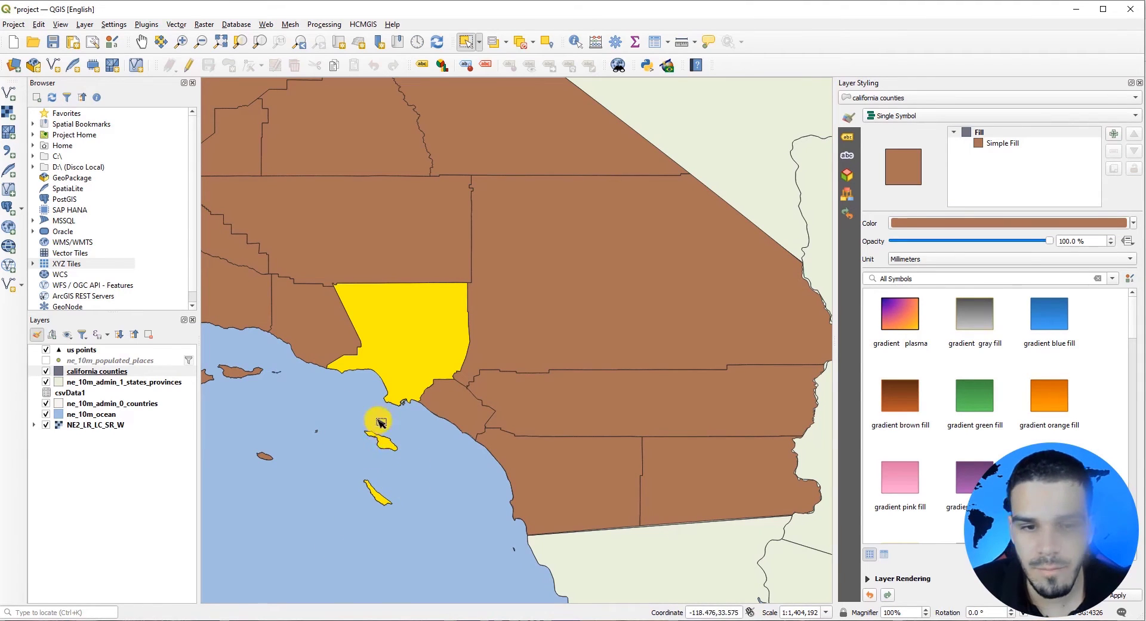
Set up a Dissolve of the california counties layer using COUNTY as the dissolve field
left_click(102, 372)
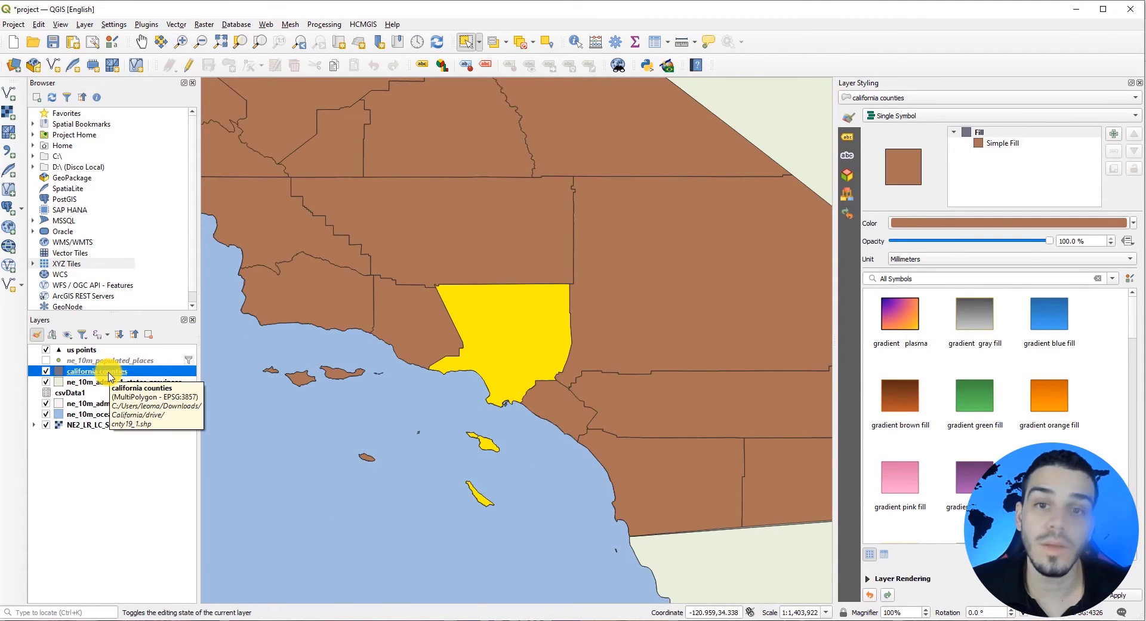
key("F6")
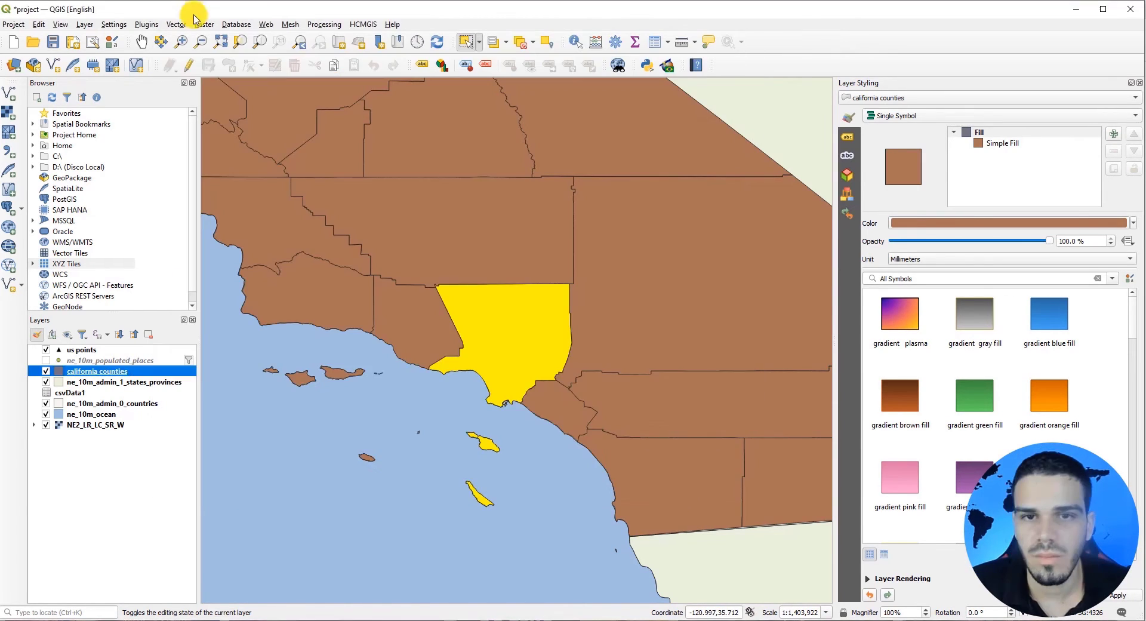
left_click(175, 25)
left_click(173, 25)
left_click(174, 26)
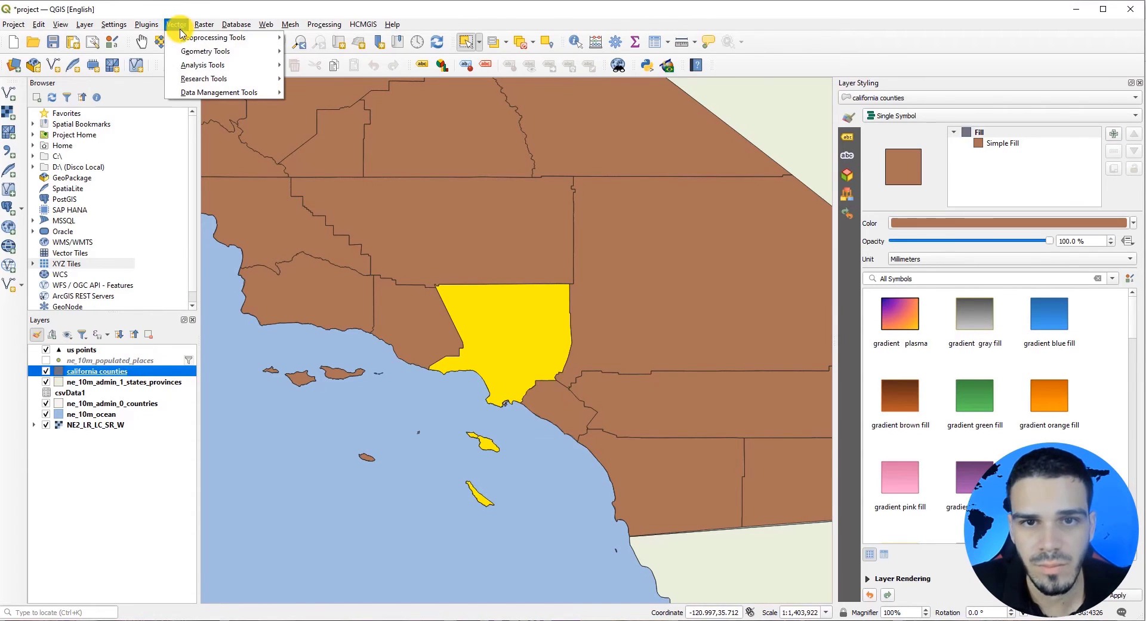
mouse_move(187, 42)
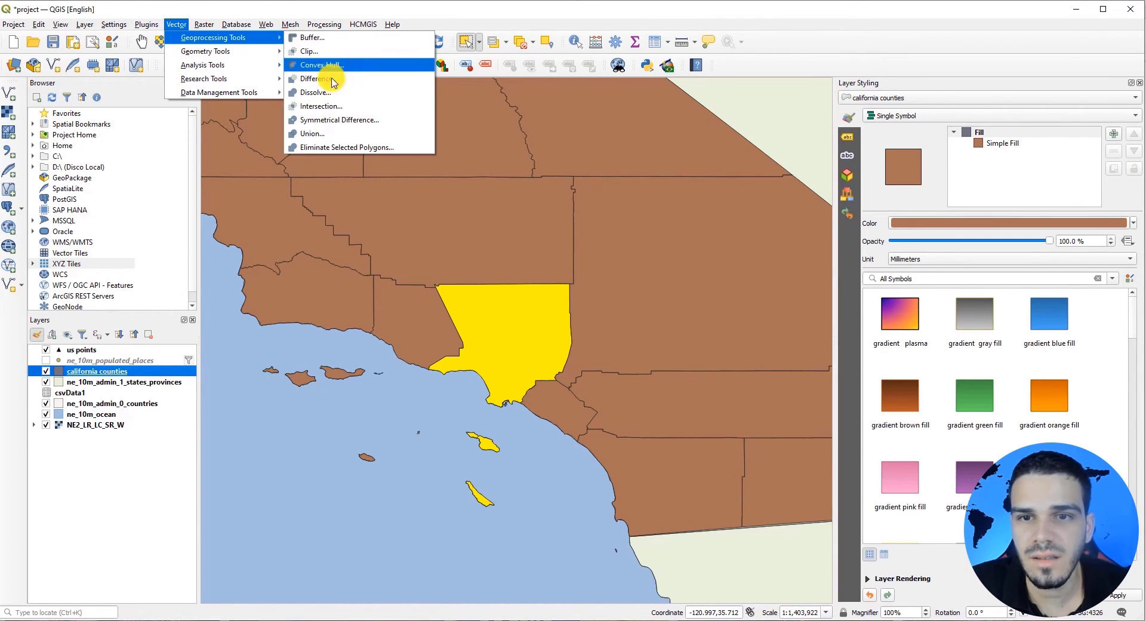
left_click(317, 92)
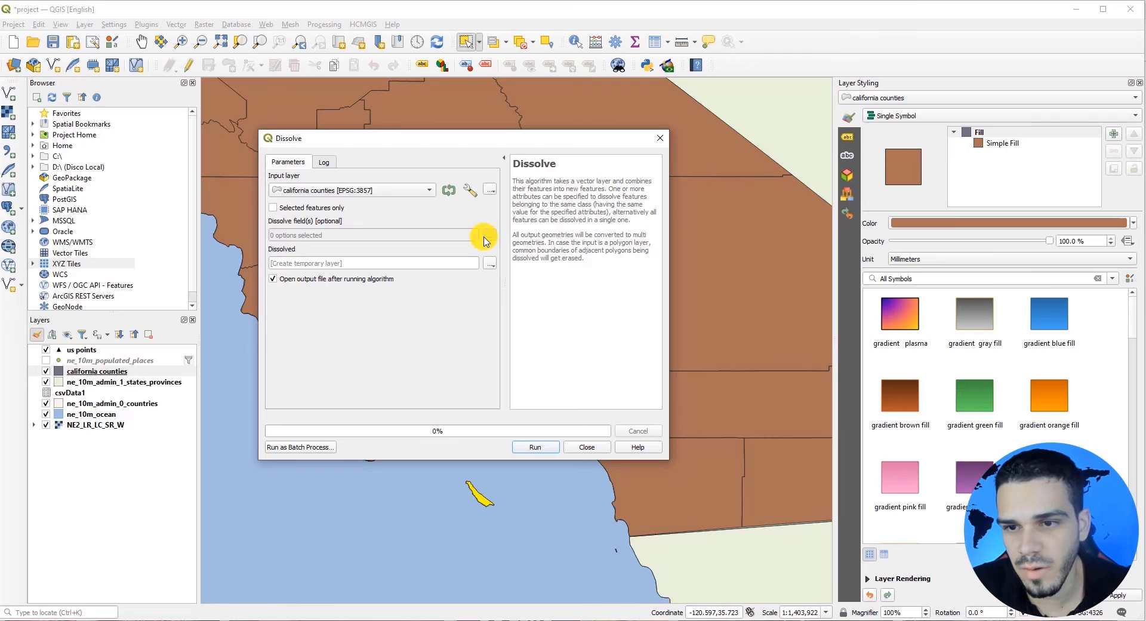
left_click(486, 237)
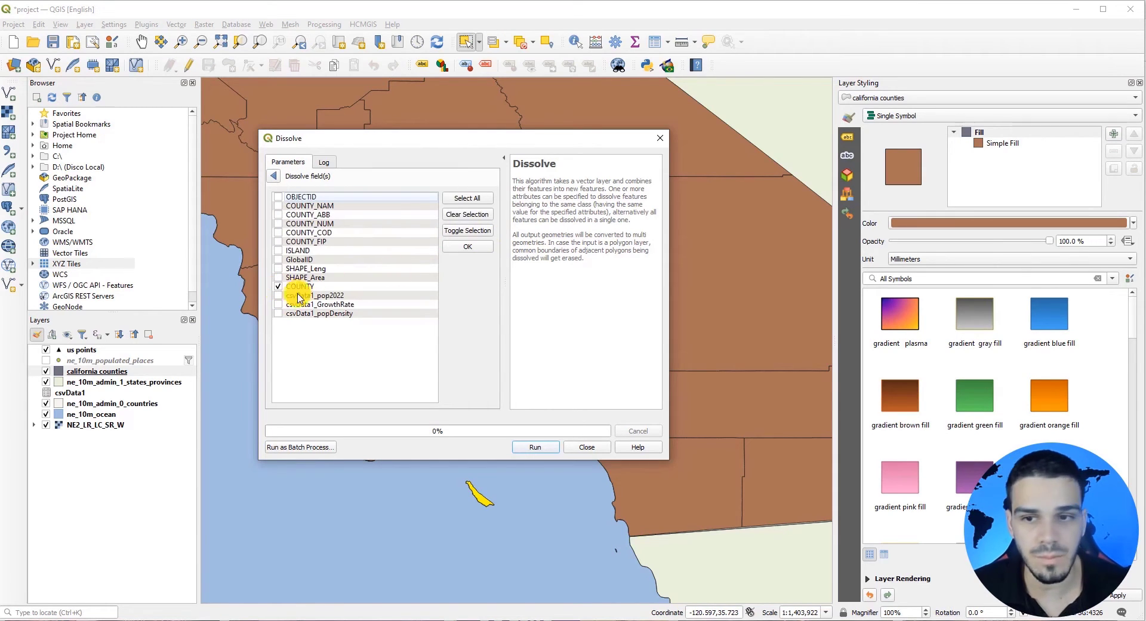
left_click(470, 249)
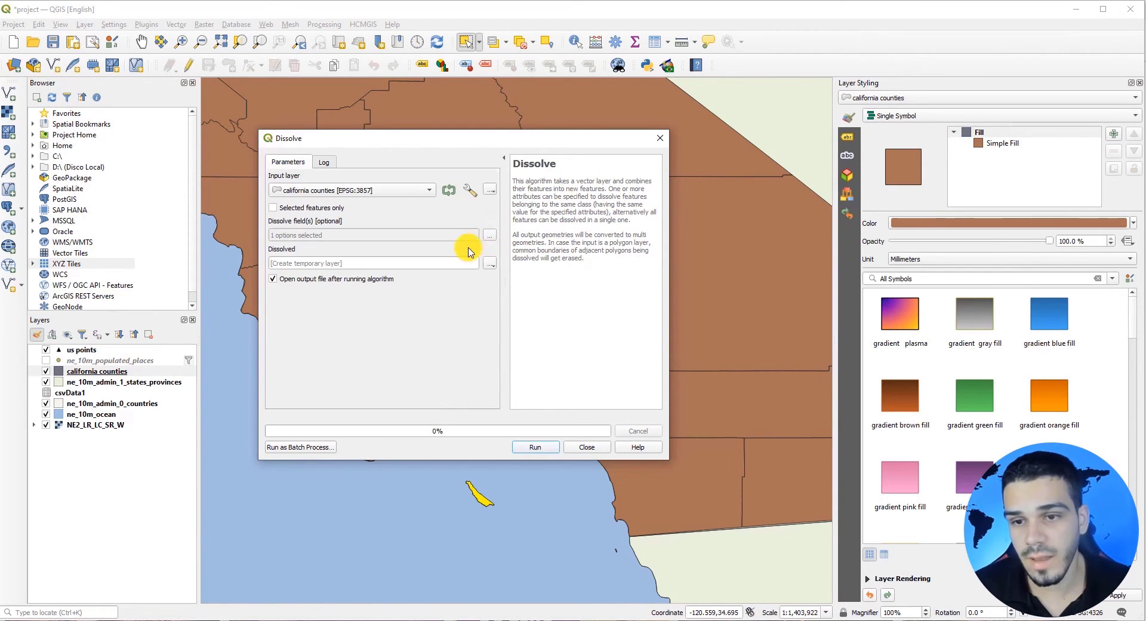
Examine the repeated Ventura County rows in the california counties attribute table by selecting all five of them
left_click(149, 585)
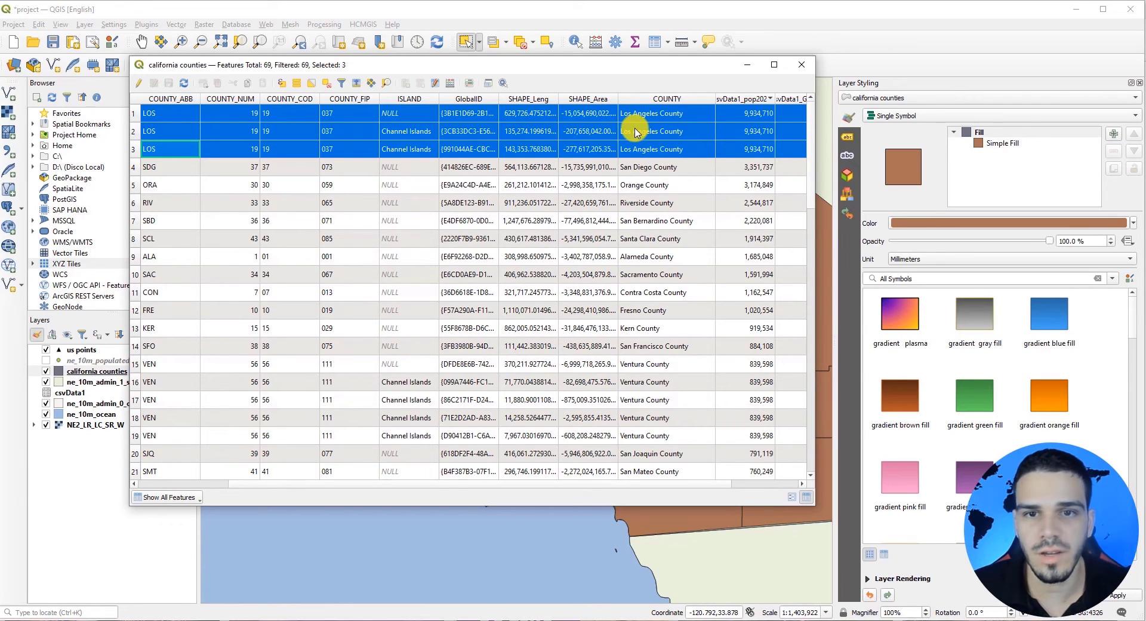
left_click_drag(134, 364, 130, 439)
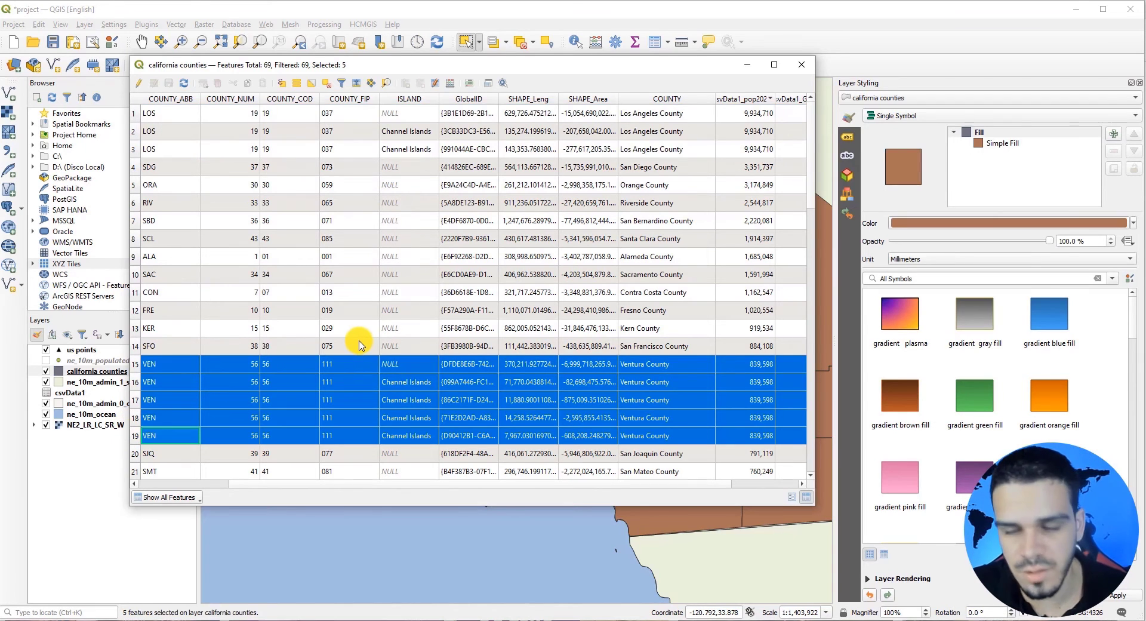
left_click(802, 67)
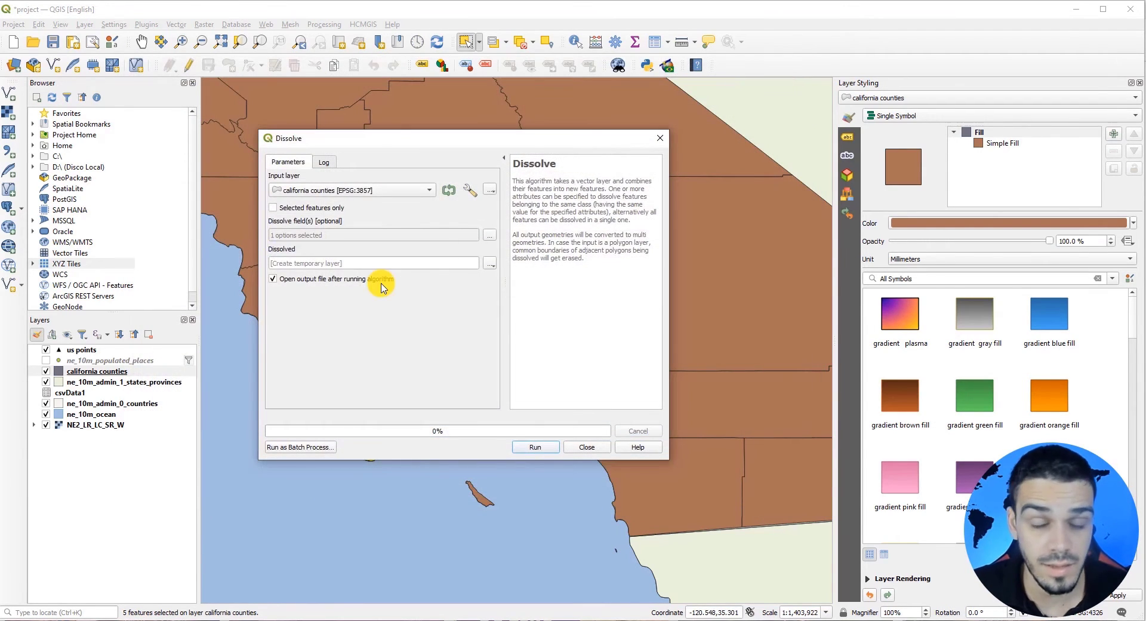
Run the dissolve to a temporary layer and check the Dissolved layer's attribute table through to the joined csvData1 fields
left_click(522, 448)
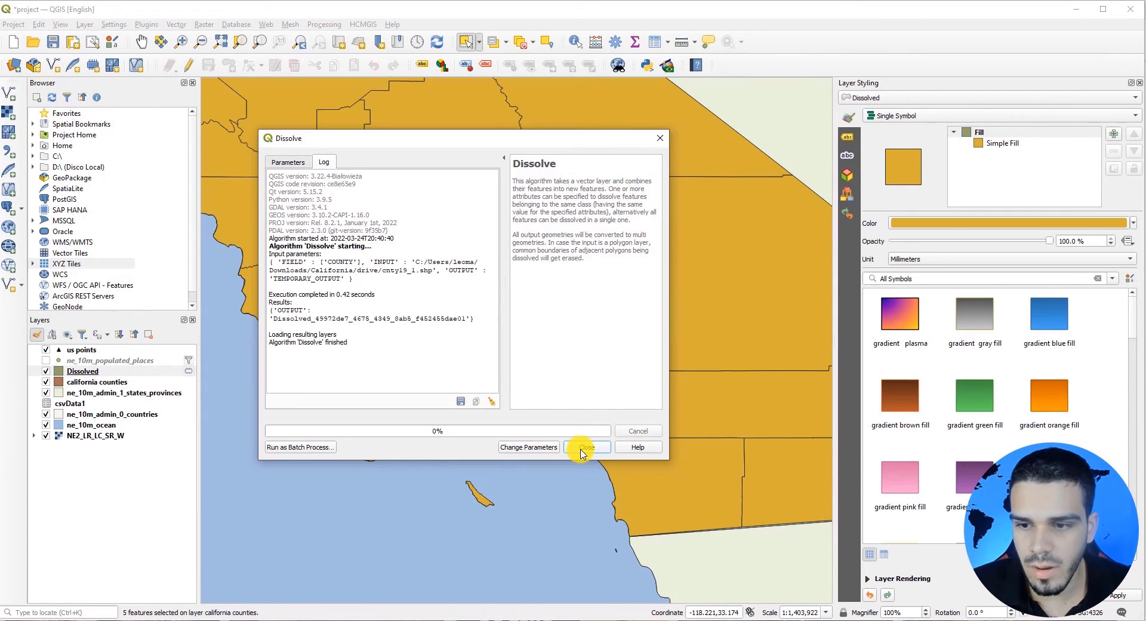
left_click(582, 449)
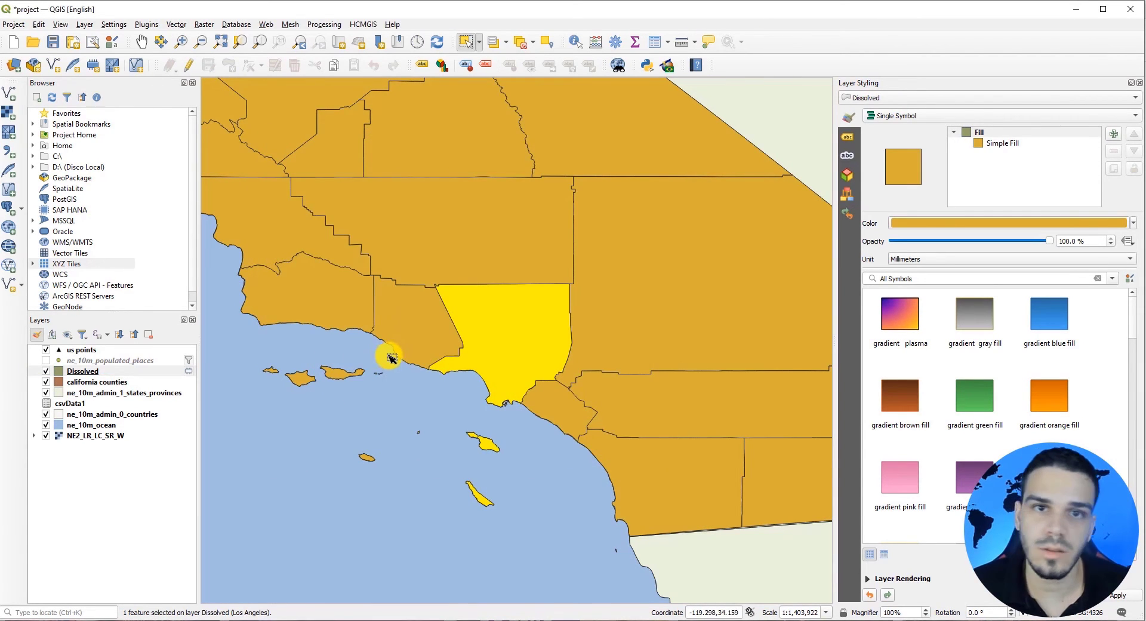
right_click(92, 372)
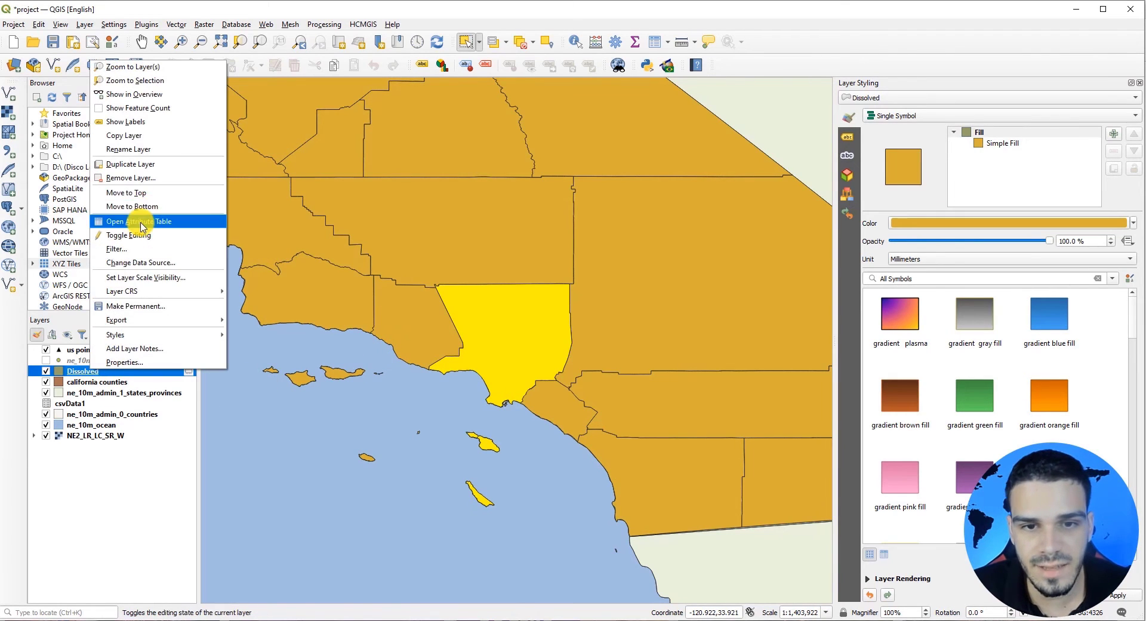
left_click(142, 221)
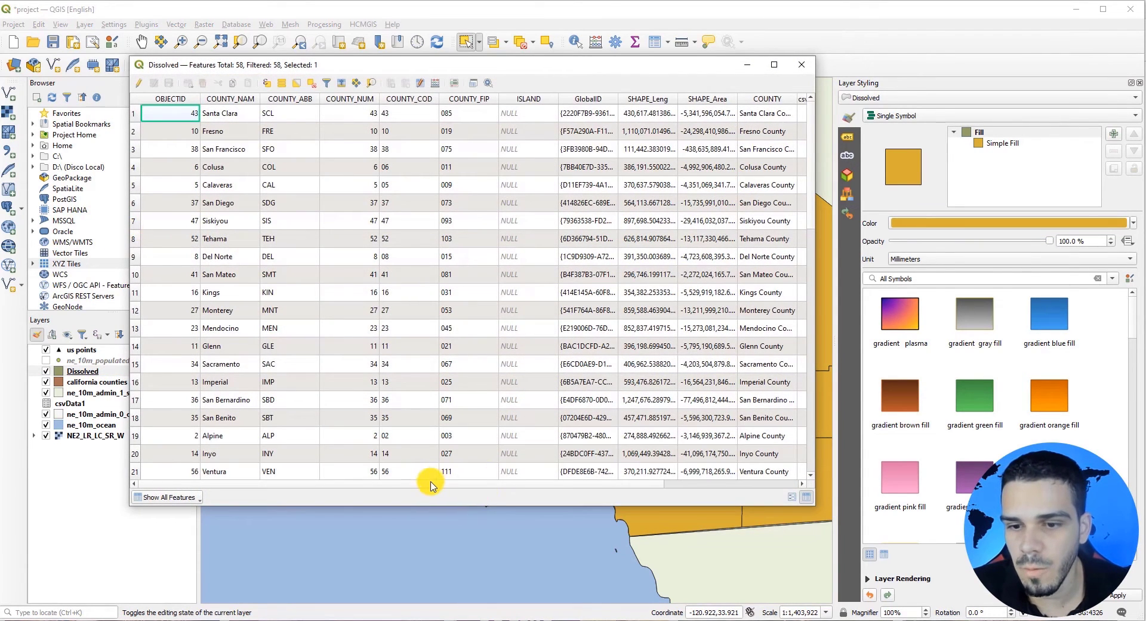
left_click_drag(431, 483, 618, 484)
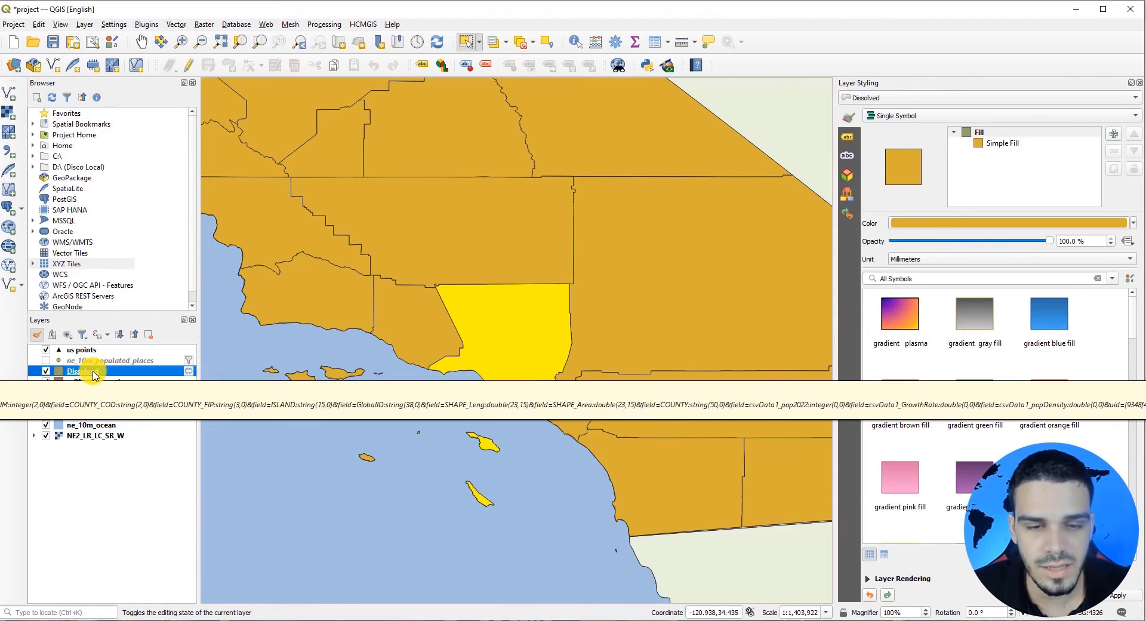
Export the Dissolved layer as the ESRI Shapefile "counties with population data" in the drive folder and add it to the map
right_click(93, 373)
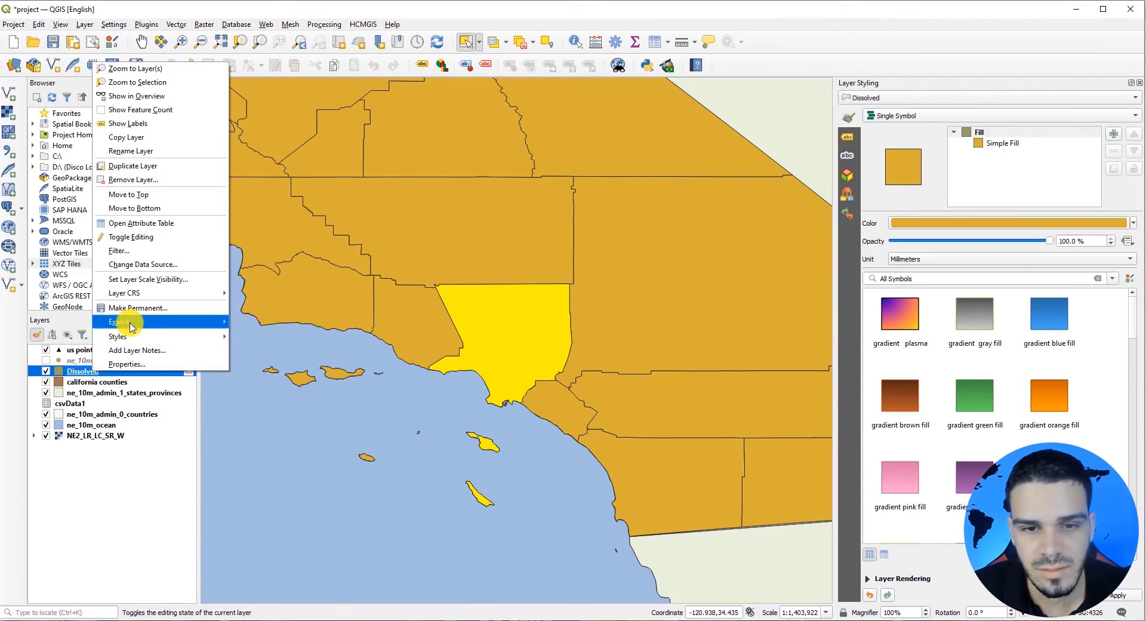
mouse_move(158, 321)
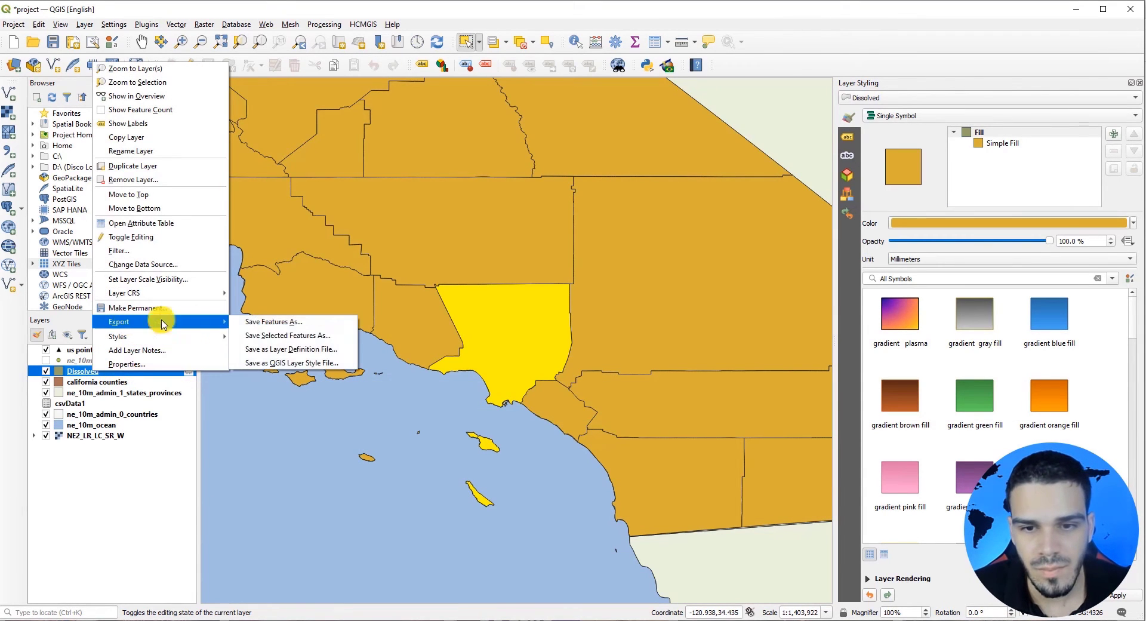
left_click(274, 323)
left_click(541, 169)
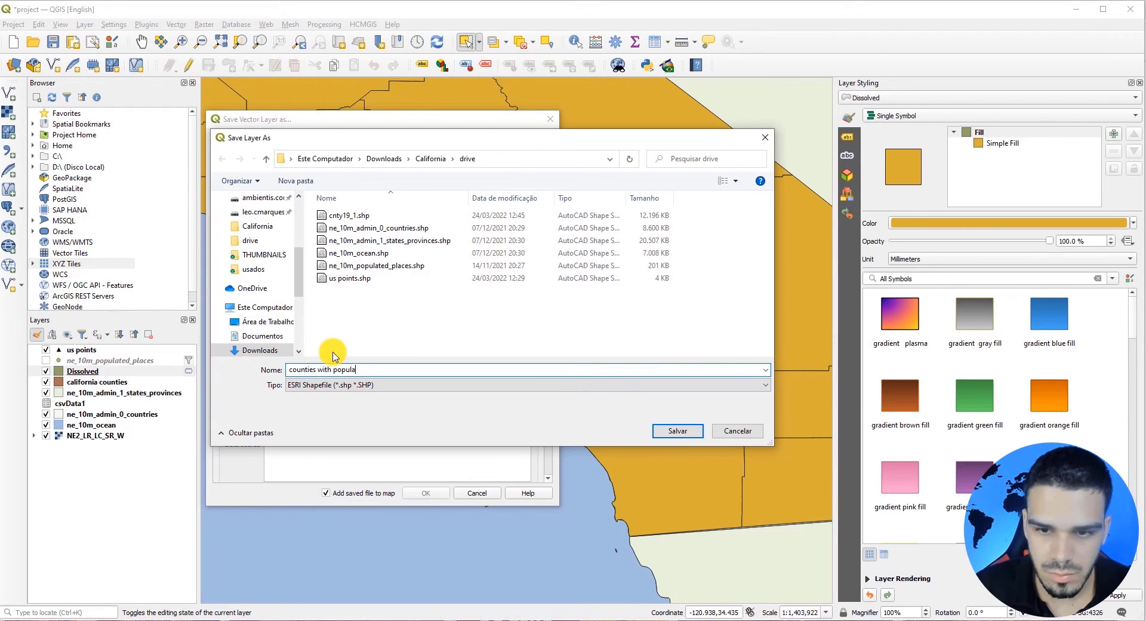
left_click(677, 433)
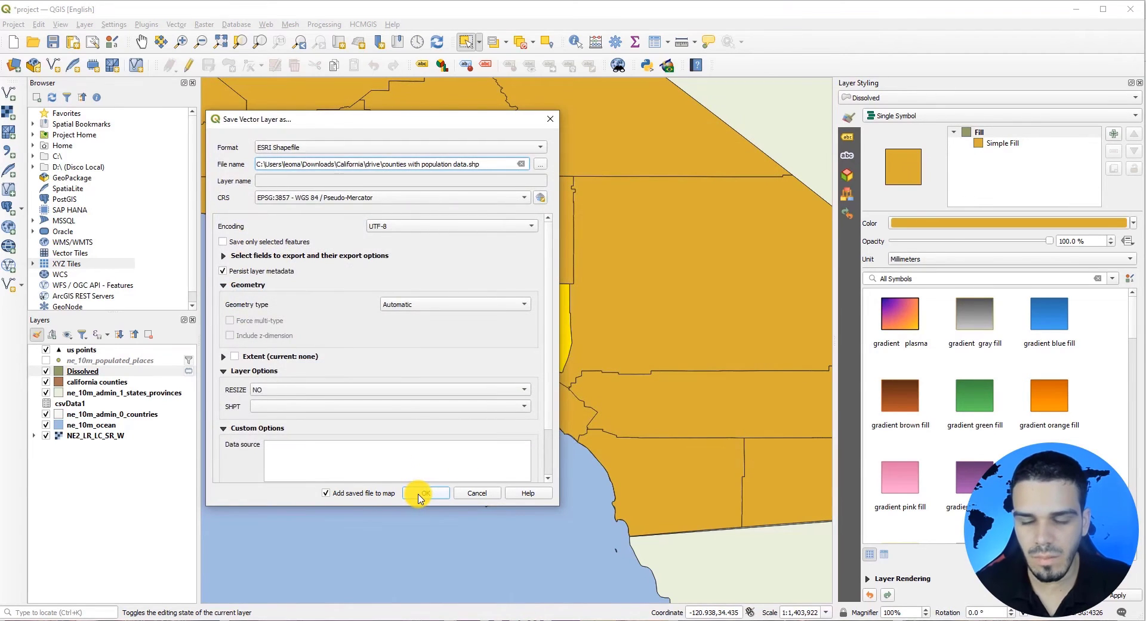
left_click(420, 494)
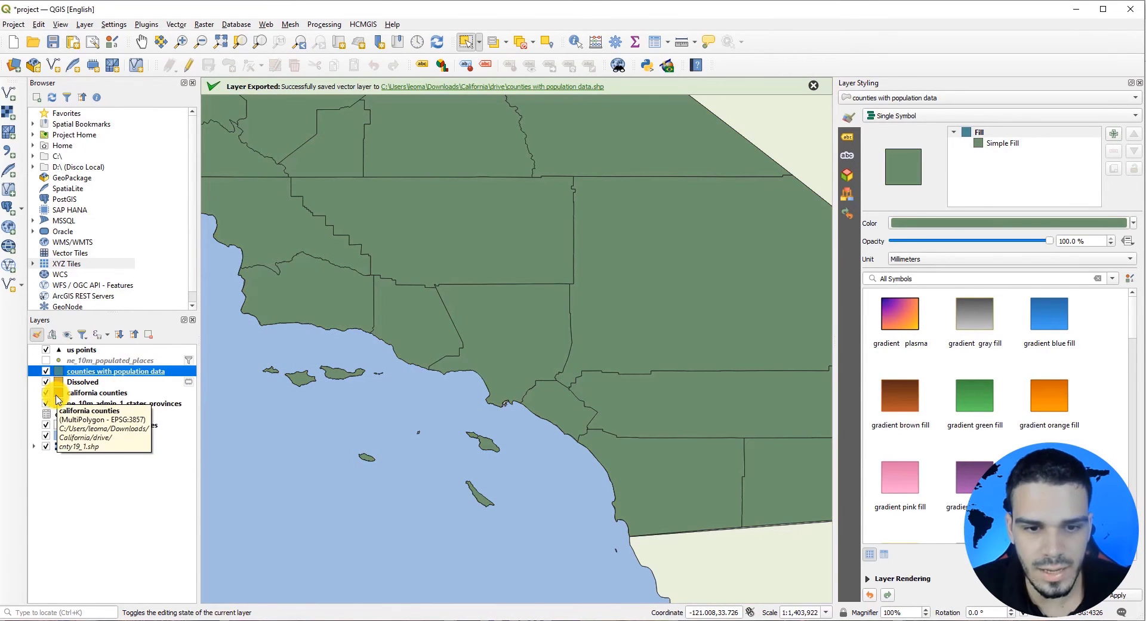
Hide the california counties and Dissolved layers
left_click(46, 393)
left_click(45, 381)
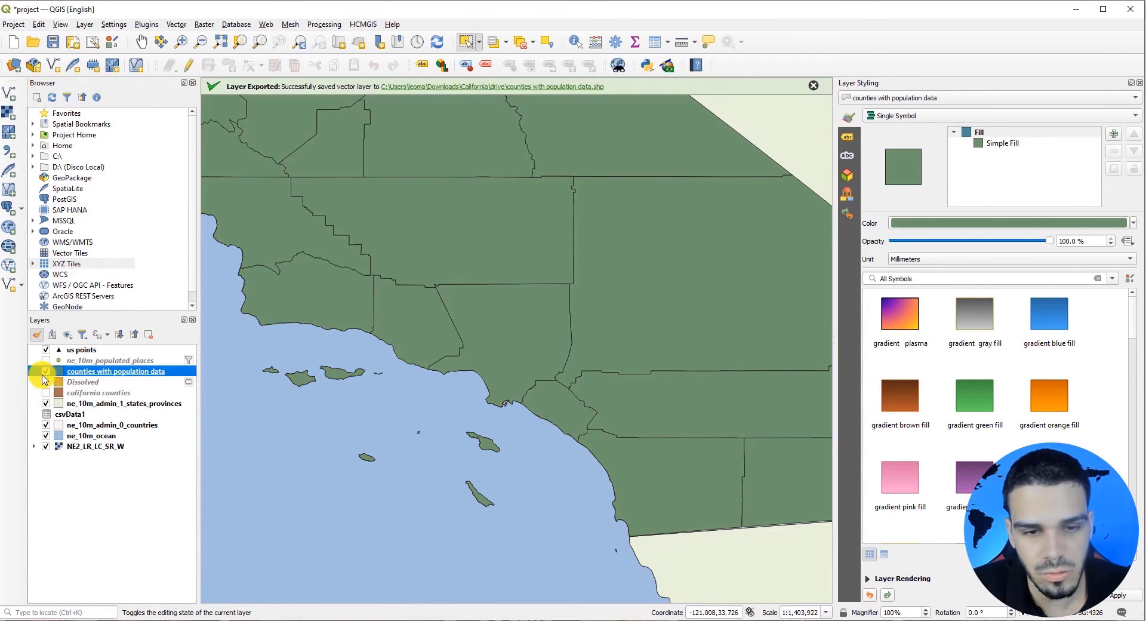
left_click(818, 135)
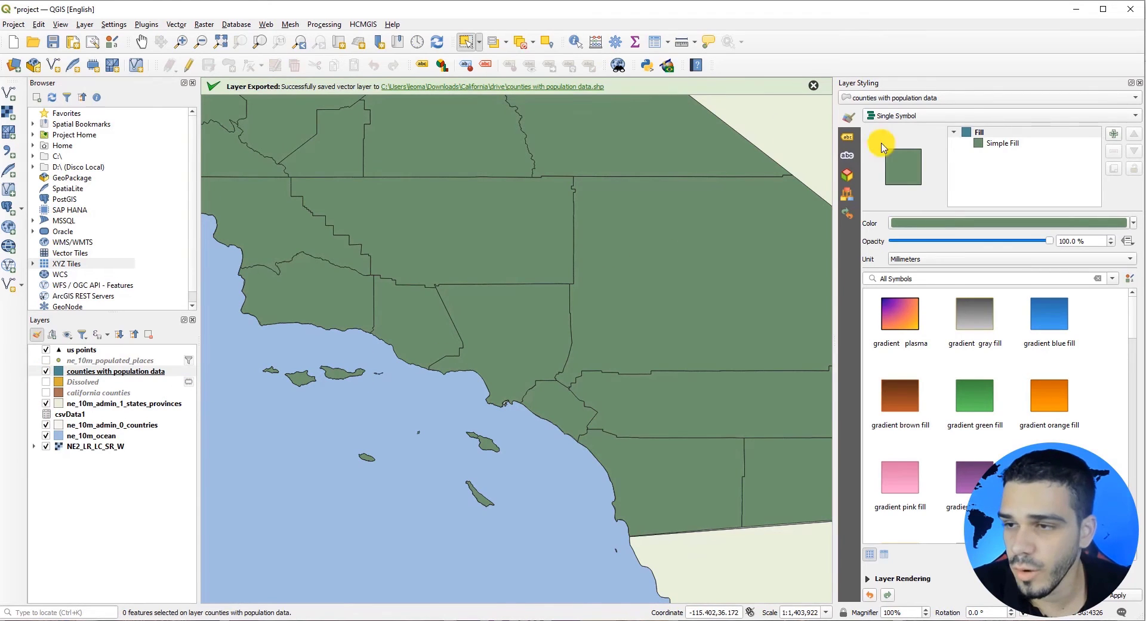
Style counties with population data as Graduated on csvData1_p and classify it into five Equal Count (Quantile) classes
left_click(913, 119)
left_click(892, 145)
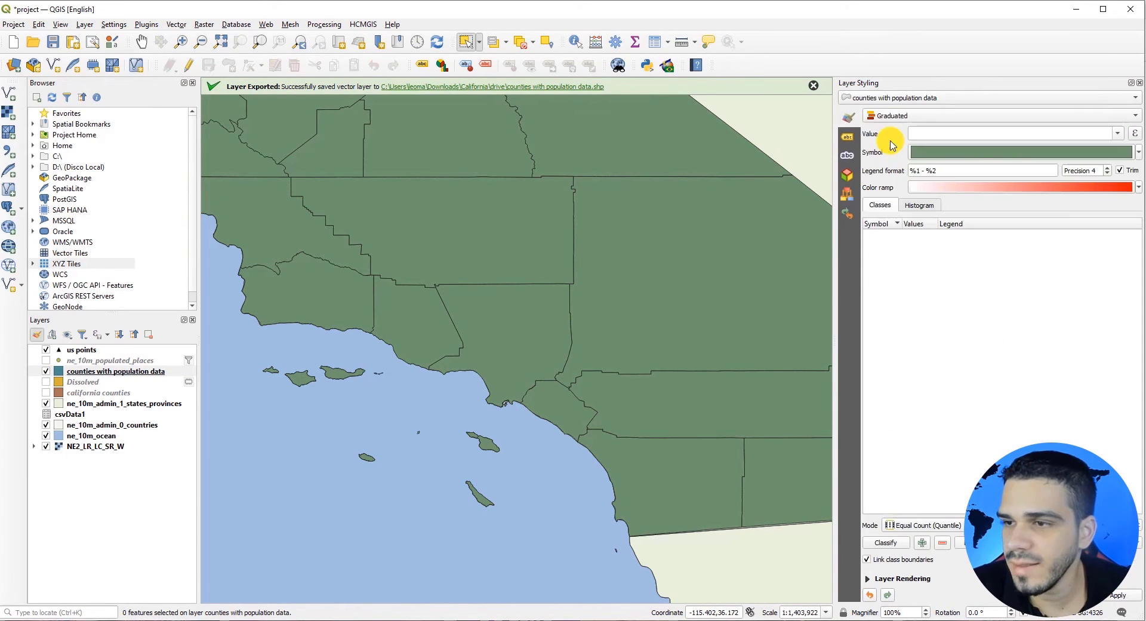
left_click(1117, 133)
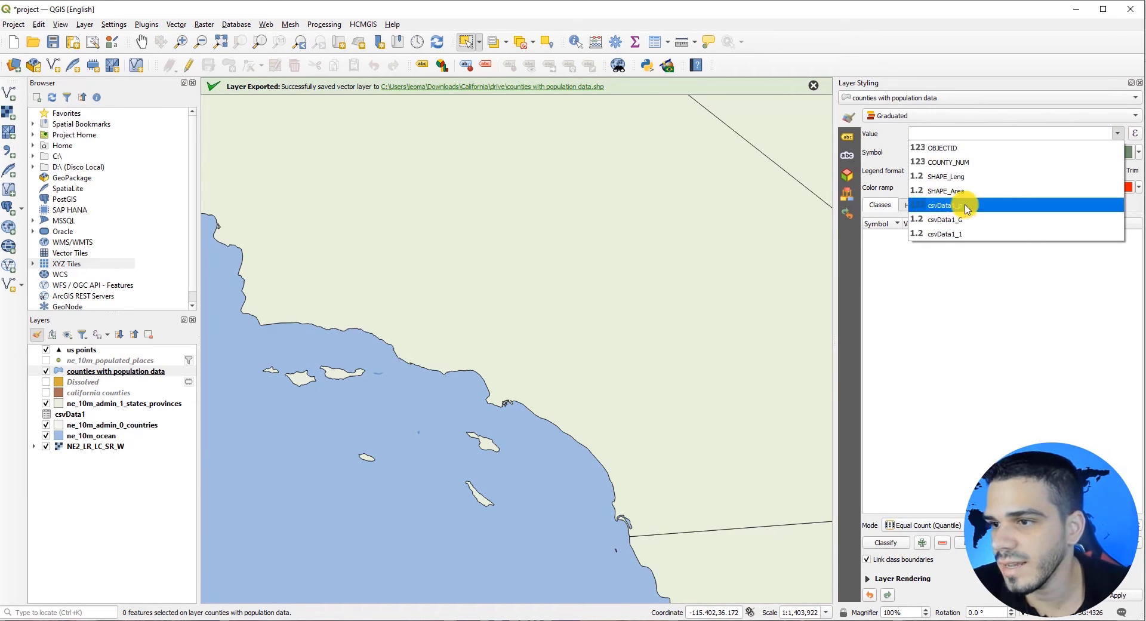
left_click(965, 206)
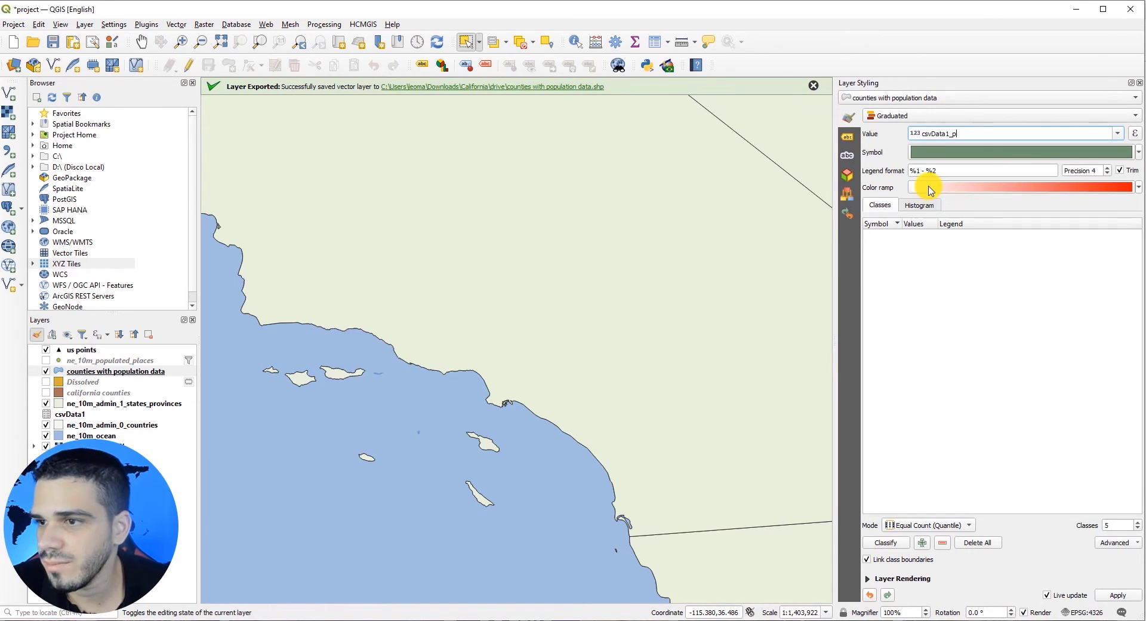
left_click(881, 543)
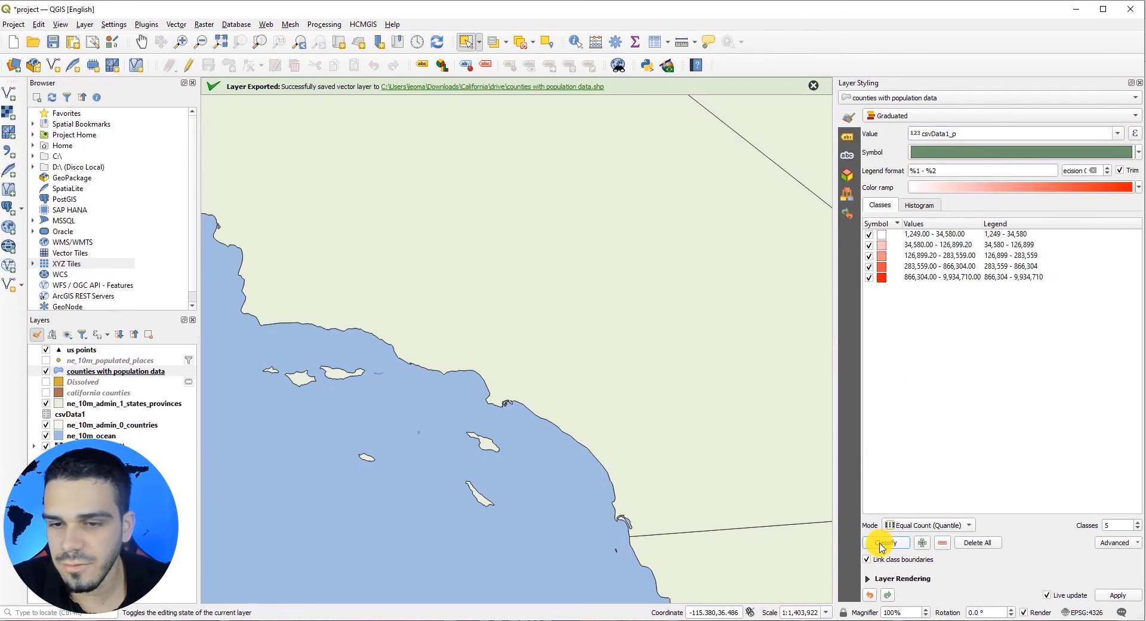
scroll(494, 327, "down", 2)
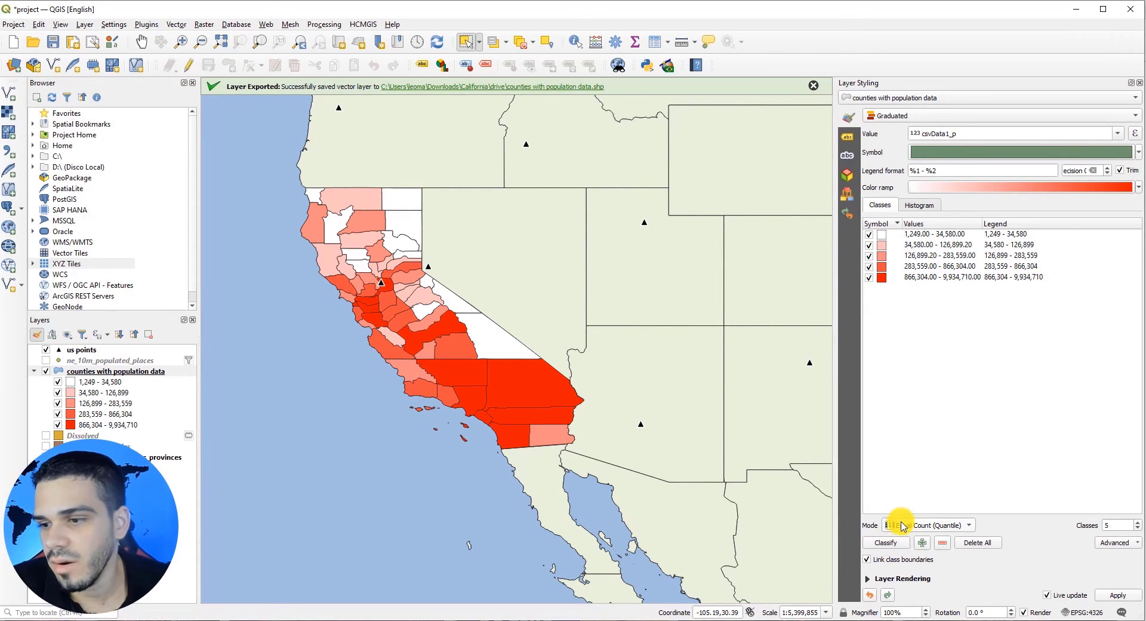
Try the Equal Interval, Logarithmic scale, Natural Breaks (Jenks) and Pretty Breaks classification modes, and return to Equal Count (Quantile)
left_click(901, 525)
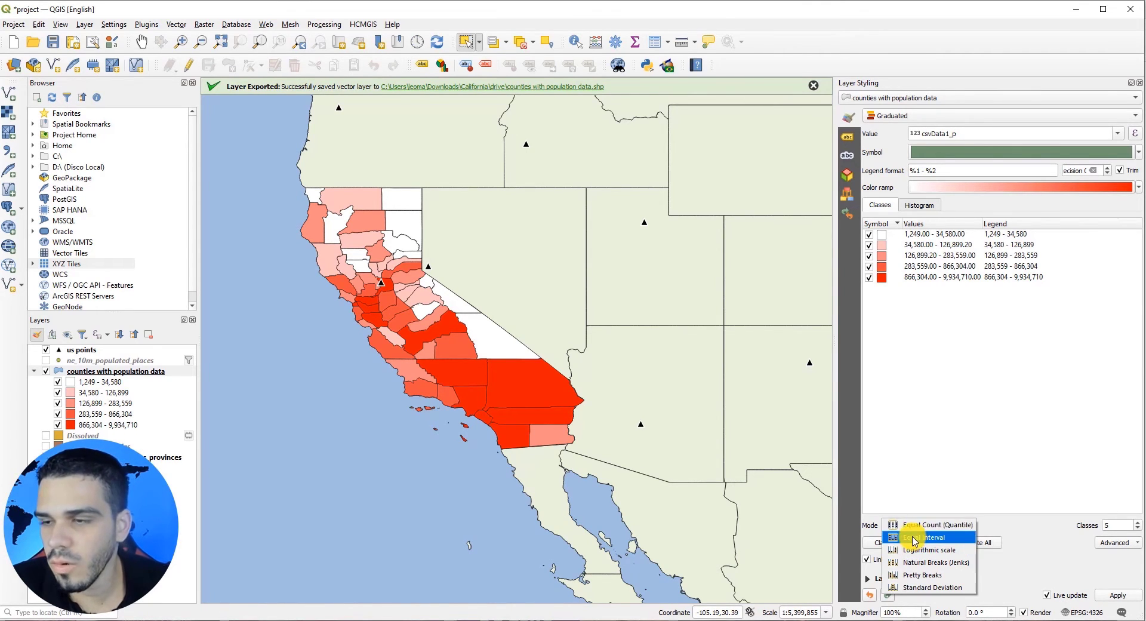
left_click(913, 537)
left_click(910, 511)
left_click(908, 522)
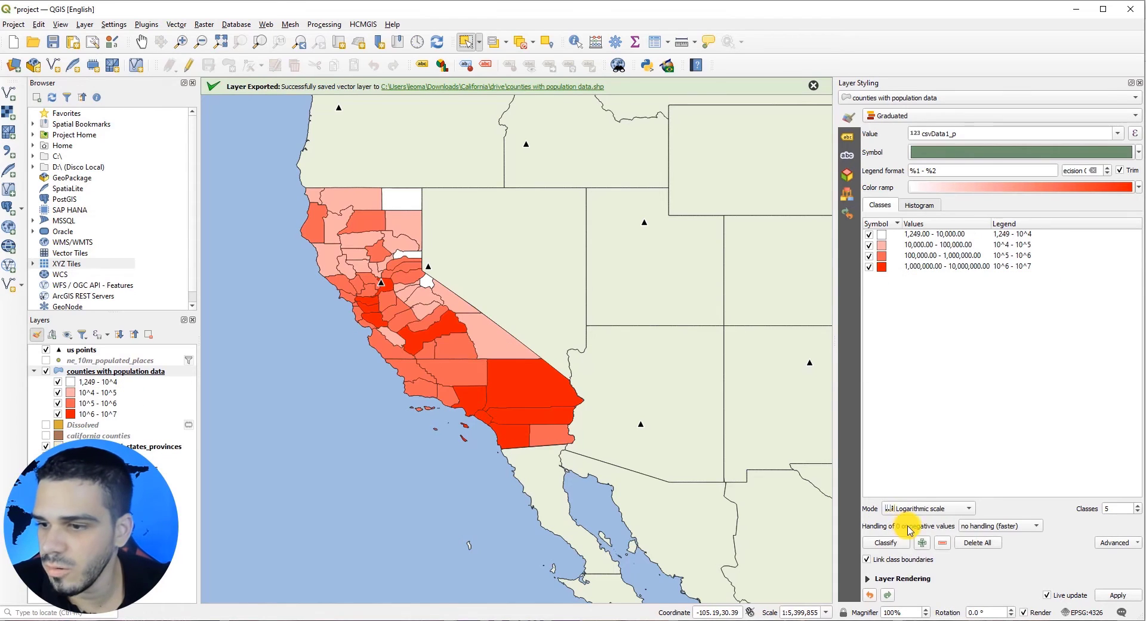
left_click(902, 519)
left_click(908, 522)
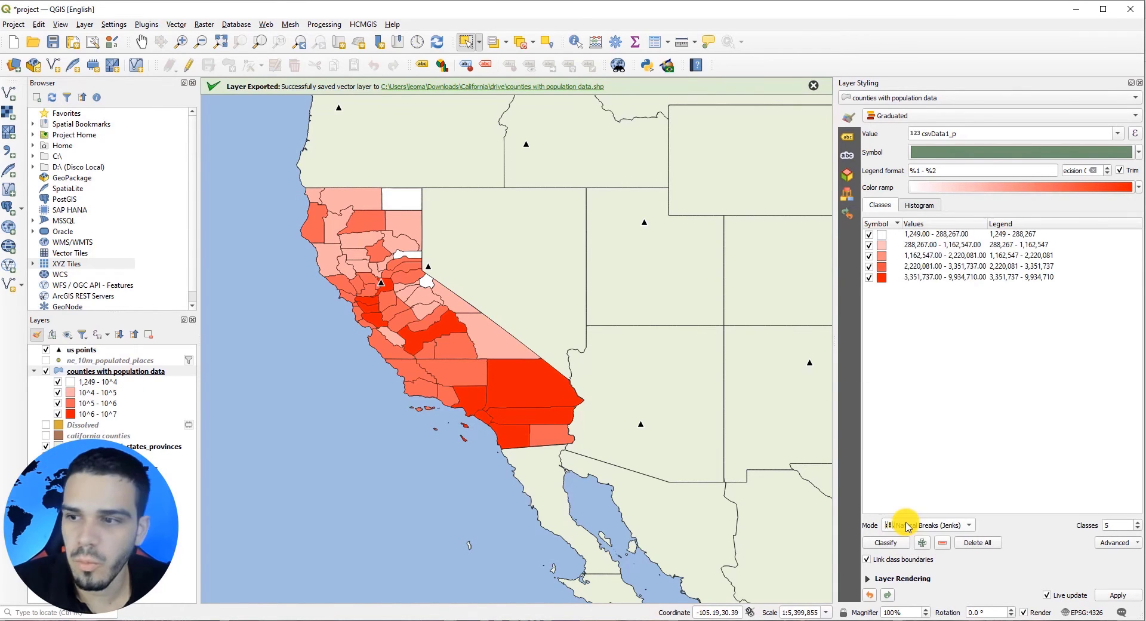
left_click(907, 524)
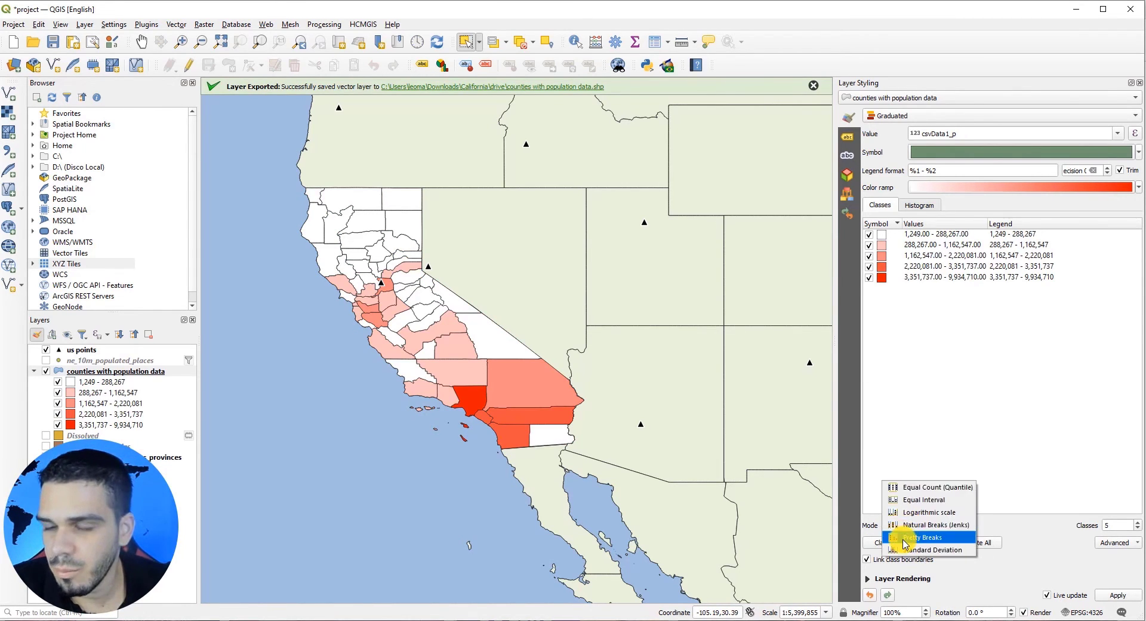
left_click(905, 538)
left_click(903, 512)
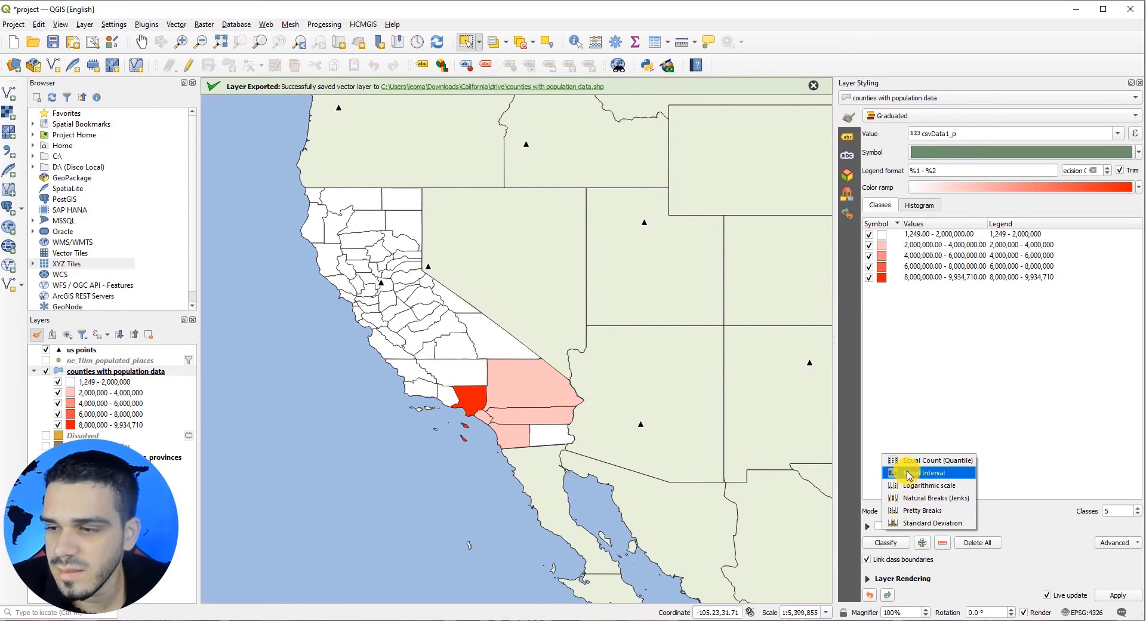
left_click(909, 460)
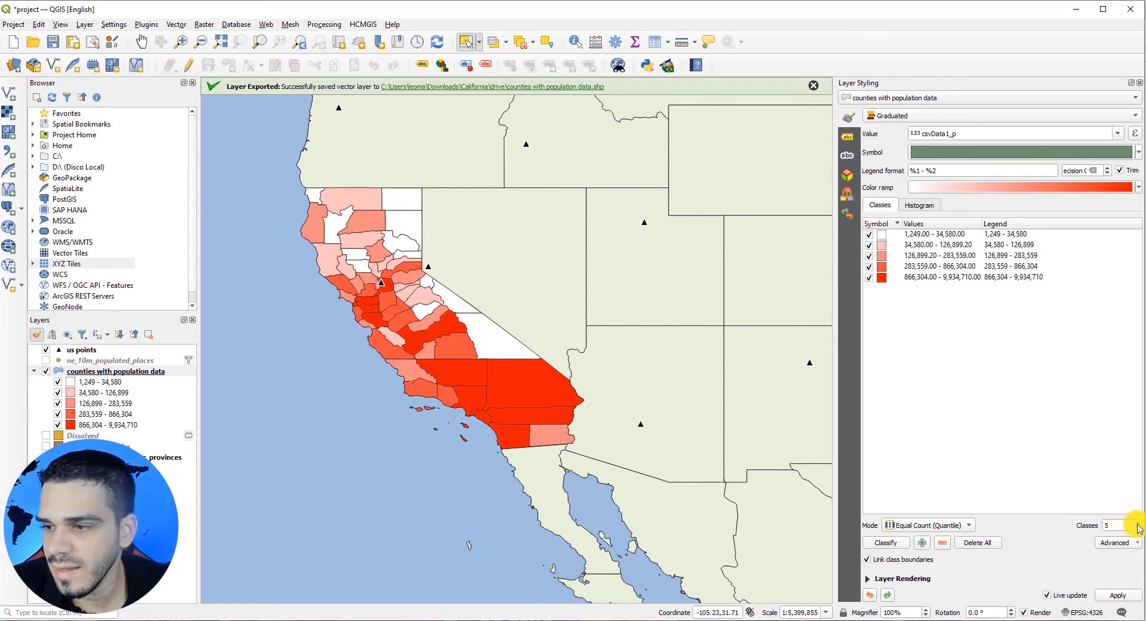
Set the number of graduated classes for counties with population data to 6
left_click(1138, 521)
left_click(1137, 529)
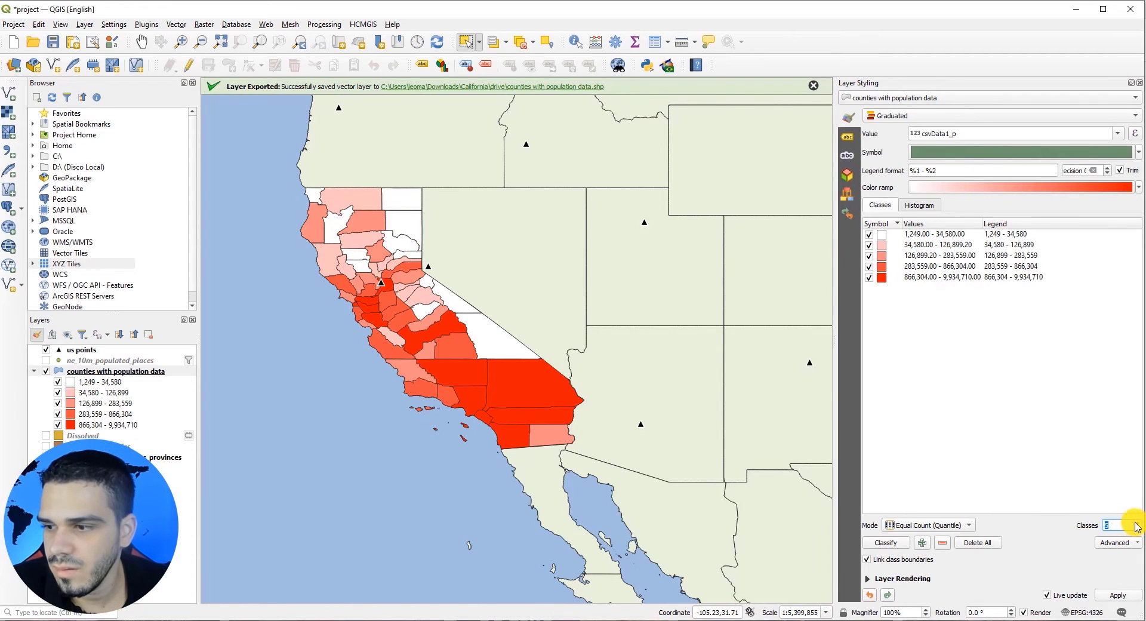
left_click(1138, 521)
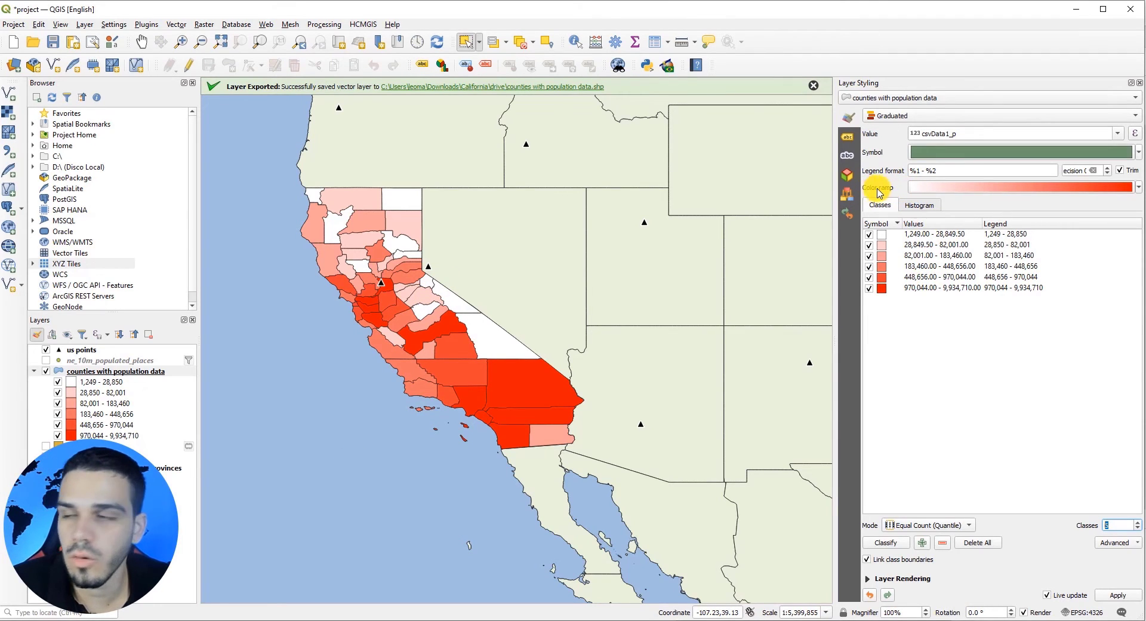
Apply a preset yellow-orange-red color ramp to the graduated classes of counties with population data
left_click(1139, 188)
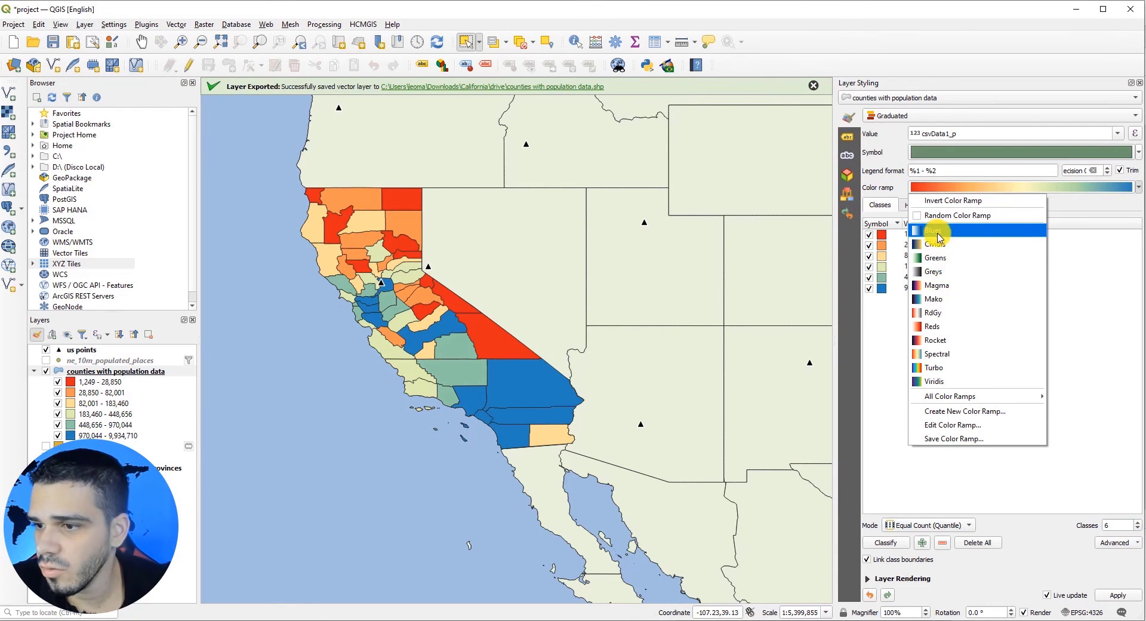
mouse_move(932, 398)
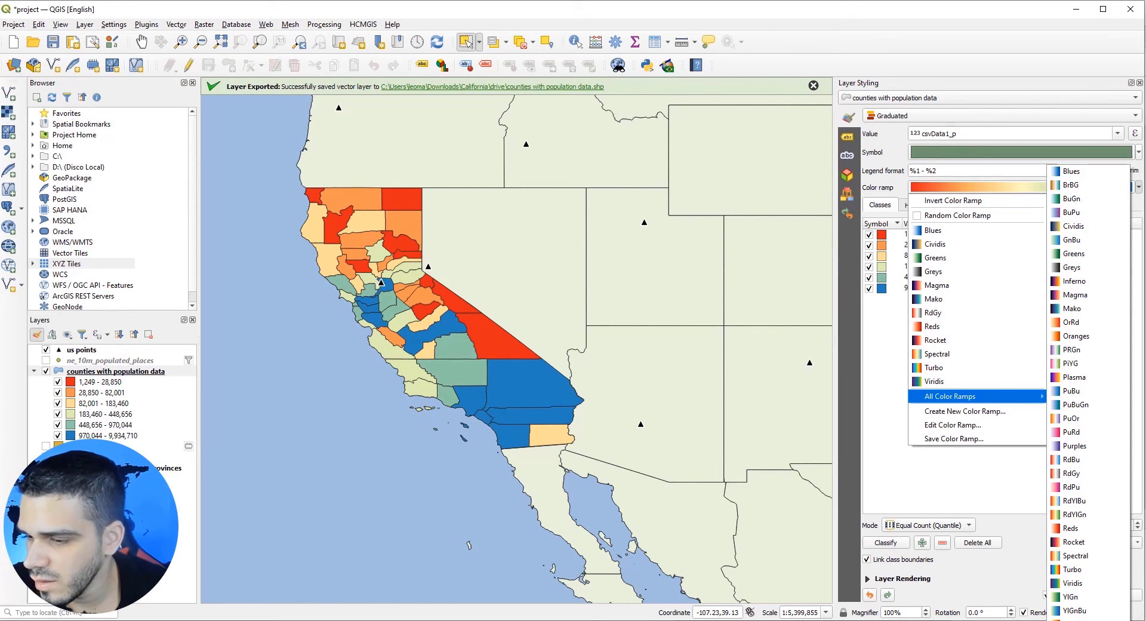
left_click(1077, 620)
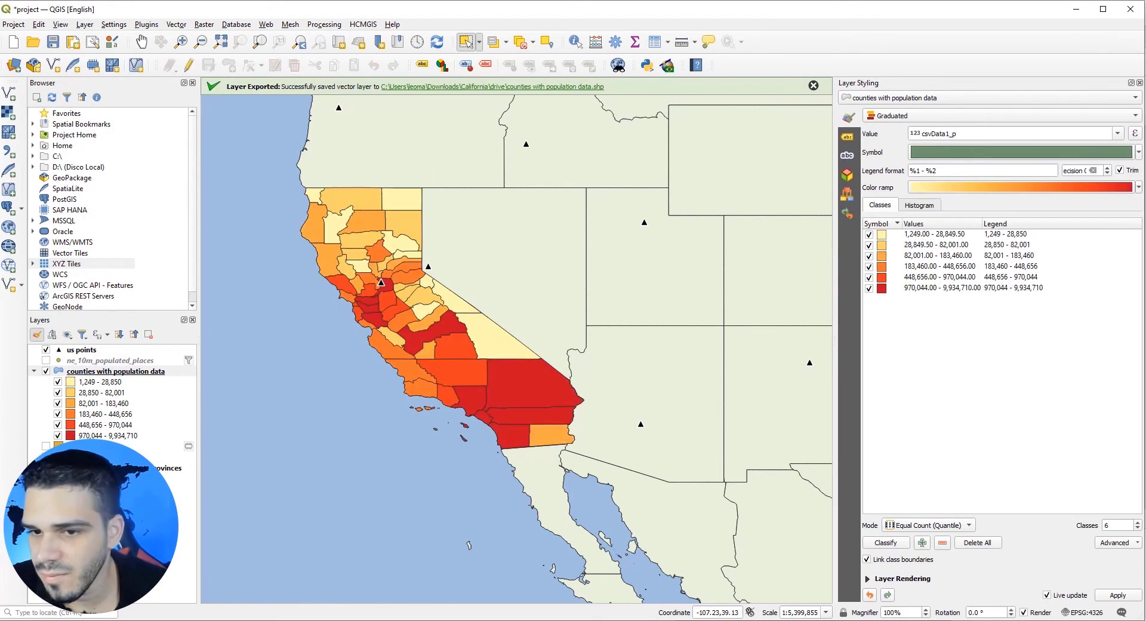
Bring up the finished Layout 1.pdf in Acrobat Reader and resize it and the QGIS window so the PDF legend shows alongside
mouse_move(131, 620)
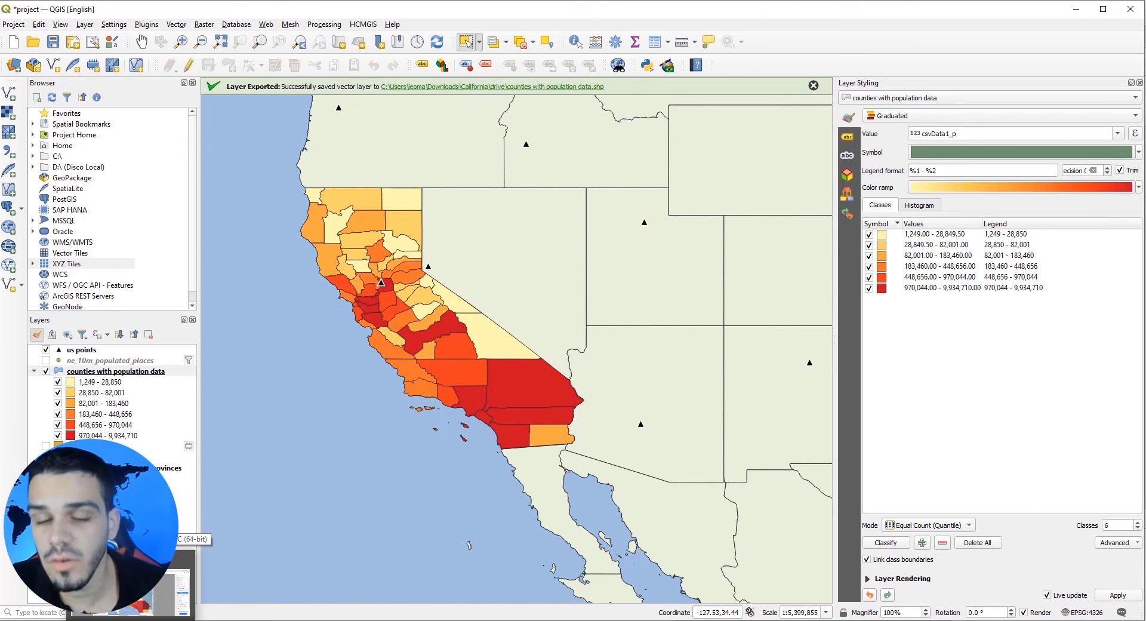
left_click(130, 591)
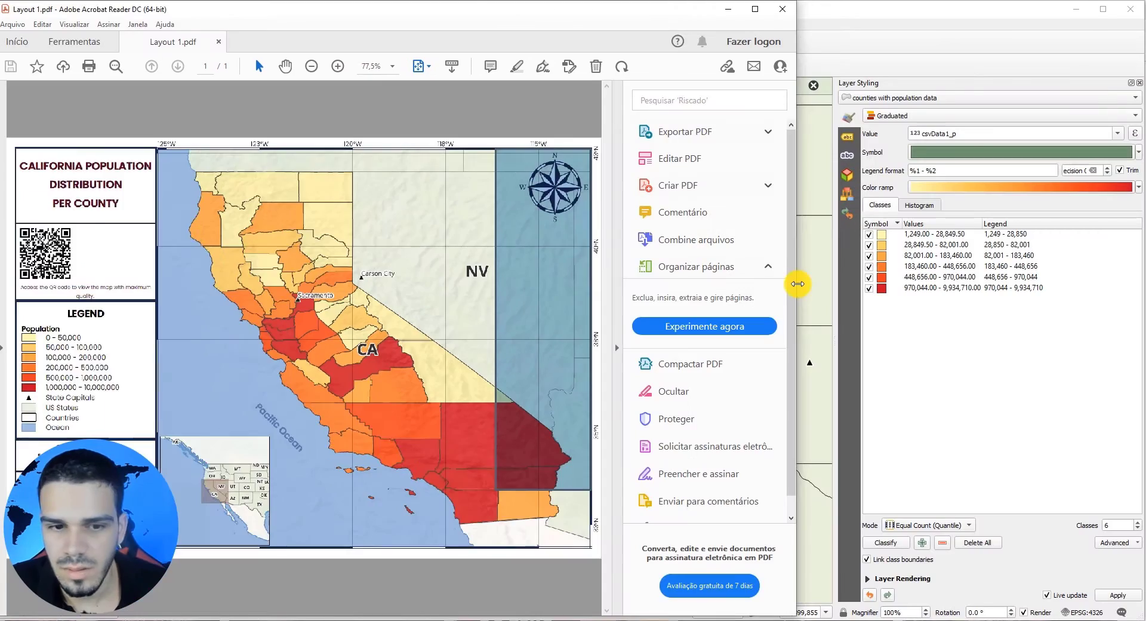
left_click_drag(797, 283, 450, 324)
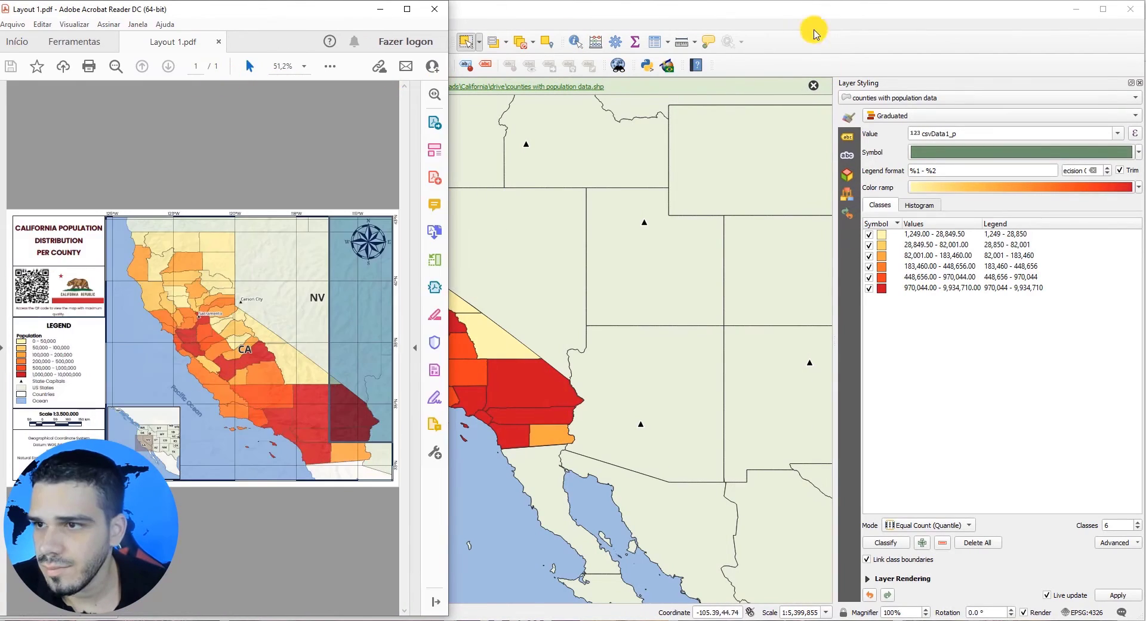
left_click(813, 26)
left_click_drag(1, 336, 317, 345)
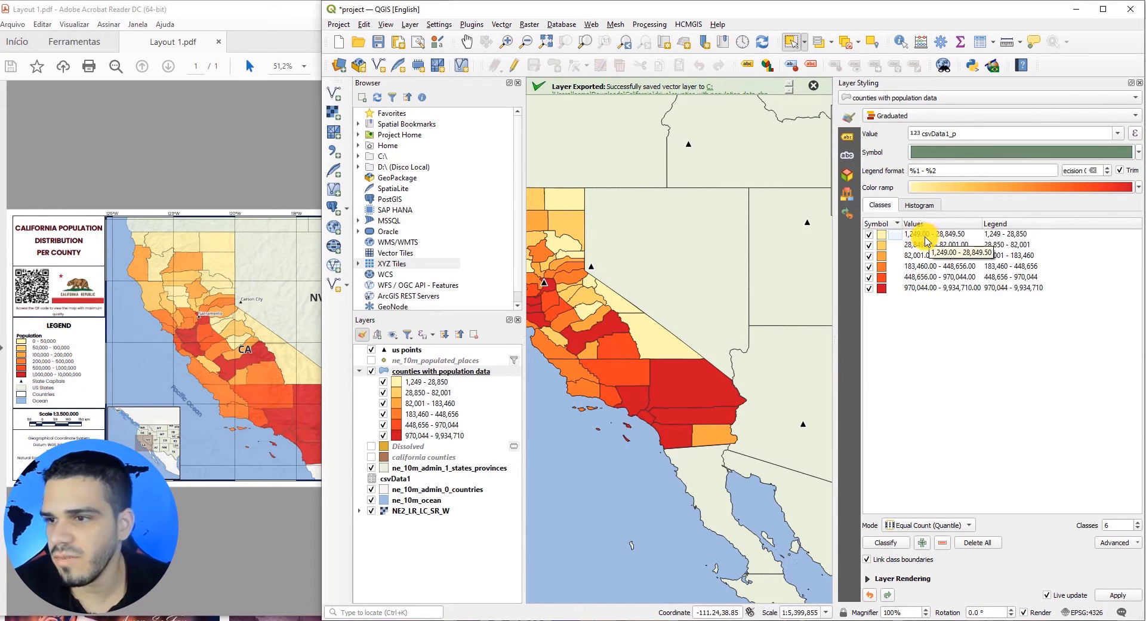
Set the bounds of the lowest population class to a lower value of 0 and an upper value of 50,000
double_click(924, 239)
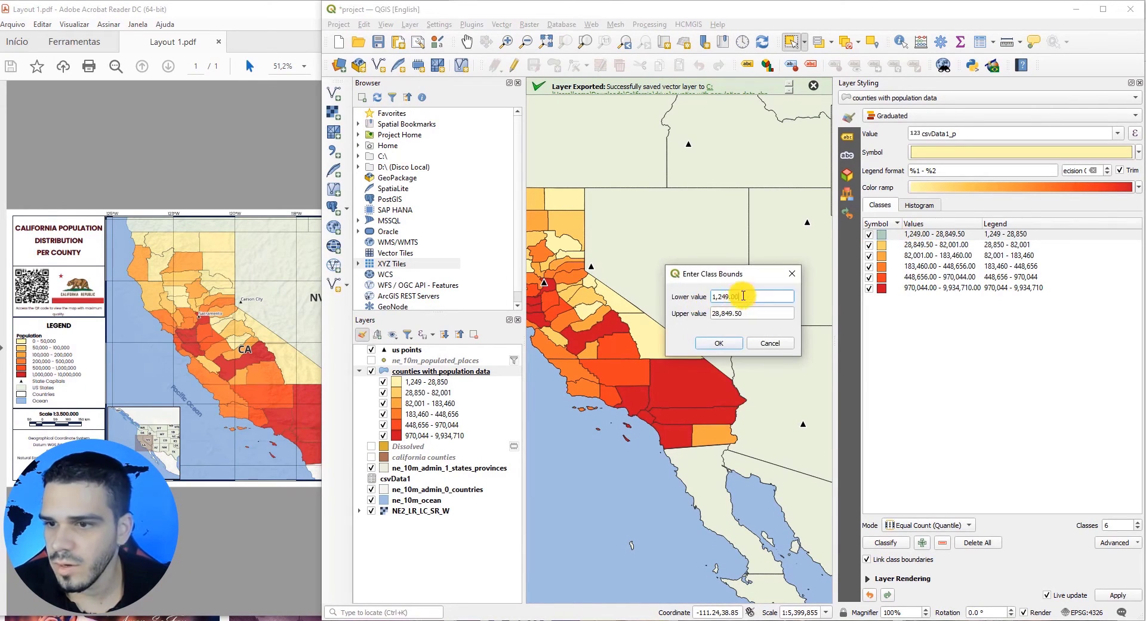
type("0")
key("Tab")
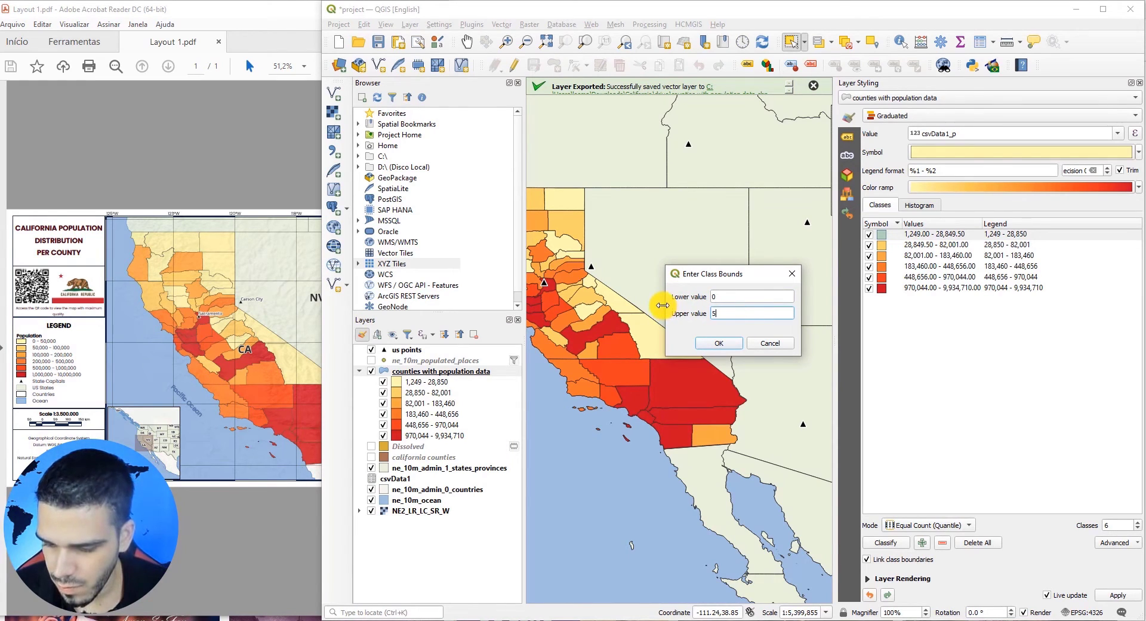
type("50,000")
left_click(719, 342)
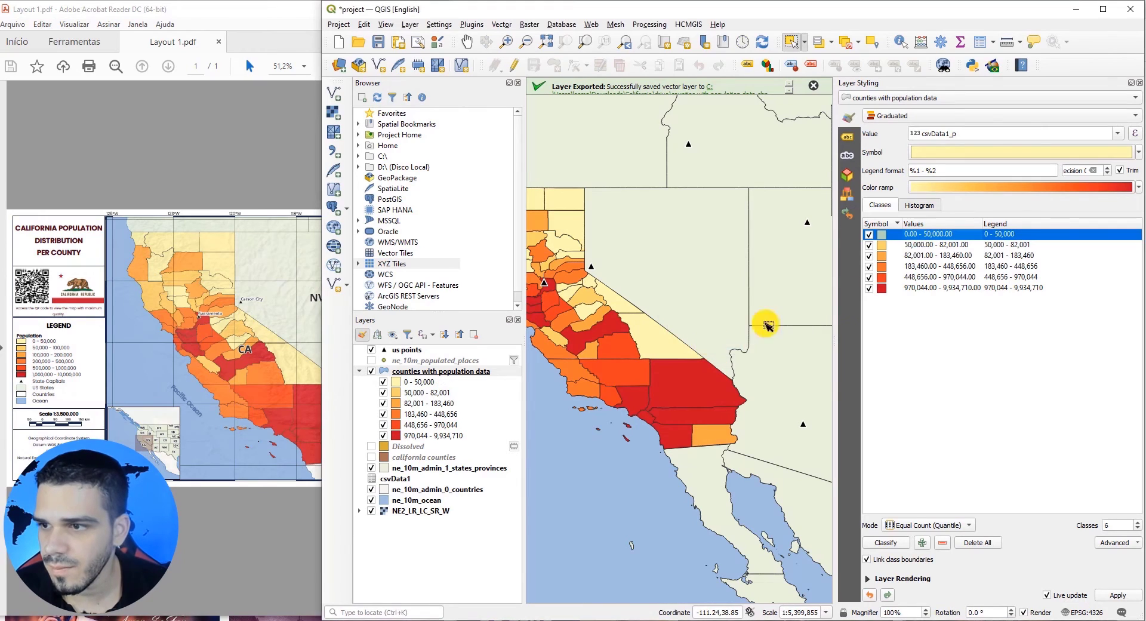
Open the class bounds of the second population class for editing
double_click(922, 245)
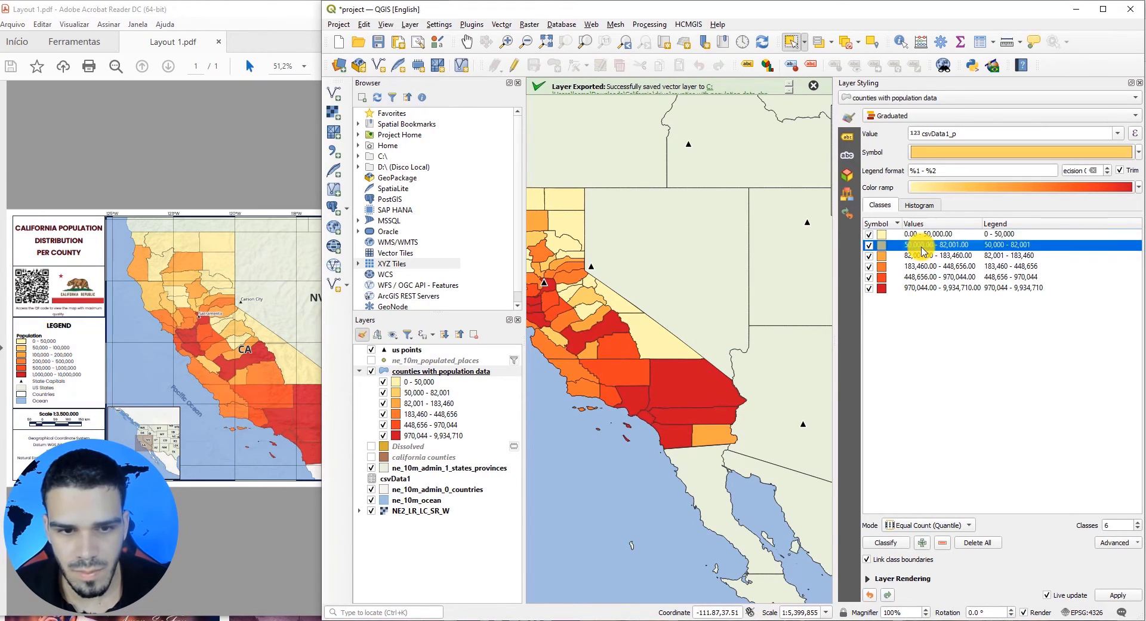
Set the upper bounds of the second and third population classes to 100,000 and 200,000
left_click_drag(760, 317, 606, 320)
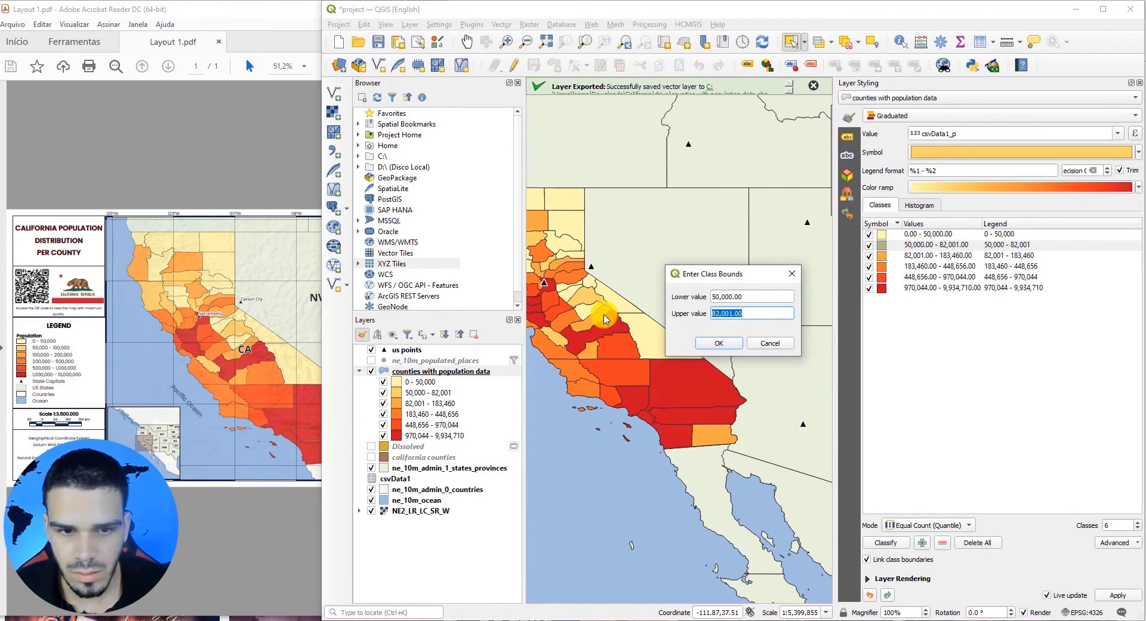
type("100,000")
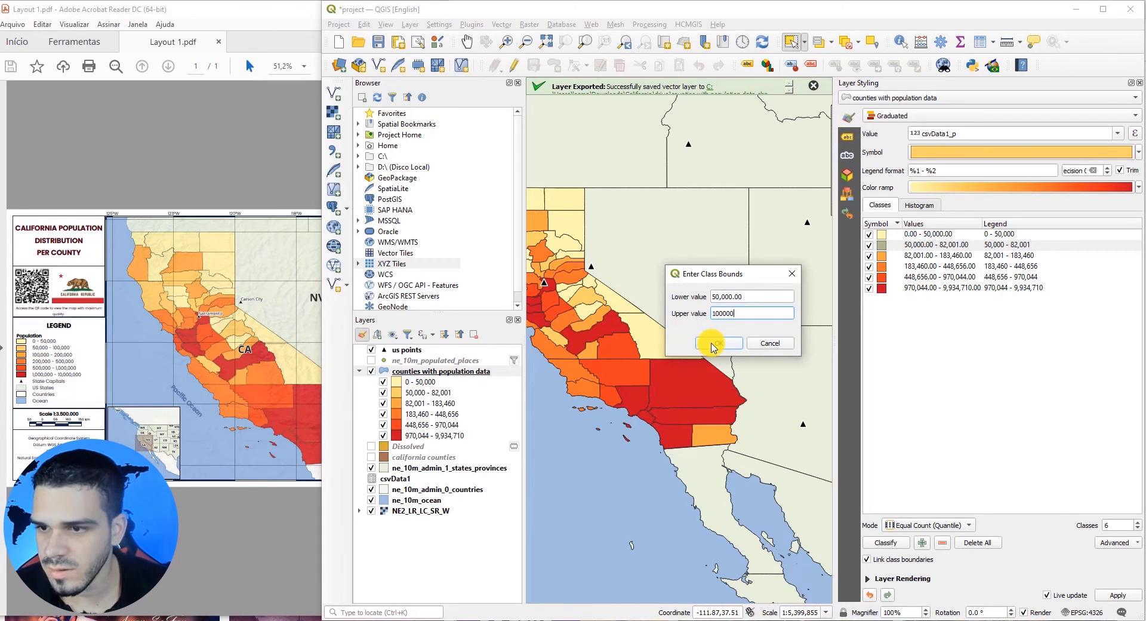
left_click(715, 343)
double_click(908, 256)
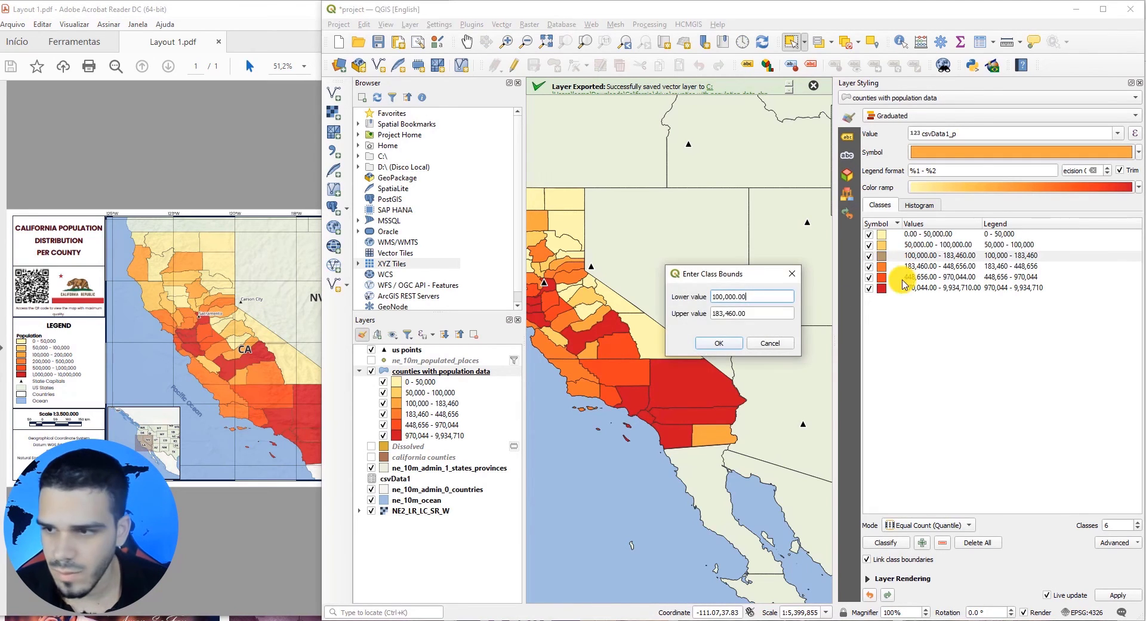
left_click_drag(757, 312, 650, 308)
type("200000")
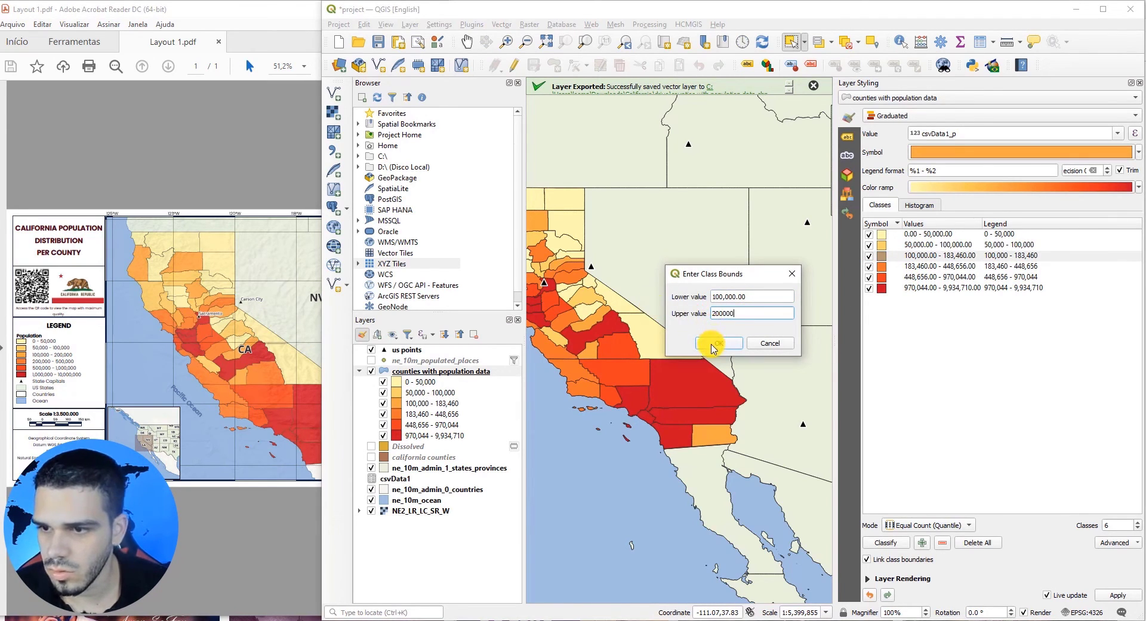
left_click(718, 343)
Set the fourth class's upper bound to 500,000 and the fifth class's to 1,000,000
double_click(920, 266)
type("500000")
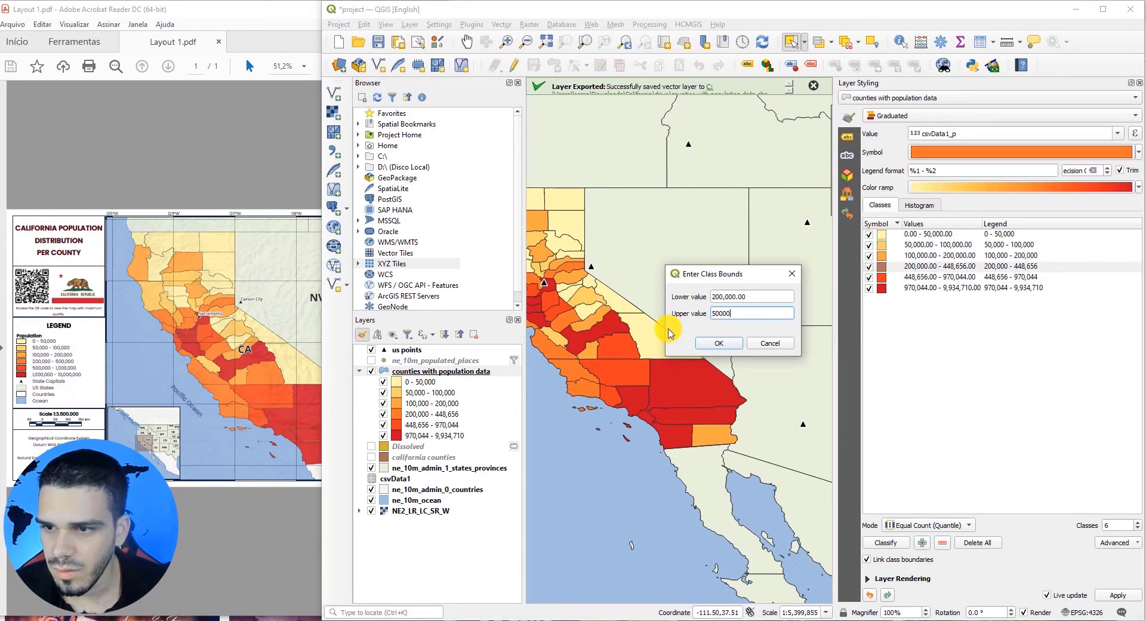
left_click(719, 343)
double_click(919, 277)
left_click_drag(755, 314, 653, 312)
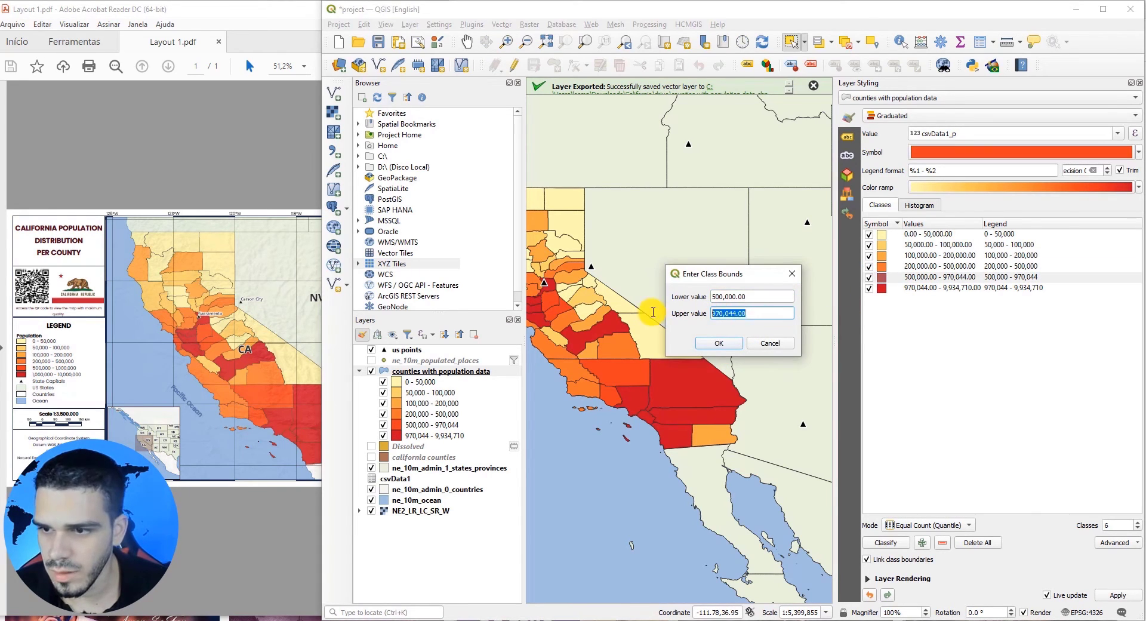
type("1,000,000")
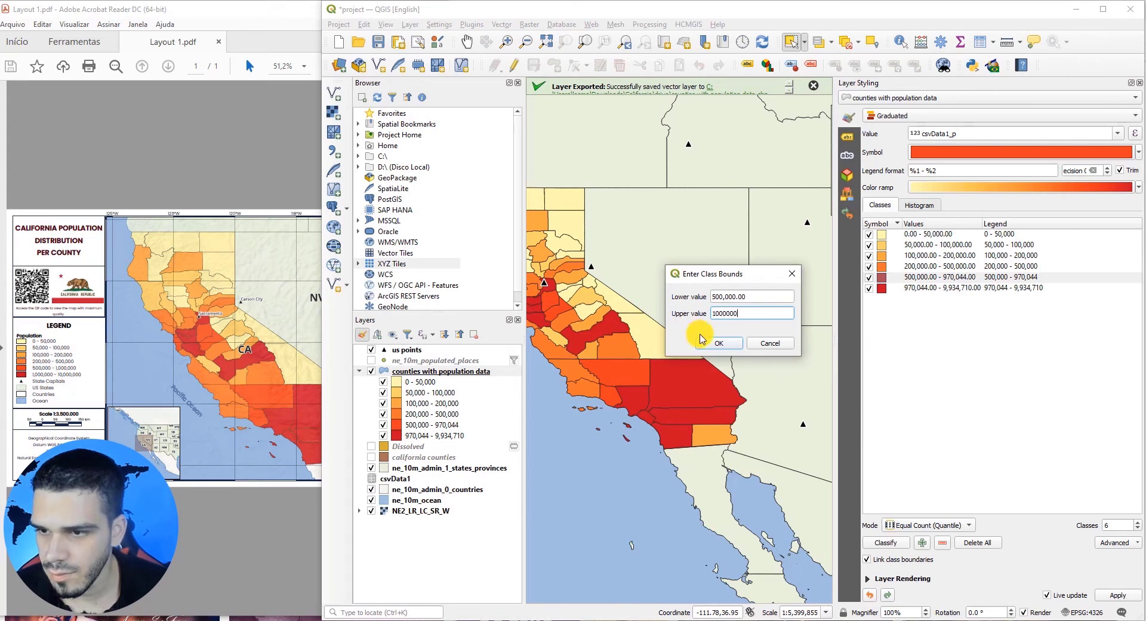
left_click(719, 342)
Set the upper bound of the last population class to 10,000,000
double_click(934, 287)
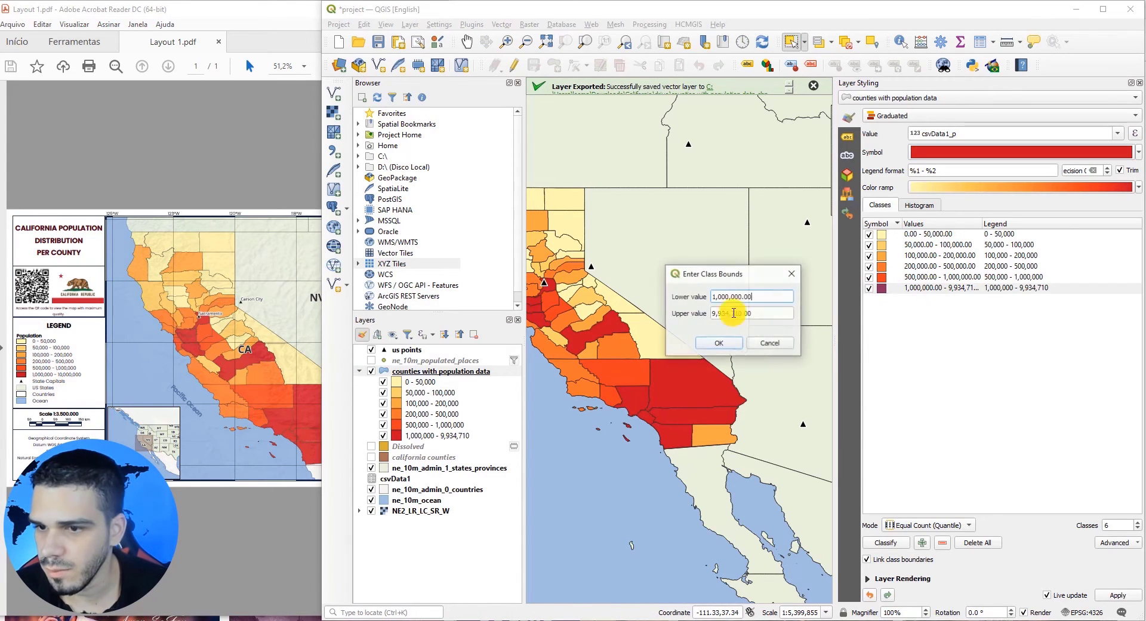
left_click_drag(755, 313, 702, 314)
type("1,000,000.")
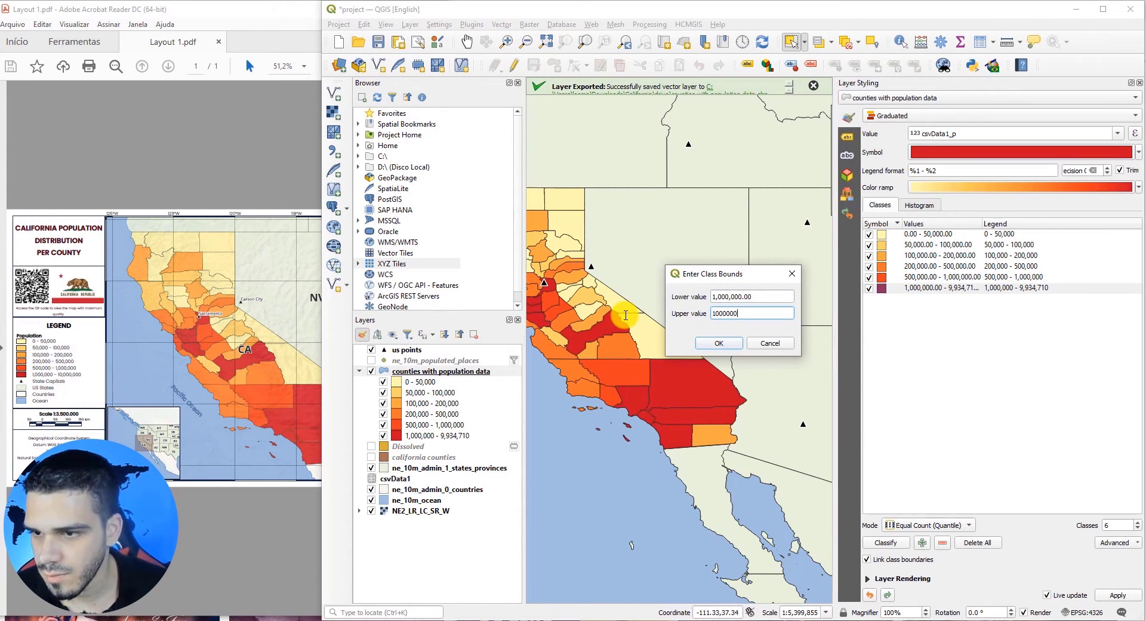
type("0")
left_click(718, 343)
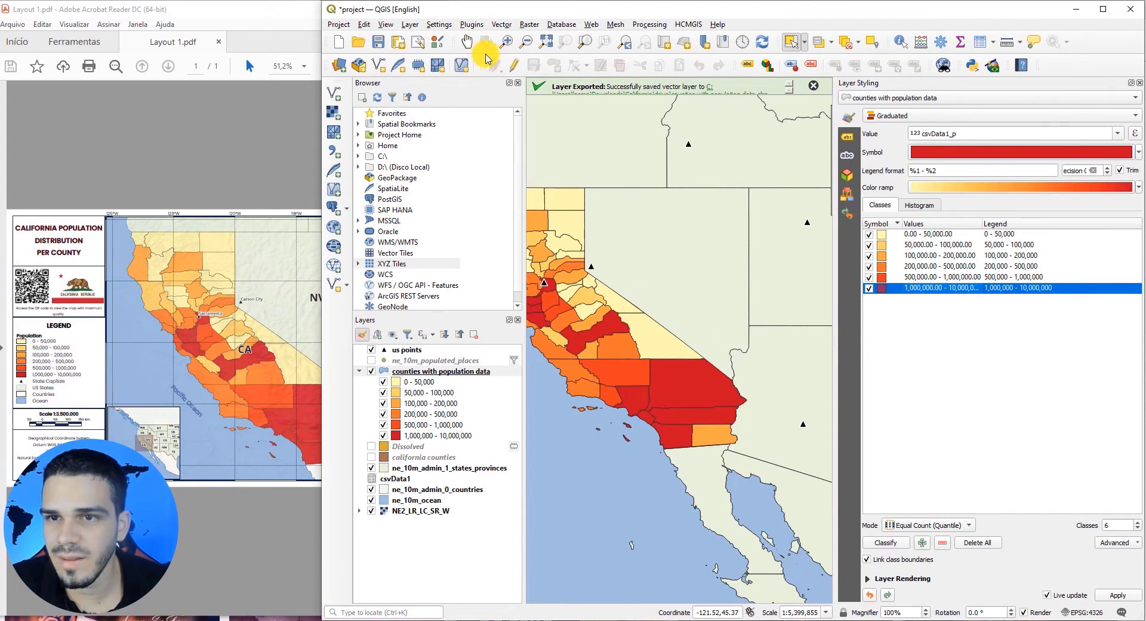
Turn on single labels for the us points layer, using the NAME field as the label value
left_click(467, 42)
left_click_drag(573, 293, 636, 310)
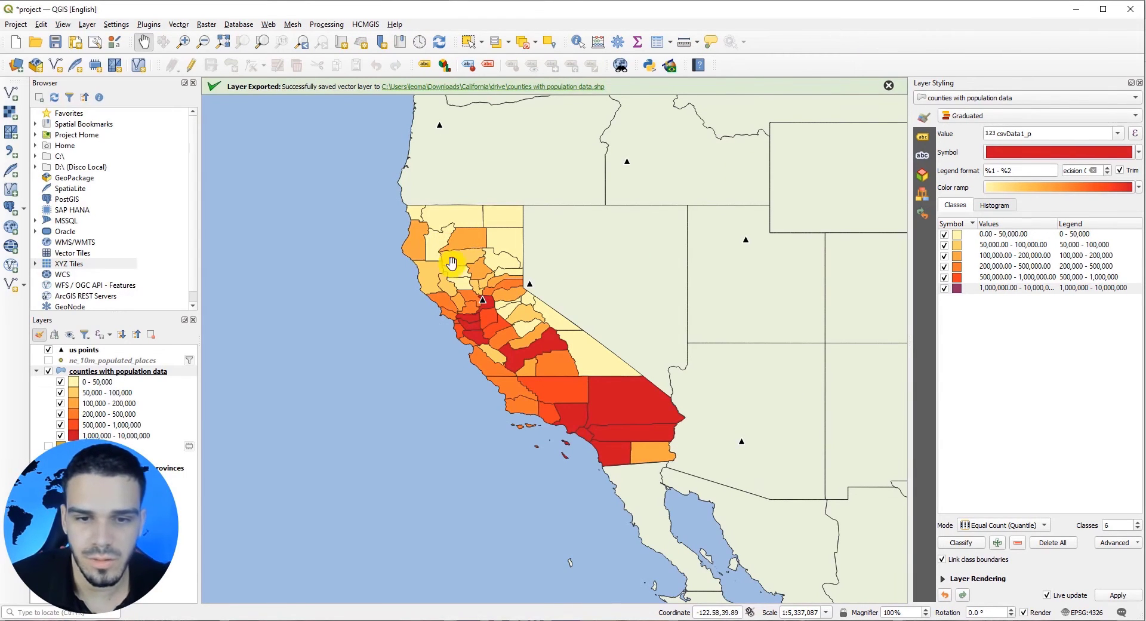
left_click(78, 351)
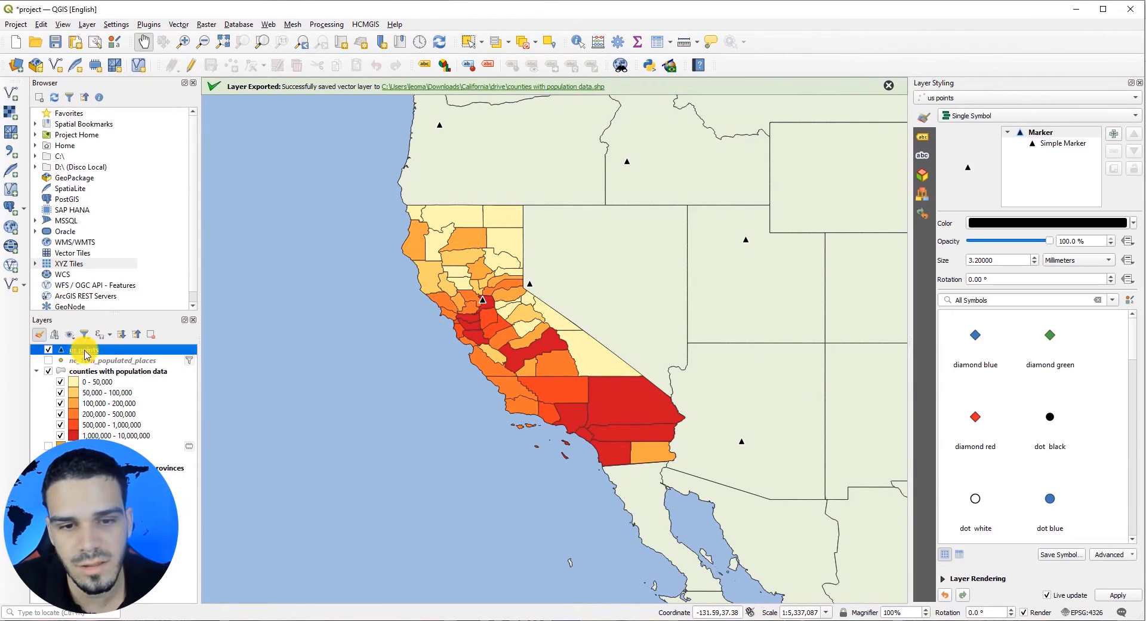
left_click(923, 144)
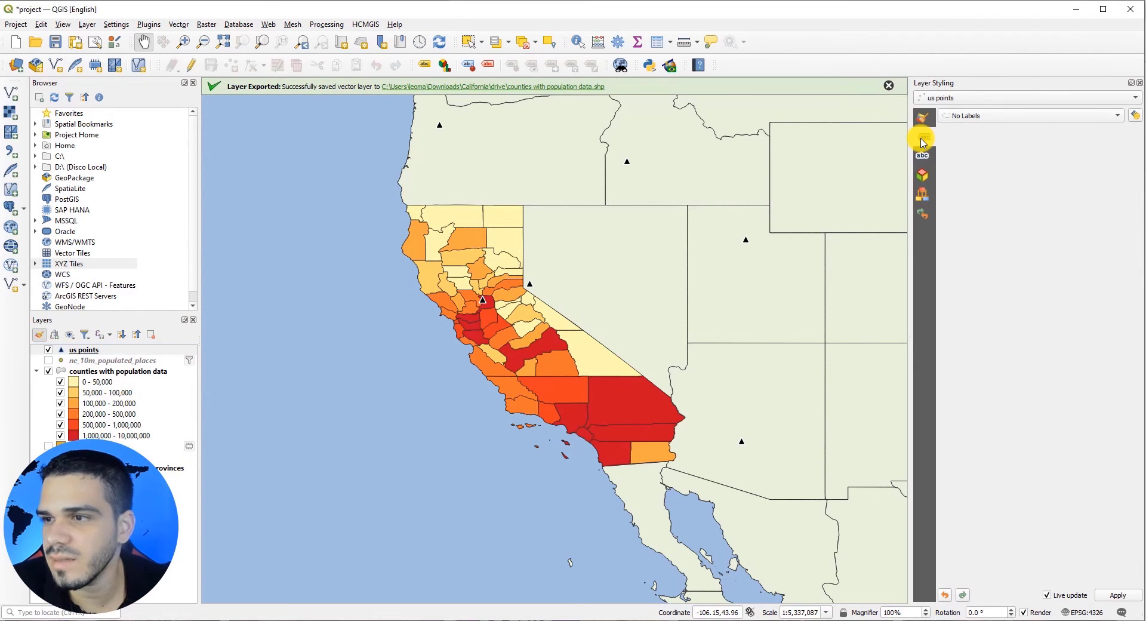
left_click(973, 117)
left_click(967, 131)
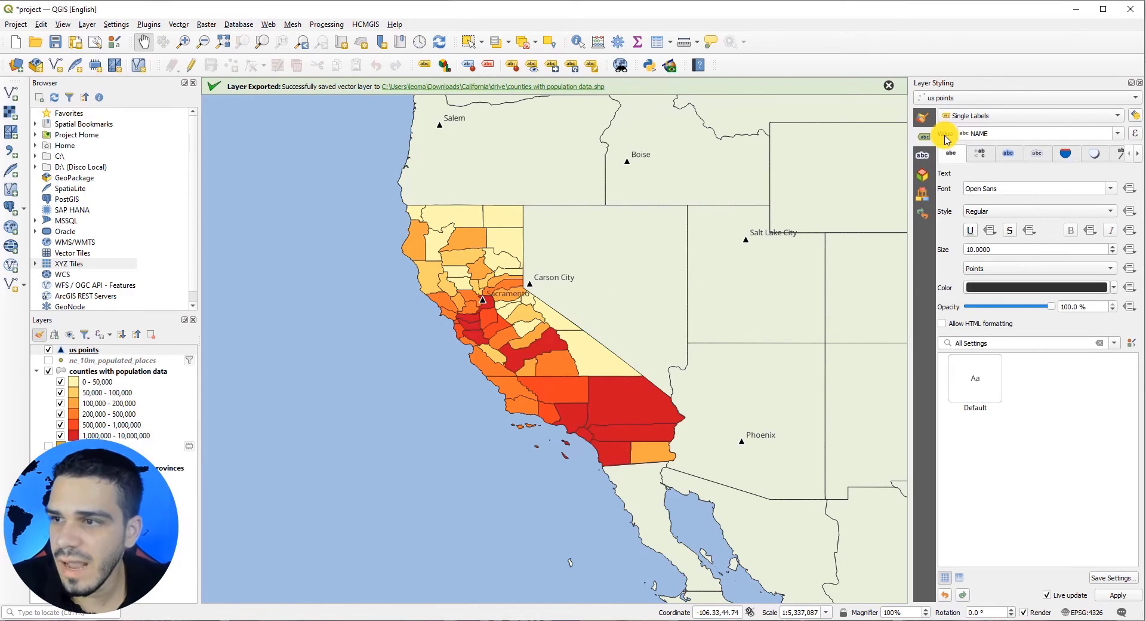
left_click(1118, 135)
left_click(1118, 135)
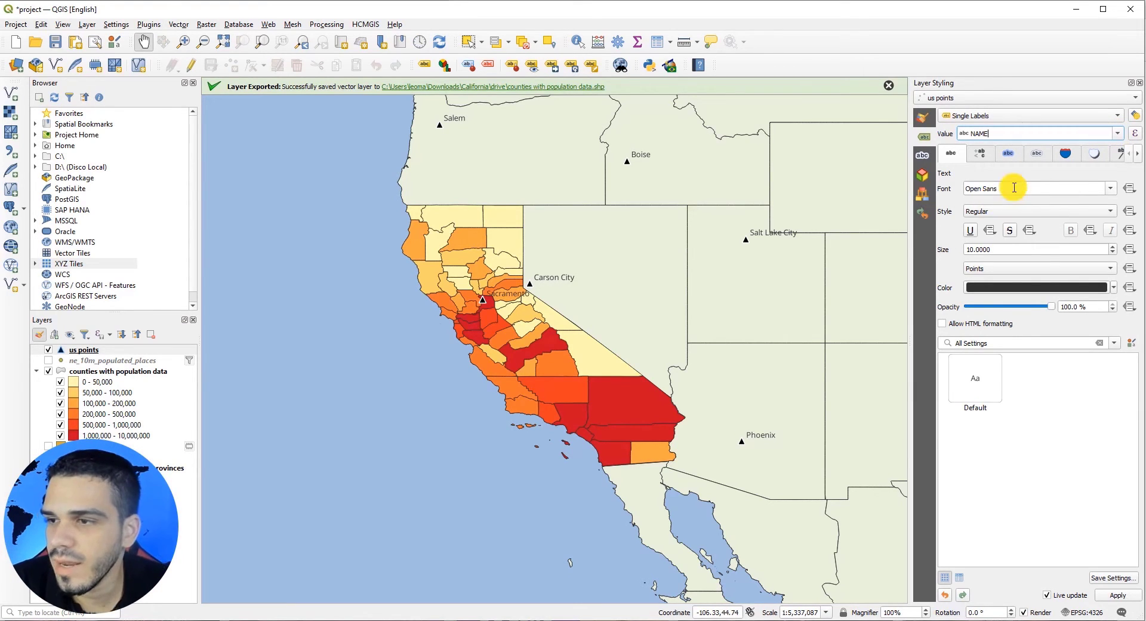
Give the us points labels the Bold Open Sans style and increase their text size
left_click(977, 211)
left_click(975, 227)
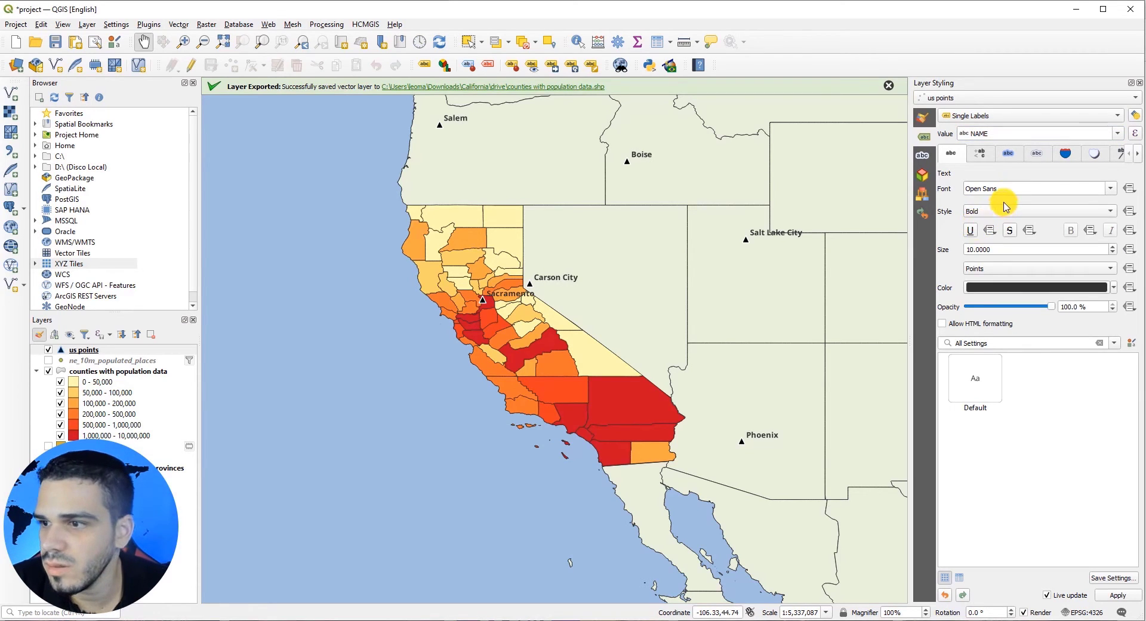
left_click(997, 210)
left_click(981, 231)
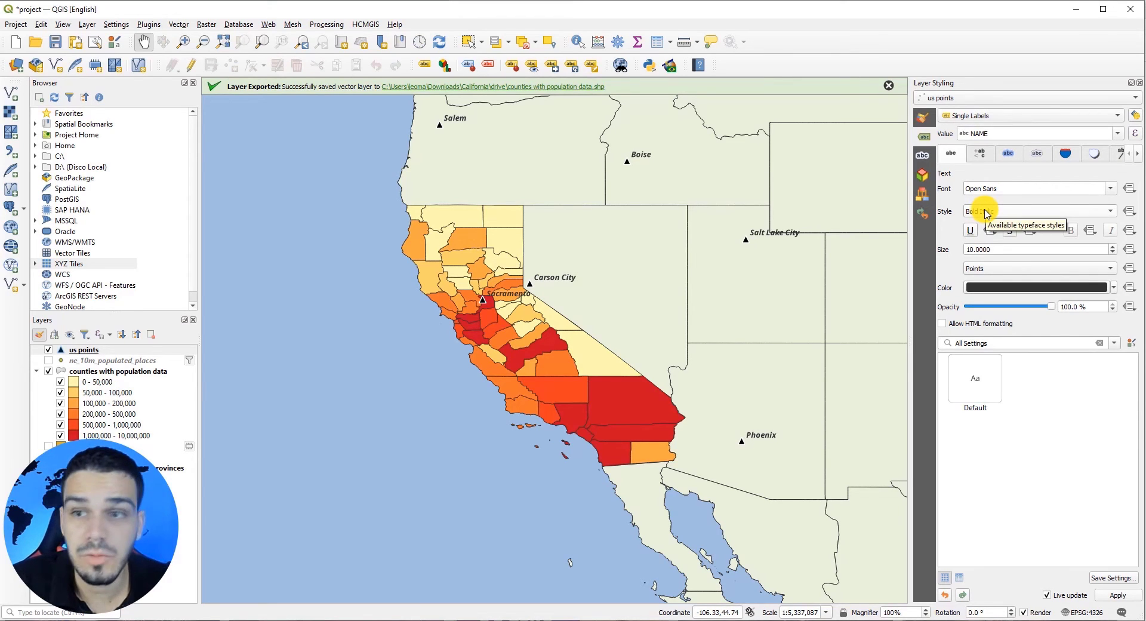
left_click(984, 212)
left_click(979, 199)
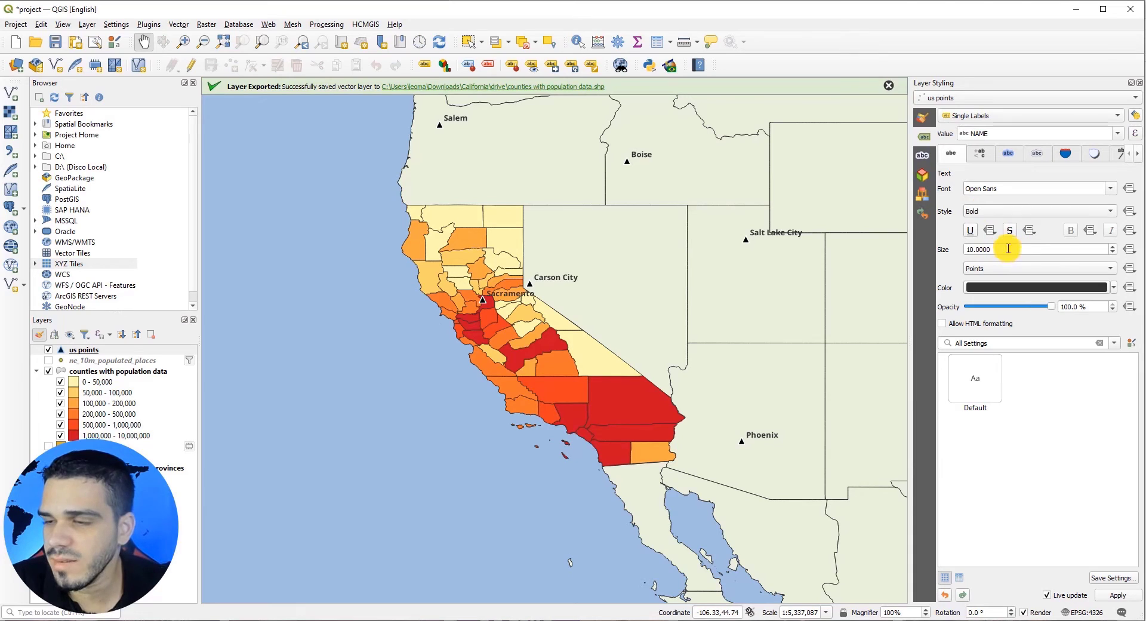
scroll(1113, 250, "up", 4)
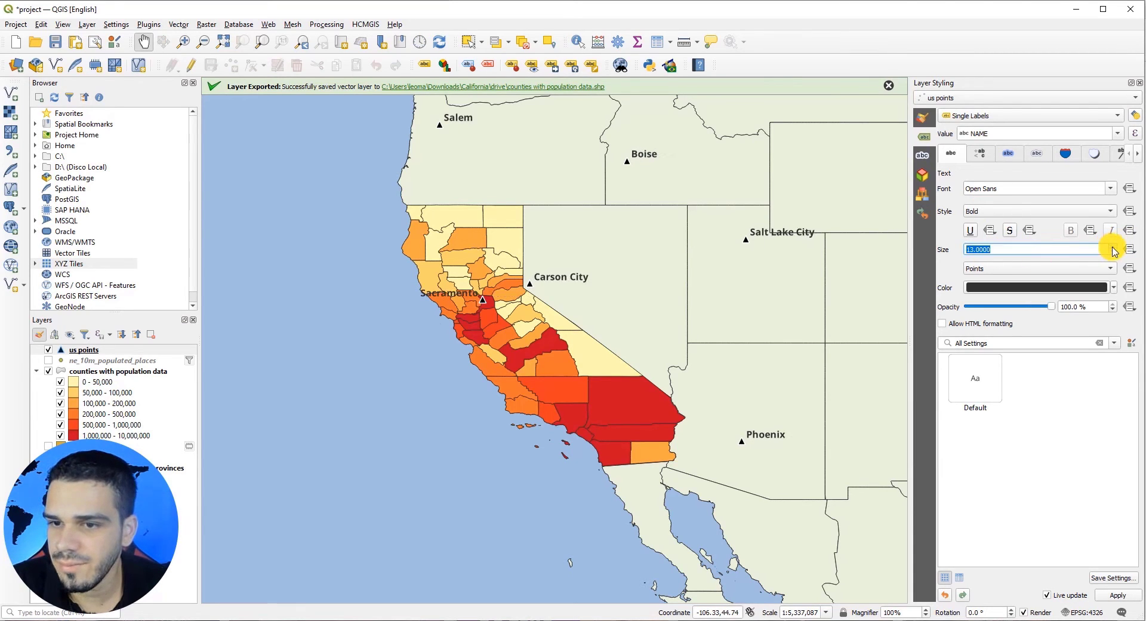
Add a text buffer of 1.2 mm around the us points labels
left_click(1008, 154)
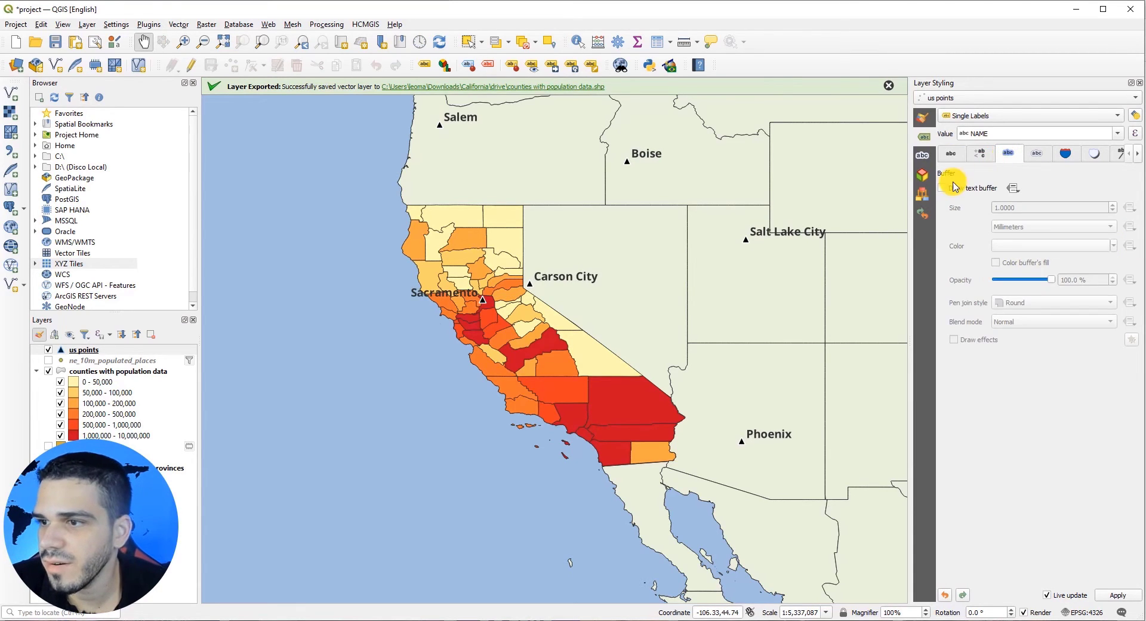
left_click(943, 189)
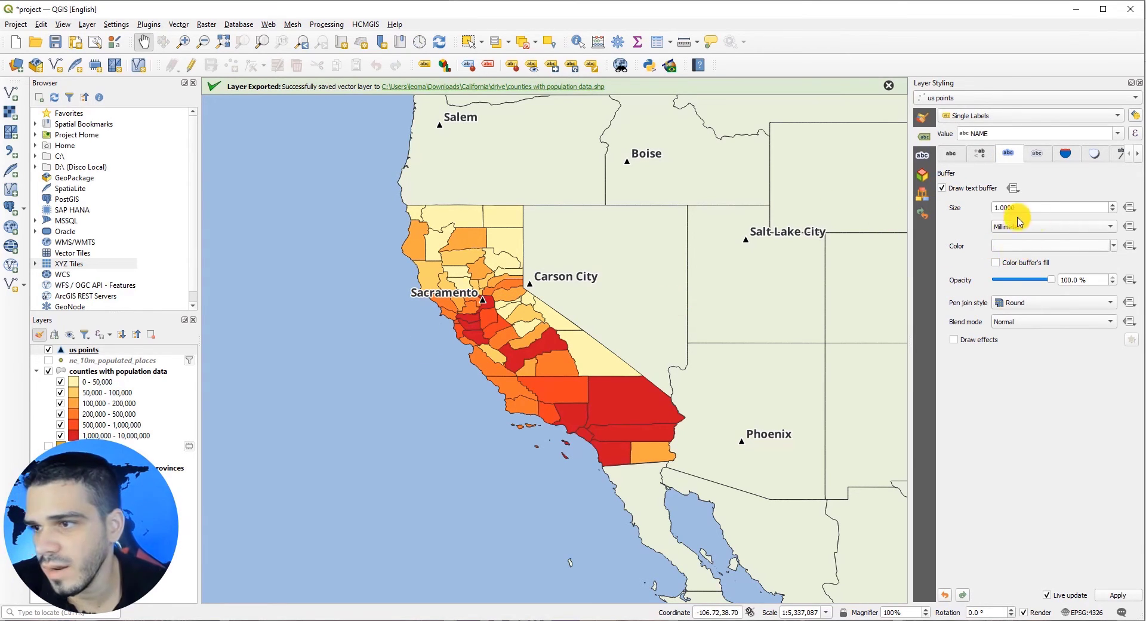
left_click(1115, 206)
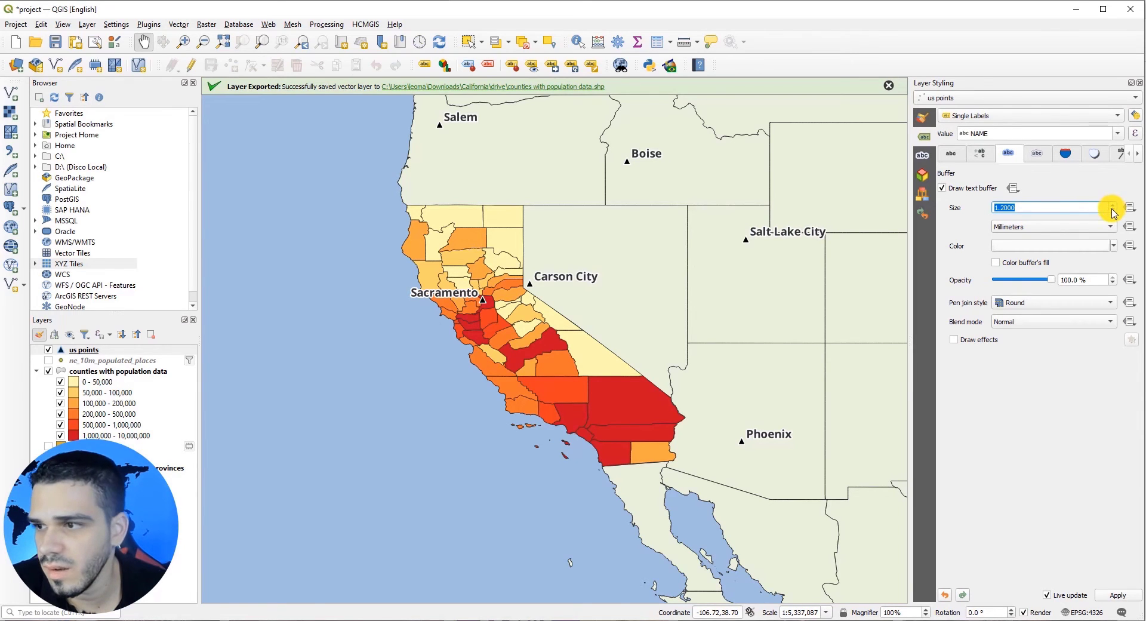
Set the us points label placement to Offset from Point with the upper-right quadrant
left_click_drag(910, 204, 855, 204)
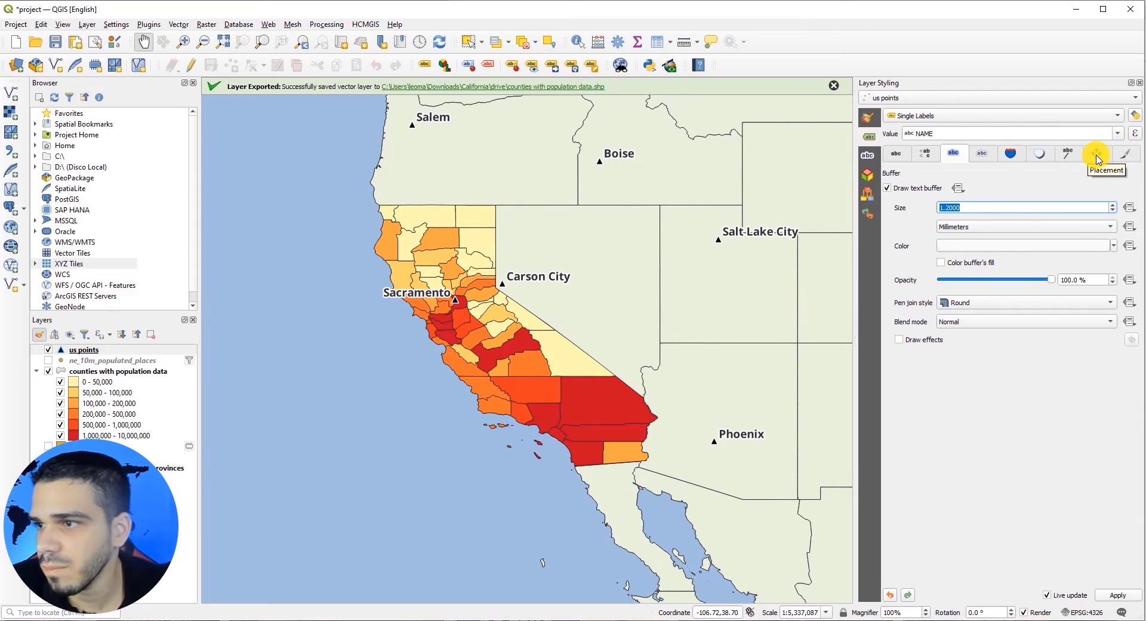
left_click(1097, 156)
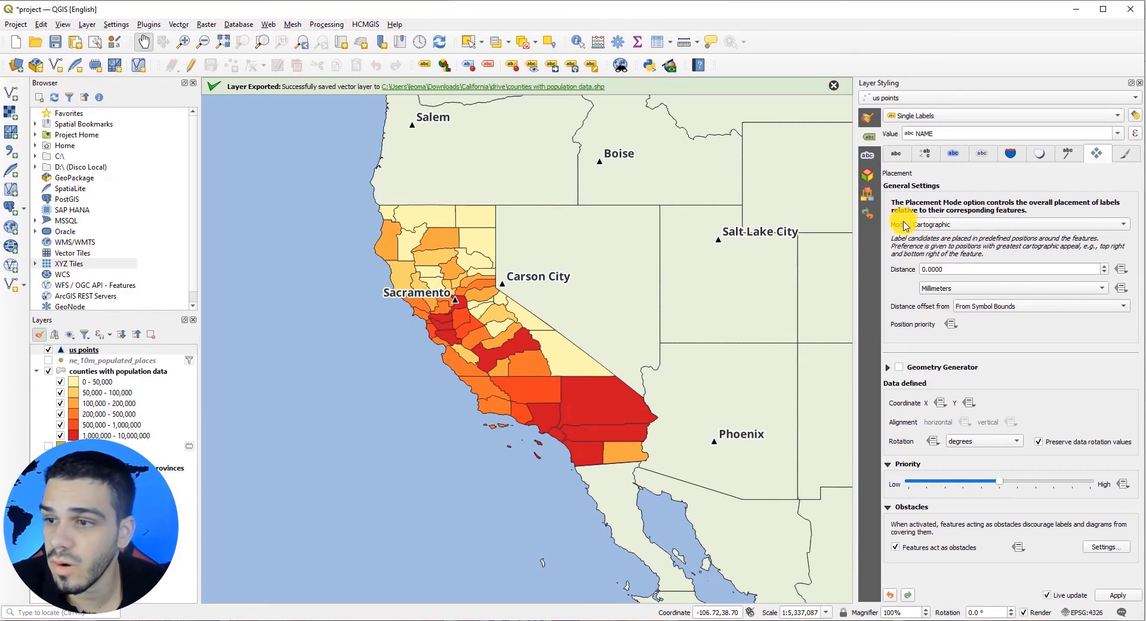
left_click(919, 225)
left_click(928, 241)
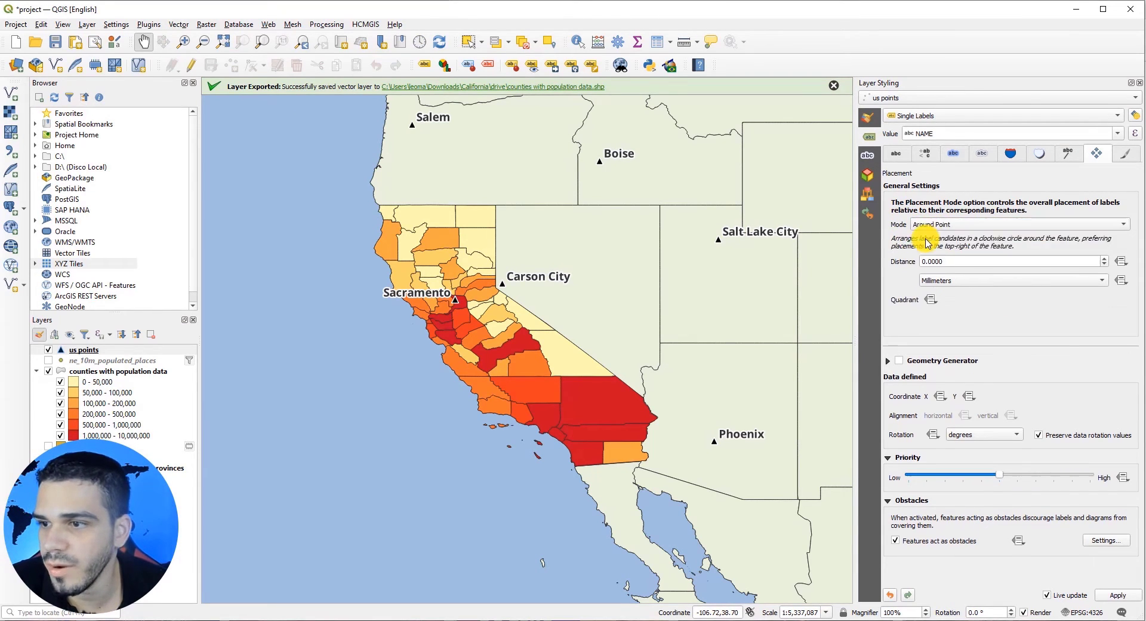
left_click(941, 224)
left_click(936, 240)
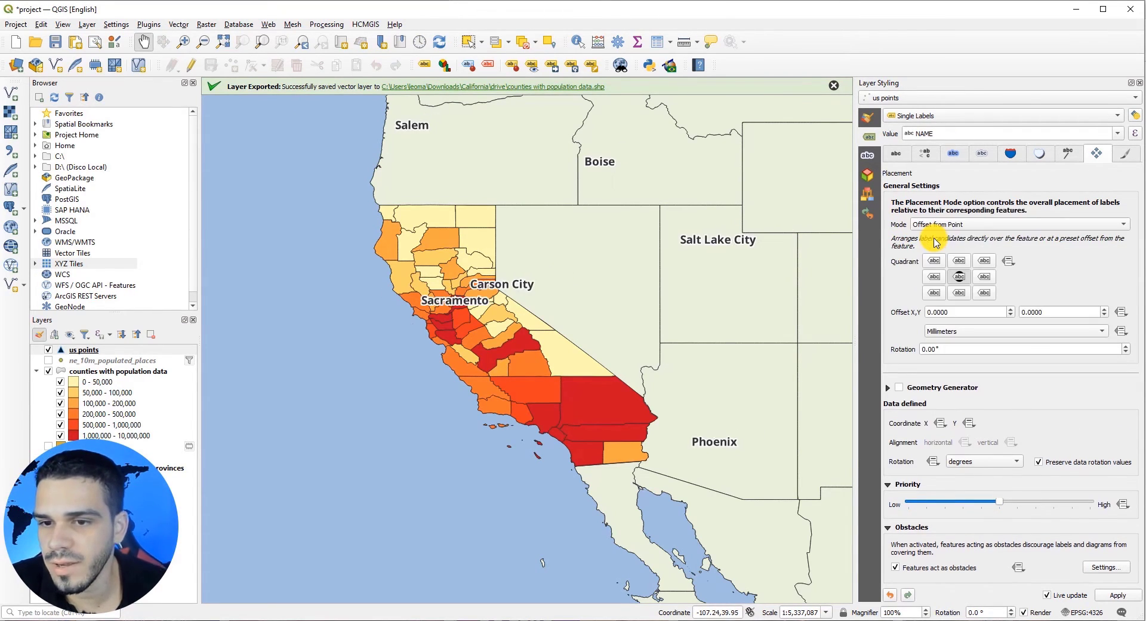
left_click(986, 267)
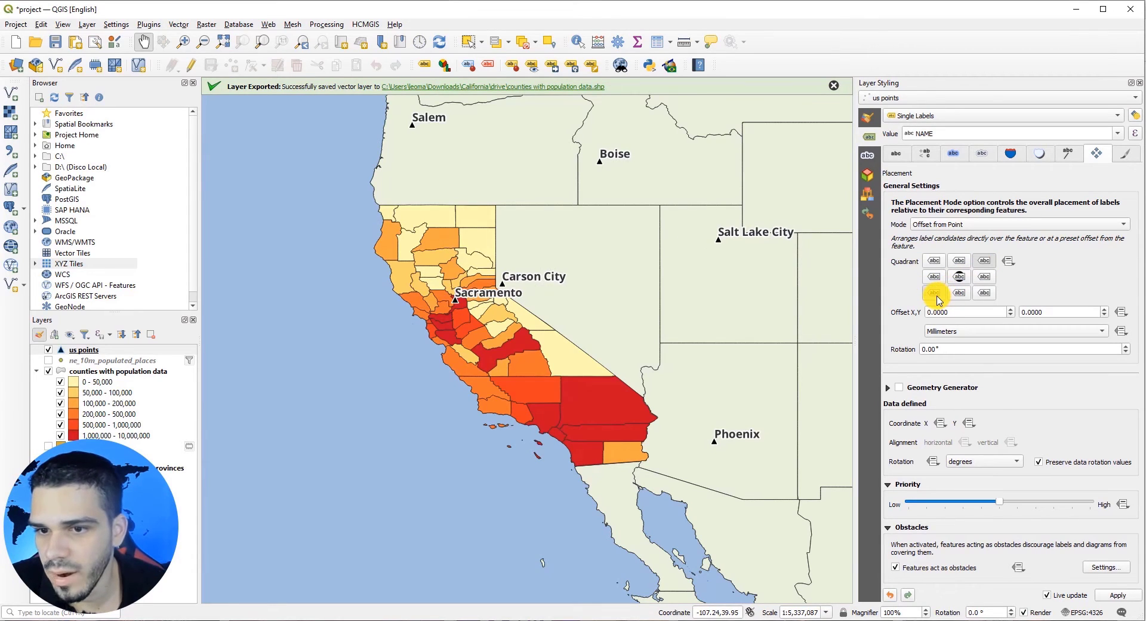
left_click(936, 294)
left_click(988, 268)
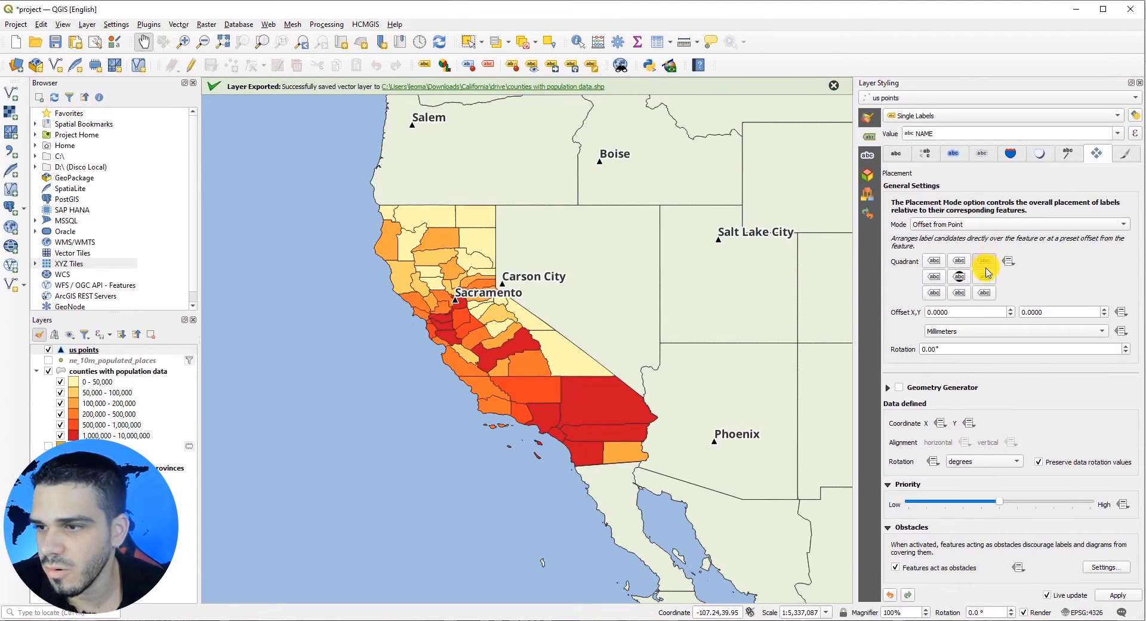
left_click(1006, 313)
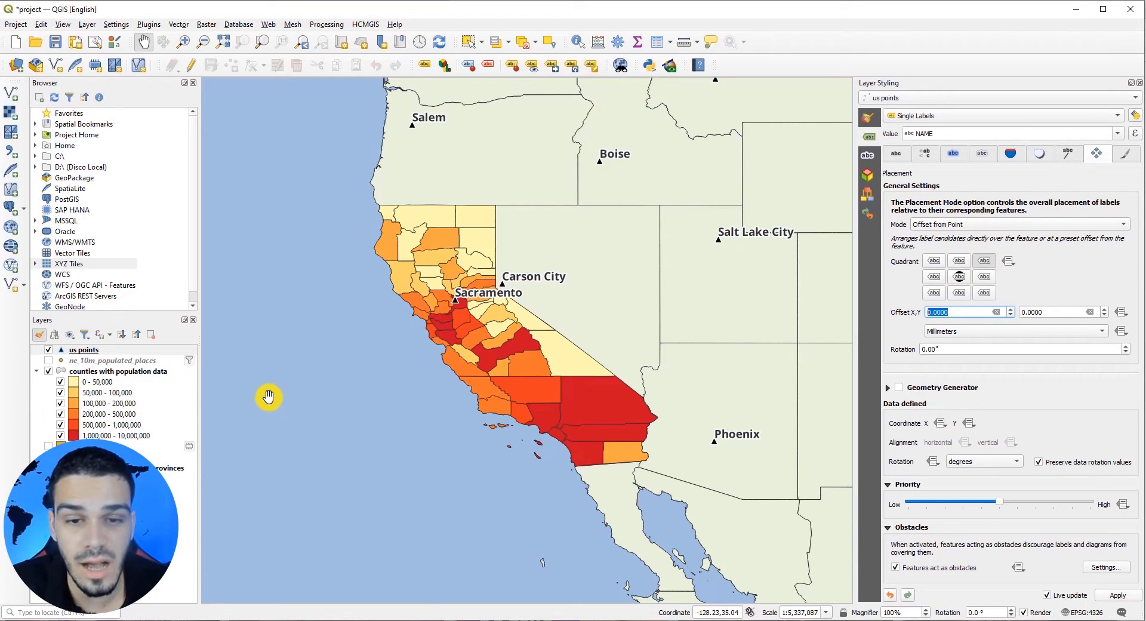
Move the NE2_LR_LC_SR_W raster above all other layers and set its global opacity to 25.9 %
left_click(107, 511)
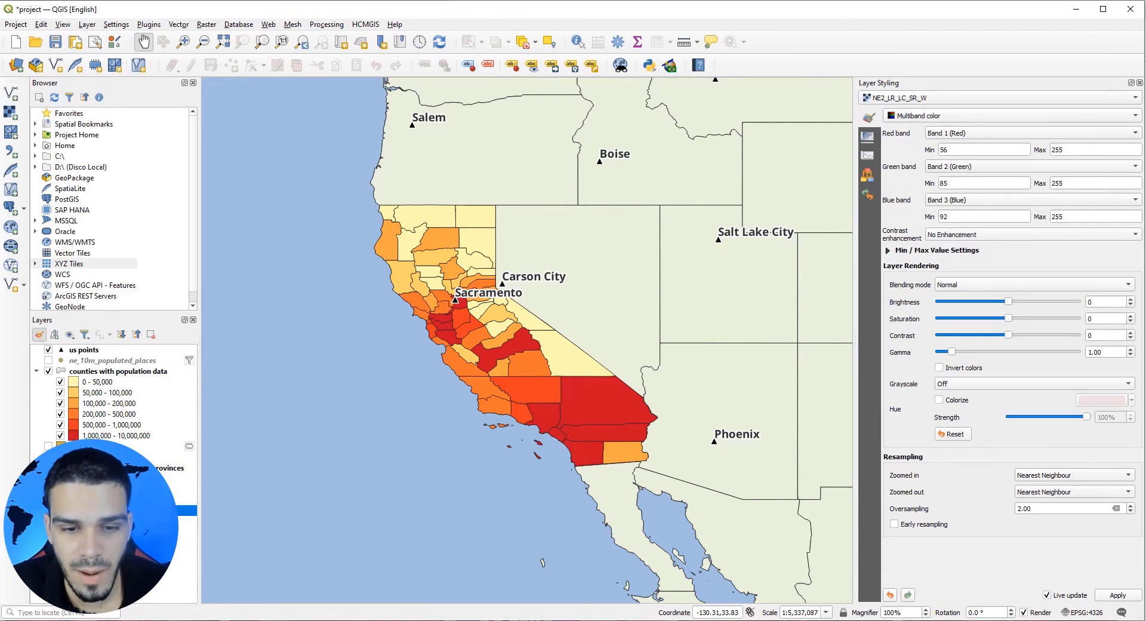
left_click_drag(108, 511, 80, 354)
left_click(79, 353)
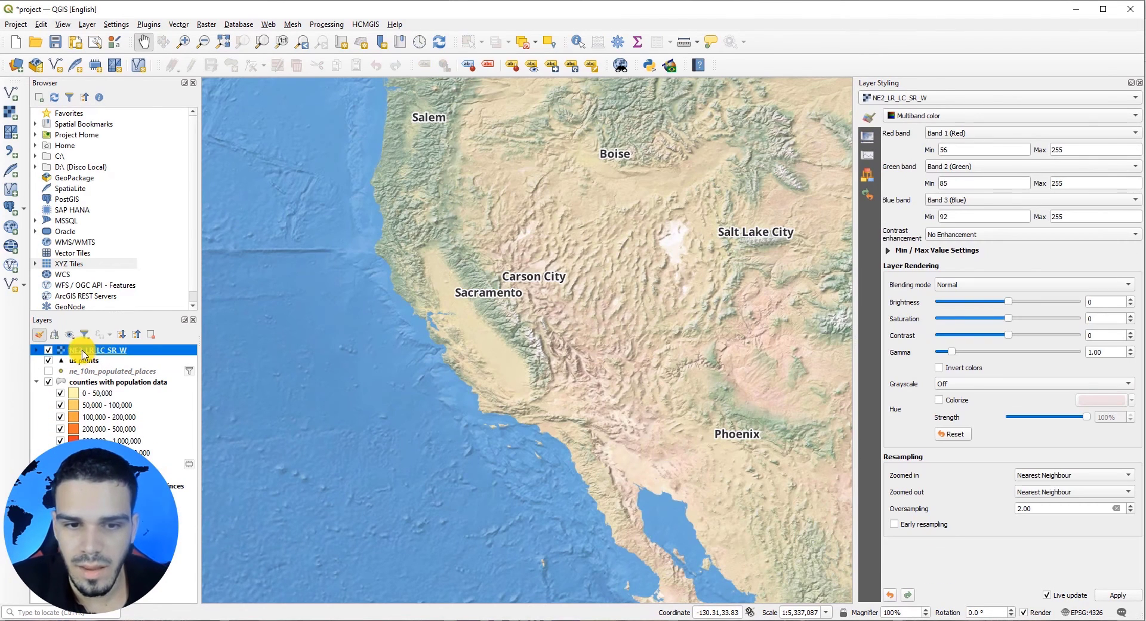
left_click(868, 145)
left_click_drag(1046, 130, 929, 131)
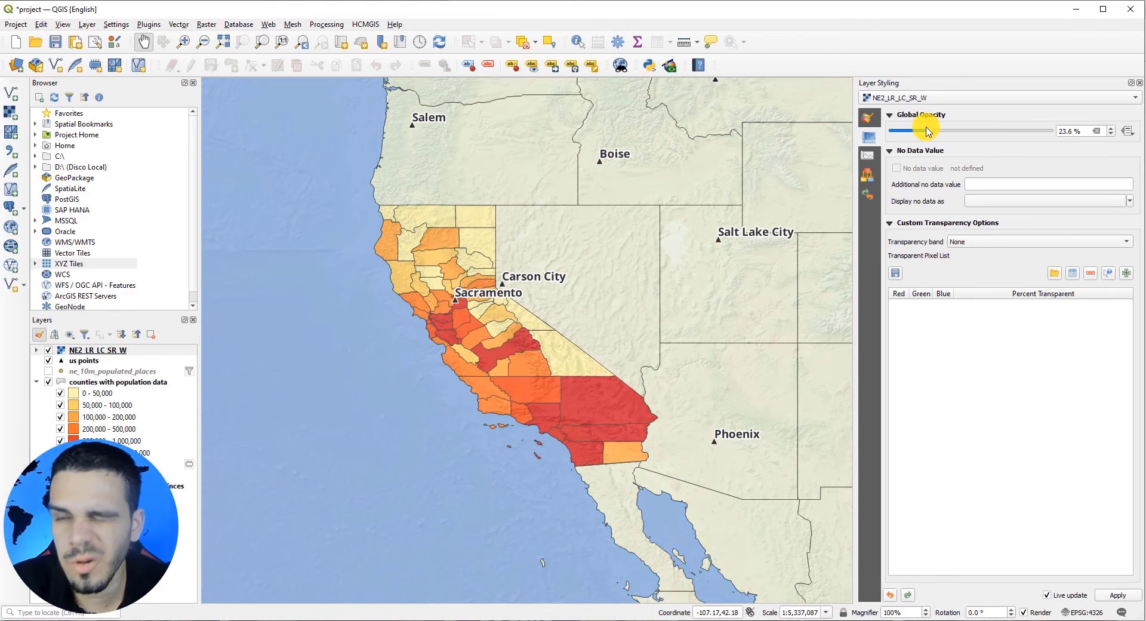
mouse_move(929, 131)
left_mouse_down()
mouse_move(576, 268)
mouse_move(930, 135)
left_mouse_up()
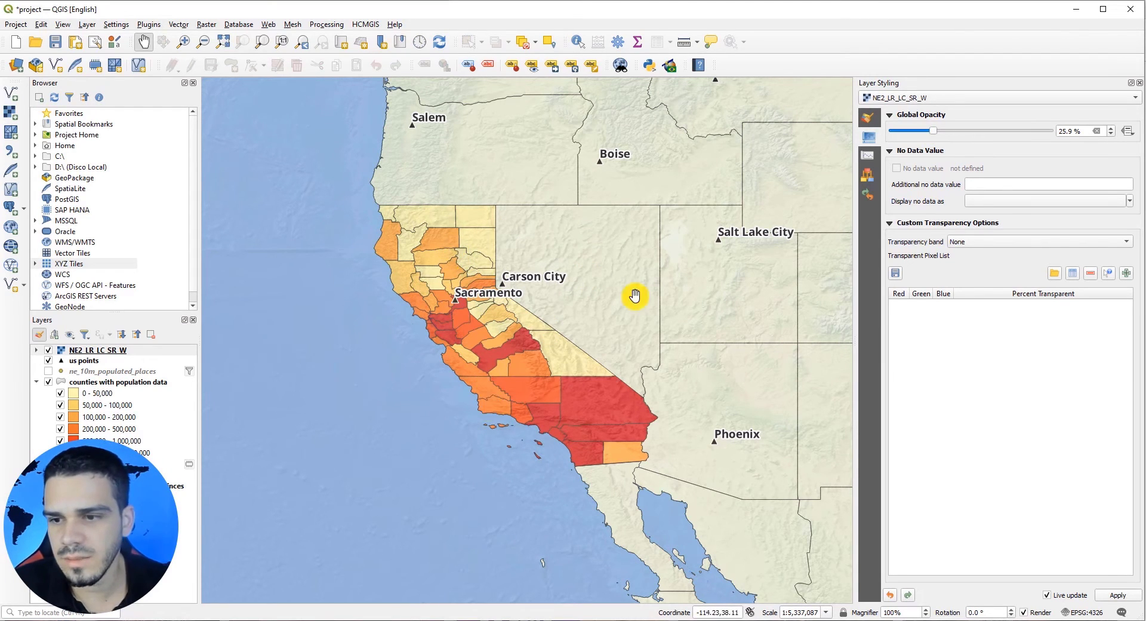
Look through the attribute table of the ne_10m_admin_1_states_provinces layer for the field holding country names
key("alt+Tab")
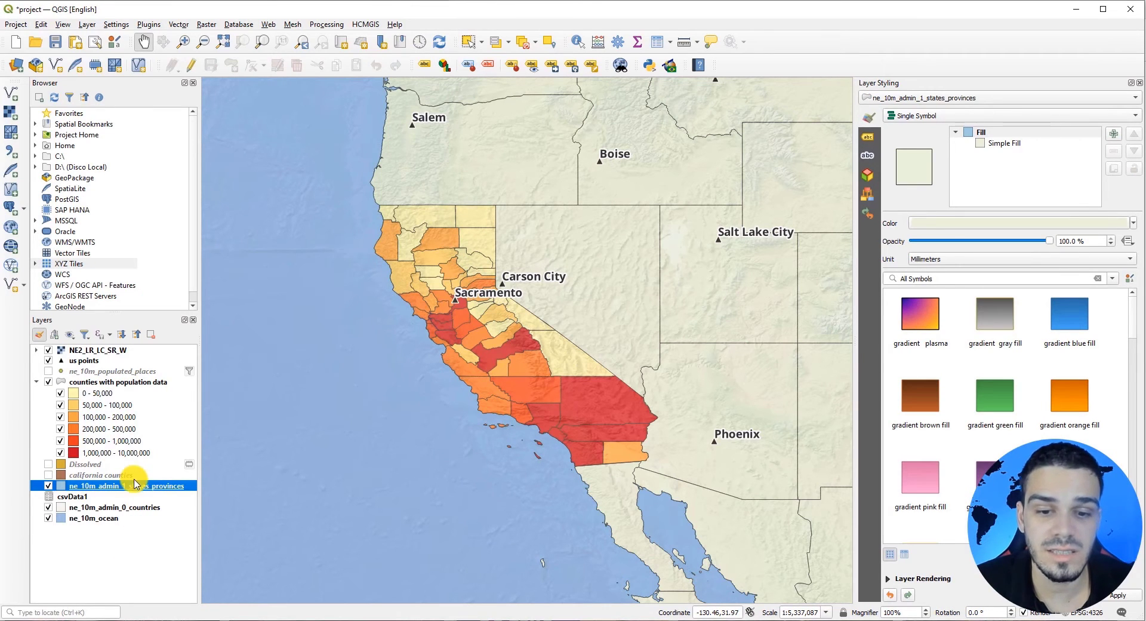
right_click(132, 490)
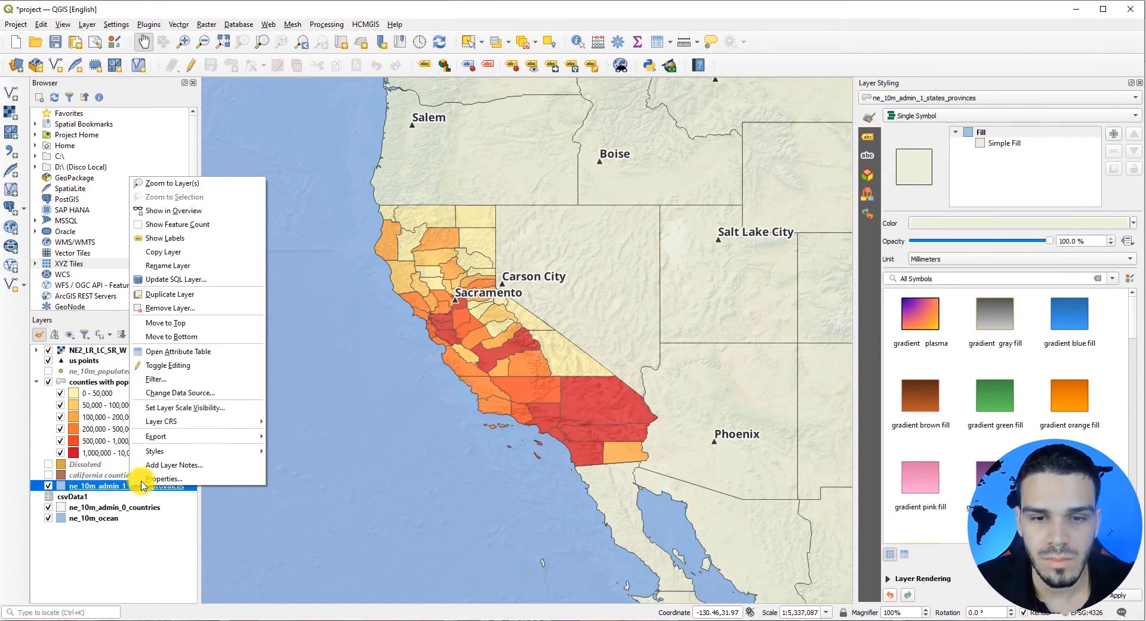
left_click(170, 352)
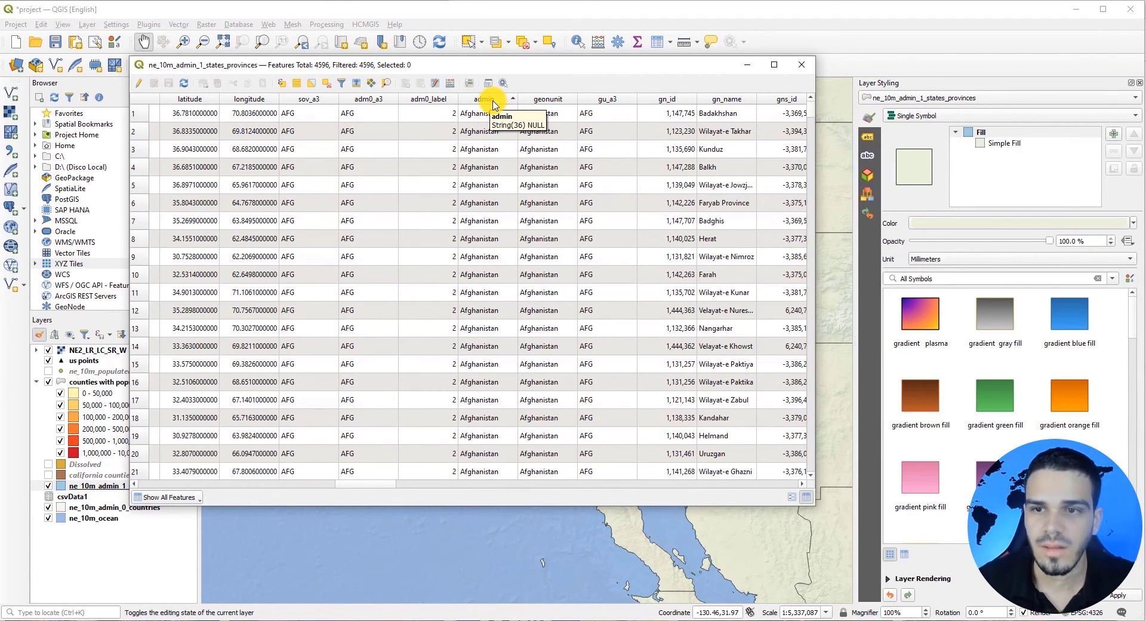
left_click(801, 67)
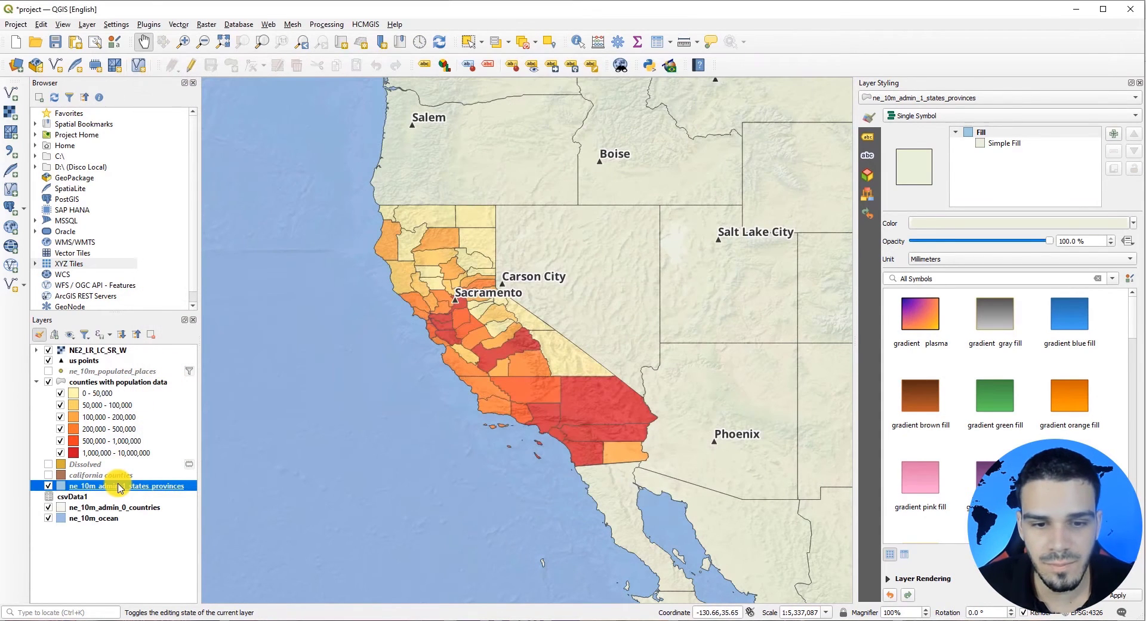
Start a provider feature filter for the ne_10m_admin_1_states_provinces layer with the expression "admin" =
double_click(120, 489)
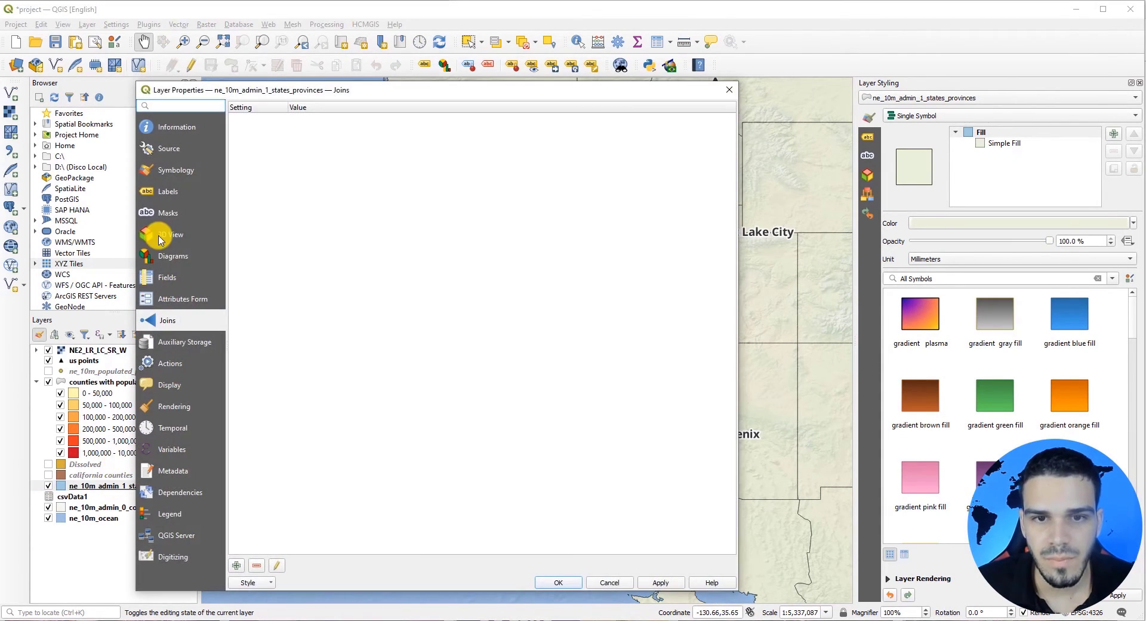
left_click(167, 151)
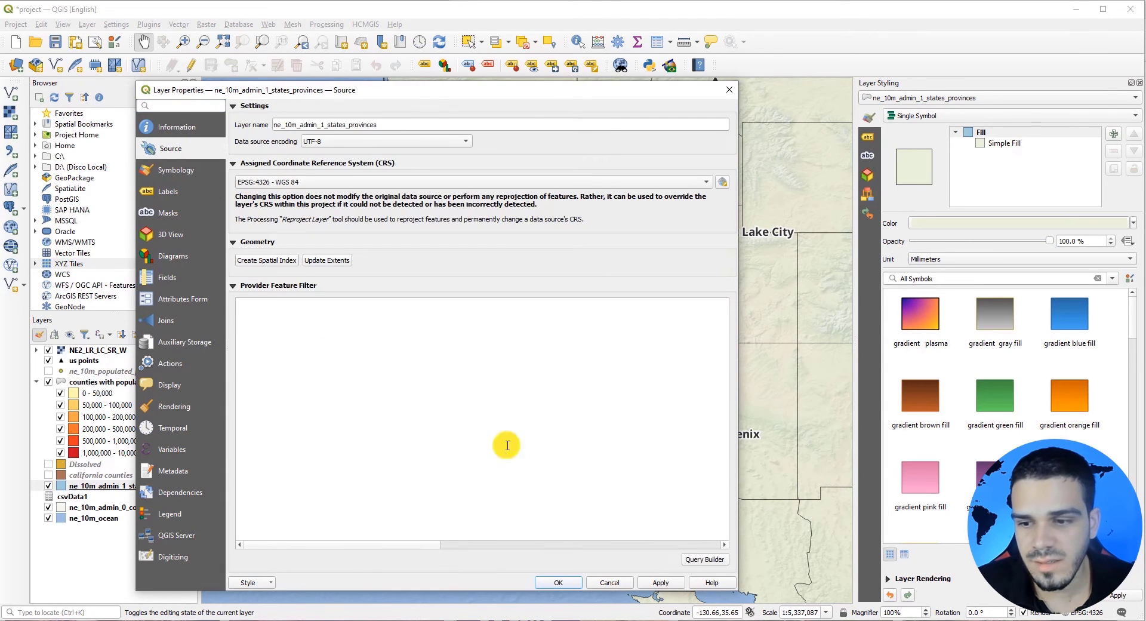
left_click(694, 560)
scroll(216, 191, "down", 7)
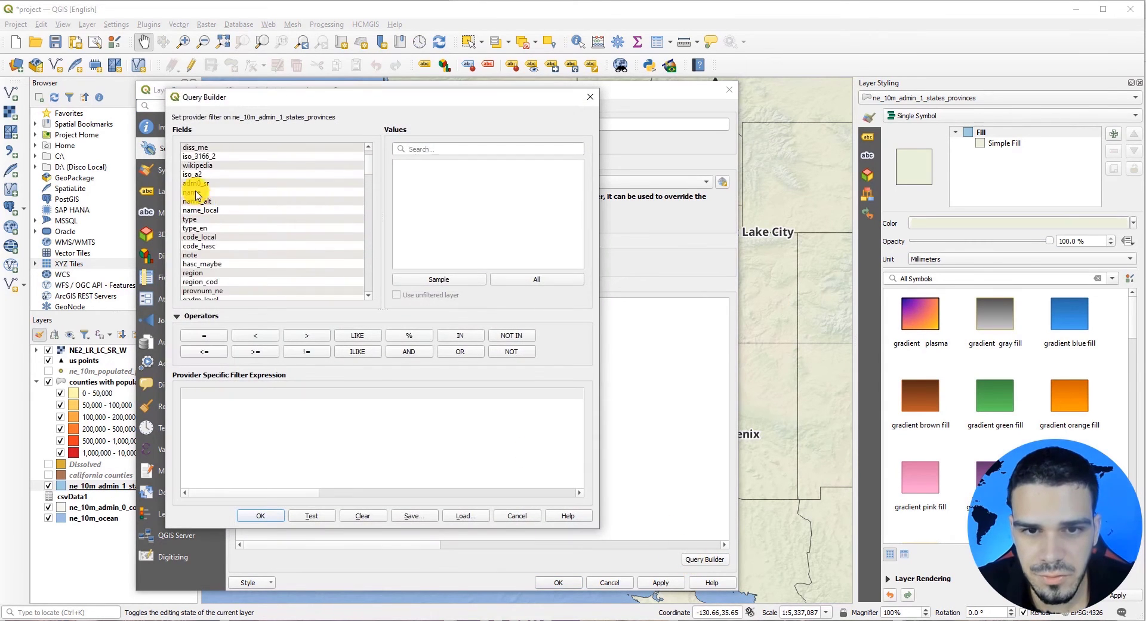
scroll(216, 195, "down", 5)
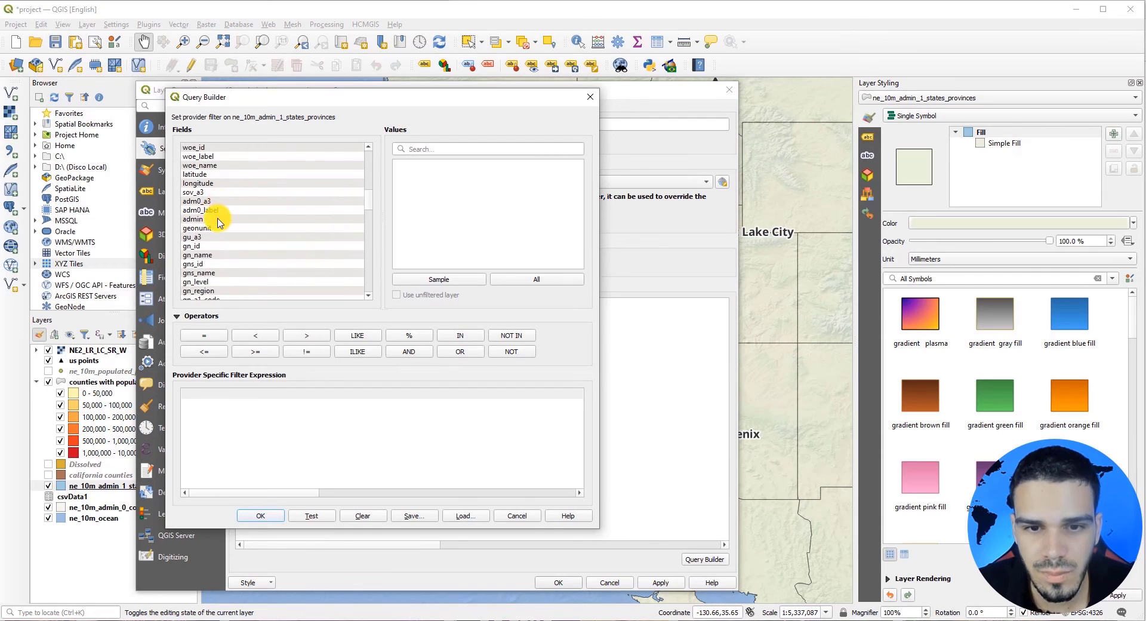
double_click(193, 193)
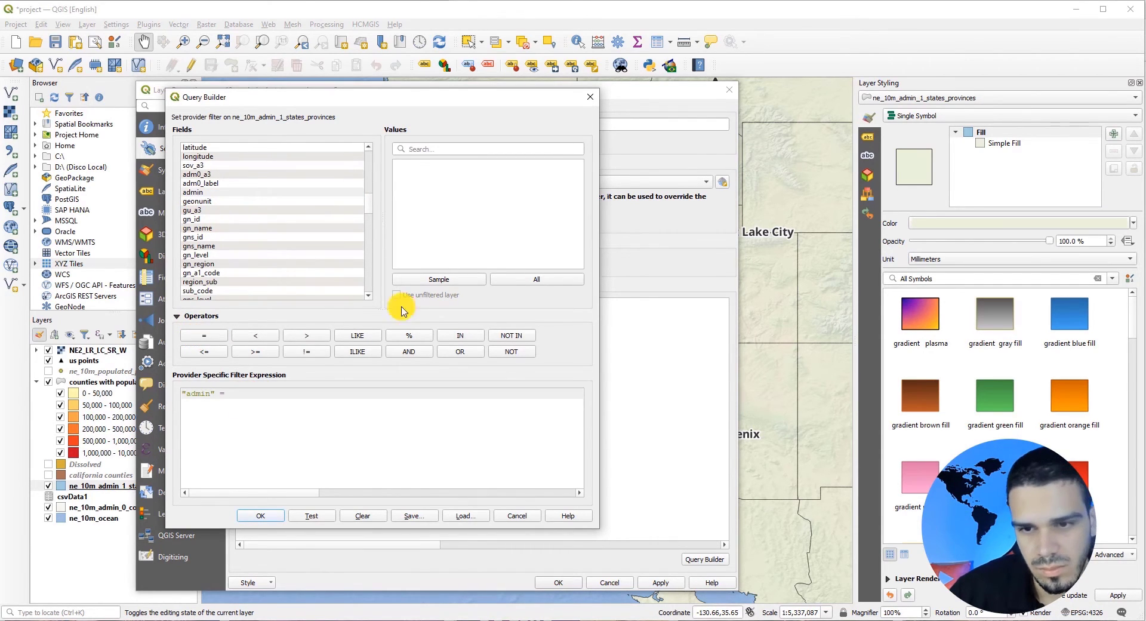
Complete the filter expression with the value 'United States of America' and apply it to the states layer
left_click(533, 283)
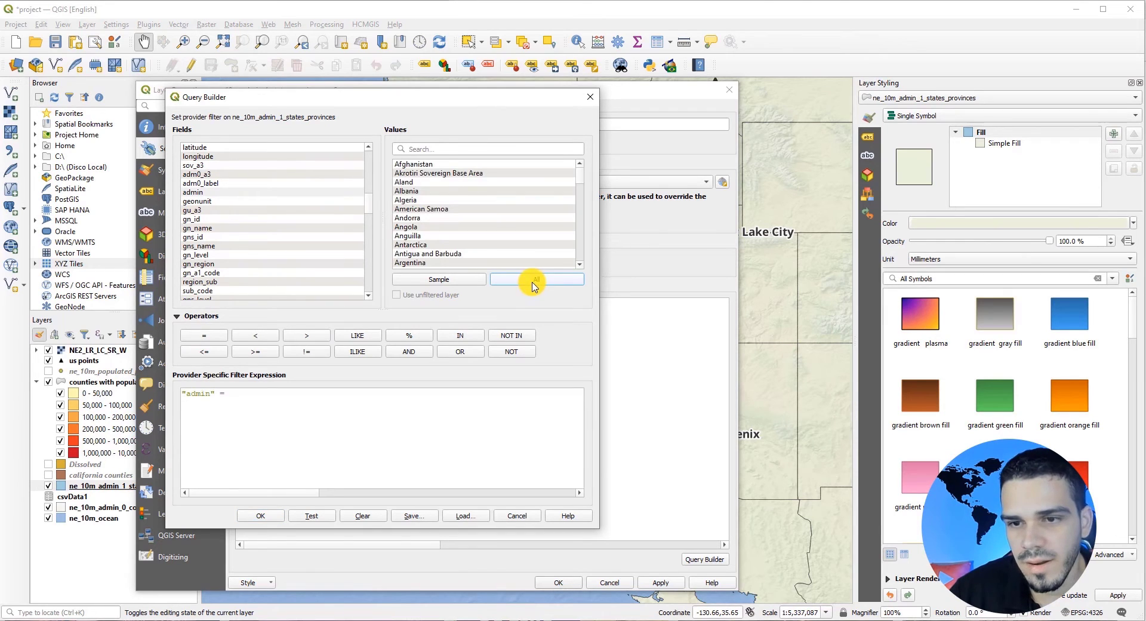
left_click(428, 150)
type("united")
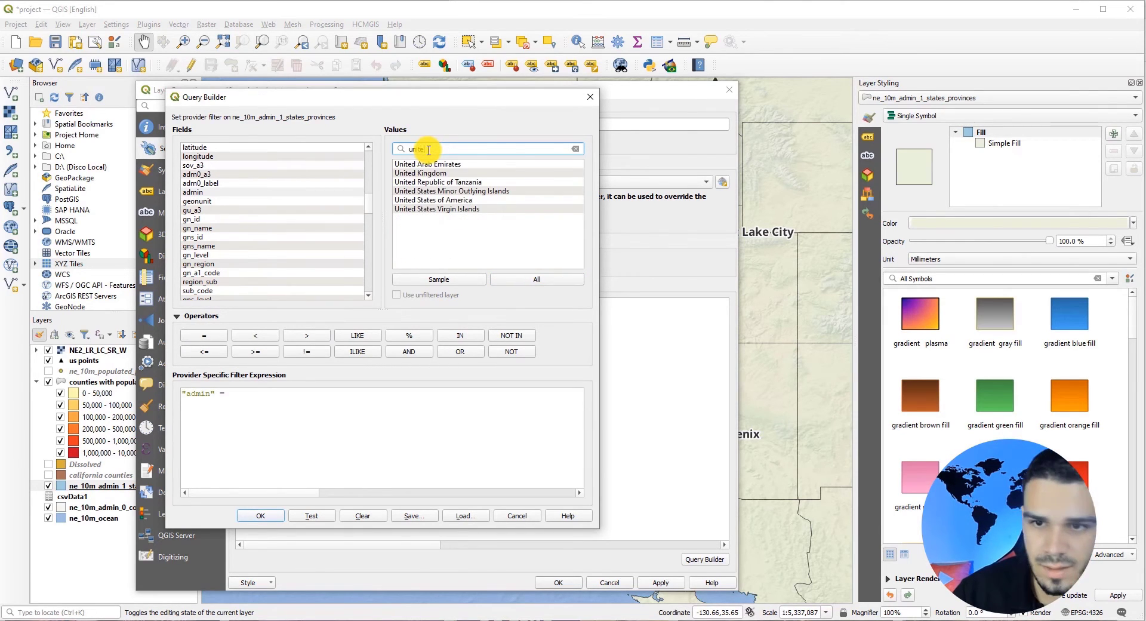
double_click(420, 206)
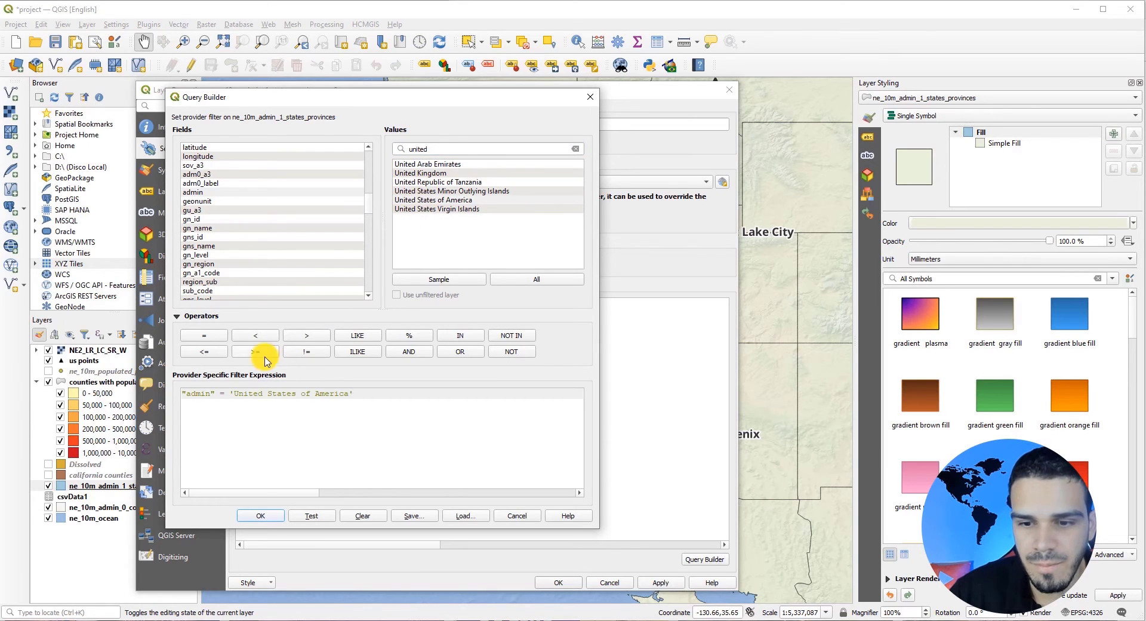
left_click(262, 517)
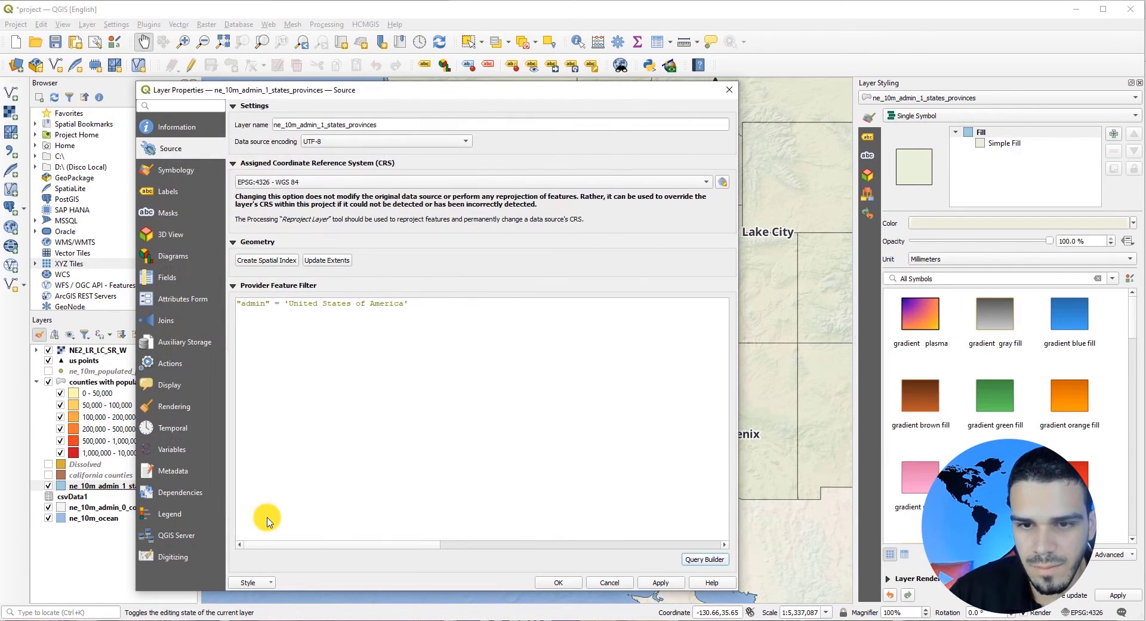
left_click(559, 583)
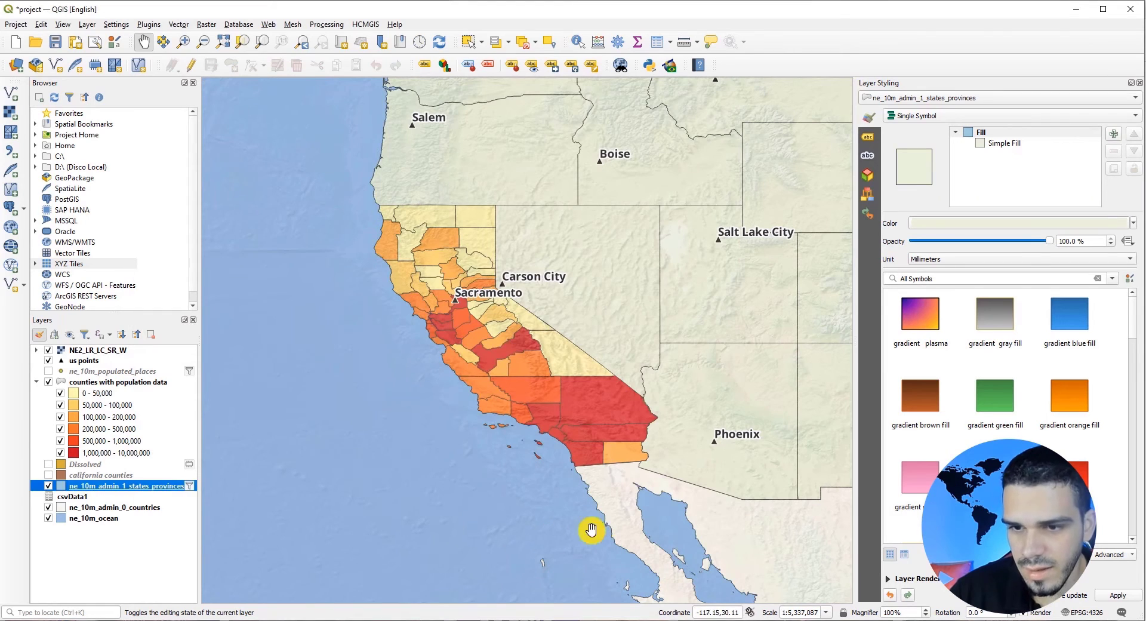
Save the current layer visibility and styling as a new map theme named "Our map"
scroll(301, 361, "down", 2)
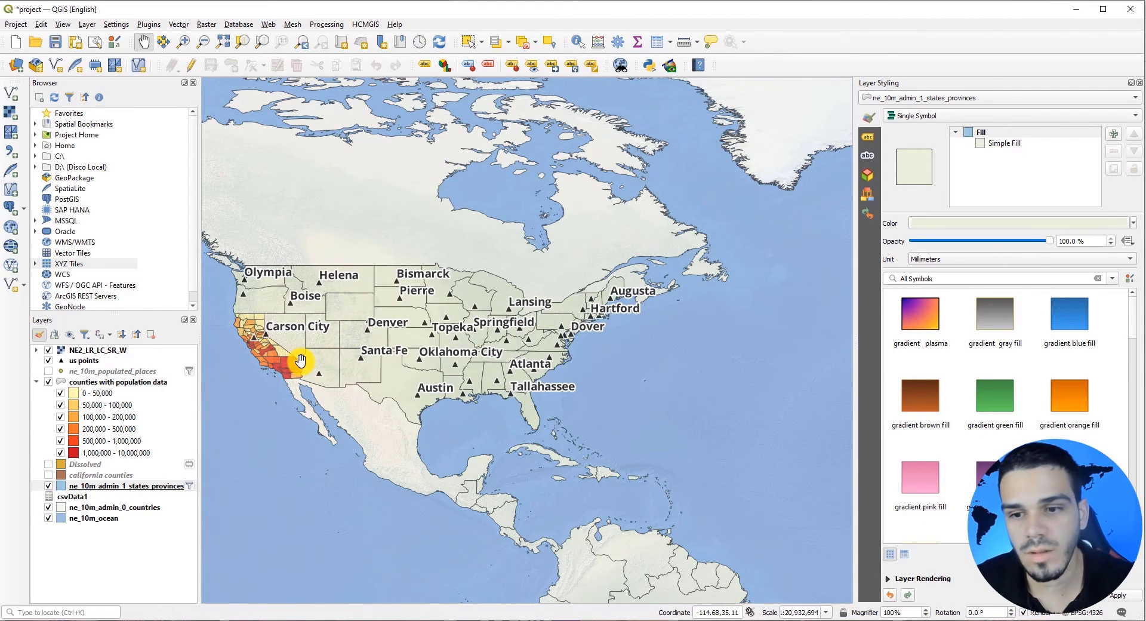
scroll(345, 335, "up", 1)
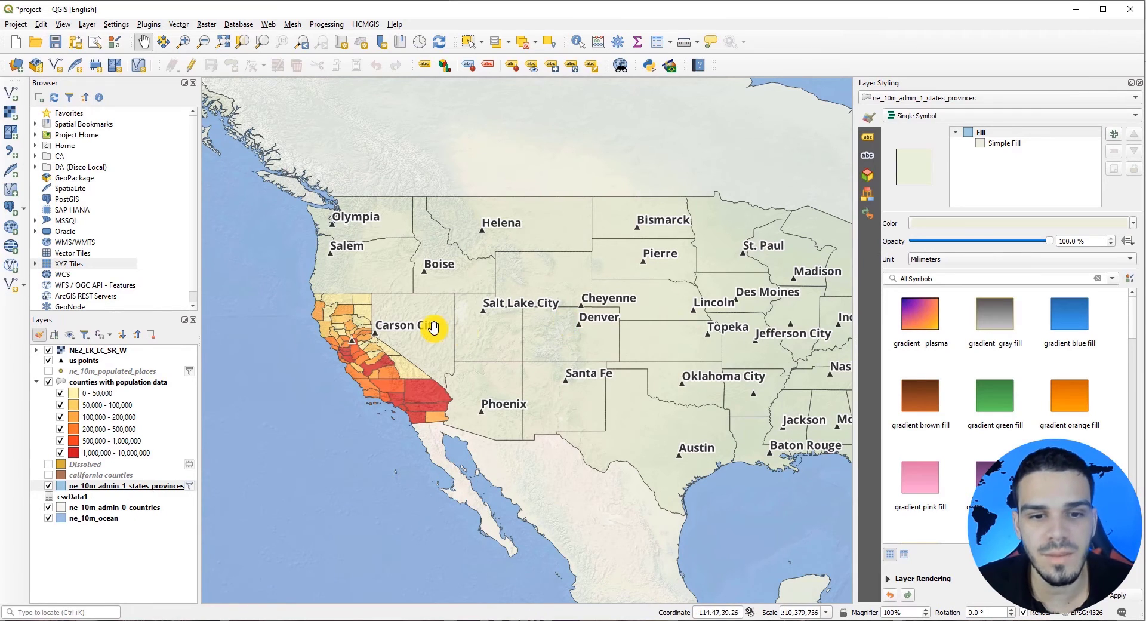
left_click(71, 336)
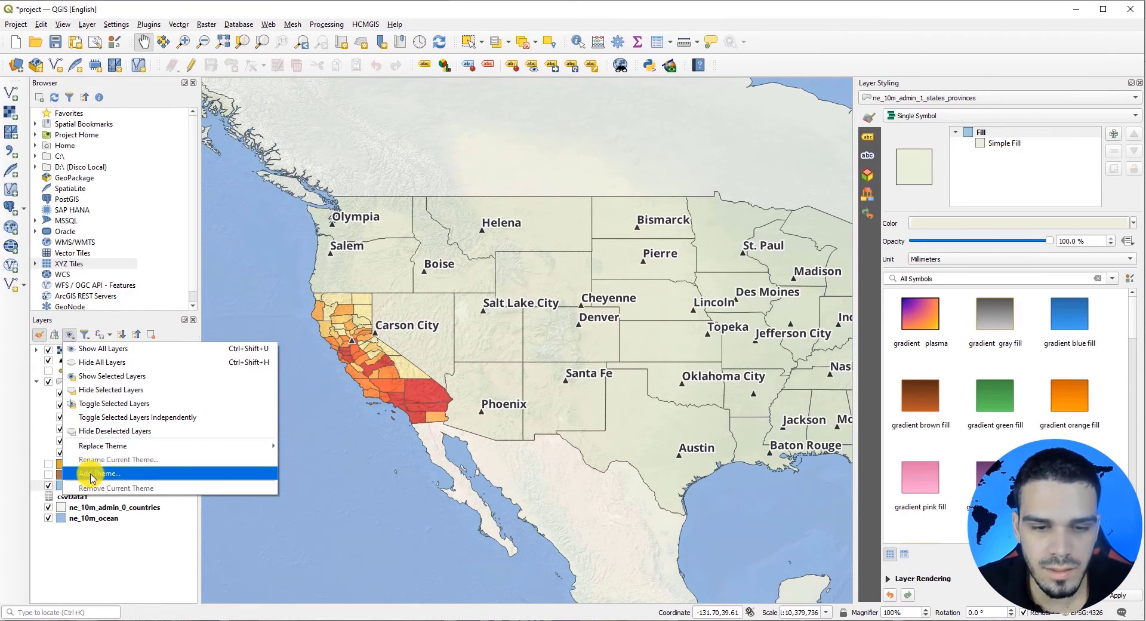
left_click(91, 477)
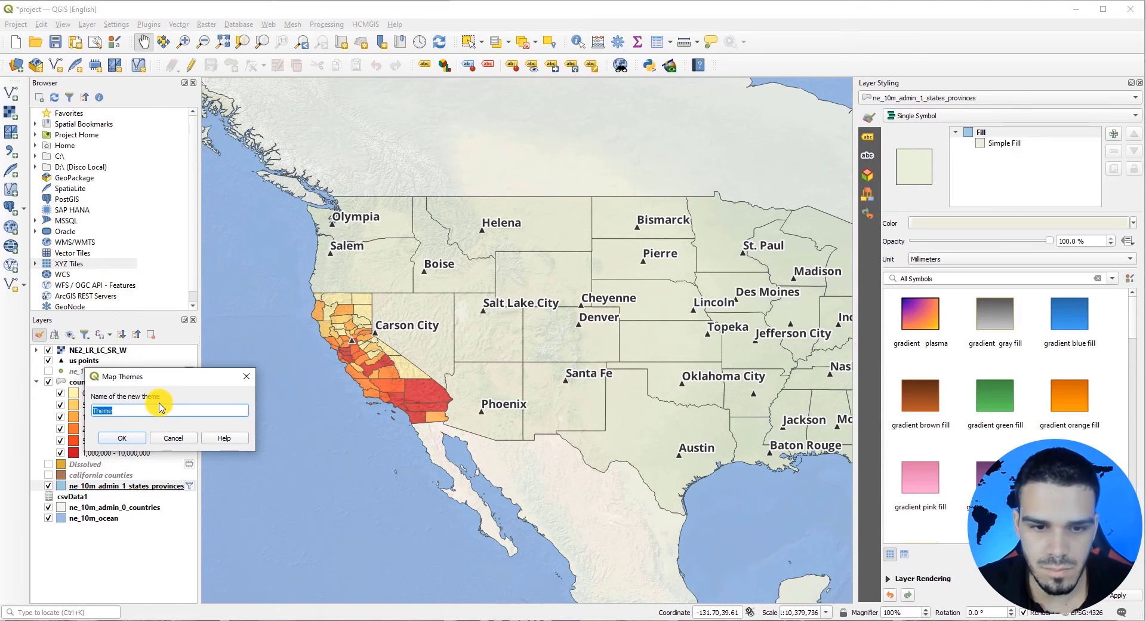
type("Our")
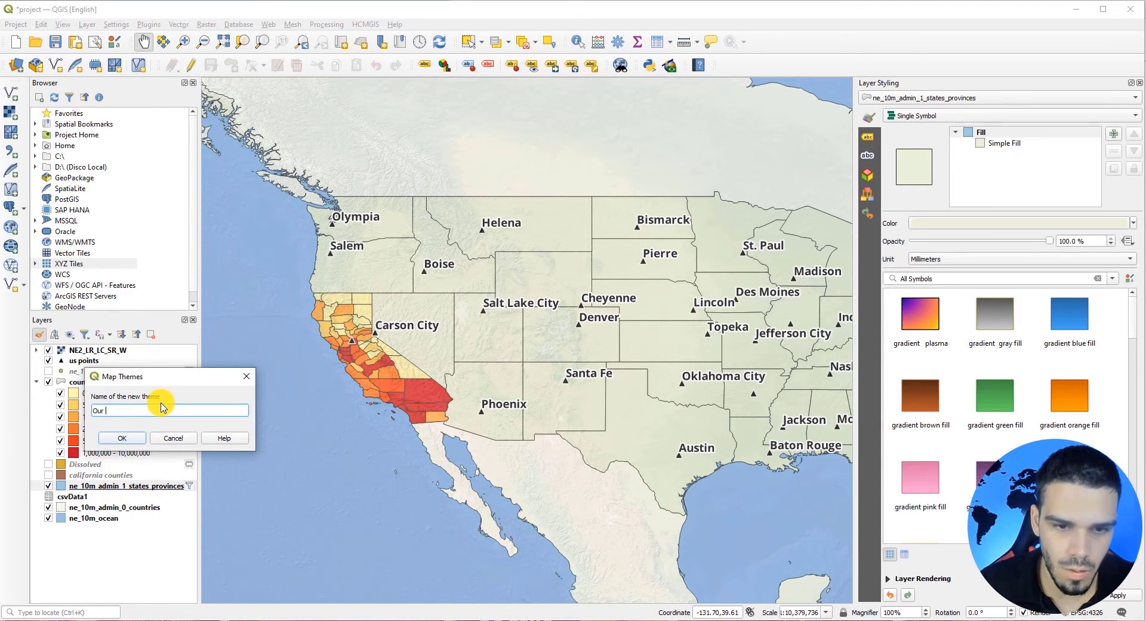
type(" map")
left_click(129, 439)
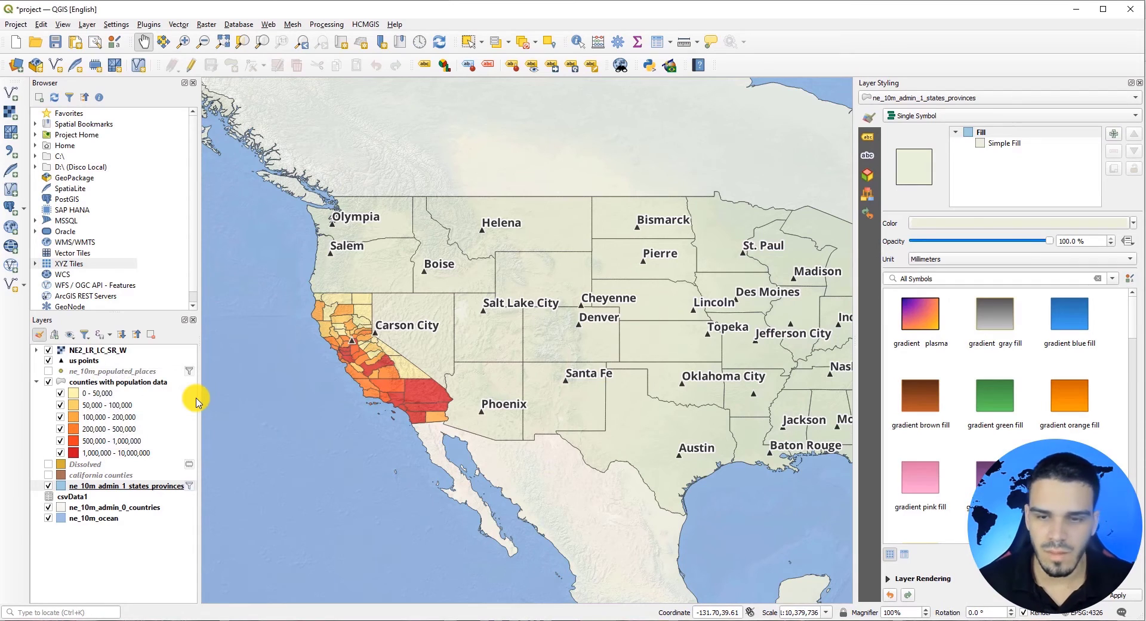
Test the Our map theme by hiding every visible layer except ne_10m_ocean and restoring them with the theme
left_click(49, 485)
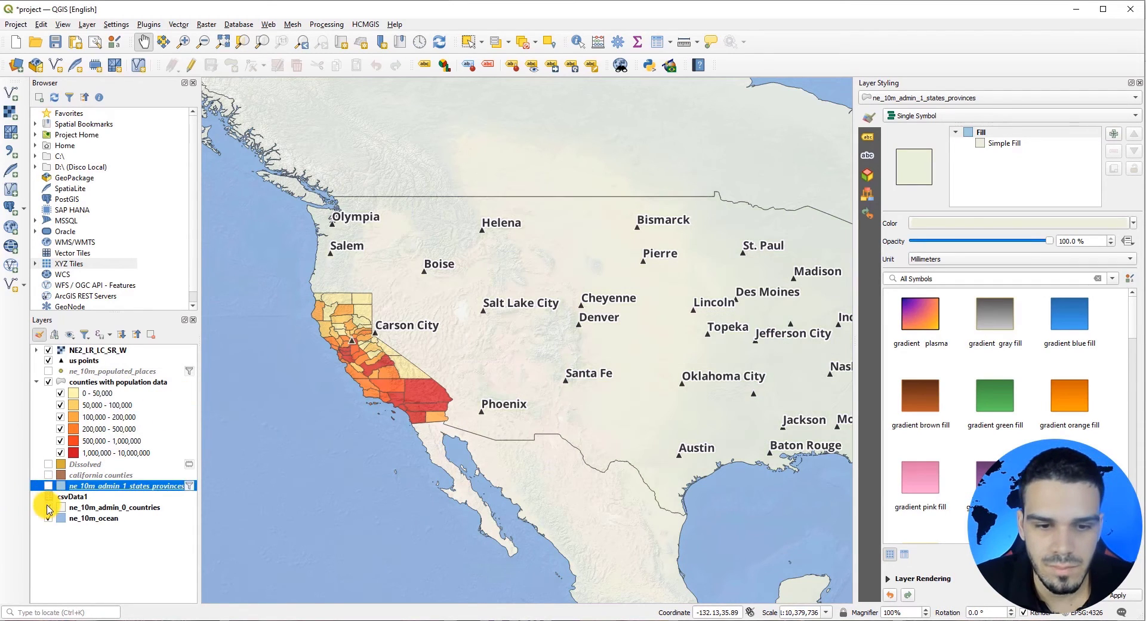
left_click(48, 507)
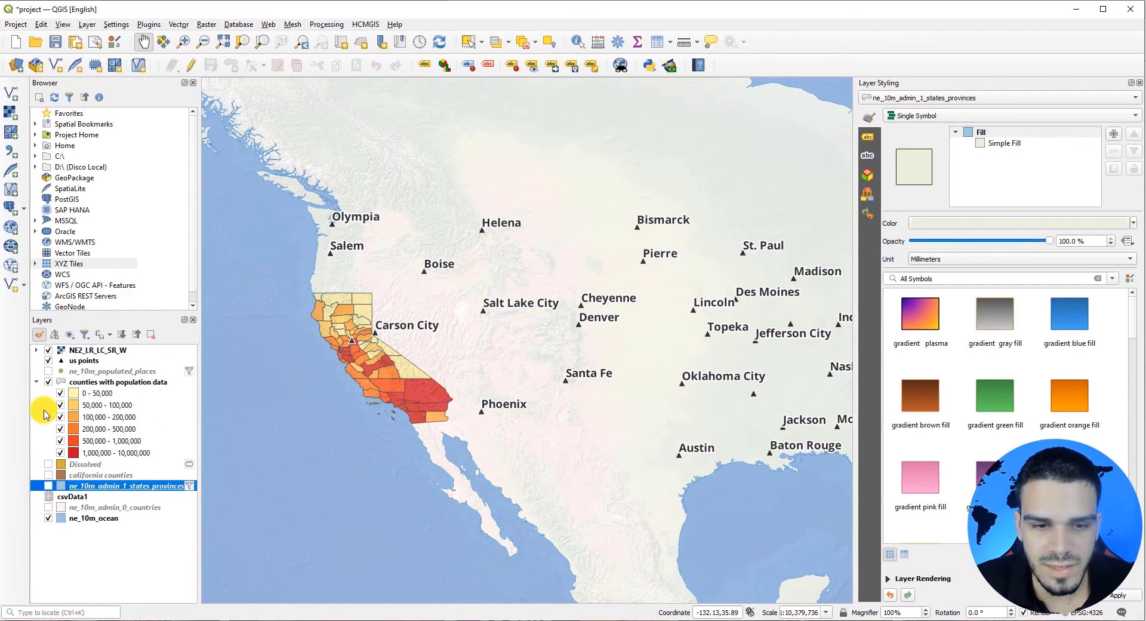
left_click(48, 382)
left_click(48, 360)
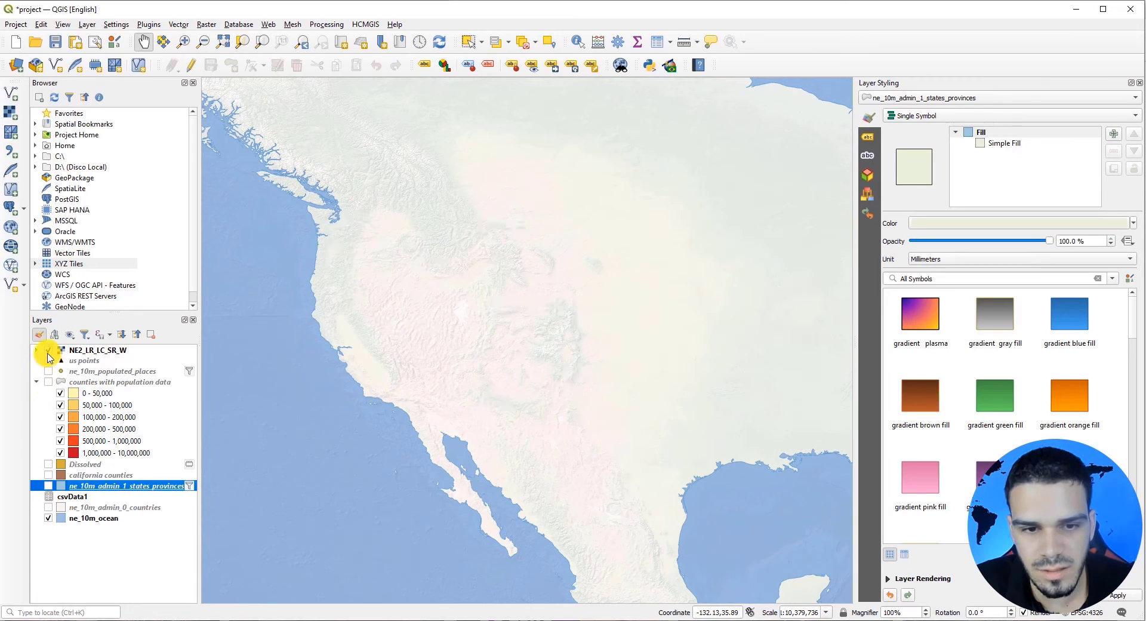
left_click(48, 349)
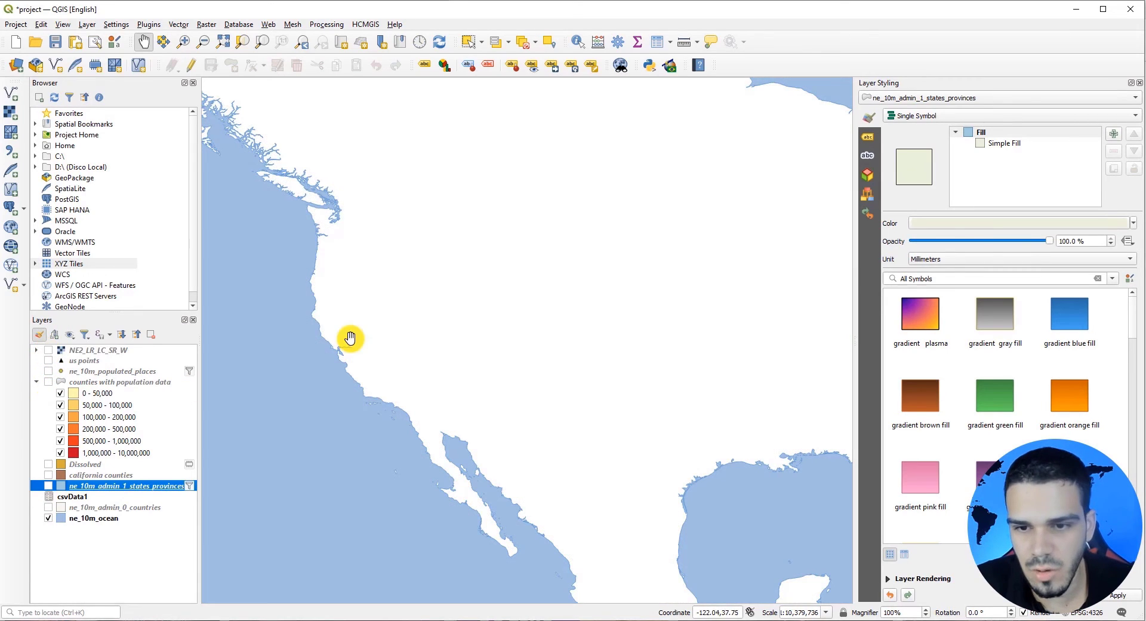
left_click(70, 335)
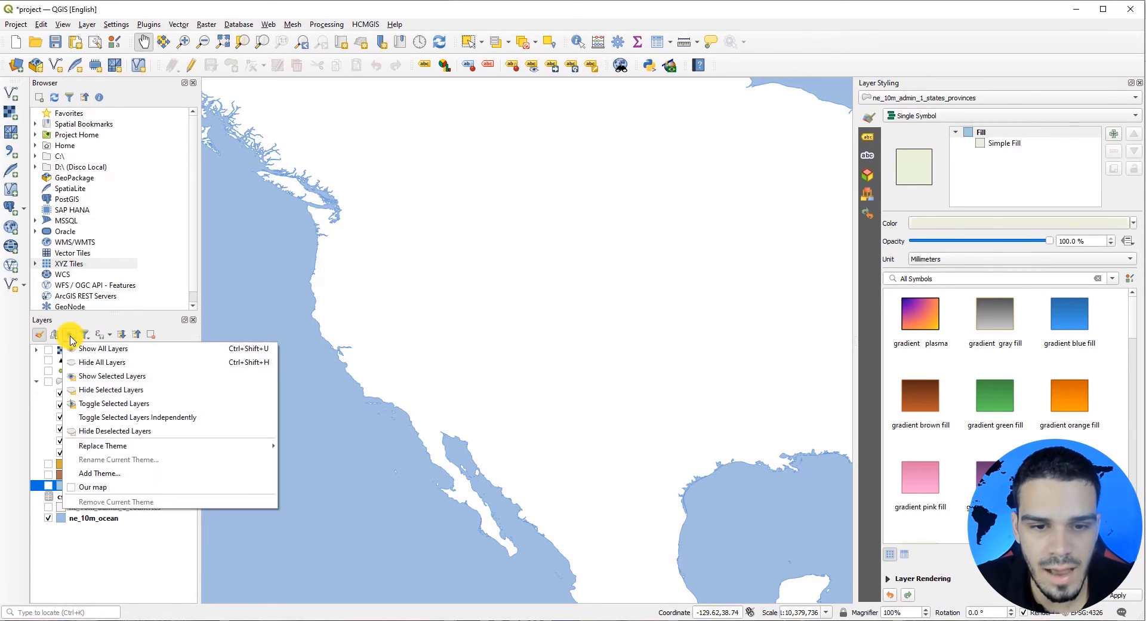
left_click(67, 488)
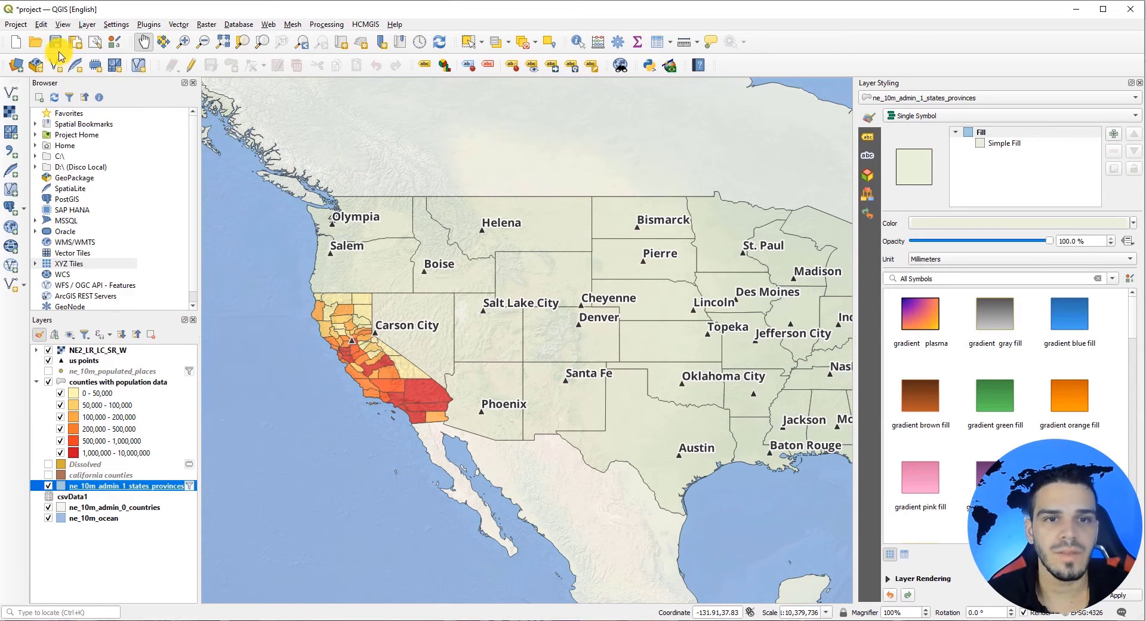
Create a new print layout with its title left empty, and check the reference map in Layout 1.pdf
left_click(18, 24)
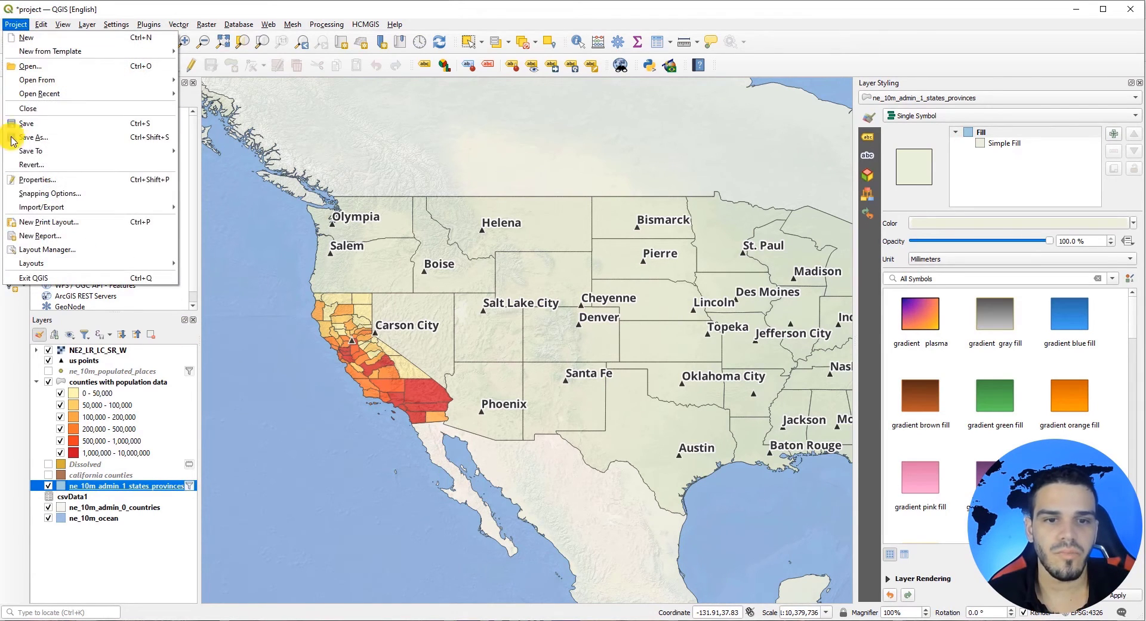
left_click(23, 225)
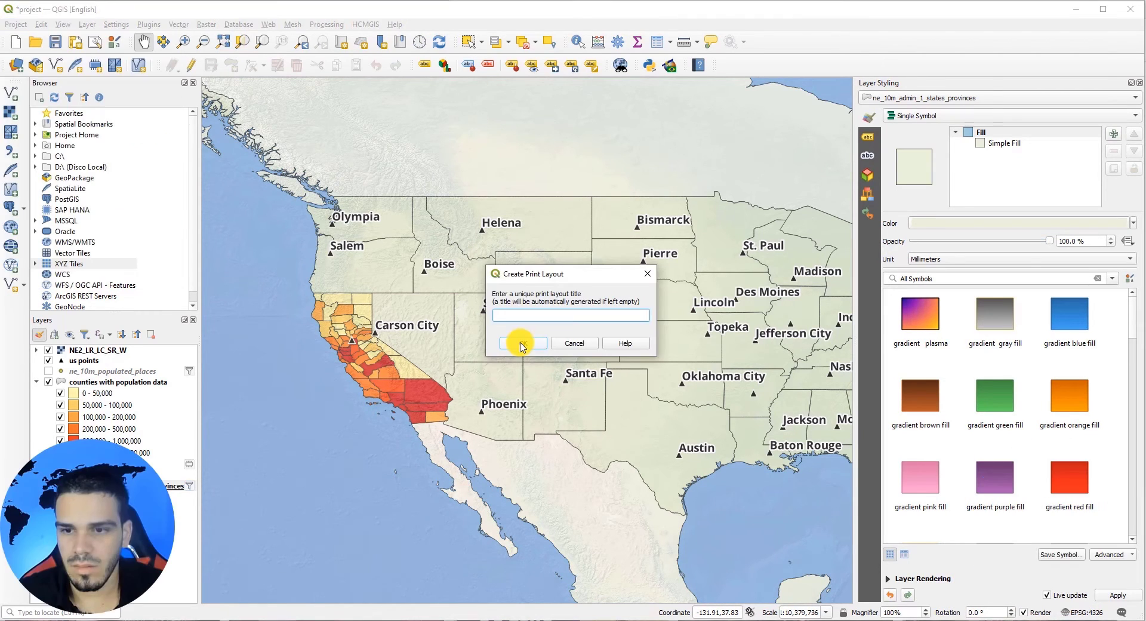
left_click(522, 344)
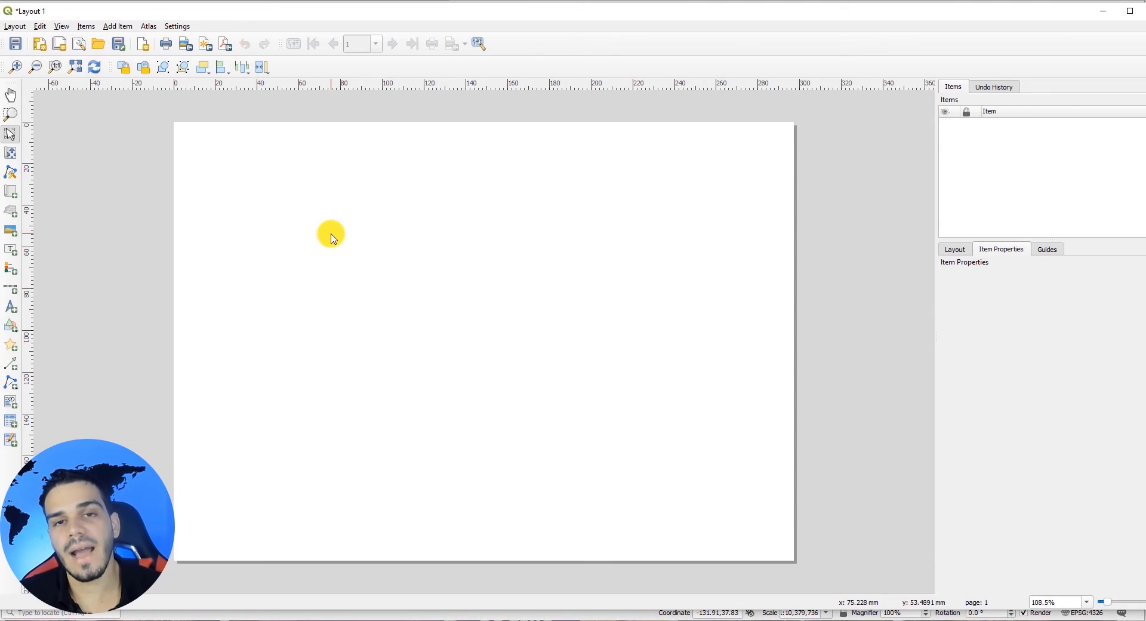
key("alt+Tab")
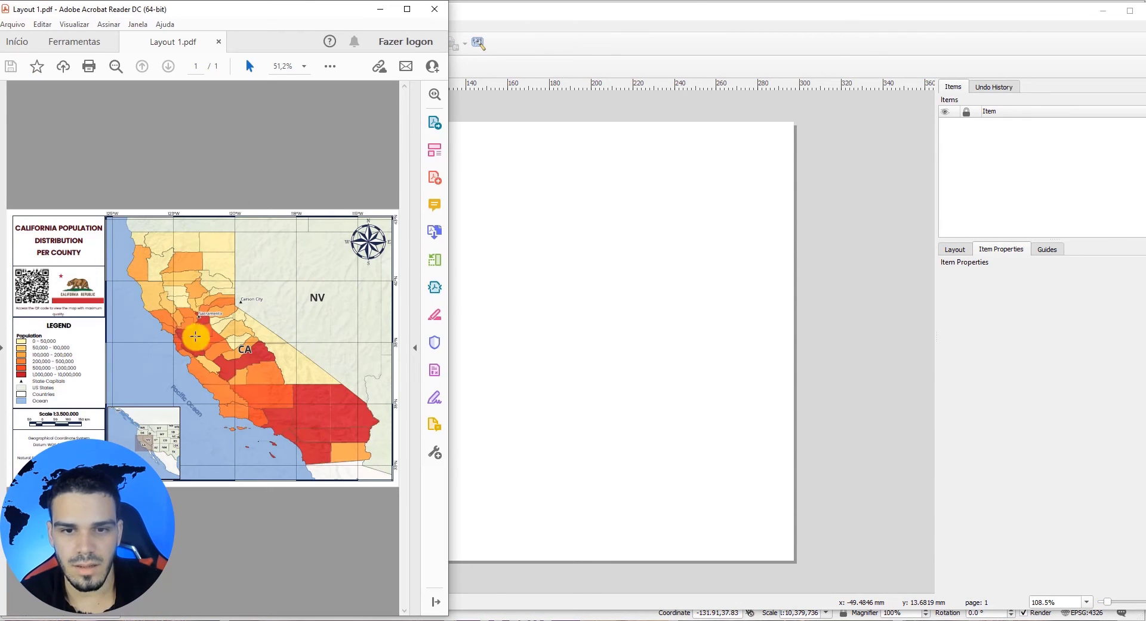
key("alt+Tab")
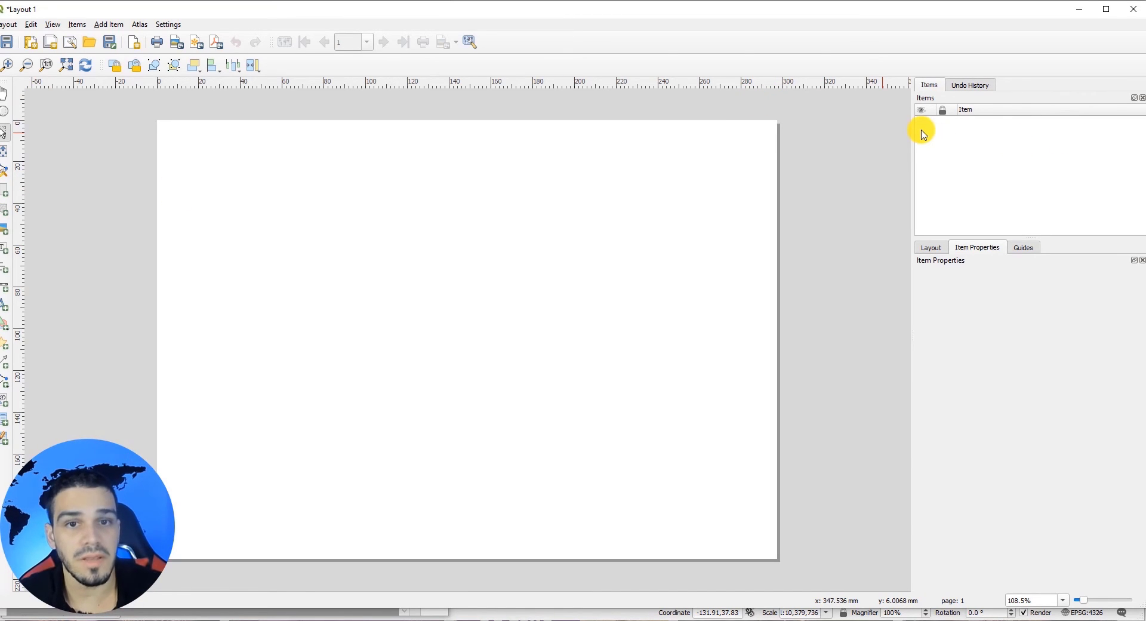
left_click(53, 25)
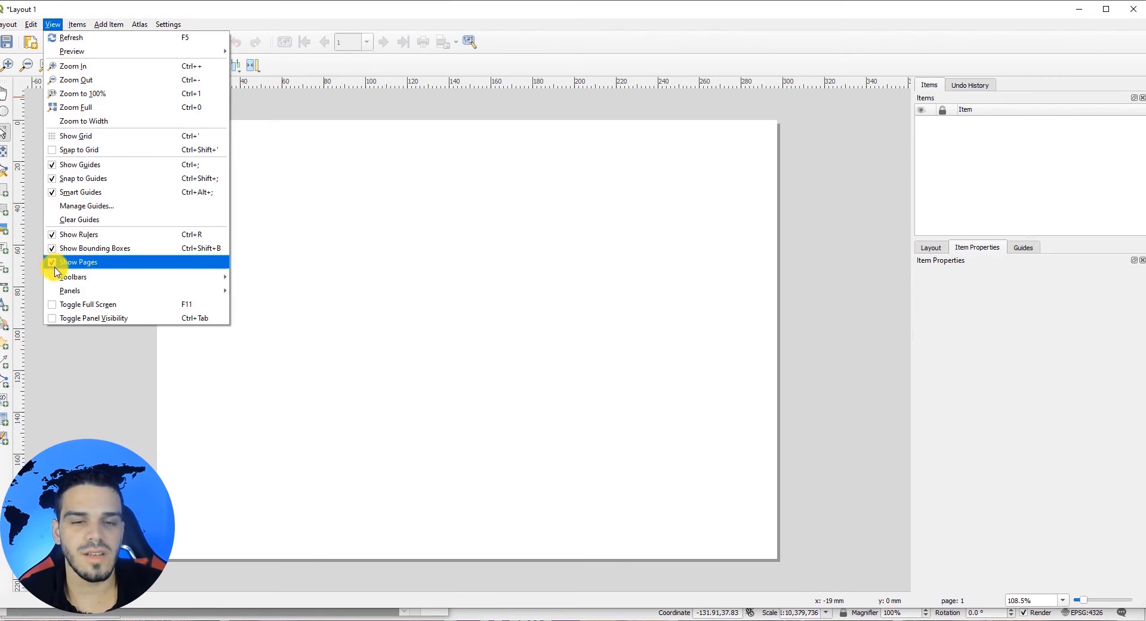
mouse_move(66, 277)
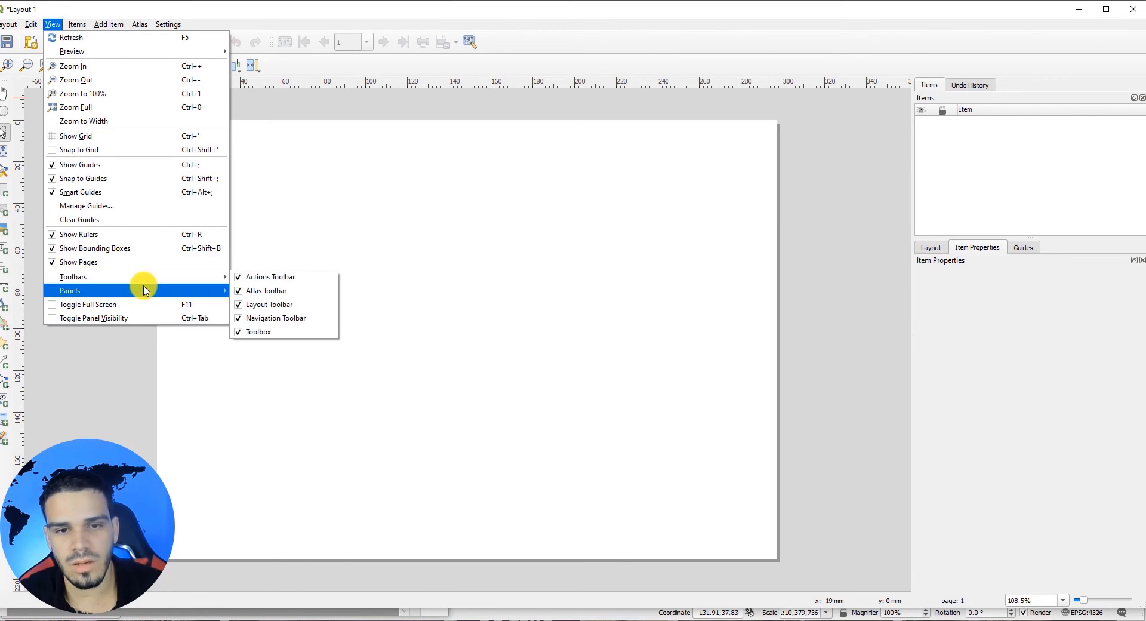
mouse_move(133, 291)
left_click(250, 176)
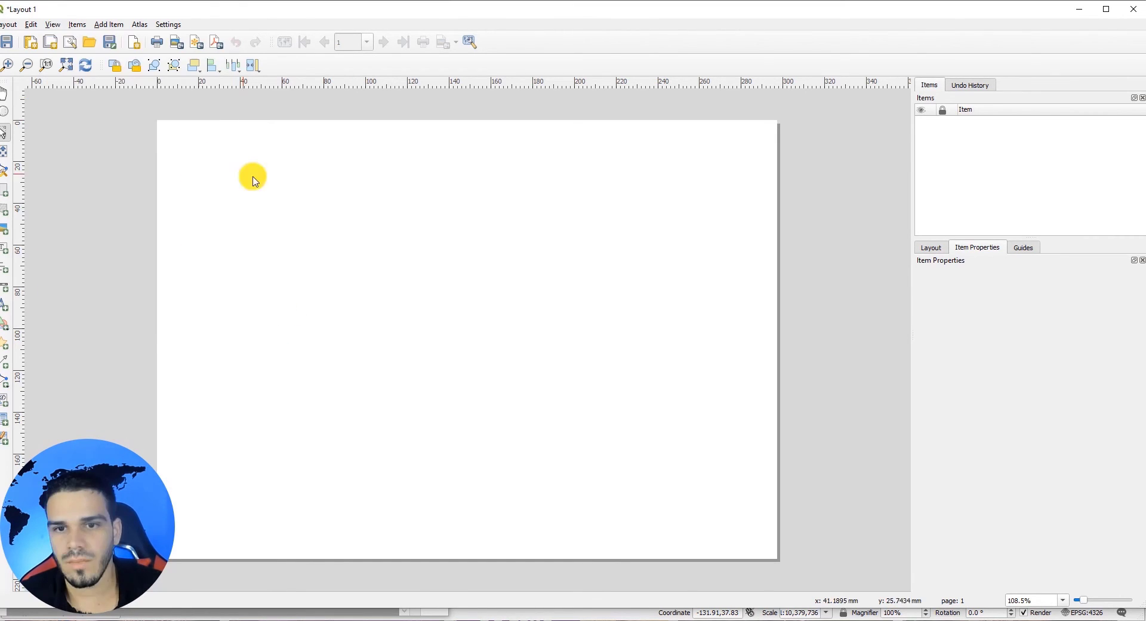
Set the layout's page size to A3 in its page properties, keeping landscape orientation
right_click(289, 187)
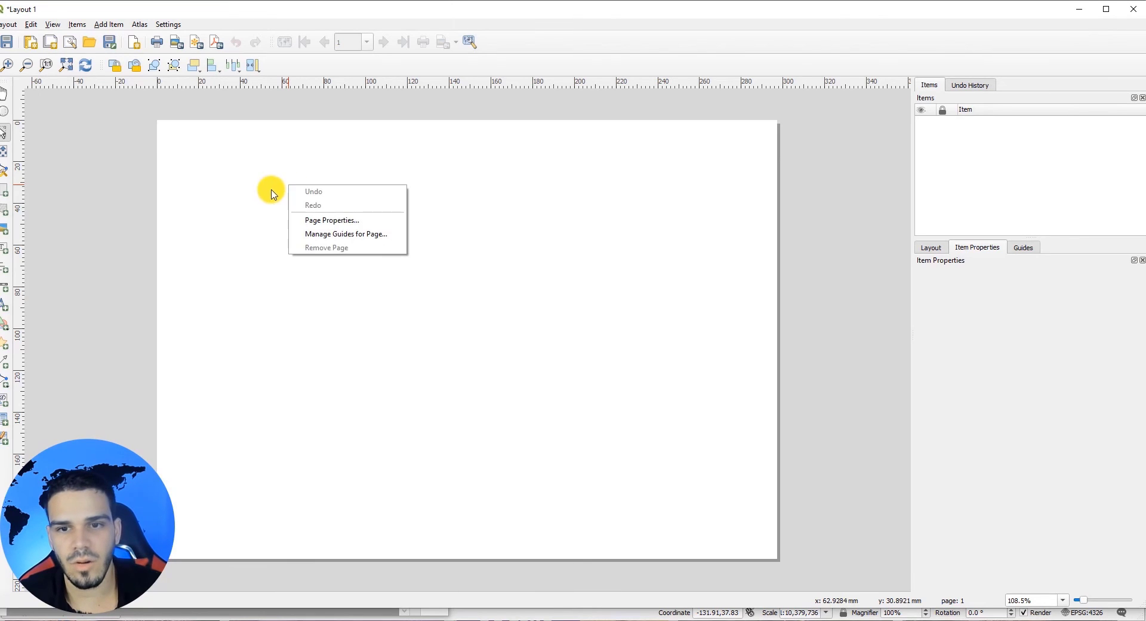
left_click(314, 222)
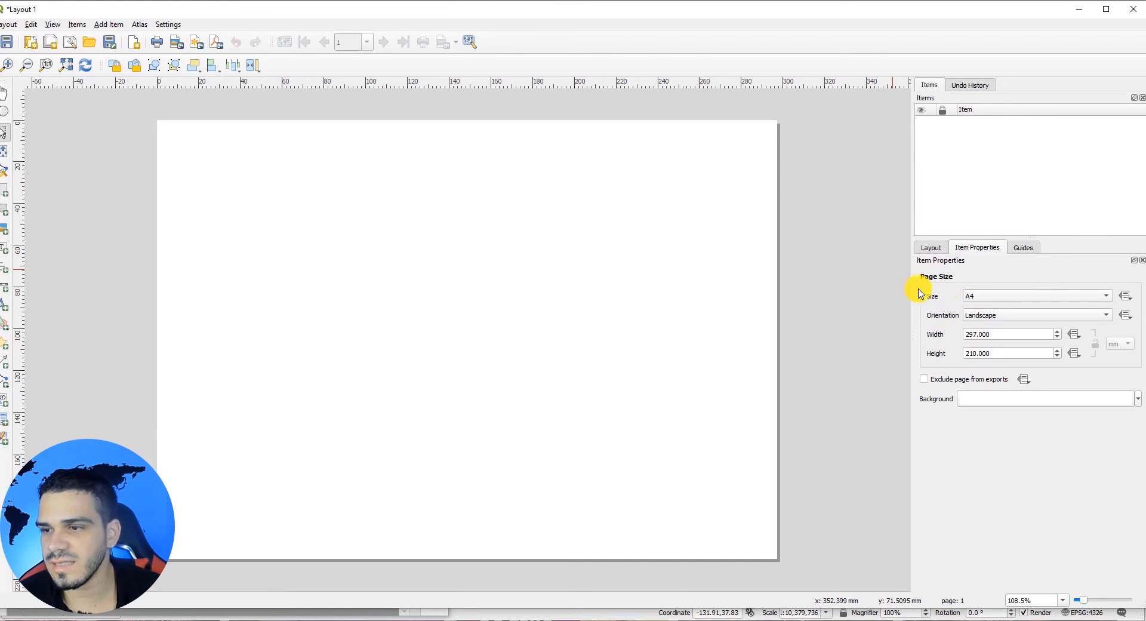
left_click(977, 299)
left_click(978, 279)
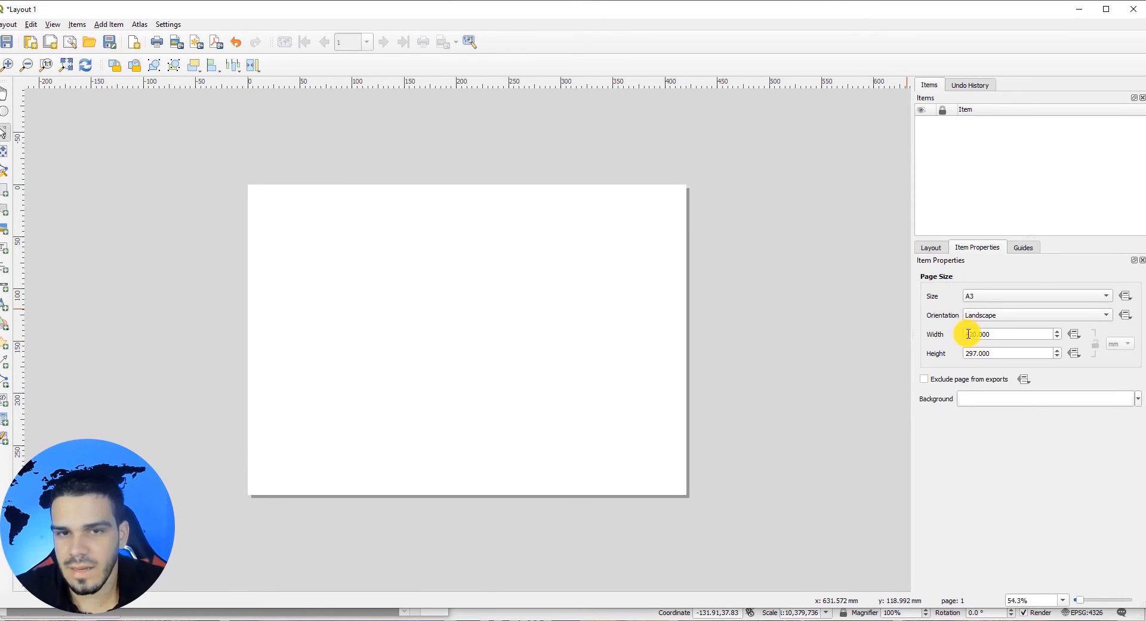
Try a custom page height of 420 mm, and restore the height to 297 mm and the page size to A3
double_click(1003, 354)
type("420")
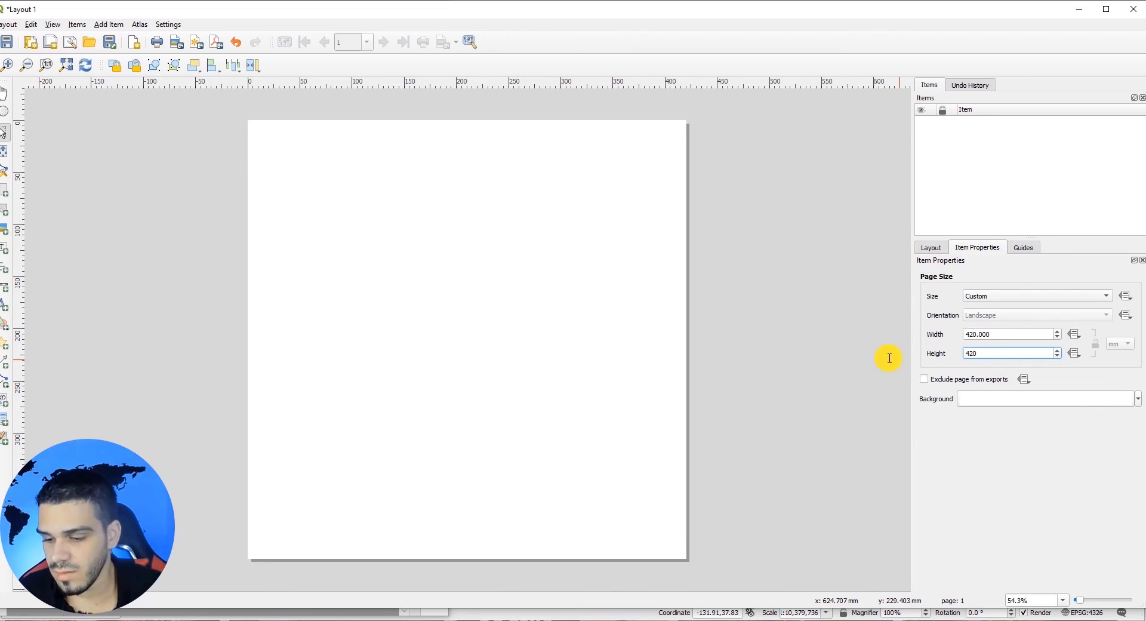
type("297")
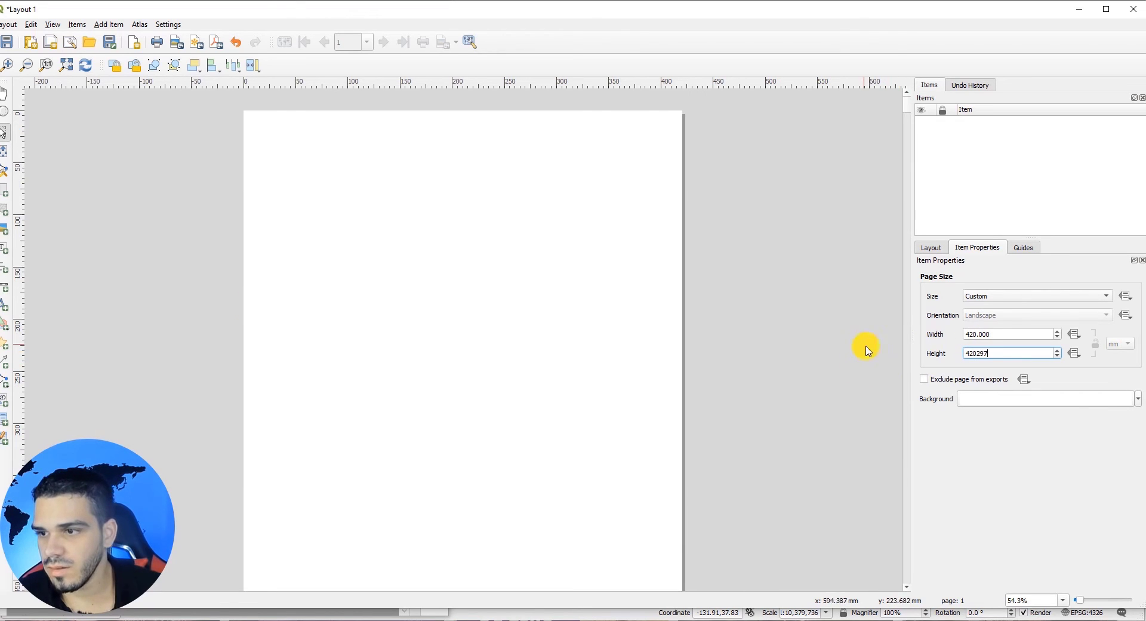
middle_click(231, 307)
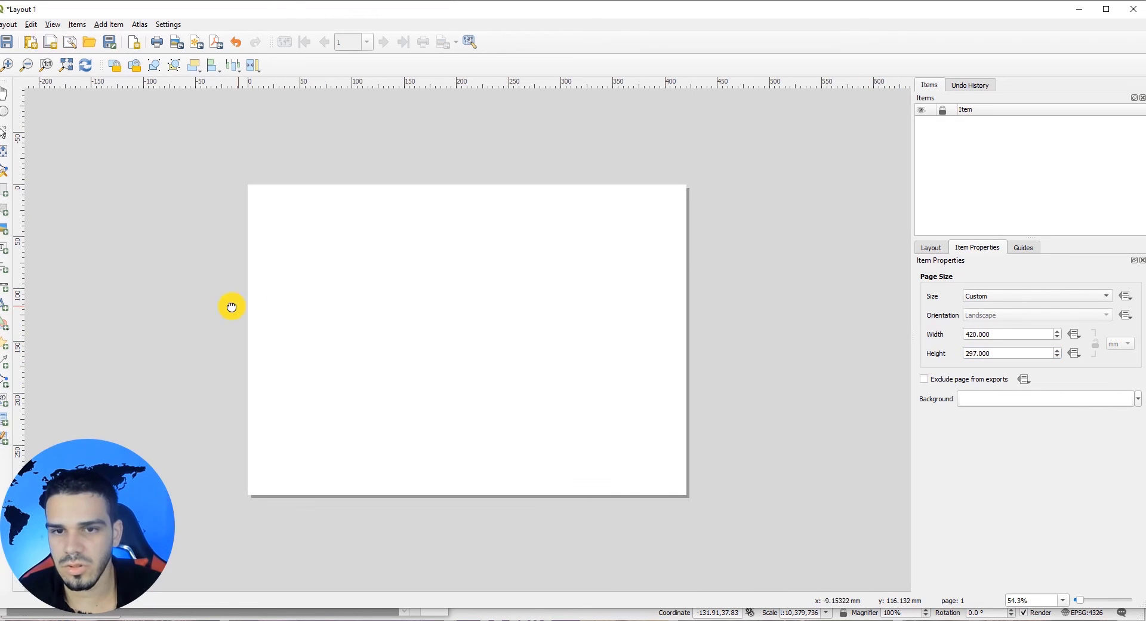
left_click(973, 296)
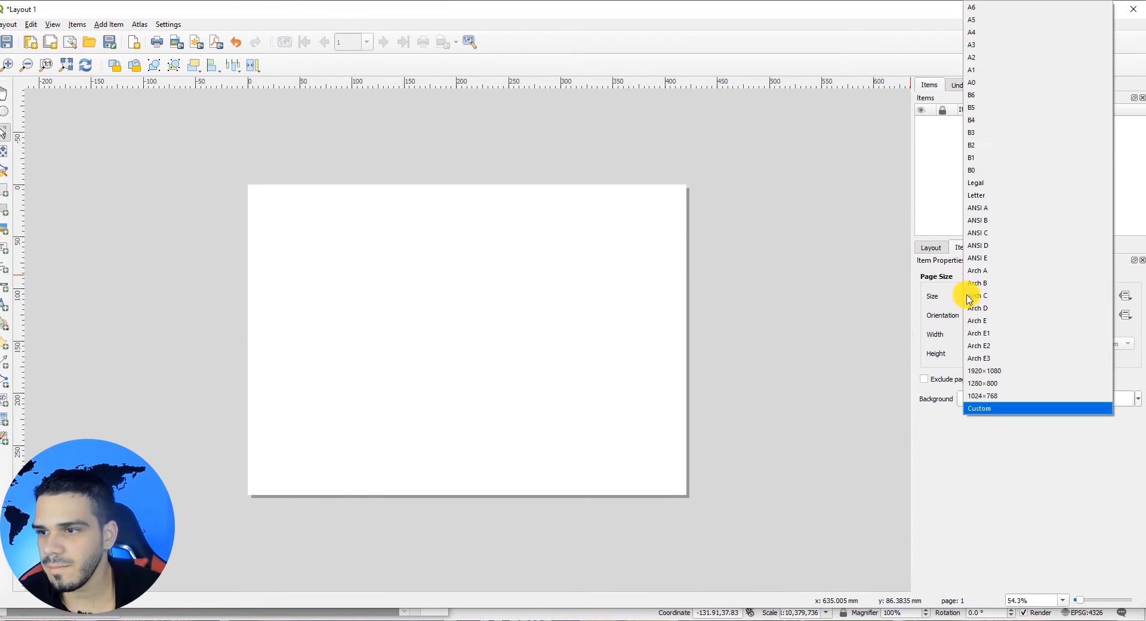
left_click(973, 45)
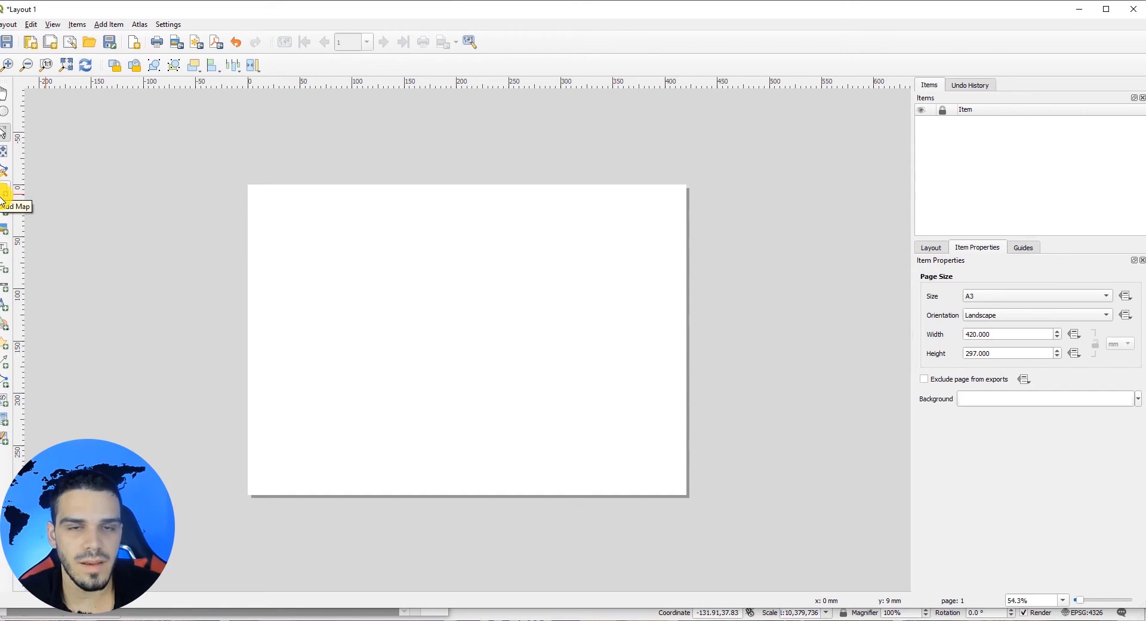
Add a map item covering roughly the right two thirds of the A3 page, leaving a blank strip on the left
left_click(109, 25)
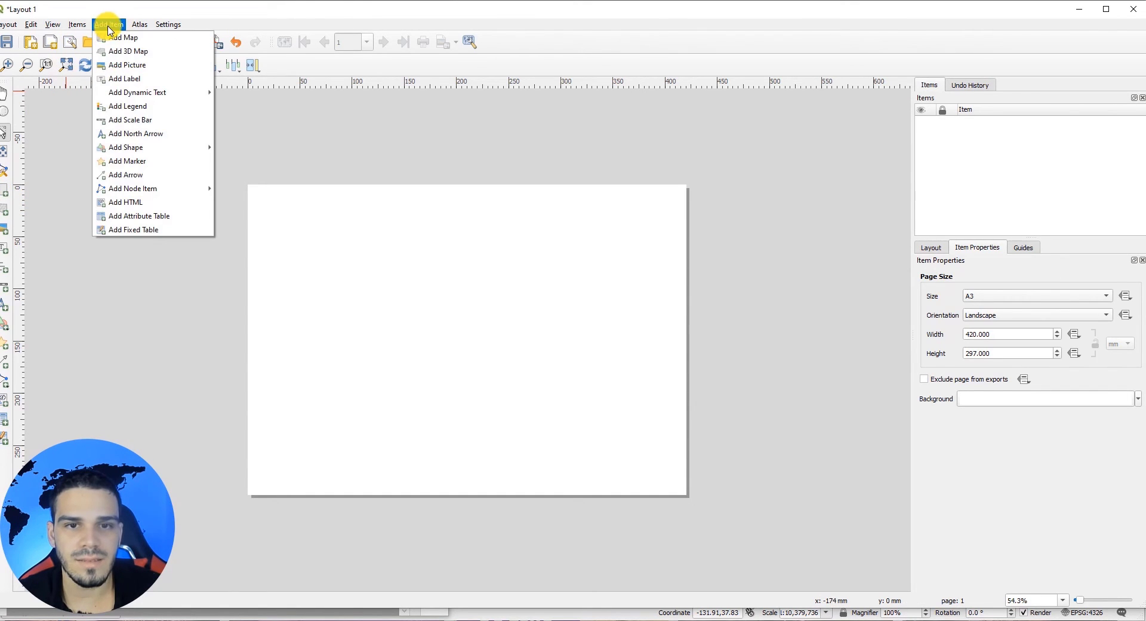
left_click(108, 37)
left_click_drag(375, 192, 645, 443)
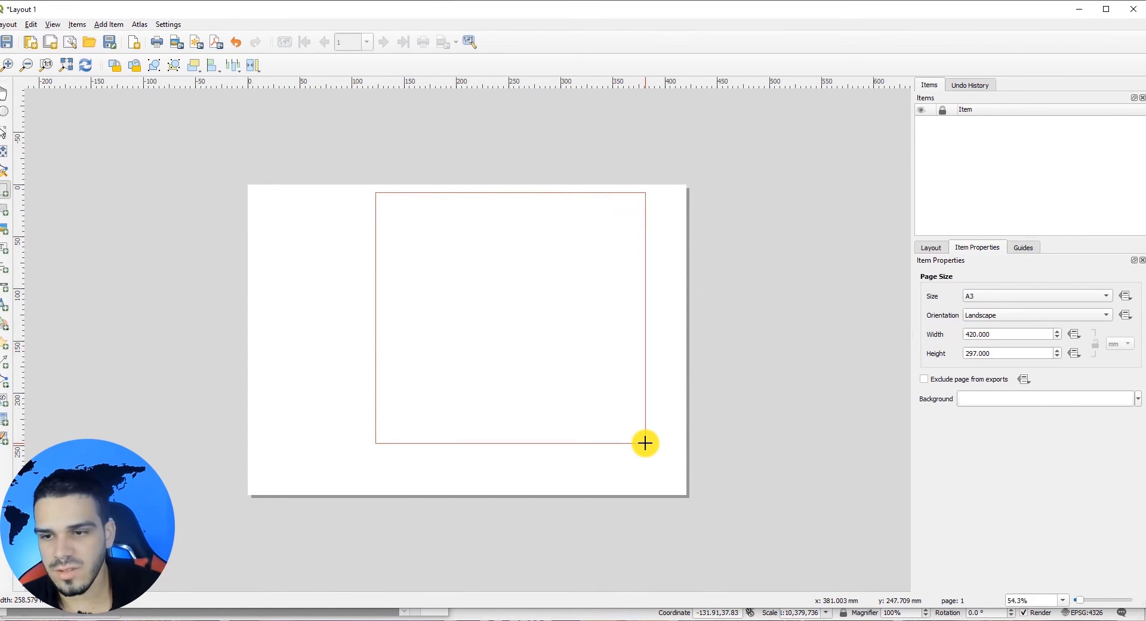
left_click_drag(646, 442, 672, 478)
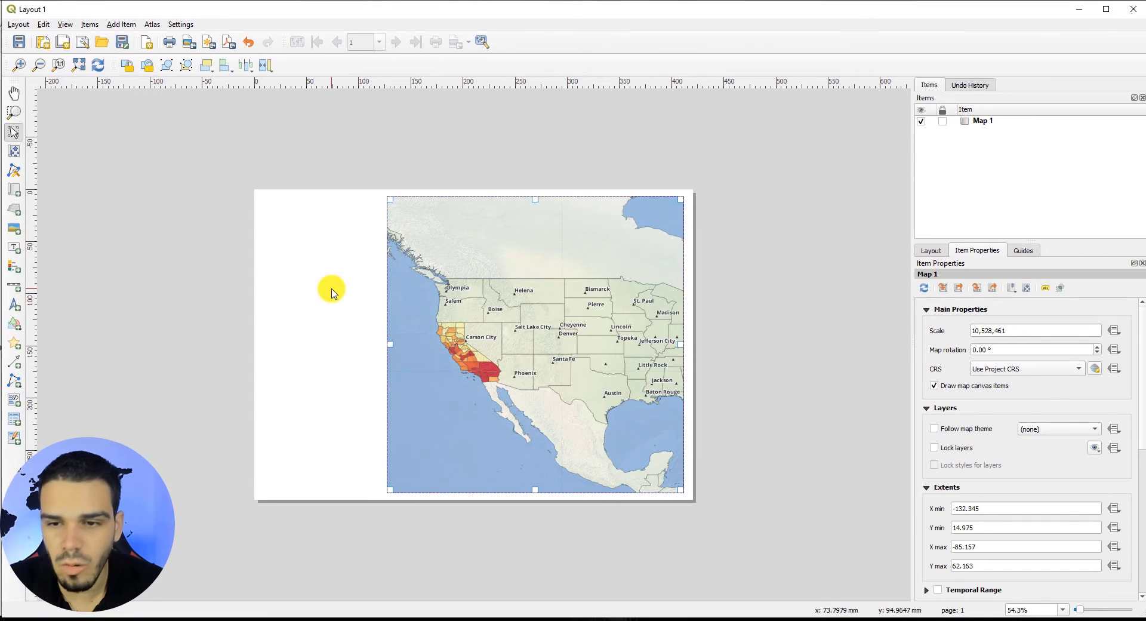
Move the content of Map 1 within its frame and enlarge it around California
left_click(161, 620)
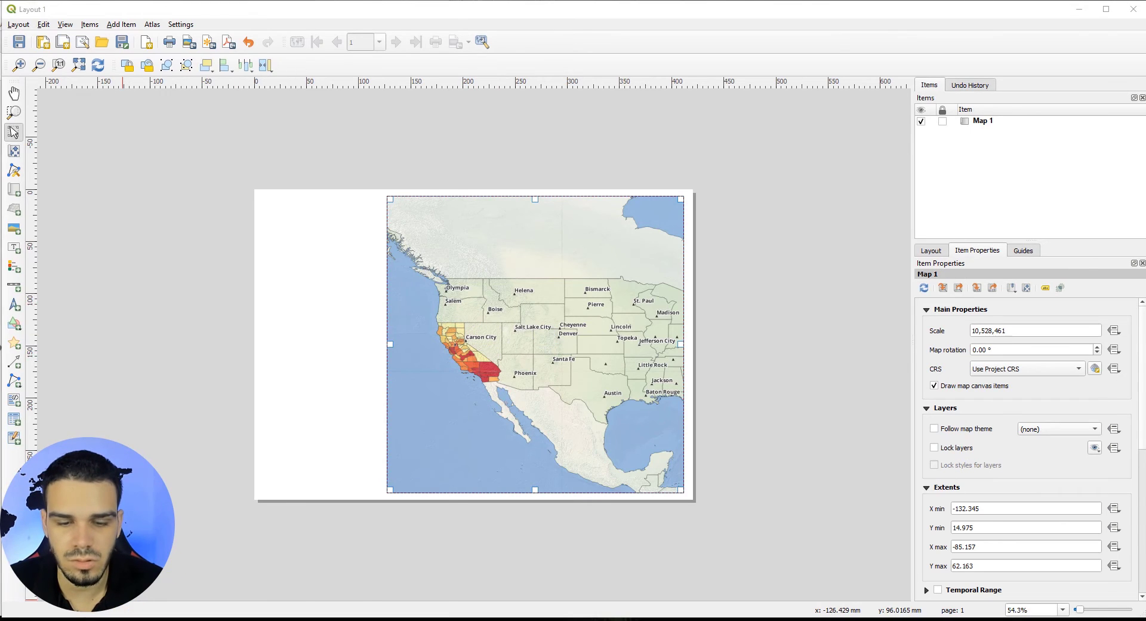
left_click(633, 12)
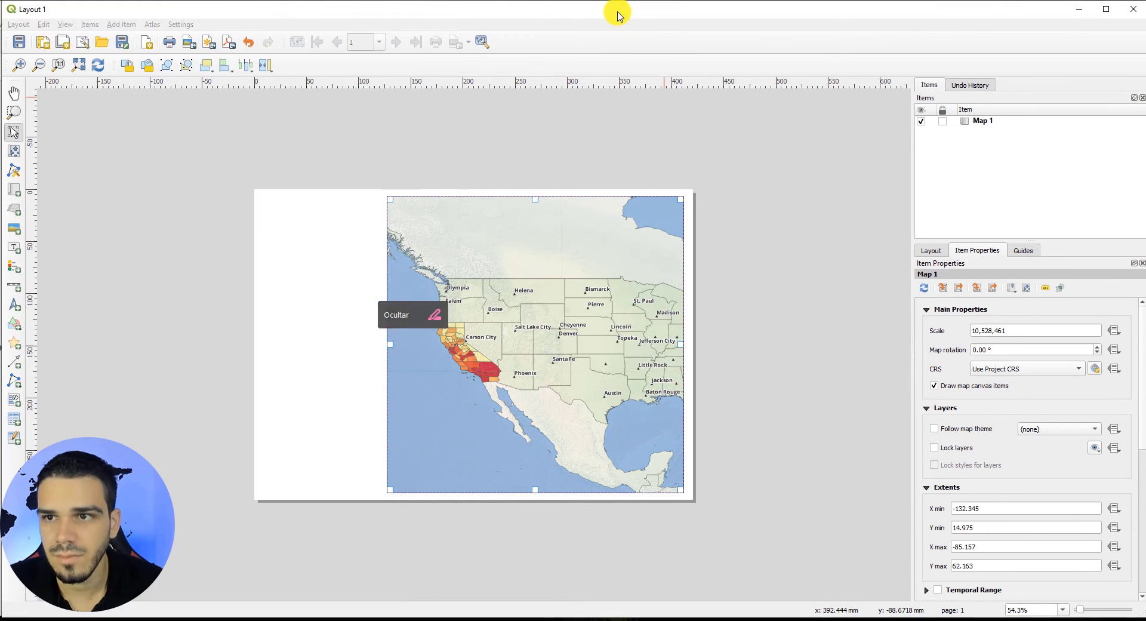
left_click(15, 152)
left_click_drag(524, 314, 566, 291)
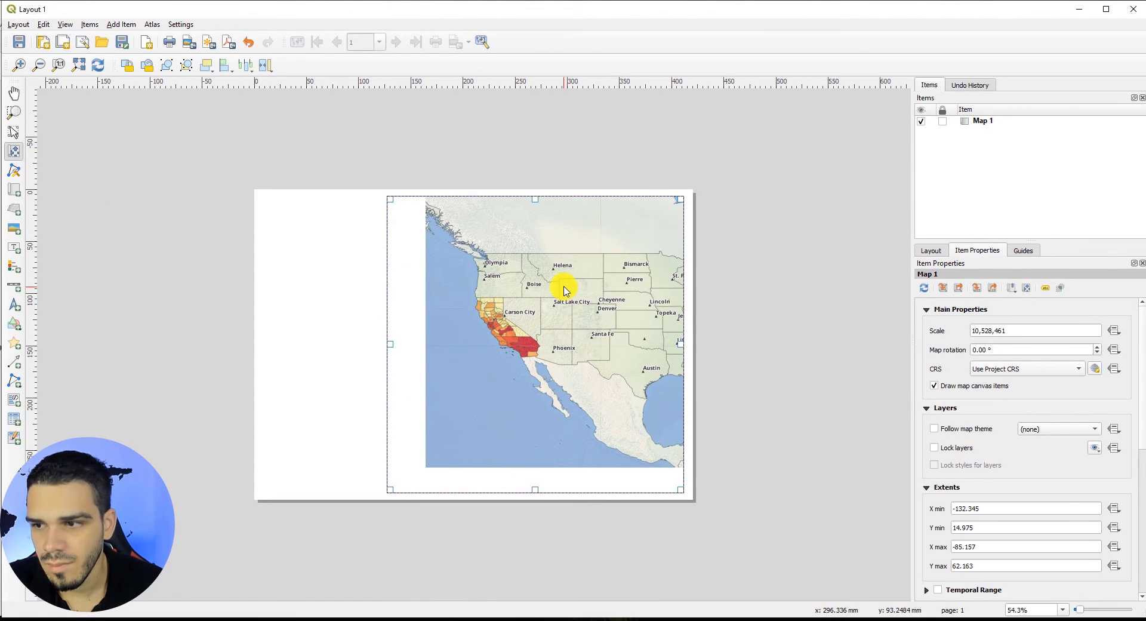
scroll(514, 321, "up", 1)
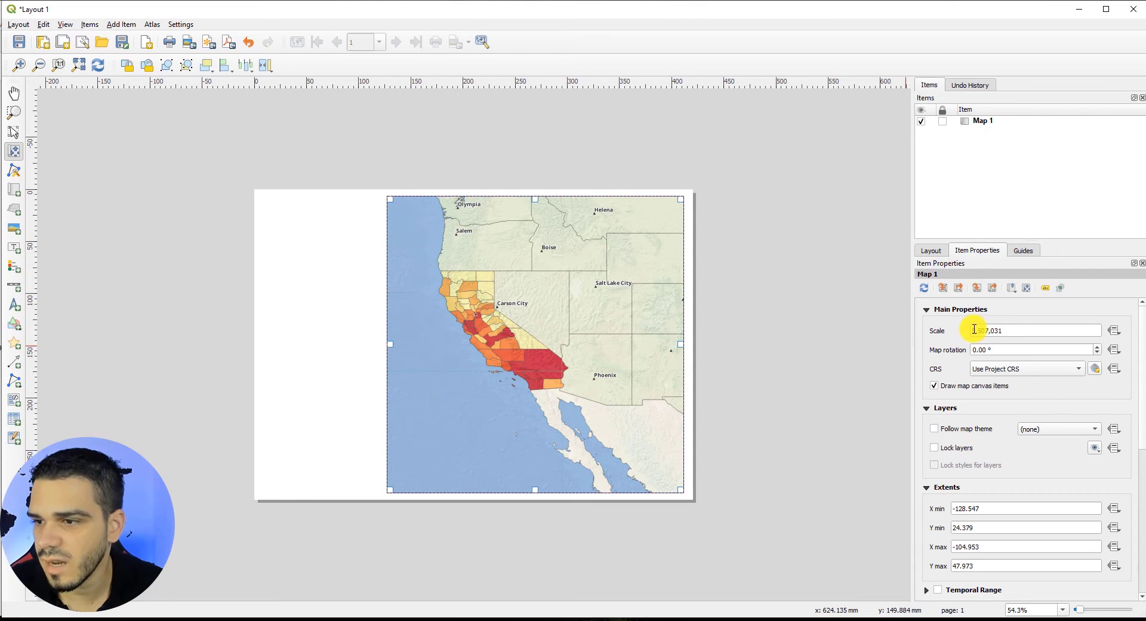
Try scales of 5,000,000 and 4,000,000 on Map 1, and set its scale to 3,000,000
left_click_drag(1005, 330, 983, 330)
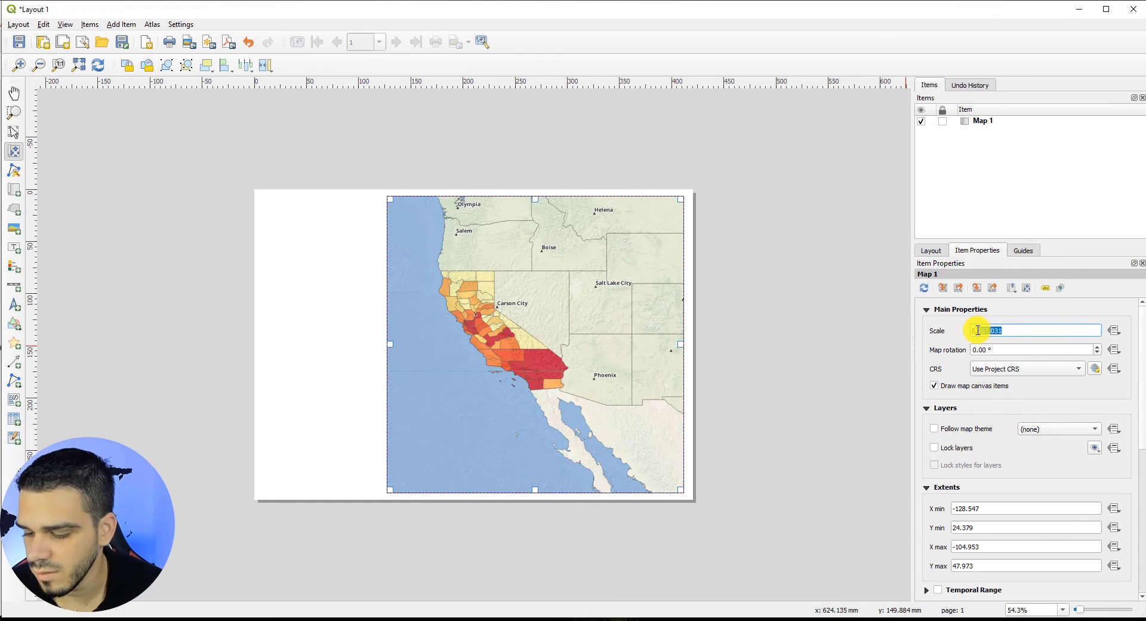
type("0000000")
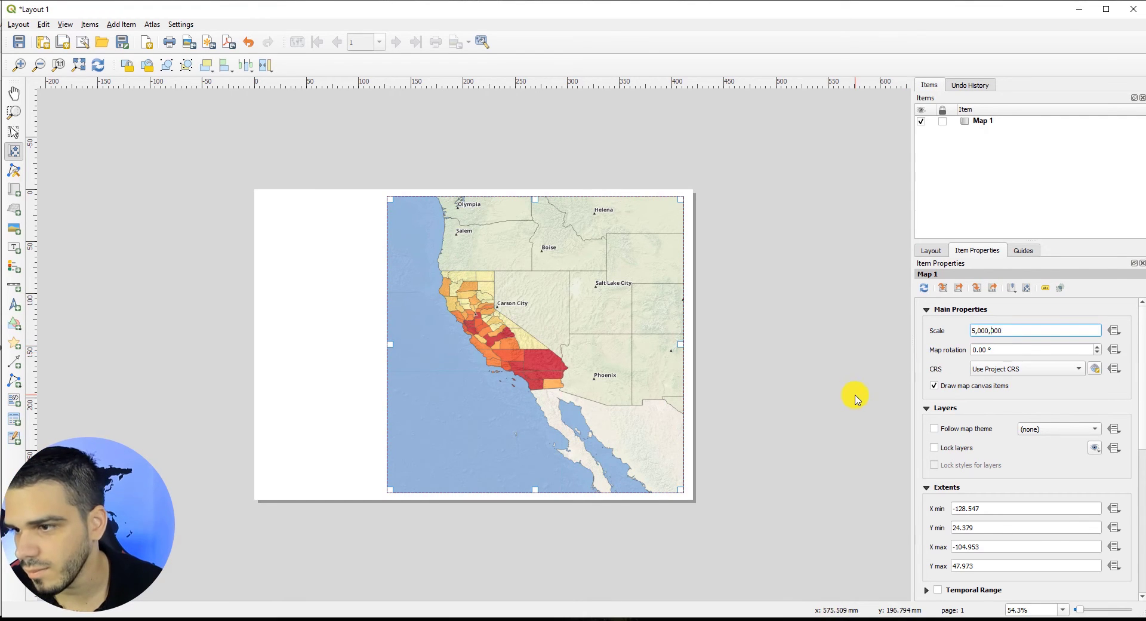
key("Return")
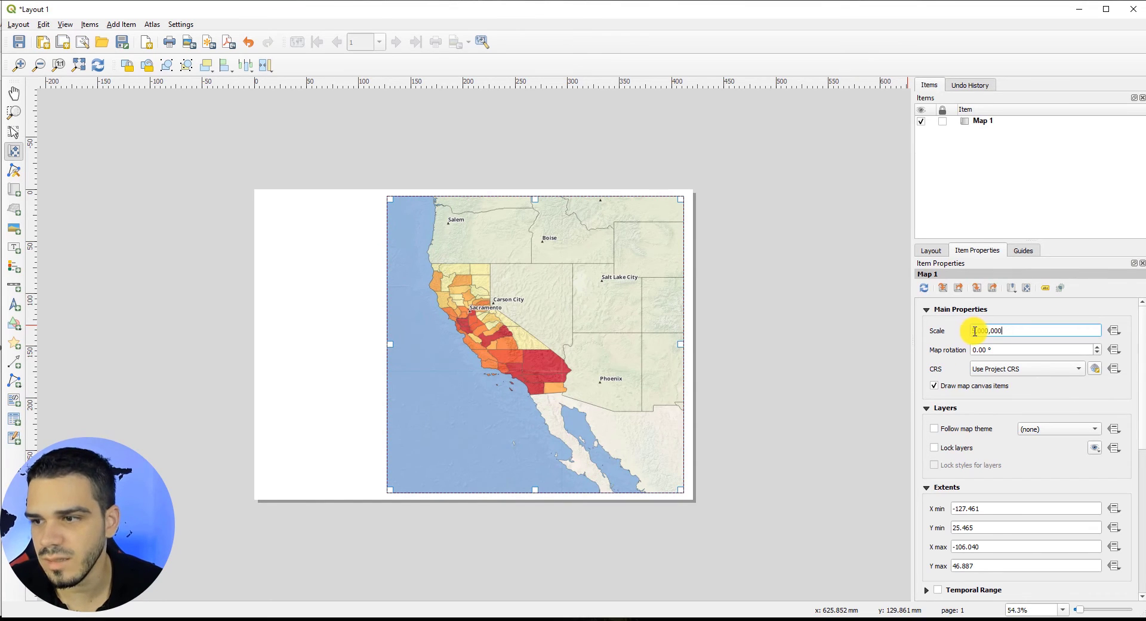
left_click_drag(974, 330, 955, 331)
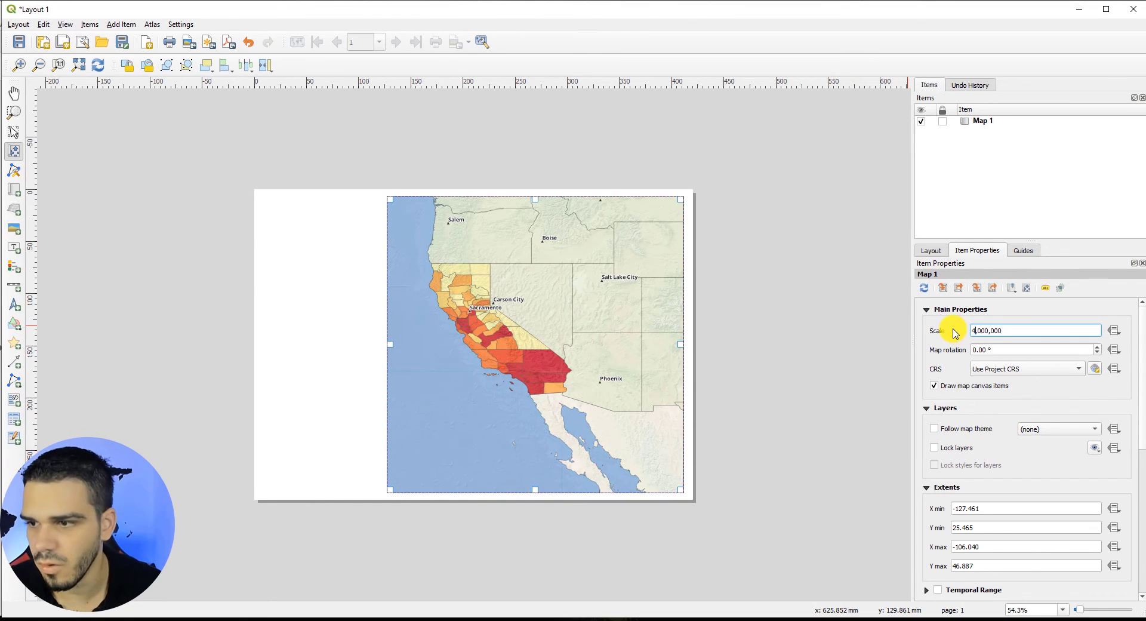
type("4")
key("Return")
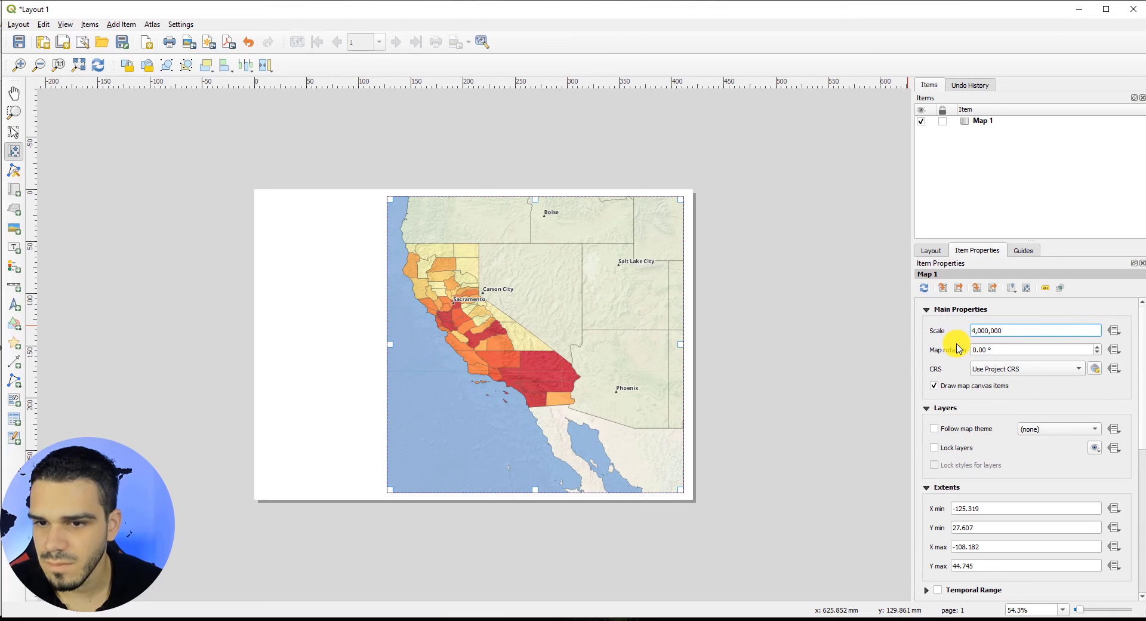
type("3")
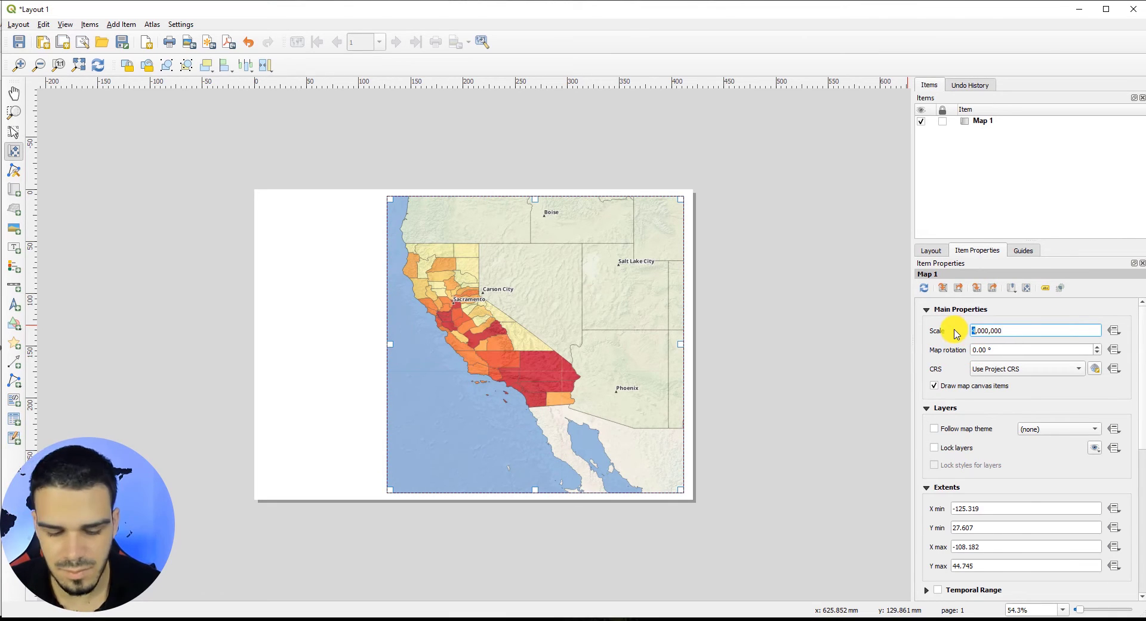
key("Return")
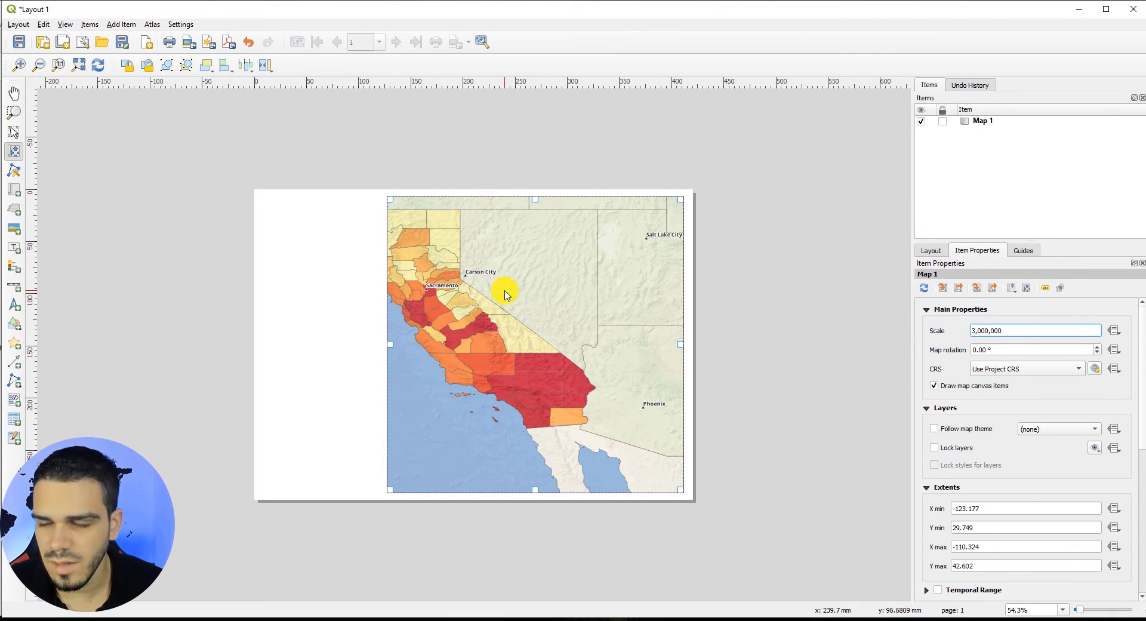
Shift the content of Map 1 so all of California fits inside the frame, and restore the scale to 3,000,000
left_click_drag(475, 299, 494, 320)
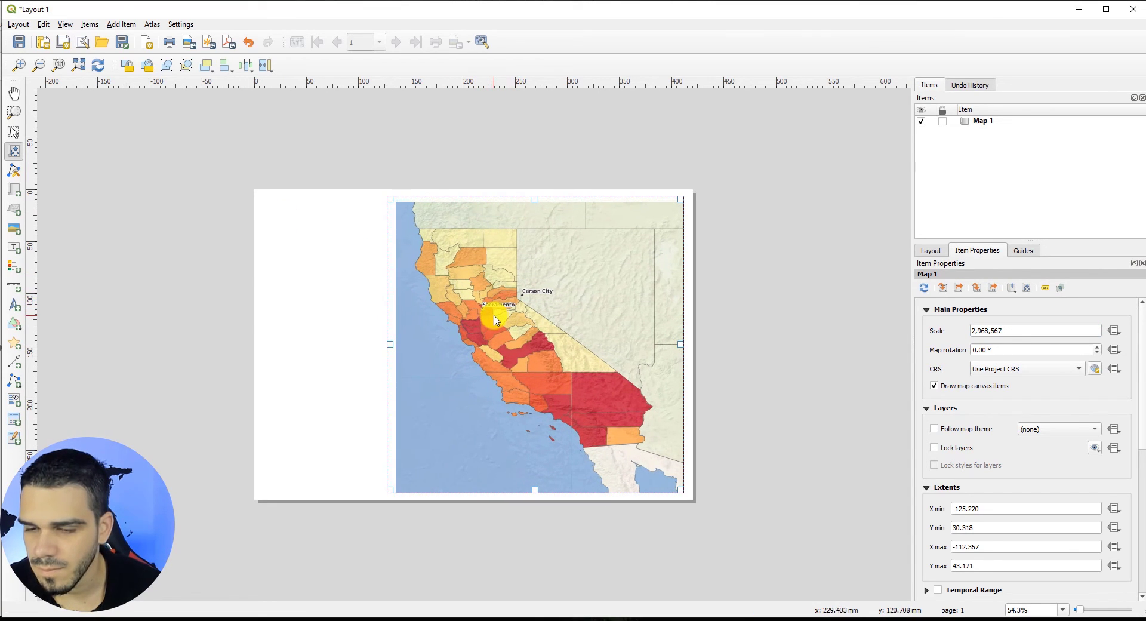
double_click(1045, 334)
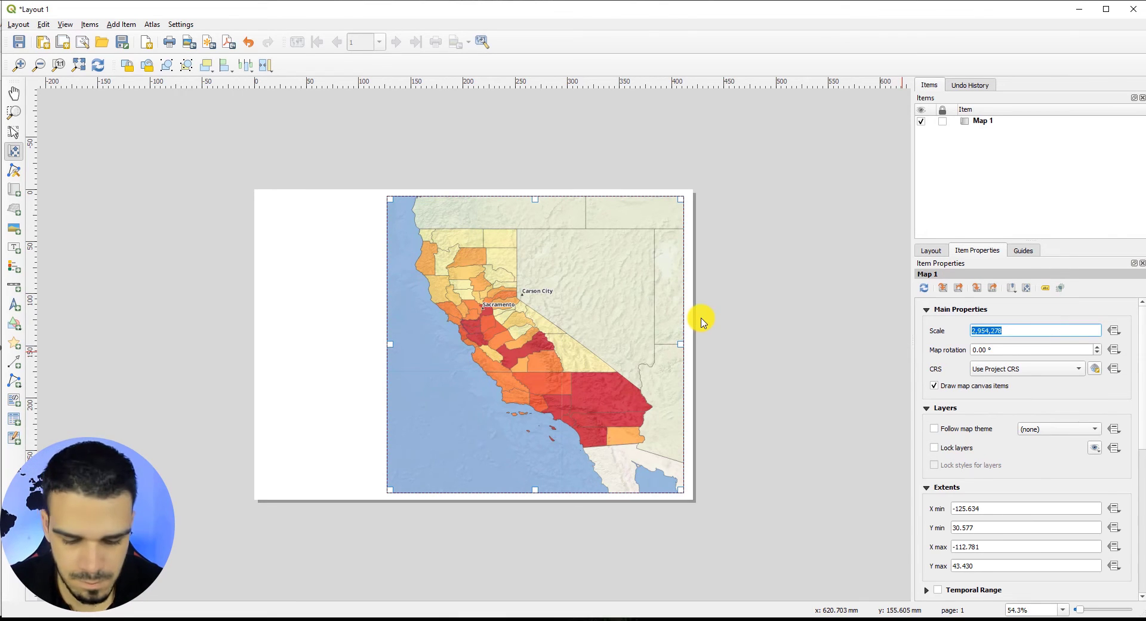
type("3,000,0")
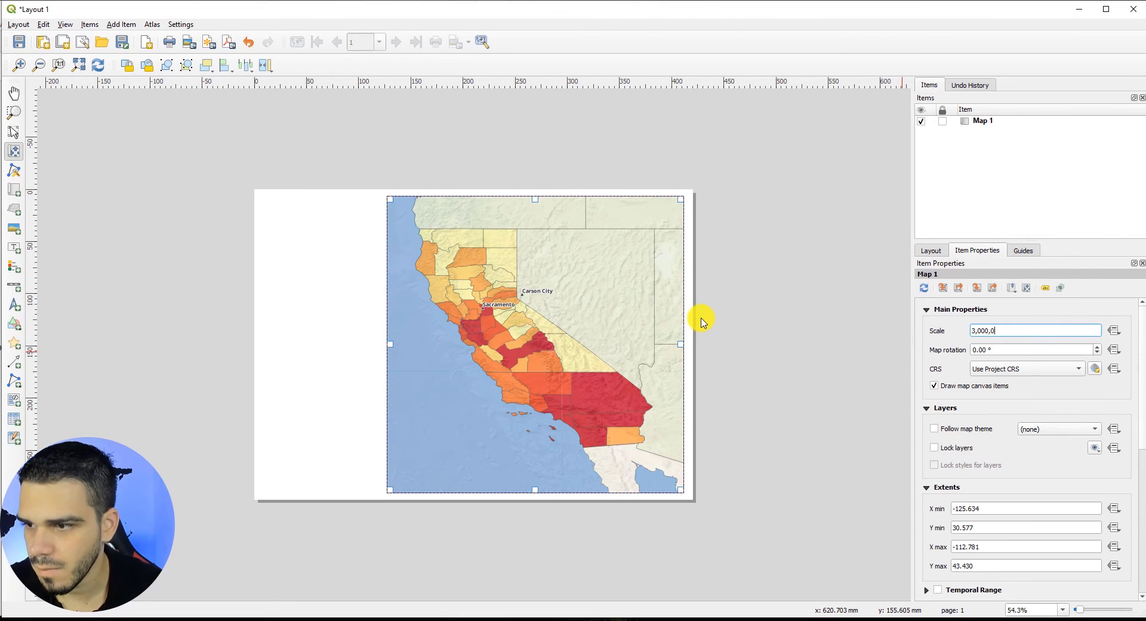
type("00")
key("Return")
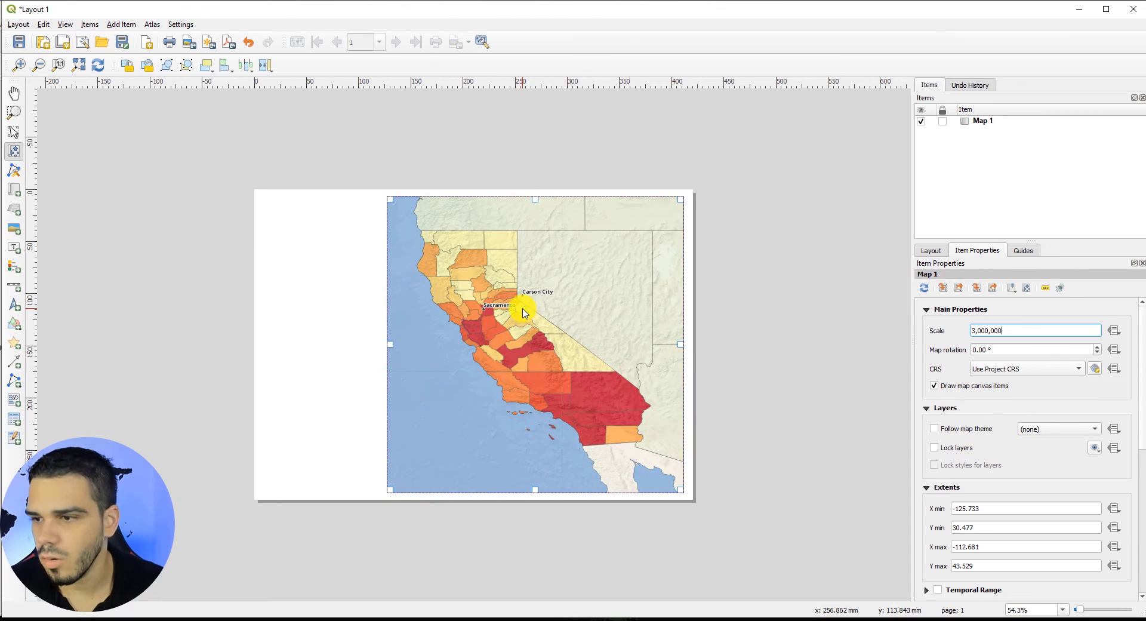
Compare the state and city labels with the reference map in Layout 1.pdf, and switch to the main QGIS project window
key("alt+Tab")
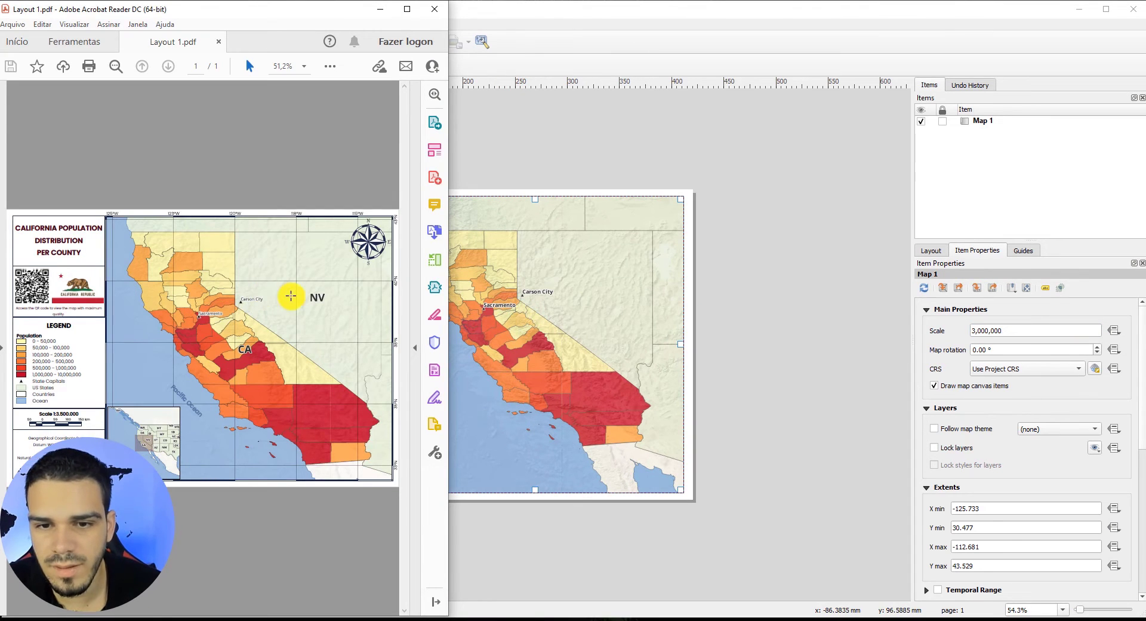
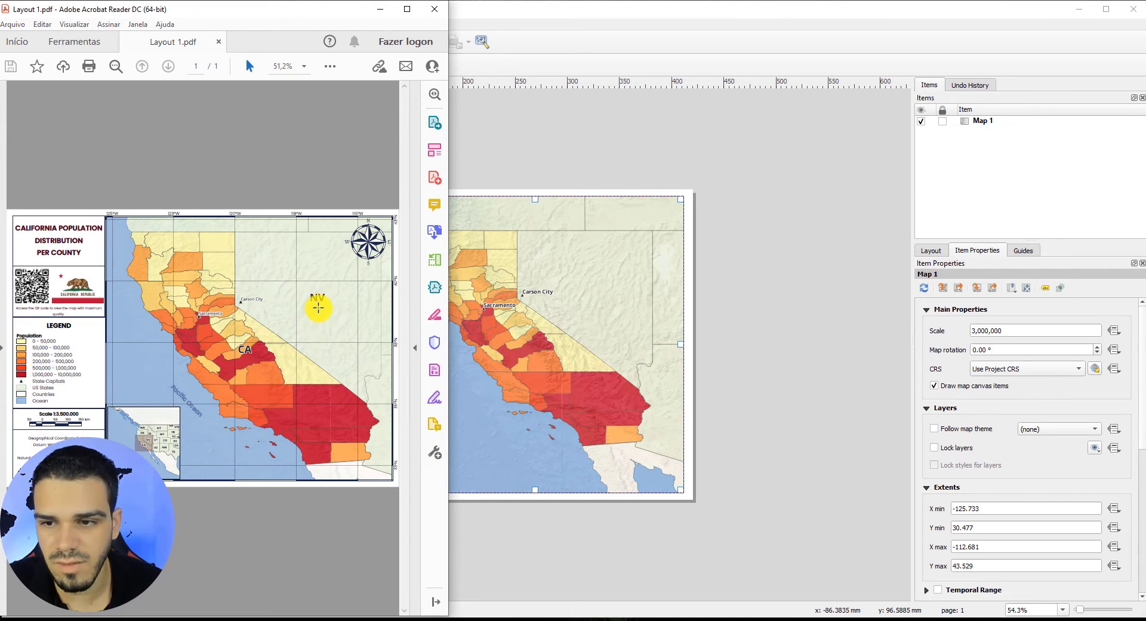
left_click(102, 620)
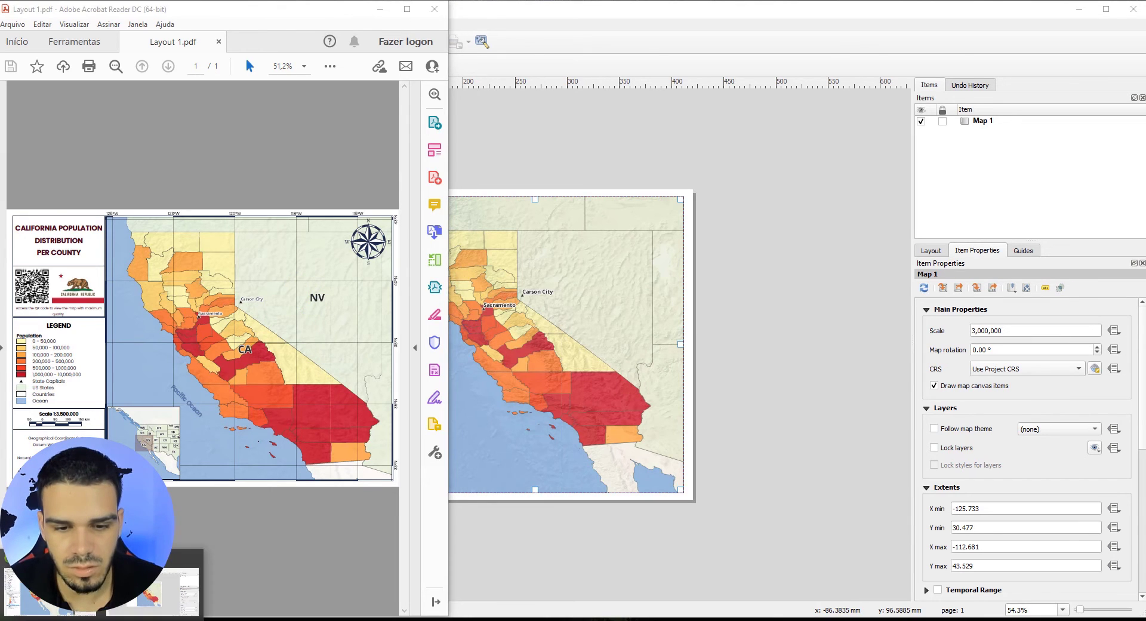
left_click(52, 594)
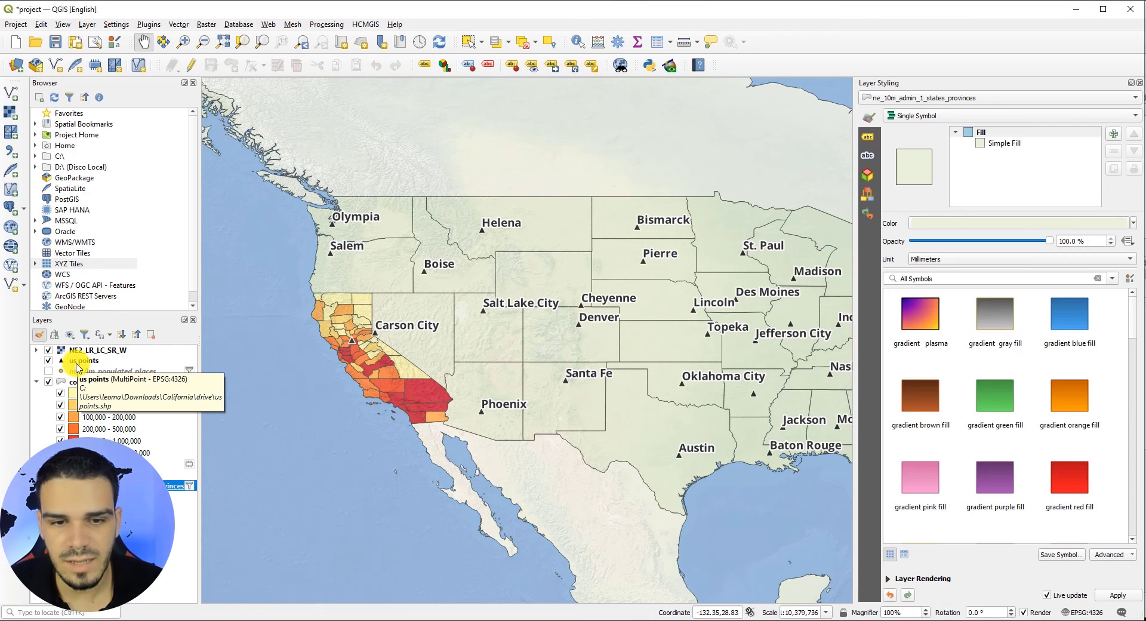
Set the label text size of the us points layer to 16 points
left_click(80, 363)
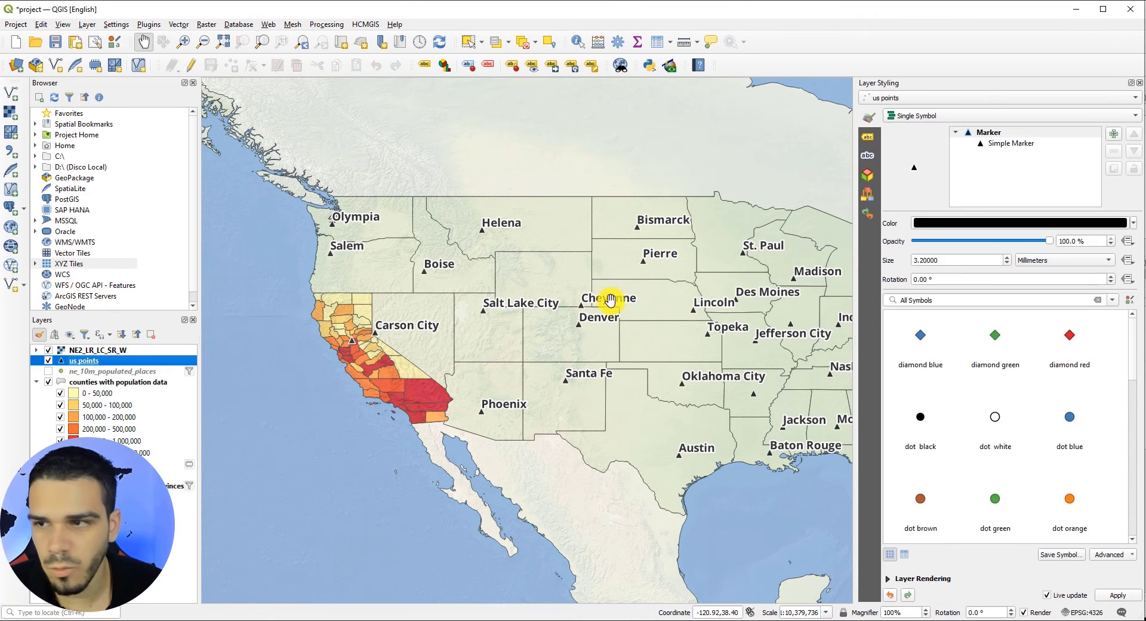
left_click(868, 138)
left_click(897, 157)
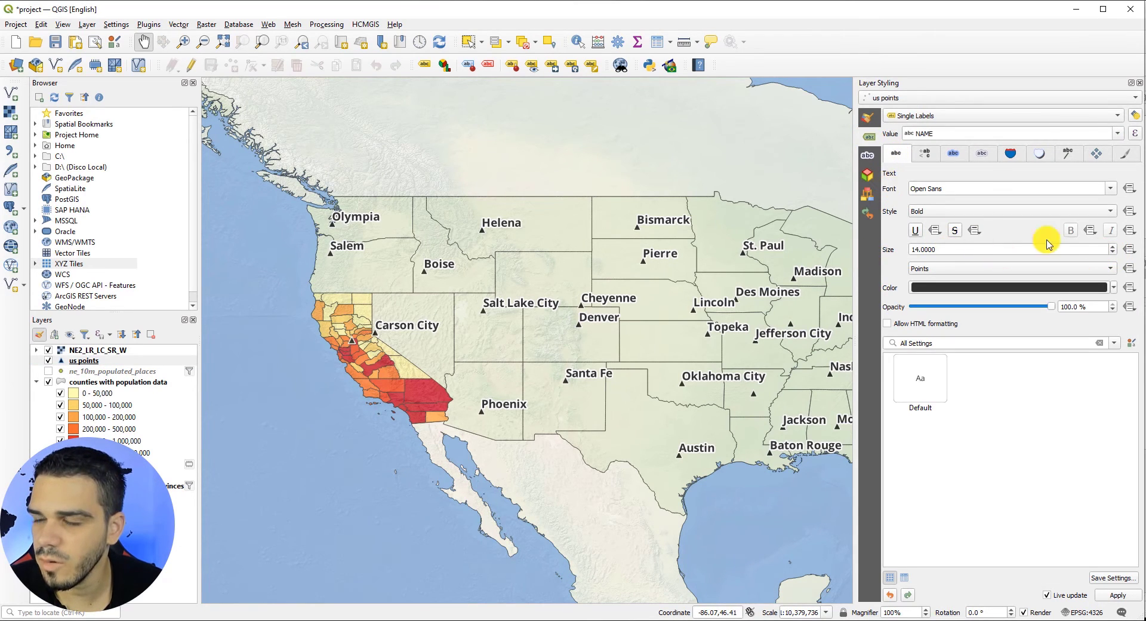
left_click(1113, 246)
left_click(1113, 246)
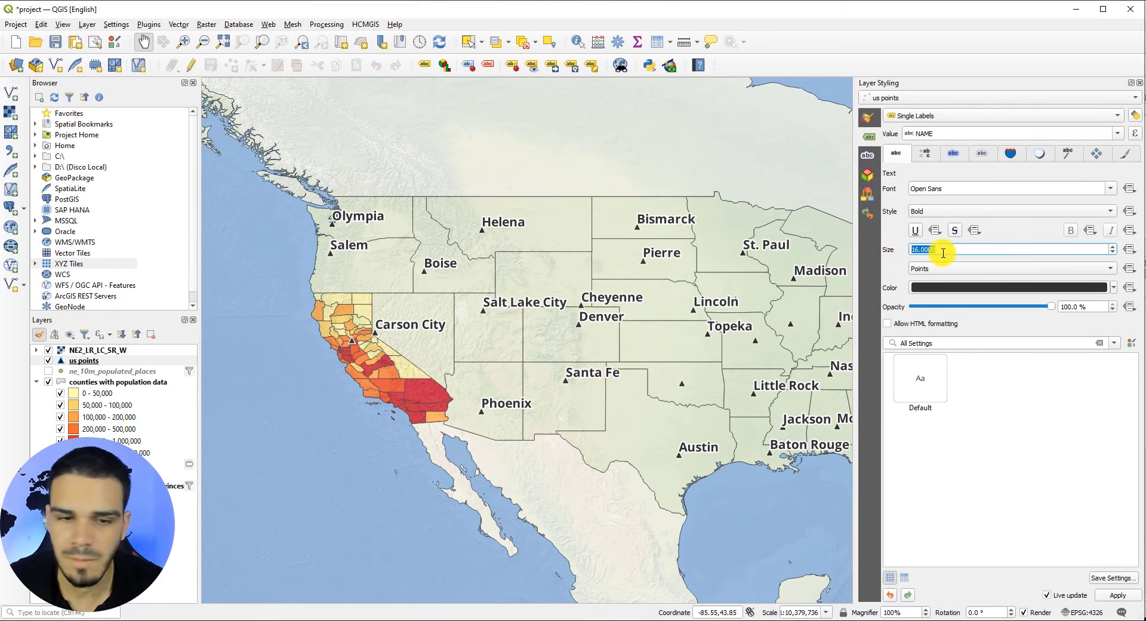
Turn on single labels for the ne_10m_admin_1_states_provinces layer
left_click(170, 486)
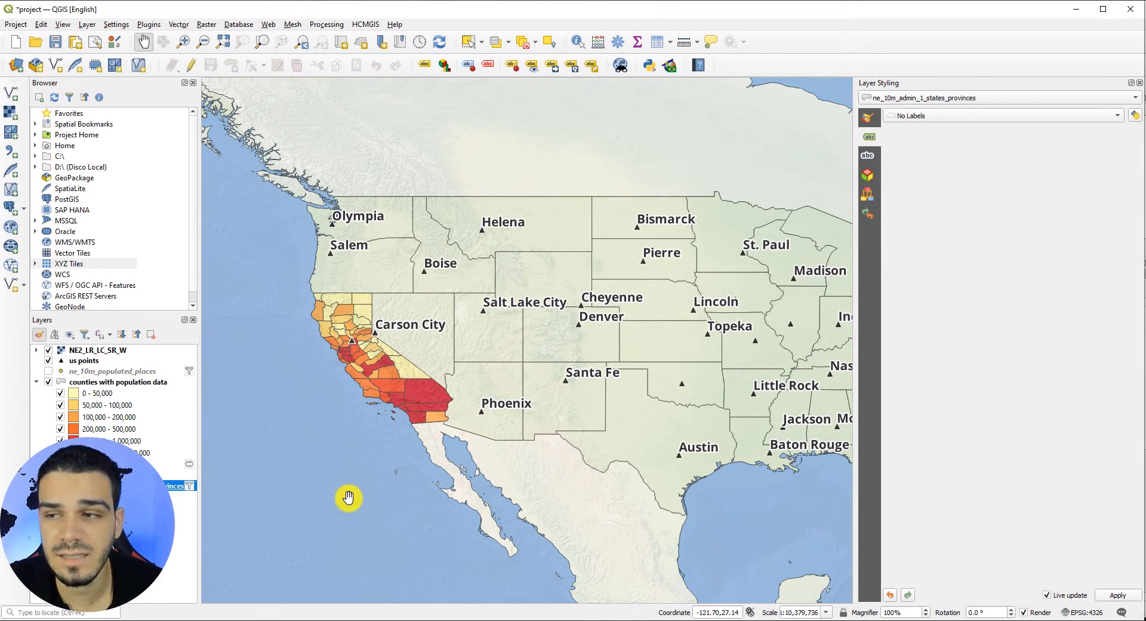
left_click(918, 115)
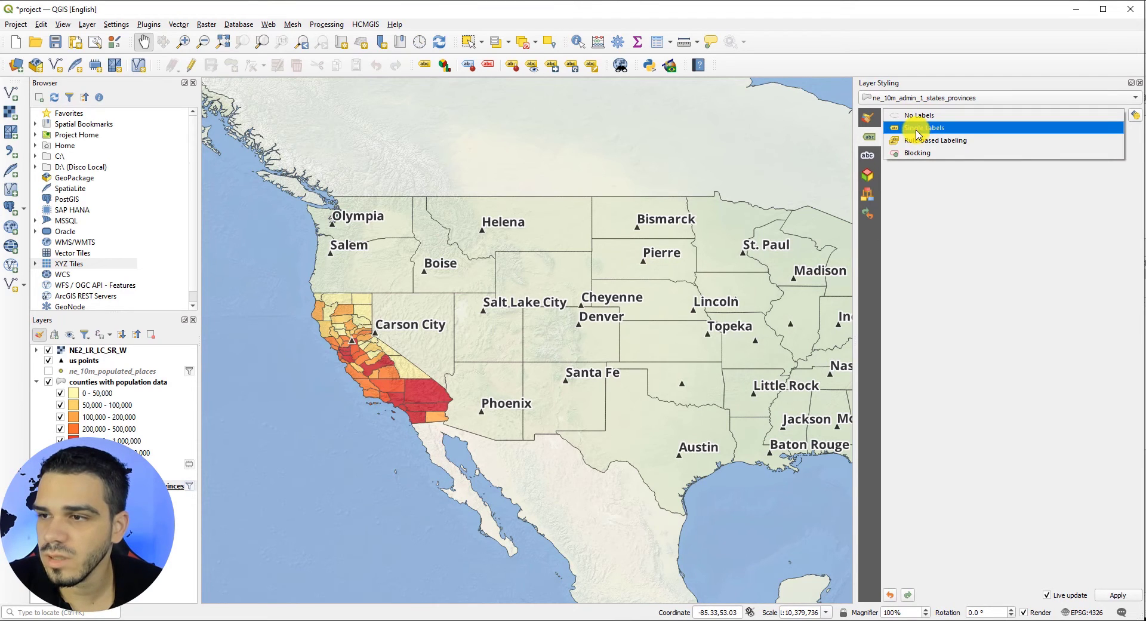
left_click(918, 128)
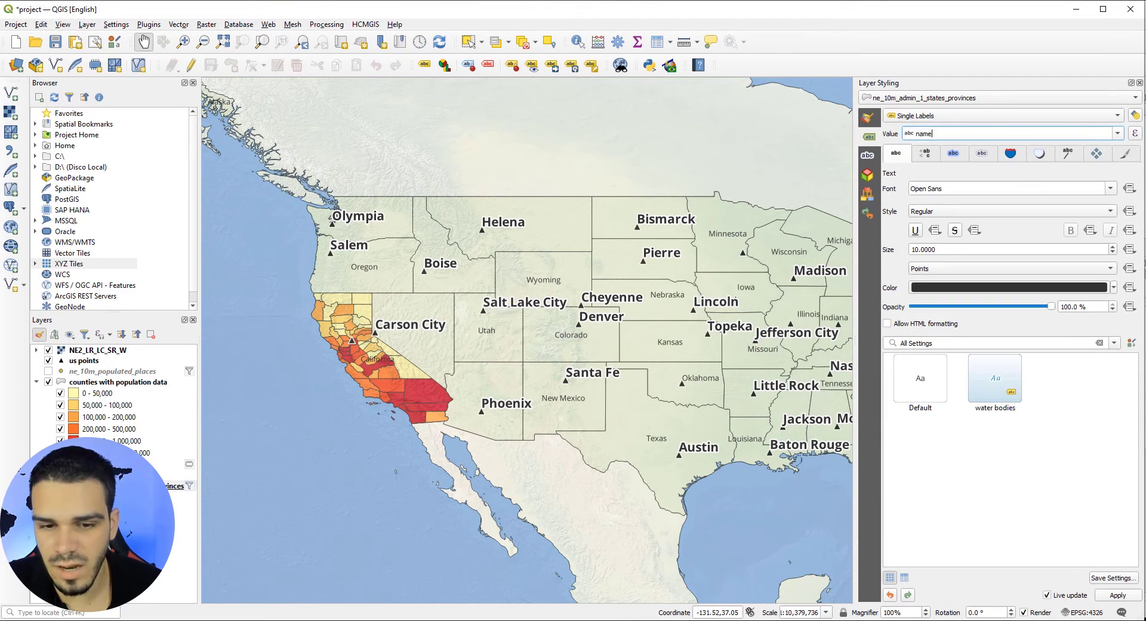
Look through the states layer's attribute table for an abbreviation field, and label the states by the postal field
right_click(154, 486)
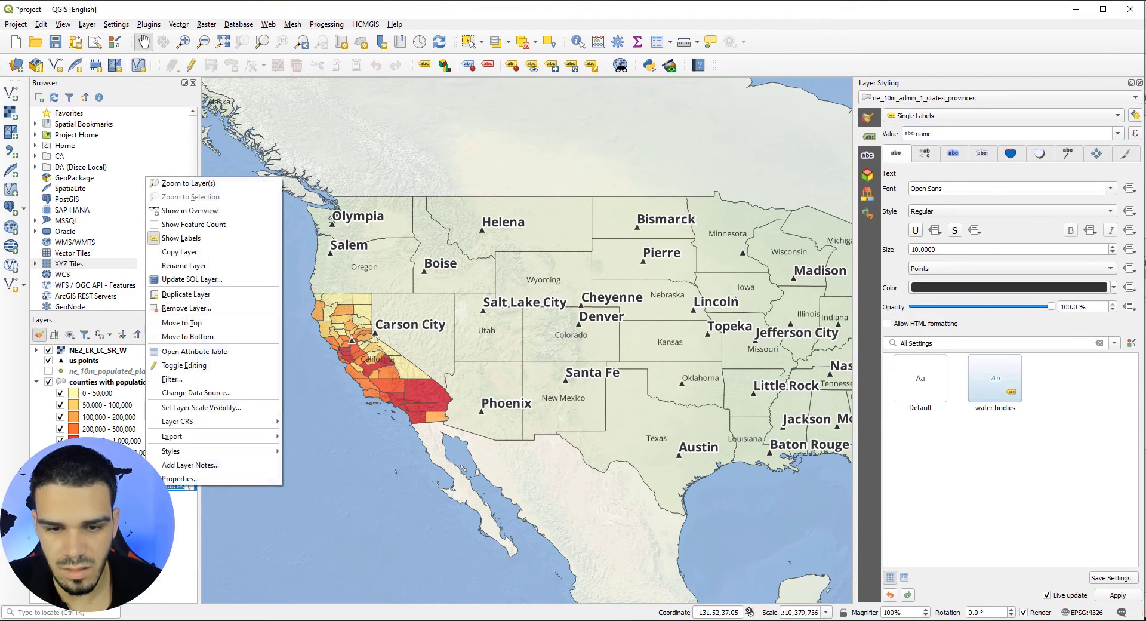
left_click(193, 353)
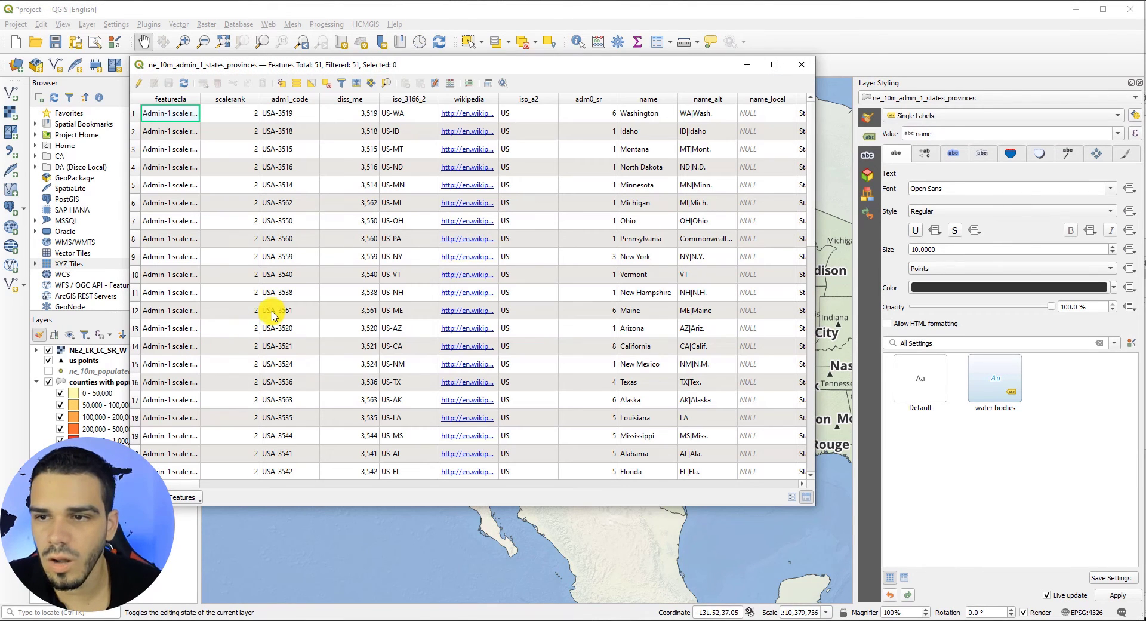
left_click_drag(164, 484, 249, 491)
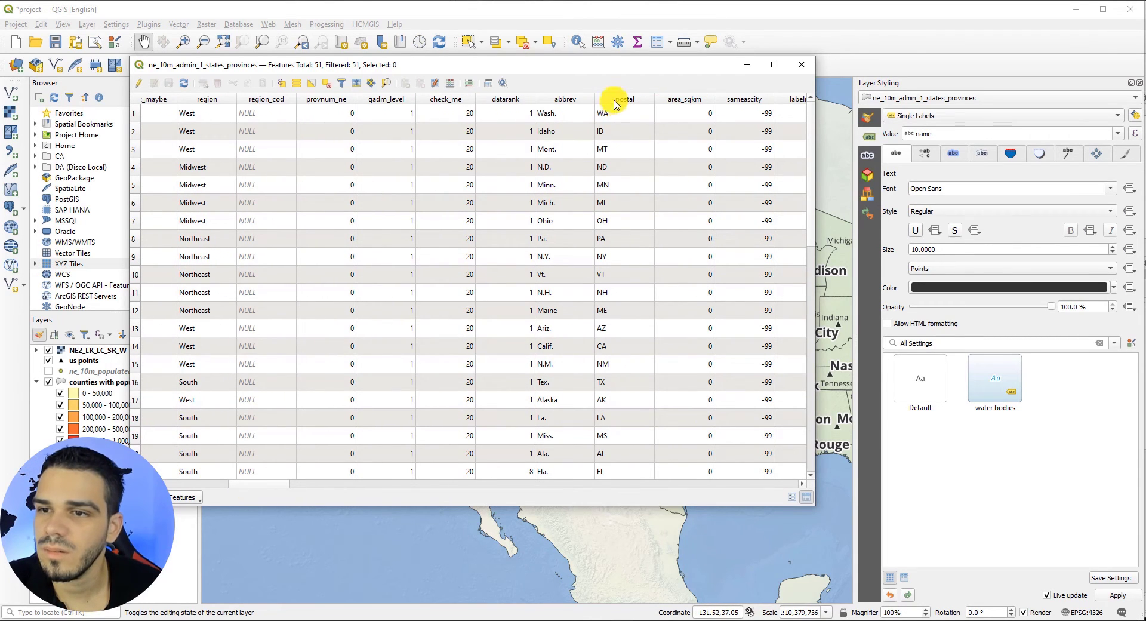
left_click(801, 64)
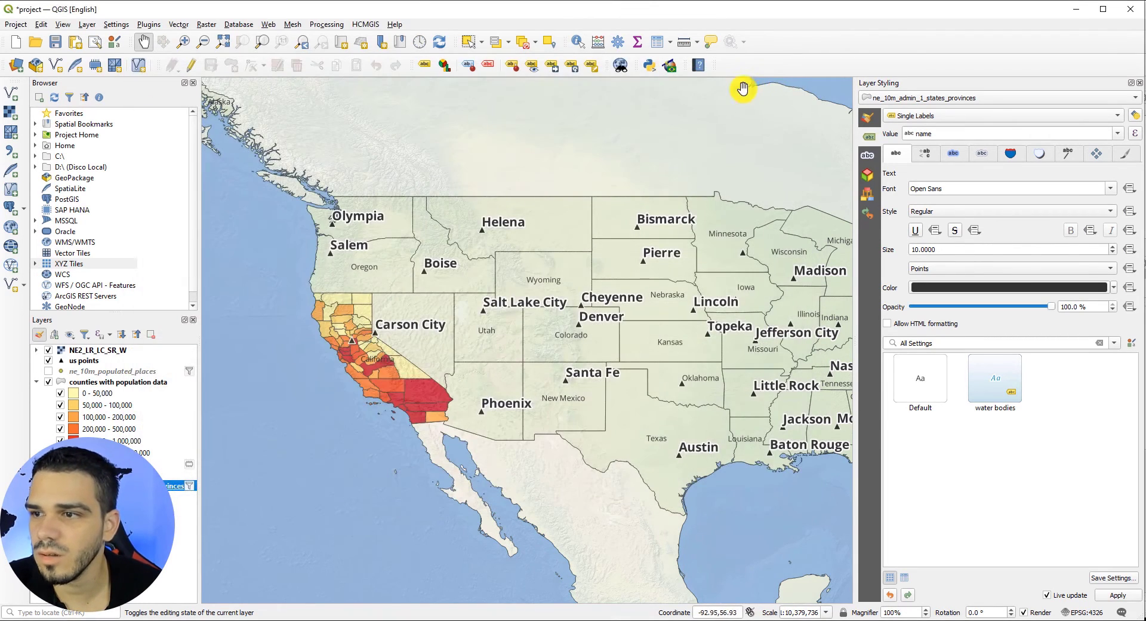
double_click(947, 133)
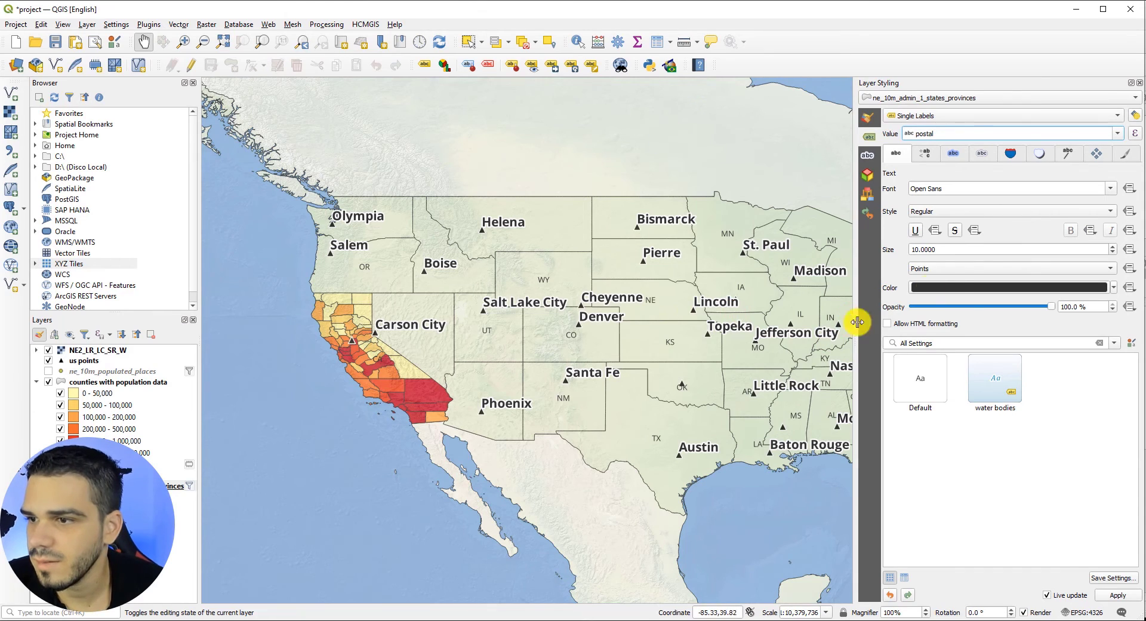
Set the state labels' text size to 20 points and draw a 1.4 mm text buffer around them
left_click(1112, 247)
left_click(1113, 246)
left_click(1113, 247)
left_click(1112, 247)
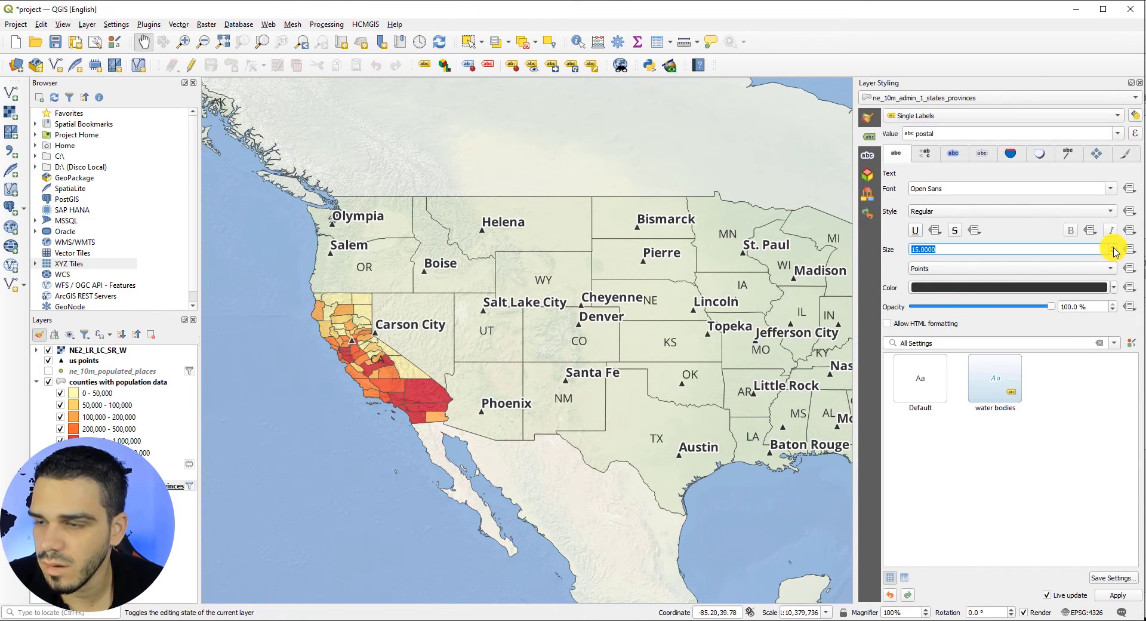
left_click(1113, 247)
left_click(1113, 246)
left_click(1112, 247)
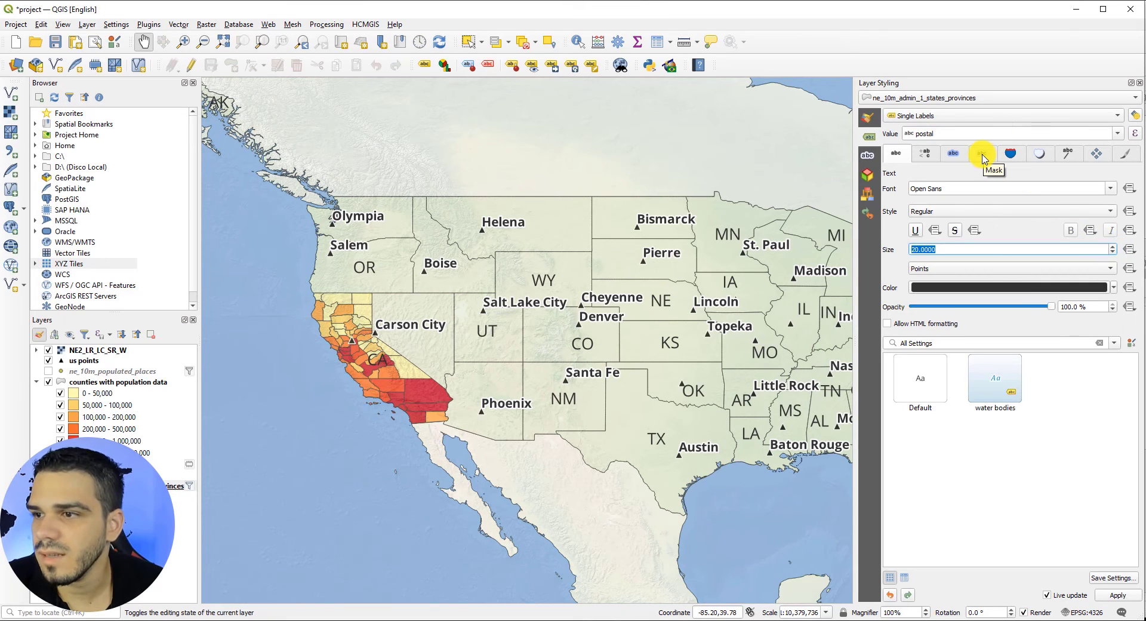
left_click(955, 154)
left_click(887, 188)
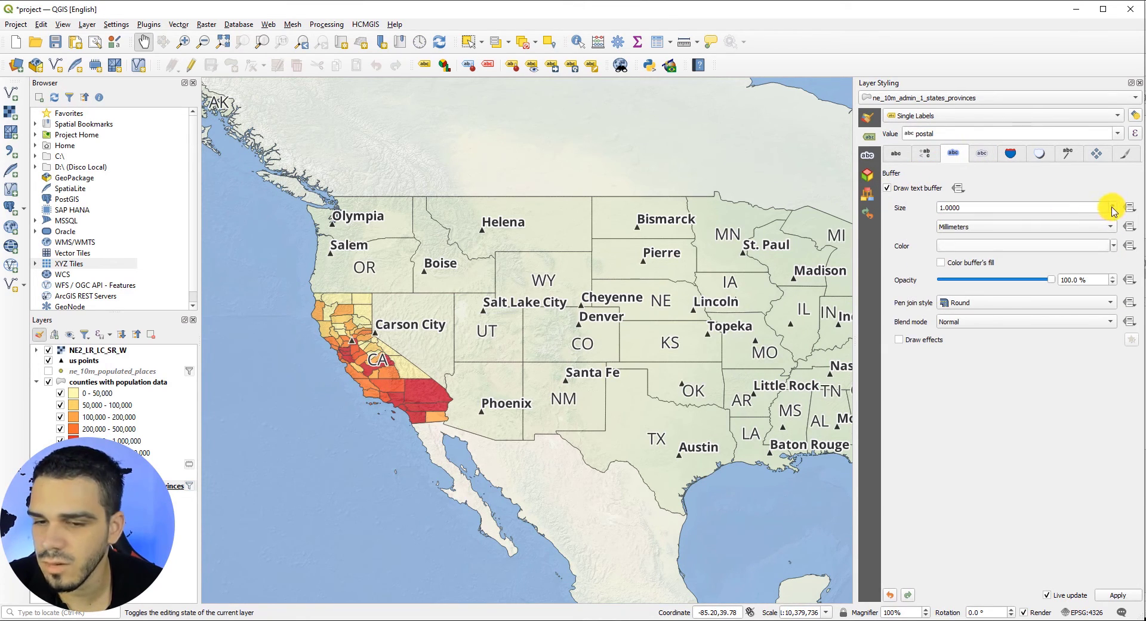
scroll(1112, 207, "up", 4)
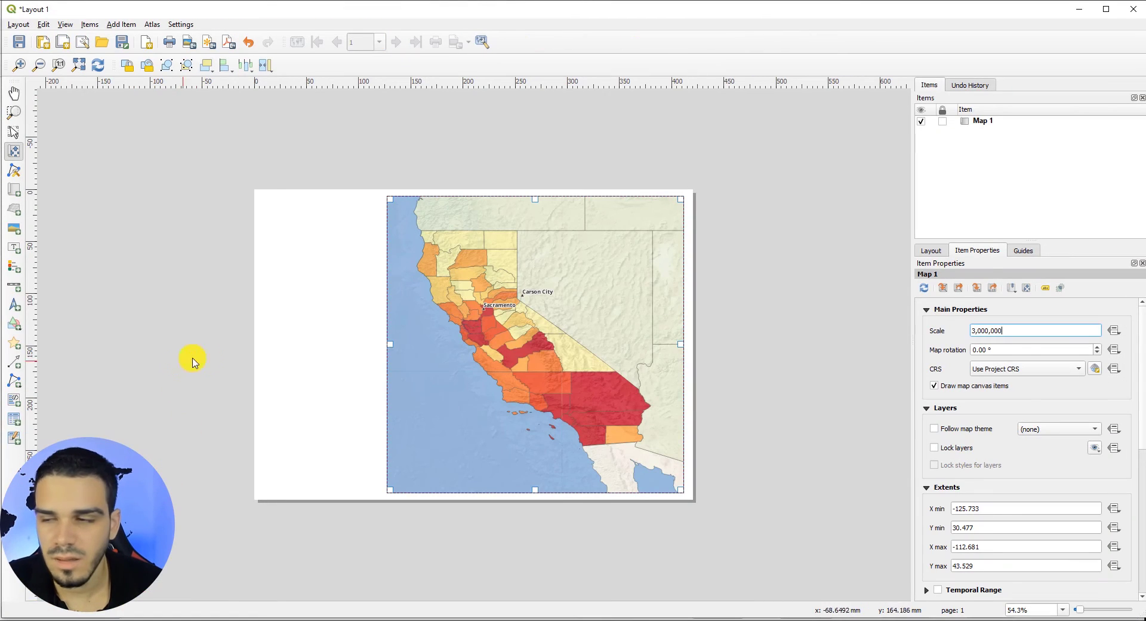
Refresh Map 1 in Layout 1 to check the state labels, and return to the main project window
left_click(924, 289)
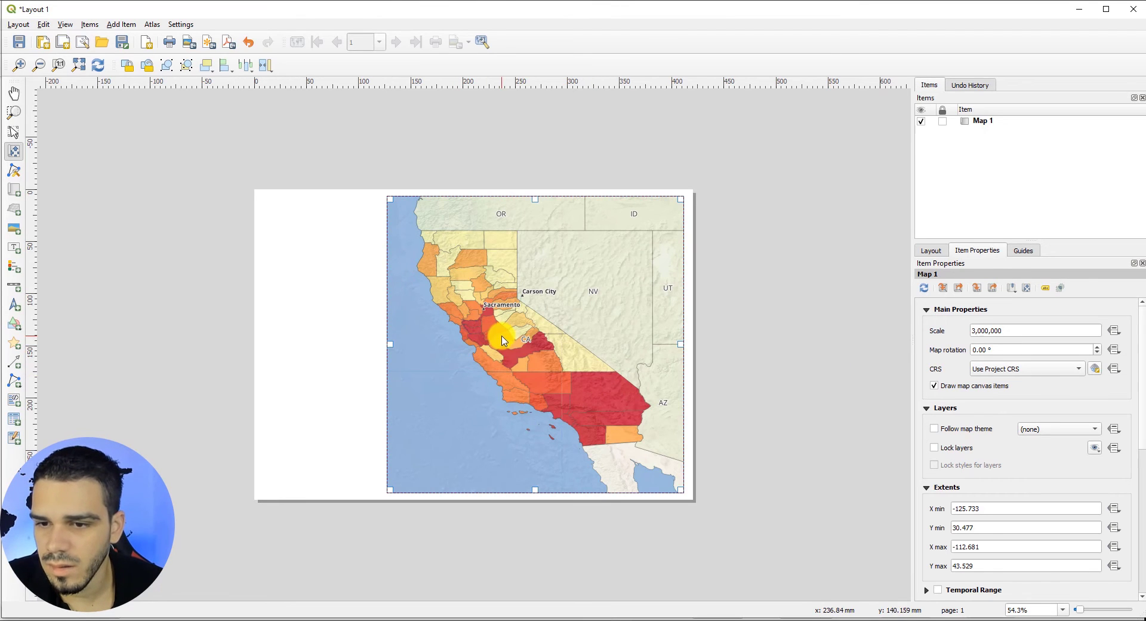
left_click(108, 620)
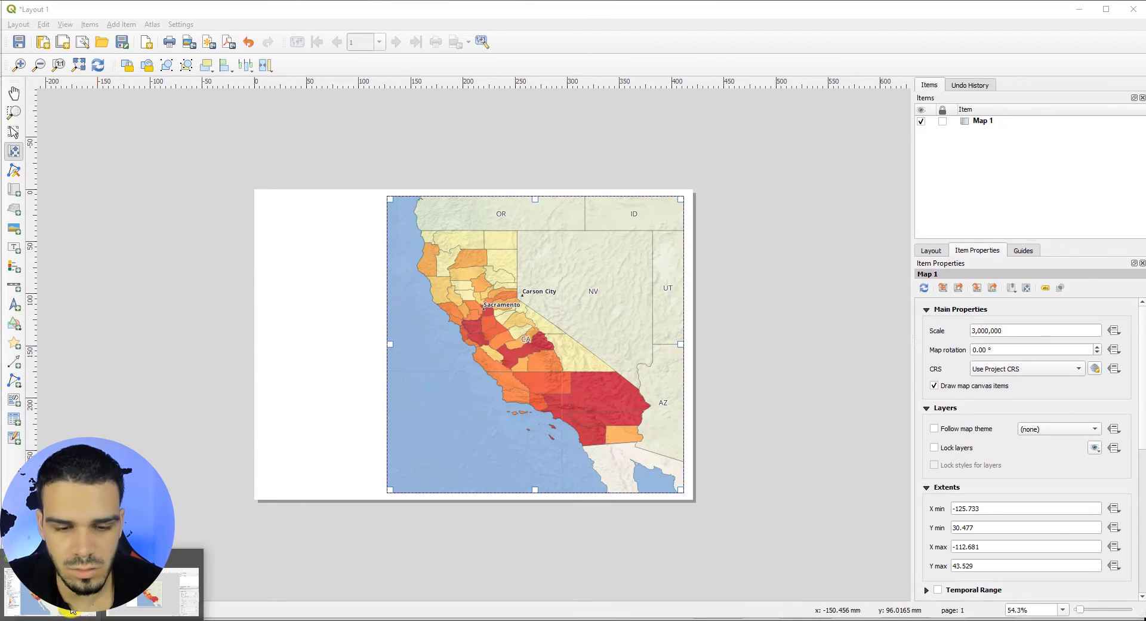
left_click(77, 582)
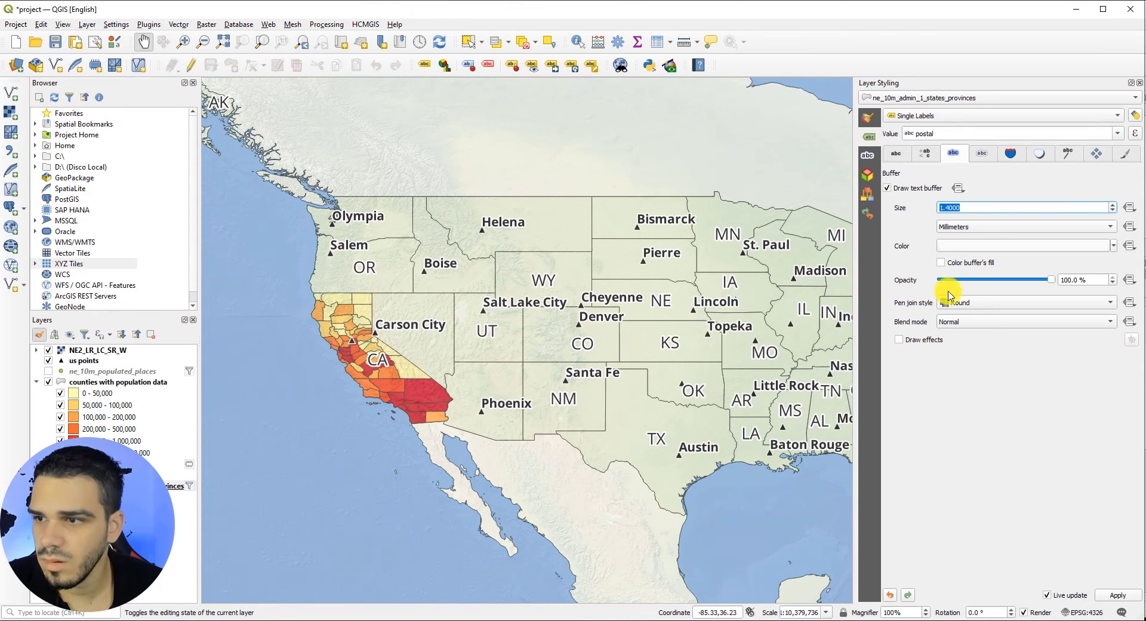
Set the state labels' text size to 30 points
left_click(895, 156)
scroll(1113, 248, "up", 8)
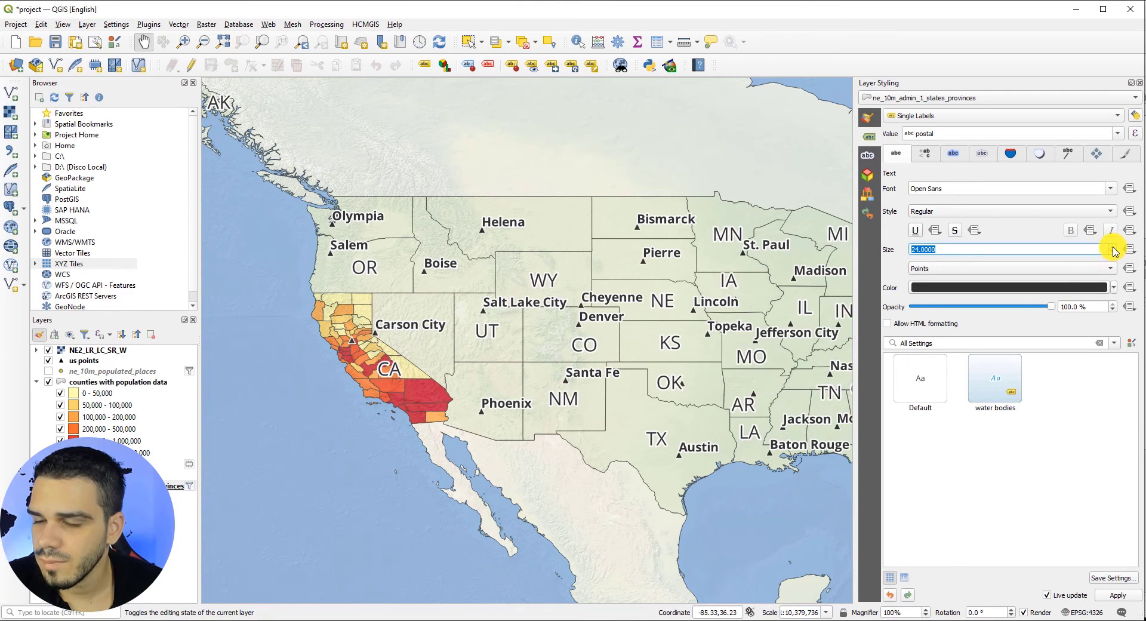
left_click(1113, 247)
left_click(1113, 247)
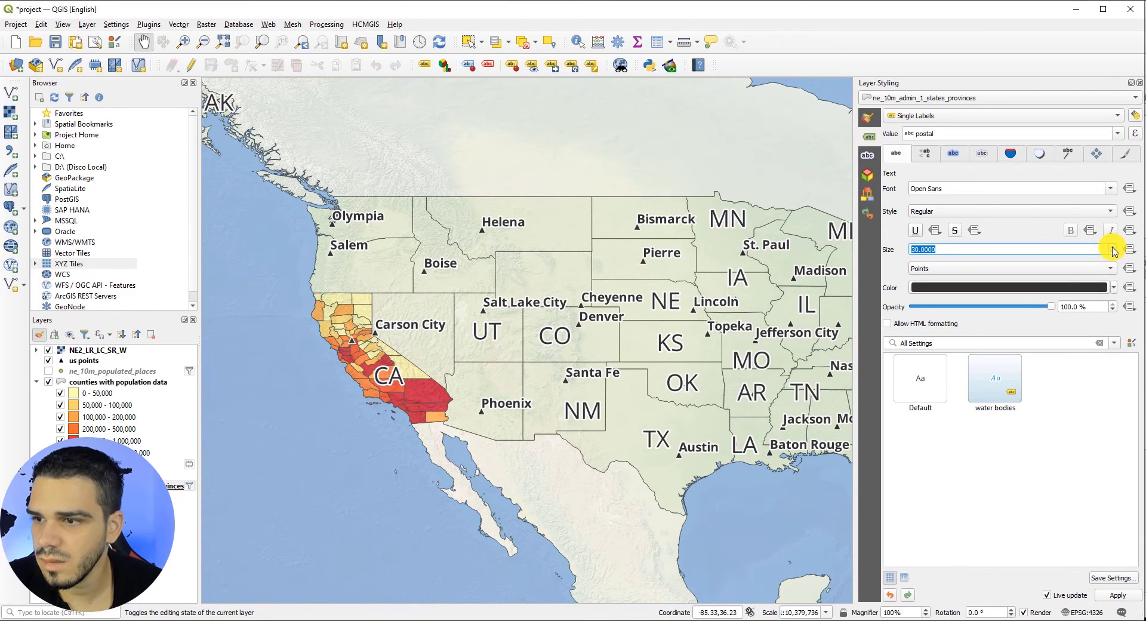
Switch to Layout 1, refresh Map 1, and lock both its layers and the styles for its layers
left_click(108, 620)
left_click(181, 571)
left_click(924, 288)
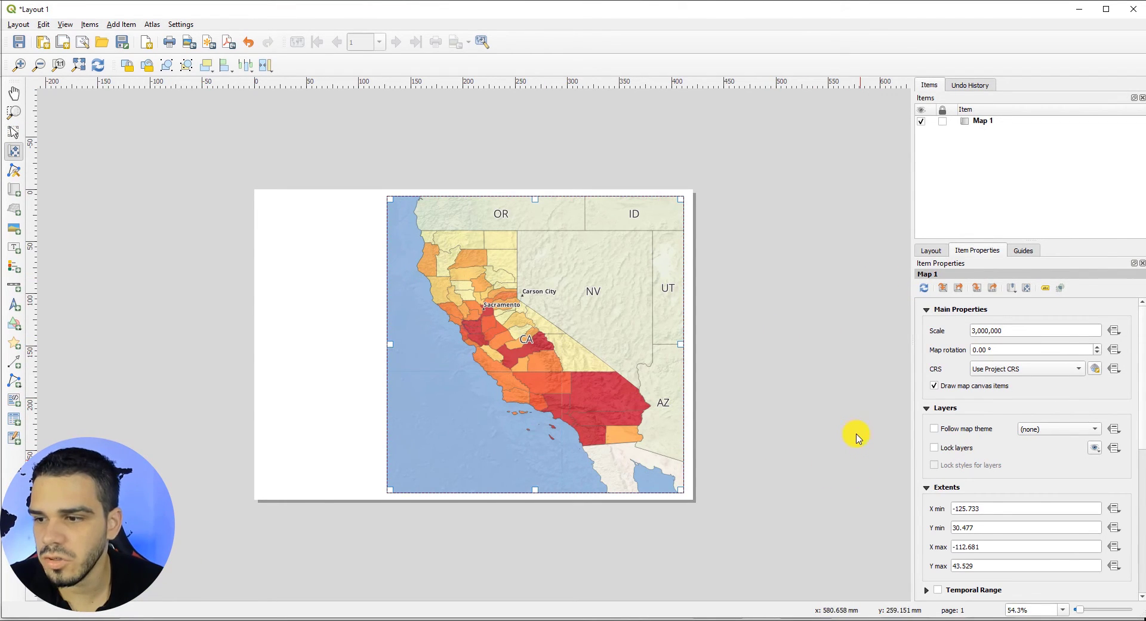
left_click(934, 448)
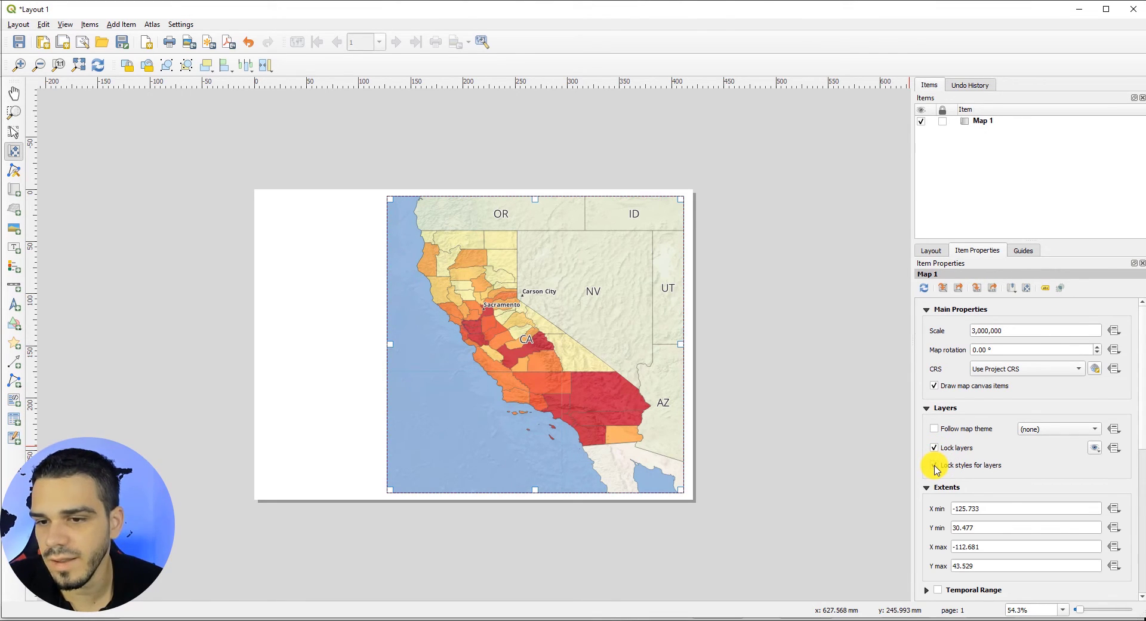
left_click(935, 465)
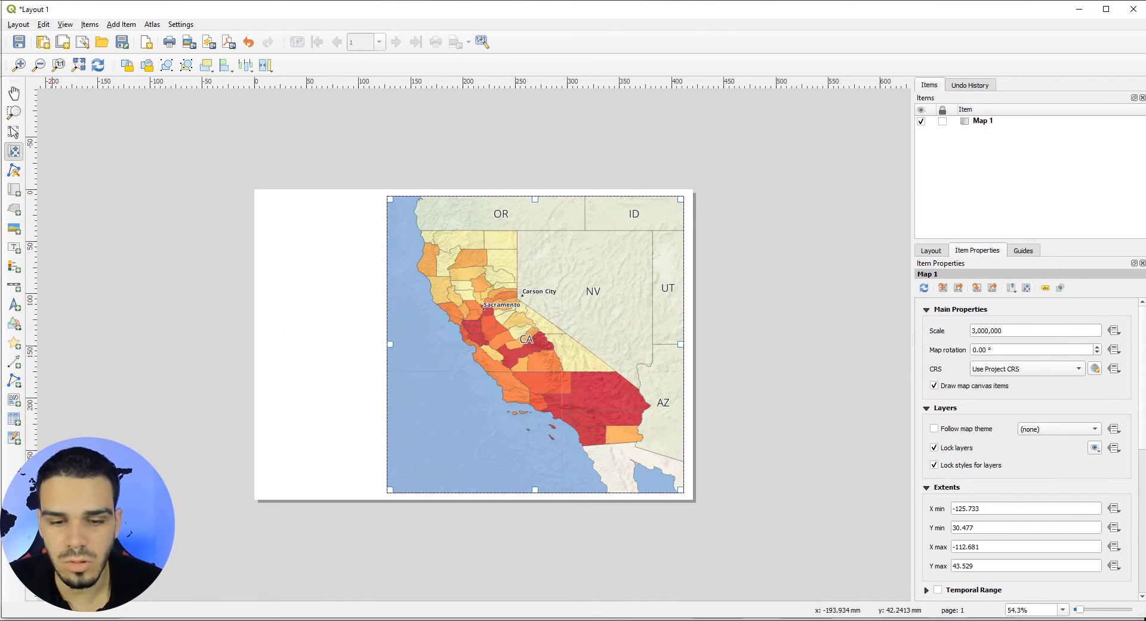
Hide the counties with population data and us points layers in the main project, and refresh Map 1 in the layout to test the lock
left_click(94, 619)
left_click(69, 582)
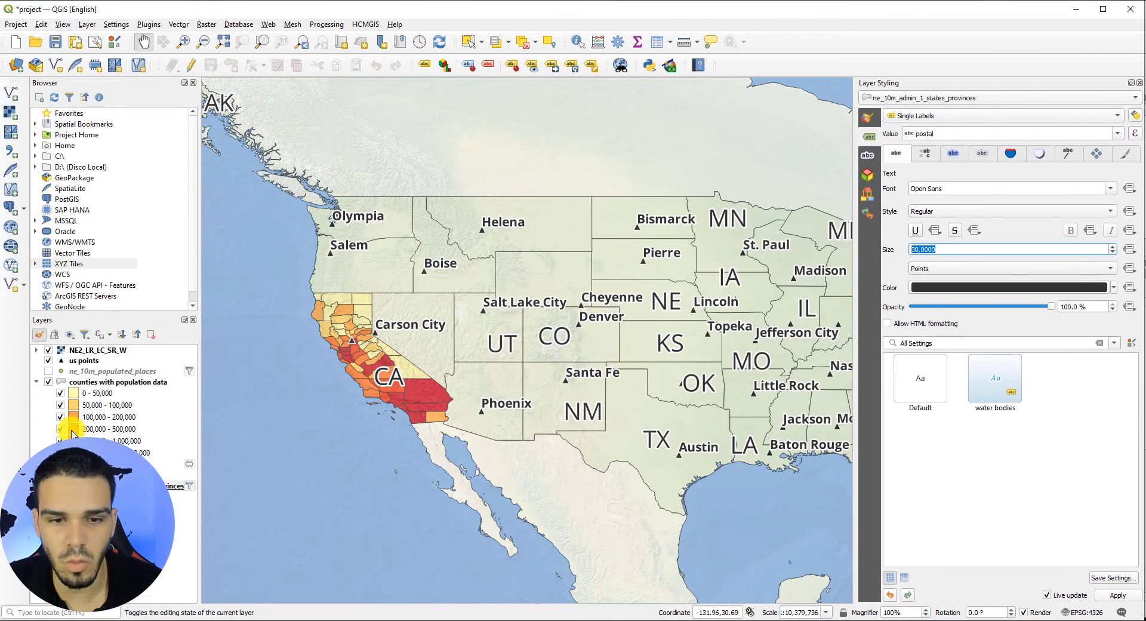
left_click(48, 383)
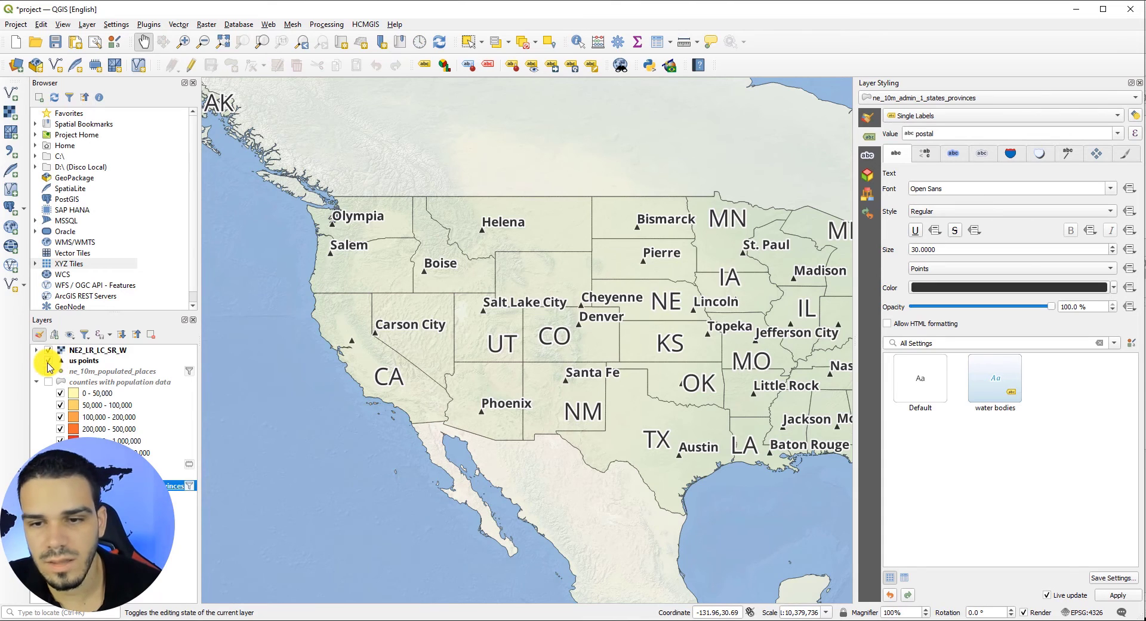
left_click(49, 361)
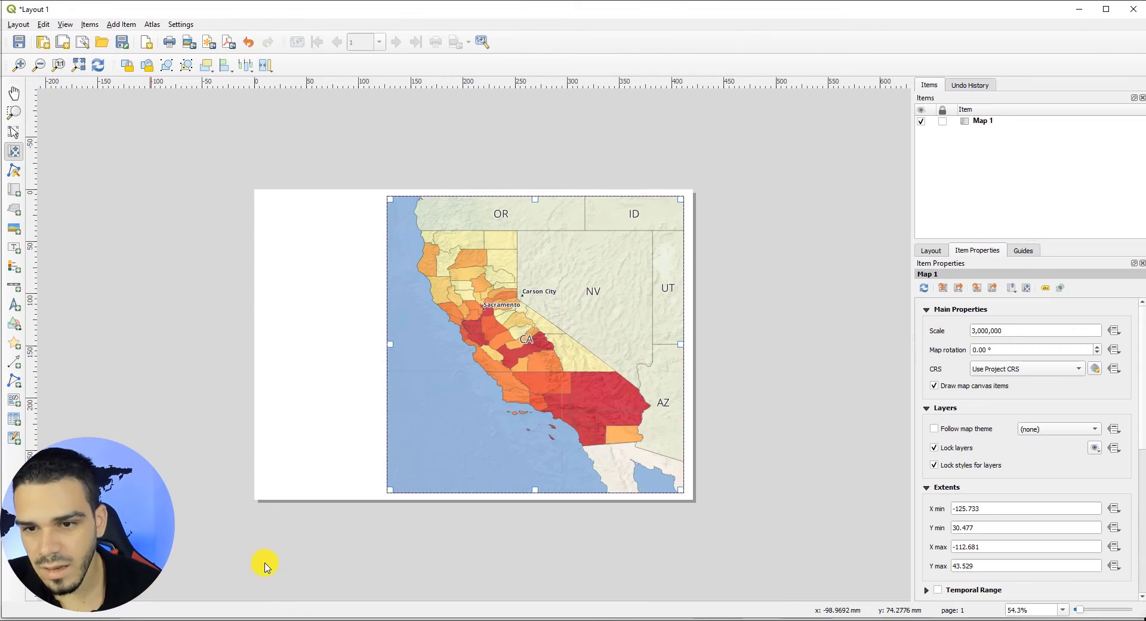
left_click(923, 289)
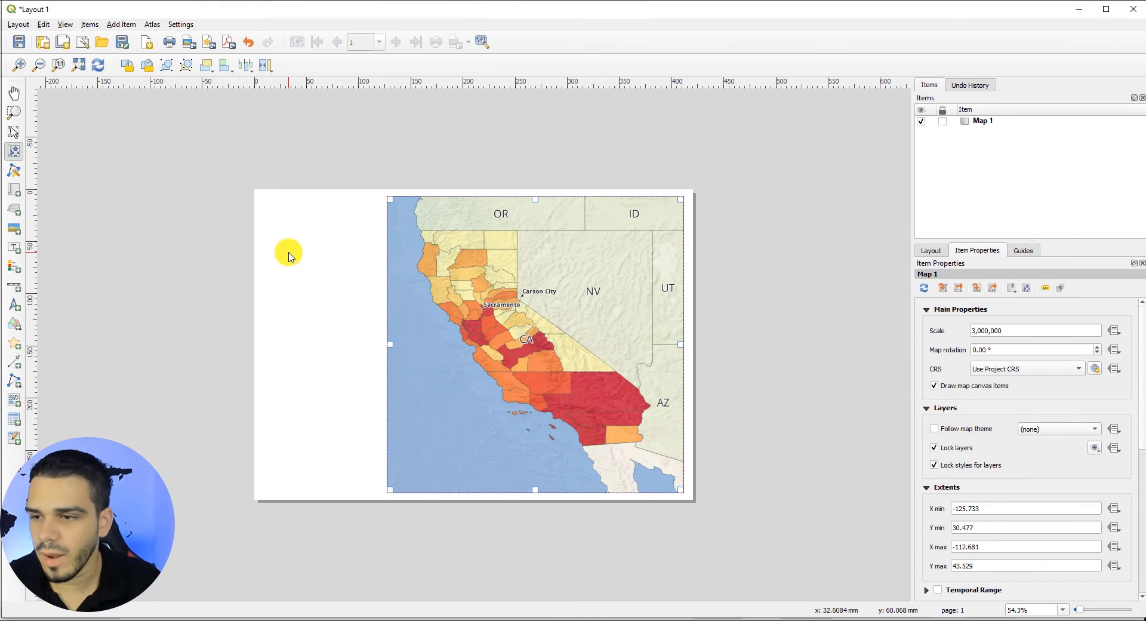
Add a grid to Map 1 and open its grid properties
left_click(14, 132)
scroll(1108, 388, "down", 2)
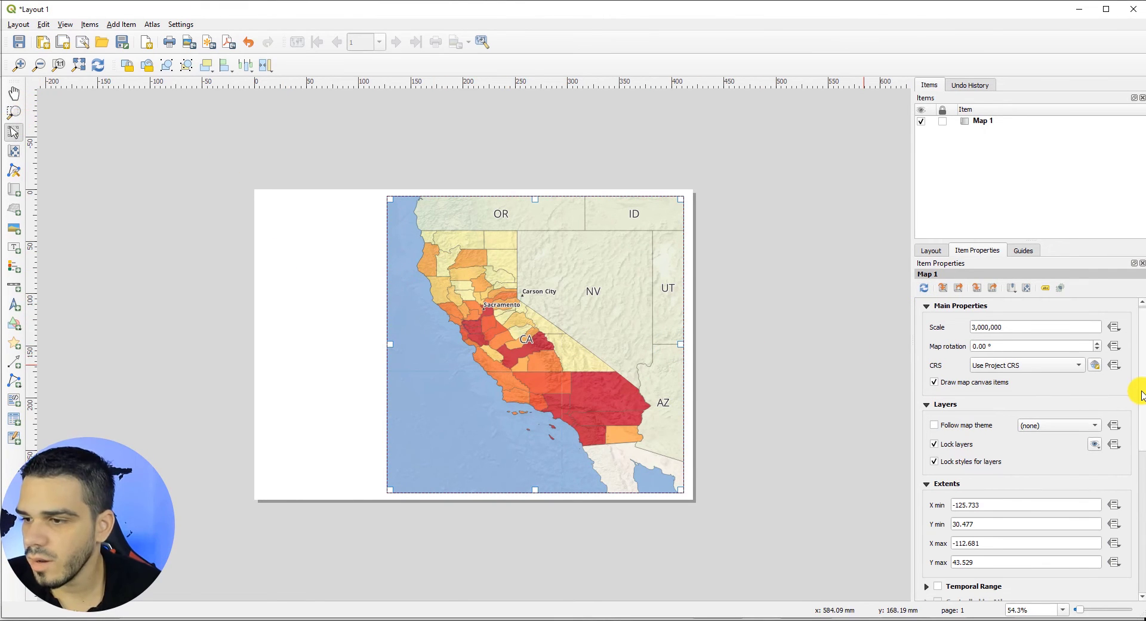
left_click_drag(1140, 404, 1137, 498)
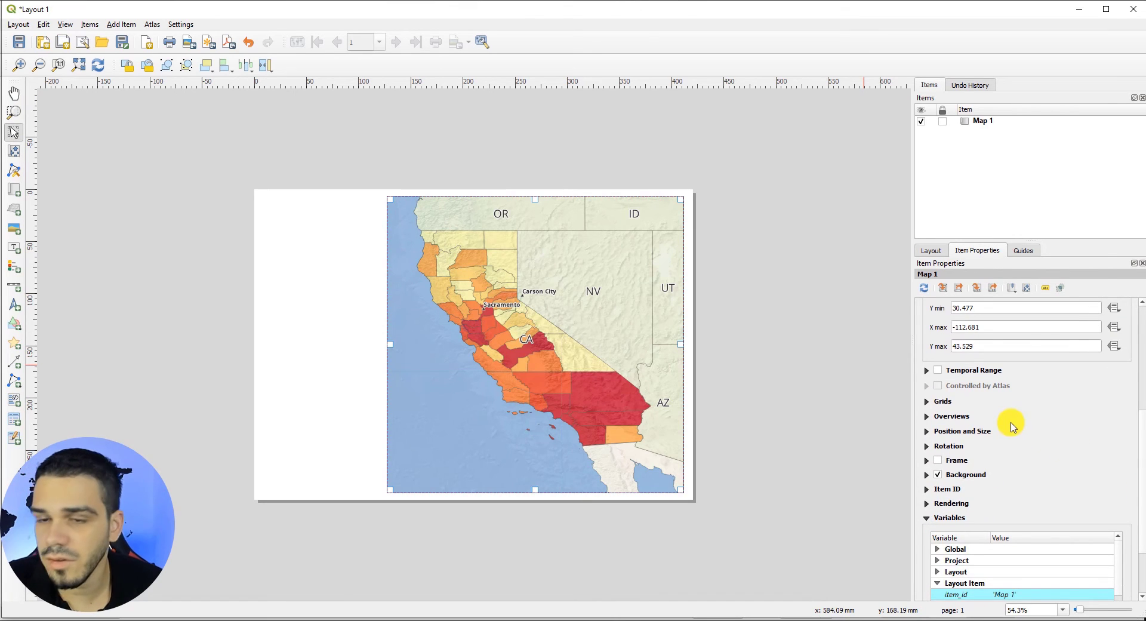
left_click(927, 403)
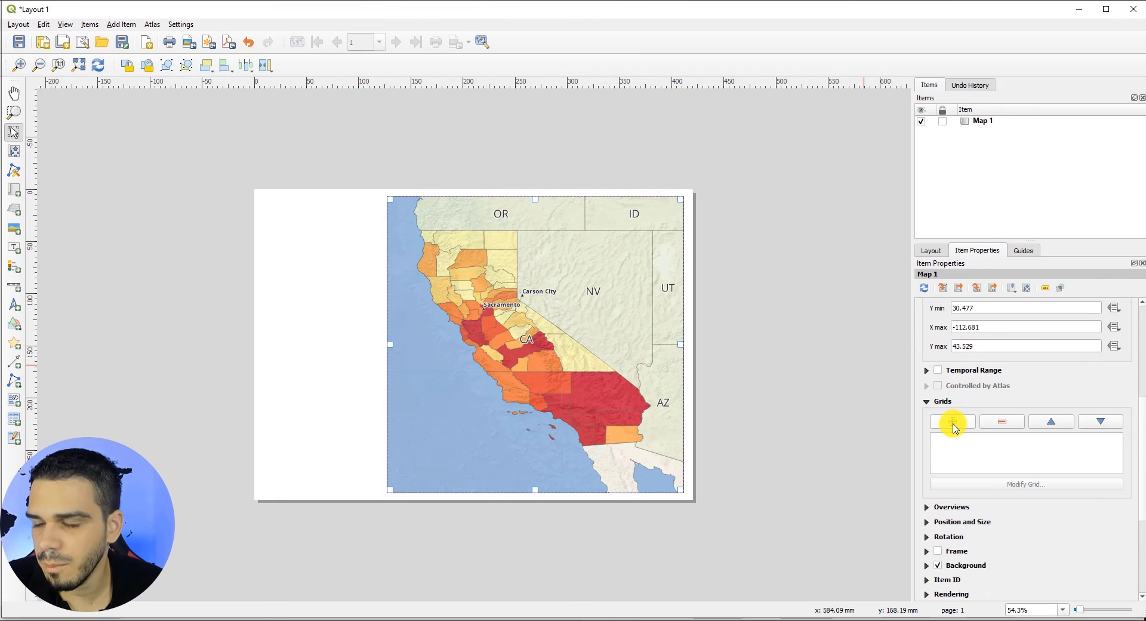
left_click(953, 422)
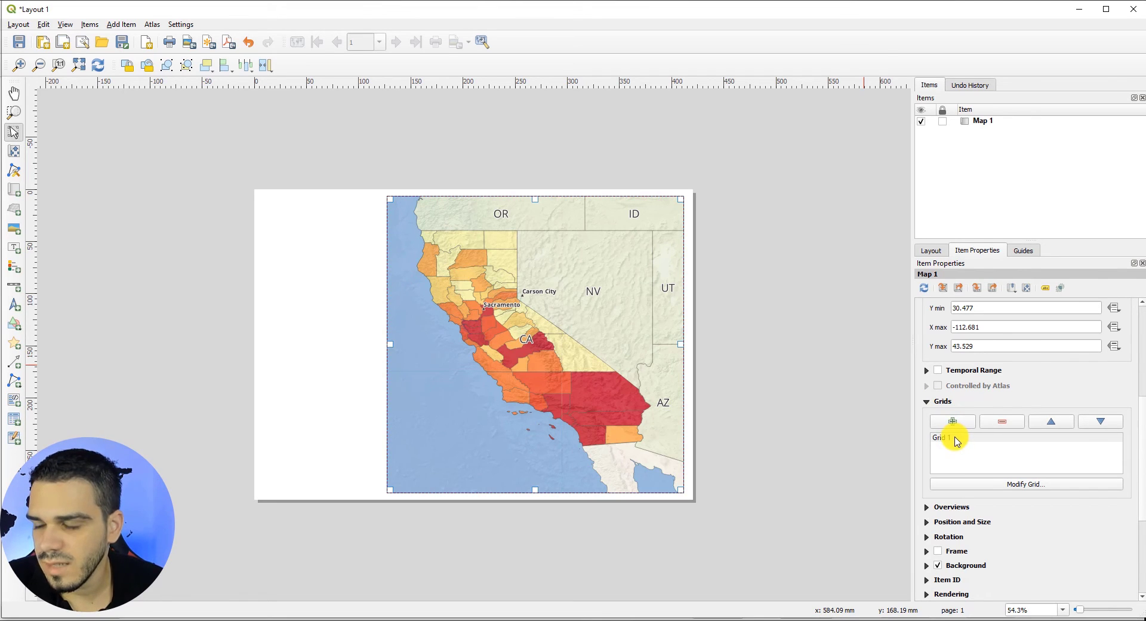
left_click(954, 439)
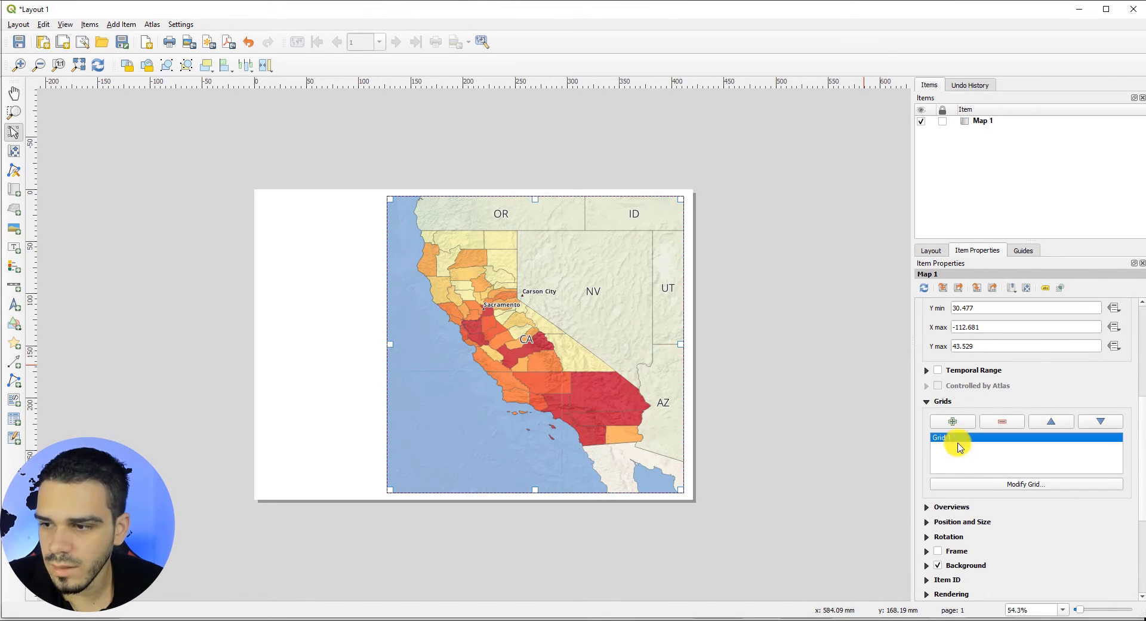
left_click(1010, 488)
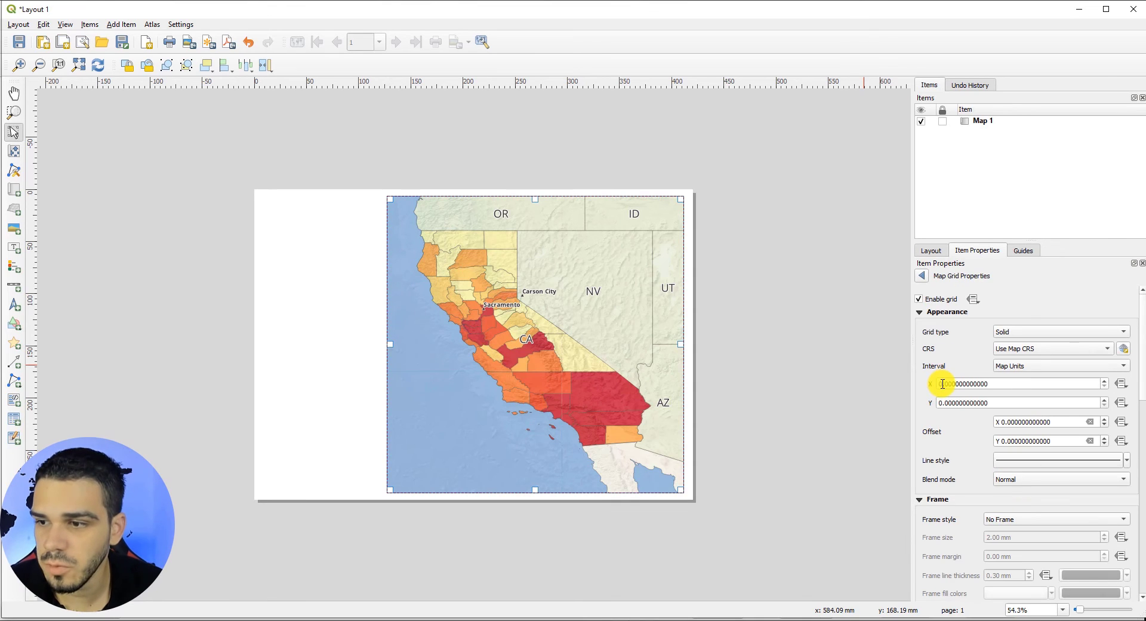
Check the grid in the reference Layout 1.pdf, and set Map 1's grid interval to 1 map unit in X and Y
left_click(150, 620)
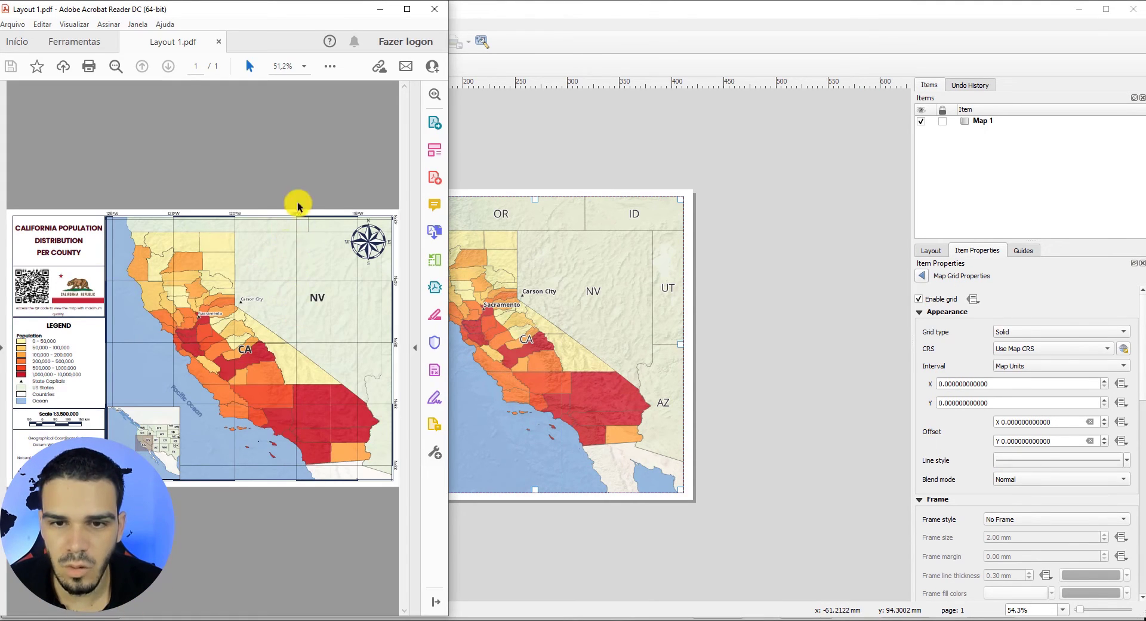
left_click(546, 12)
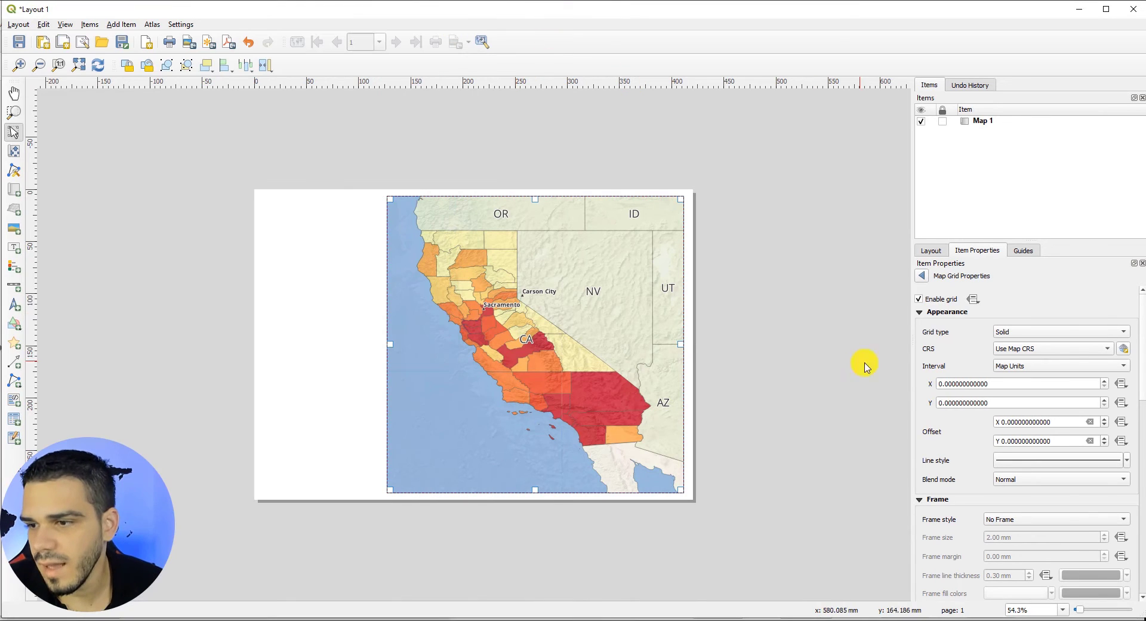
left_click(941, 388)
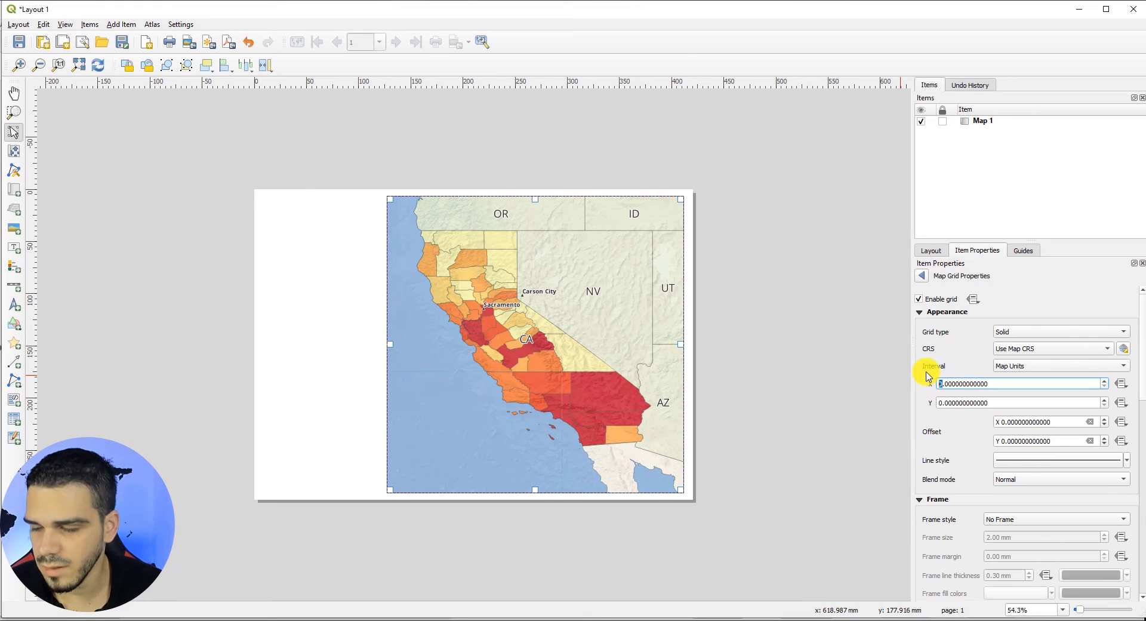
type("1")
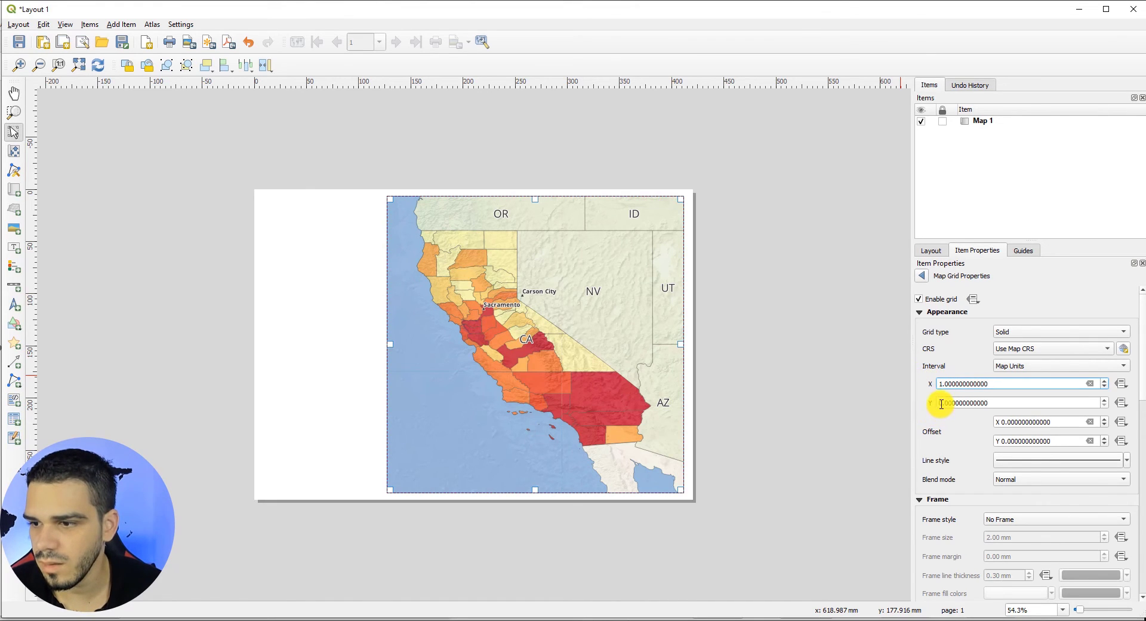
left_click_drag(943, 403, 936, 405)
type("1")
key("Tab")
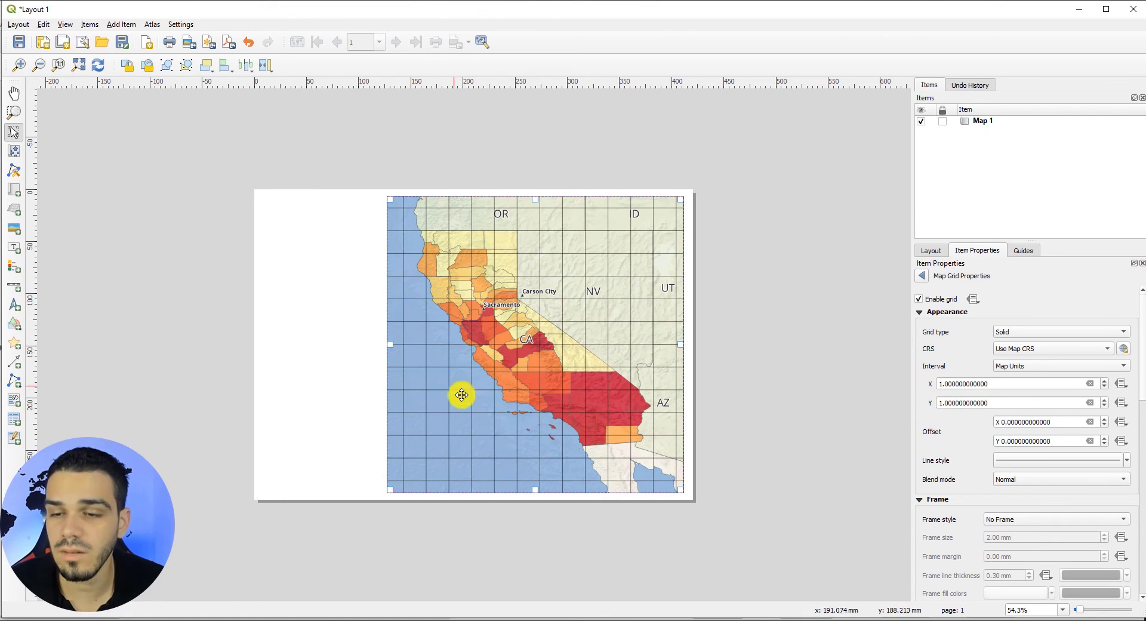
Try a grid interval of 100 map units in X and Y for Map 1
left_click(943, 404)
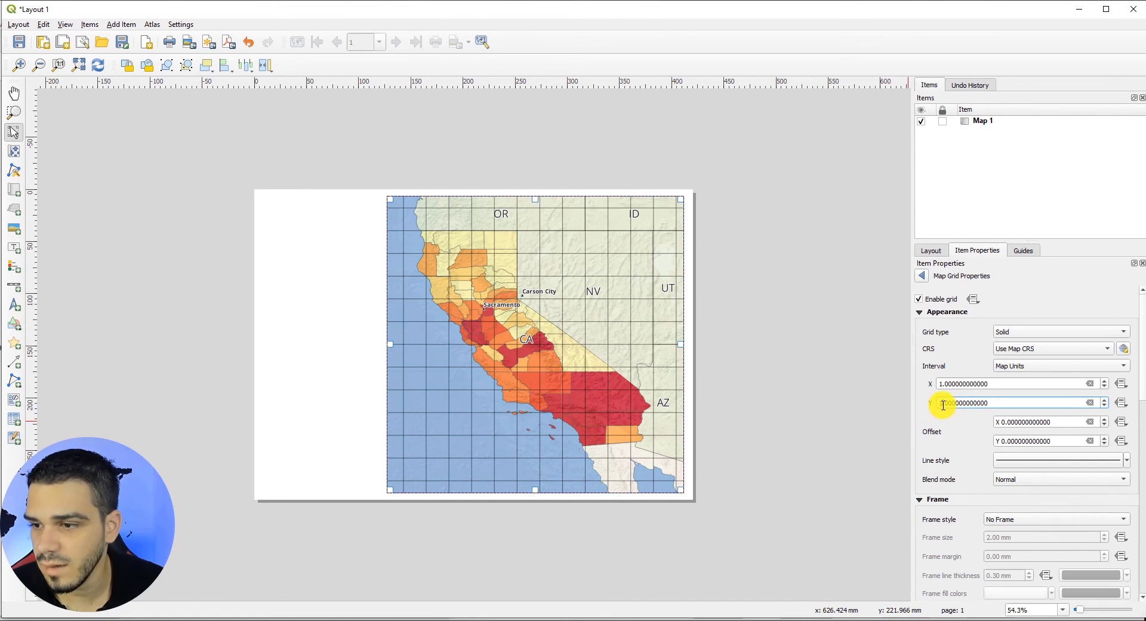
left_click(943, 385)
type("00")
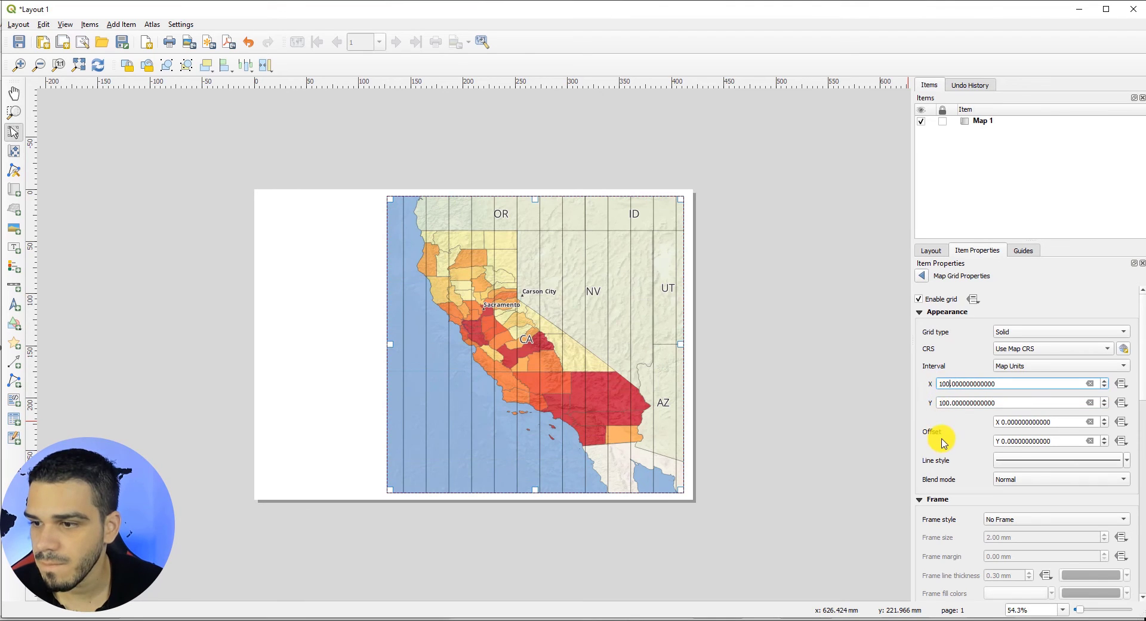
left_click(942, 440)
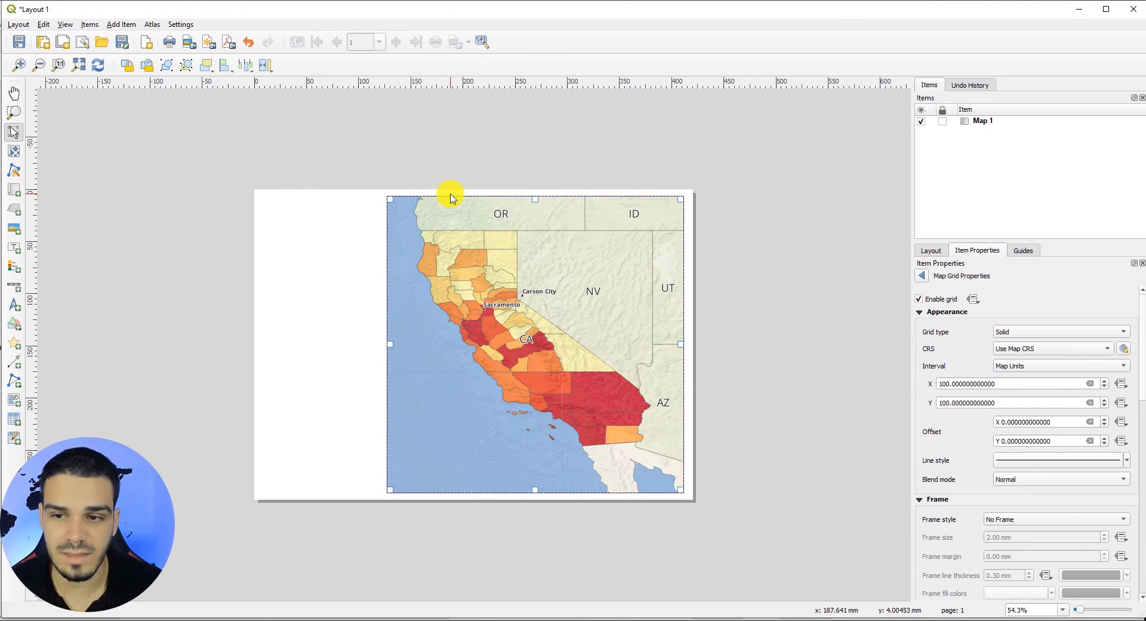
Set Map 1's grid interval to 5 map units in both X and Y
left_click(952, 383)
key("BackSpace")
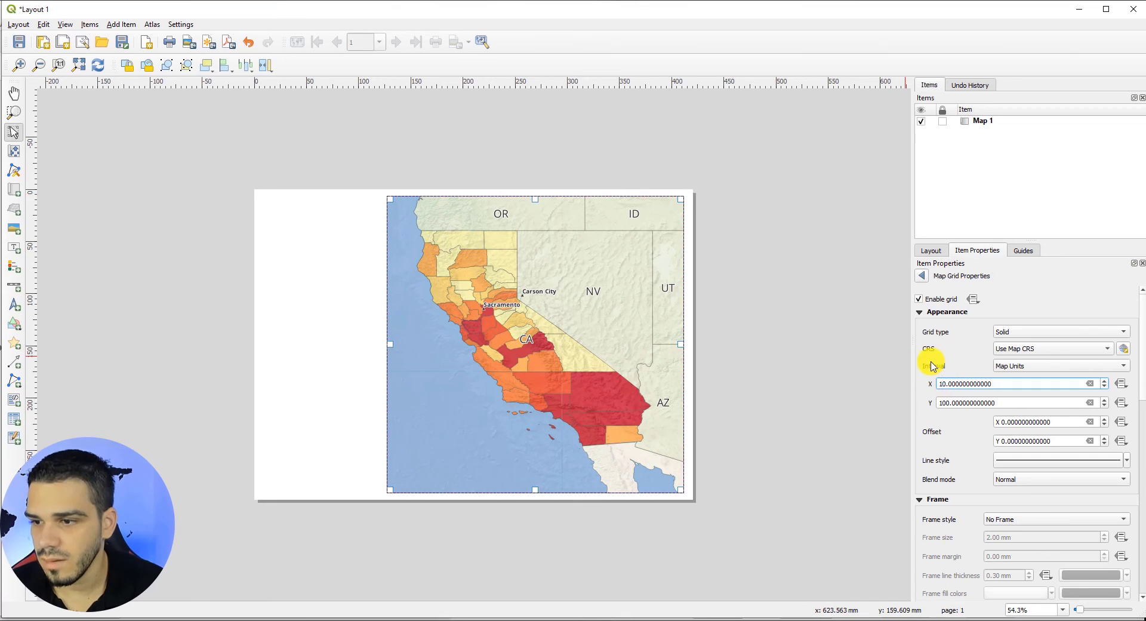
type("5")
key("Tab")
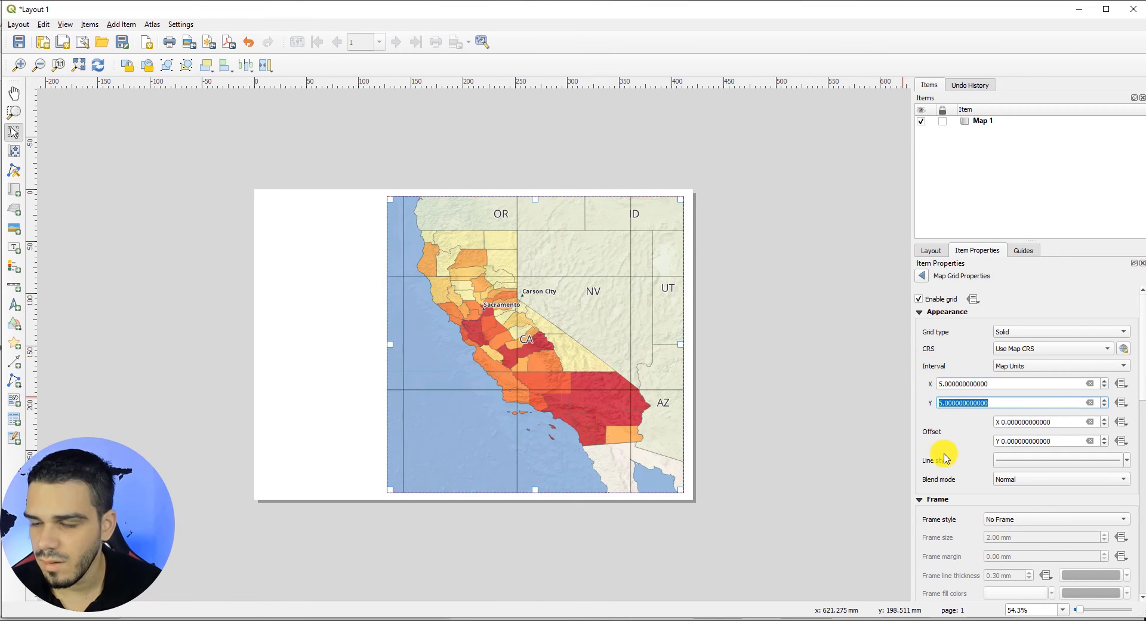
type("5")
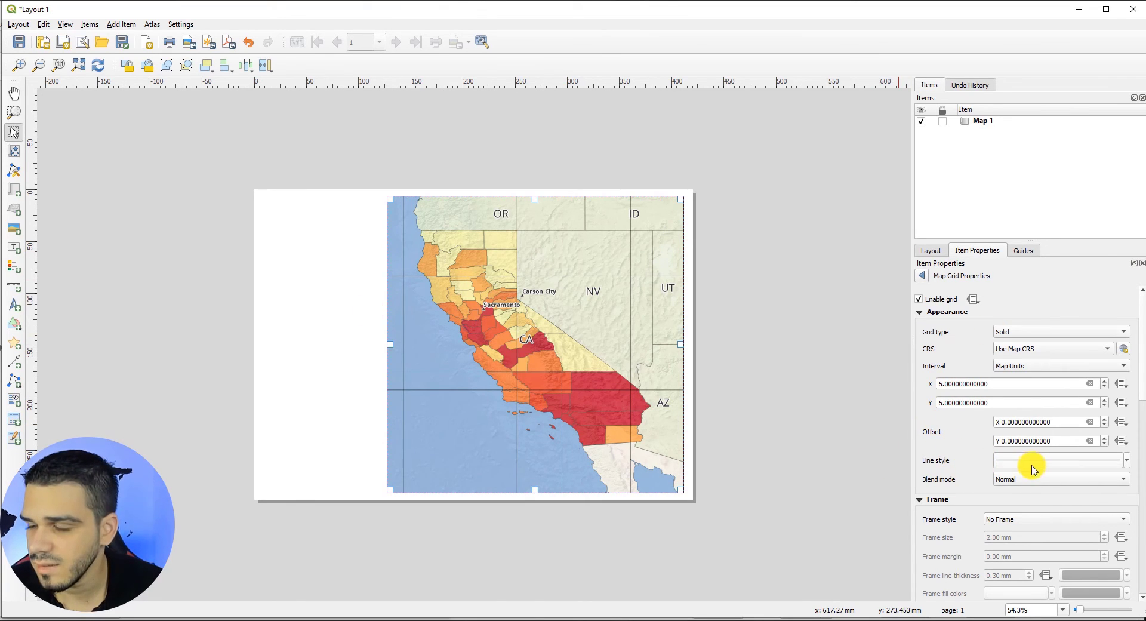
Try the Cross grid type on Map 1's grid, and restore the Solid type
left_click(1022, 332)
left_click(1016, 338)
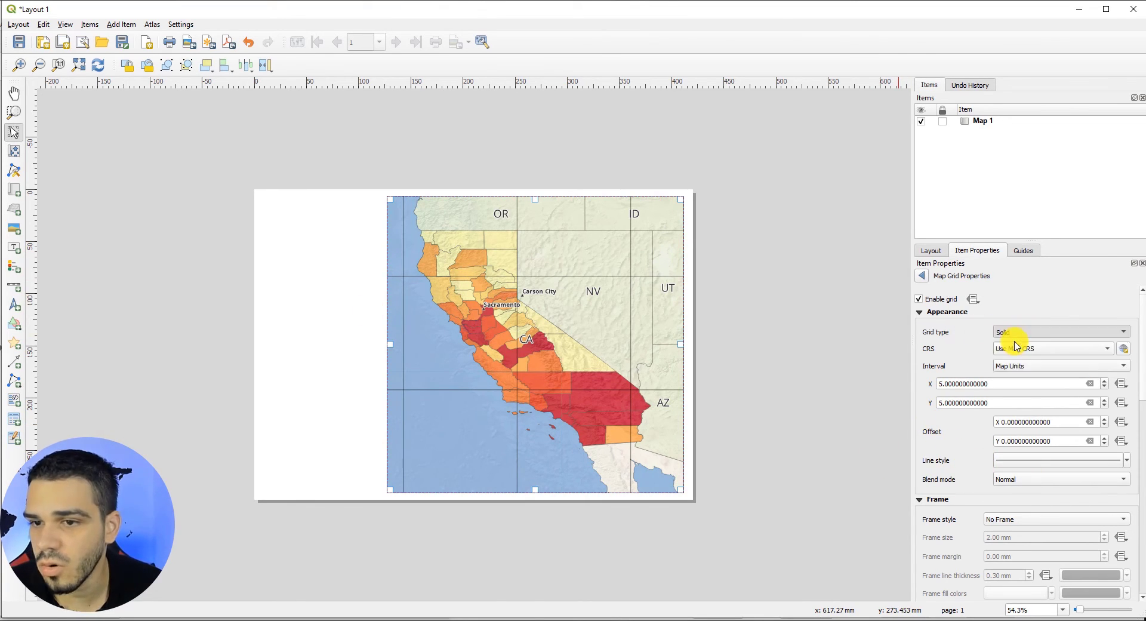
left_click(1011, 331)
left_click(1028, 340)
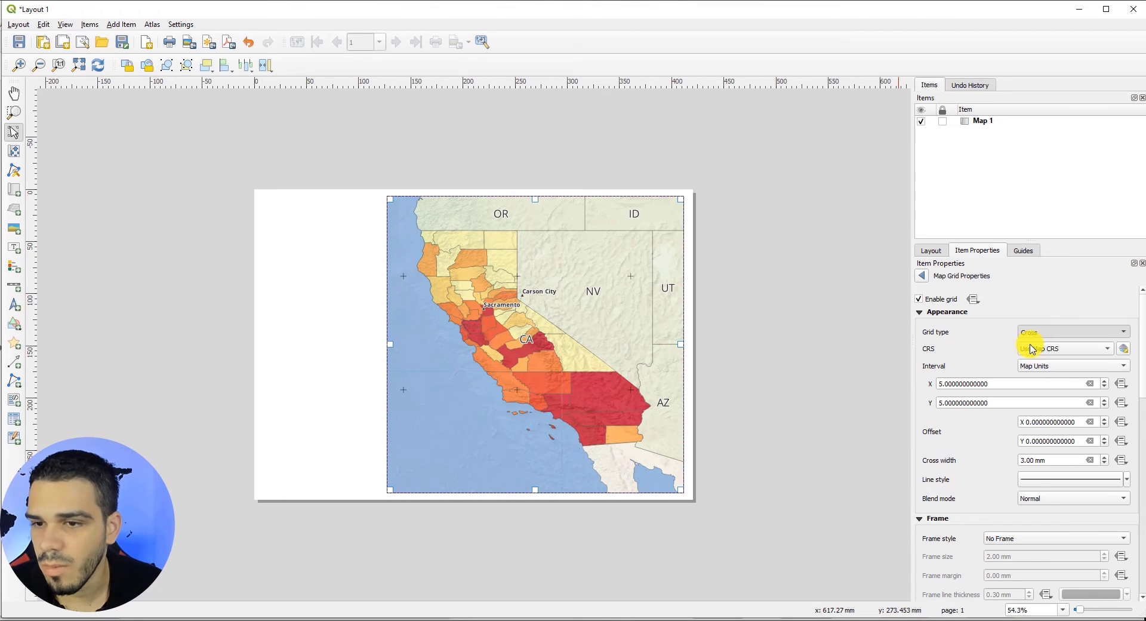
left_click(1030, 332)
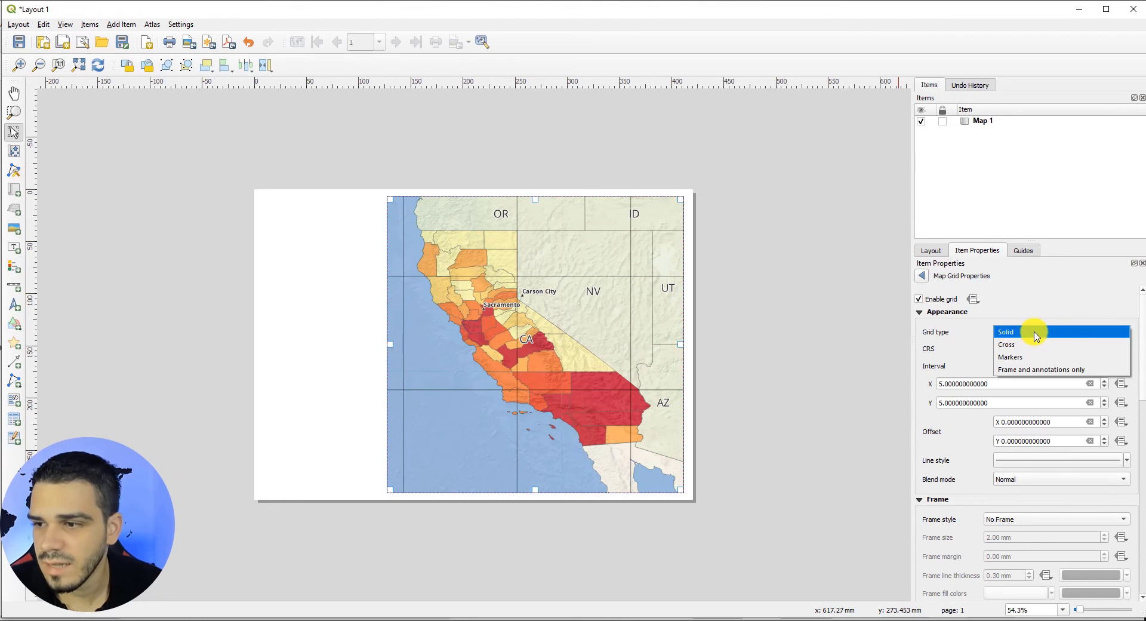
left_click(1029, 329)
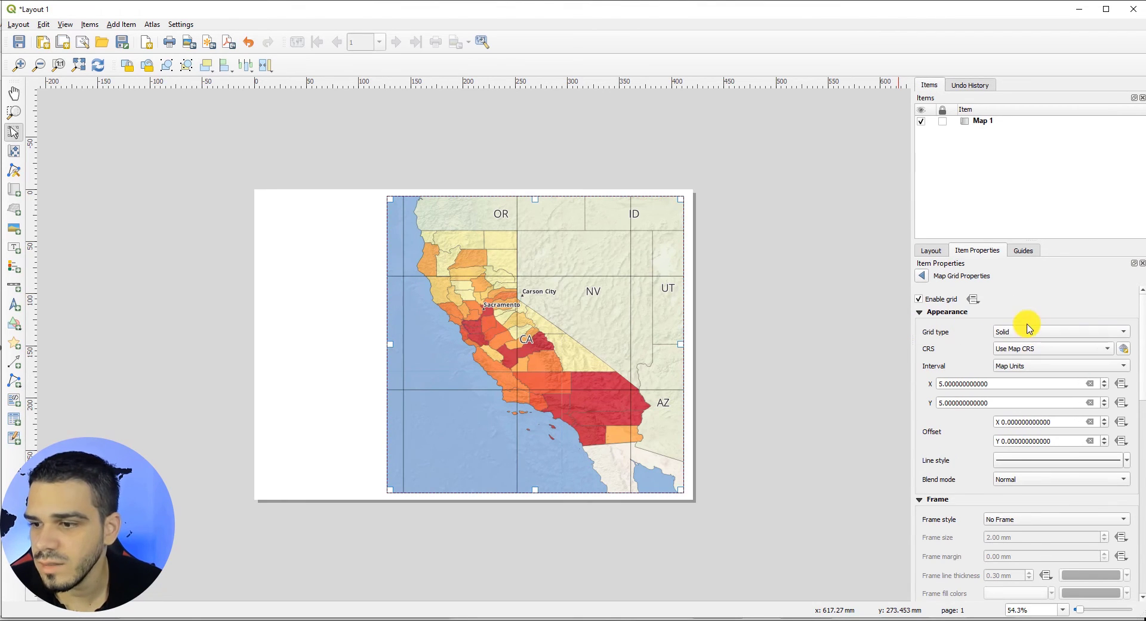
Reduce the grid line symbol's opacity to about 36% and set its simple line's stroke style to Dash Line
left_click(1070, 461)
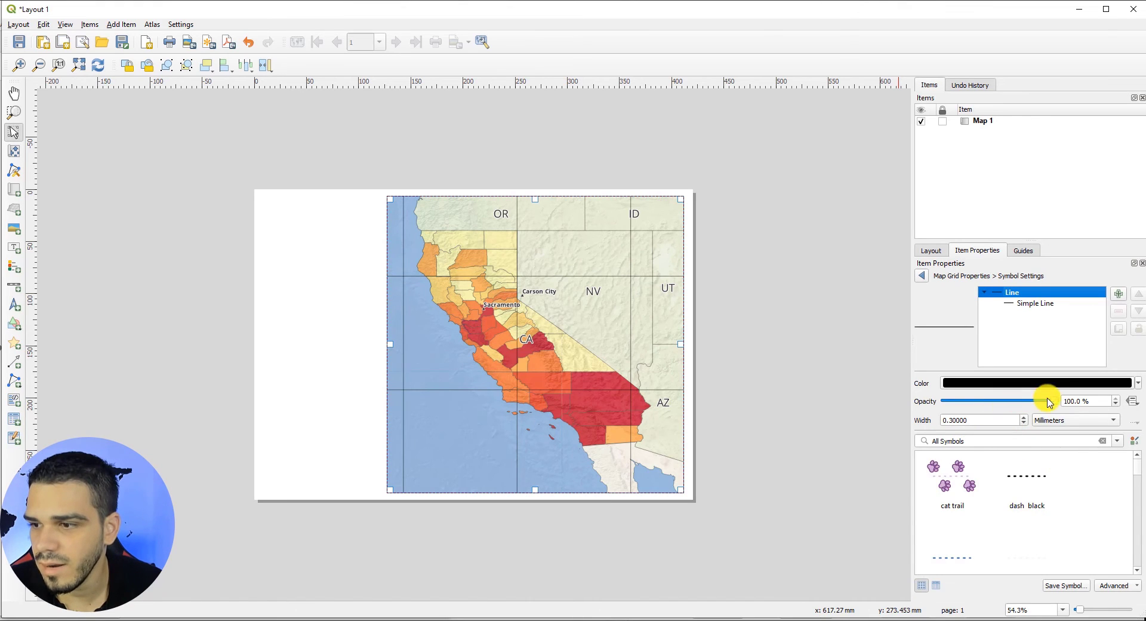
left_click_drag(1059, 404, 987, 404)
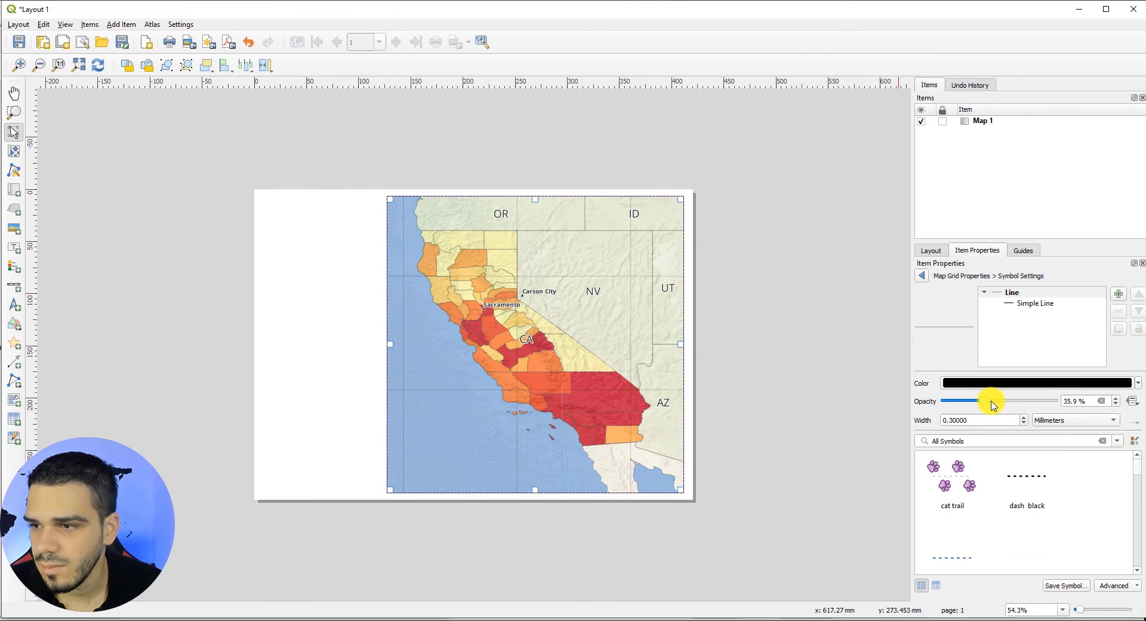
left_click(1031, 303)
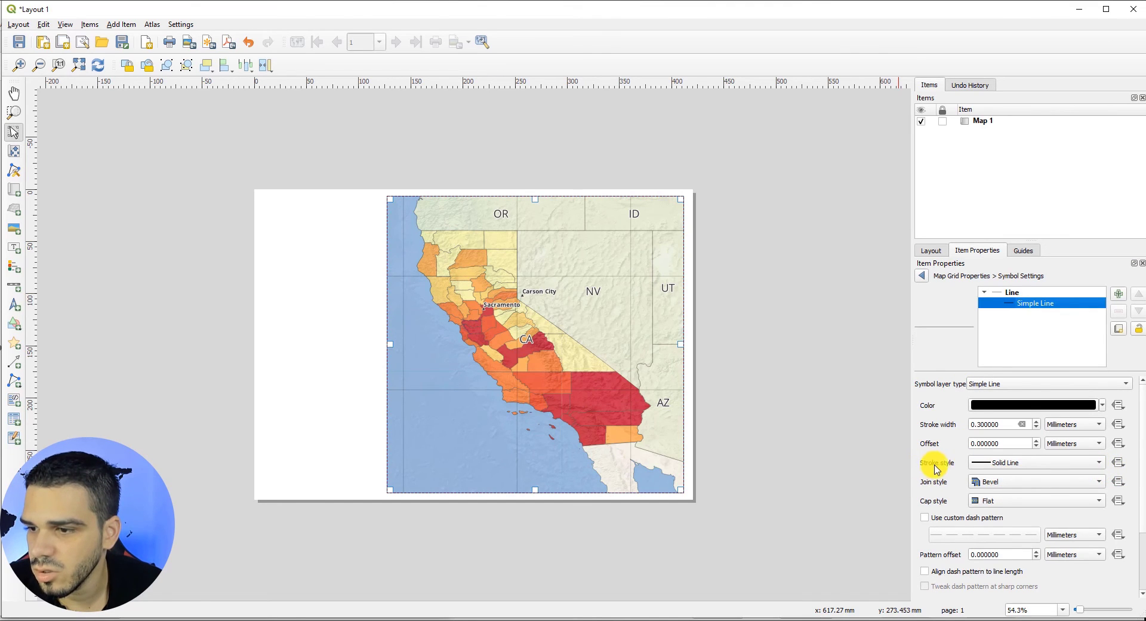
left_click(1095, 462)
left_click(1003, 487)
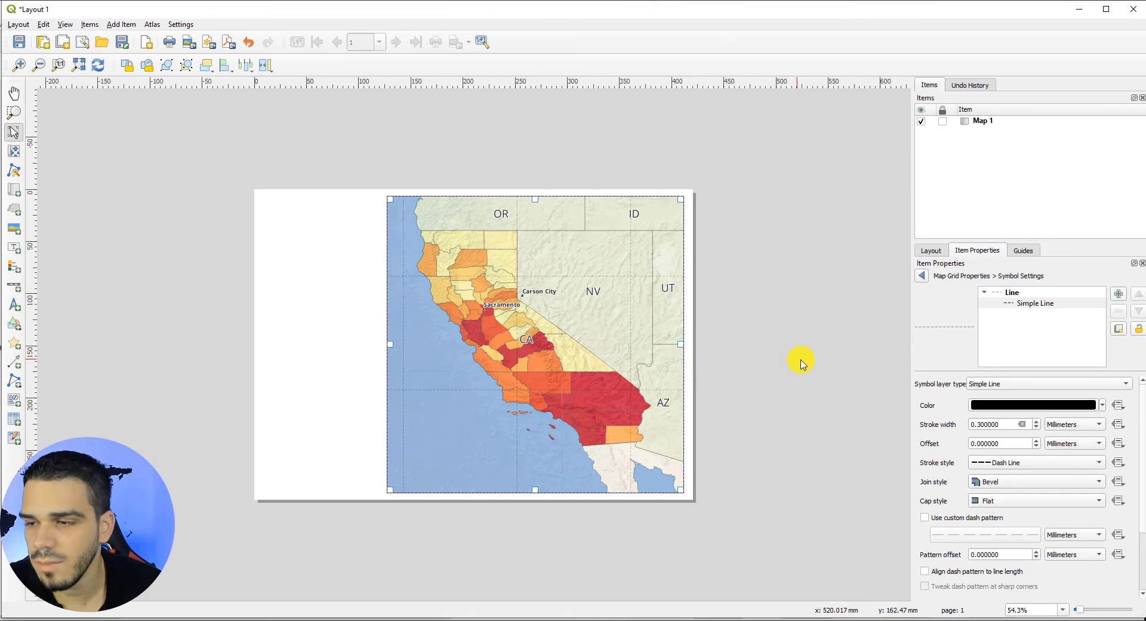
left_click(923, 277)
Set the grid's frame style to Zebra and try a frame size of 3 mm
scroll(958, 364, "down", 5)
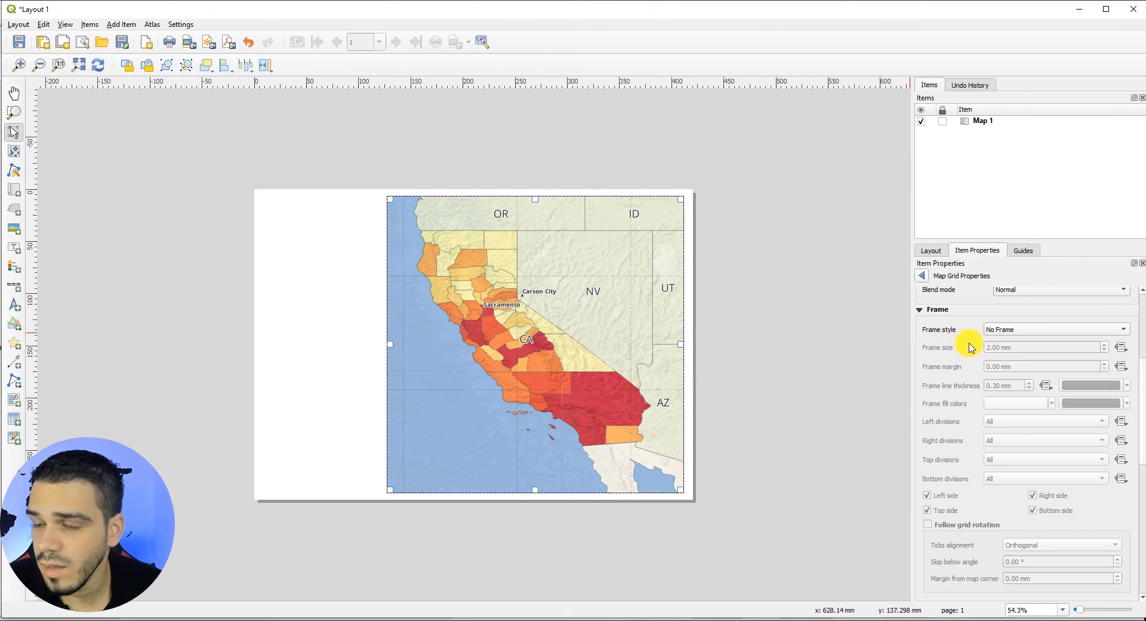
left_click(1004, 332)
left_click(997, 342)
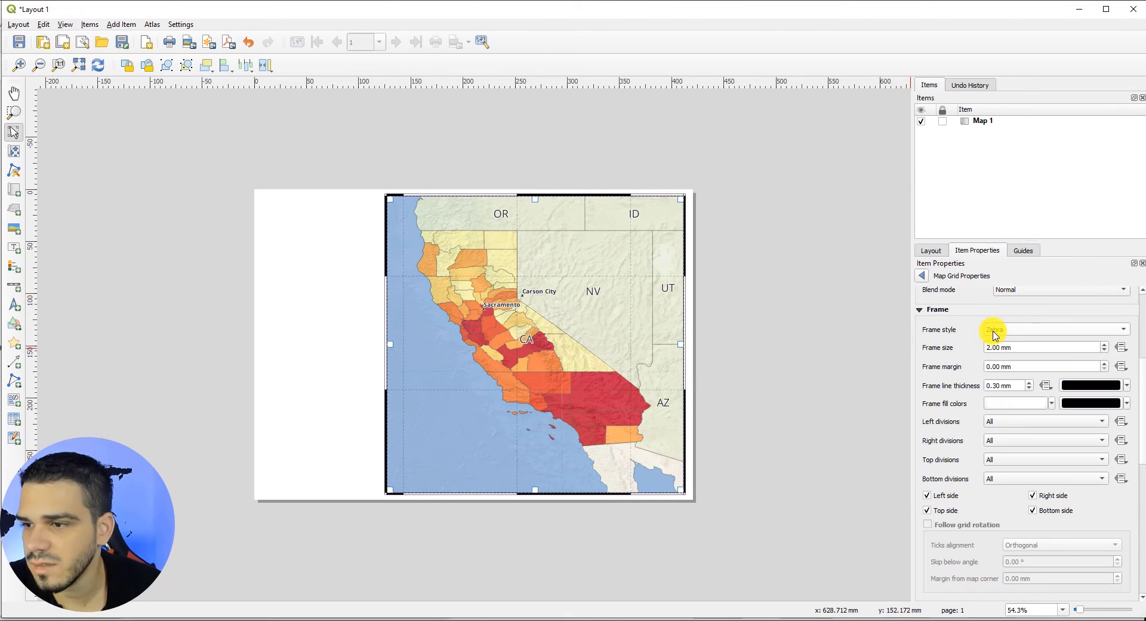
left_click(995, 331)
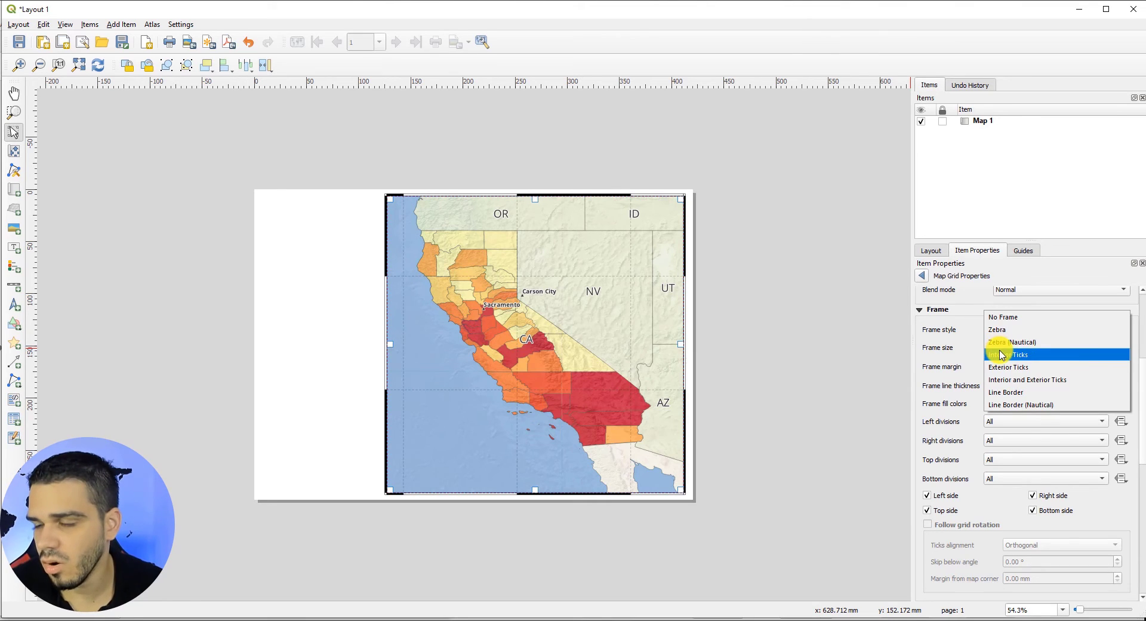
left_click(1011, 344)
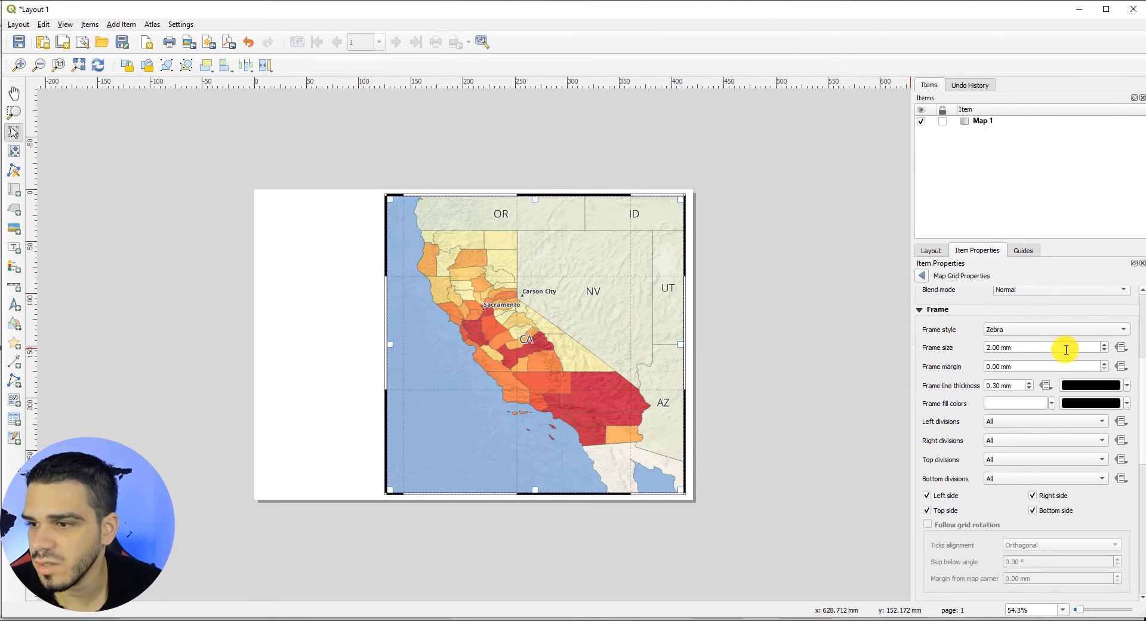
left_click(1106, 346)
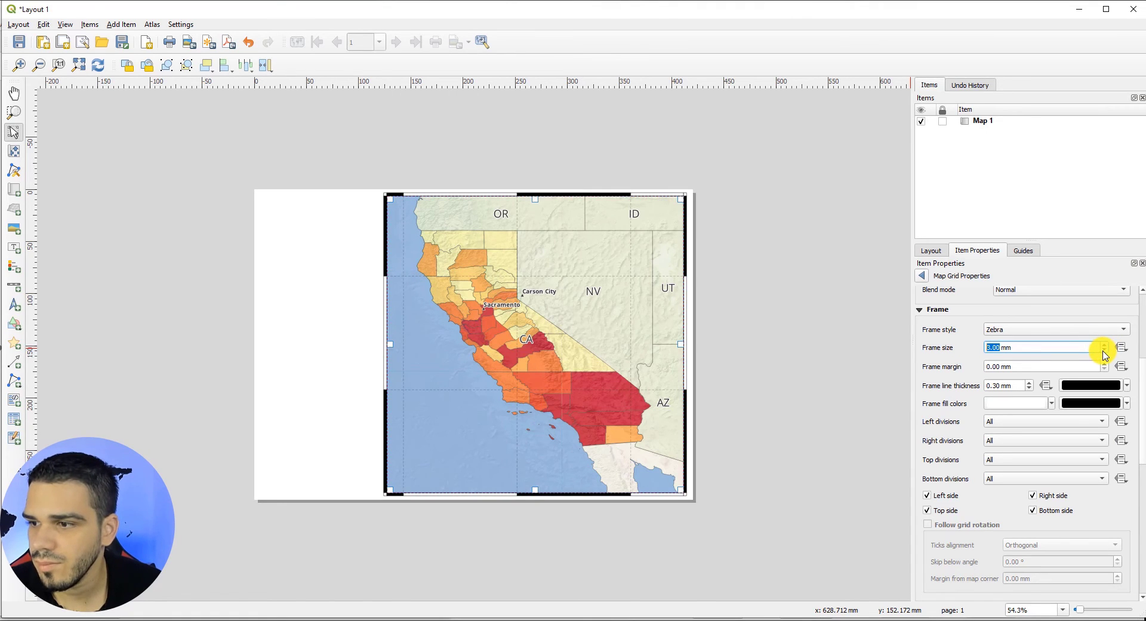
Enable the grid's coordinates in Decimal with Suffix format, and compare them with the reference Layout 1.pdf
scroll(952, 373, "down", 4)
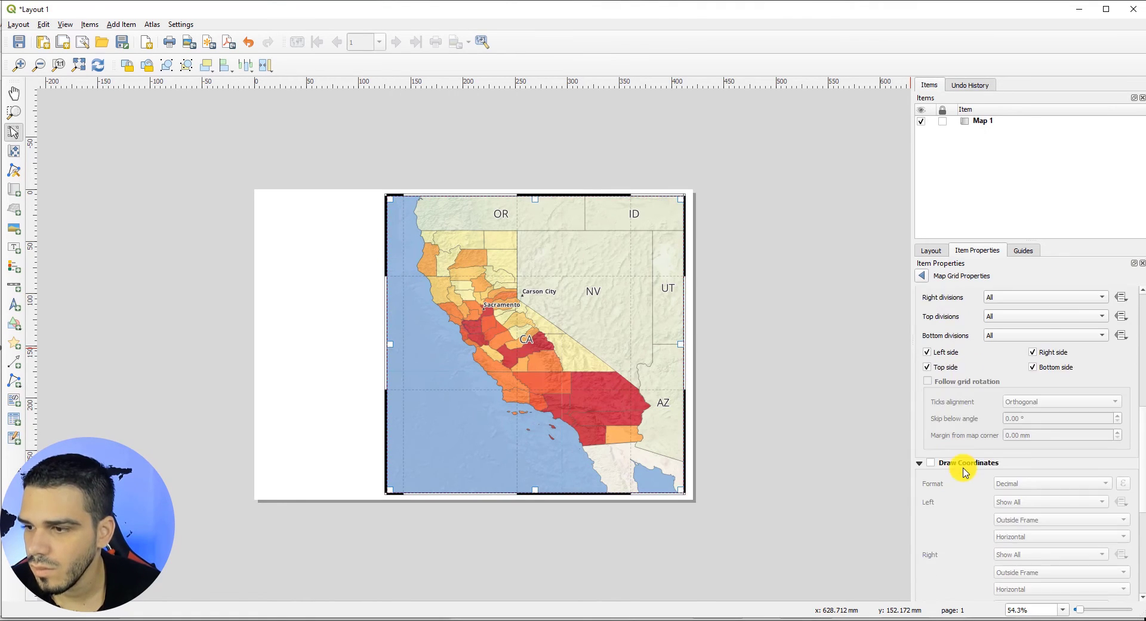
scroll(958, 469, "down", 4)
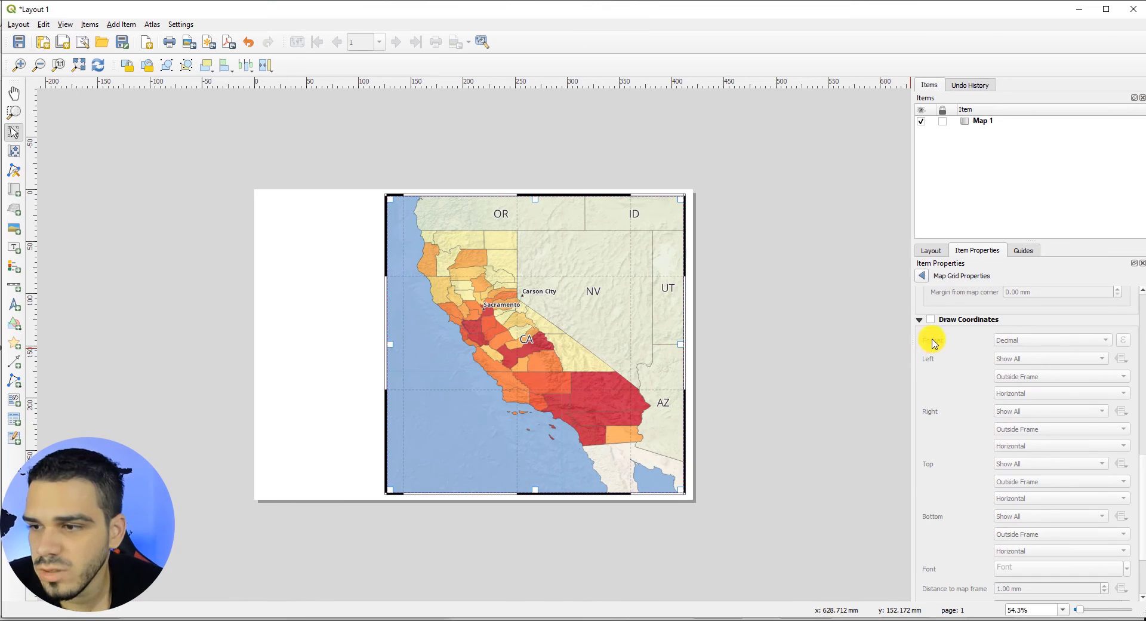
left_click(929, 321)
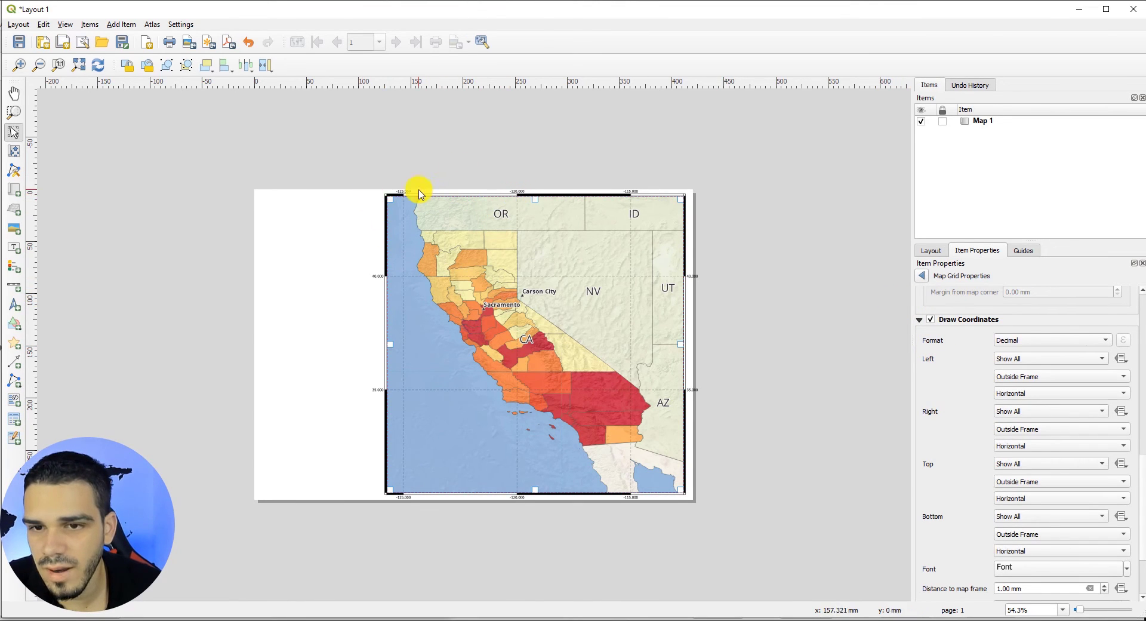
left_click(1009, 339)
left_click(1009, 351)
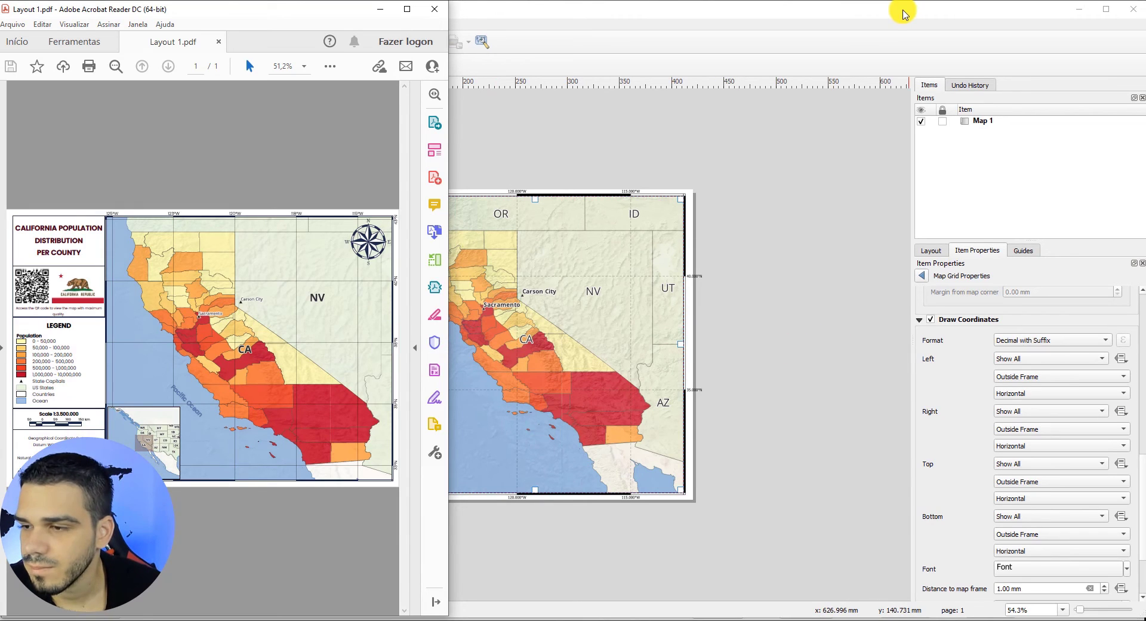
left_click(900, 10)
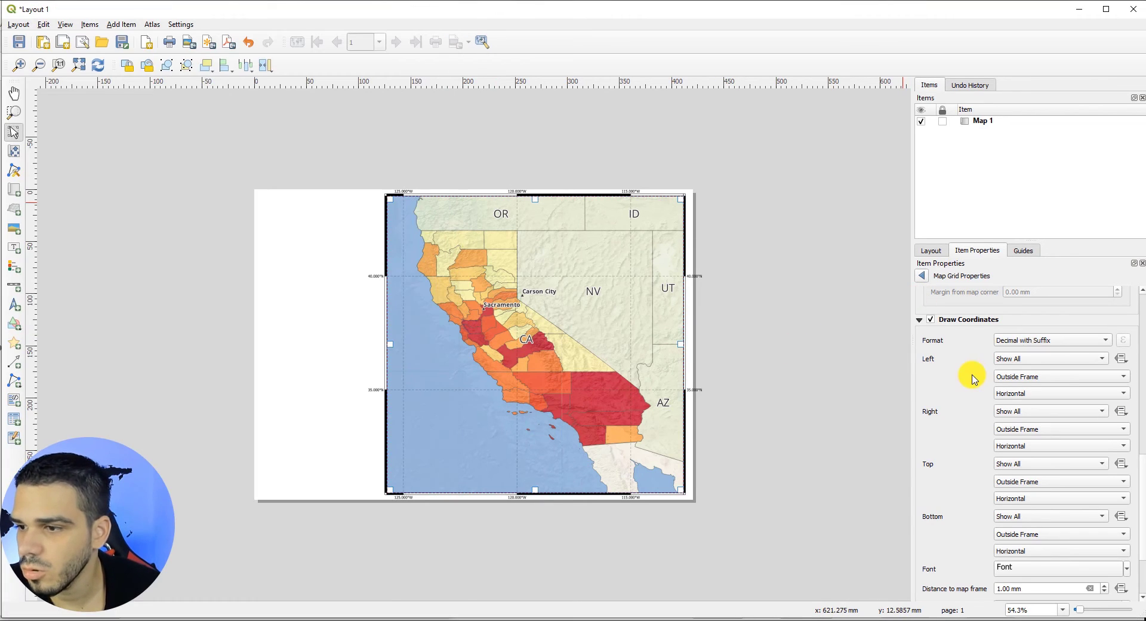
Disable the grid's left and bottom coordinates, and orient the right coordinates as Vertical Ascending
left_click(1012, 362)
left_click(1009, 397)
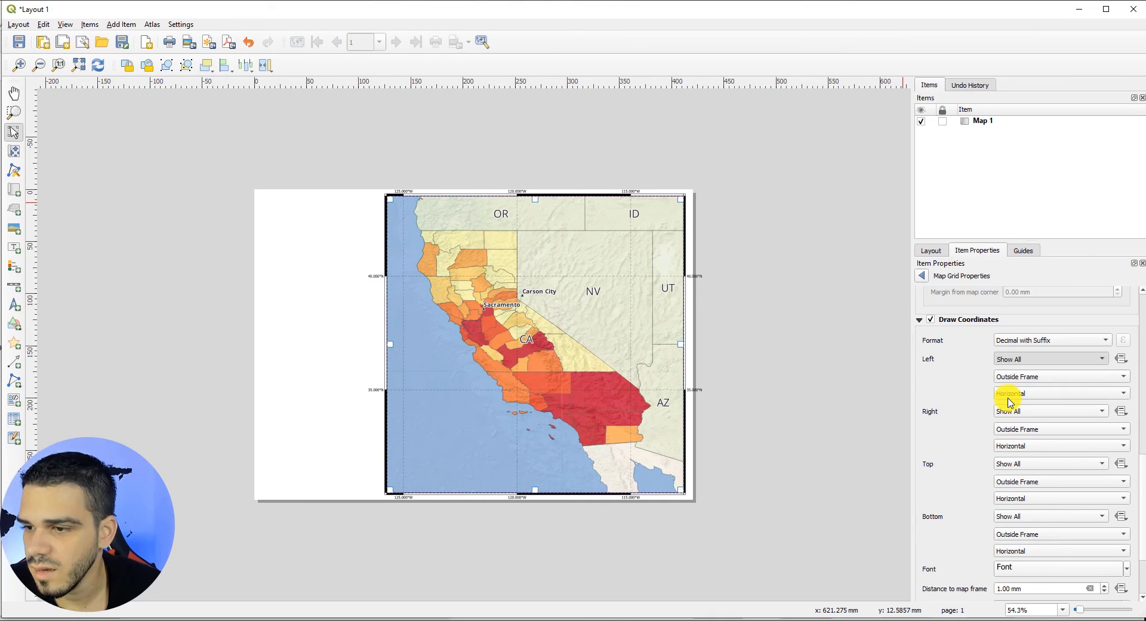
left_click(1009, 516)
left_click(1017, 556)
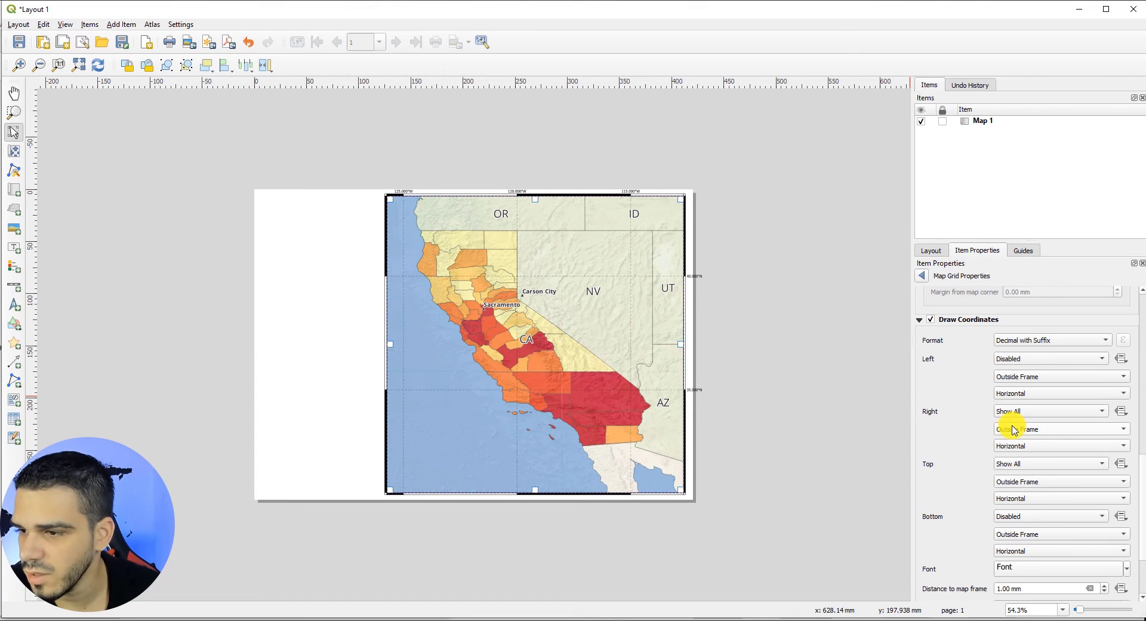
left_click(1018, 448)
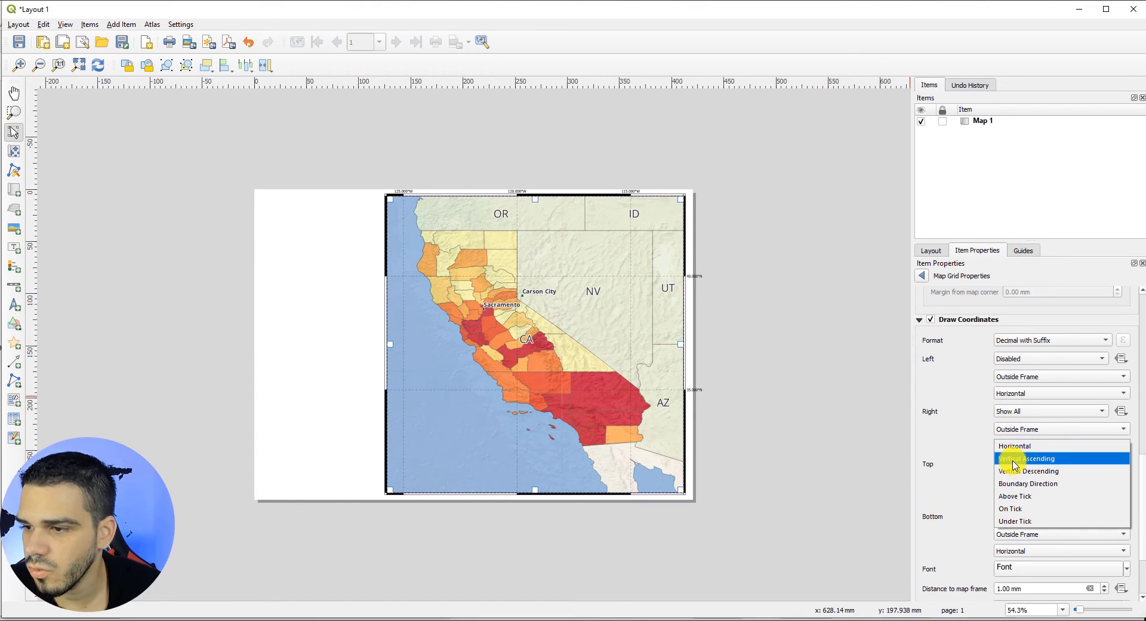
left_click(1015, 464)
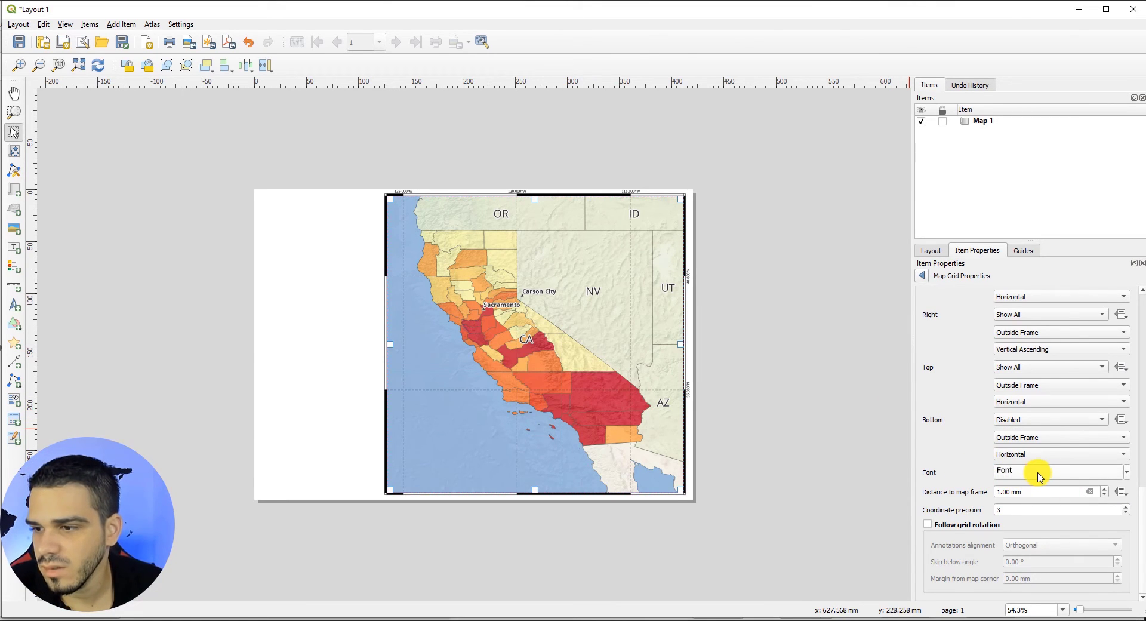
Set the grid coordinates' font size to 15 points
left_click(1039, 476)
left_click(1118, 388)
left_click(1118, 389)
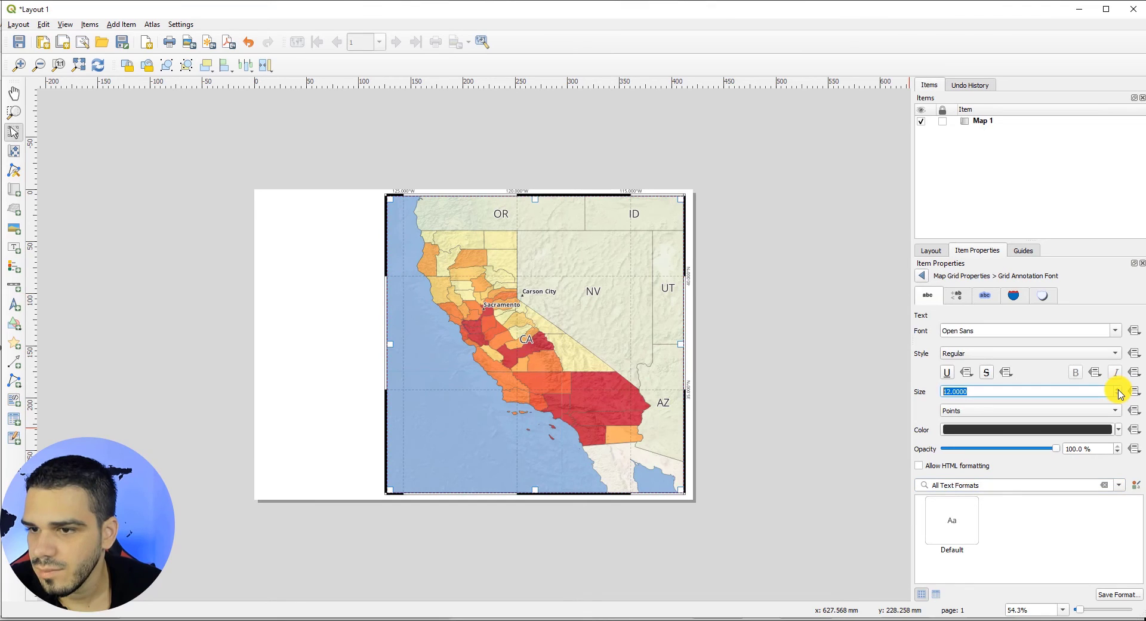
left_click(1118, 389)
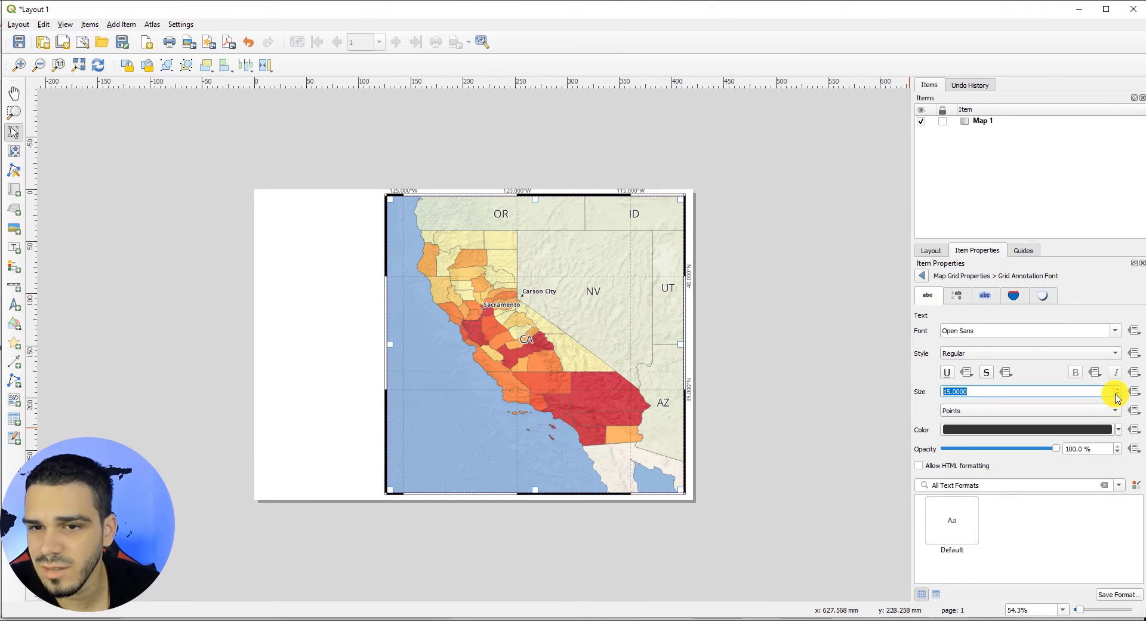
left_click(924, 278)
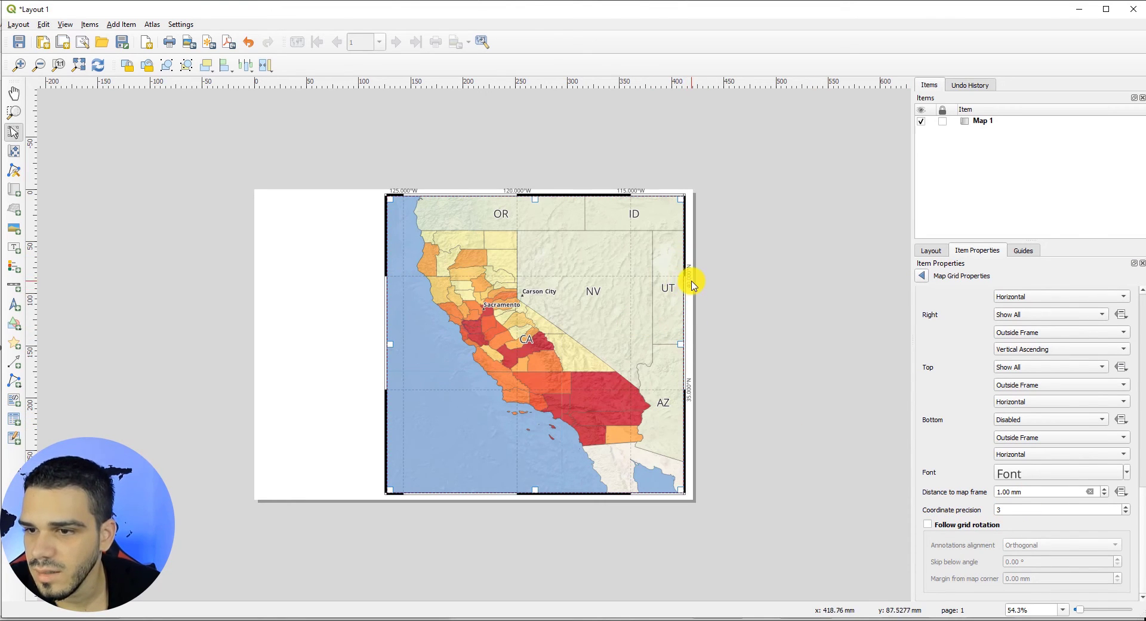
Set the grid's coordinate precision to 0, return to Map 1's item properties, and review the map's lower part
scroll(697, 282, "up", 1)
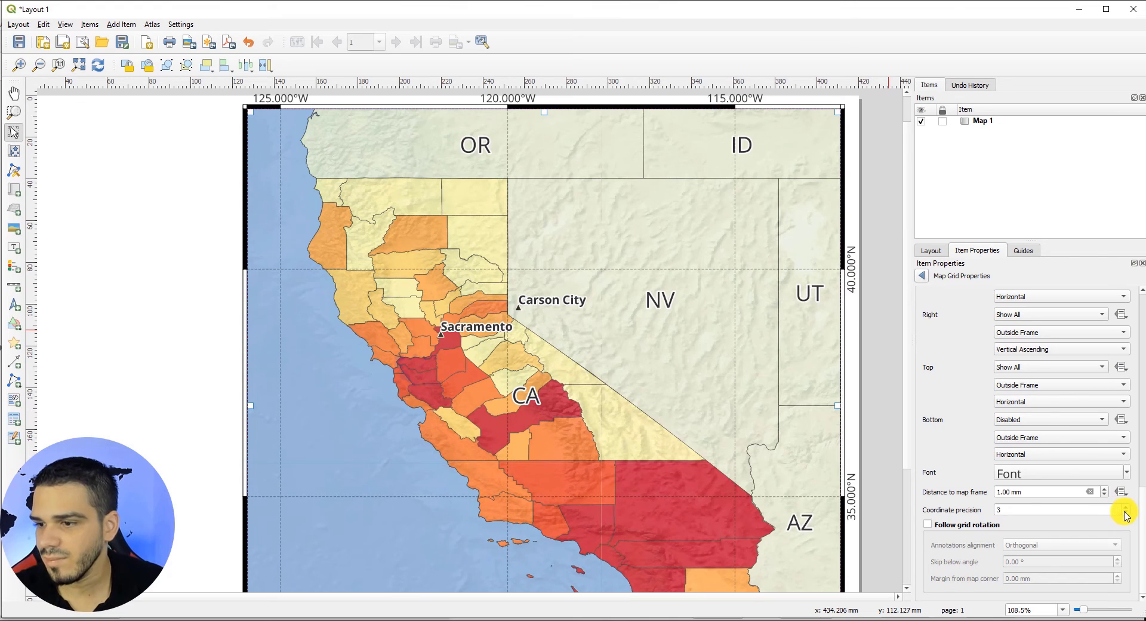
left_click(1125, 513)
left_click(1126, 513)
left_click(1125, 513)
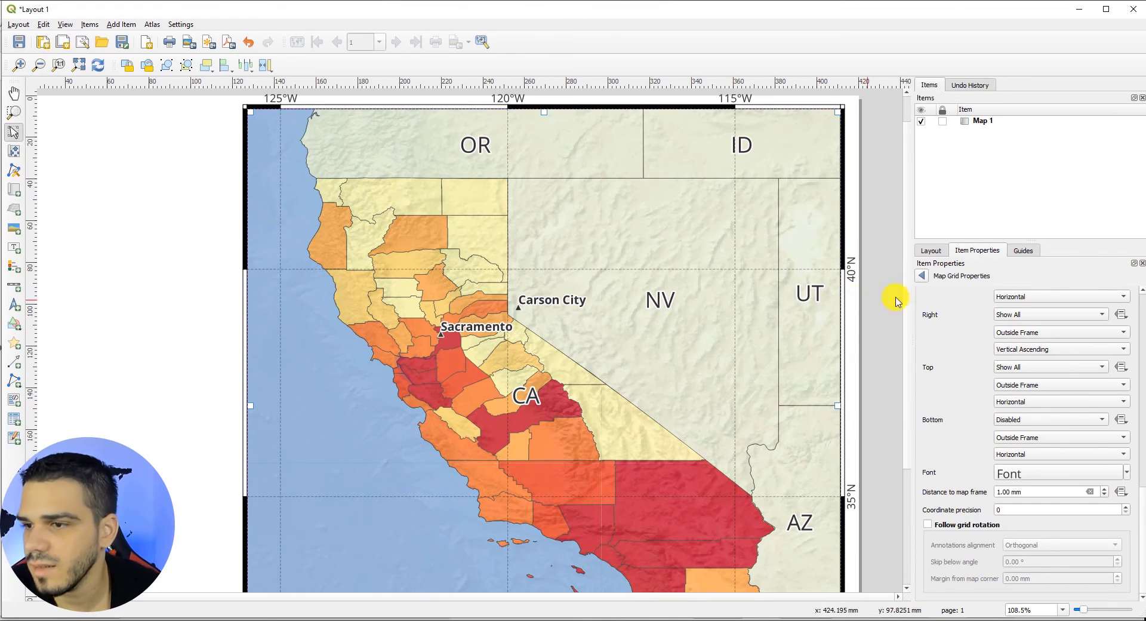
left_click(922, 275)
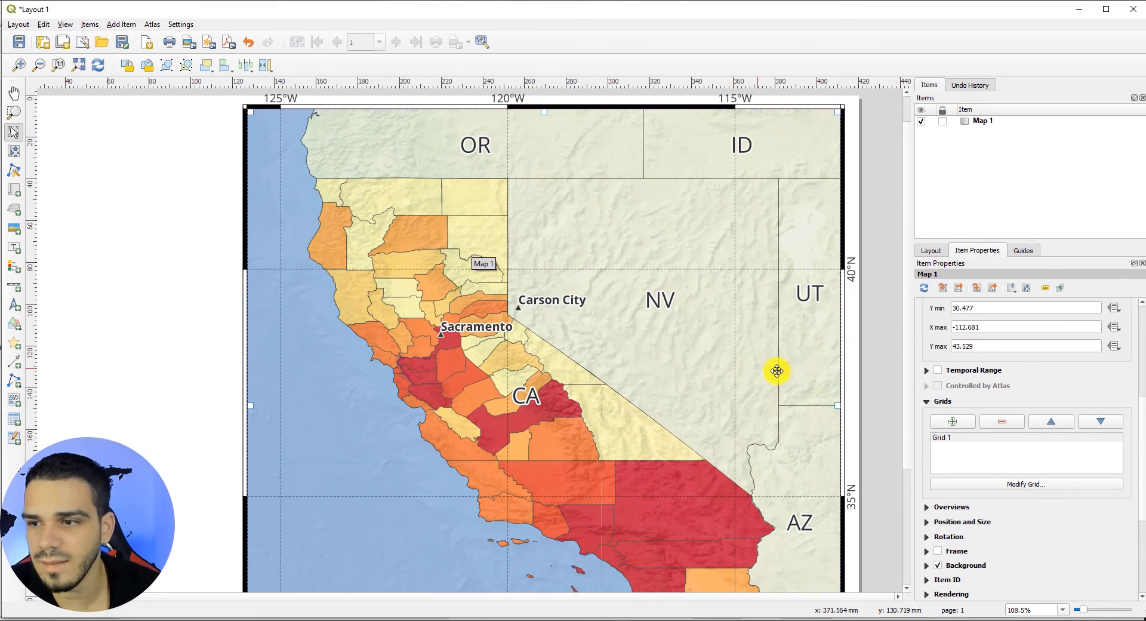
left_click_drag(907, 424, 914, 531)
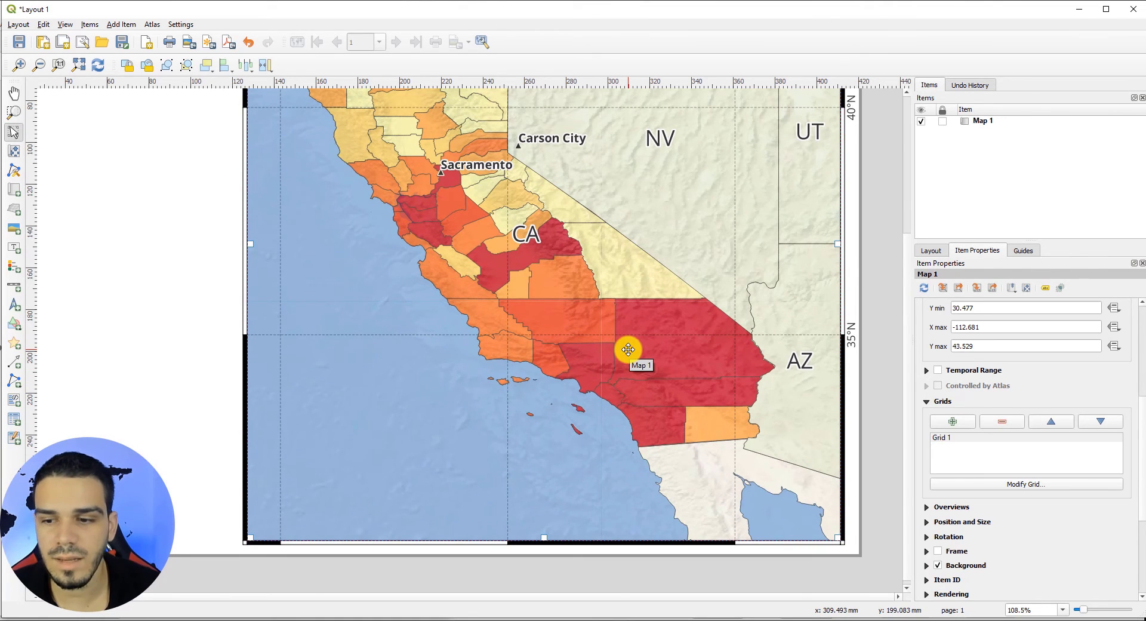
Nudge Map 1 slightly down on the page
key("Down")
key("Down")
key("Down")
left_click_drag(906, 474, 893, 352)
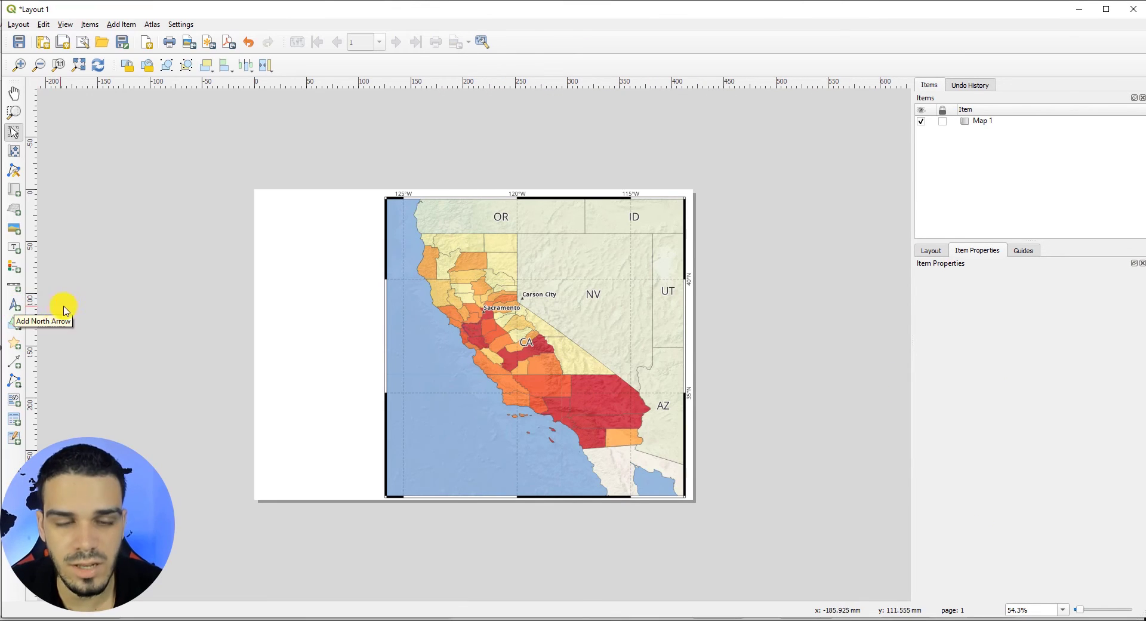
Add a north arrow, shrink it, and place it in the upper-right corner of the main map
left_click(13, 309)
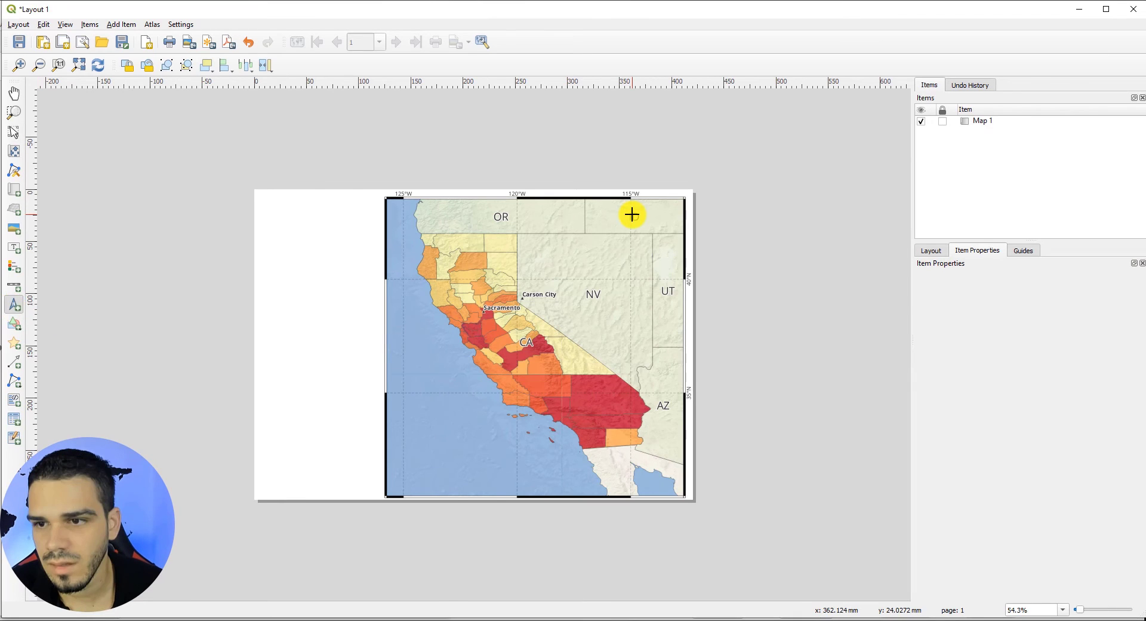
left_click(633, 213)
left_click(593, 389)
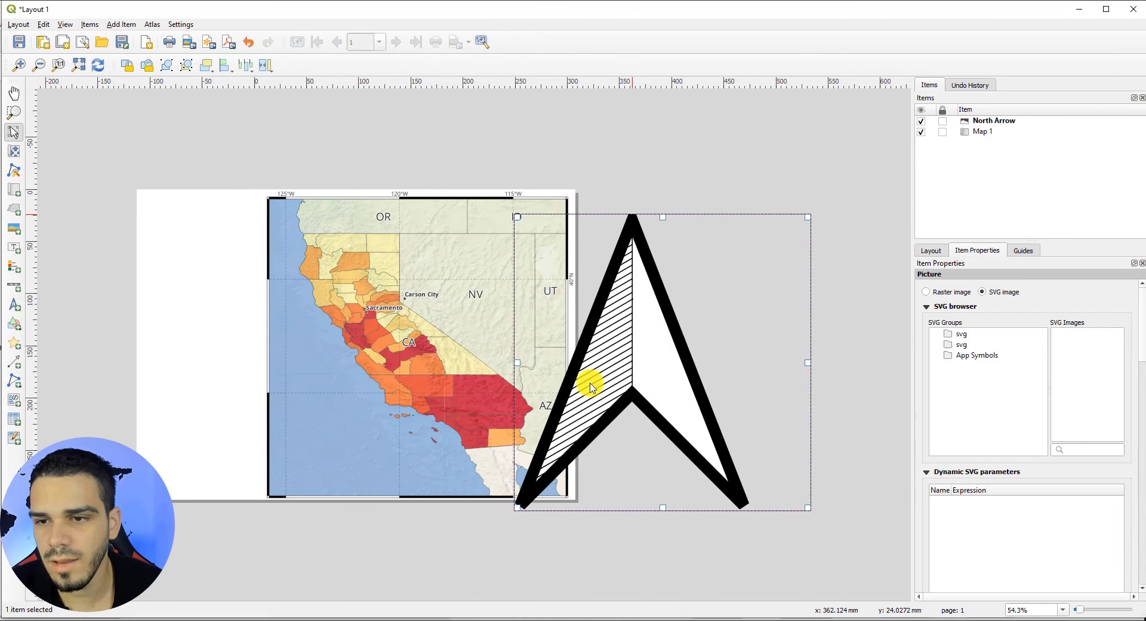
left_click_drag(808, 508, 592, 311)
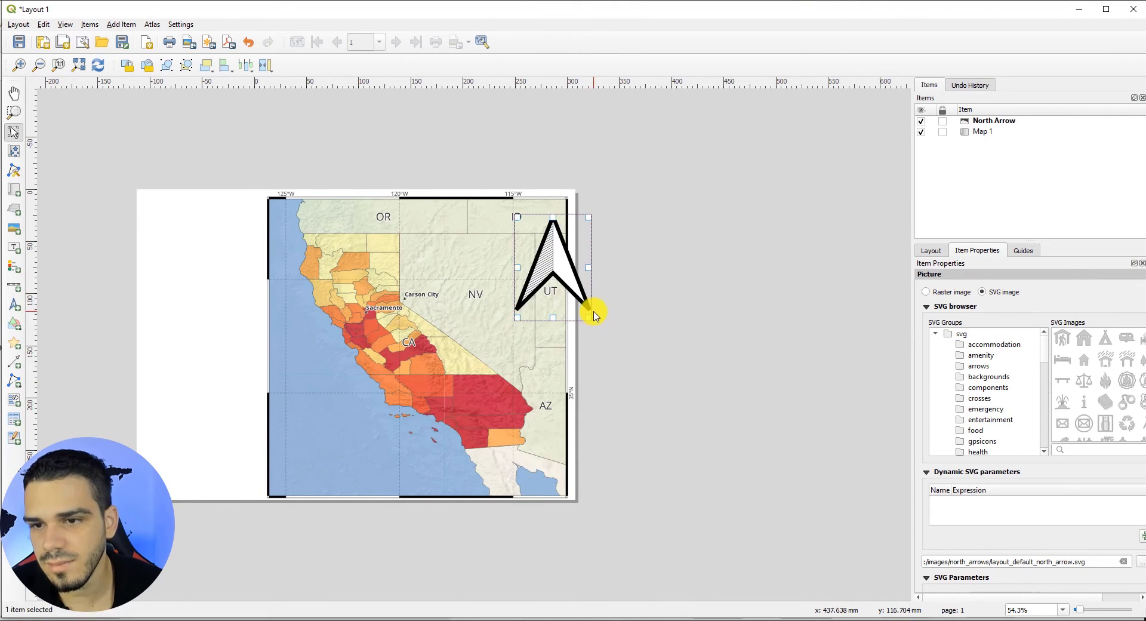
left_click_drag(562, 256, 538, 236)
Try several symbols from the arrows SVG group for the north arrow, including NorthArrow_06.svg, Arrow_02.svg and Arrow_01.svg
left_click_drag(914, 361, 808, 360)
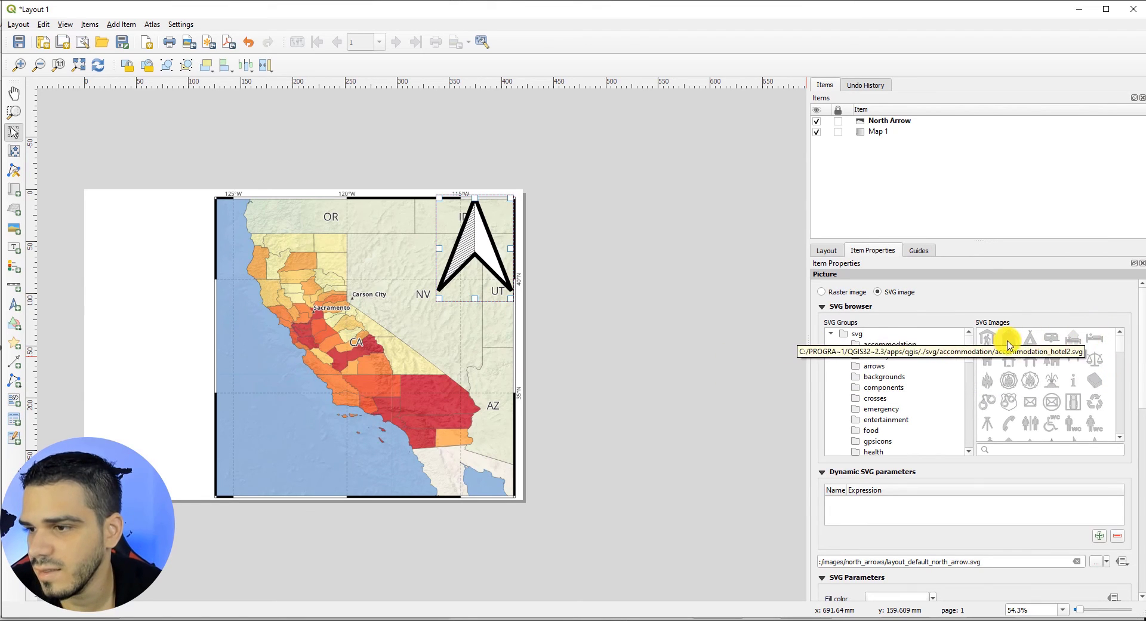
left_click(880, 364)
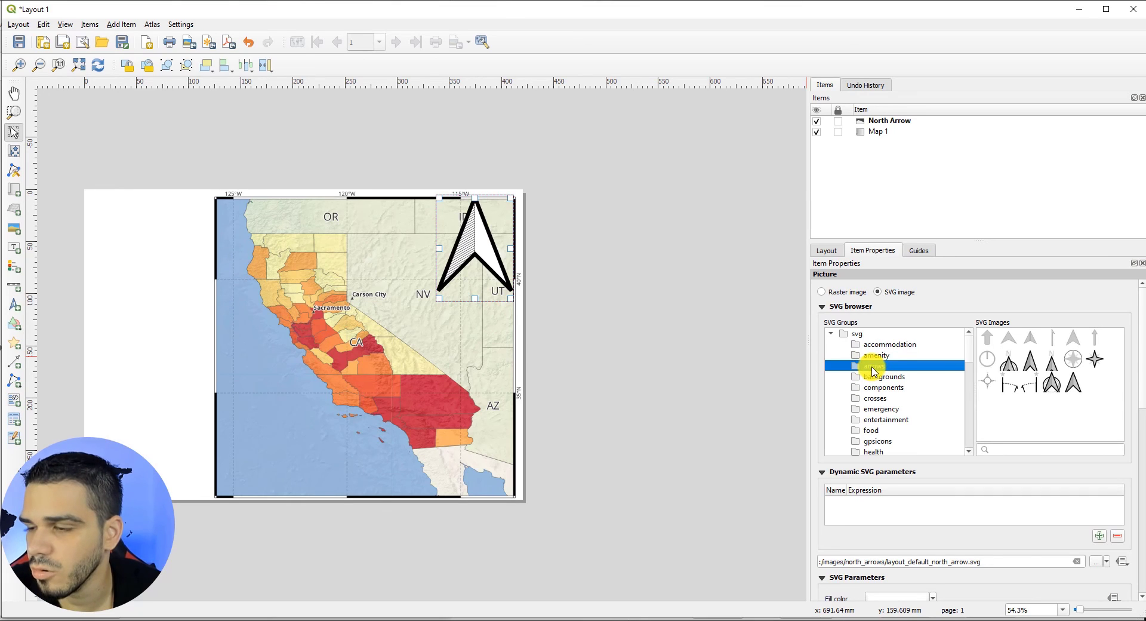
left_click(1052, 361)
left_click(1073, 359)
left_click(1095, 359)
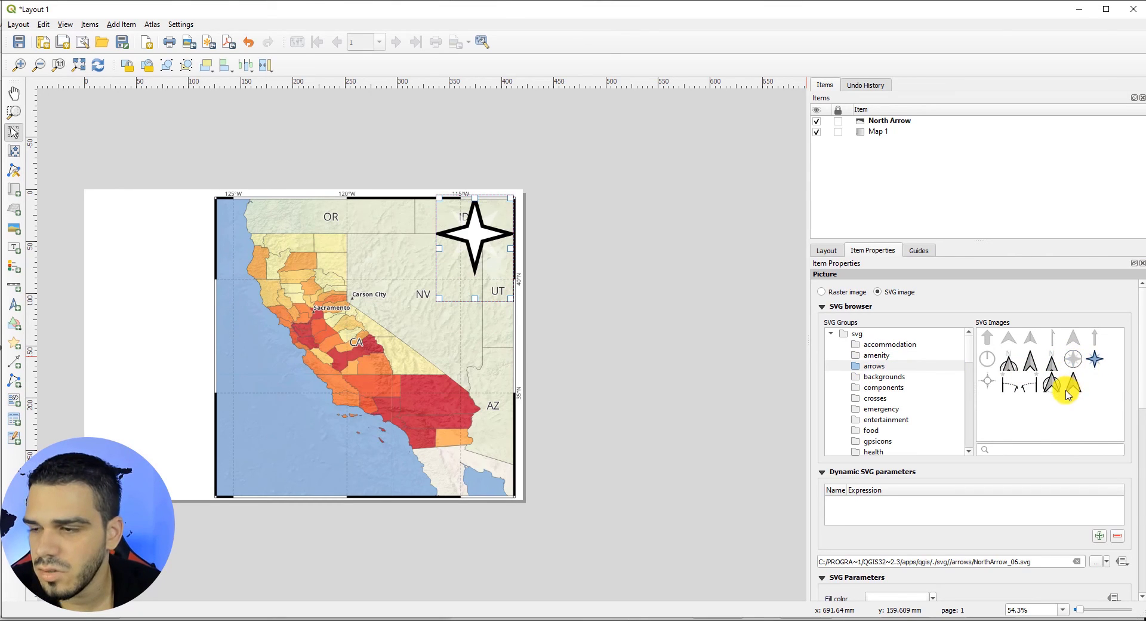
left_click(1068, 391)
left_click(1027, 384)
left_click(1009, 361)
left_click(1009, 337)
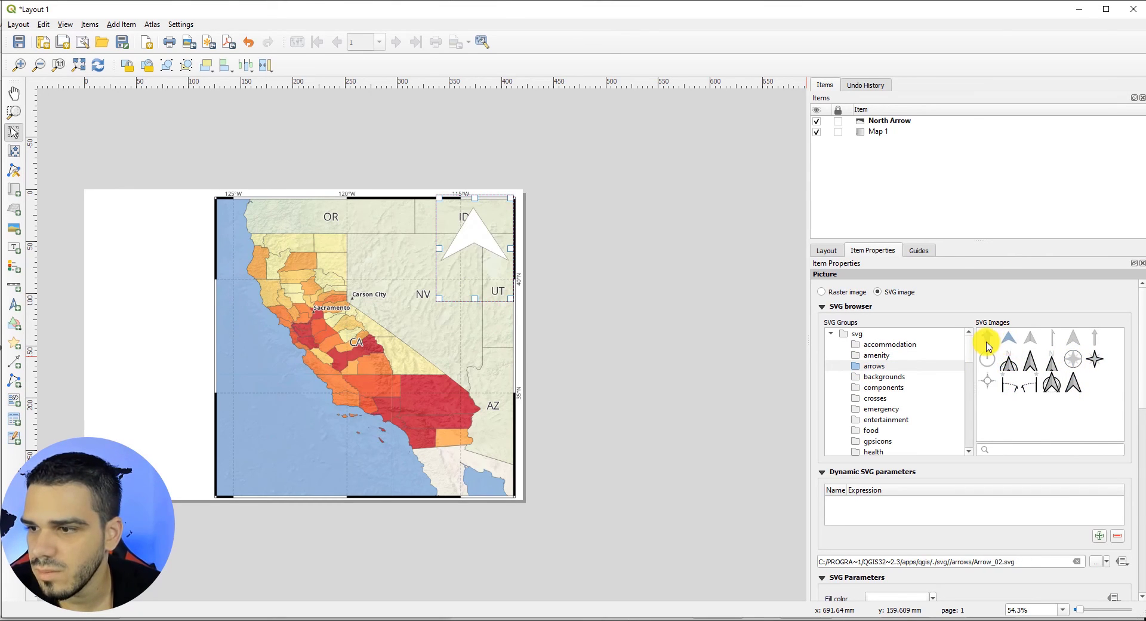
left_click(988, 341)
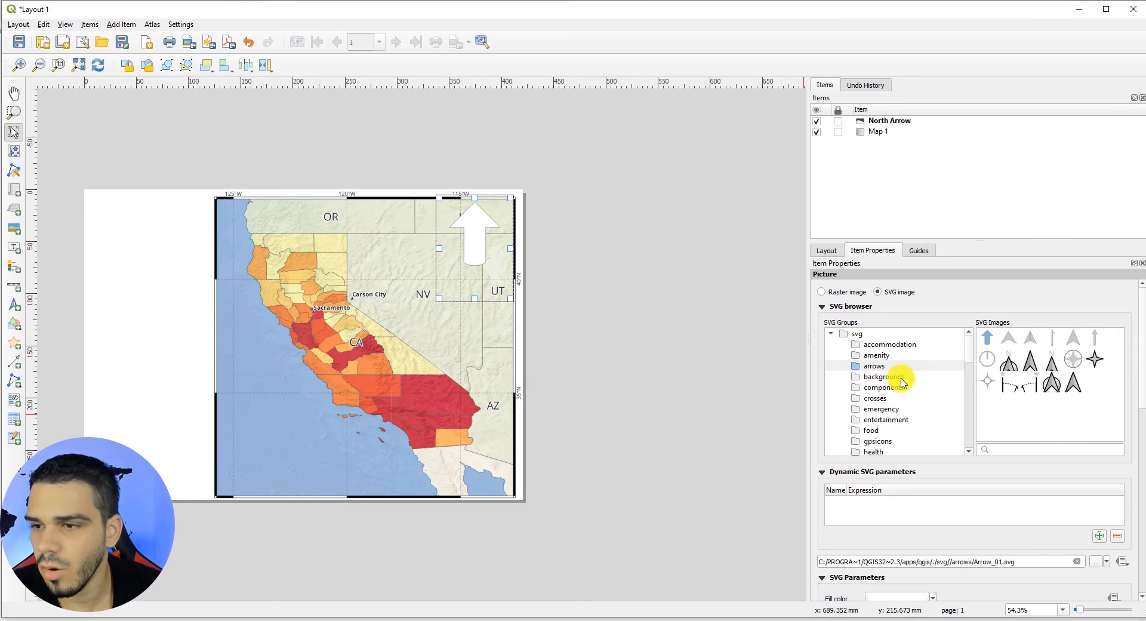
Use the raster image OP2.png as the north arrow and shrink it to fit the main map's upper-right corner
left_click(822, 292)
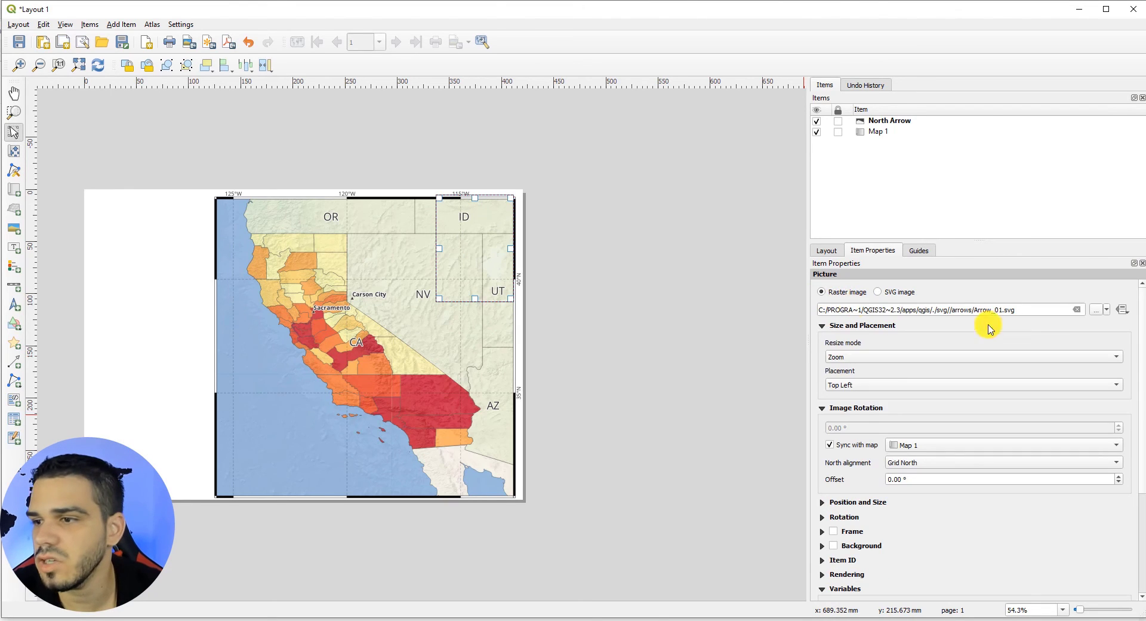
left_click(1094, 310)
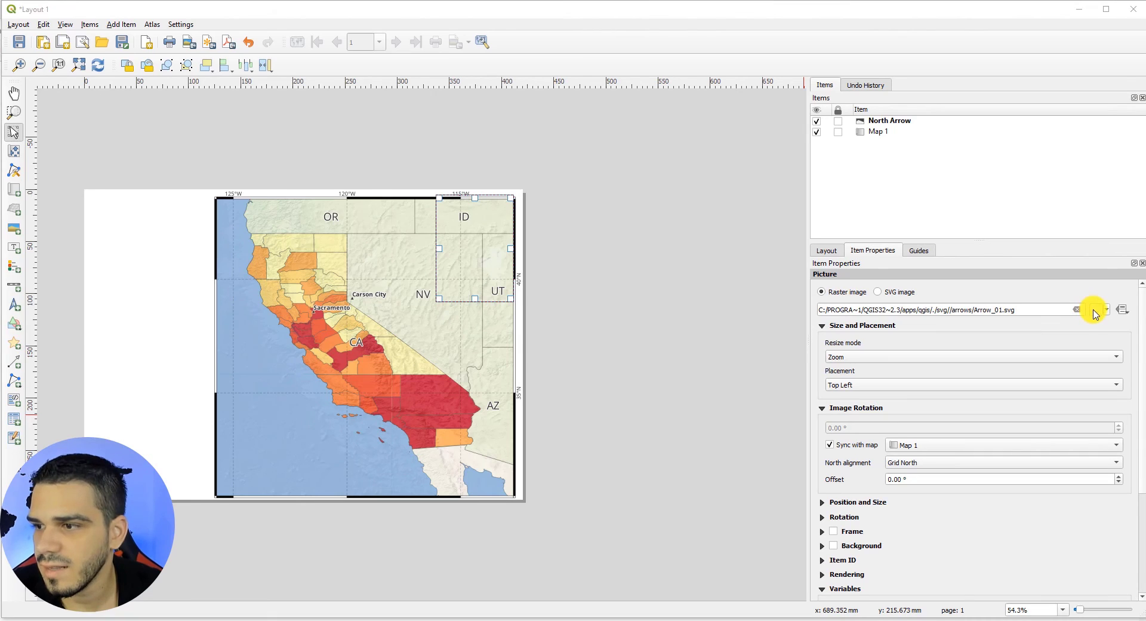
left_click(199, 198)
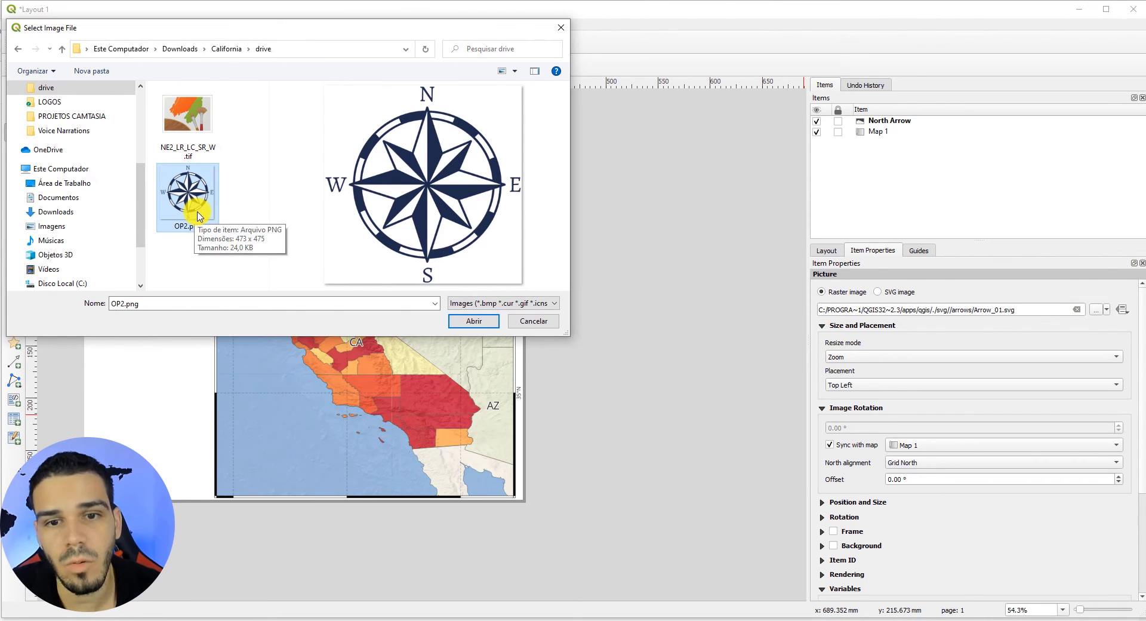
left_click(474, 321)
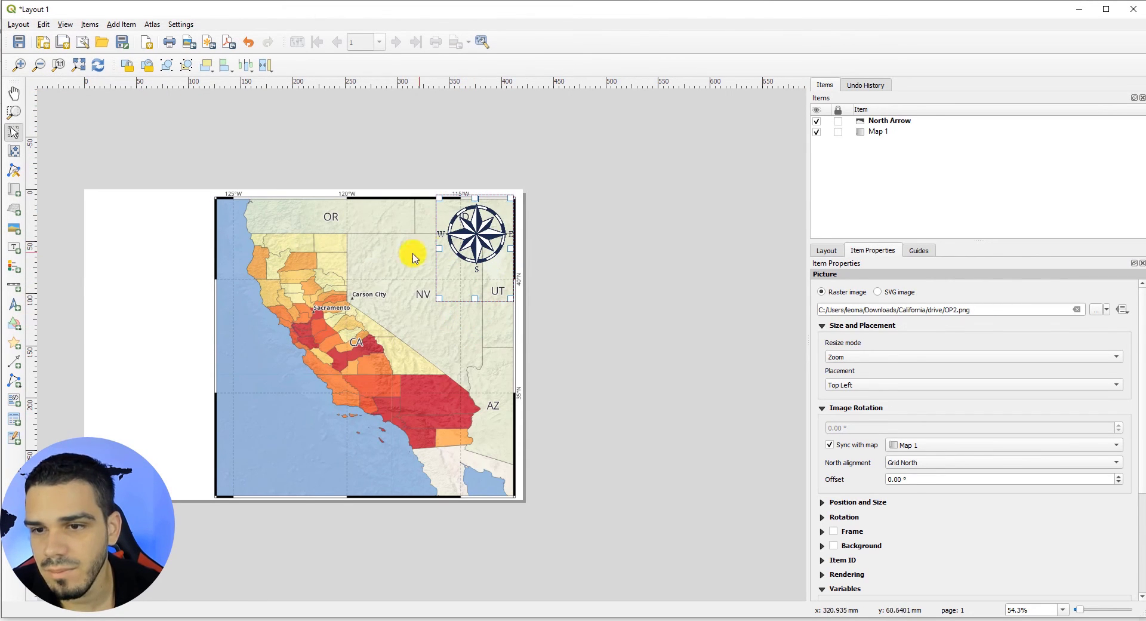
left_click_drag(438, 299, 449, 288)
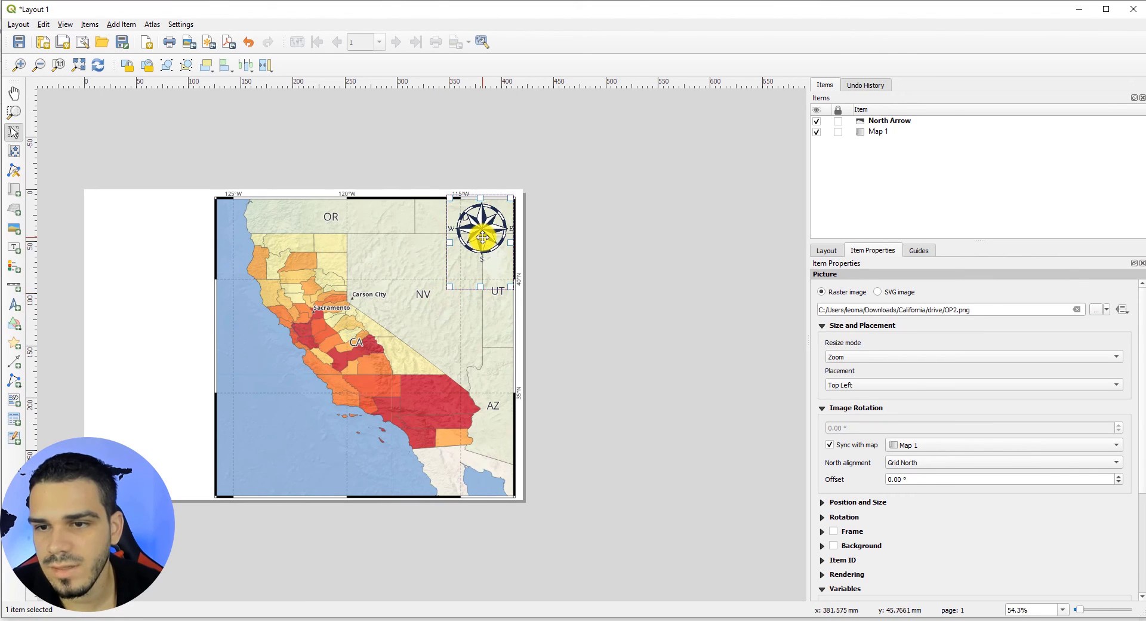
left_click(599, 281)
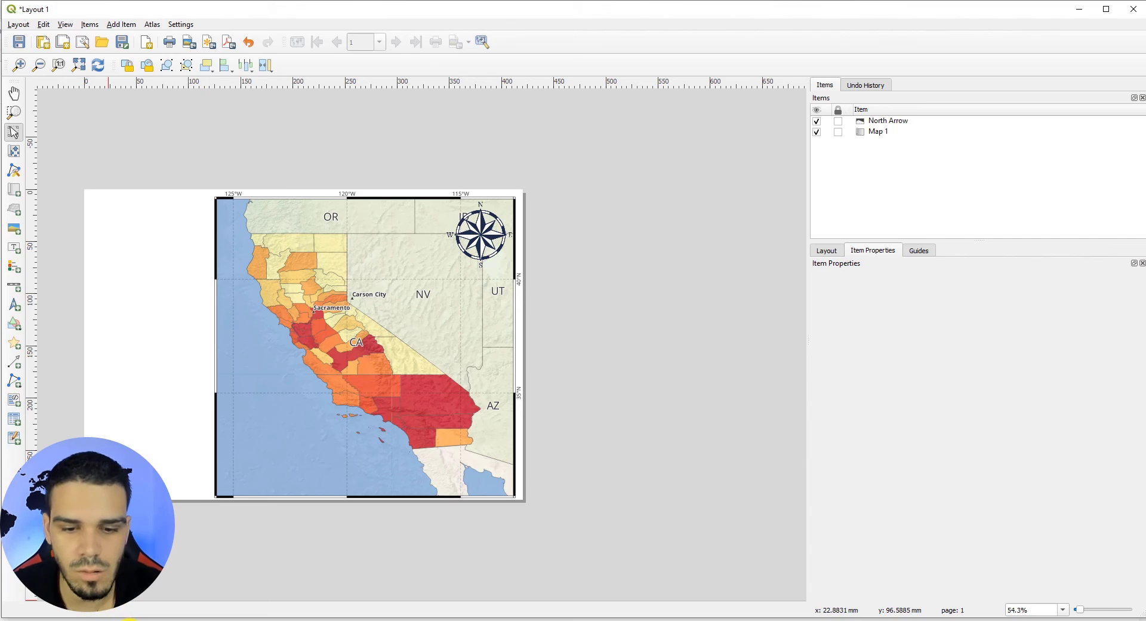
Check the inset in the reference PDF, add a second map in the main map's lower-left corner, and nudge it down
left_click(129, 620)
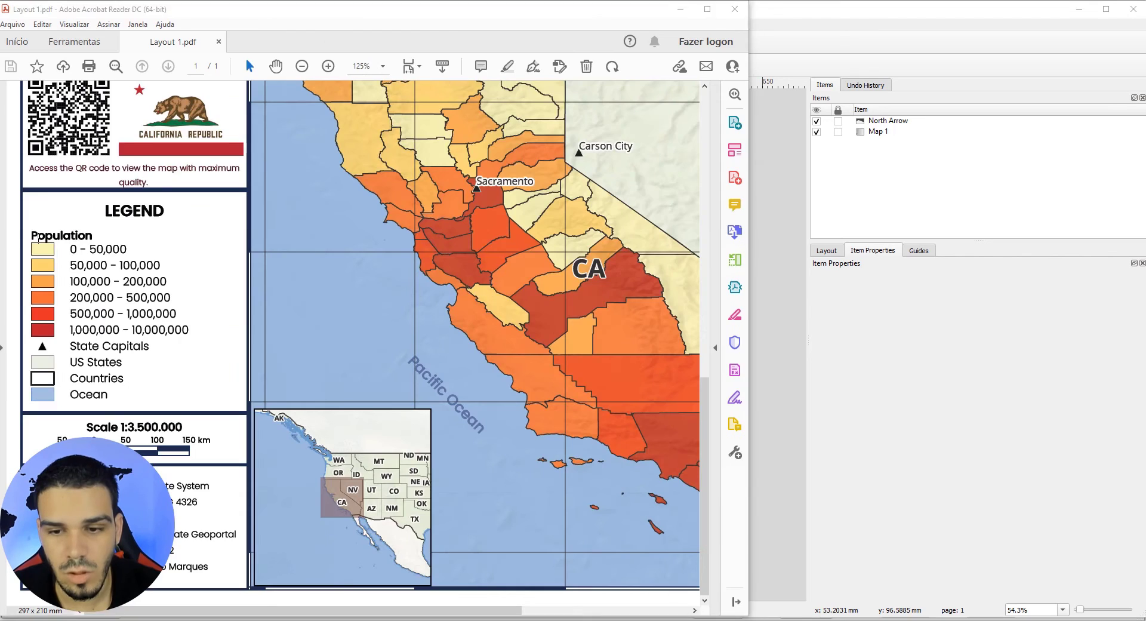
left_click(129, 620)
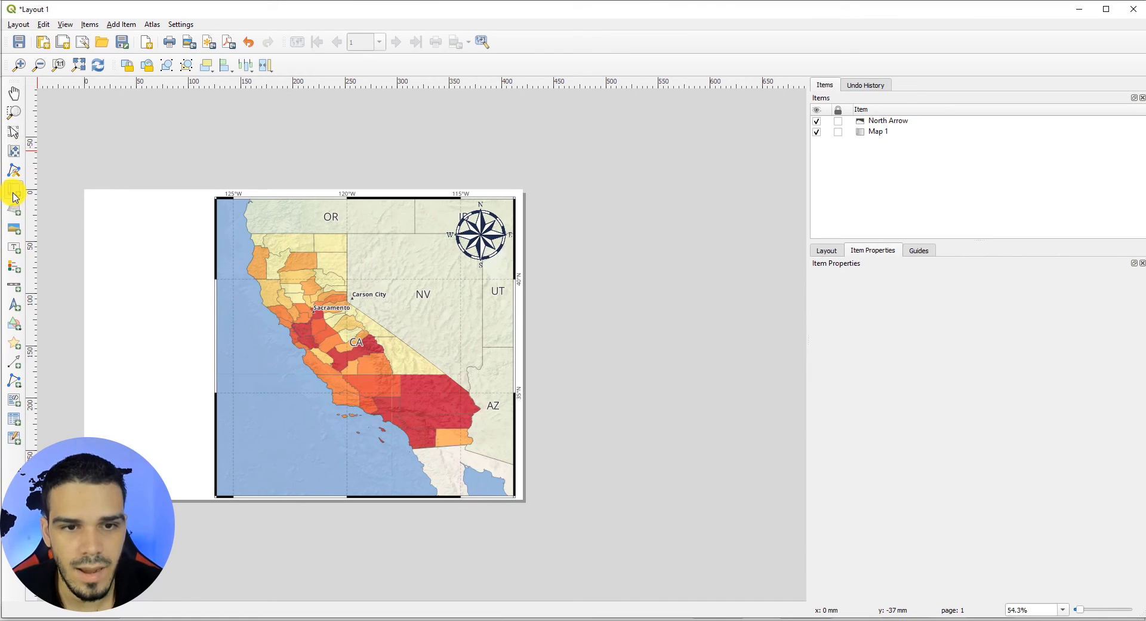
left_click_drag(222, 405, 305, 477)
left_click(391, 531)
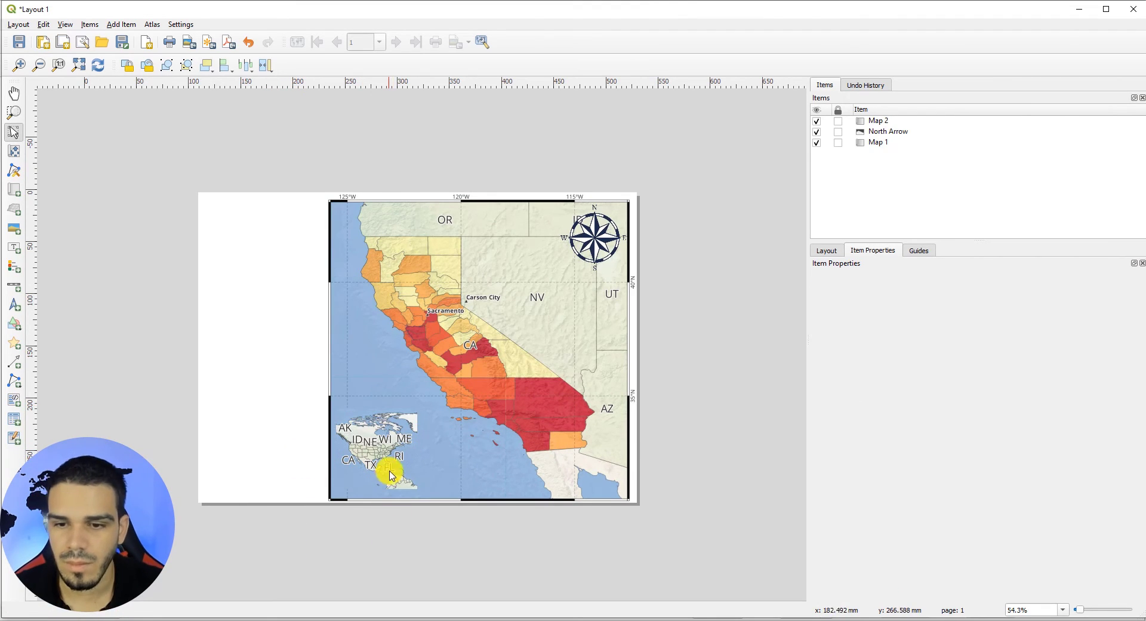
left_click(388, 463)
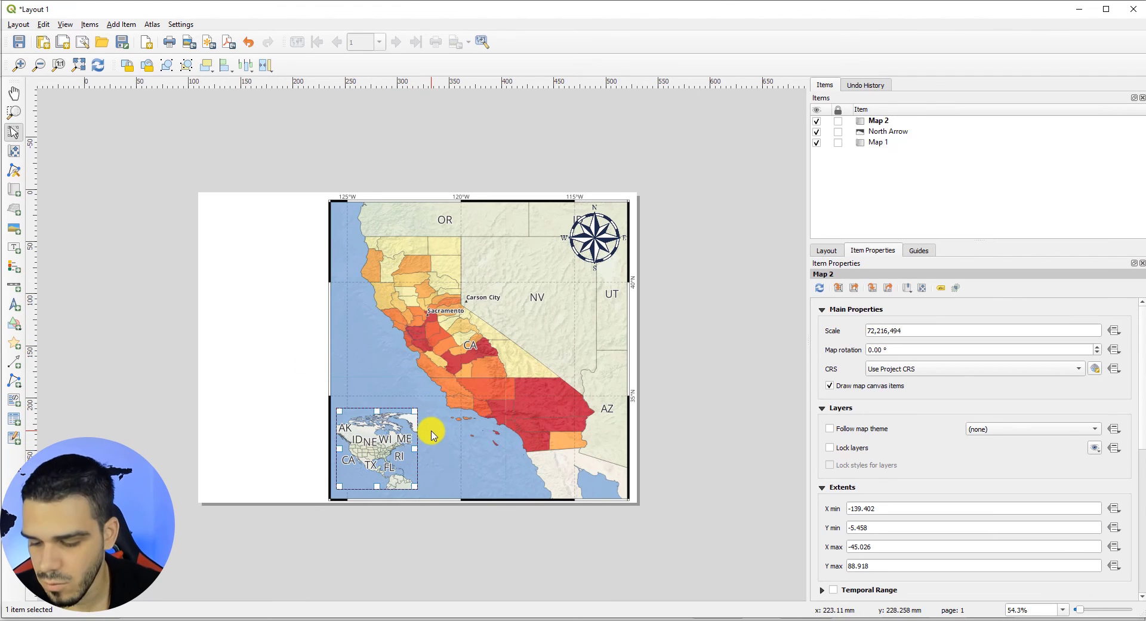
key("Down")
key("Down")
key("Down")
key("Down")
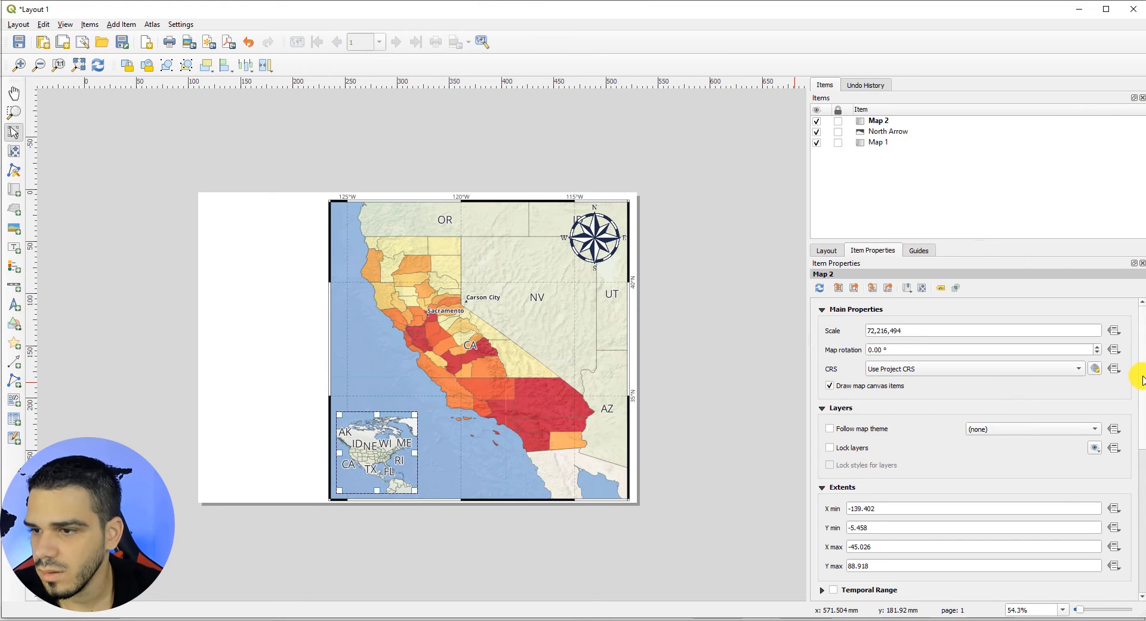
Enable the inset map's frame with a thickness of 0.40 mm
left_click_drag(1141, 366, 1142, 401)
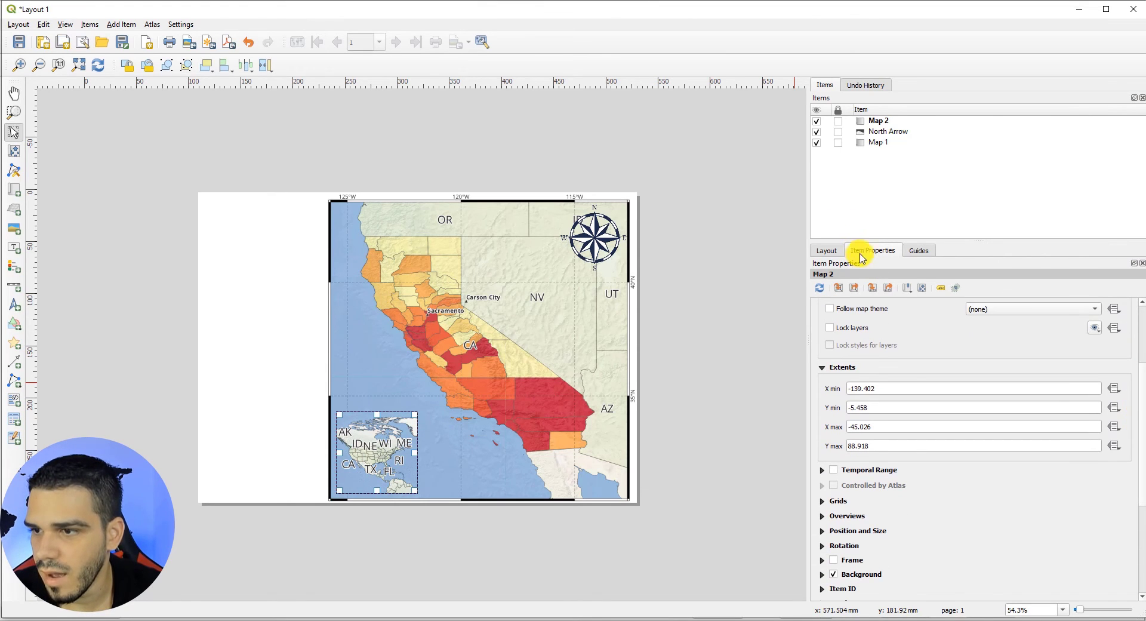
left_click_drag(1140, 402, 1139, 460)
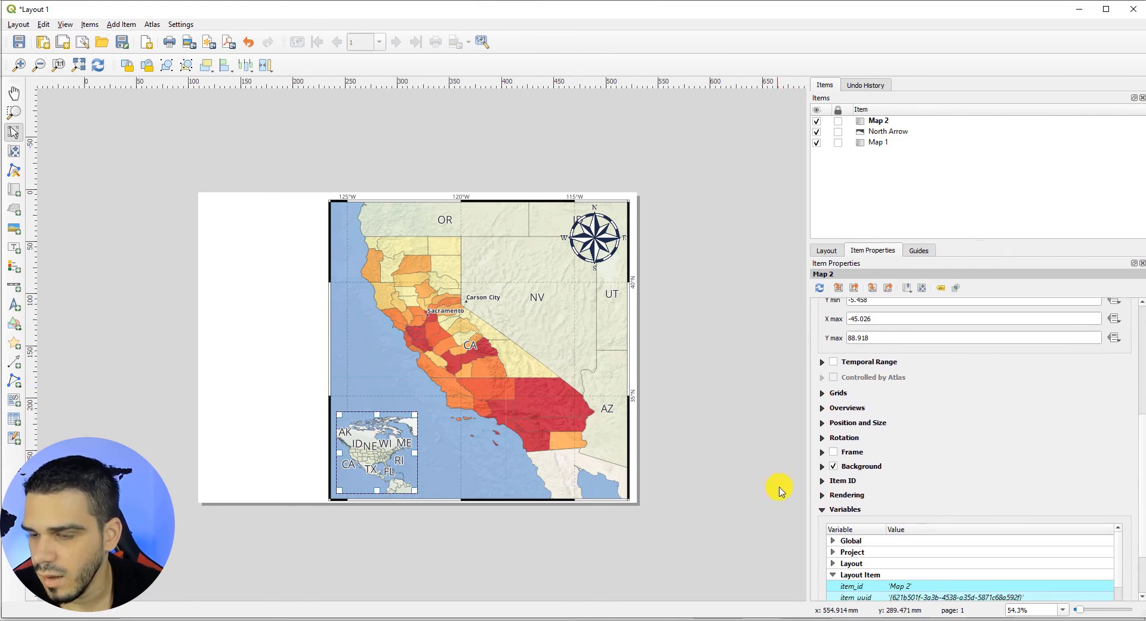
left_click(834, 453)
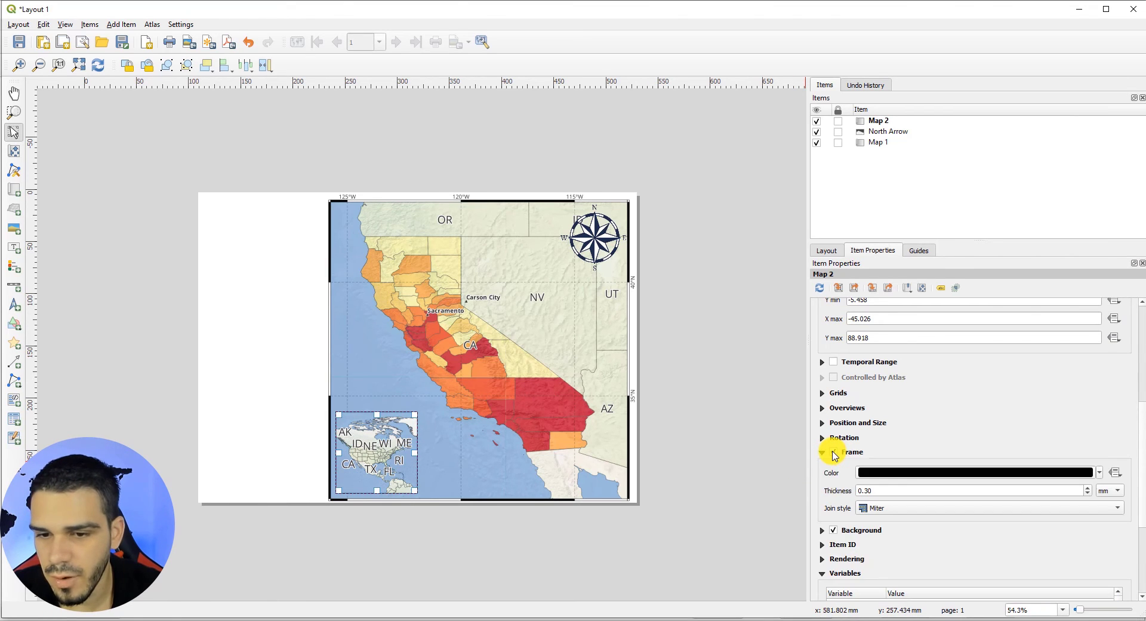
left_click(1087, 487)
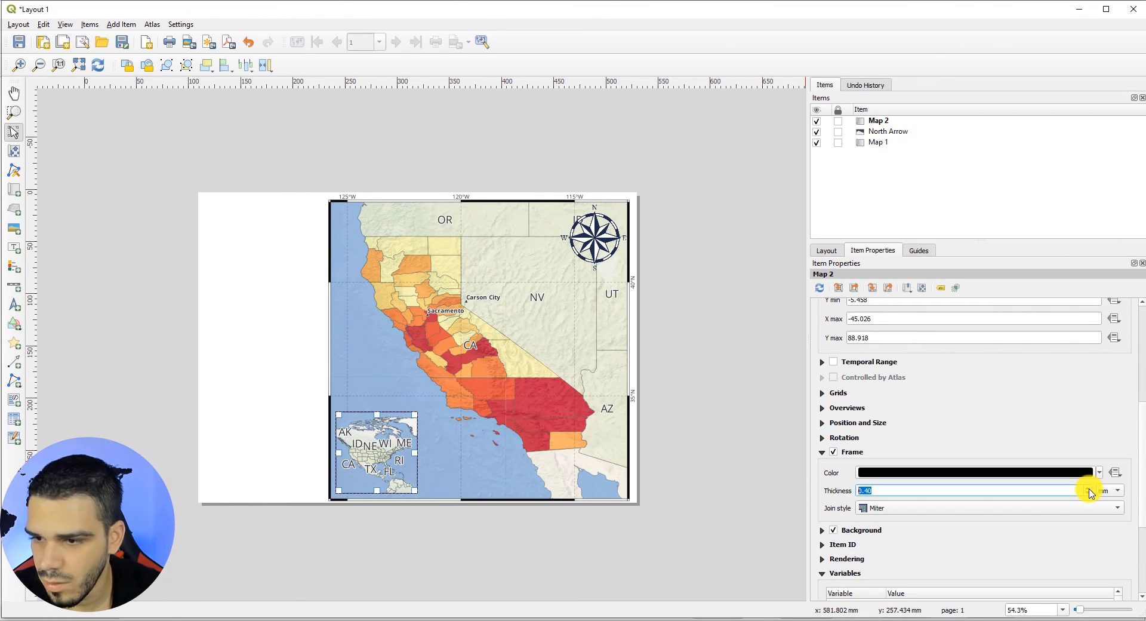
left_click(564, 566)
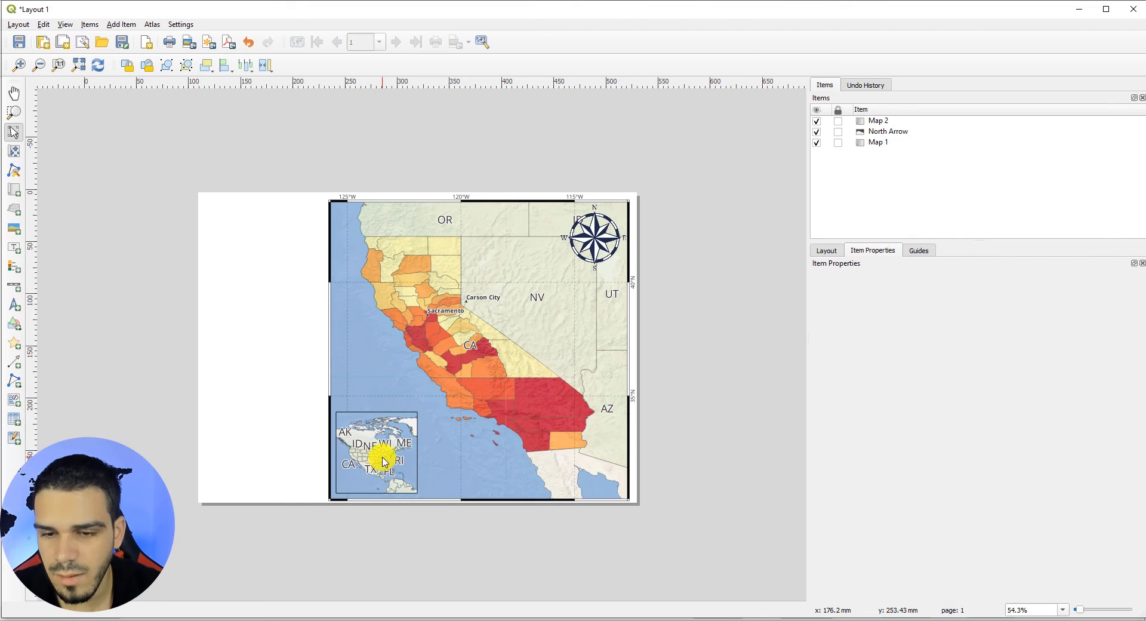
Switch to the QGIS project window, reduce the state postal labels' font size below 18 points, and refresh the inset map in the layout
scroll(380, 462, "up", 2)
left_click(370, 429)
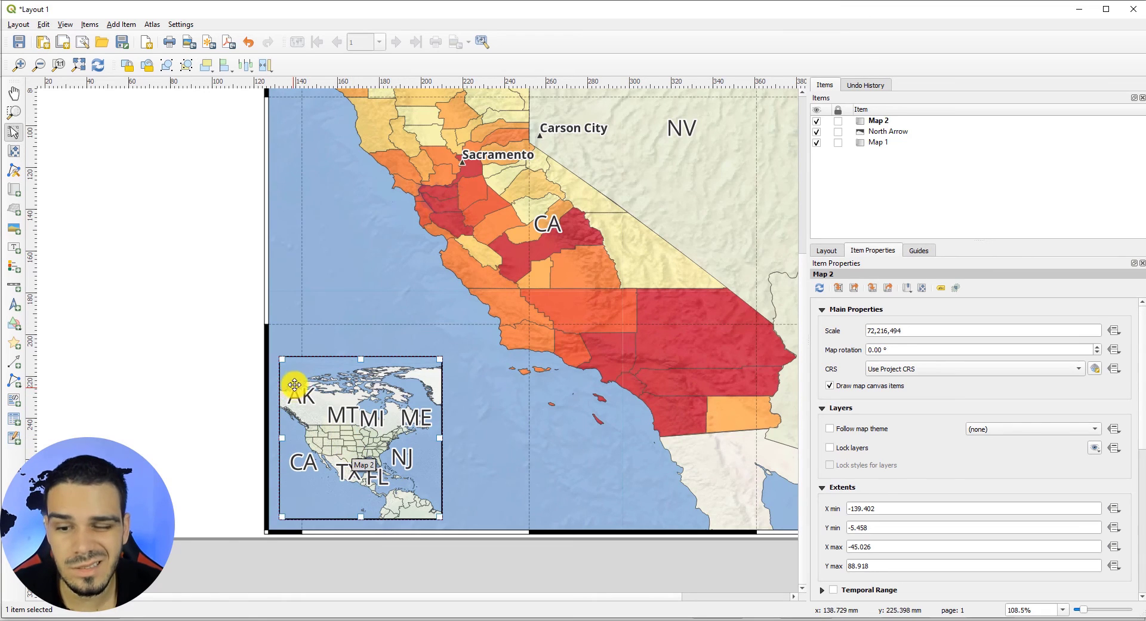
left_click(108, 620)
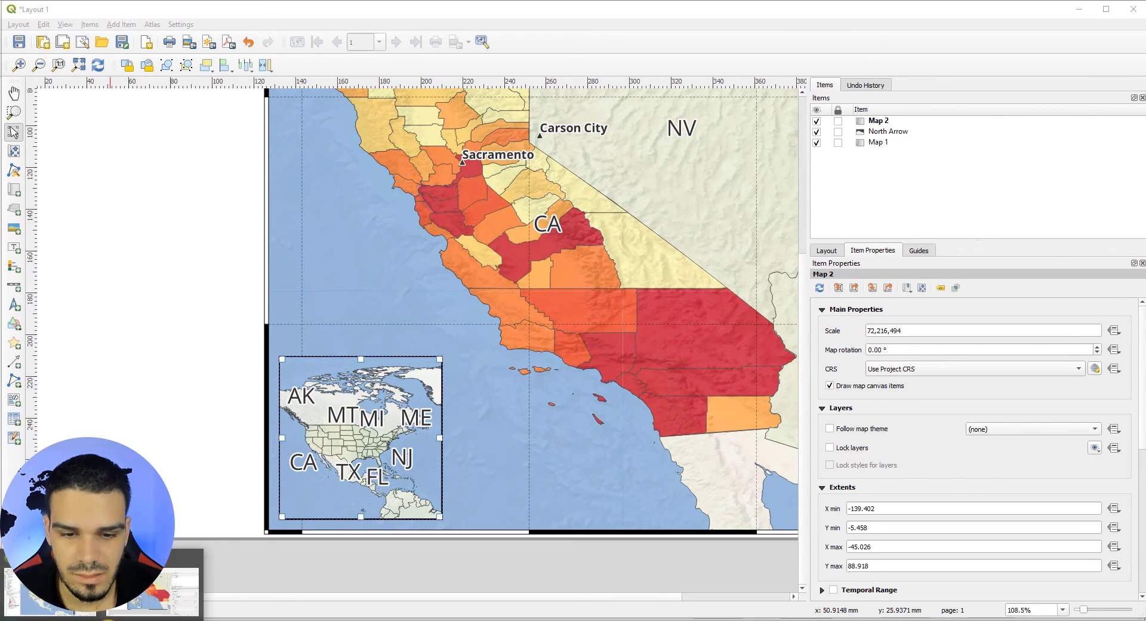
left_click(50, 591)
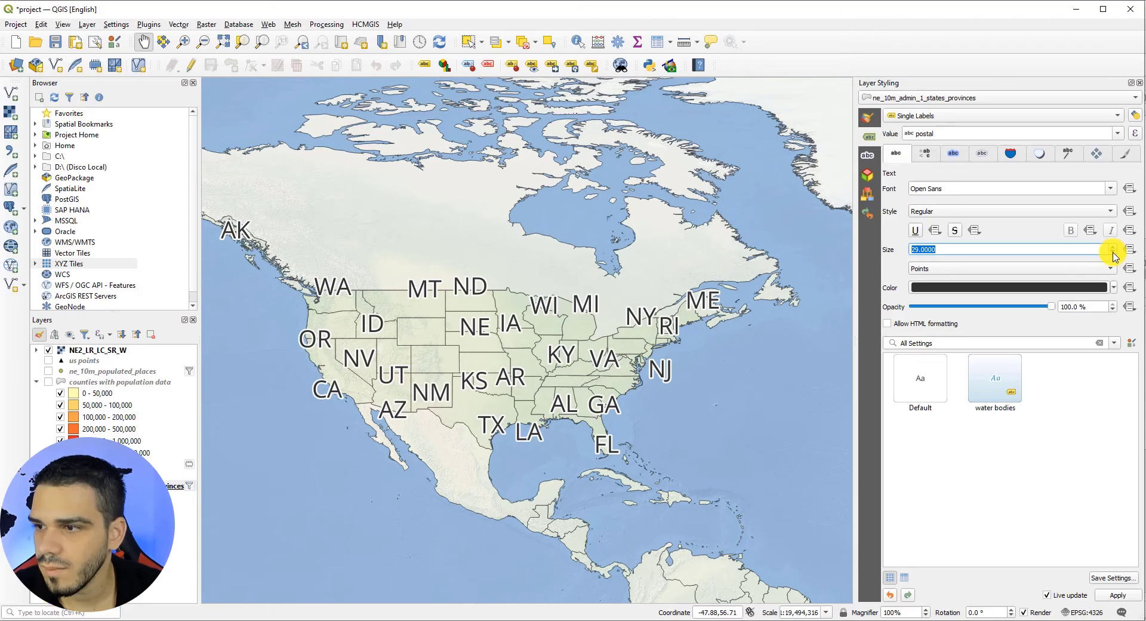
left_click(1112, 251)
left_click(1113, 252)
left_click(1112, 252)
left_click(1113, 252)
left_click(1113, 253)
left_click(1113, 253)
left_click(1113, 253)
left_click(1114, 253)
left_click(1113, 253)
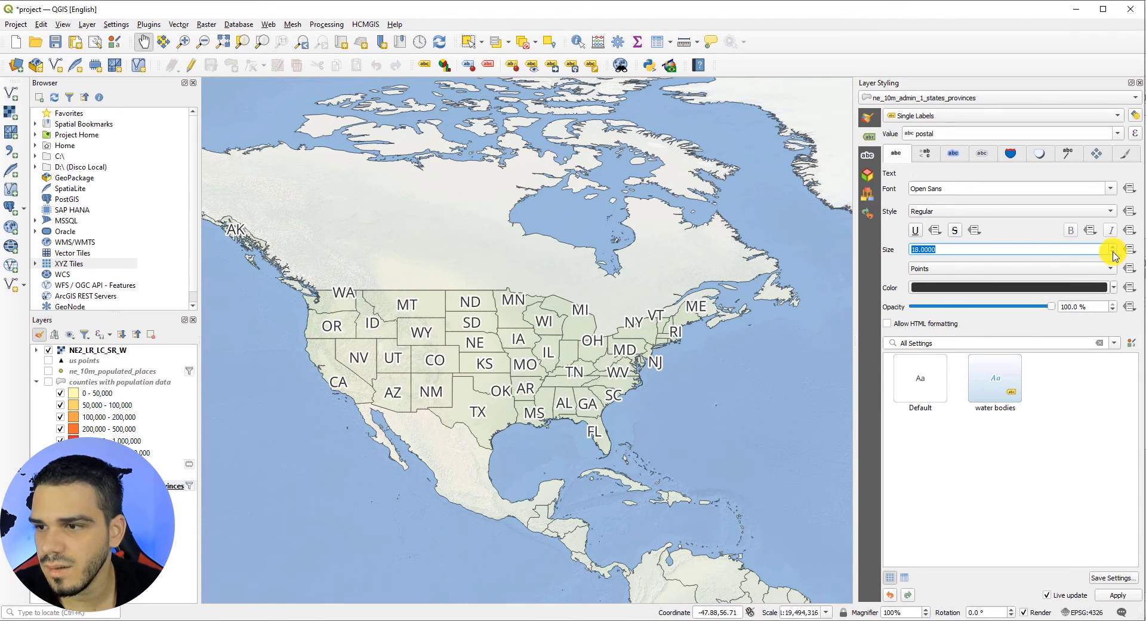
left_click(1114, 253)
left_click(1114, 253)
left_click(1113, 253)
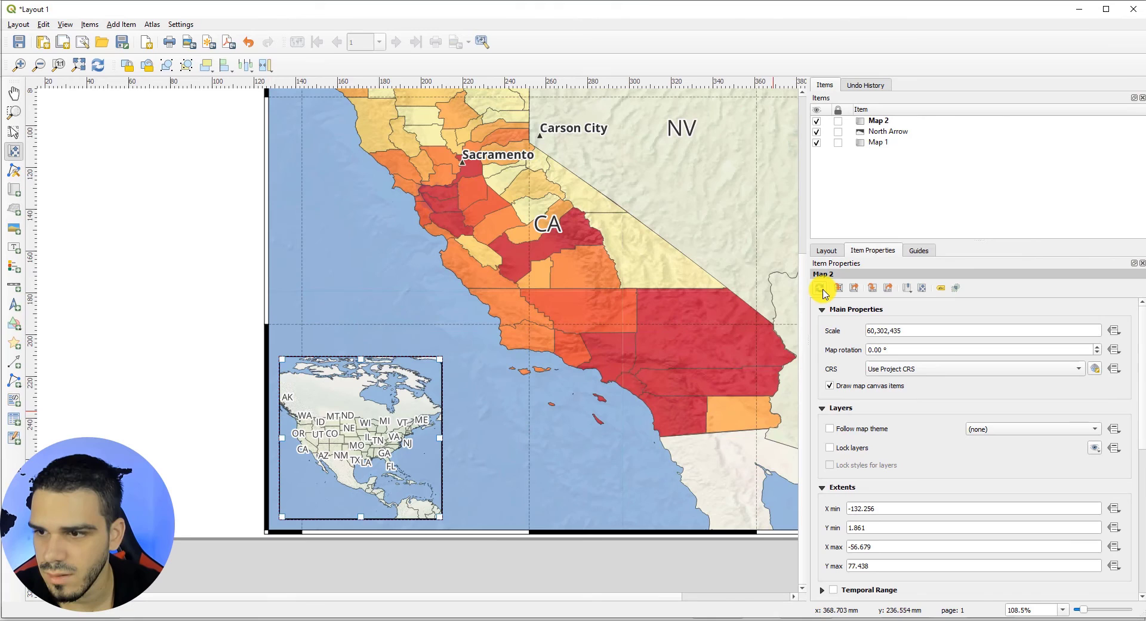
left_click(816, 286)
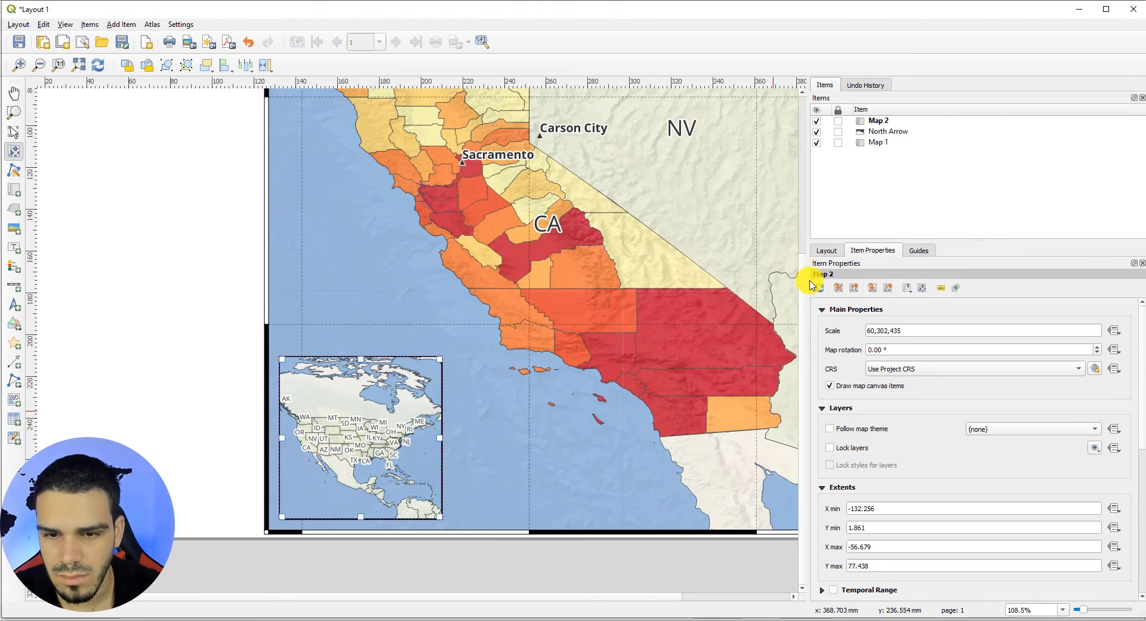
left_click(14, 132)
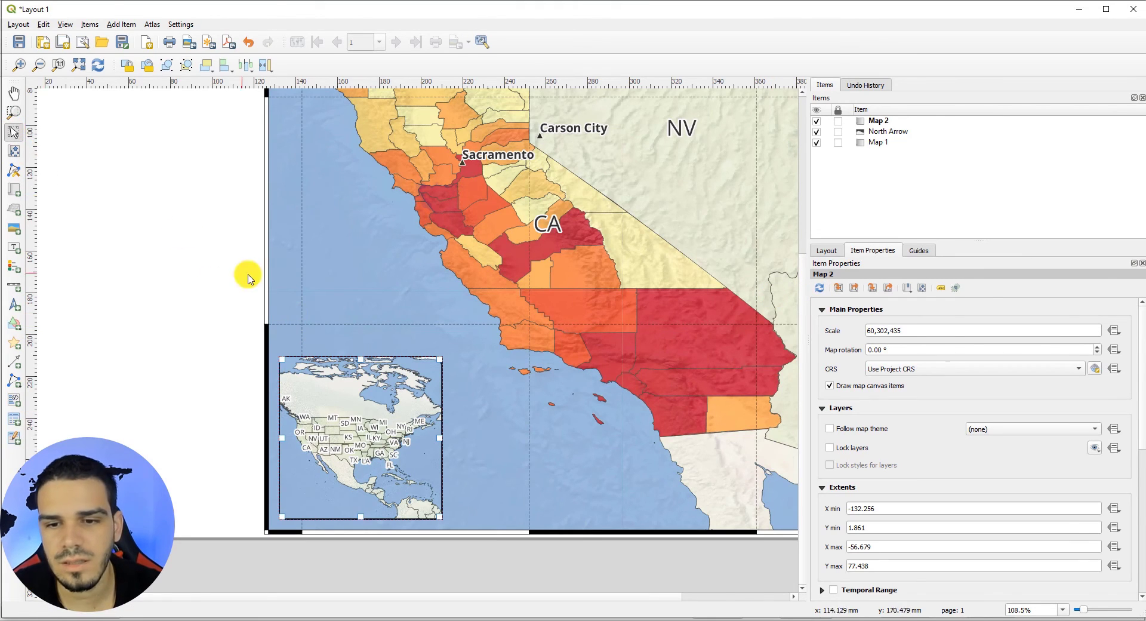
Add an overview to the inset map
scroll(400, 453, "down", 1)
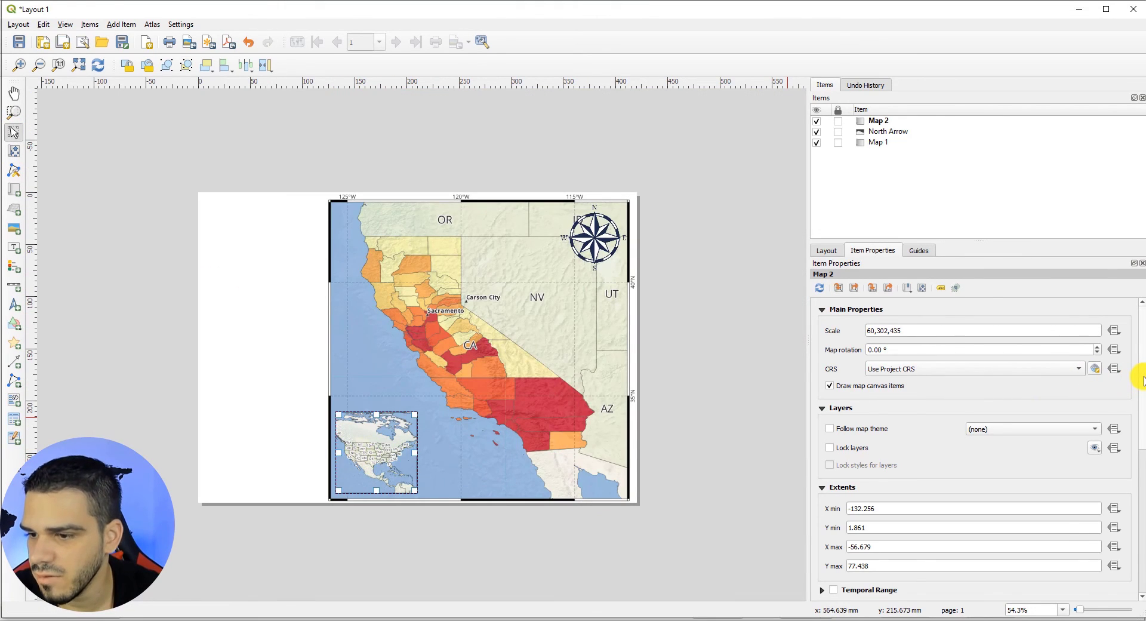
left_click_drag(1140, 380, 1137, 455)
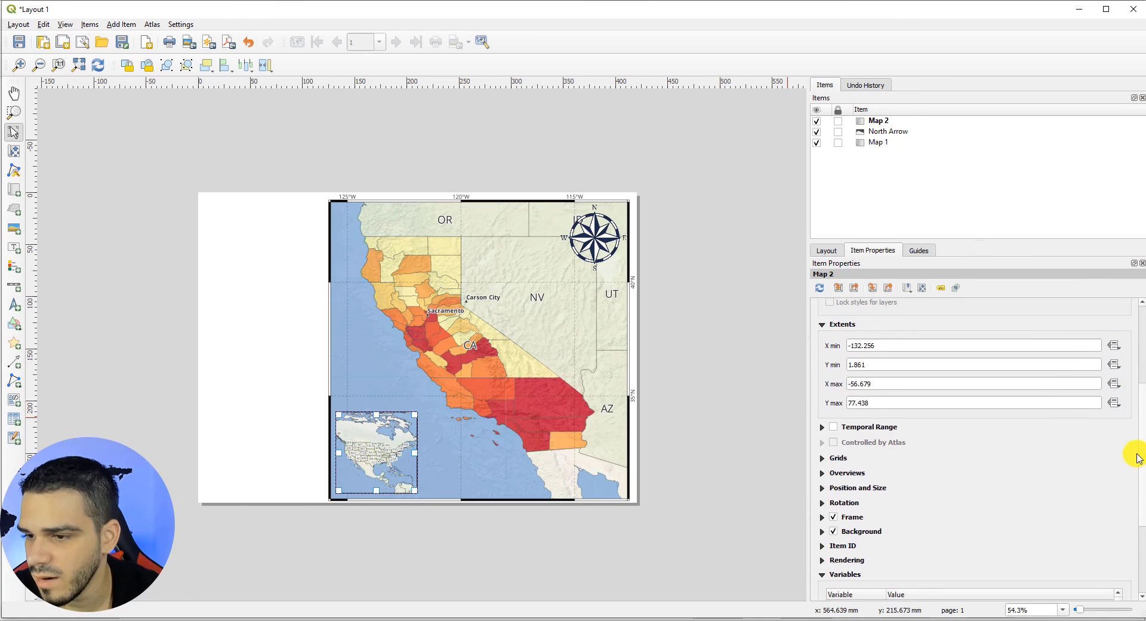
left_click(824, 473)
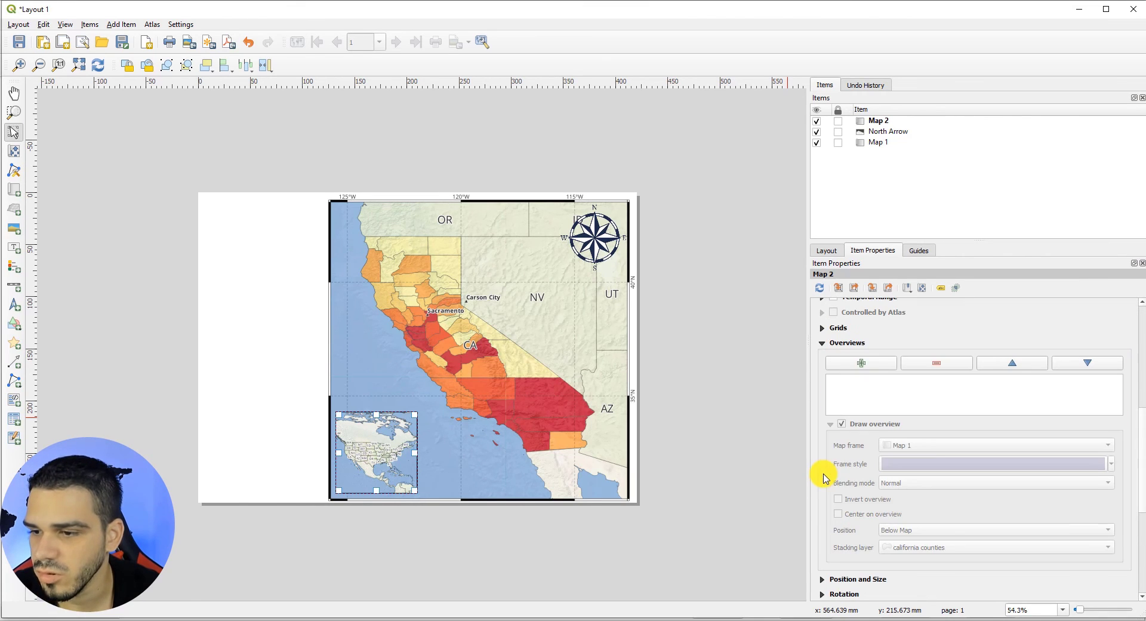
left_click(863, 365)
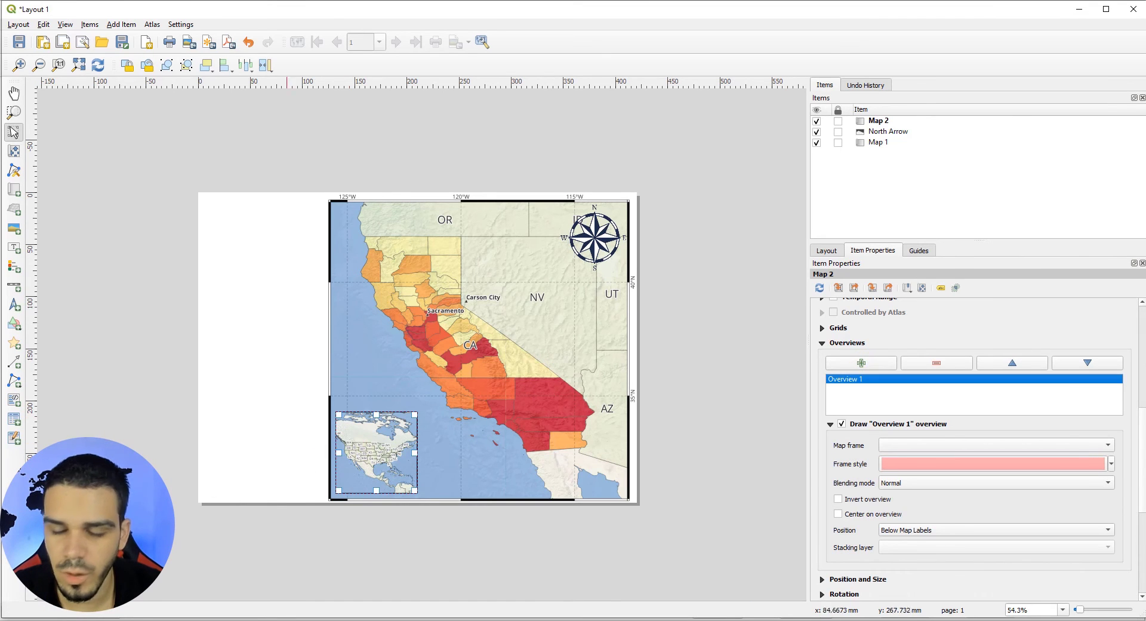
Check the extent rectangle on the reference PDF's inset, and set Map 1 as the map frame of the inset's overview
left_click(114, 620)
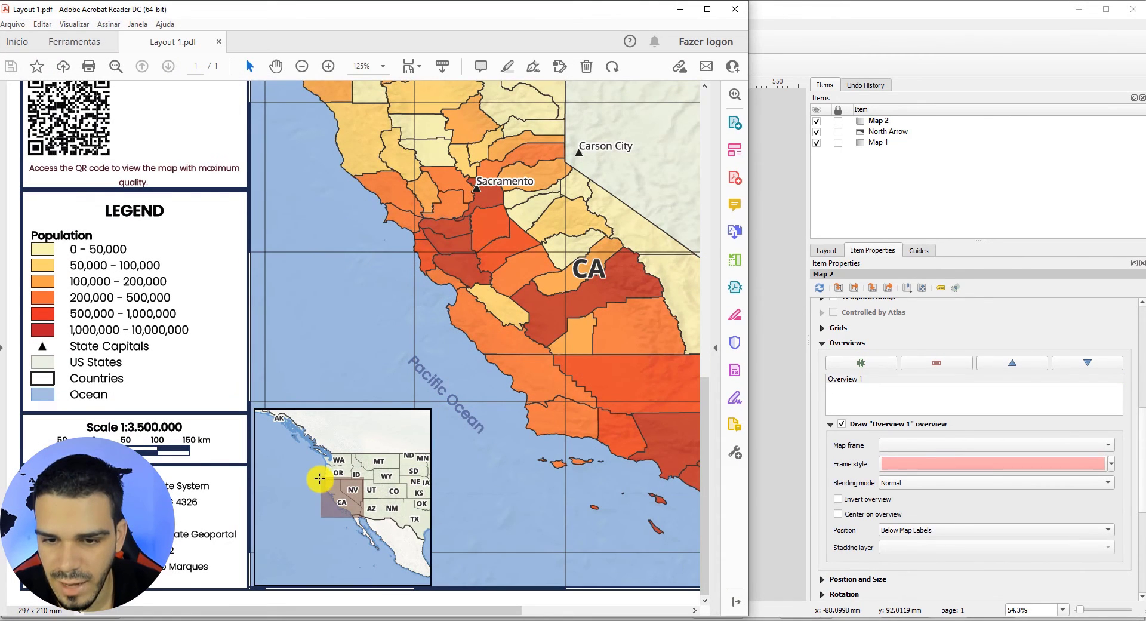
left_click_drag(320, 478, 365, 520)
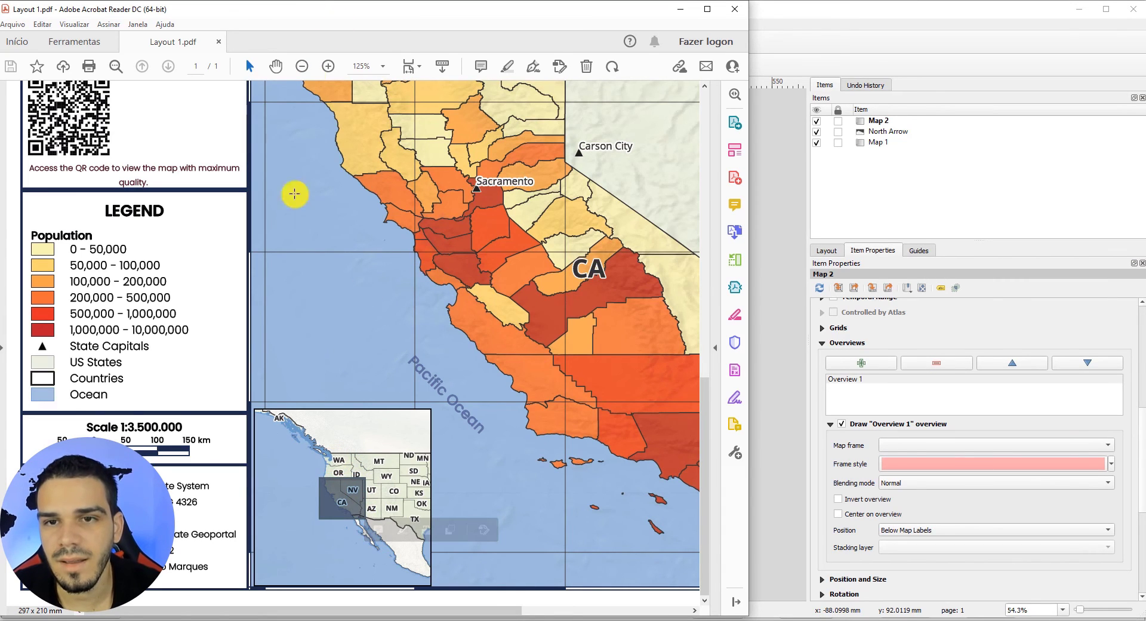
left_click(301, 67)
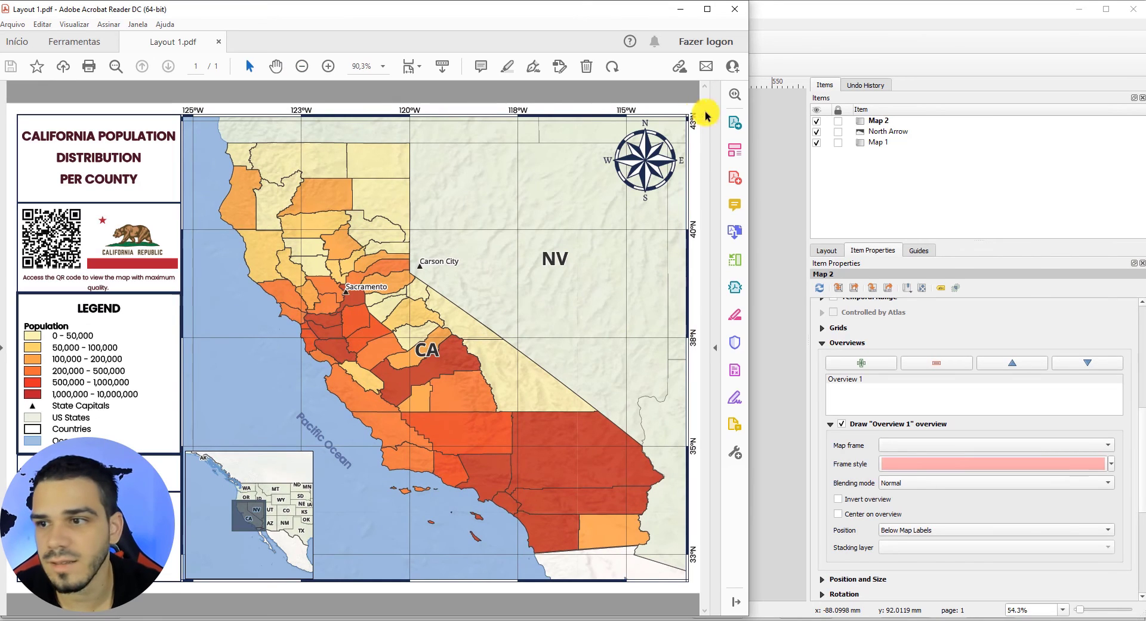
left_click(679, 9)
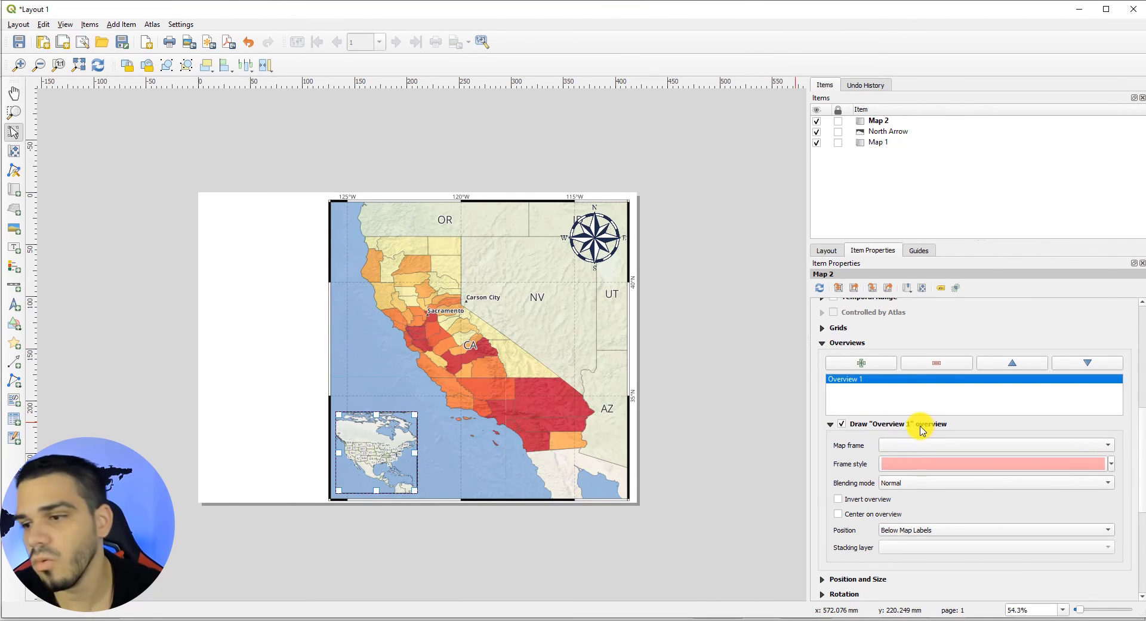
left_click(900, 449)
left_click(915, 449)
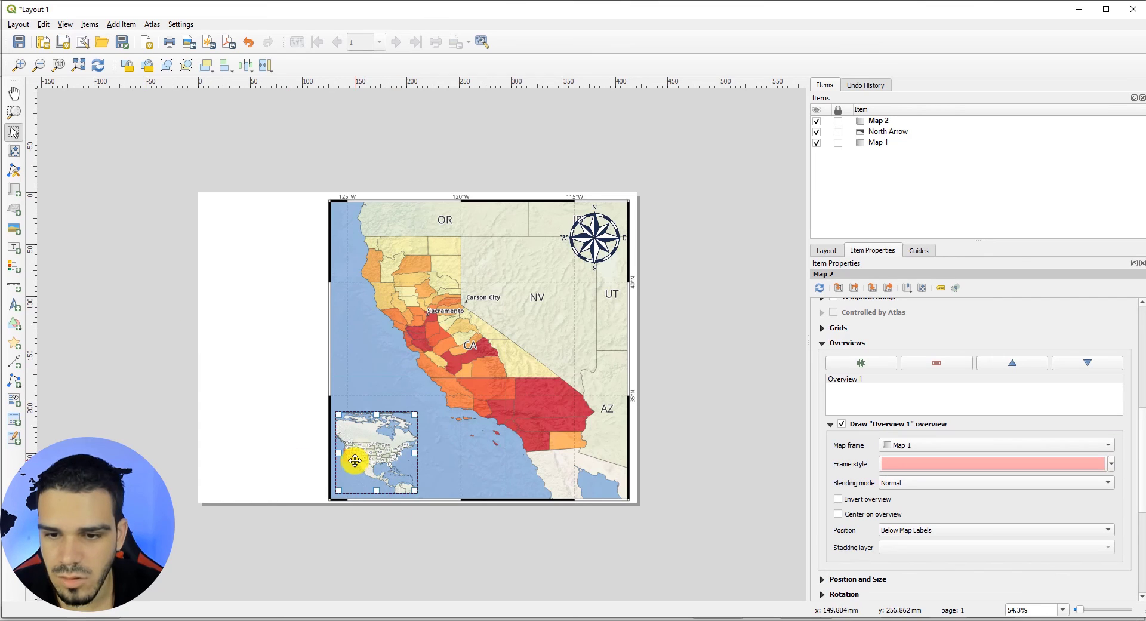
scroll(354, 460, "up", 1)
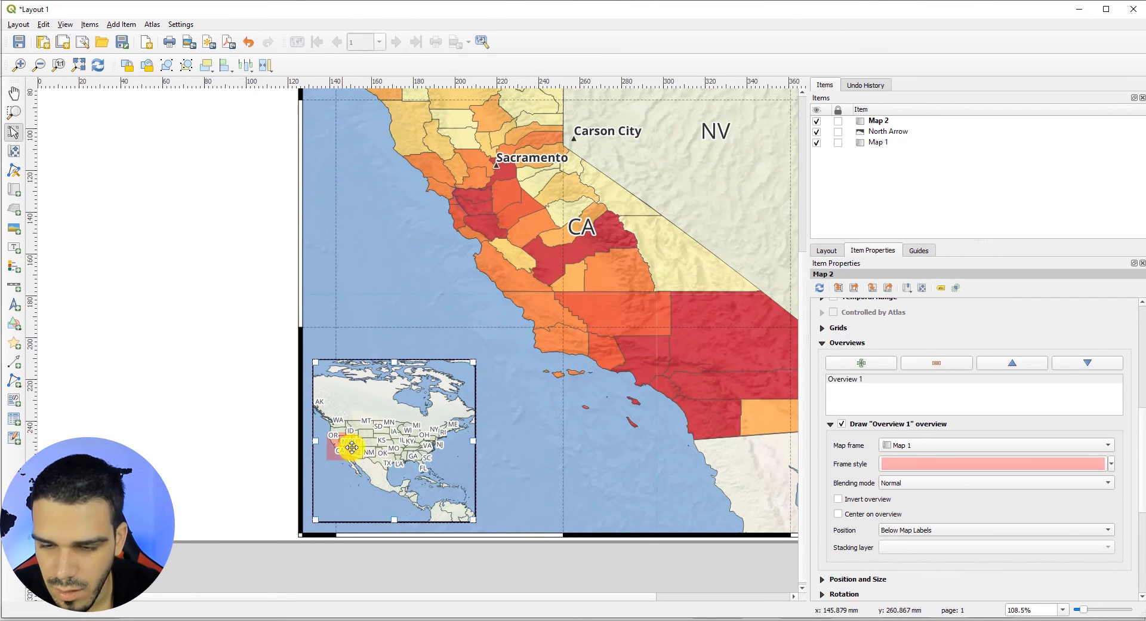
scroll(342, 460, "down", 1)
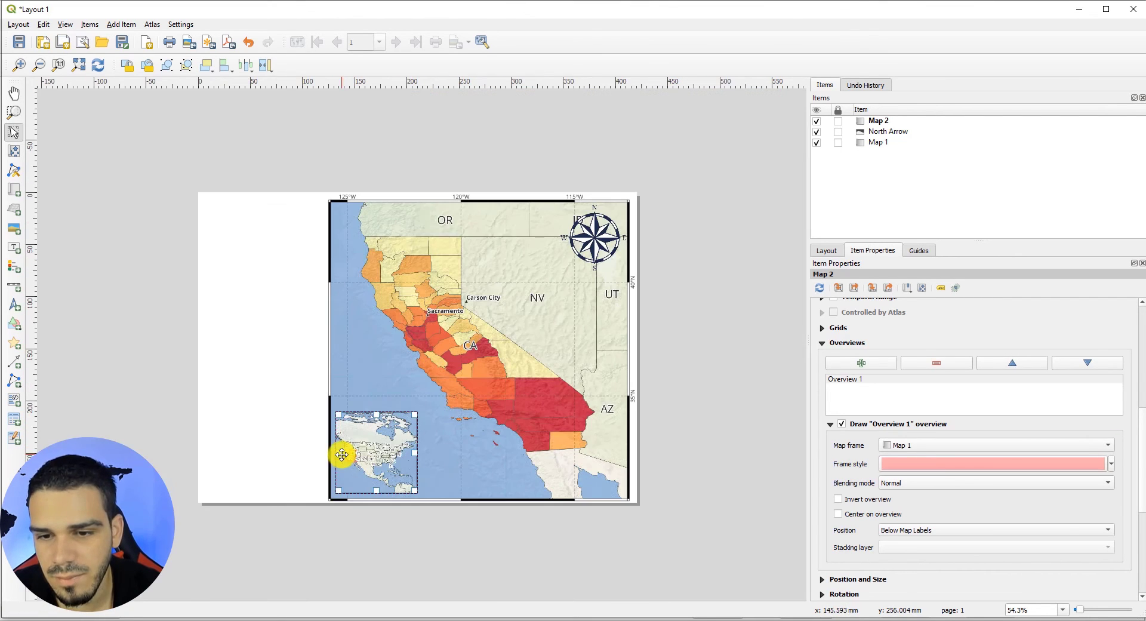
Turn on centering on the overview for the inset map and shift the map content inside its frame
left_click(838, 515)
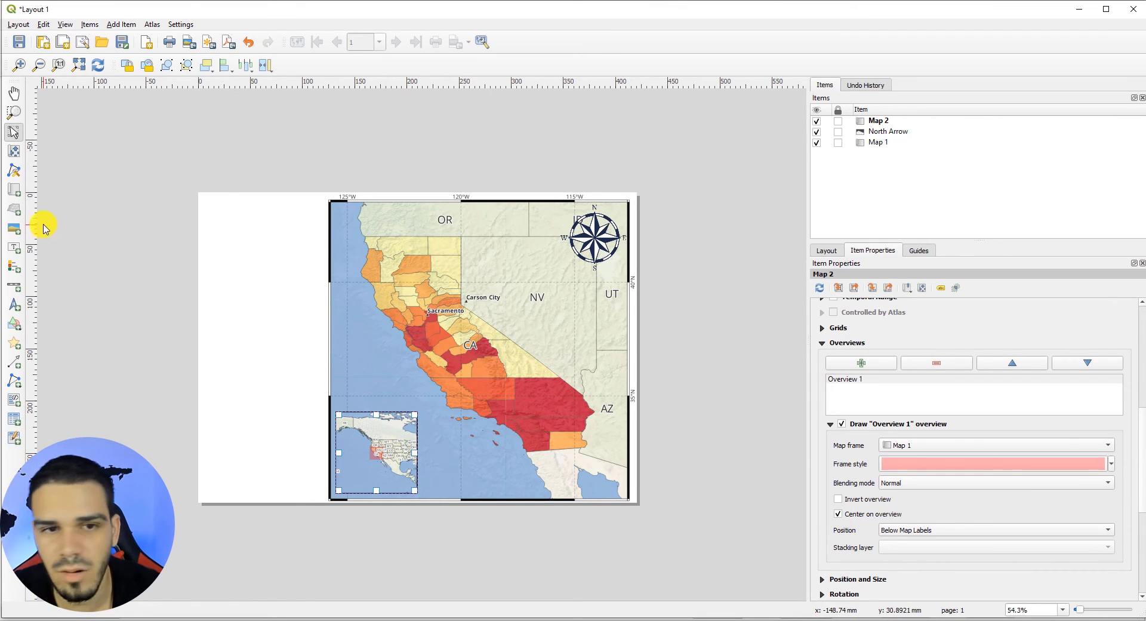
left_click(13, 151)
mouse_move(351, 447)
left_mouse_down()
mouse_move(368, 450)
mouse_move(352, 461)
left_mouse_up()
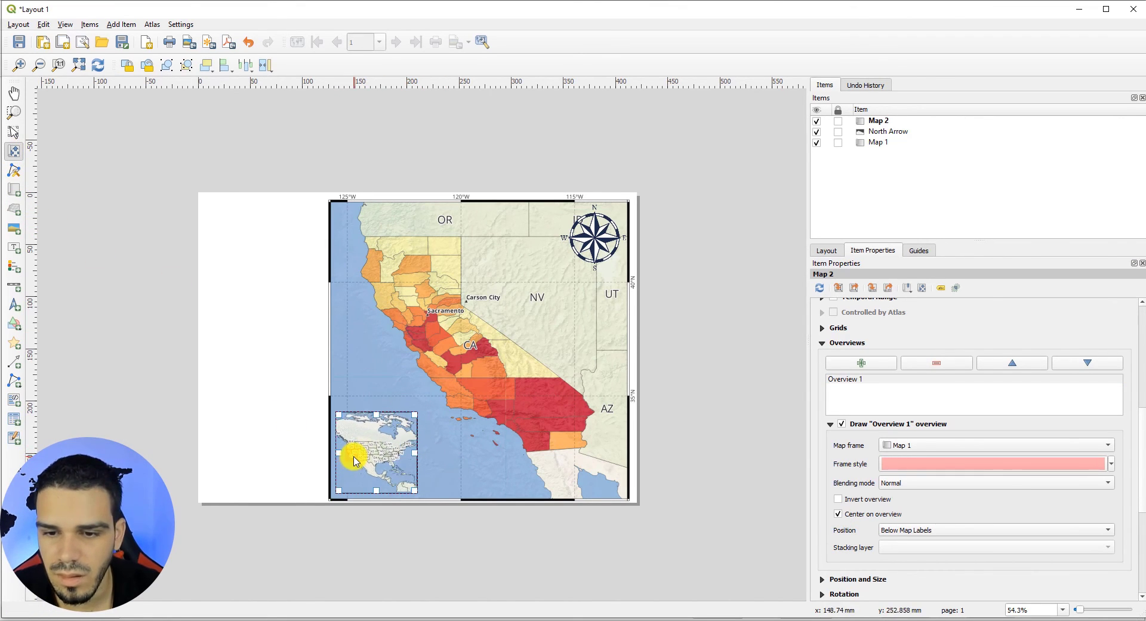
Set the inset map's scale to 40,124,752, reposition its content so the California extent rectangle sits near the middle, and deselect the inset
left_click_drag(1142, 459, 1145, 349)
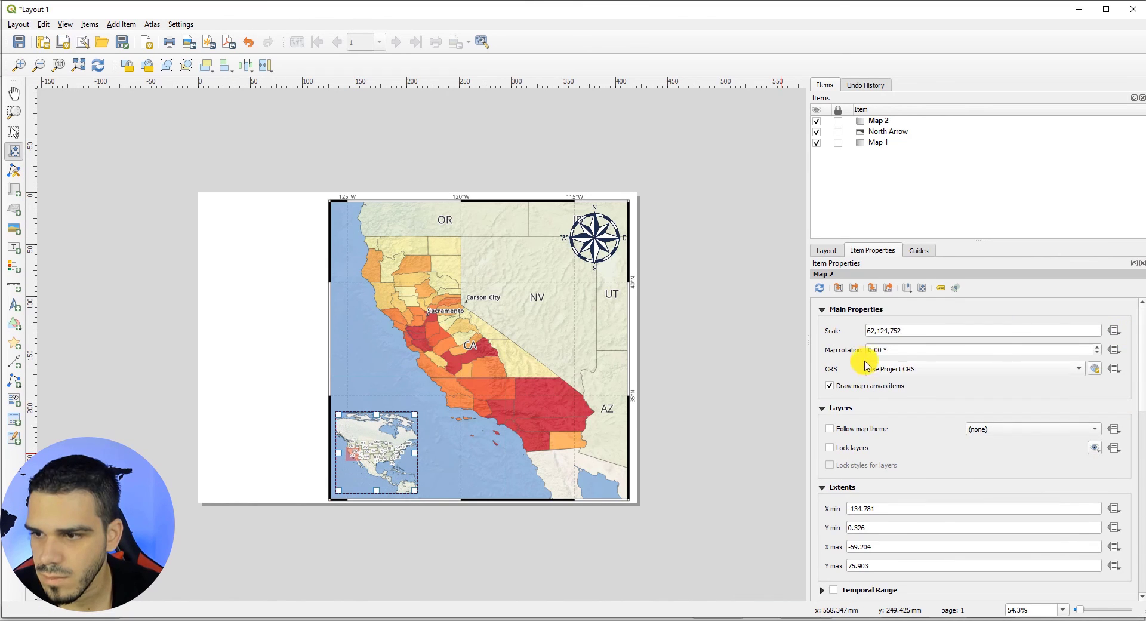
left_click_drag(875, 332, 839, 333)
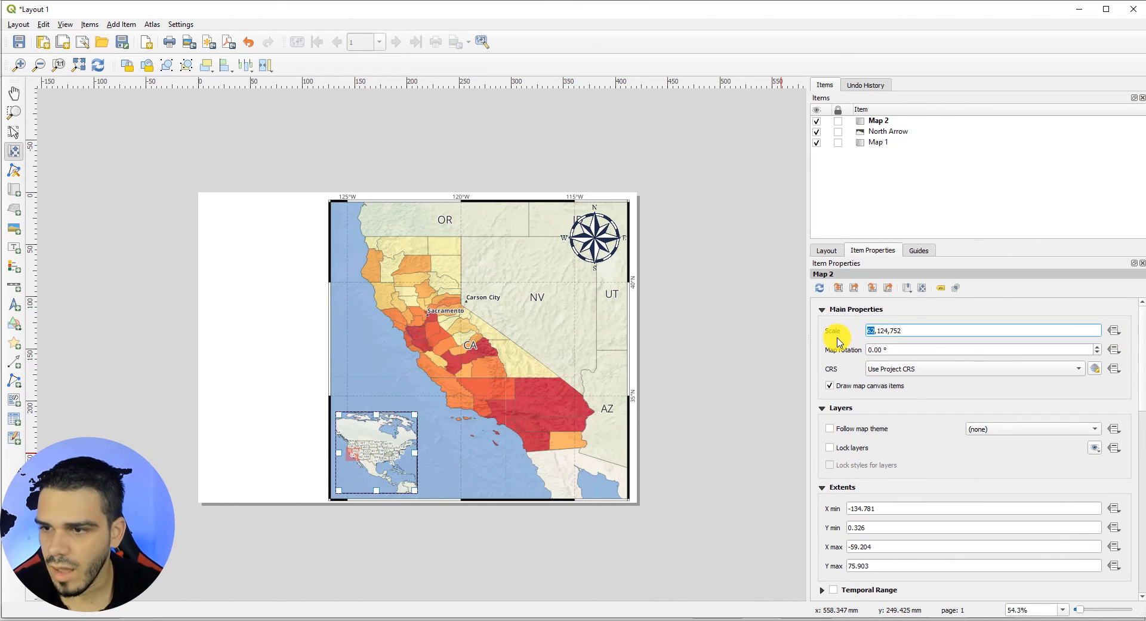
type("50")
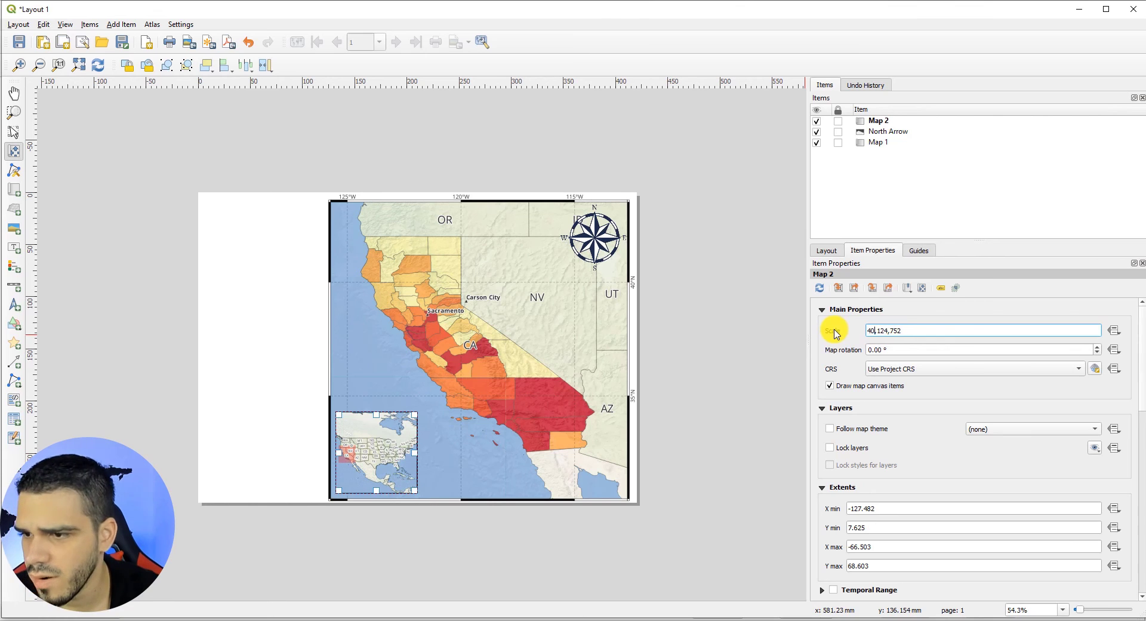
key("Return")
left_click_drag(396, 452, 420, 448)
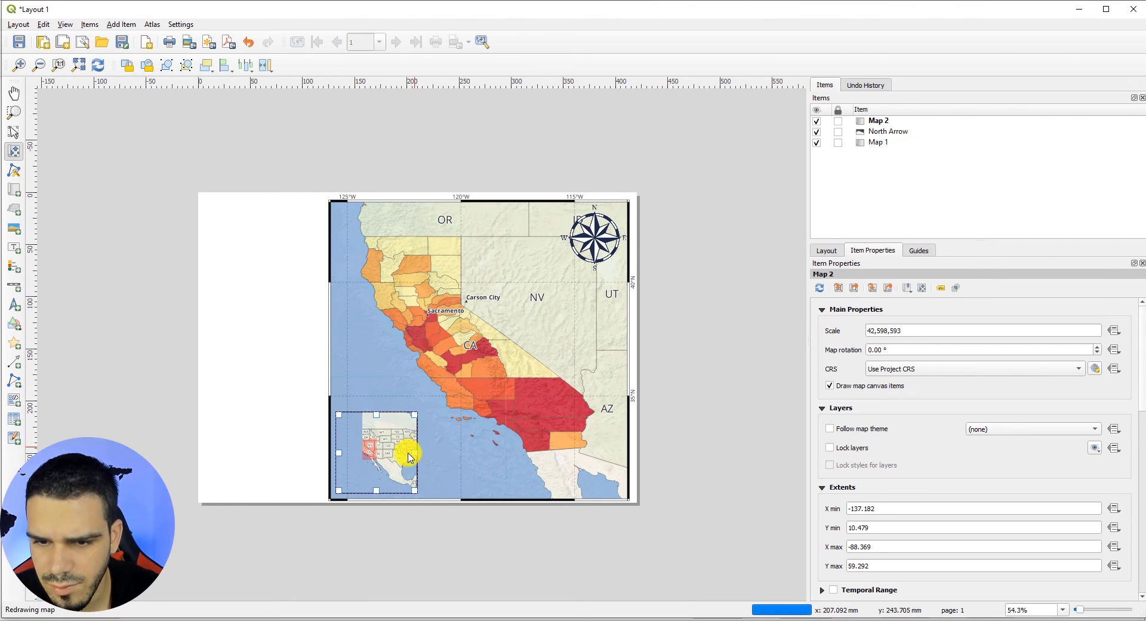
left_click_drag(364, 471, 368, 473)
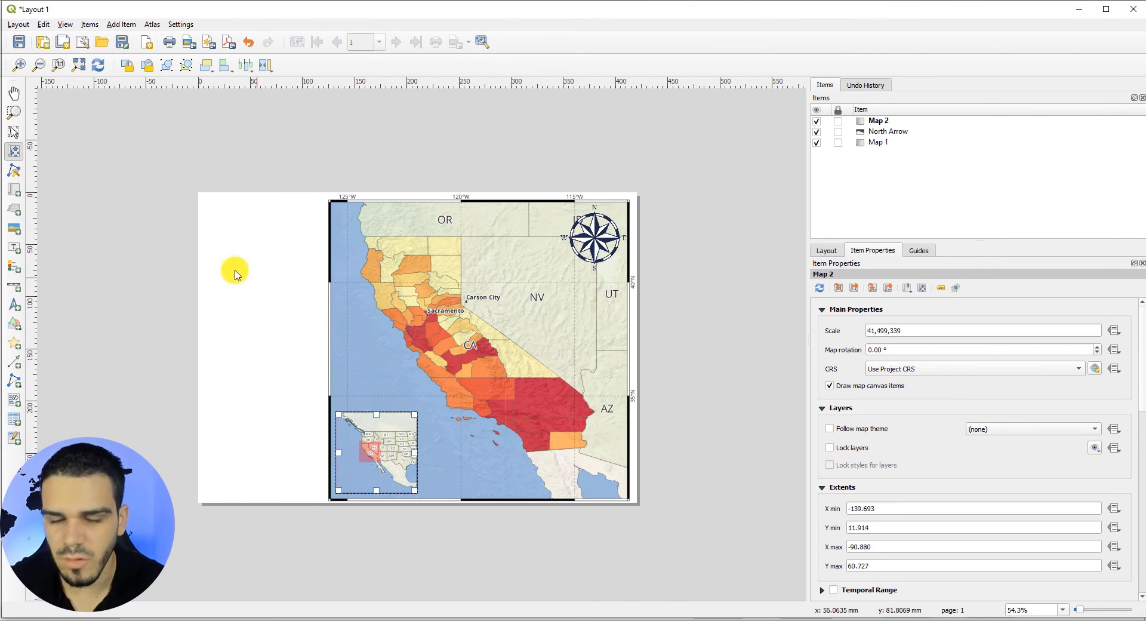
key("v")
left_click(191, 225)
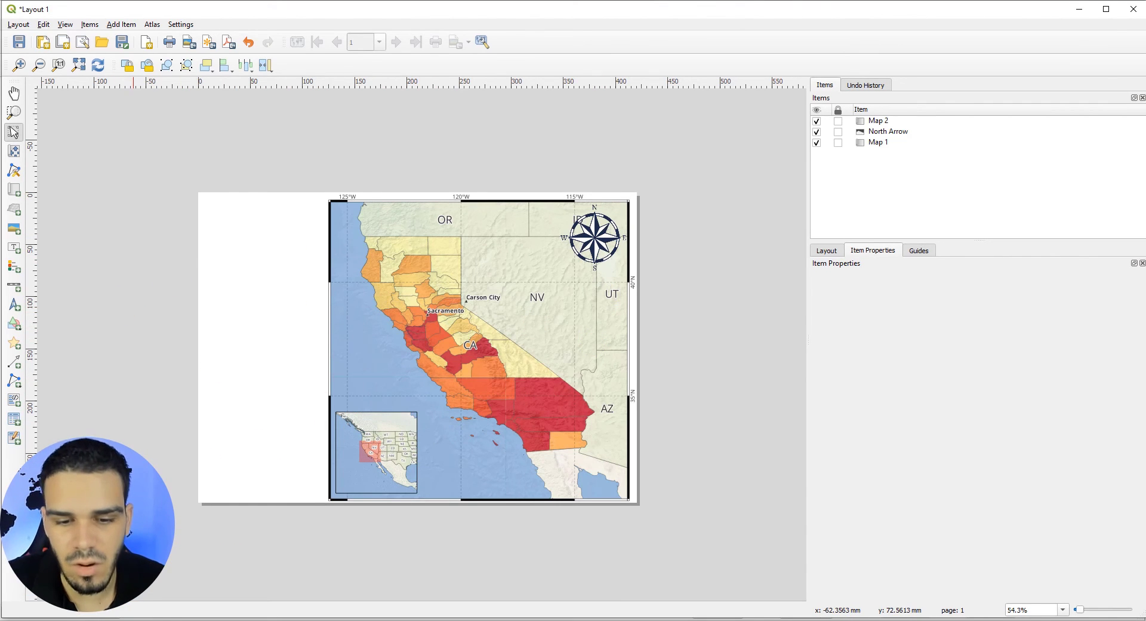
Switch to the reference PDF, copy its title "CALIFORNIA POPULATION DISTRIBUTION PER COUNTY", and close the PDF window
key("alt+Tab")
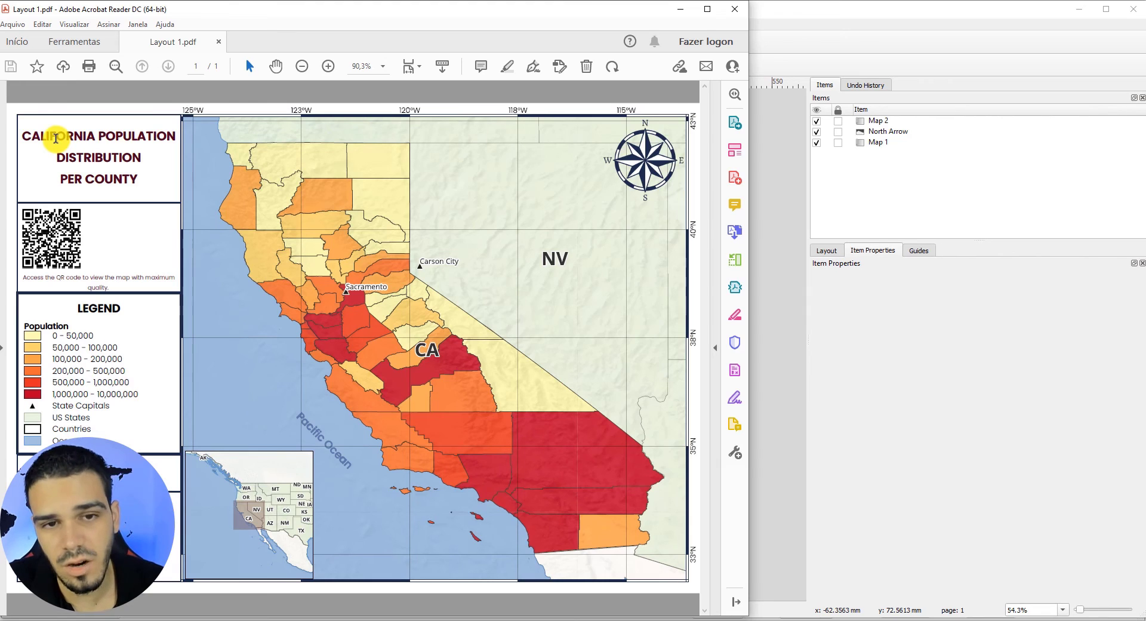
left_click_drag(21, 138, 172, 196)
key("ctrl+c")
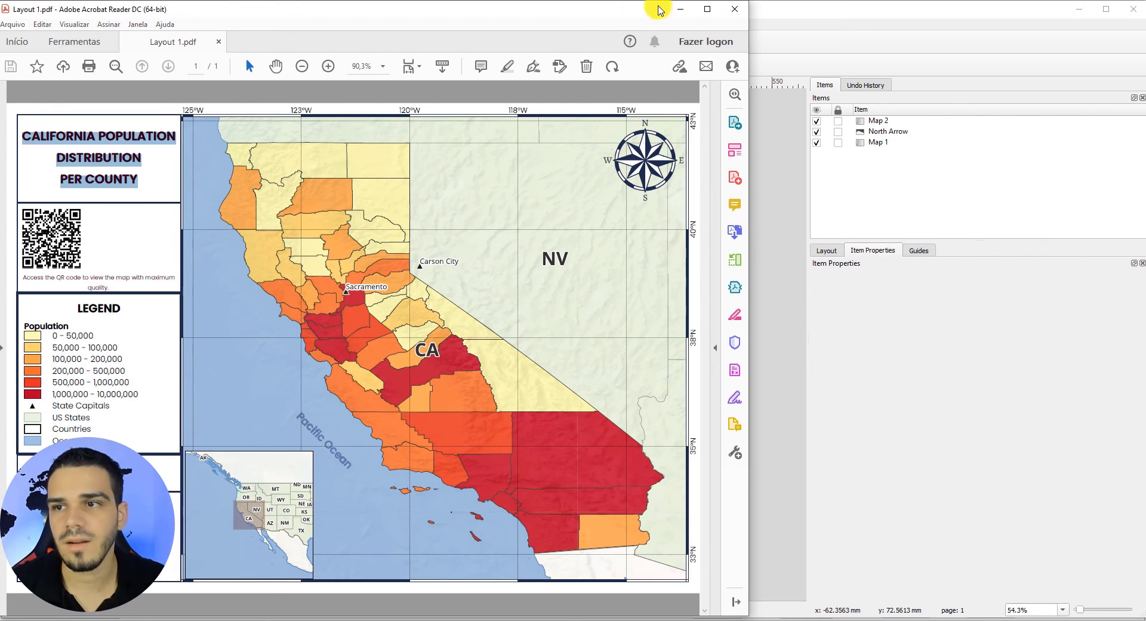
left_click(735, 9)
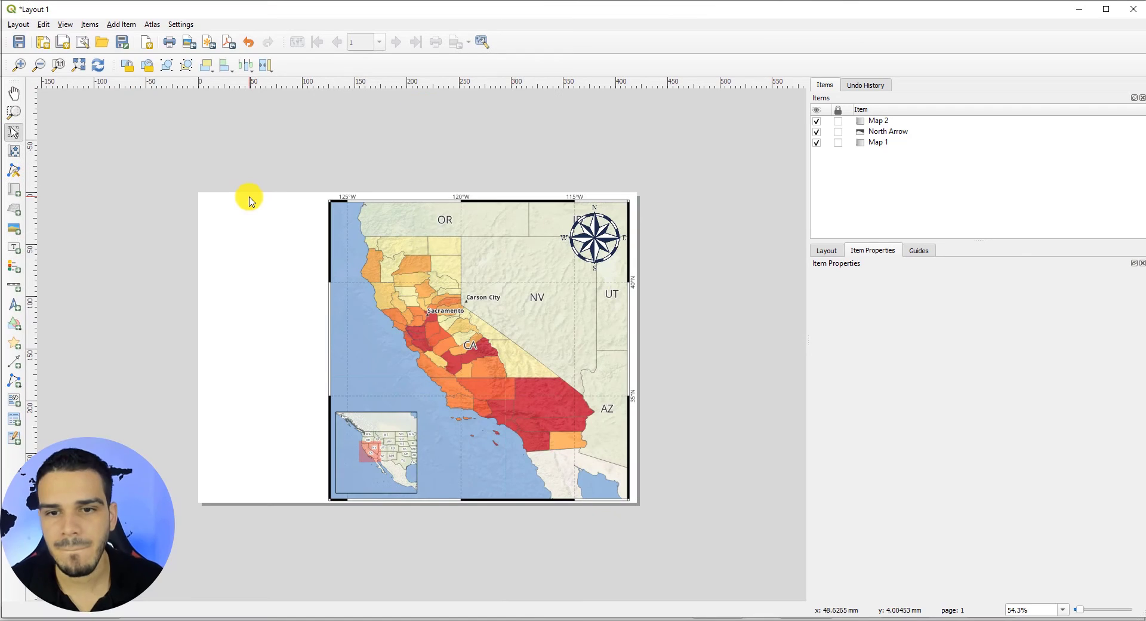
Add a label in the blank area beside the main map's upper-left corner and replace its placeholder text with the copied title
left_click(9, 253)
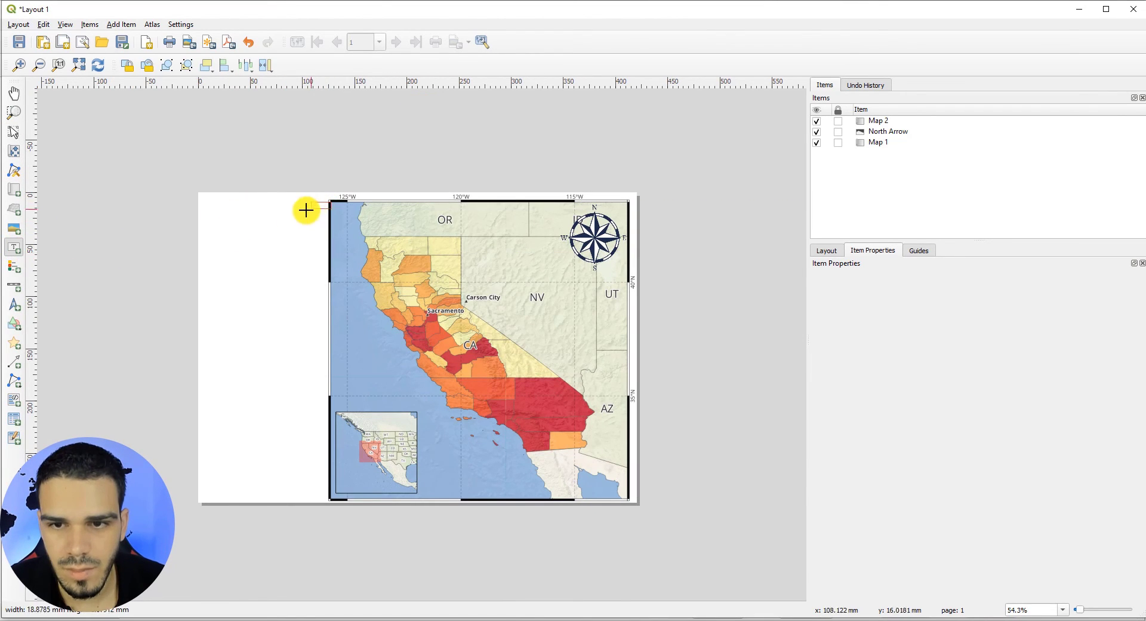
left_click_drag(330, 202, 203, 246)
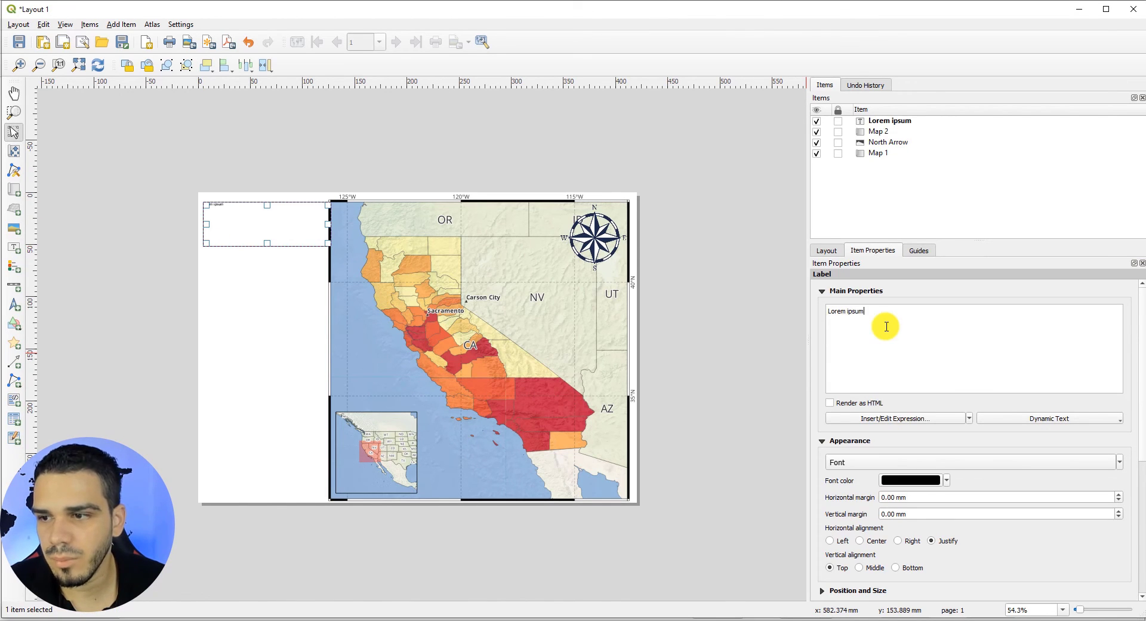
left_click_drag(887, 326, 679, 293)
key("ctrl+v")
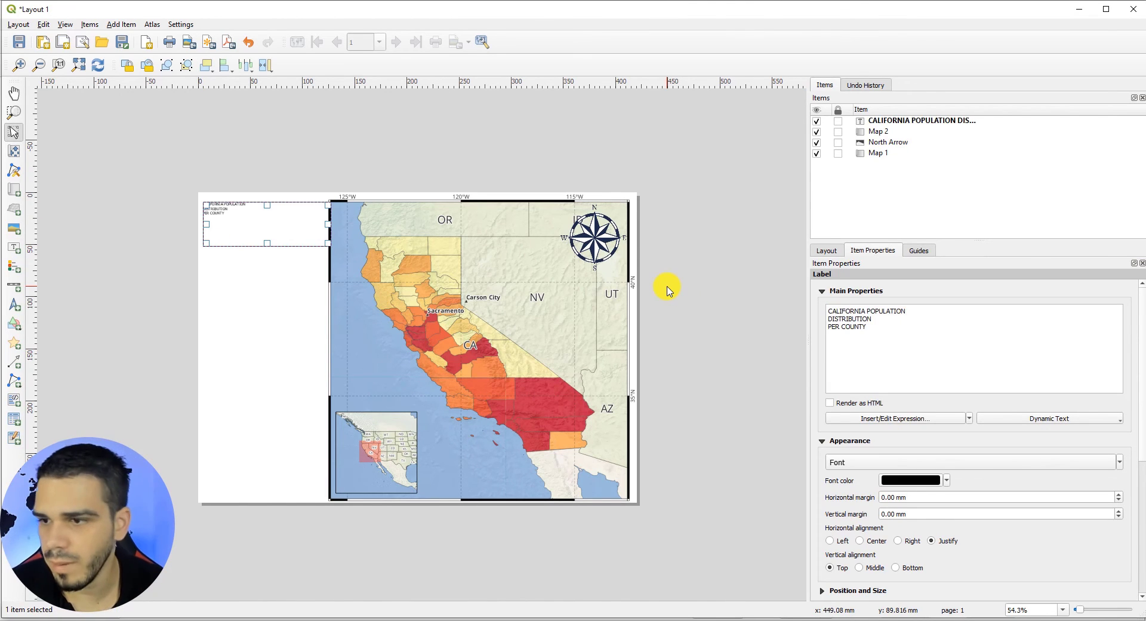
Align the title label's text to center and middle, and set its font to Montserrat Bold, size 22
left_click(857, 536)
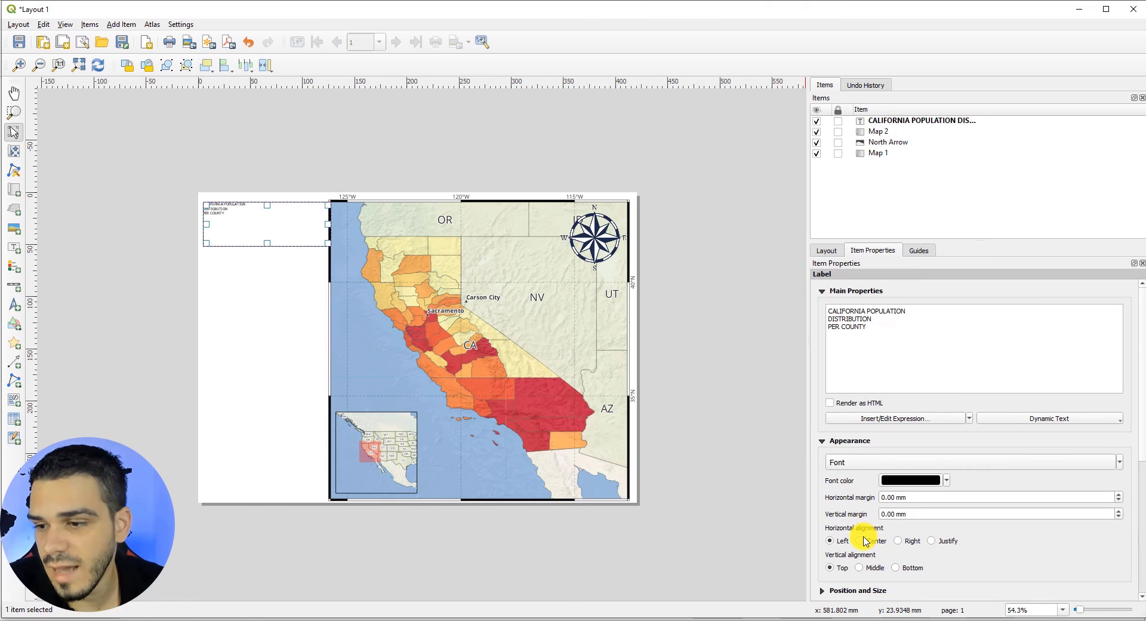
left_click(860, 568)
left_click(858, 463)
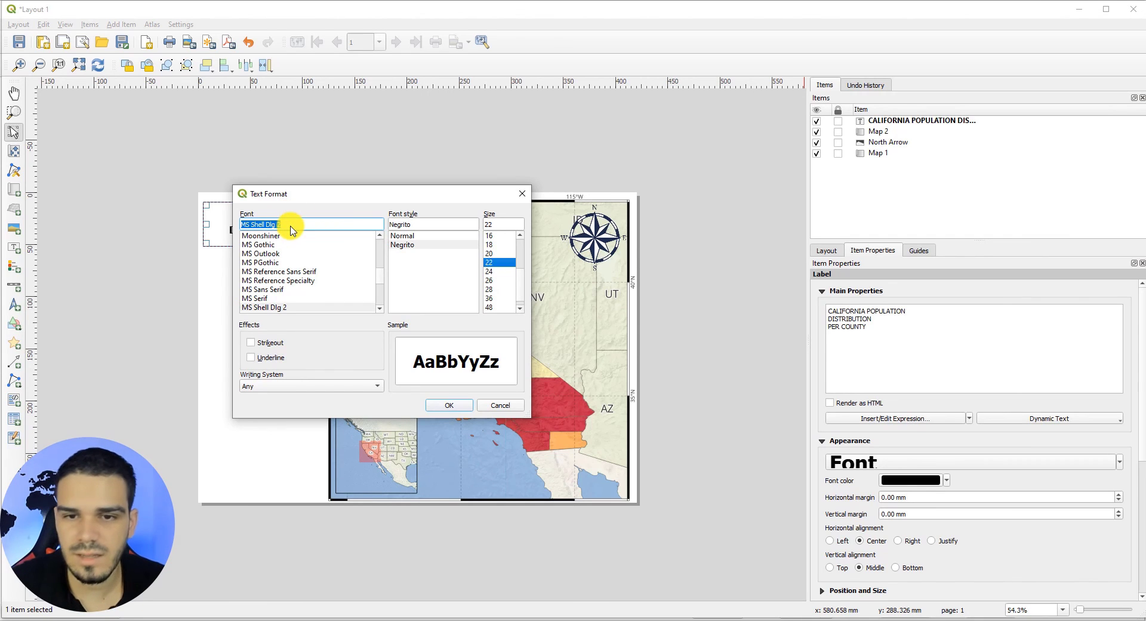
type("monts")
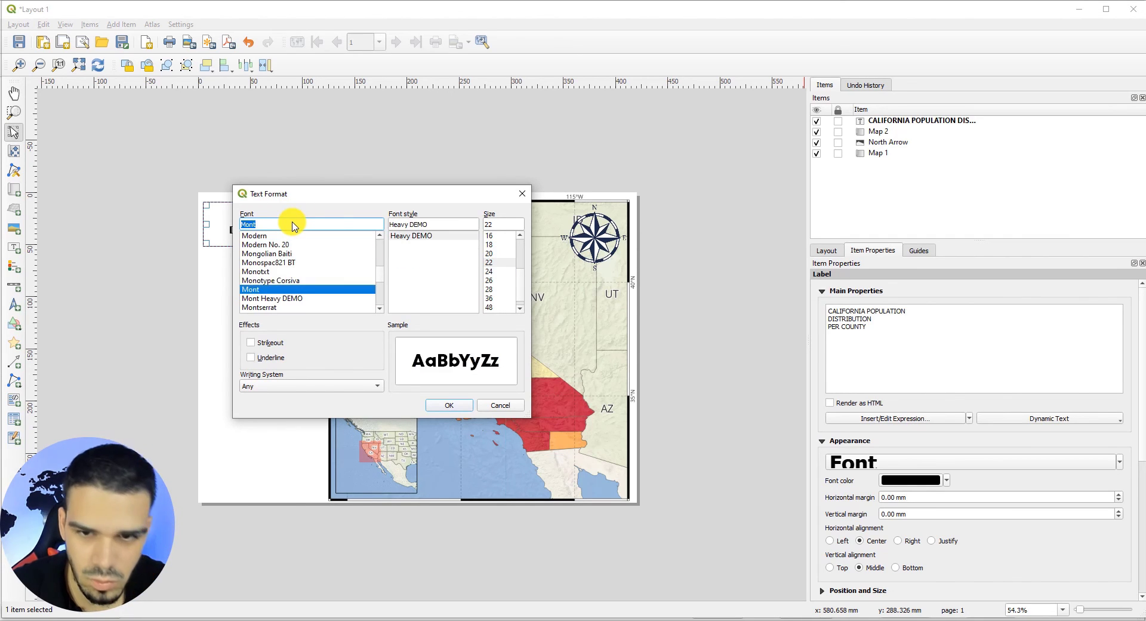
left_click(405, 244)
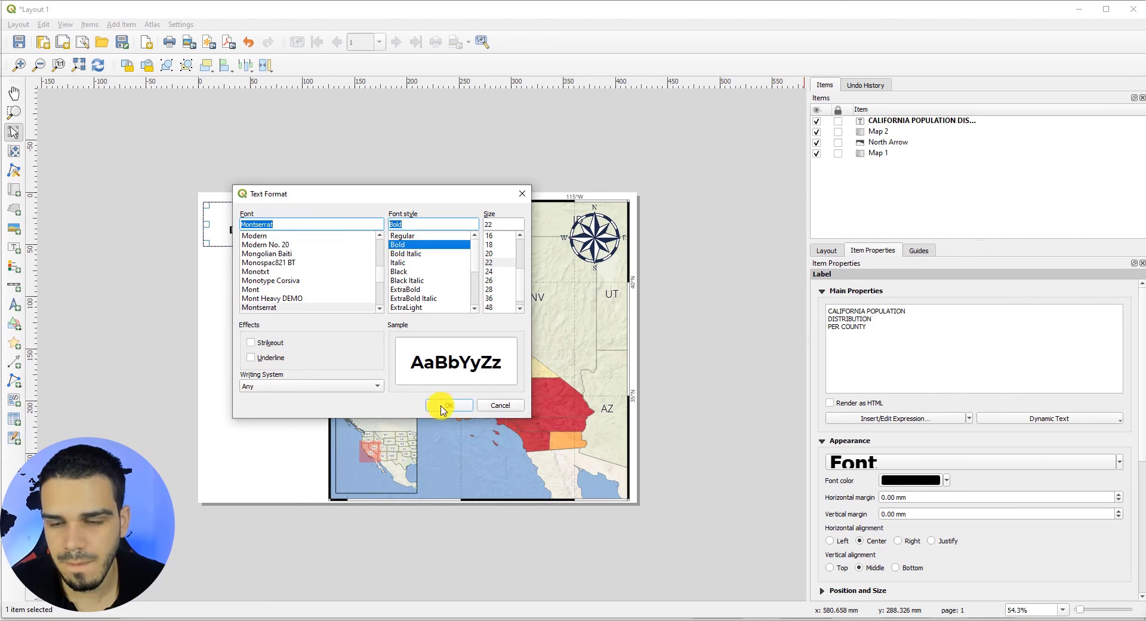
left_click(448, 406)
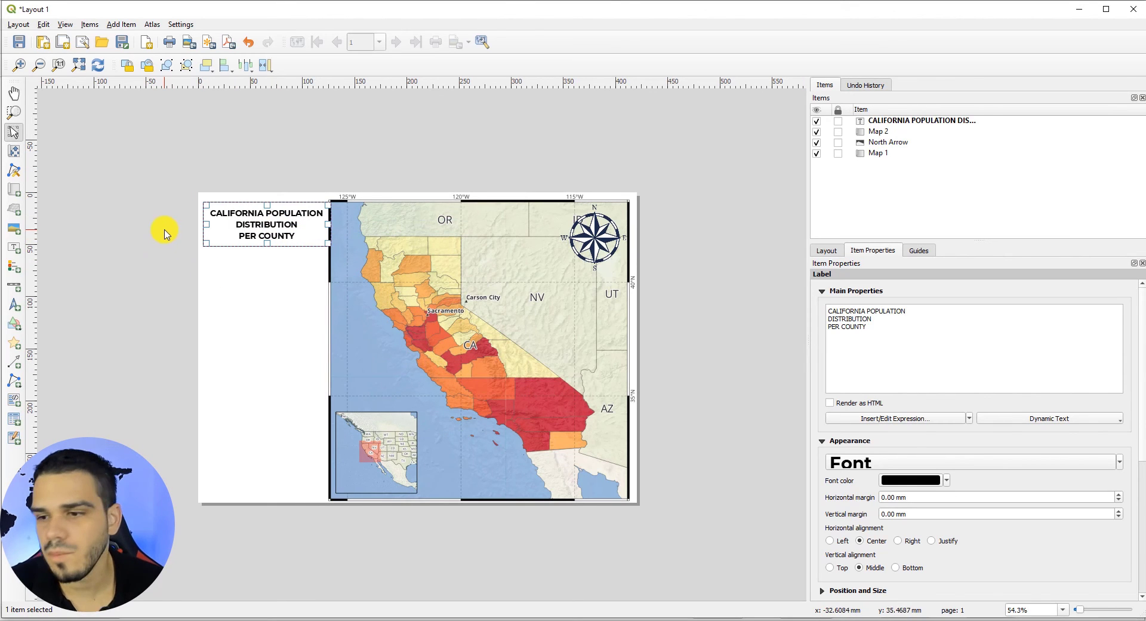
Enable the title label's frame with a thickness of 0.50 mm and inspect the label up close
scroll(1134, 441, "down", 5)
scroll(1141, 510, "down", 1)
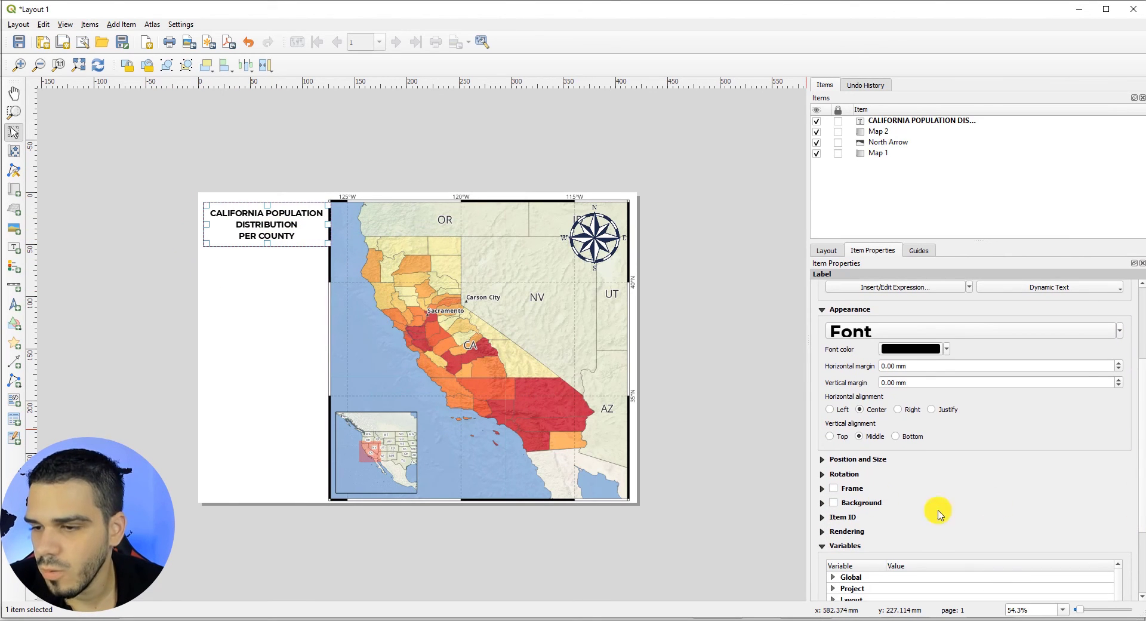
left_click(833, 489)
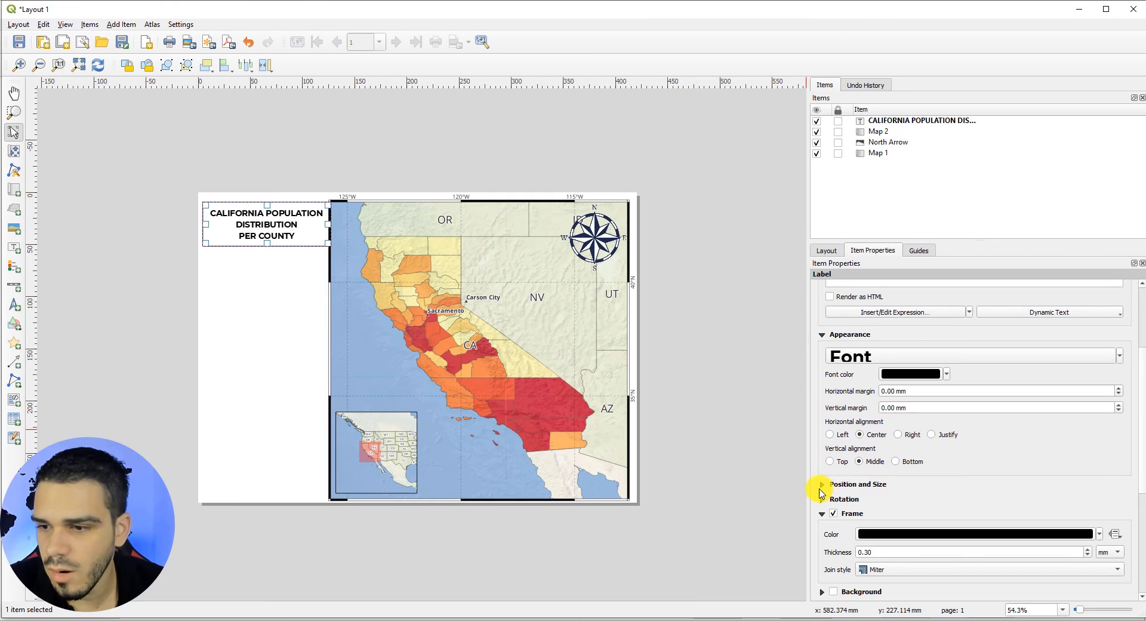
left_click(1088, 550)
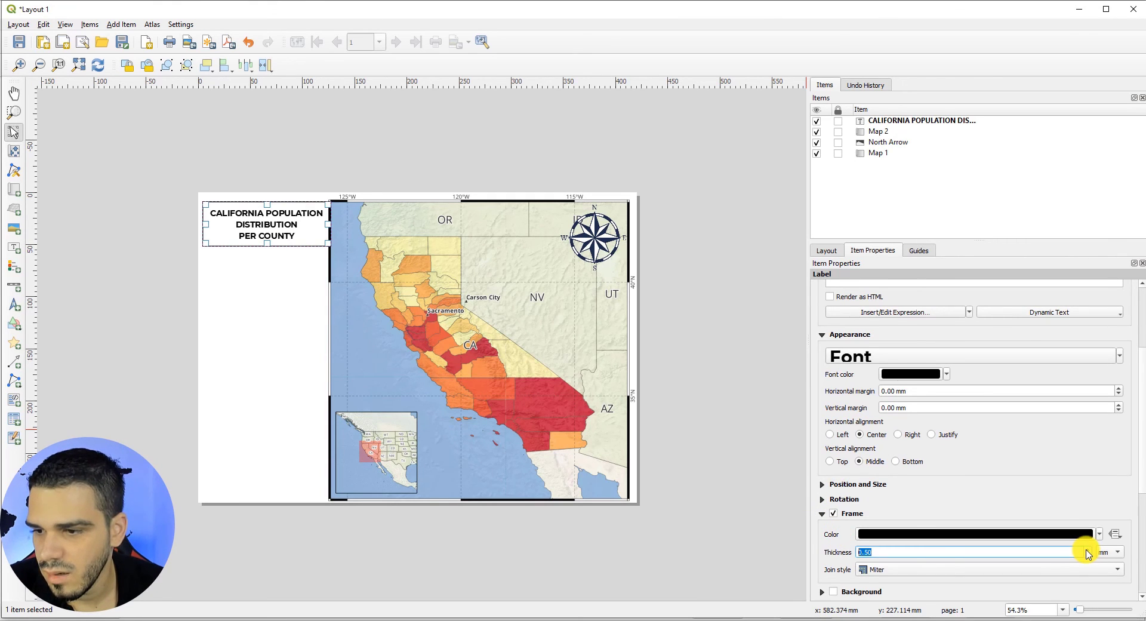
left_click(301, 268)
scroll(316, 229, "up", 1)
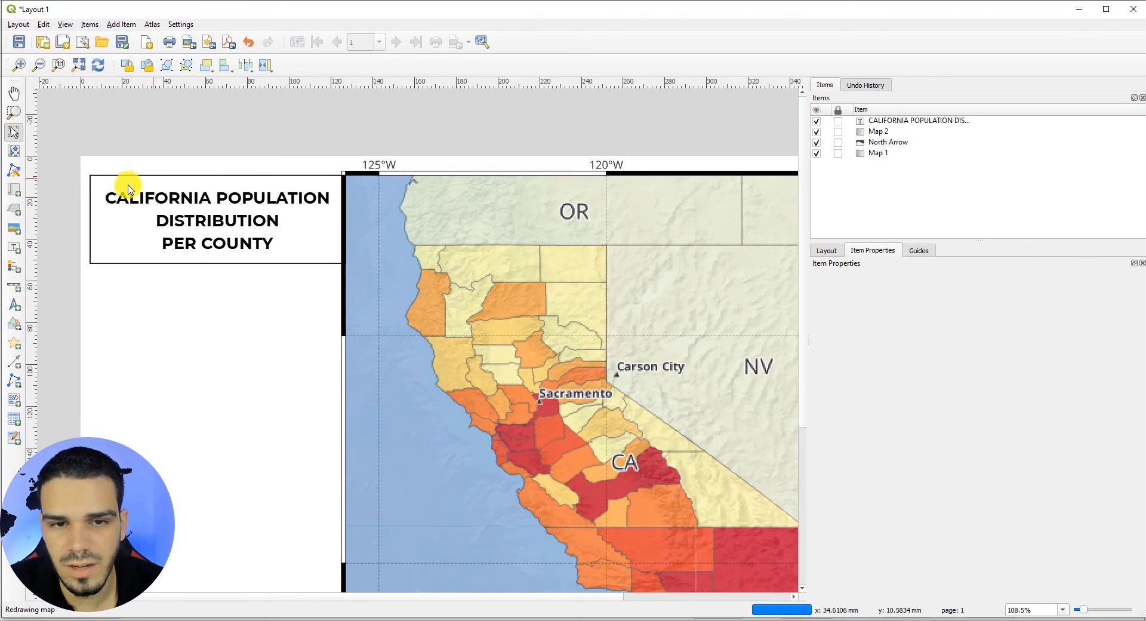
scroll(95, 133, "up", 1)
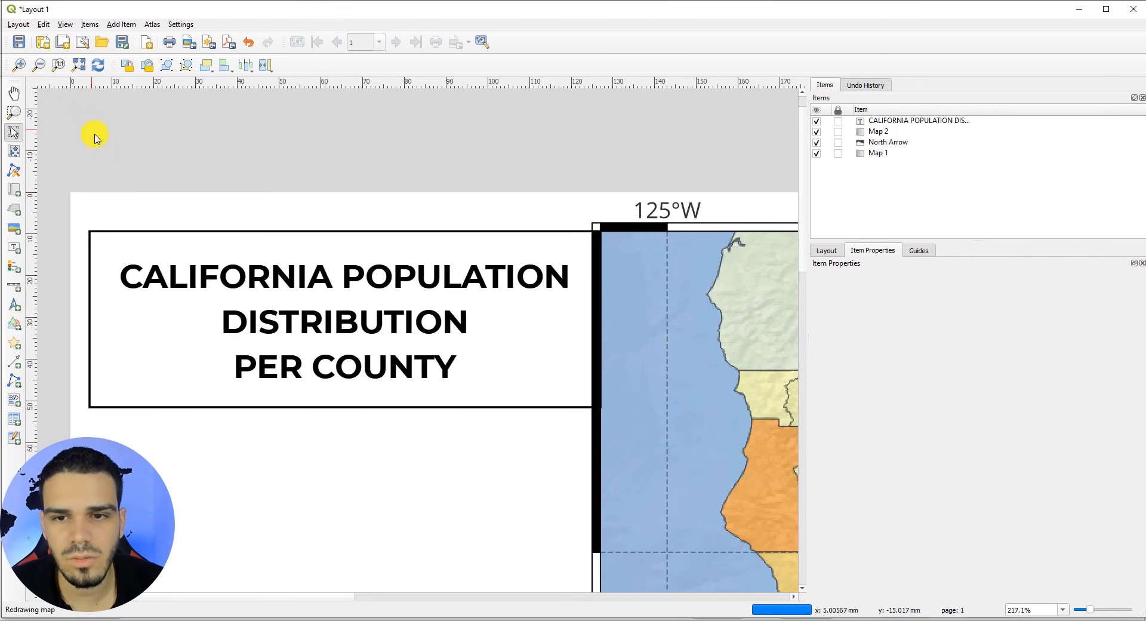
Resize the title label's frame so its upper edge lines up with the upper edge of the main map's frame
left_click(286, 260)
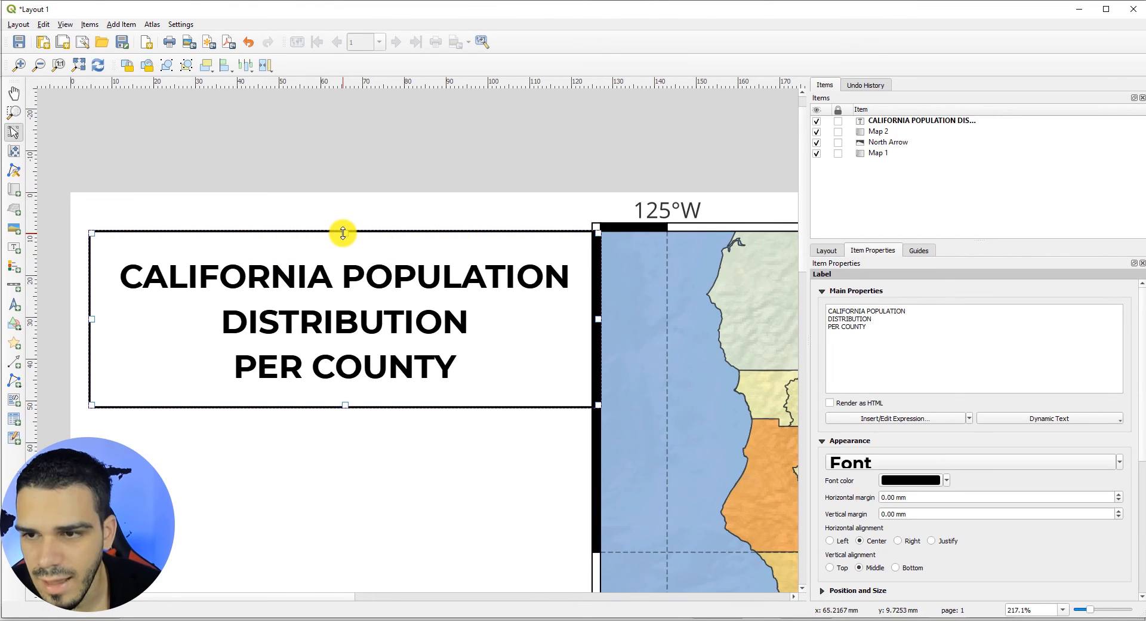
left_click_drag(343, 232, 344, 224)
left_click(315, 209)
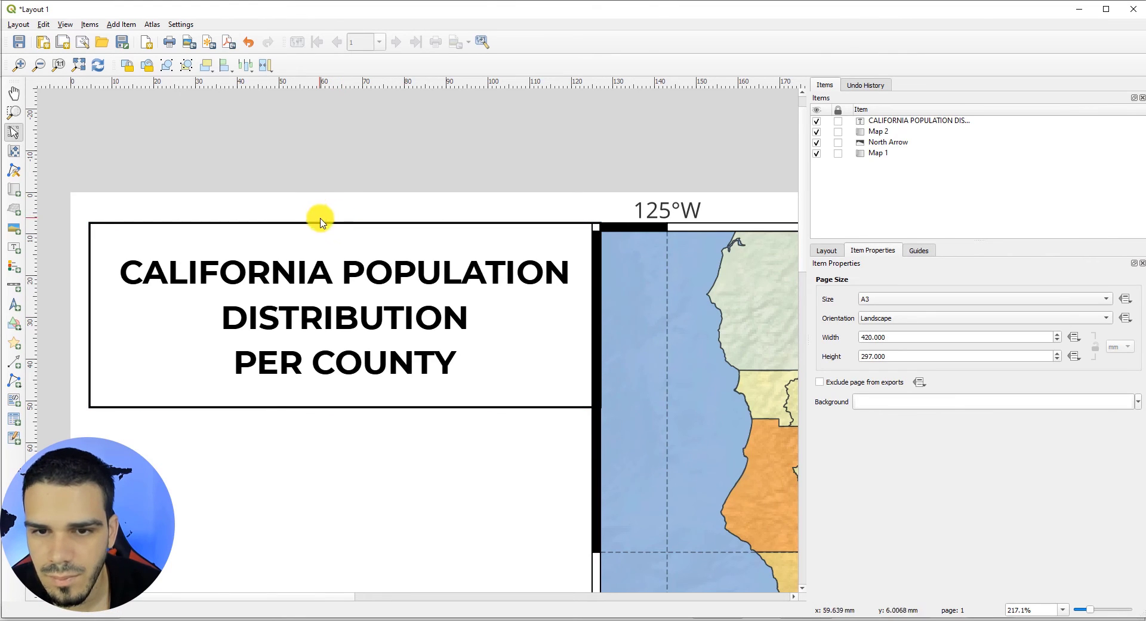
scroll(596, 218, "up", 1)
left_click(522, 227)
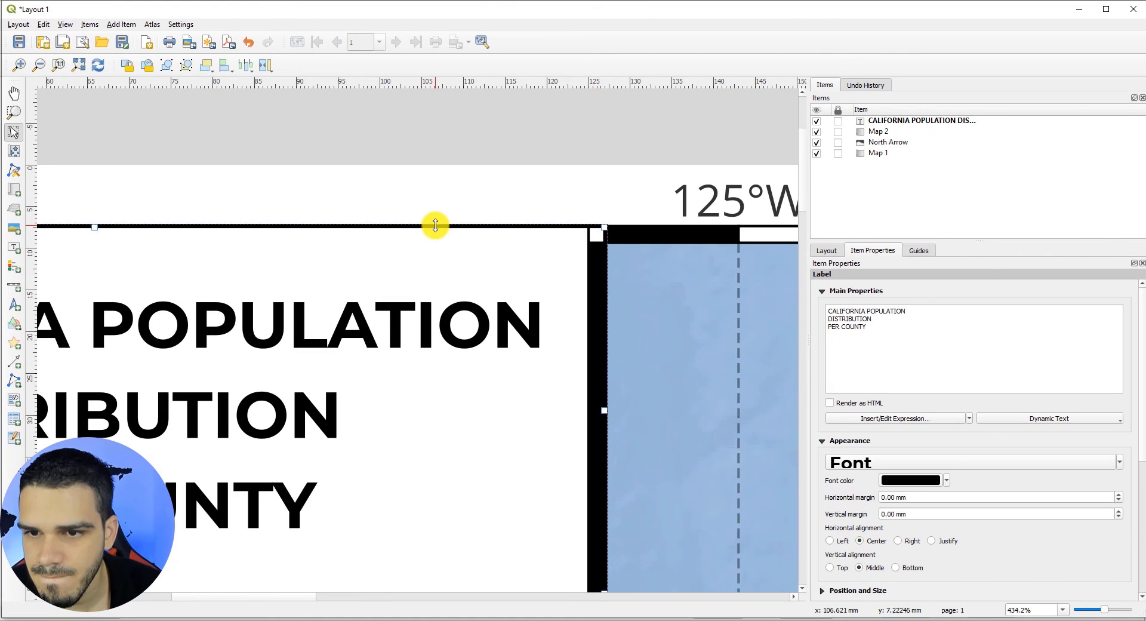
left_click_drag(436, 225, 435, 227)
left_click(425, 212)
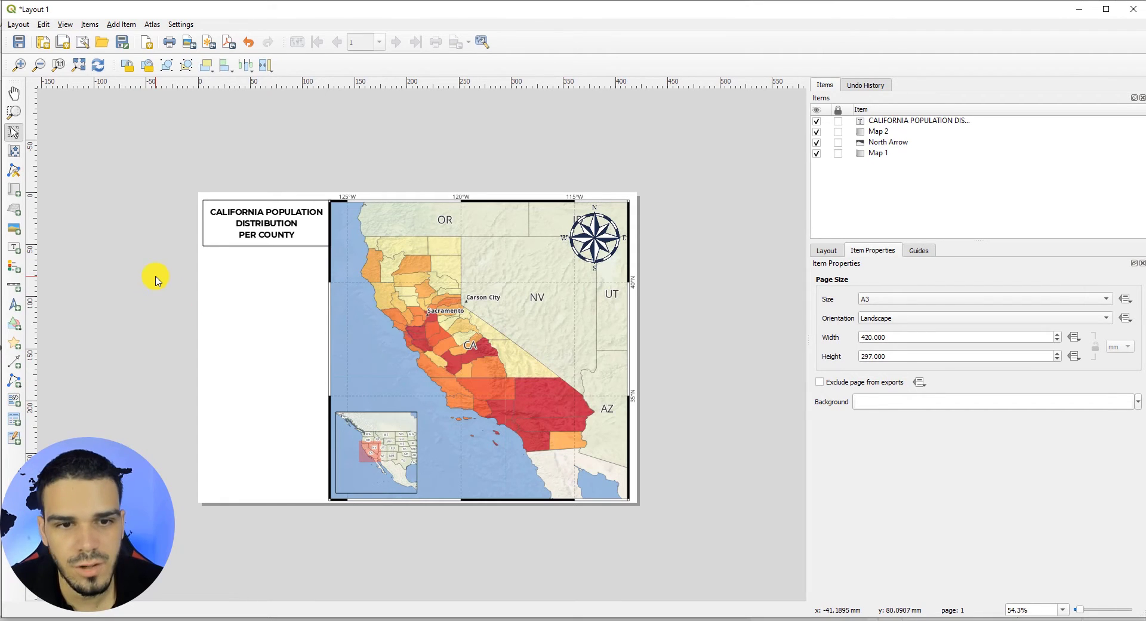
Add a picture directly below the title label as a raster image, using Flag_of_California.svg from the California/drive folder
left_click(15, 232)
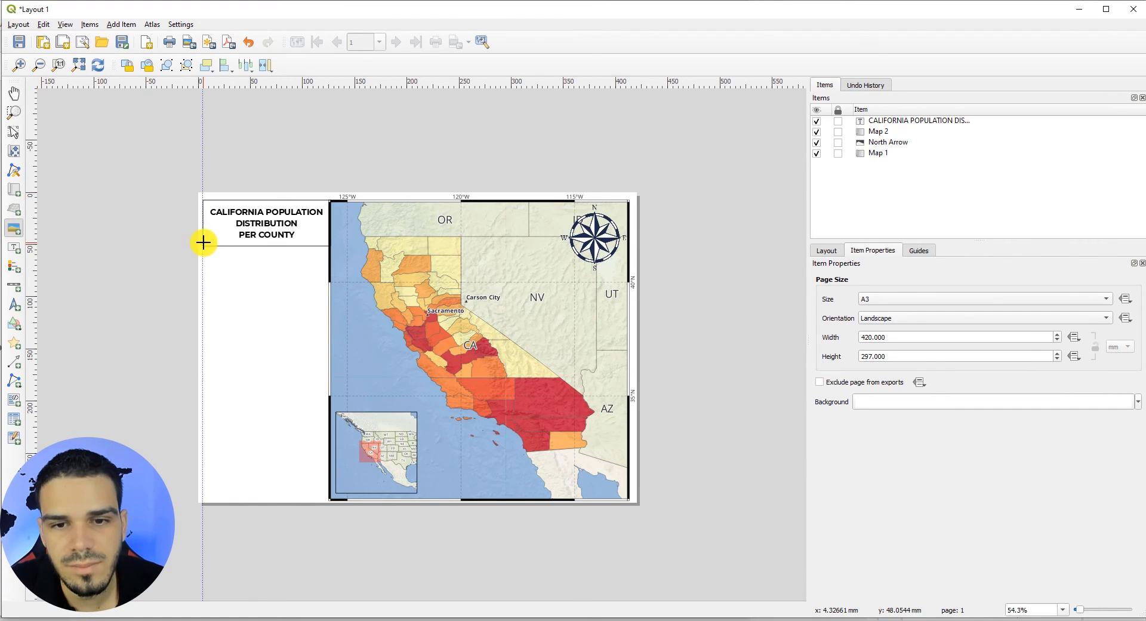
left_click_drag(202, 246, 327, 297)
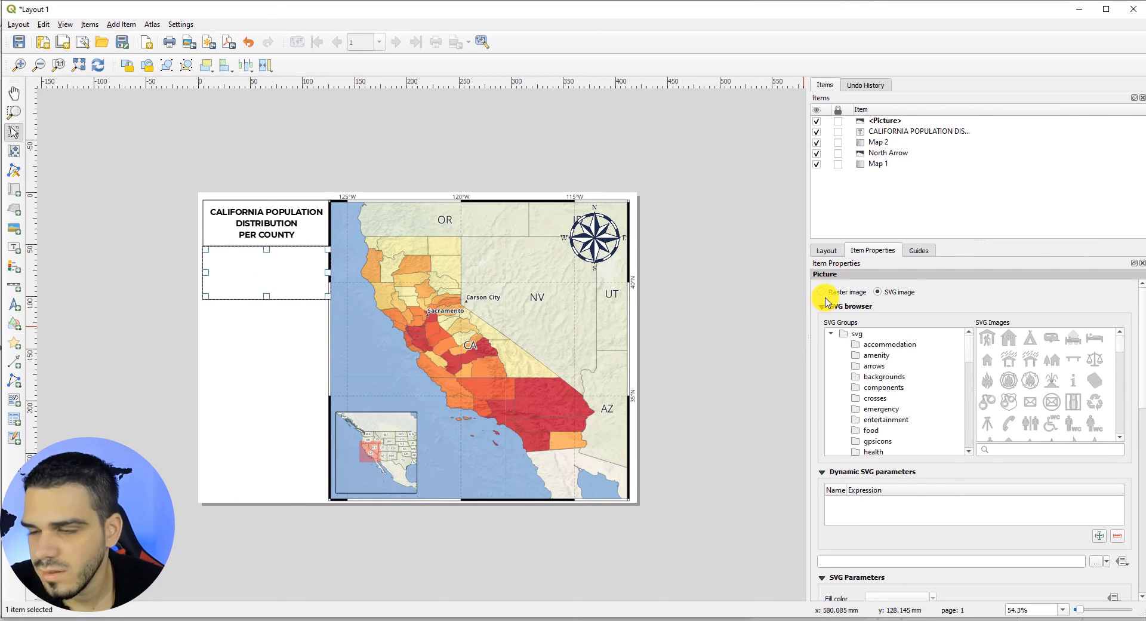
left_click(822, 292)
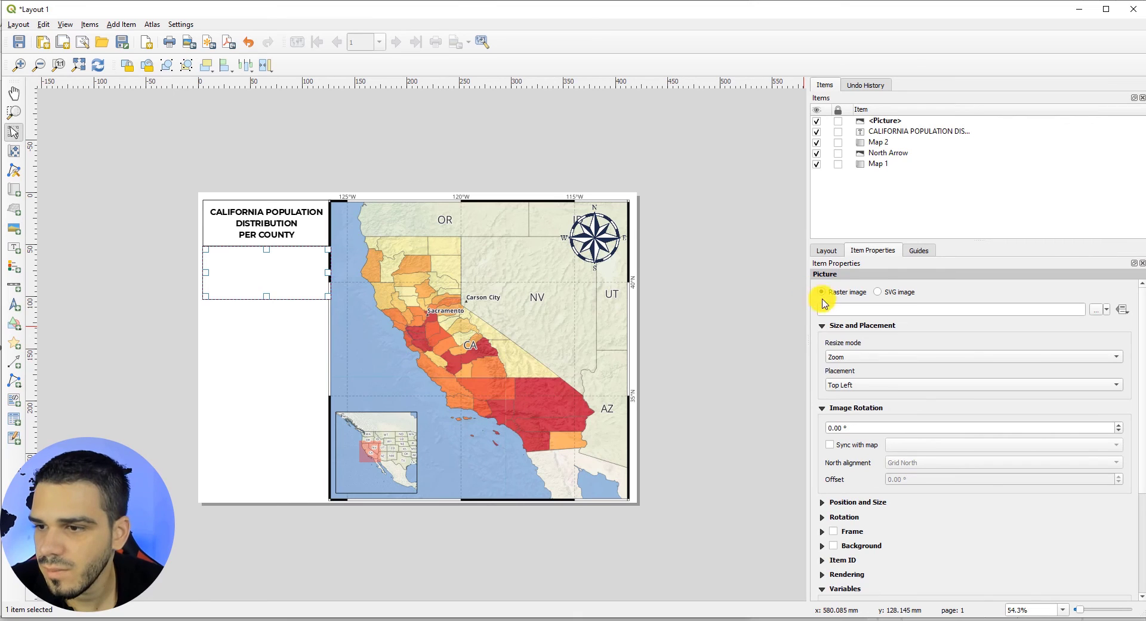
left_click(1096, 310)
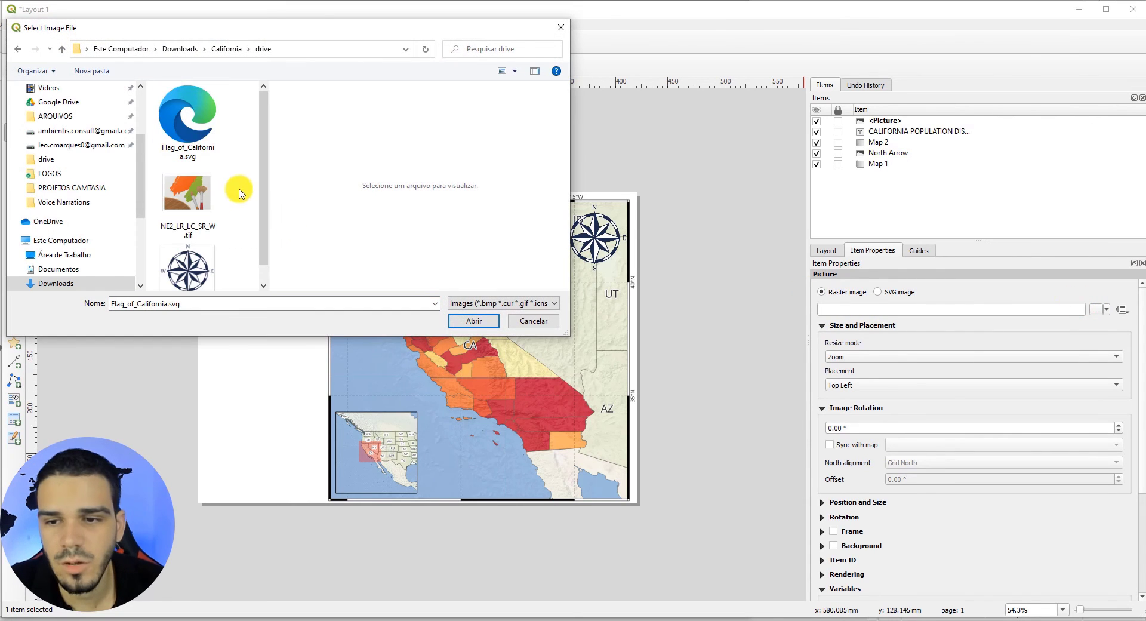
left_click(175, 126)
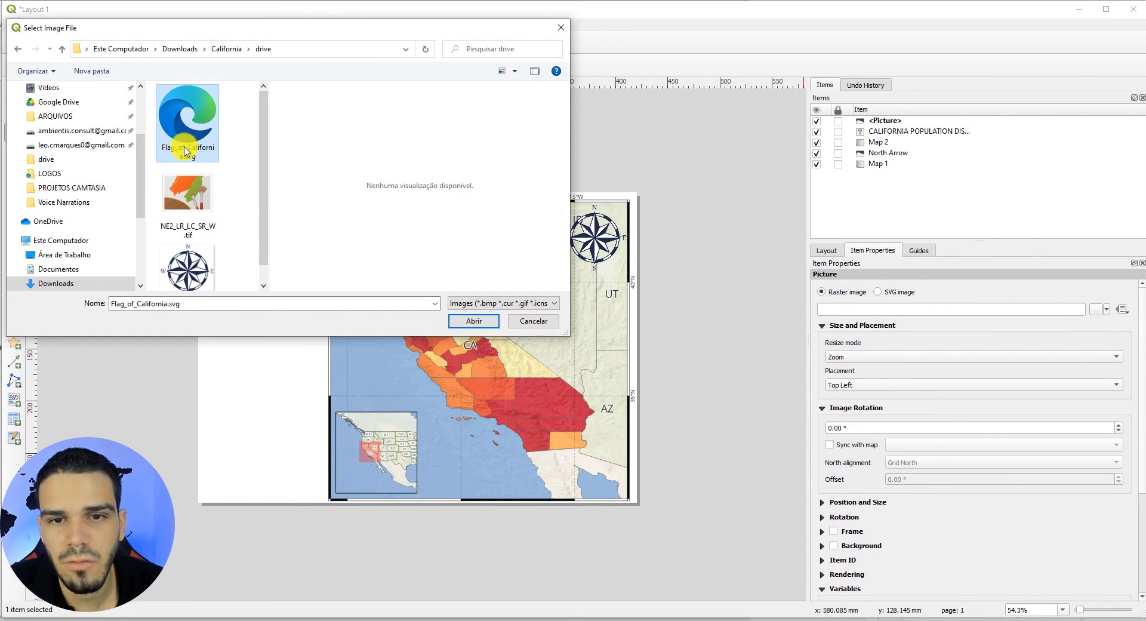
left_click(470, 320)
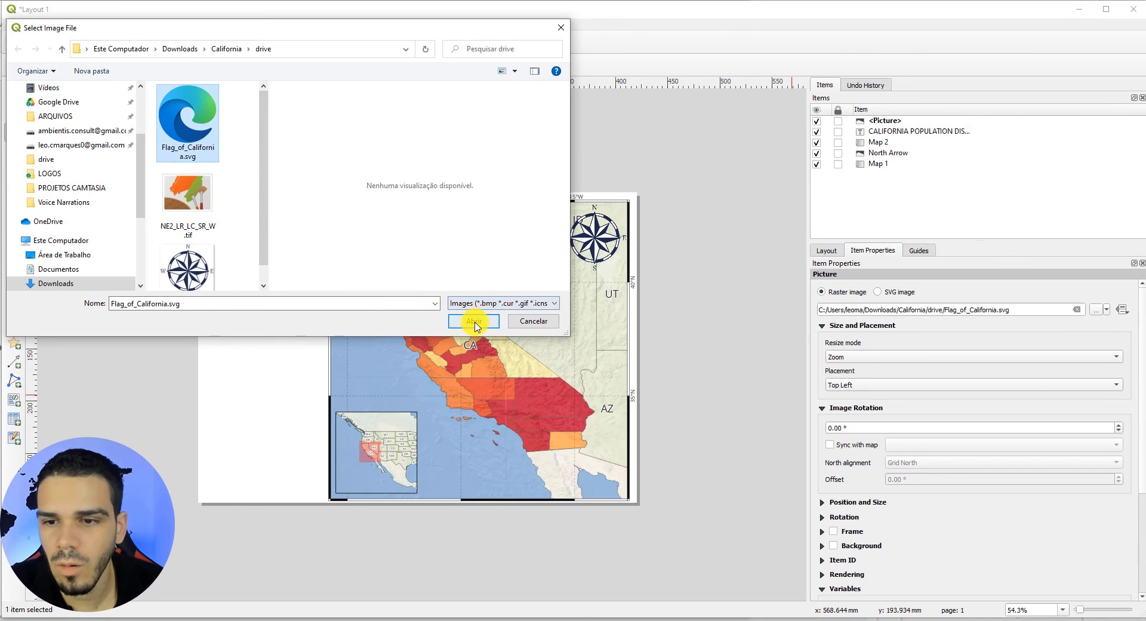
Shrink the California flag picture and place it below the title, against the main map's left border
left_click_drag(326, 297, 287, 270)
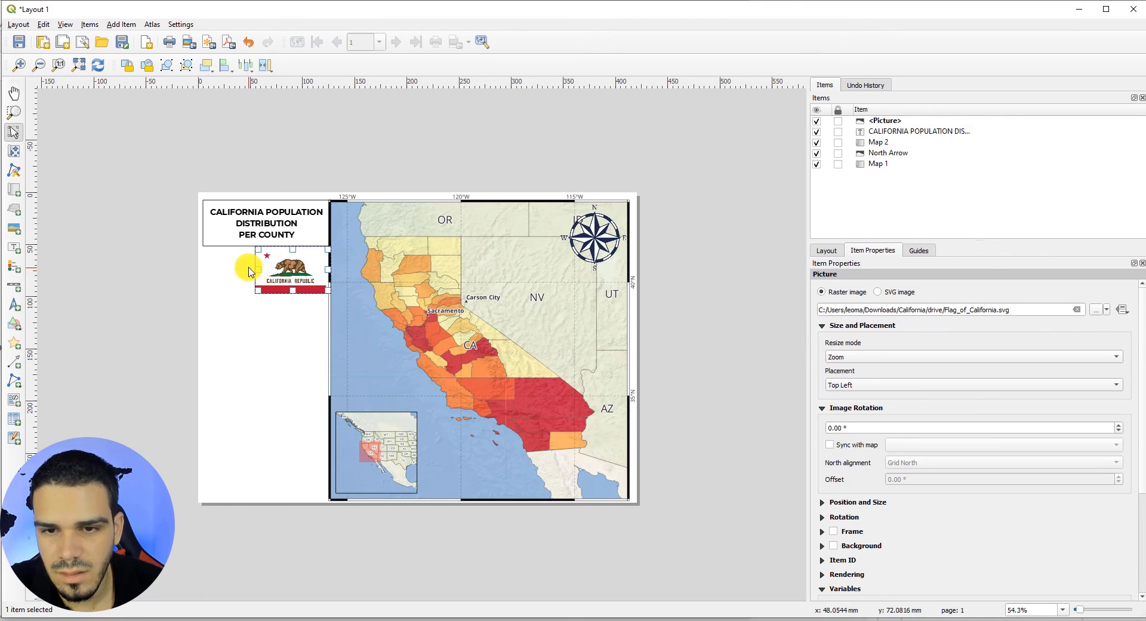
left_click(250, 272)
left_click(280, 260)
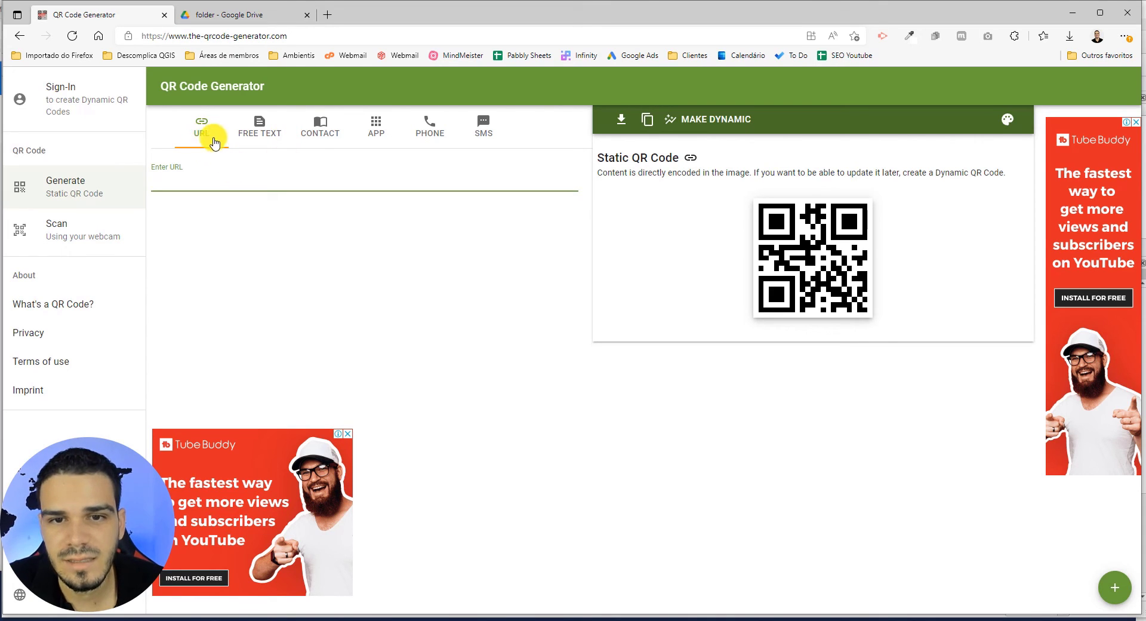
Switch to Google Drive in the browser and copy the sharing link of the folder named "folder"
left_click(205, 16)
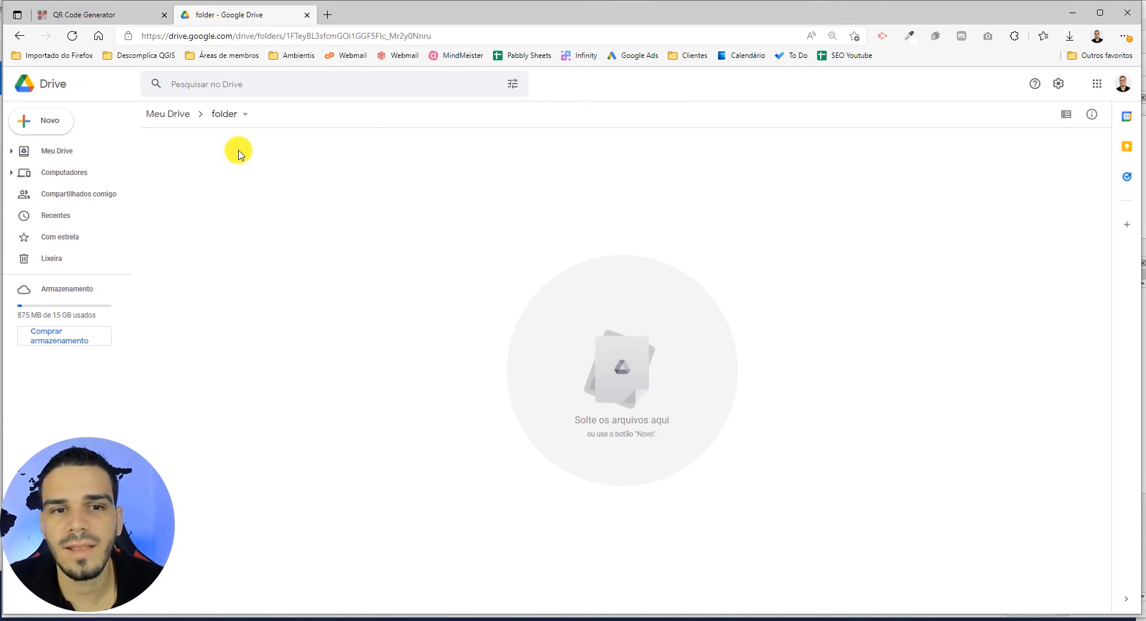
left_click(238, 114)
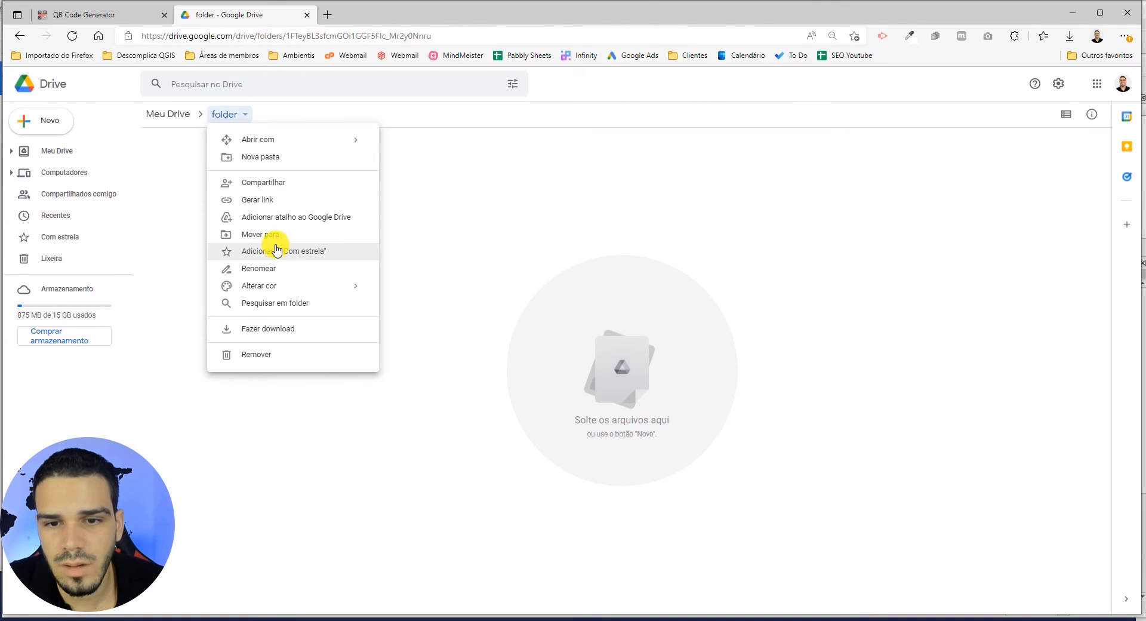
left_click(254, 200)
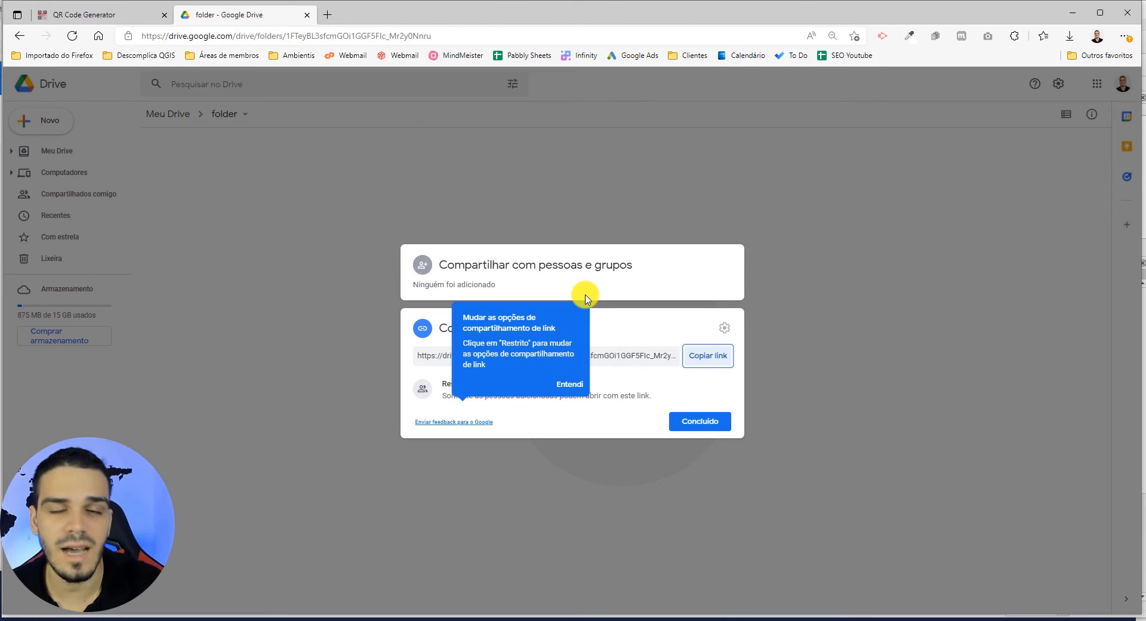
left_click(702, 357)
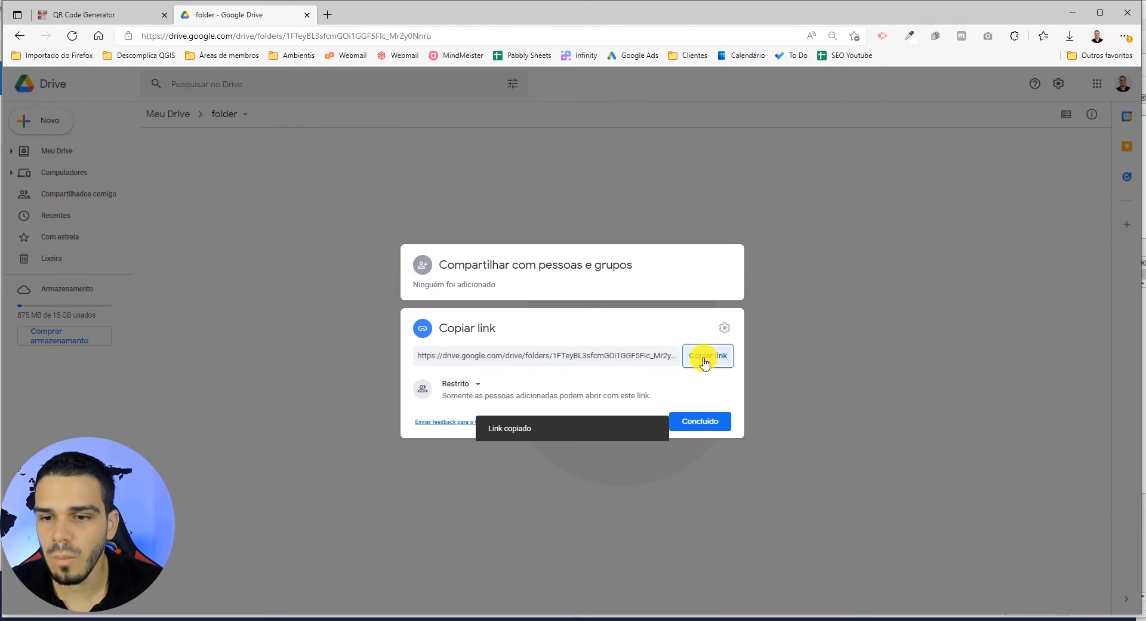
Paste the folder link as the URL in QR Code Generator and download the code as a PNG named "qr code"
left_click(95, 14)
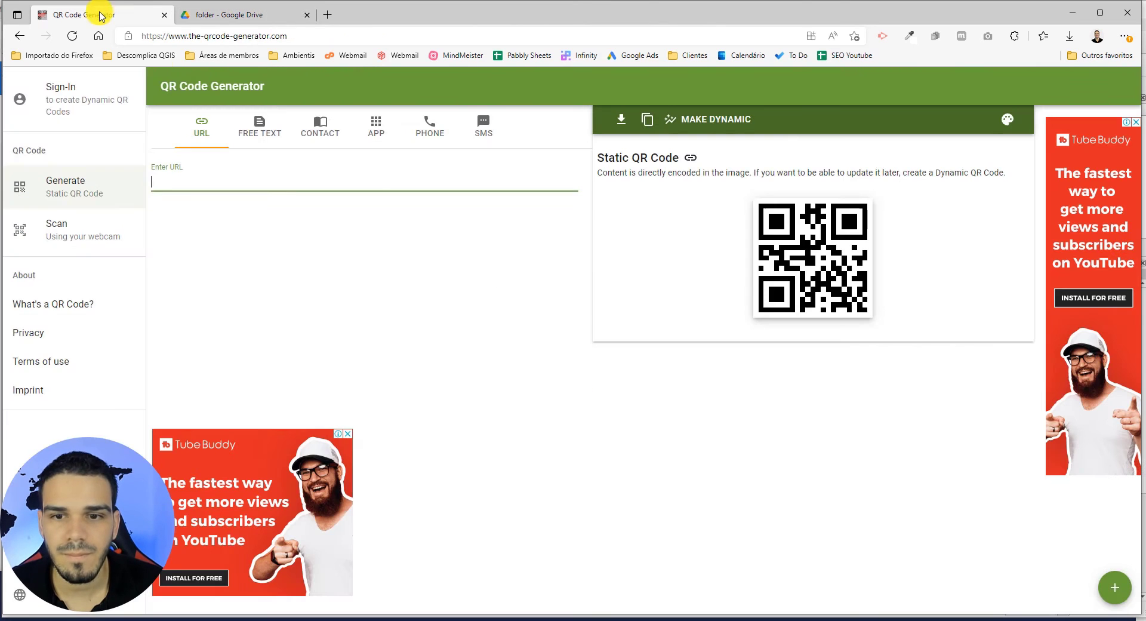
key("ctrl+v")
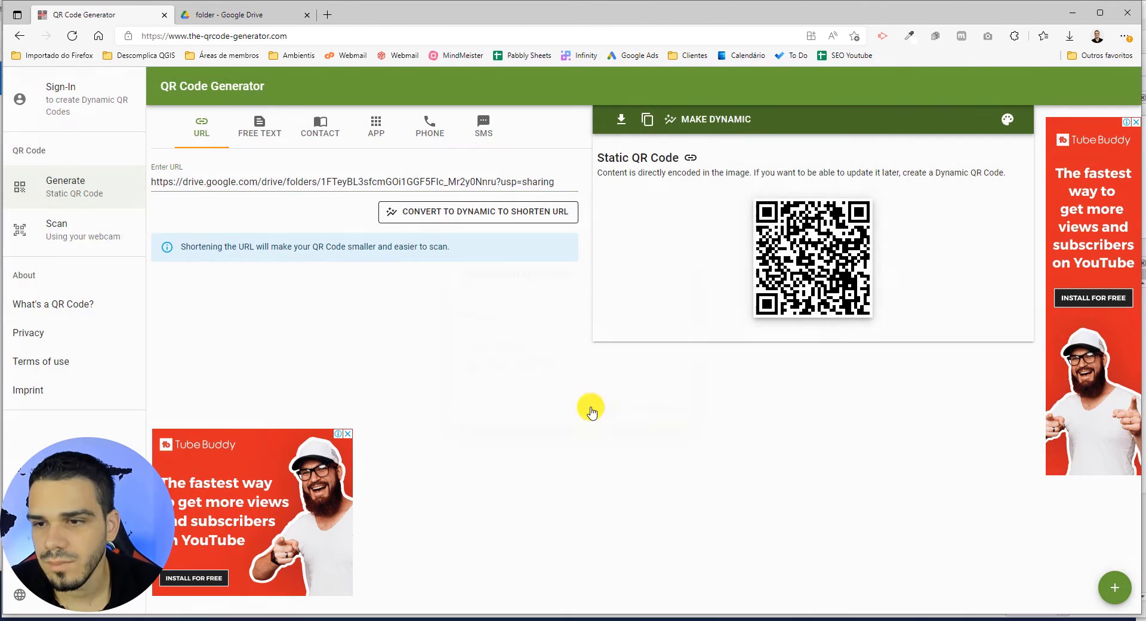
left_click(621, 119)
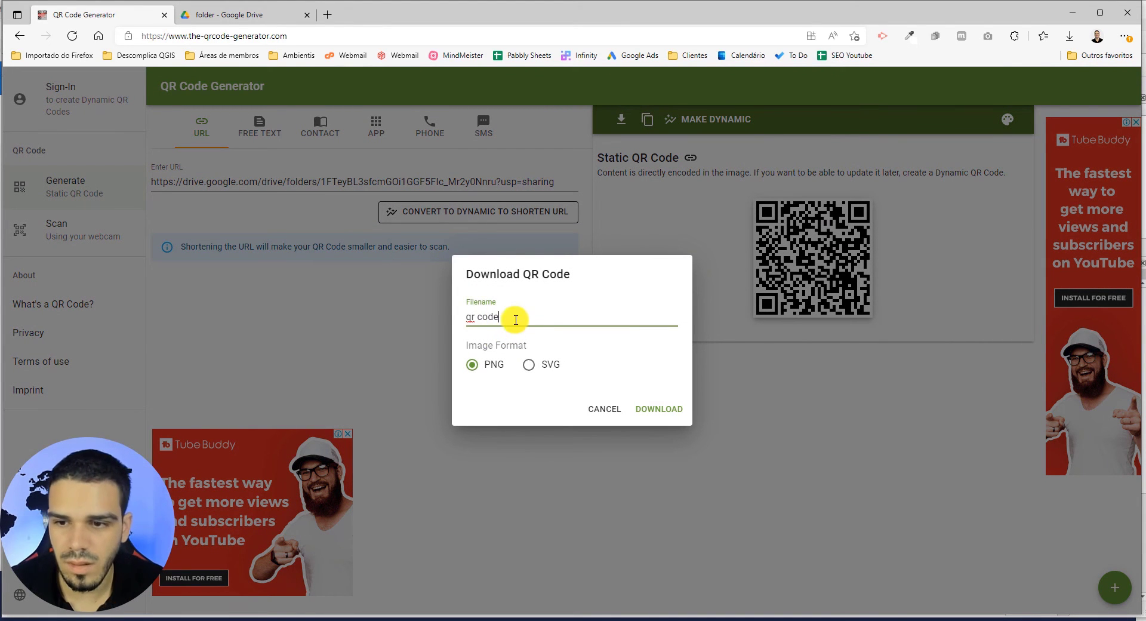
left_click(664, 416)
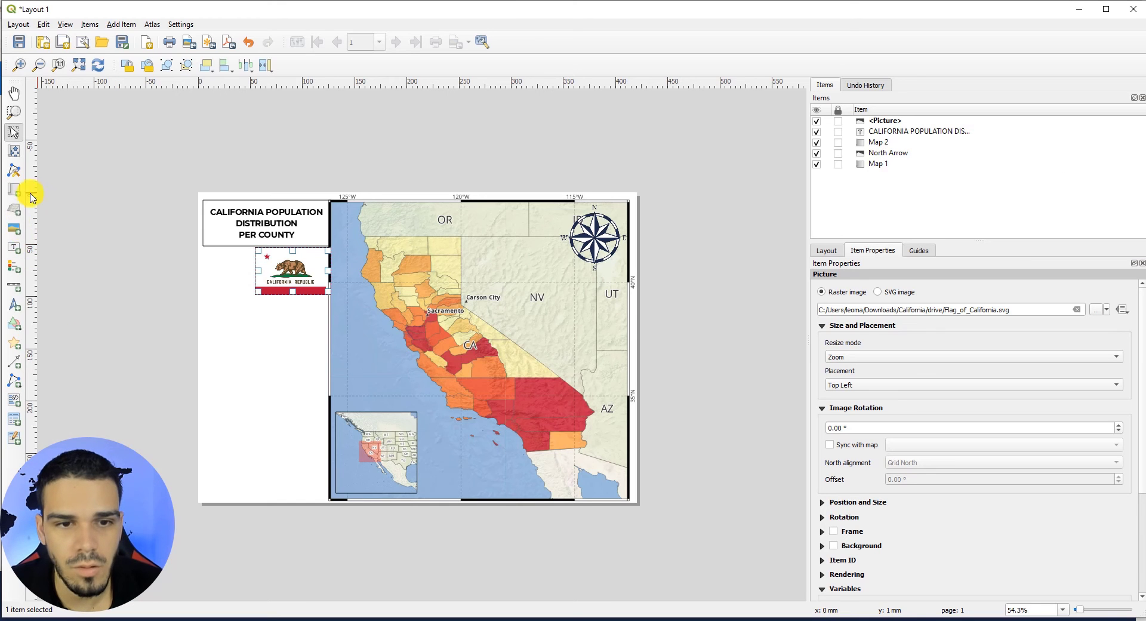
Switch back to the QGIS layout and add a raster picture about 50 mm wide beside the flag, using qr code.png from Downloads
left_click(14, 228)
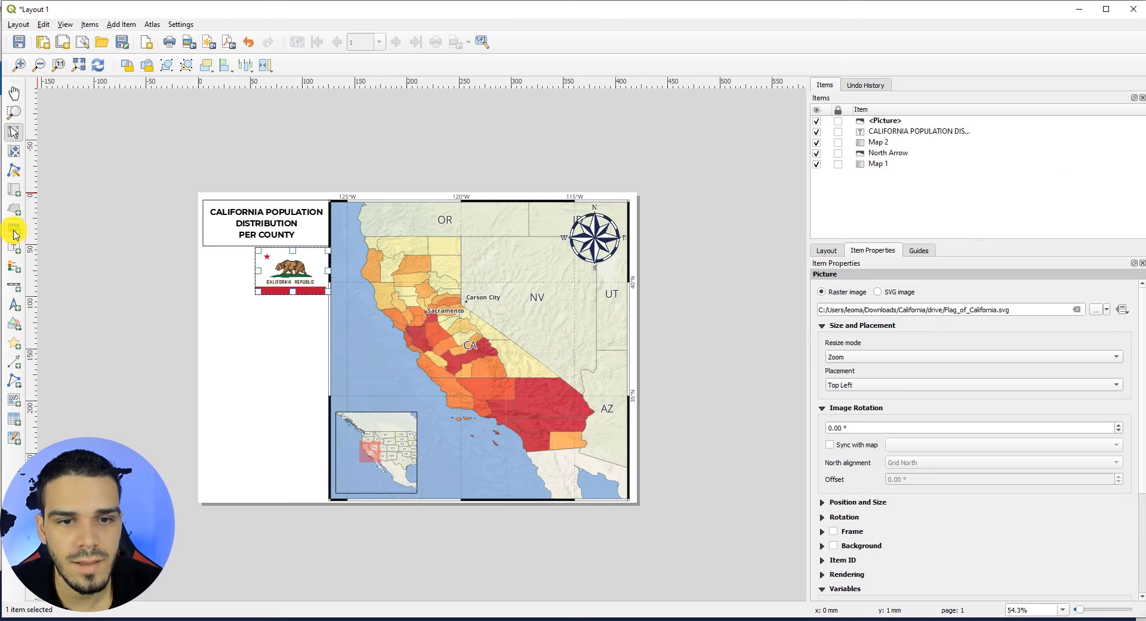
left_click_drag(203, 246, 251, 292)
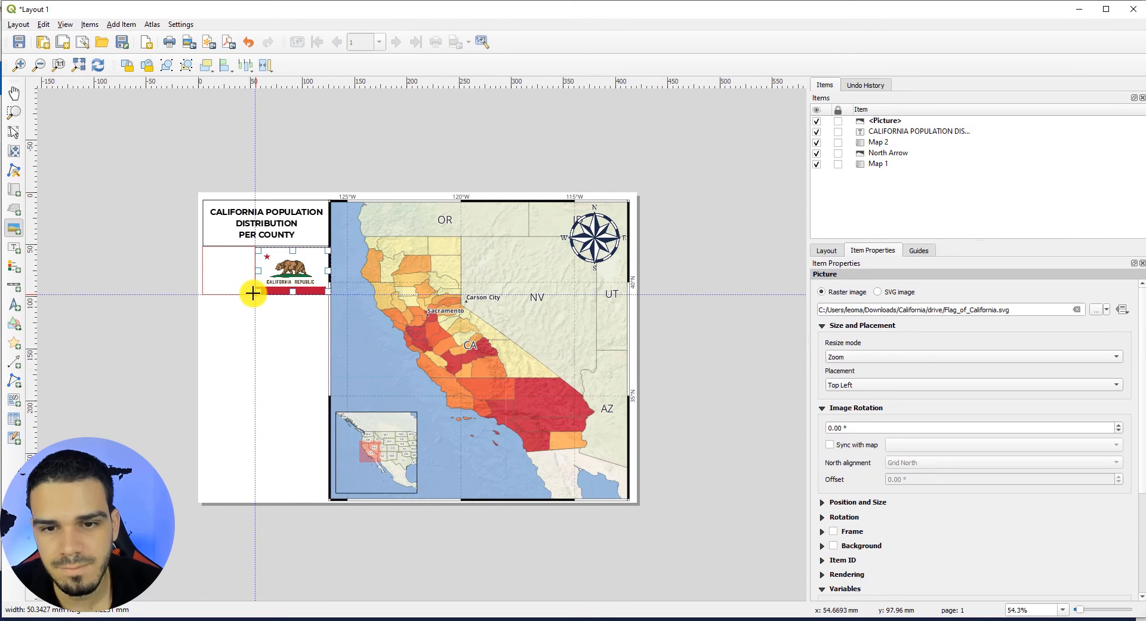
left_click(822, 292)
left_click(1093, 310)
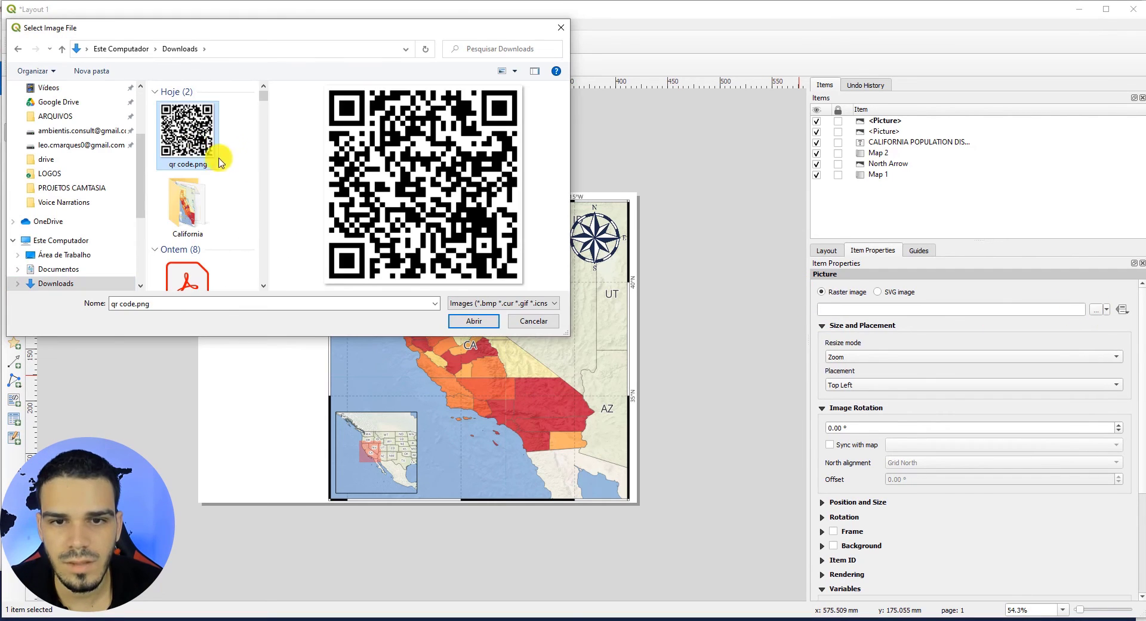
left_click(473, 321)
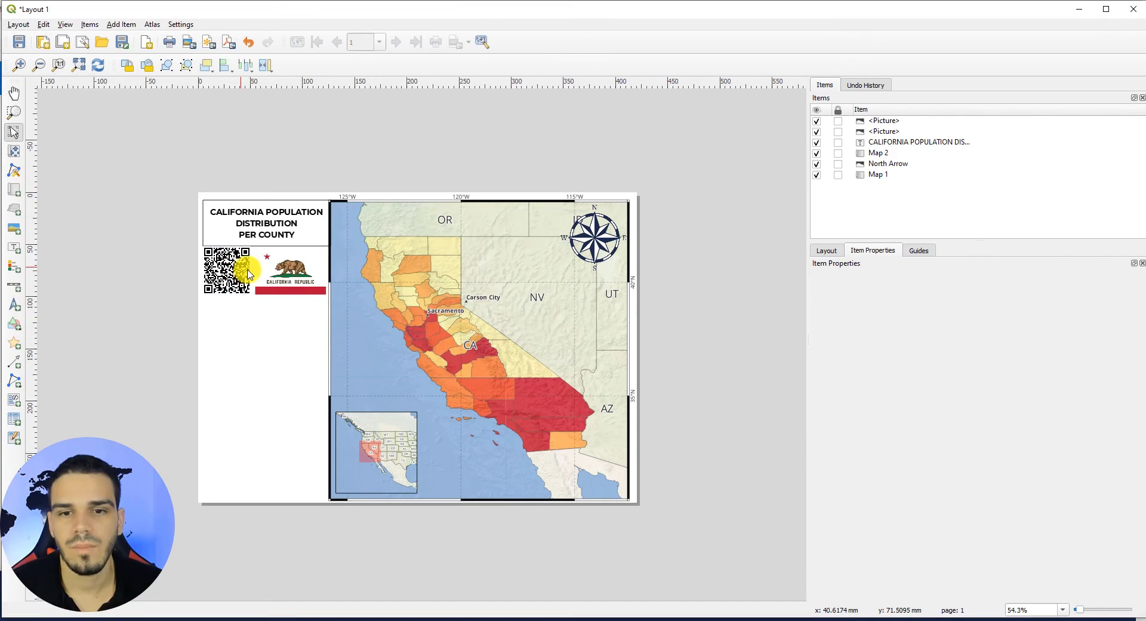
left_click(203, 263)
Draw a rectangle around the QR code and flag below the title, and move it beneath both pictures in the item order
scroll(203, 262, "up", 1)
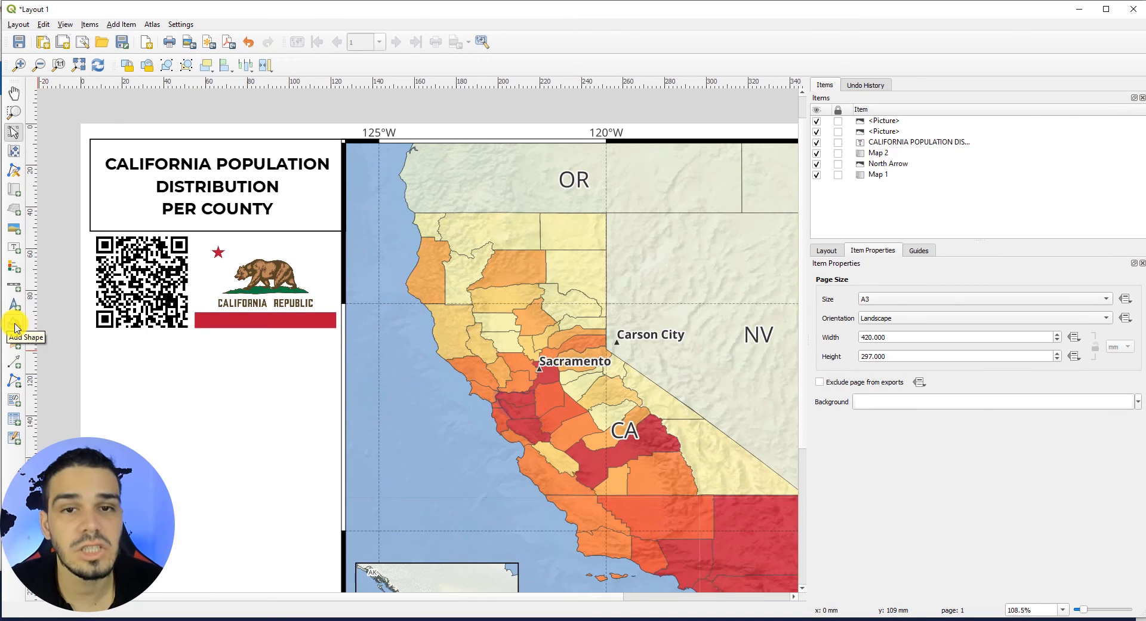
left_click(15, 327)
left_click(51, 326)
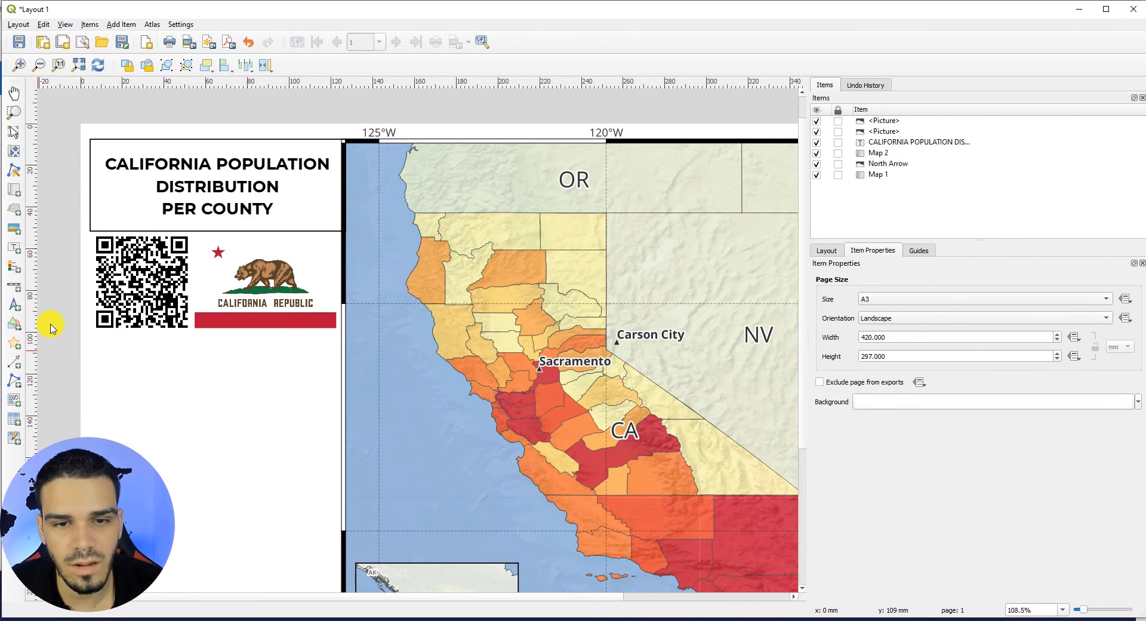
left_click_drag(90, 233, 341, 333)
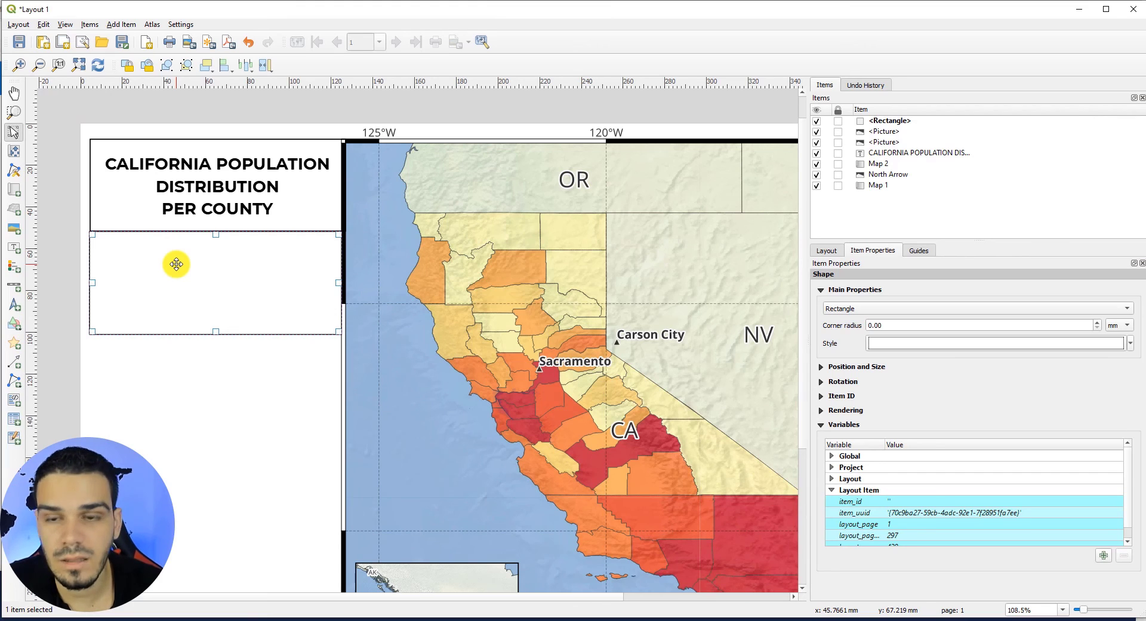
left_click(895, 121)
left_click_drag(895, 130, 895, 143)
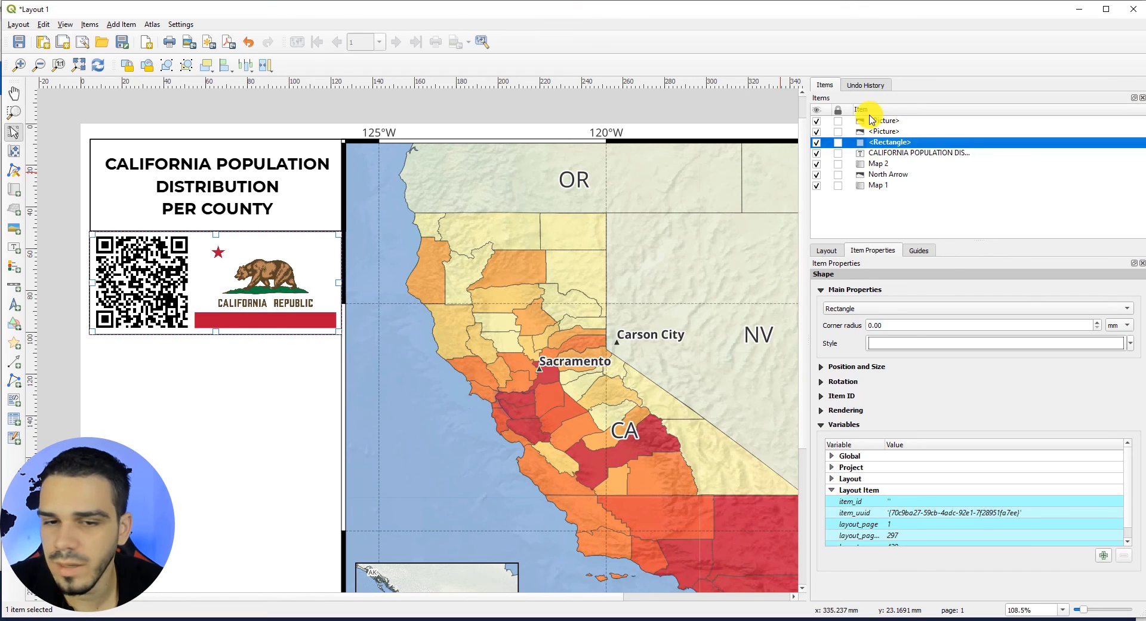
Set the stroke width of the rectangle's simple fill to 0.7 mm
left_click(884, 345)
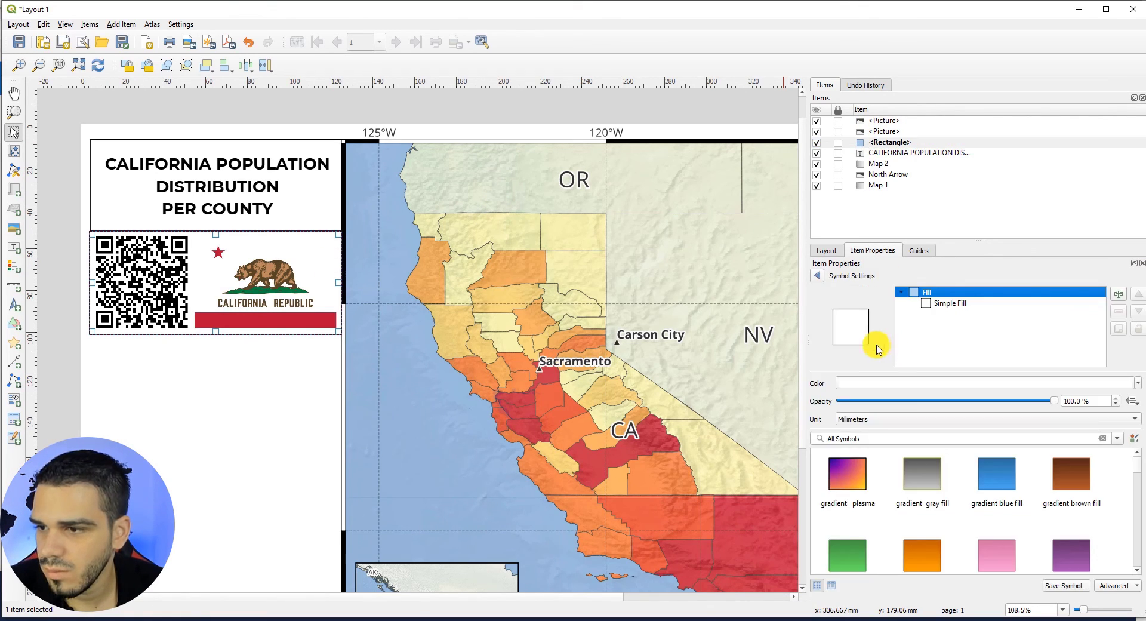
left_click(939, 302)
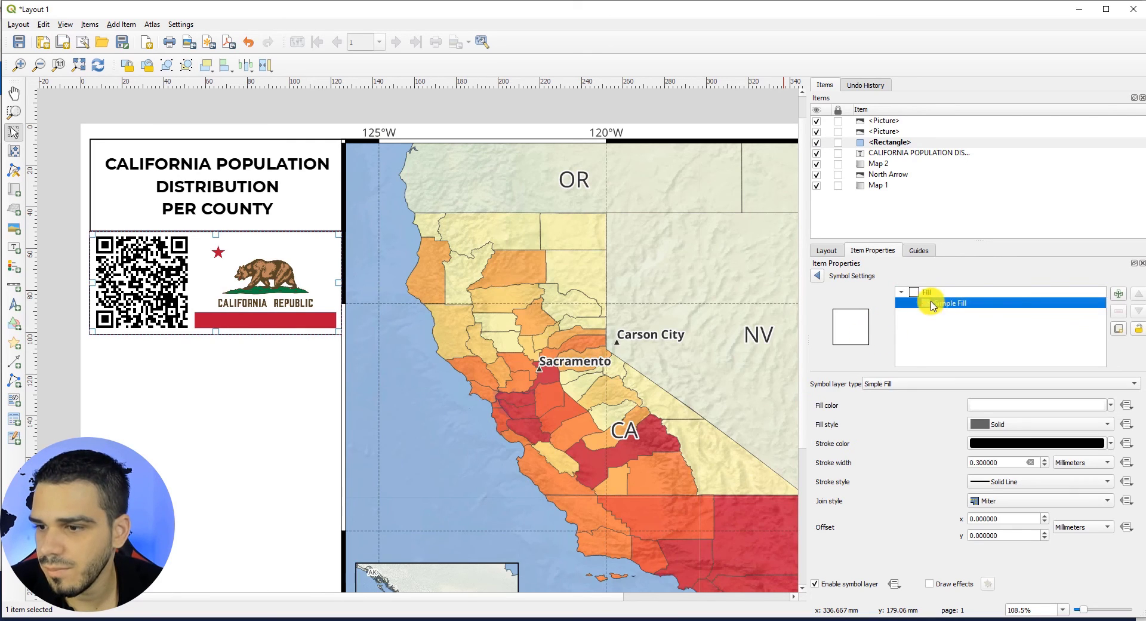
left_click(1043, 460)
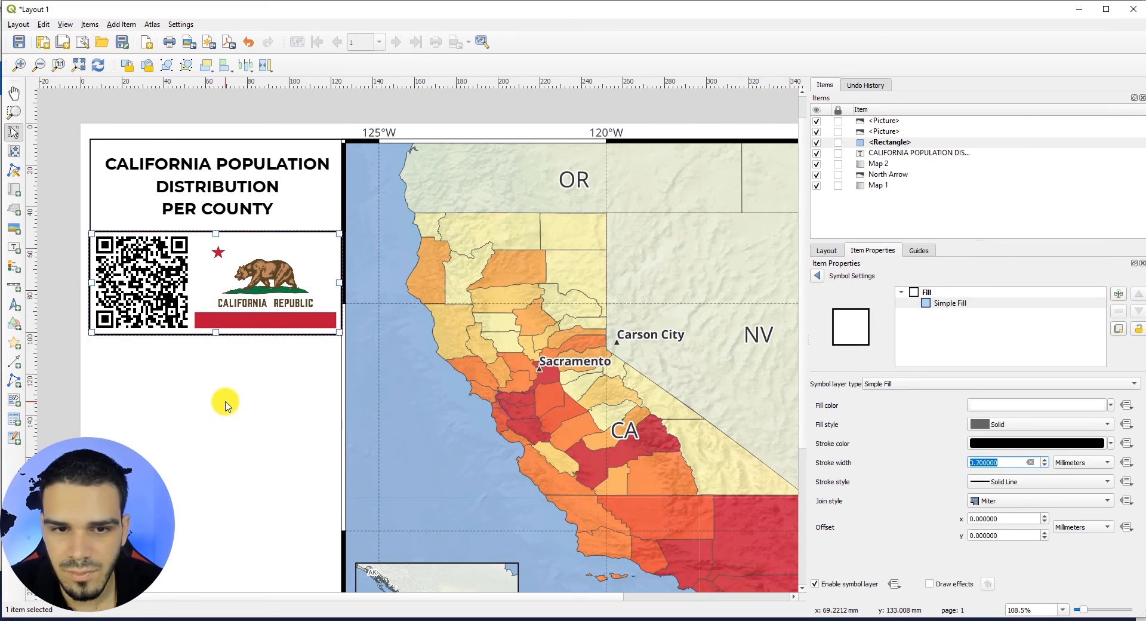
Inspect up close how the rectangle's left border lines up with the title frame, and return to the full page
left_click(220, 372)
scroll(92, 248, "up", 1)
scroll(91, 276, "up", 1)
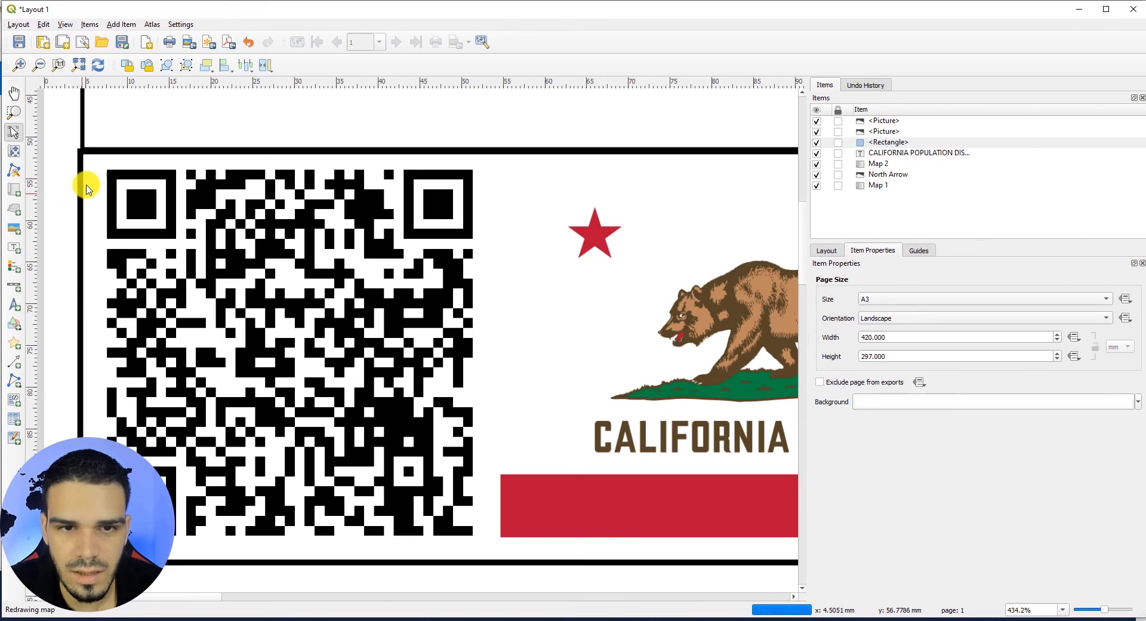
left_click(102, 239)
left_click(71, 279)
left_click(81, 287)
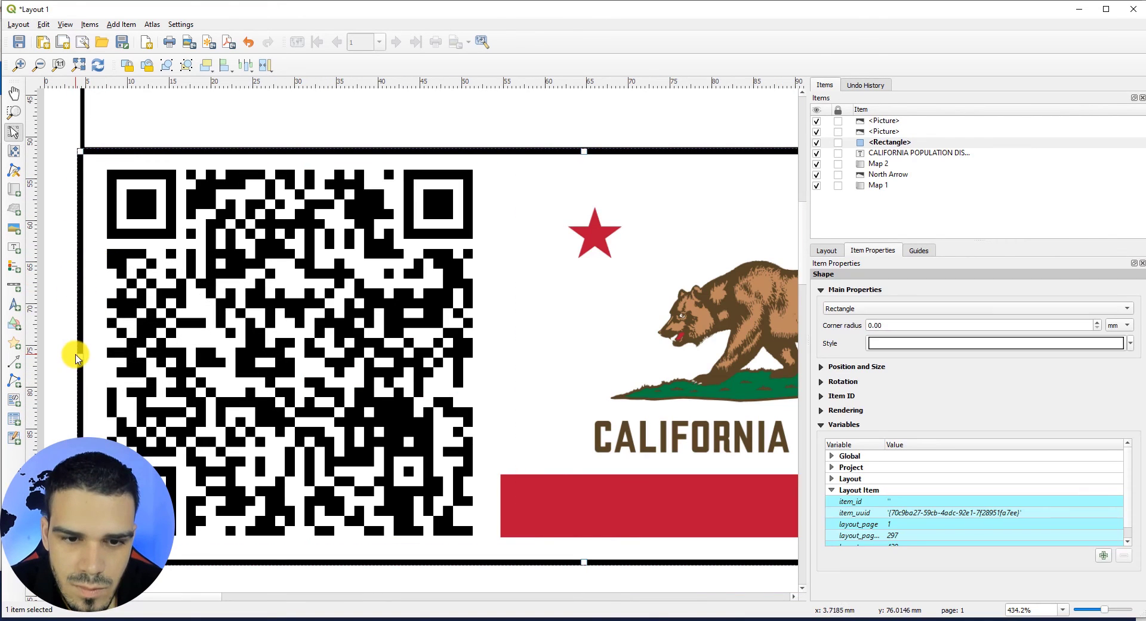
left_click(61, 287)
scroll(61, 287, "down", 1)
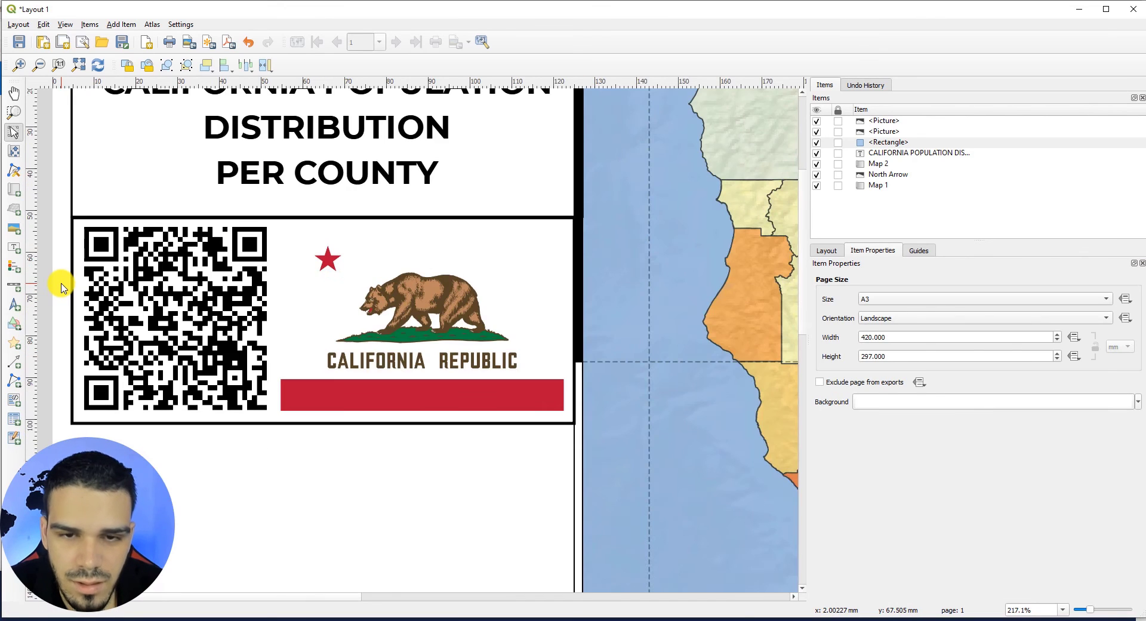
scroll(61, 284, "down", 1)
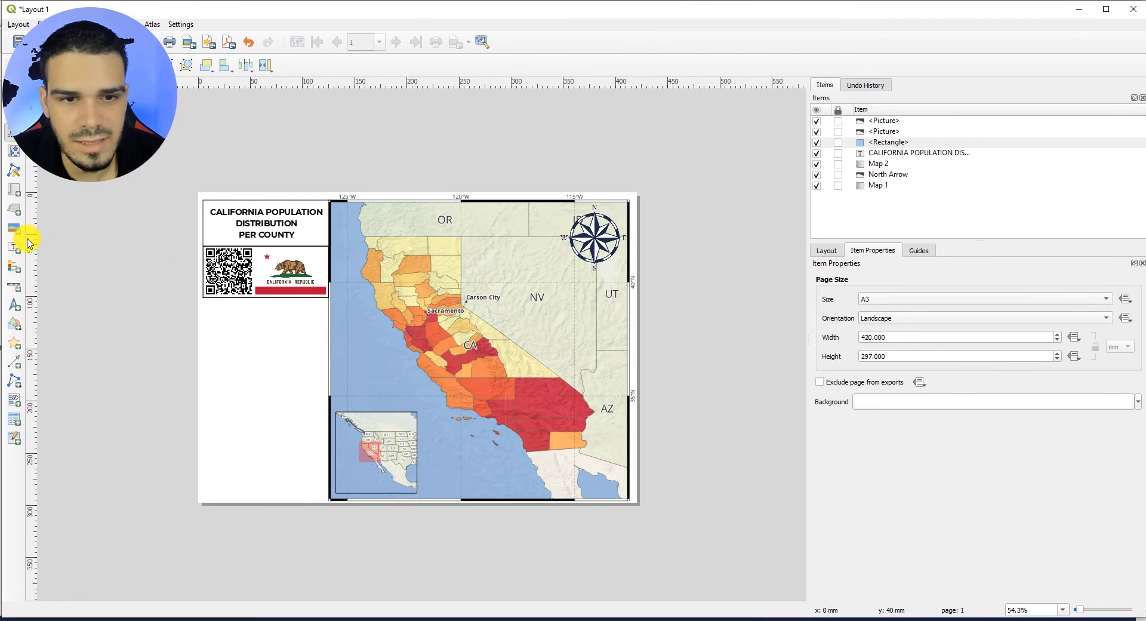
Add a legend in the empty area below the QR code and flag, starting at the rectangle's lower-left corner
left_click(15, 267)
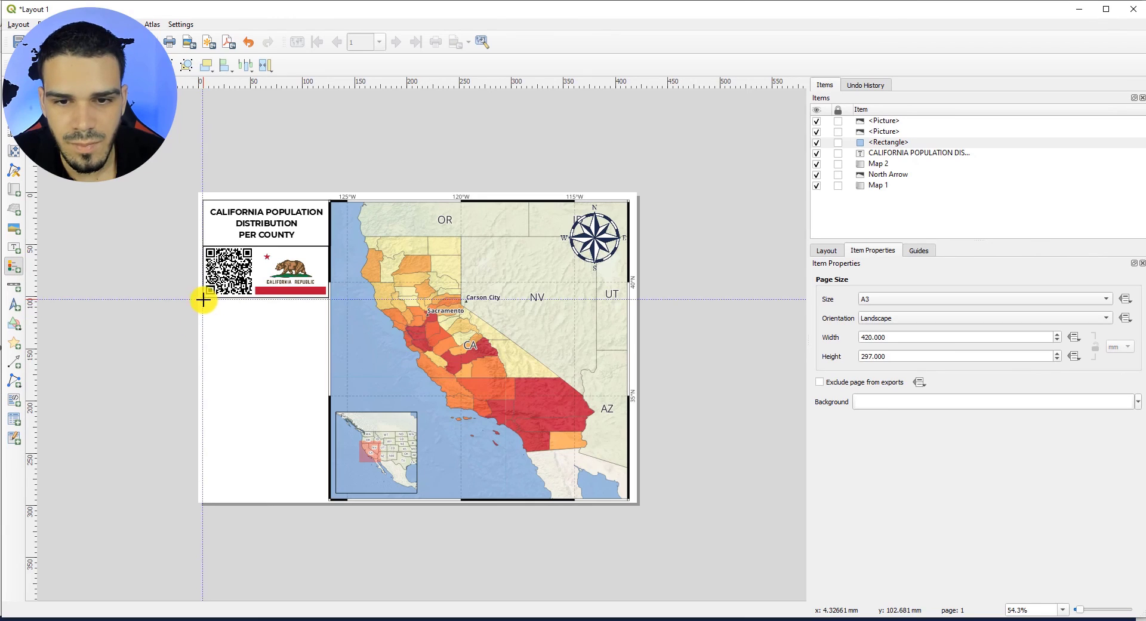
scroll(202, 298, "up", 1)
left_click_drag(90, 295, 340, 541)
Title the legend "Legend" and turn off both Resize to fit contents and Auto update
left_click(955, 313)
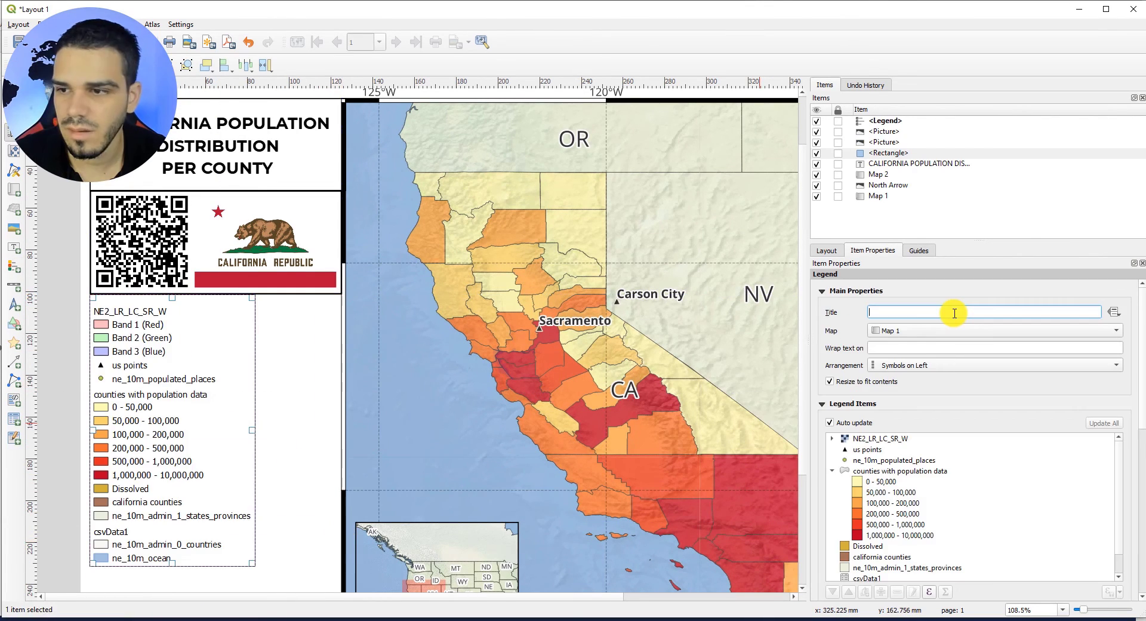
type("Legend")
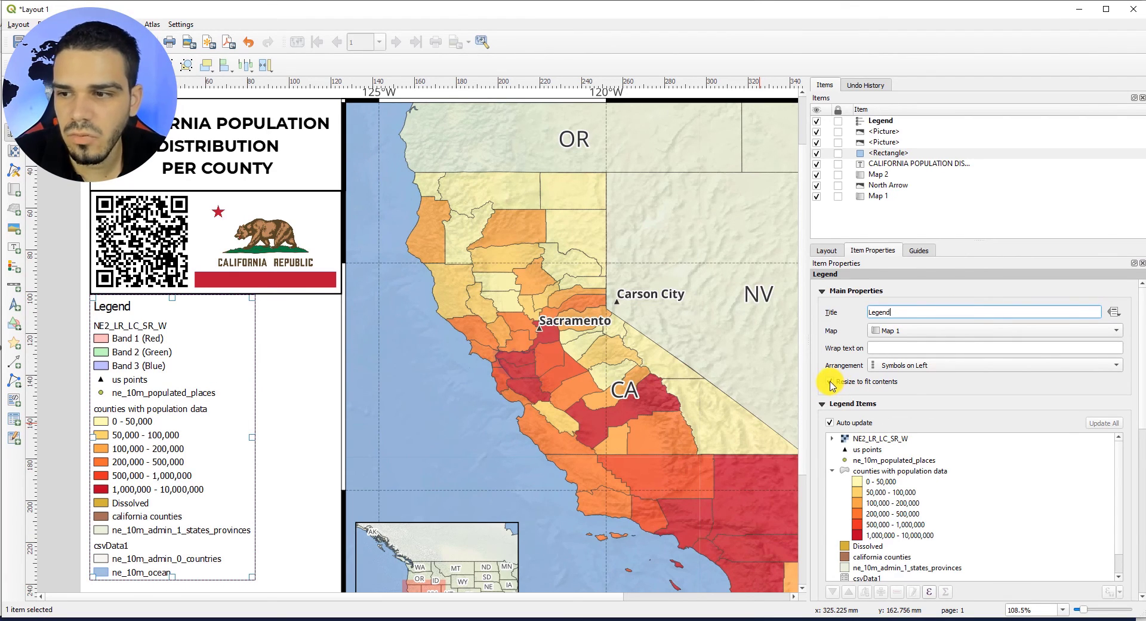
left_click(830, 382)
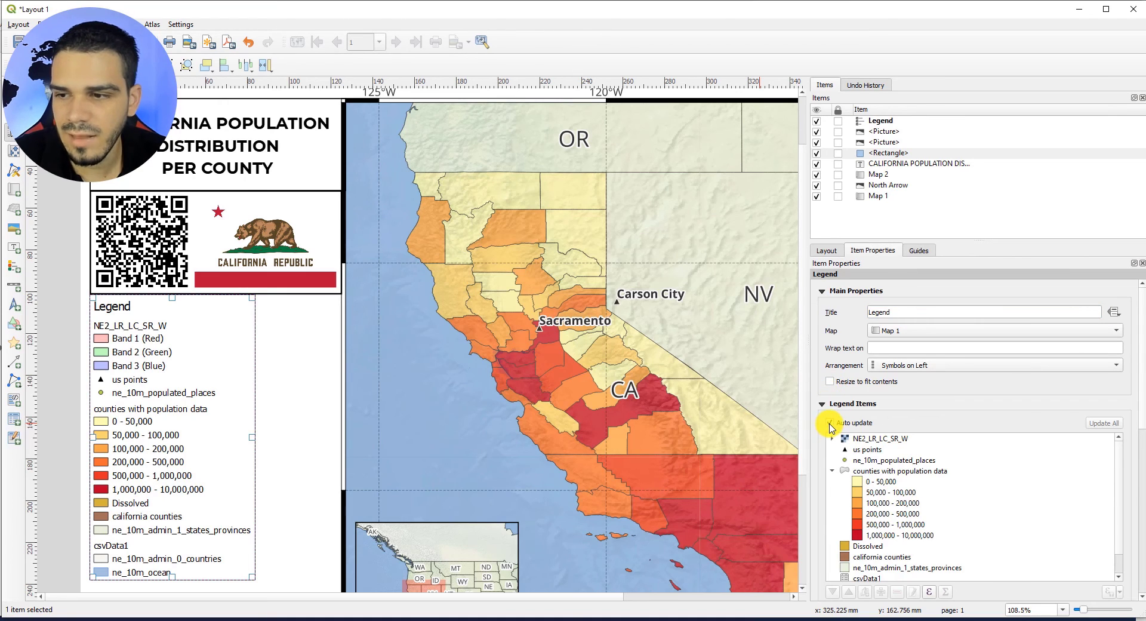
left_click(830, 423)
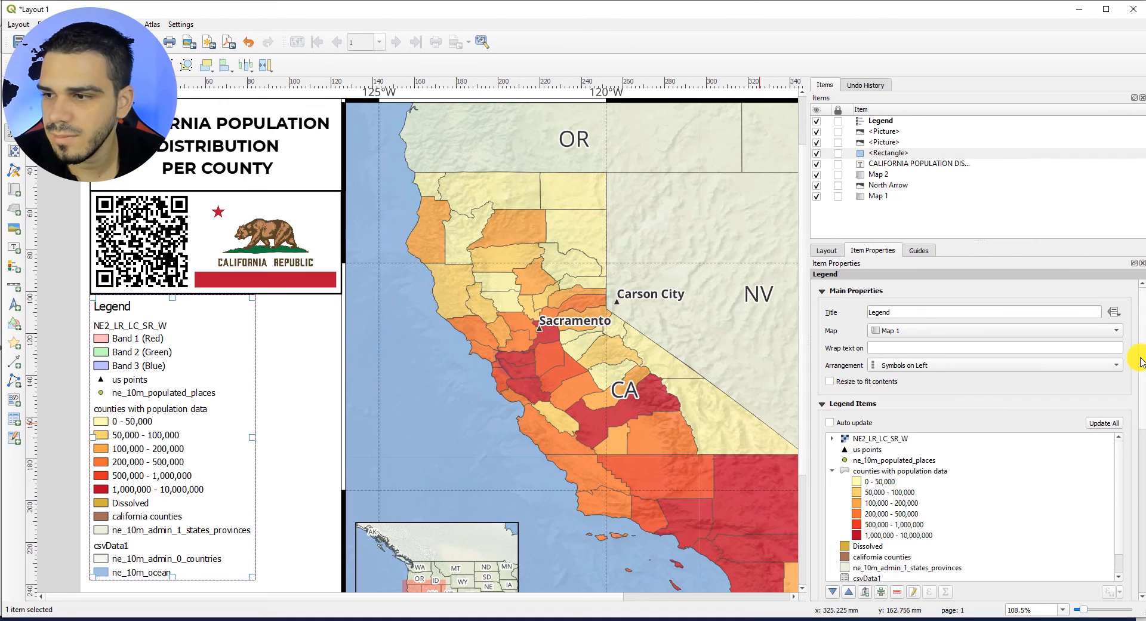
Enable the legend's frame and set its thickness to 0.50 mm
scroll(1135, 478, "down", 5)
scroll(1134, 477, "down", 1)
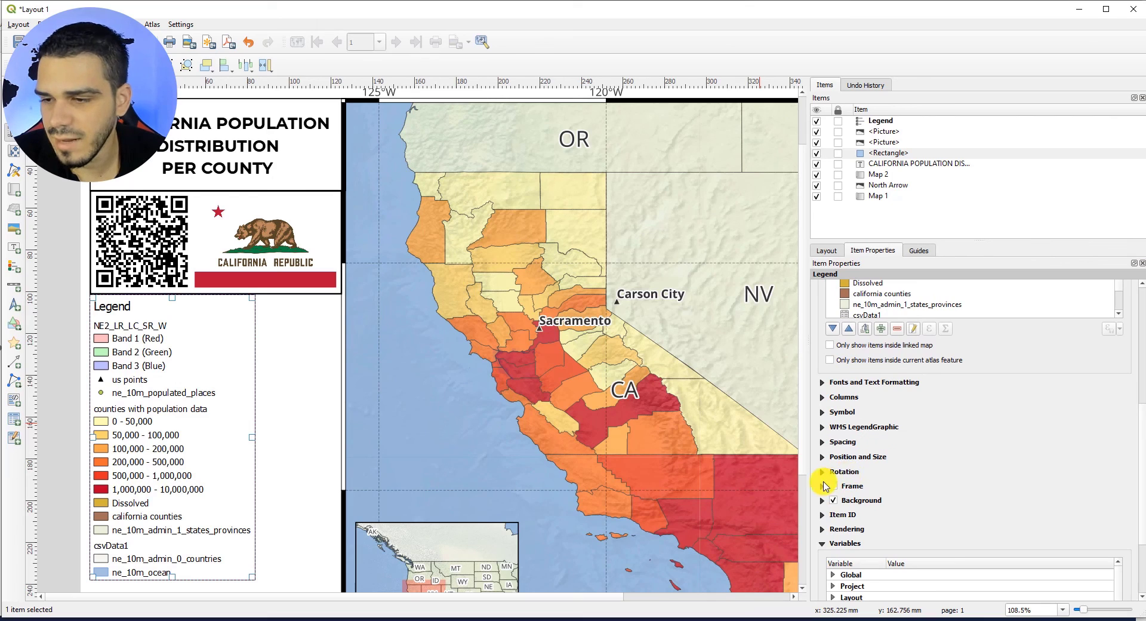
left_click(825, 487)
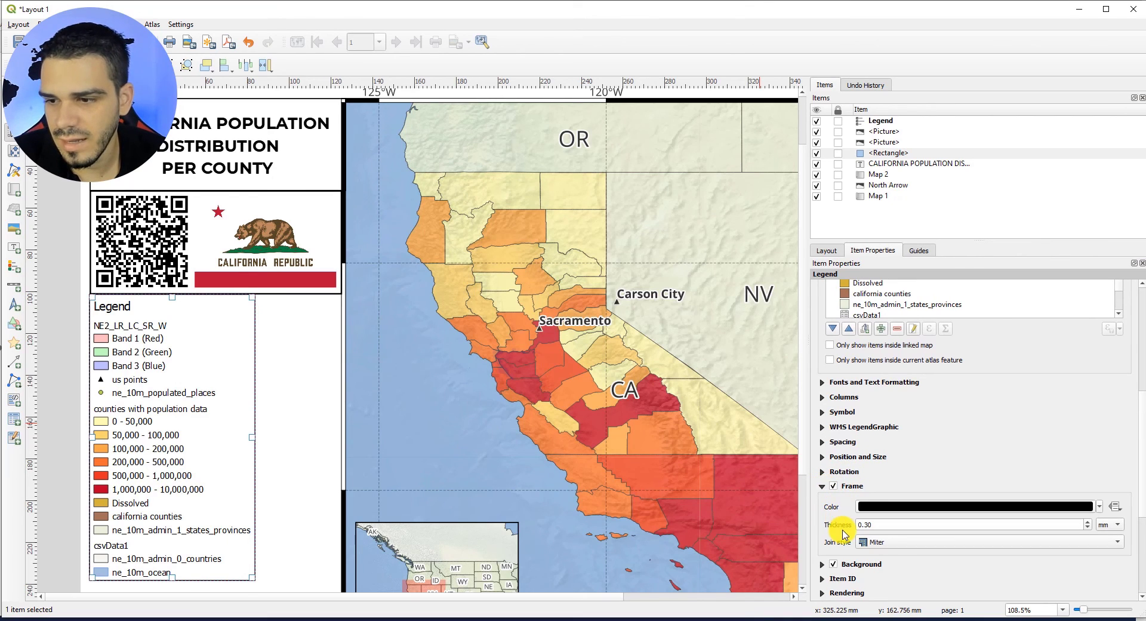
left_click(1087, 522)
left_click(1088, 521)
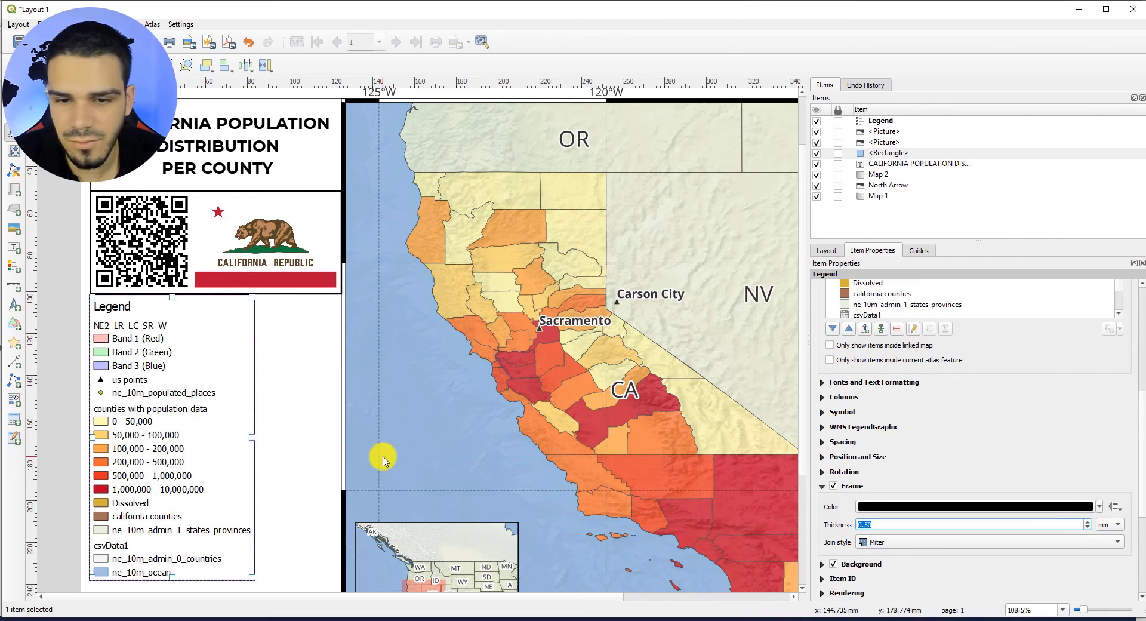
Widen the legend to the full width of the rectangle above it and fine-tune its alignment with the rectangle's borders
left_click_drag(252, 436, 336, 440)
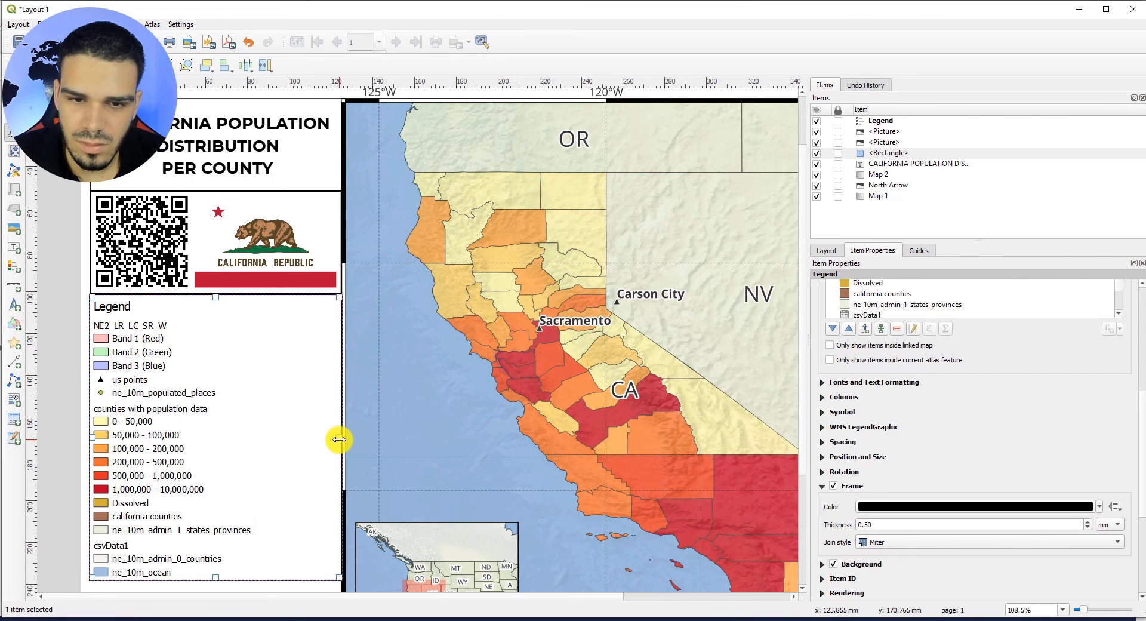
left_click(81, 342)
scroll(95, 300, "up", 4)
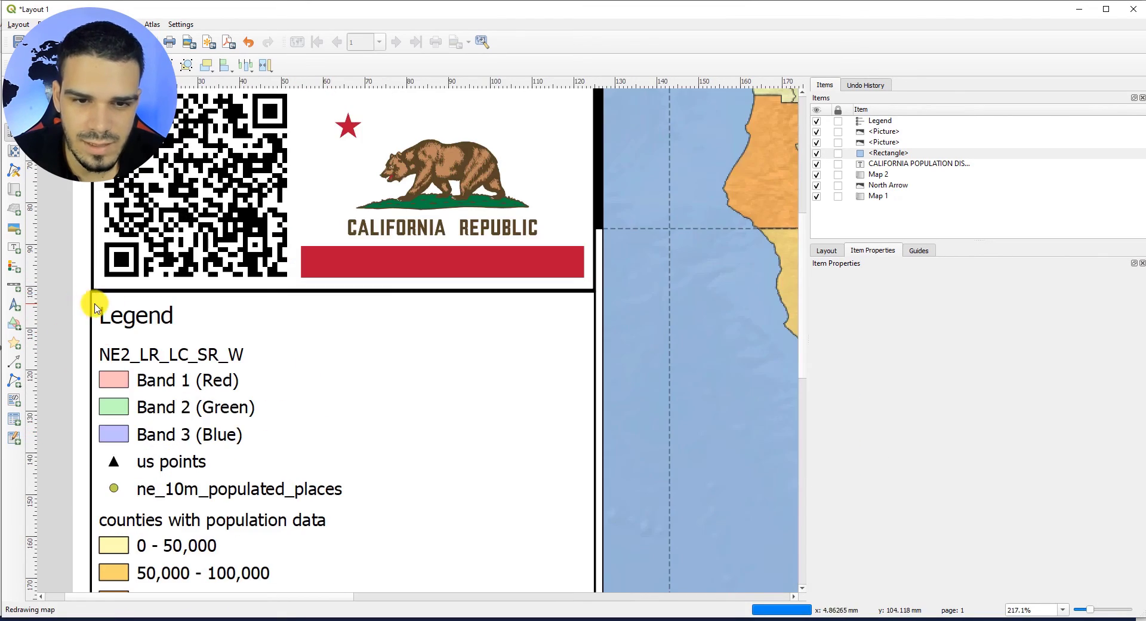
left_click(95, 364)
key("Up")
left_click_drag(85, 422, 88, 422)
left_click(71, 361)
scroll(305, 373, "down", 2)
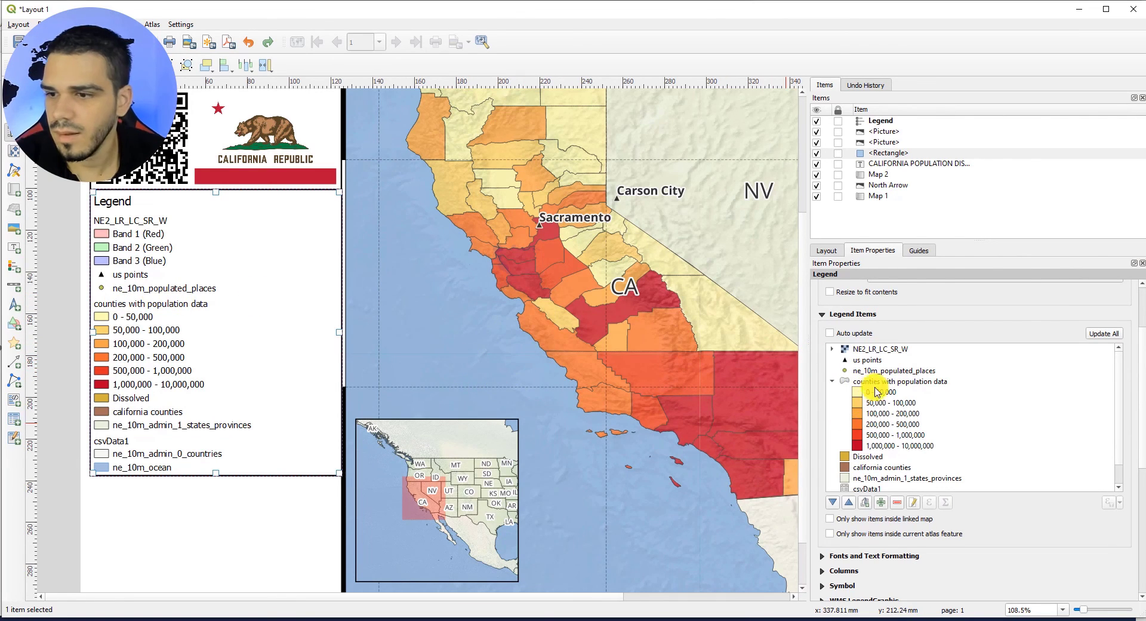
Remove ne_10m_populated_places, Dissolved, california counties, csvData1 and NE2_LR_LC_SR_W from the legend items
left_click(859, 371)
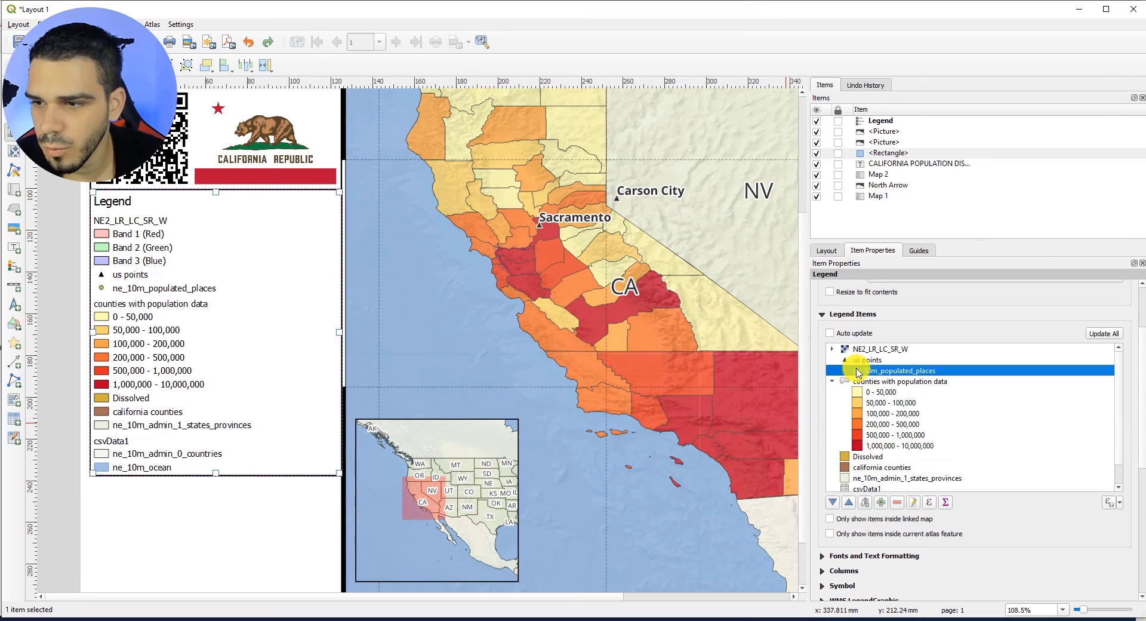
left_click(903, 509)
left_click(868, 453)
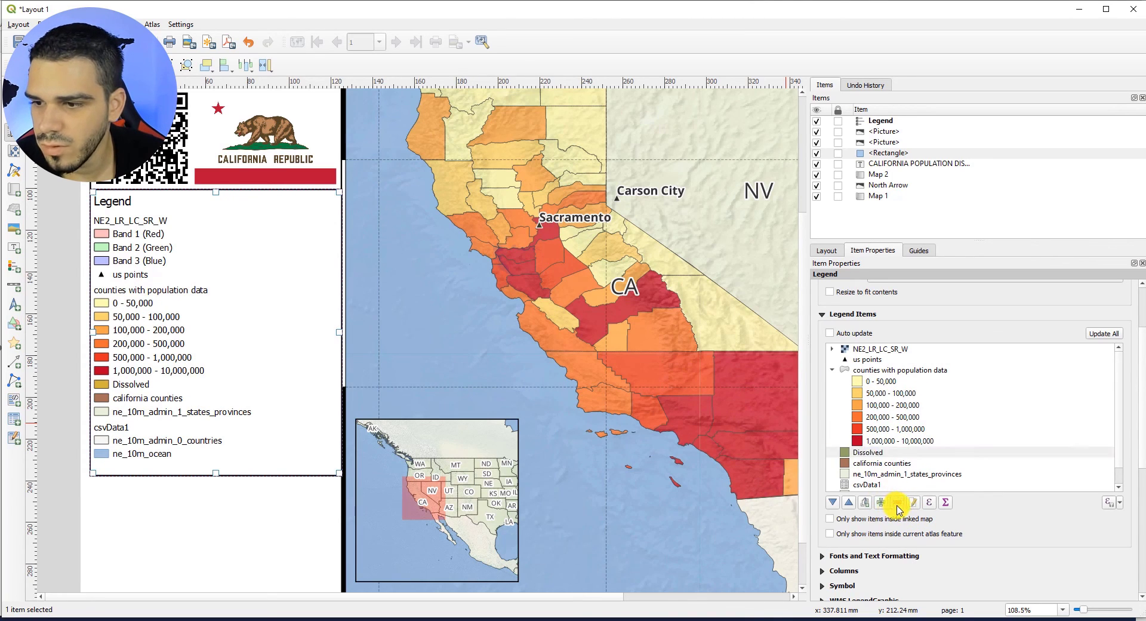
left_click(898, 508)
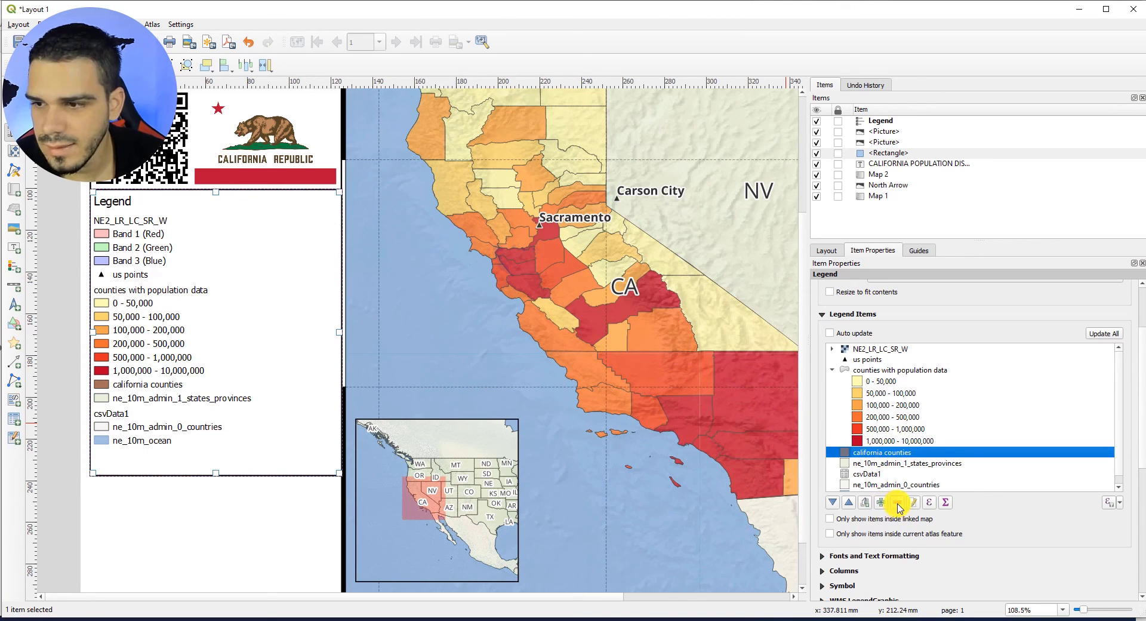
left_click(899, 508)
left_click(869, 464)
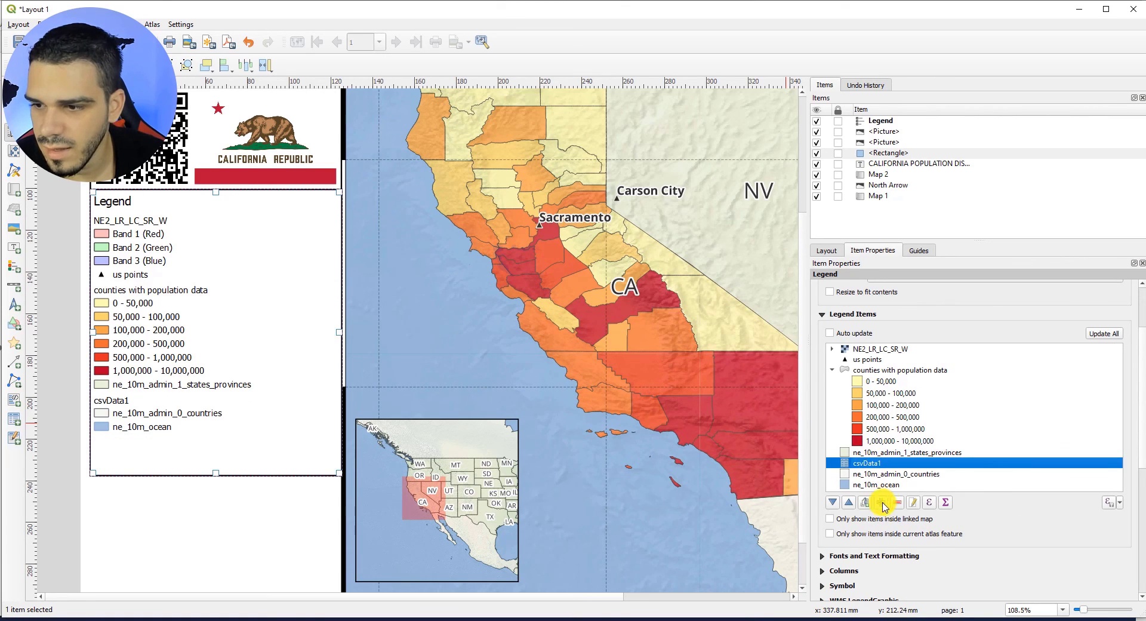
left_click(898, 503)
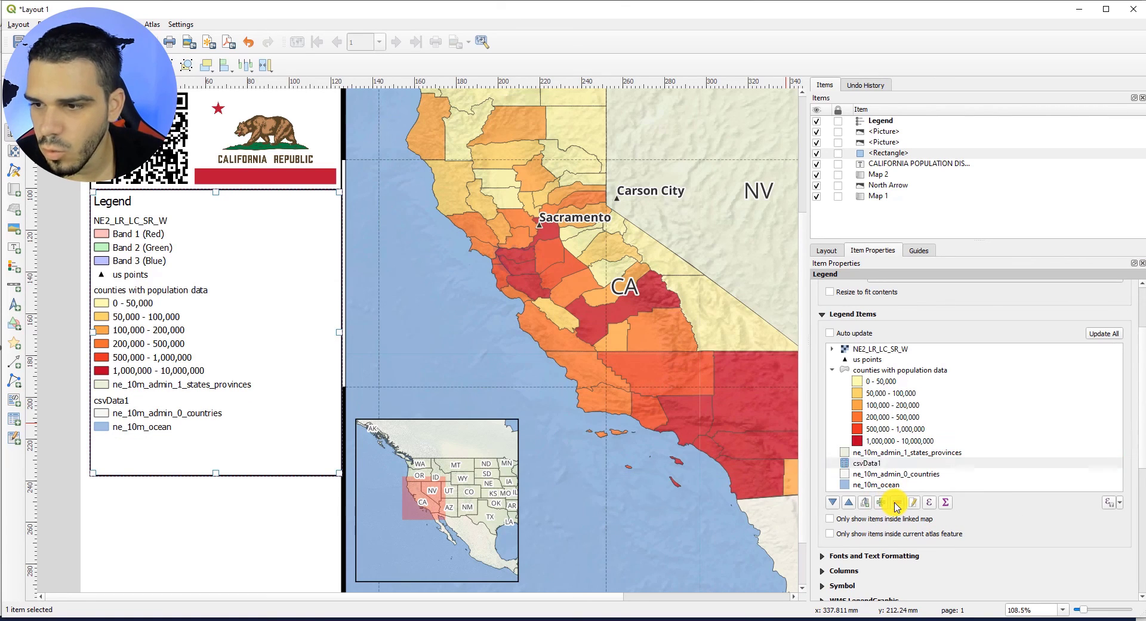
left_click(864, 351)
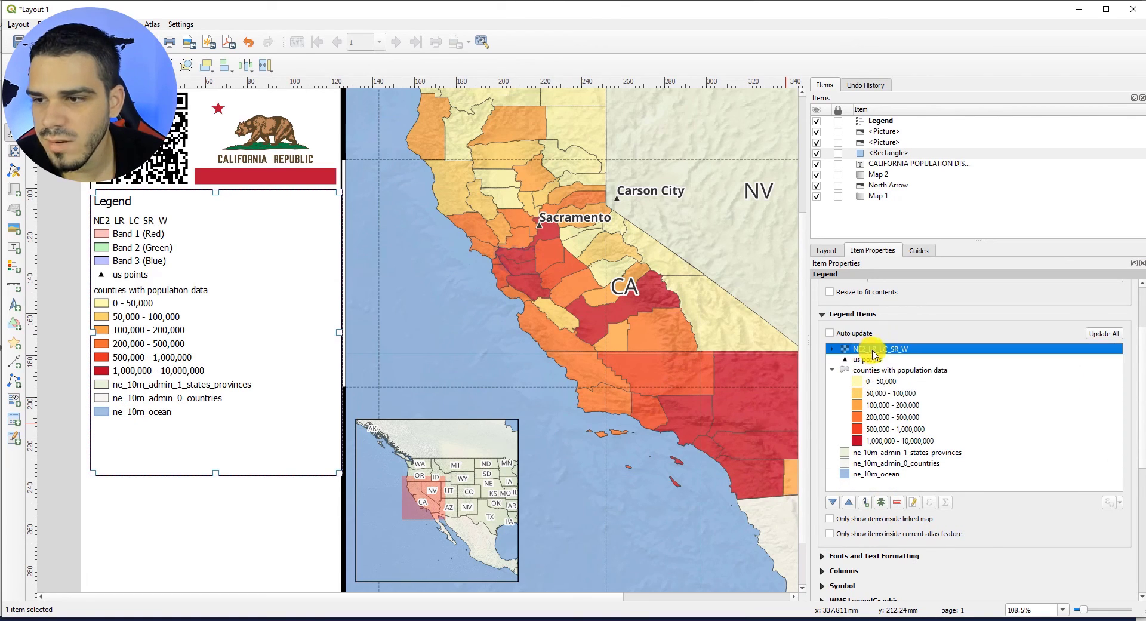
left_click(898, 503)
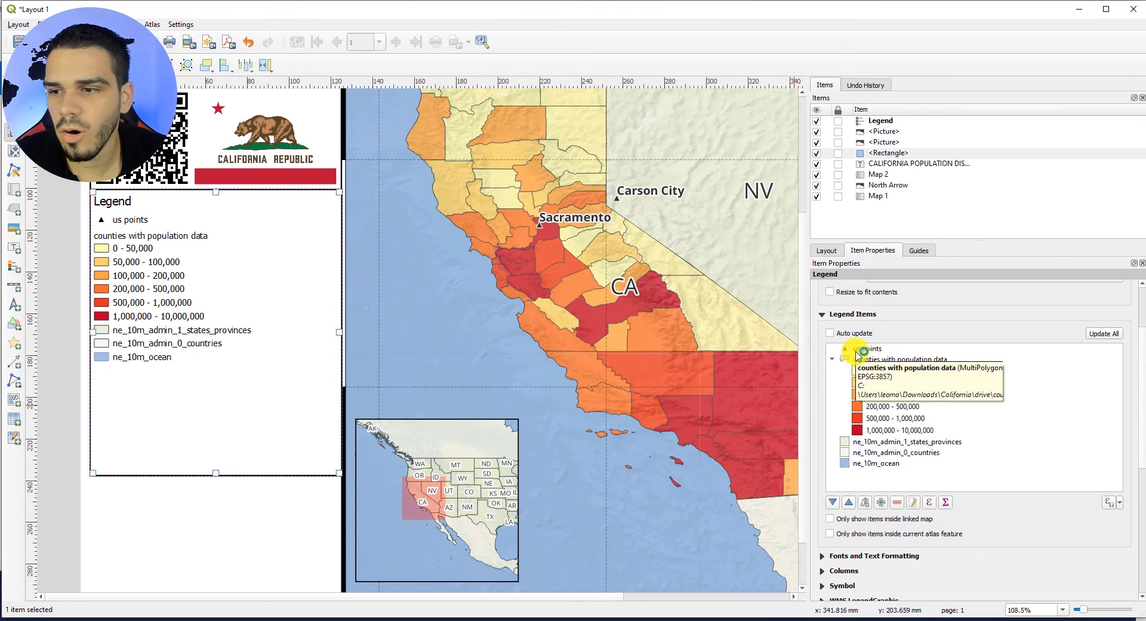
Move us points below the population classes and relabel the counties with population data group as Population
left_click_drag(862, 351, 853, 442)
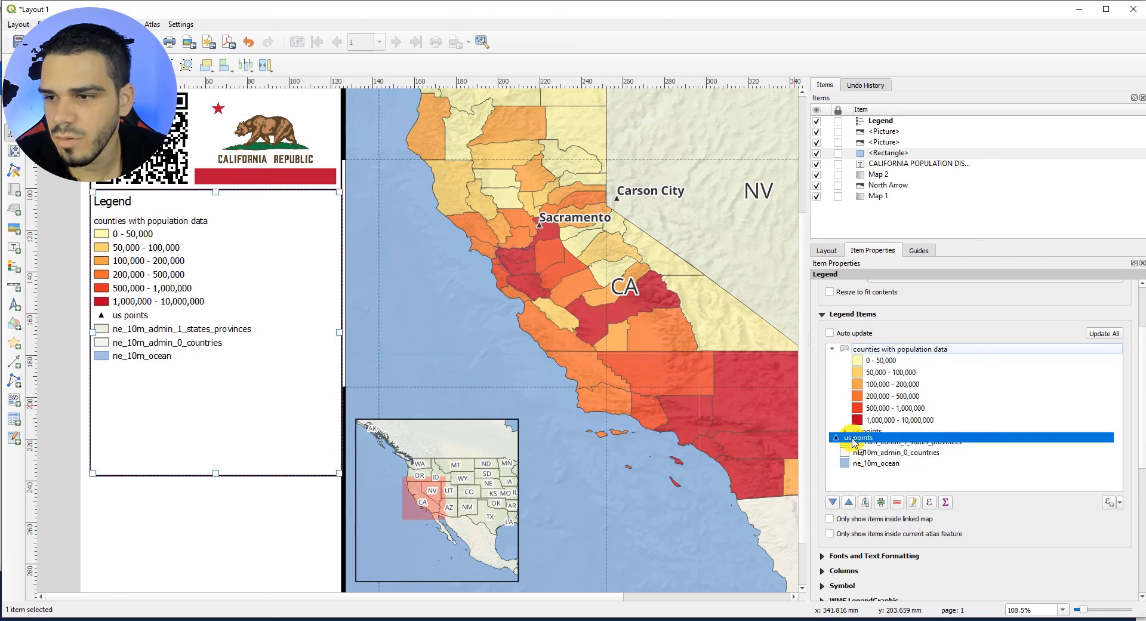
double_click(878, 351)
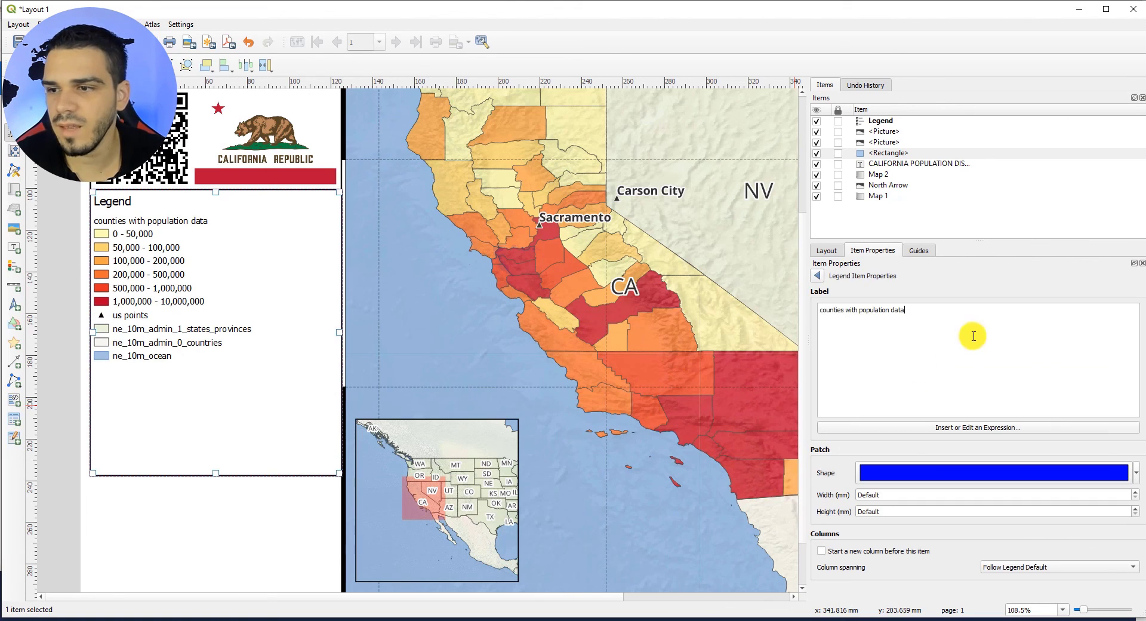
type("Population")
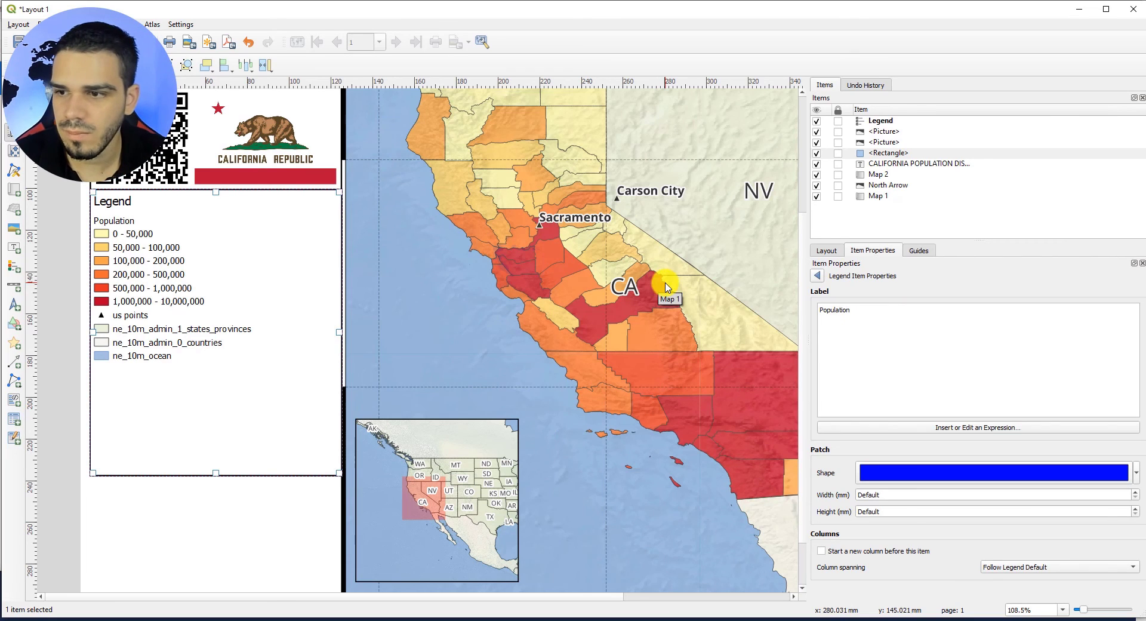
left_click(817, 276)
Relabel the legend items us points as State Capitals and ne_10m_admin_1_states_provinces as US States
double_click(868, 431)
left_click_drag(855, 320, 673, 305)
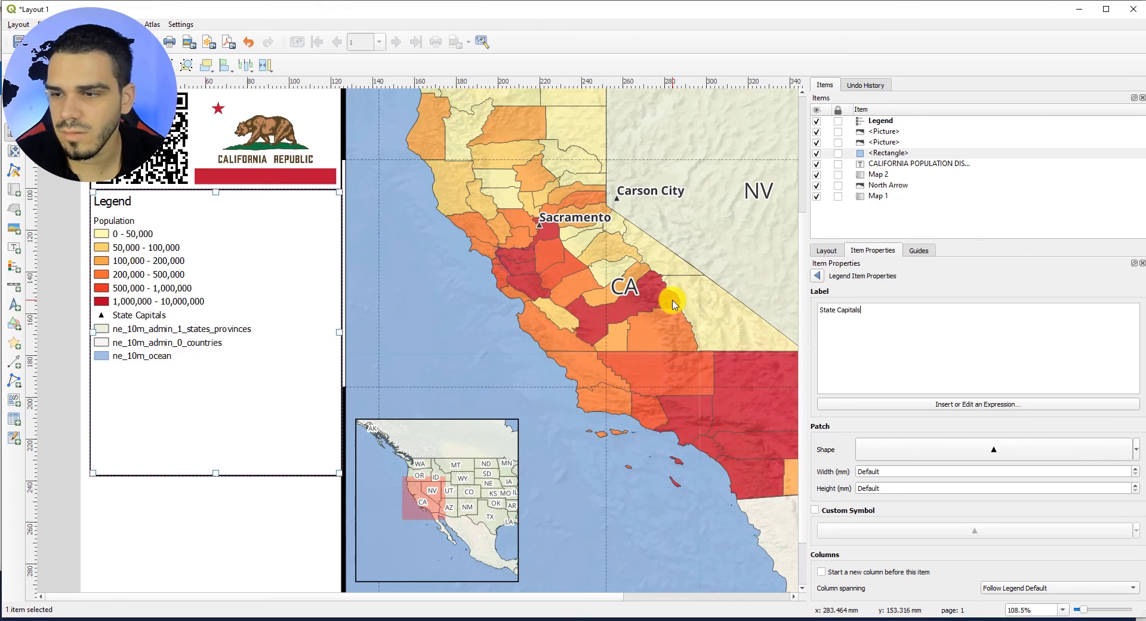
type("State Capitals")
left_click(817, 275)
double_click(904, 441)
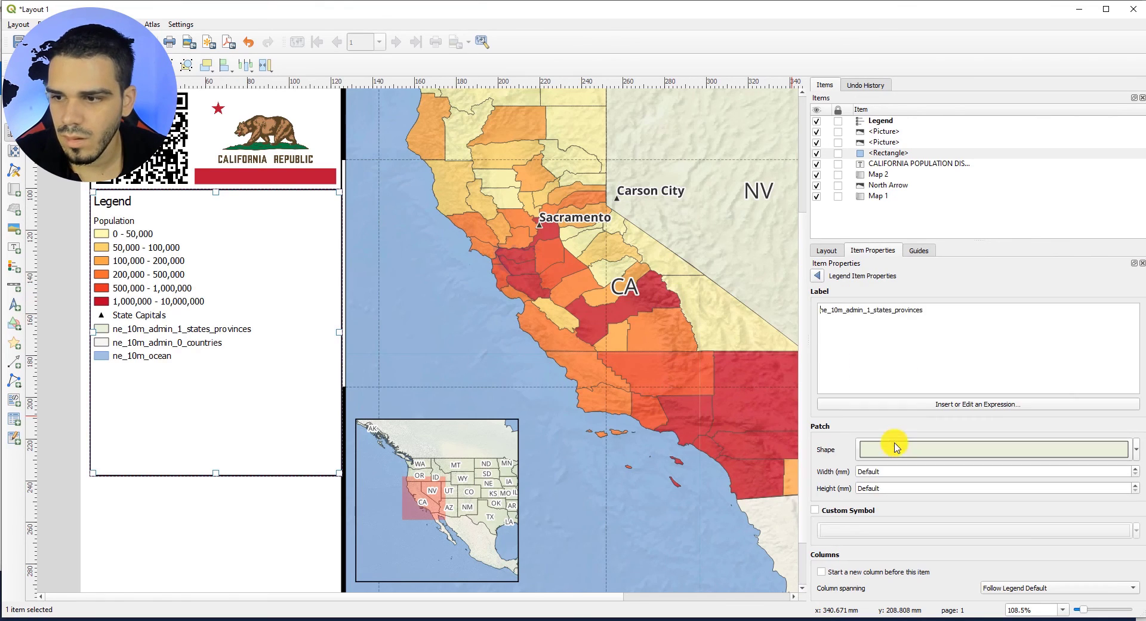
left_click_drag(961, 343, 635, 276)
type("US States")
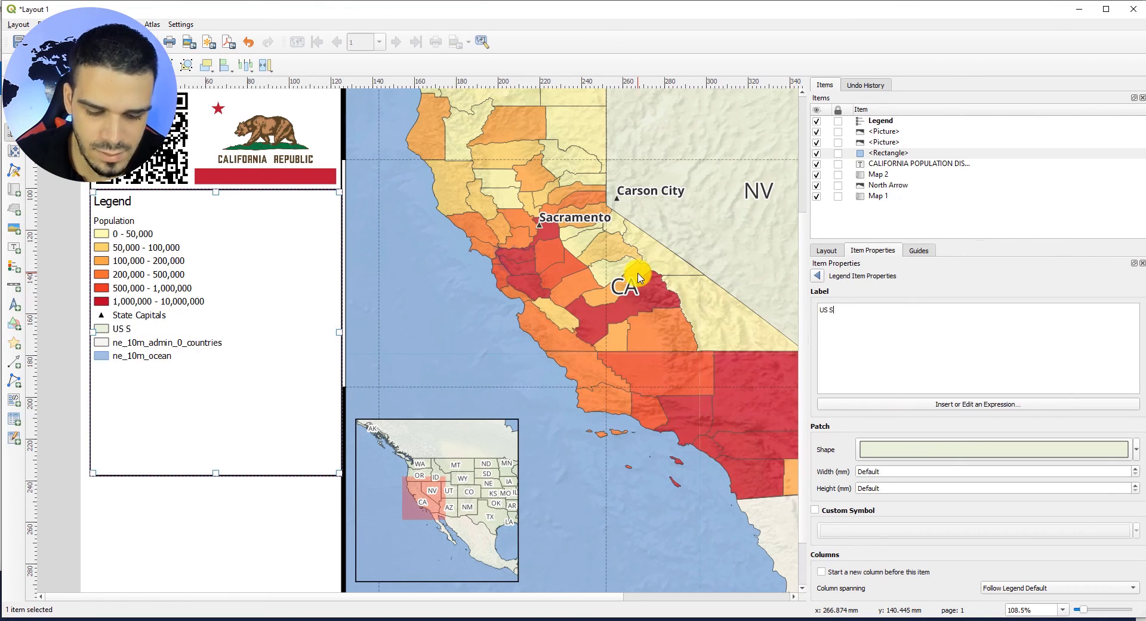
left_click(817, 276)
Relabel the legend items ne_10m_admin_0_countries as Countries and ne_10m_ocean as Ocean
double_click(867, 458)
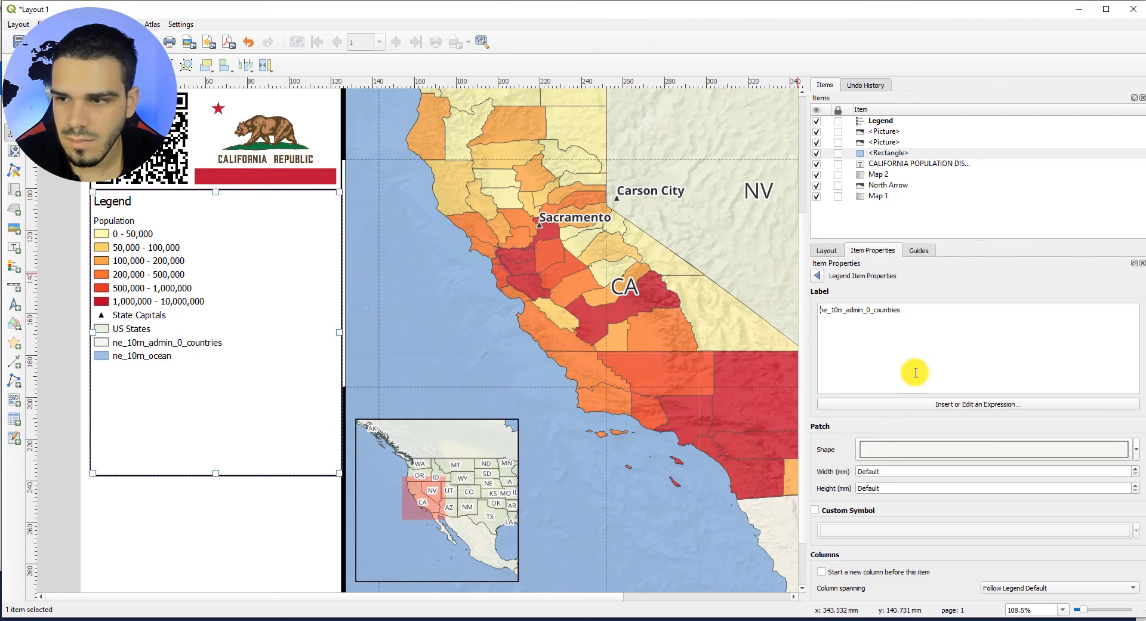
left_click_drag(957, 333, 655, 289)
type("Cou")
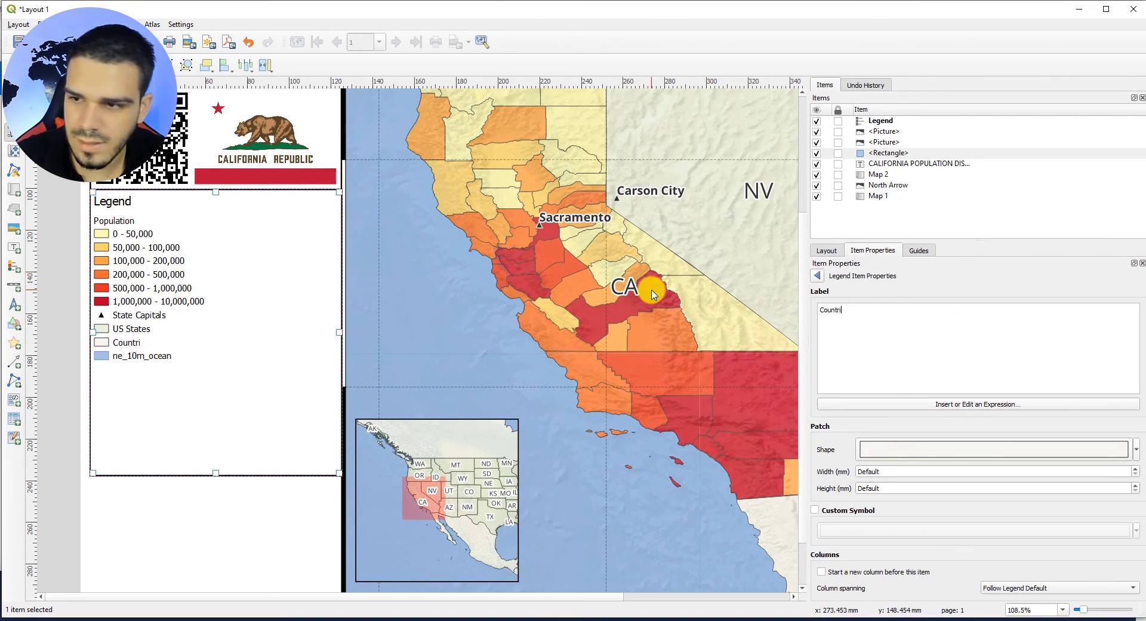
left_click(818, 275)
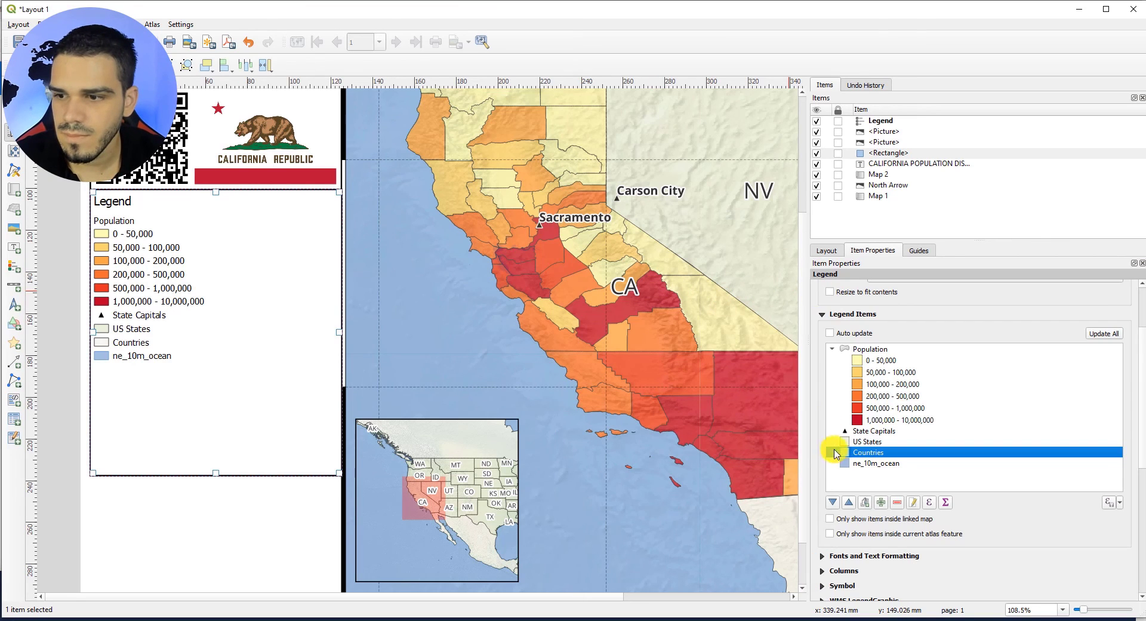
double_click(857, 461)
left_click_drag(926, 332, 595, 280)
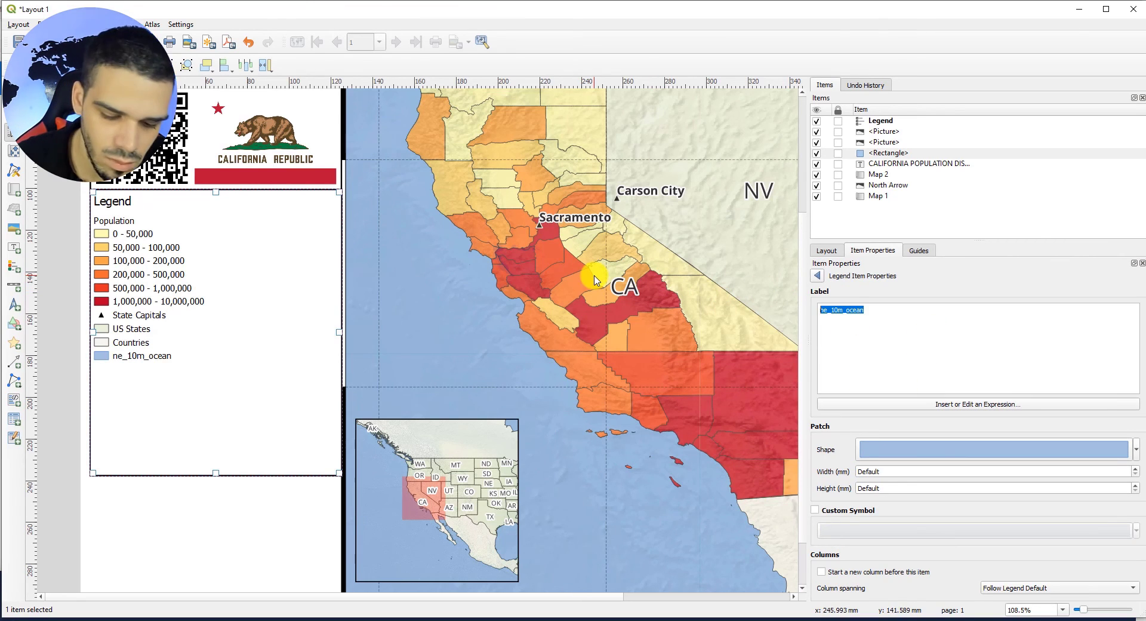
left_click(817, 276)
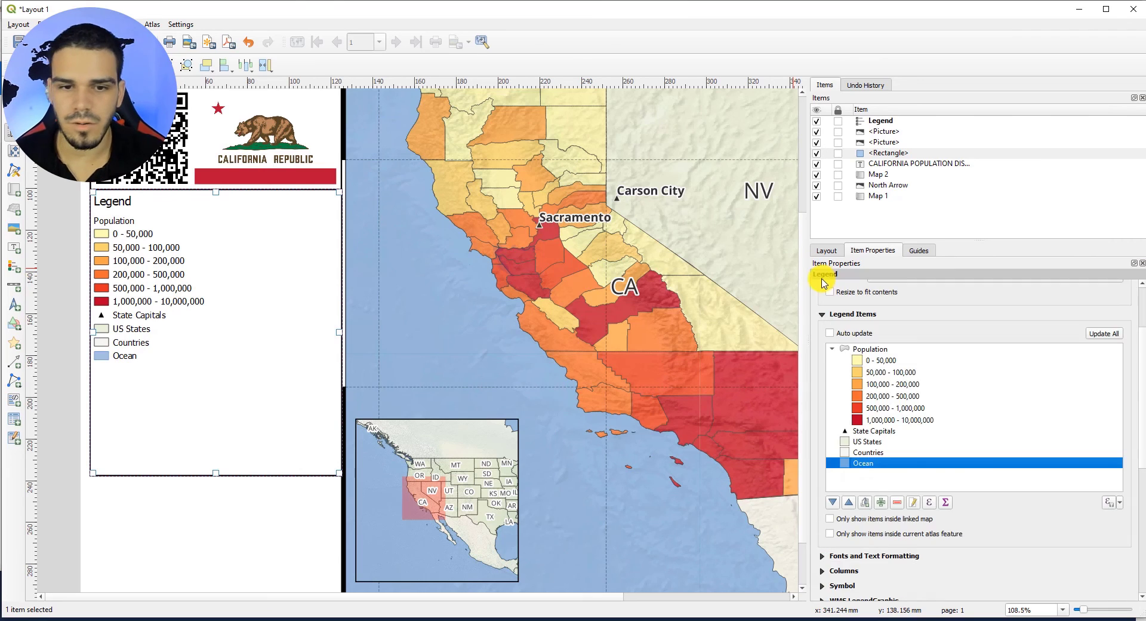
Enlarge the legend's title font and set the title alignment to Center
scroll(1134, 478, "down", 3)
scroll(1134, 478, "down", 3)
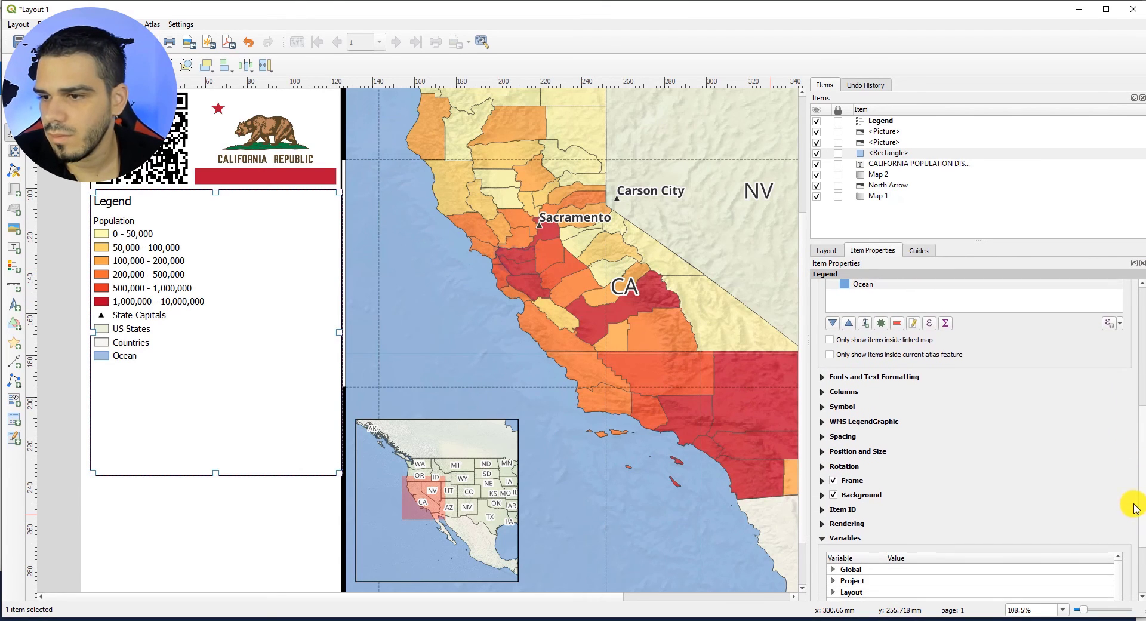
left_click(822, 375)
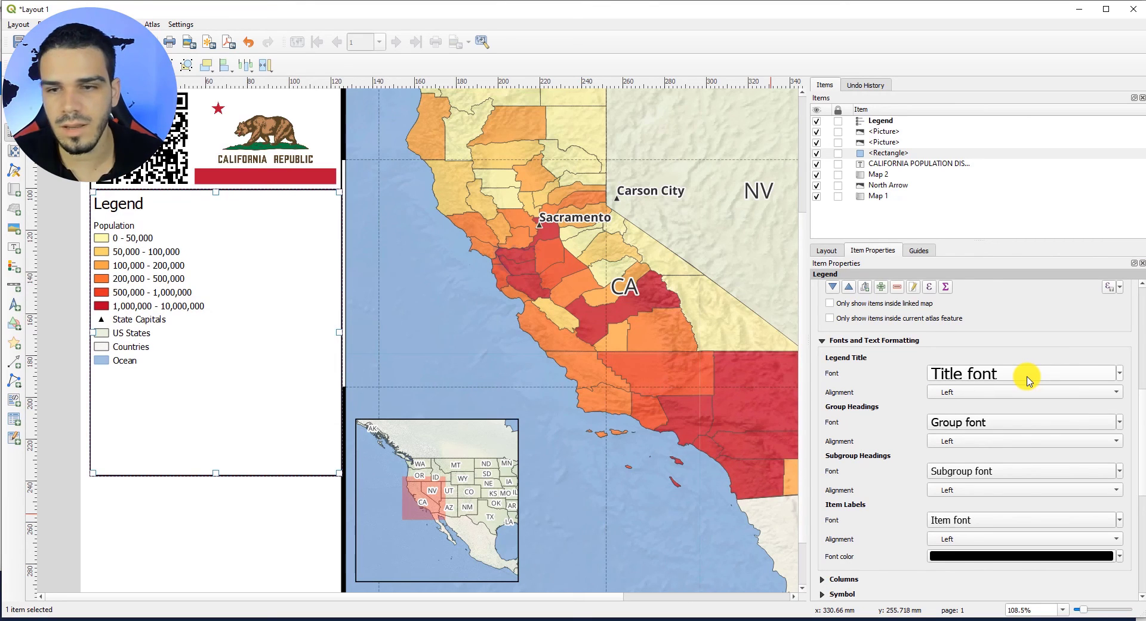
scroll(877, 365, "down", 1)
left_click(949, 357)
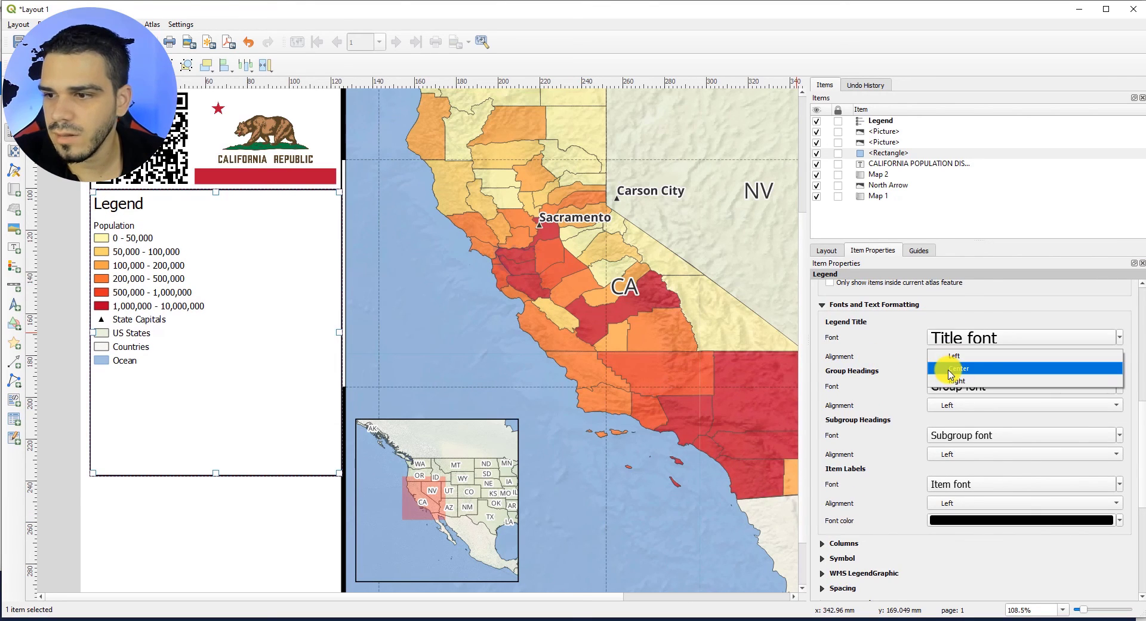
left_click(949, 368)
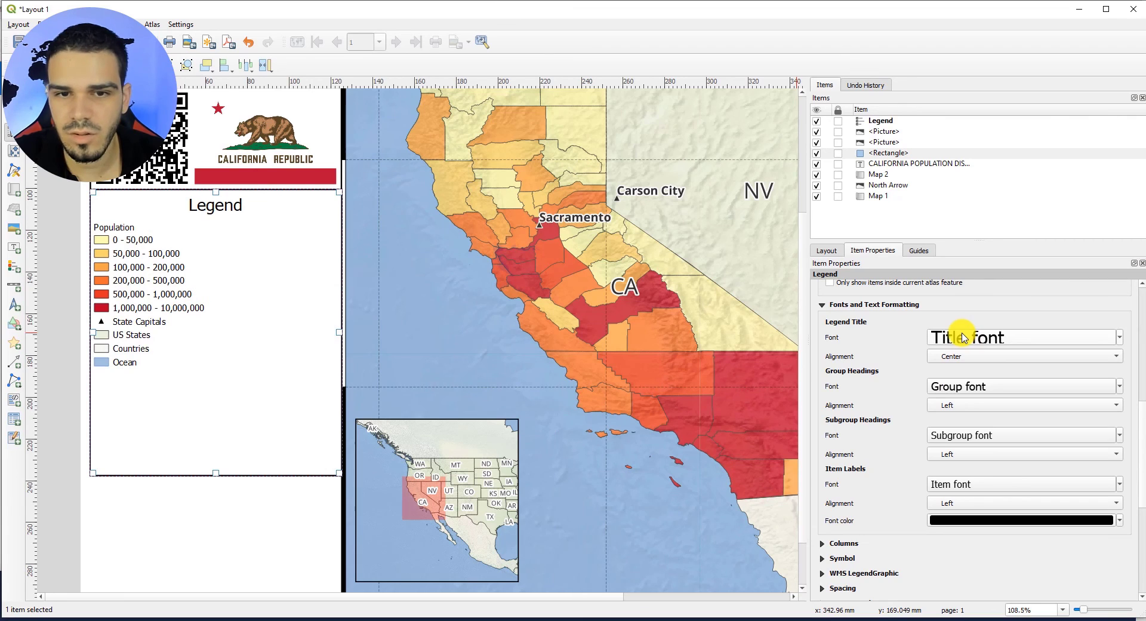
Set the legend's subgroup heading font and size 23 title font to the bold Negrito style
scroll(954, 442, "up", 2)
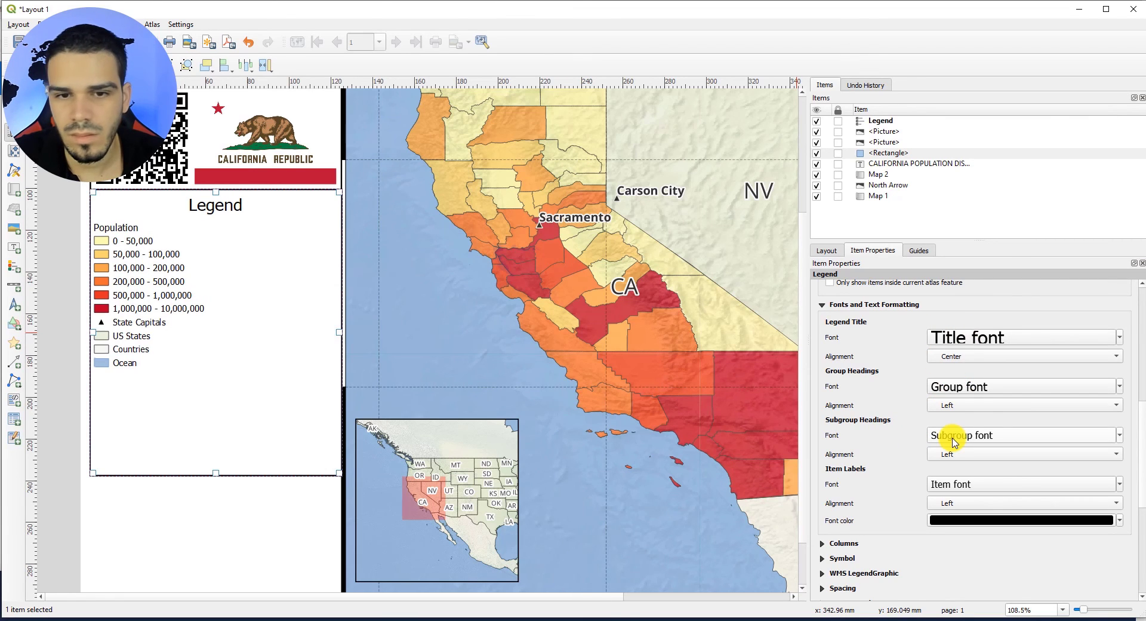
left_click(954, 442)
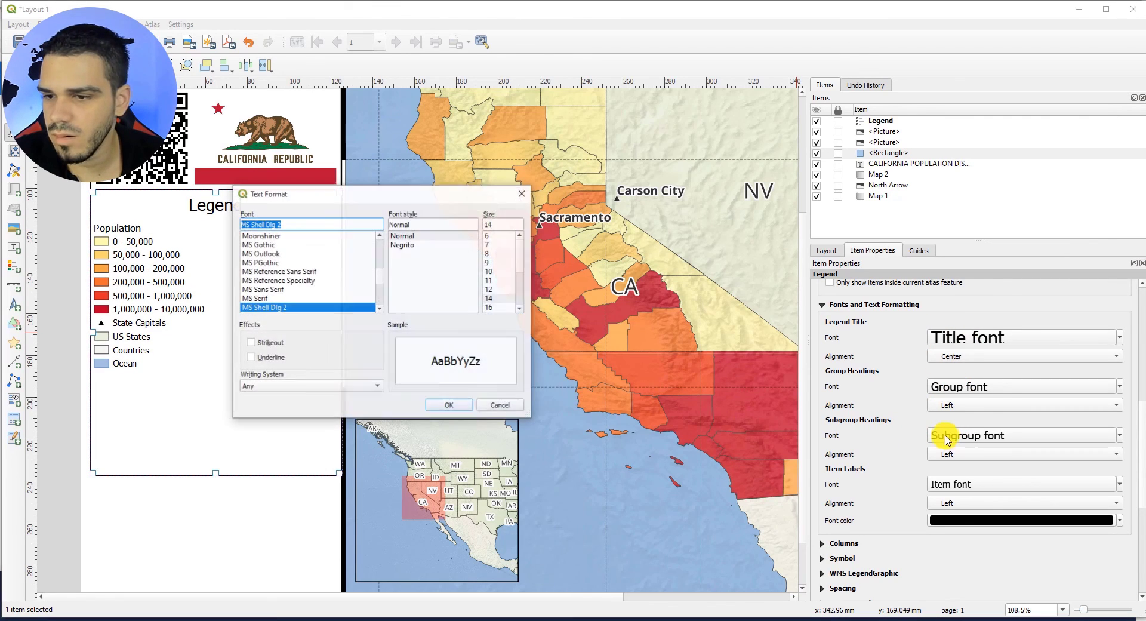
left_click(403, 245)
left_click(448, 406)
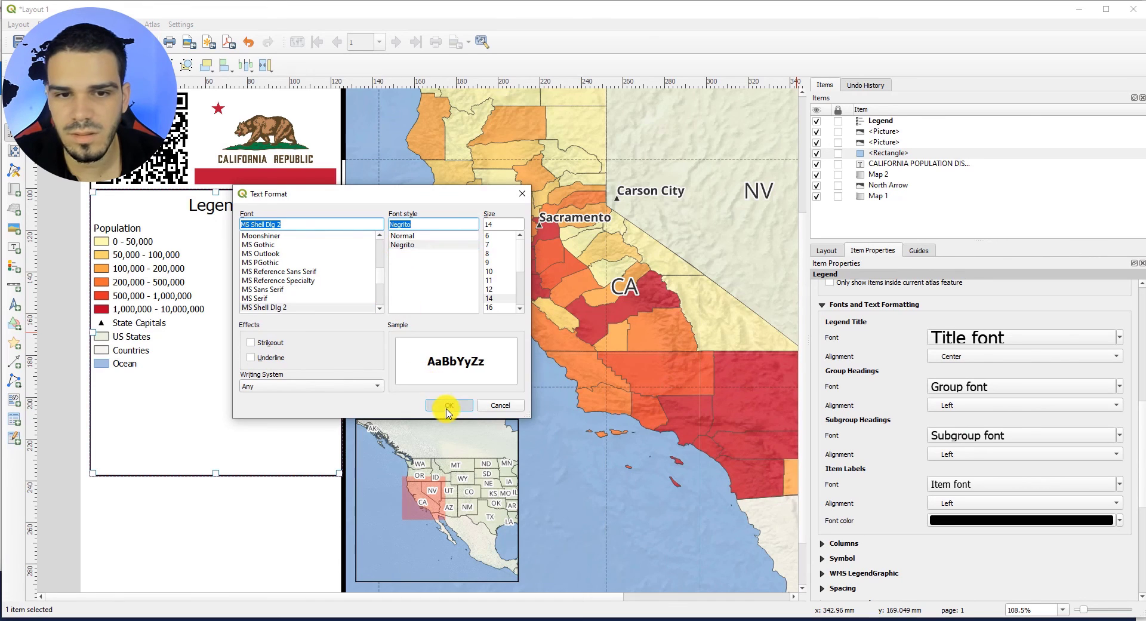
left_click(968, 338)
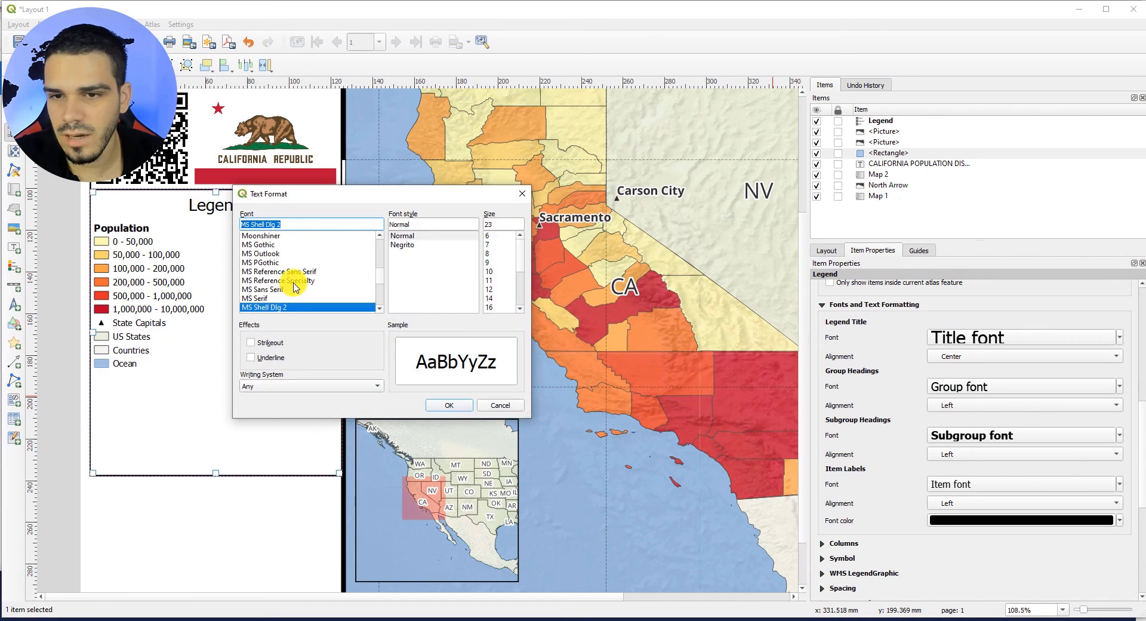
left_click(403, 245)
left_click(447, 402)
Space the legend 4.50 mm below title, 4.00 mm above subgroups, 3.50 mm between symbols, 4.00 mm box space, and shorten its frame below Ocean
scroll(818, 485, "down", 3)
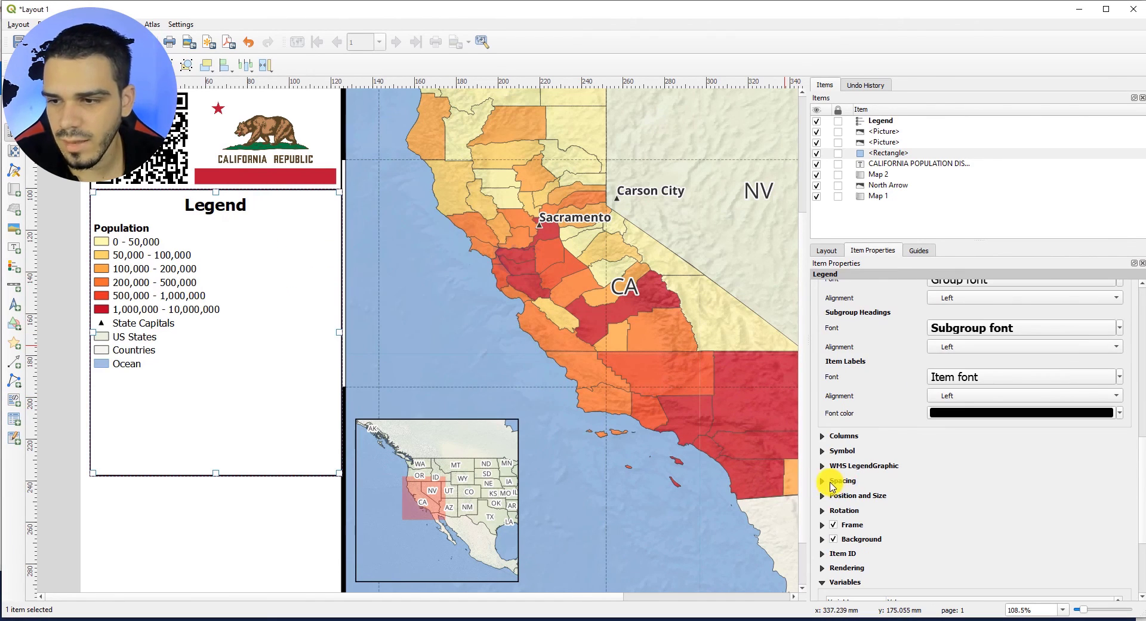
left_click(823, 481)
double_click(995, 317)
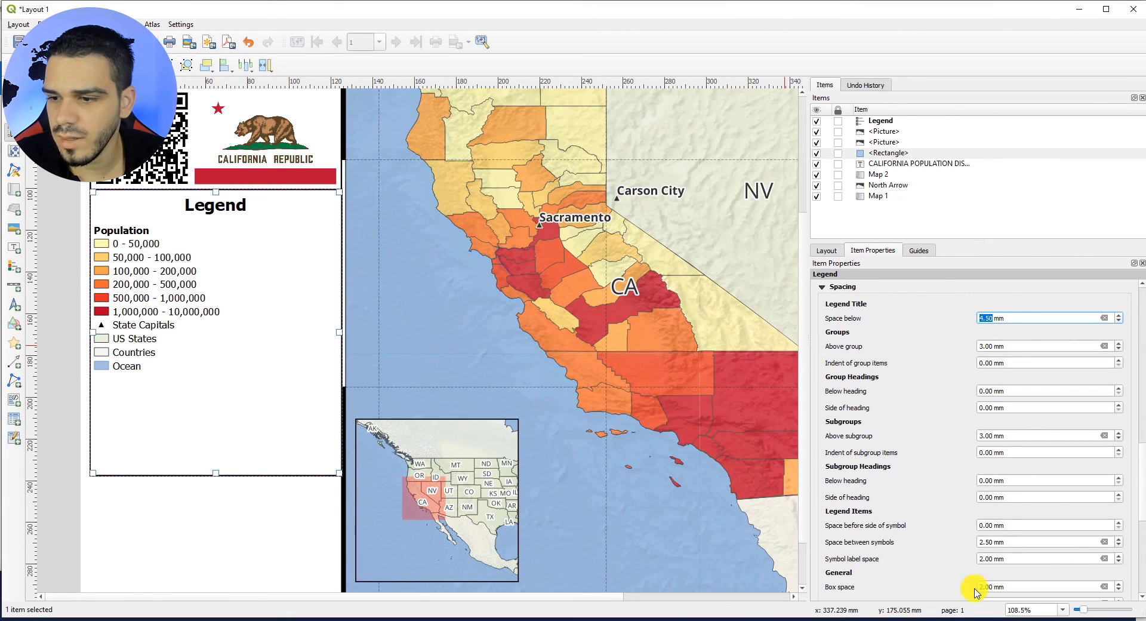
scroll(987, 543, "up", 1)
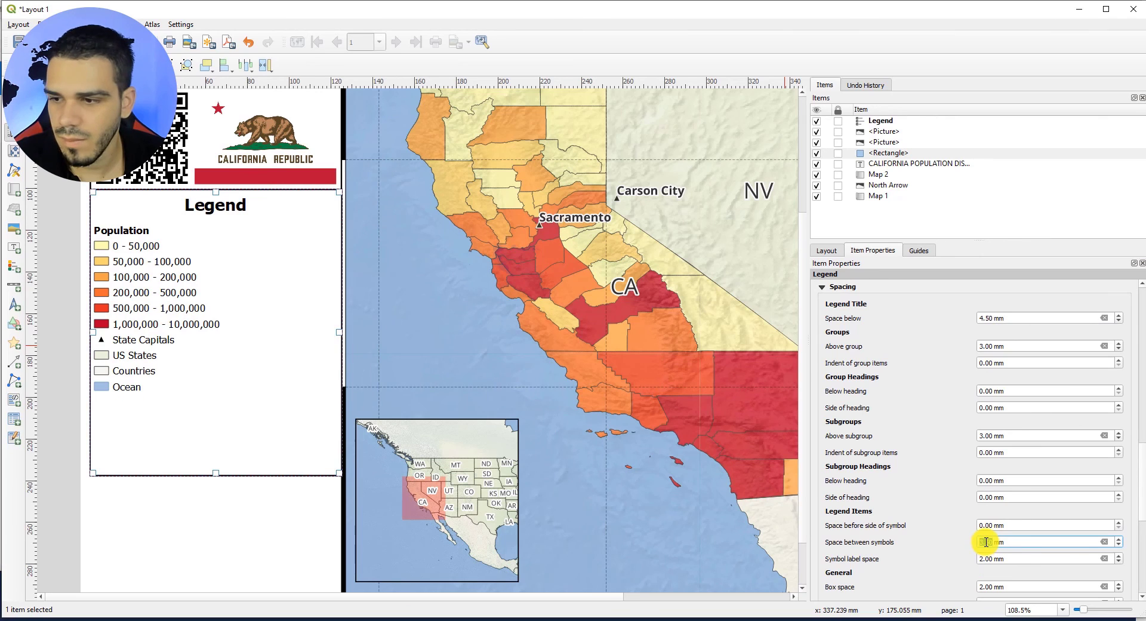
scroll(986, 543, "up", 1)
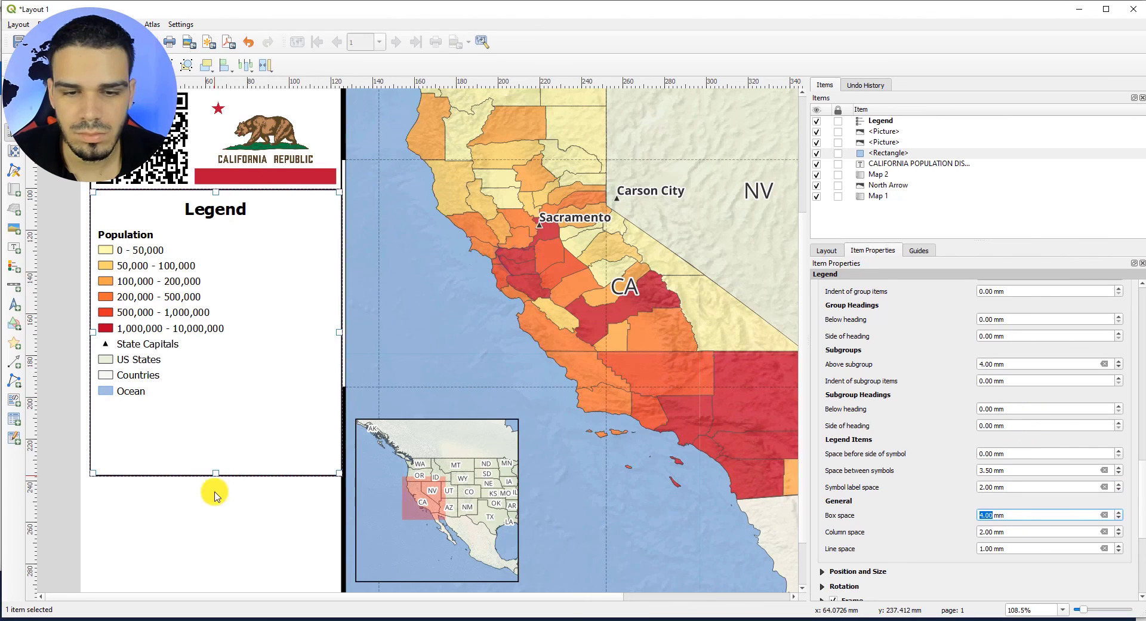
left_click_drag(218, 474, 218, 408)
left_click(255, 437)
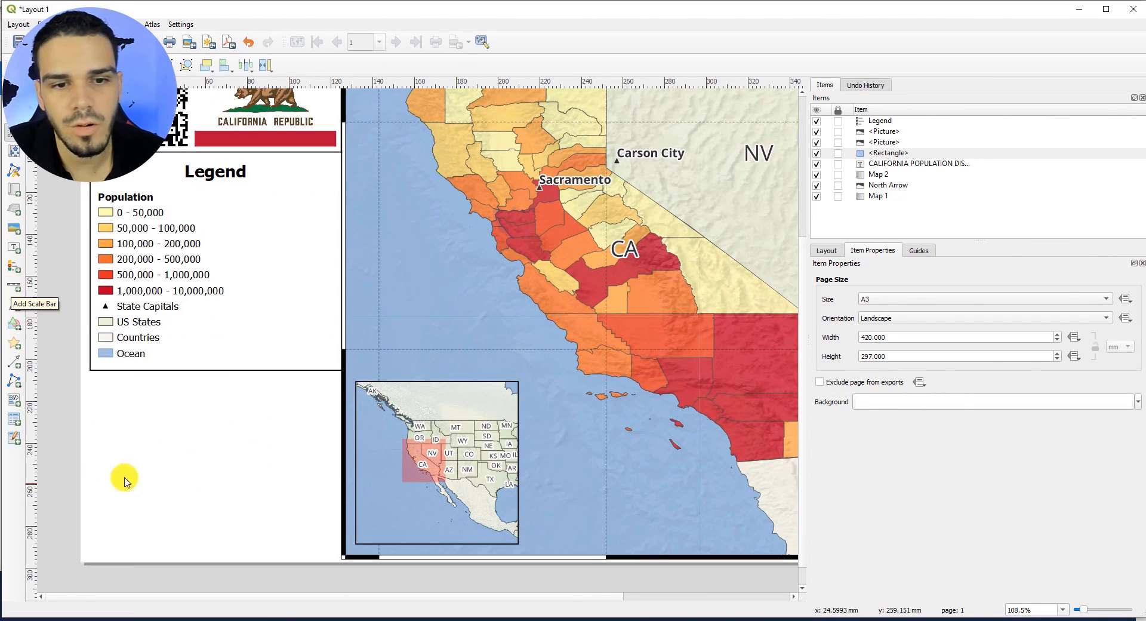
Add a scale bar for Map 1 below the legend, try the line ticks styles, and choose the Double Box style
left_click(14, 291)
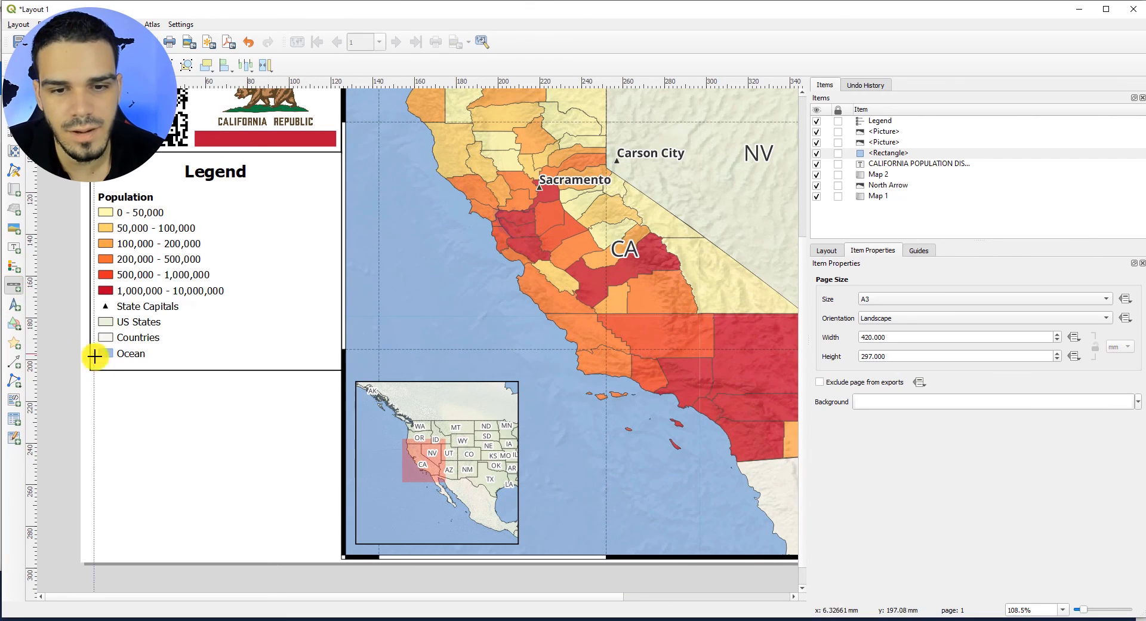
left_click_drag(115, 385, 296, 428)
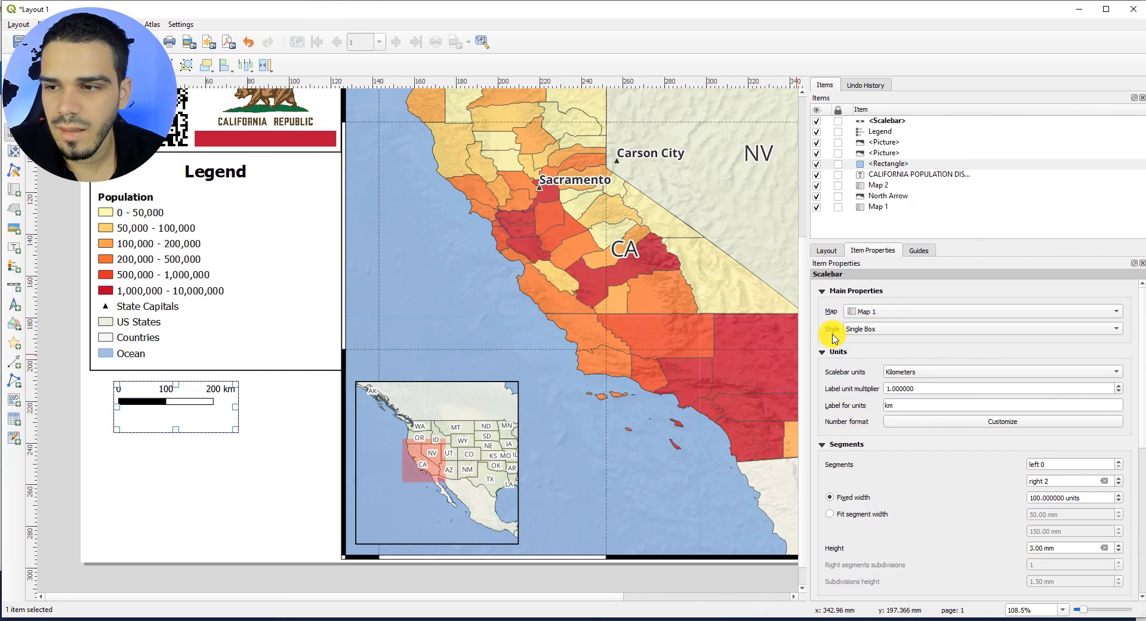
left_click(862, 329)
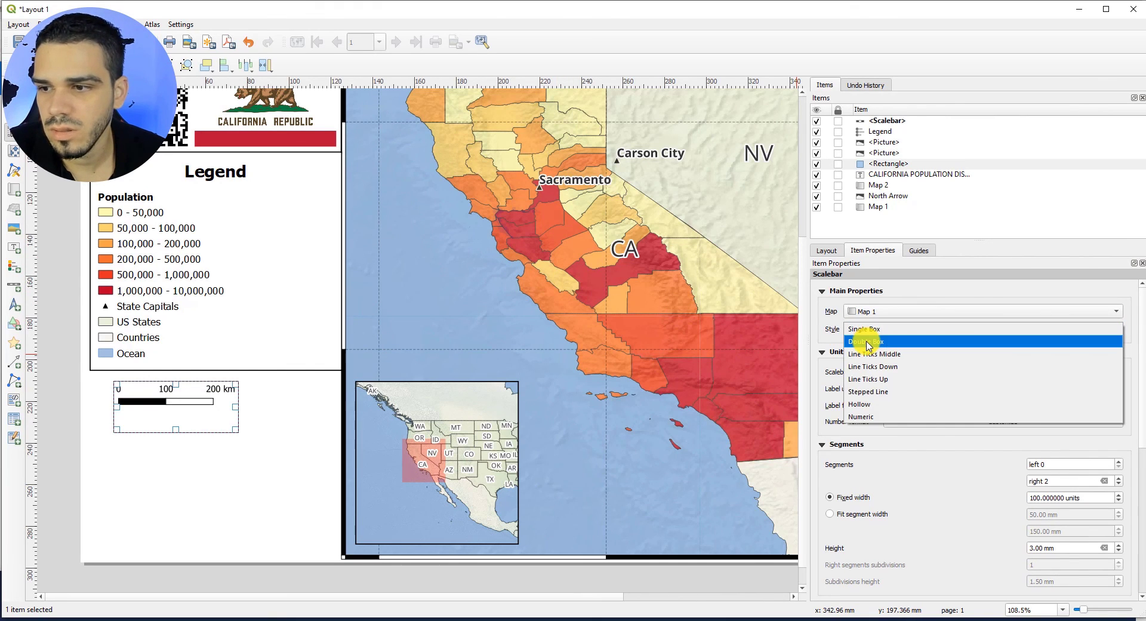
left_click(868, 343)
scroll(872, 330, "down", 1)
left_click(867, 333)
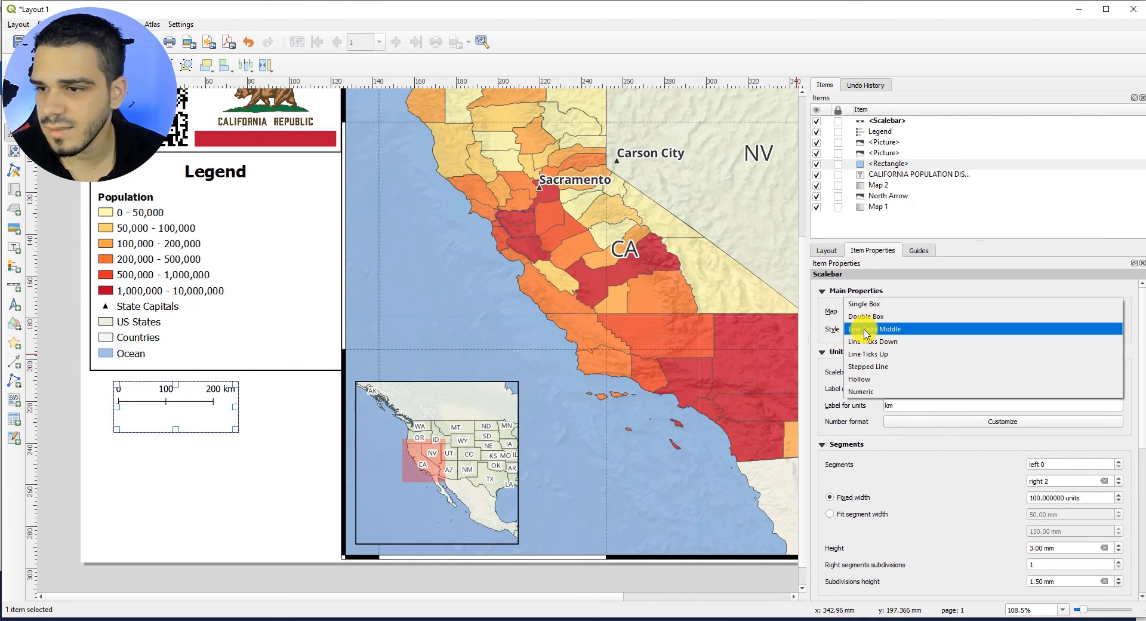
left_click(863, 341)
left_click(861, 333)
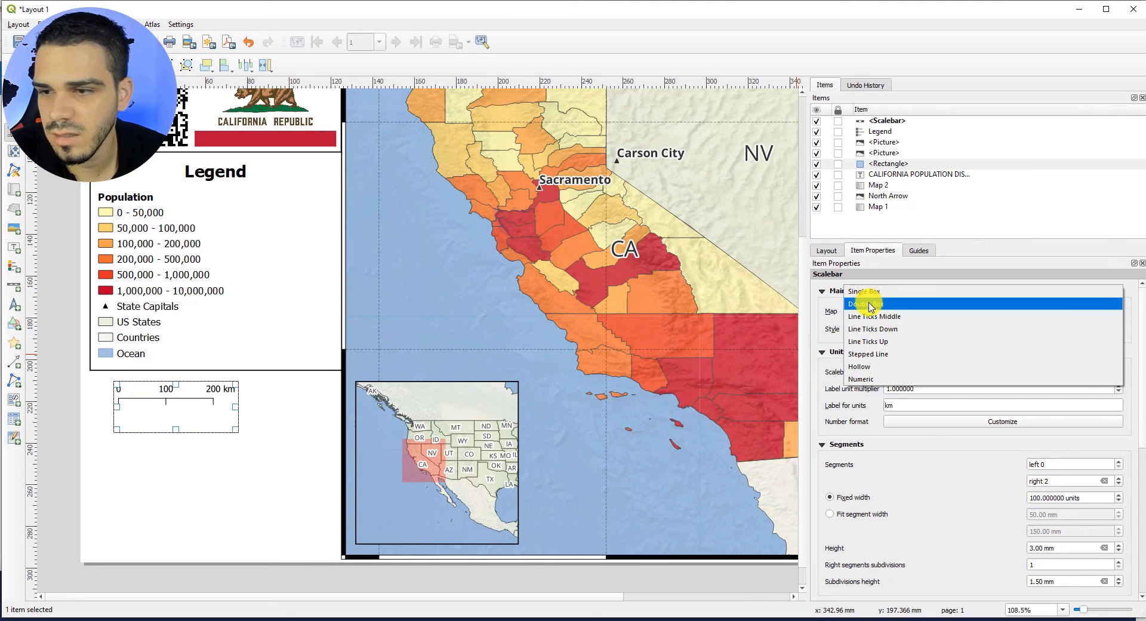
left_click(865, 304)
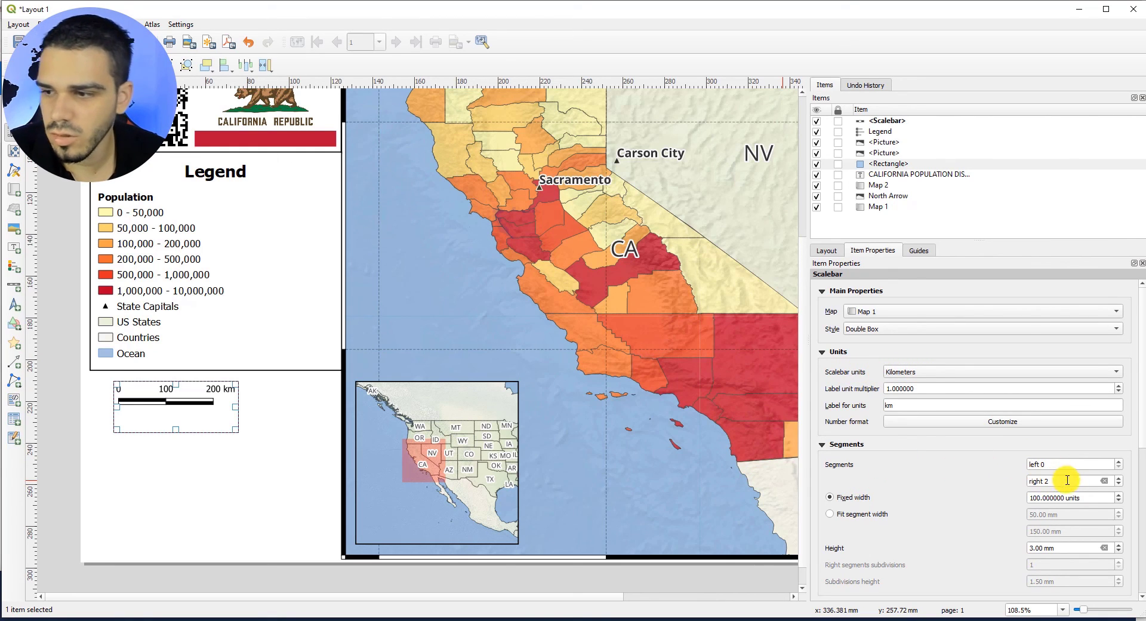
Set the scale bar's segments to right 3 and left 2
left_click(1119, 479)
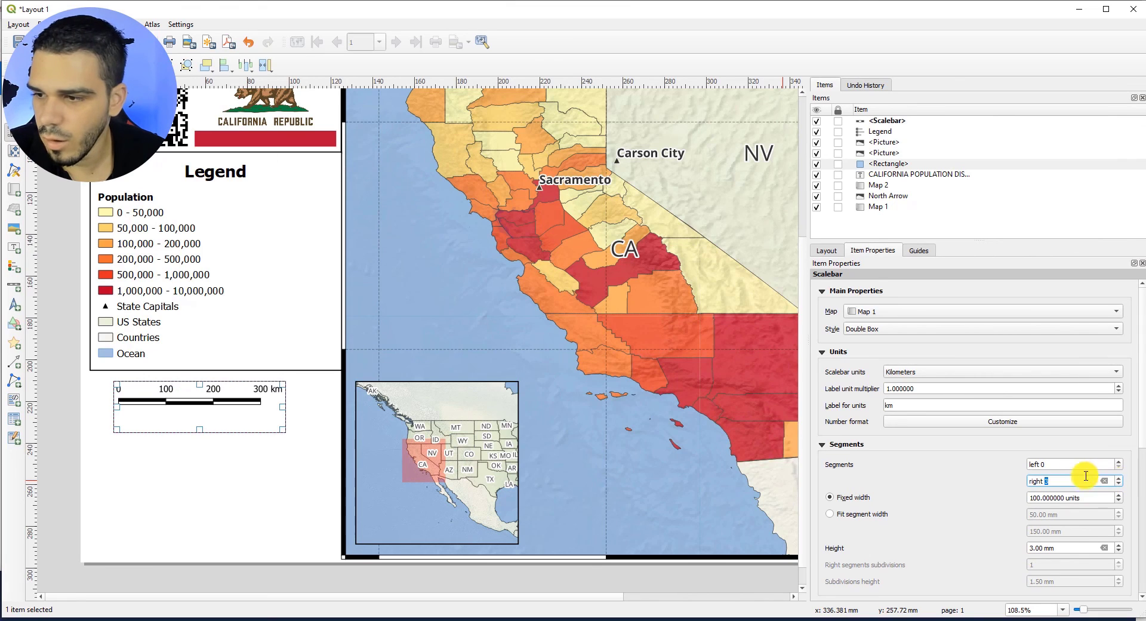
left_click(1119, 462)
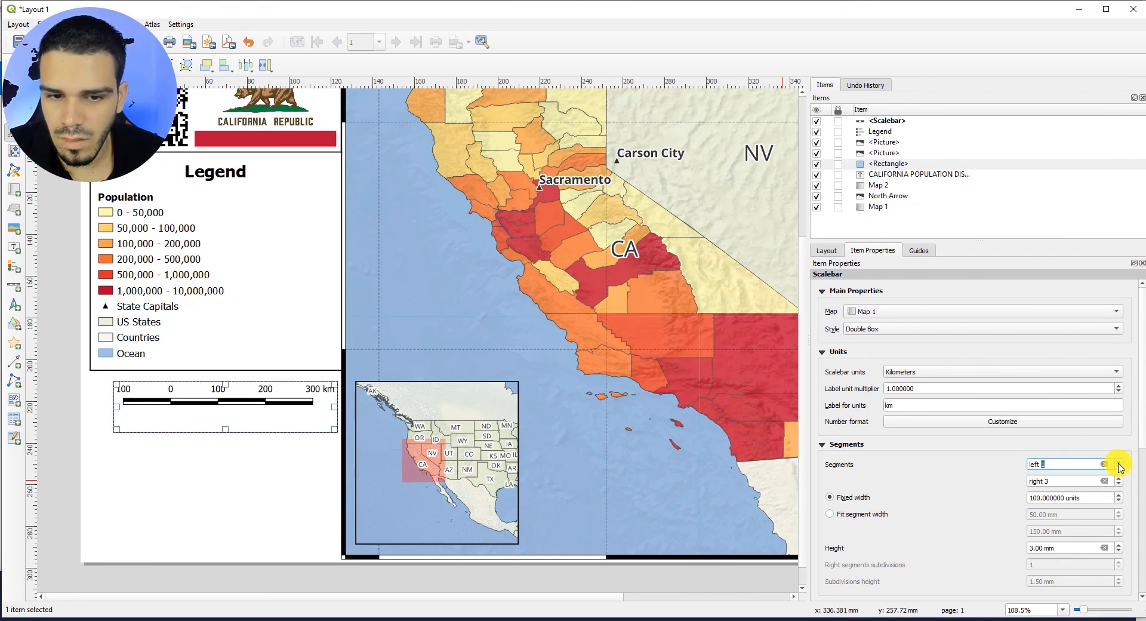
left_click(1119, 463)
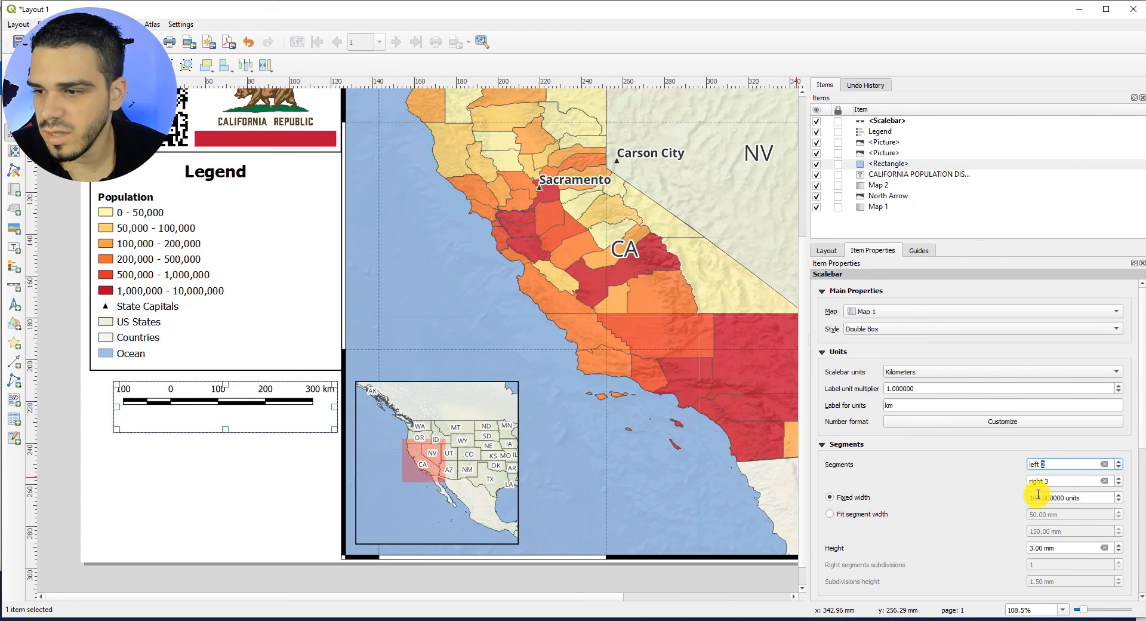
Try fixed segment widths of 50 and 200 units for the scale bar, and restore 100 units
left_click_drag(1038, 497, 1002, 497)
type("5")
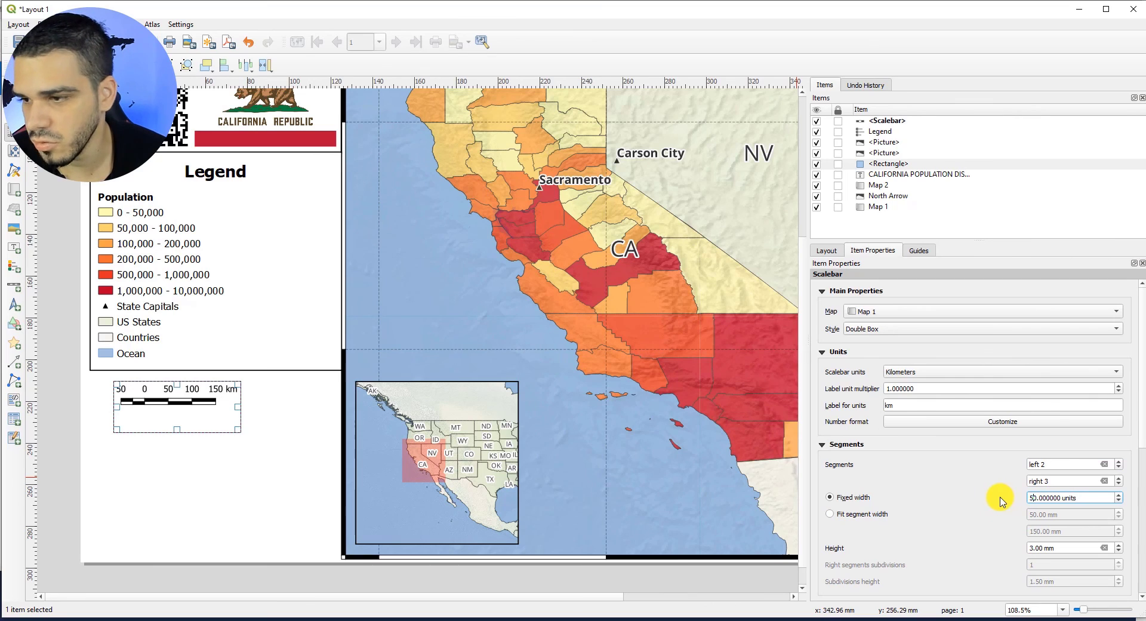
key("BackSpace")
type("20")
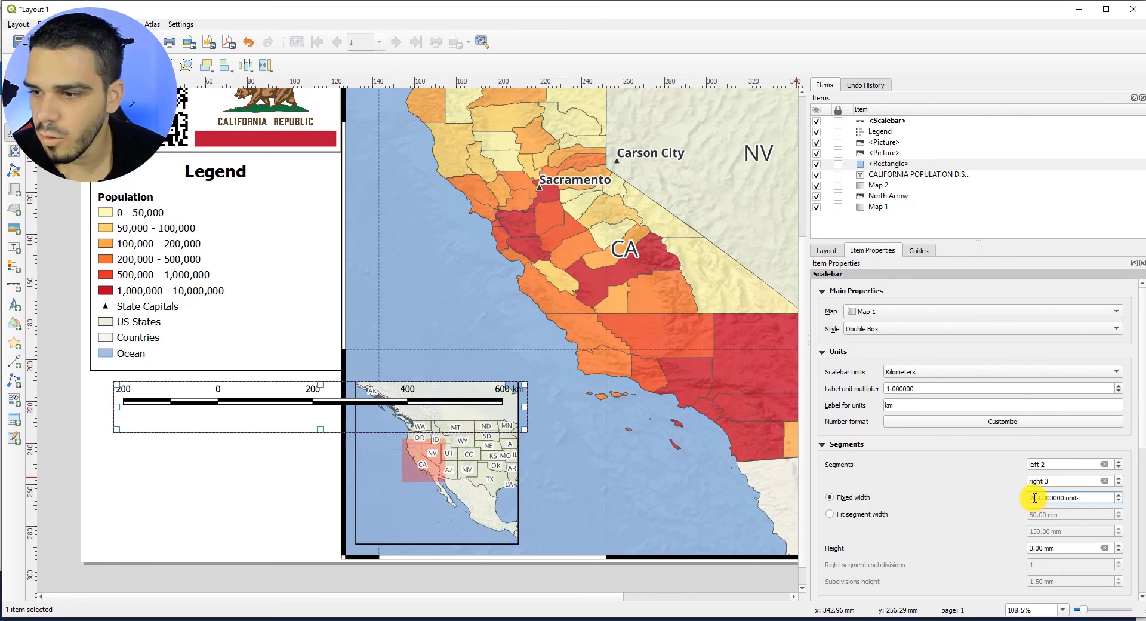
key("BackSpace")
key("BackSpace")
type("10")
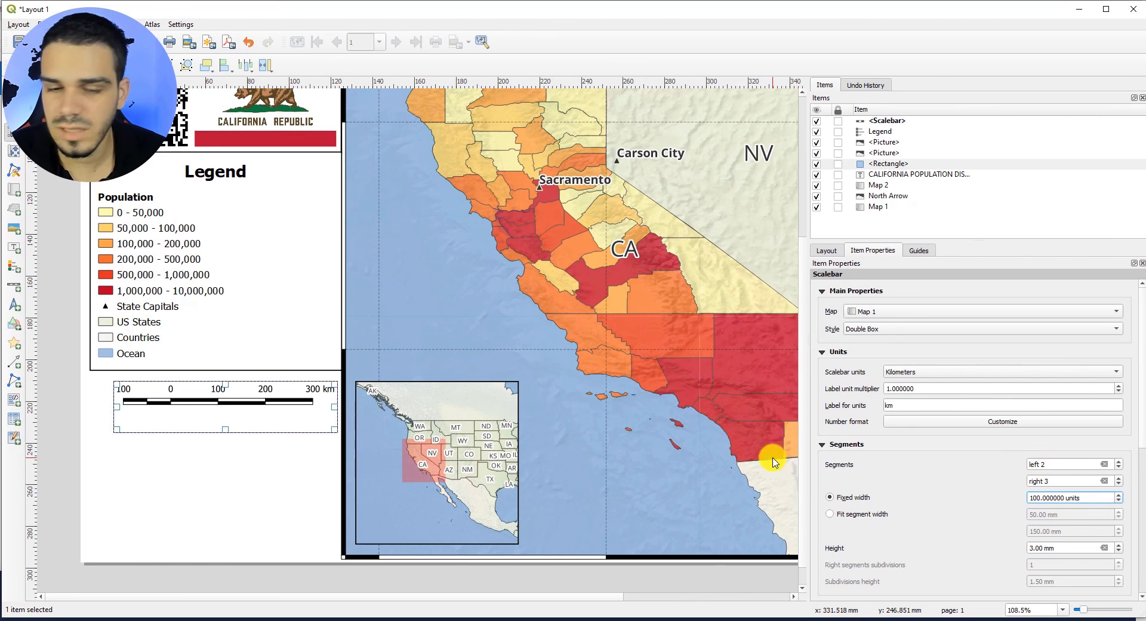
Set the scale bar's left segments to 4 and center the bar beneath the legend
scroll(151, 400, "up", 1)
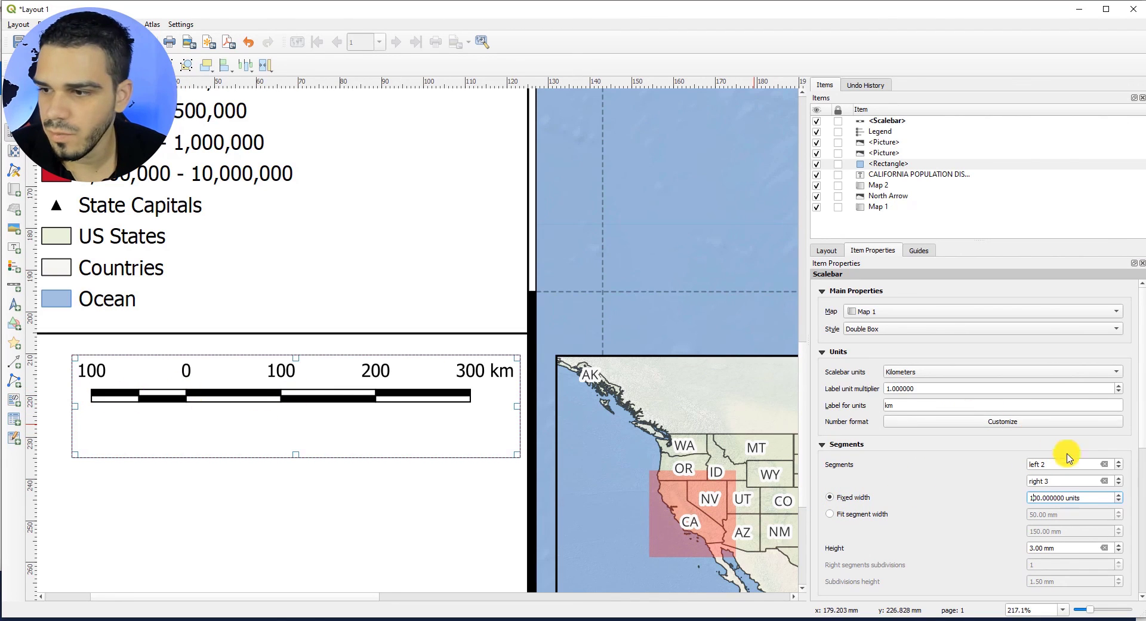
left_click(1120, 464)
left_click(1120, 464)
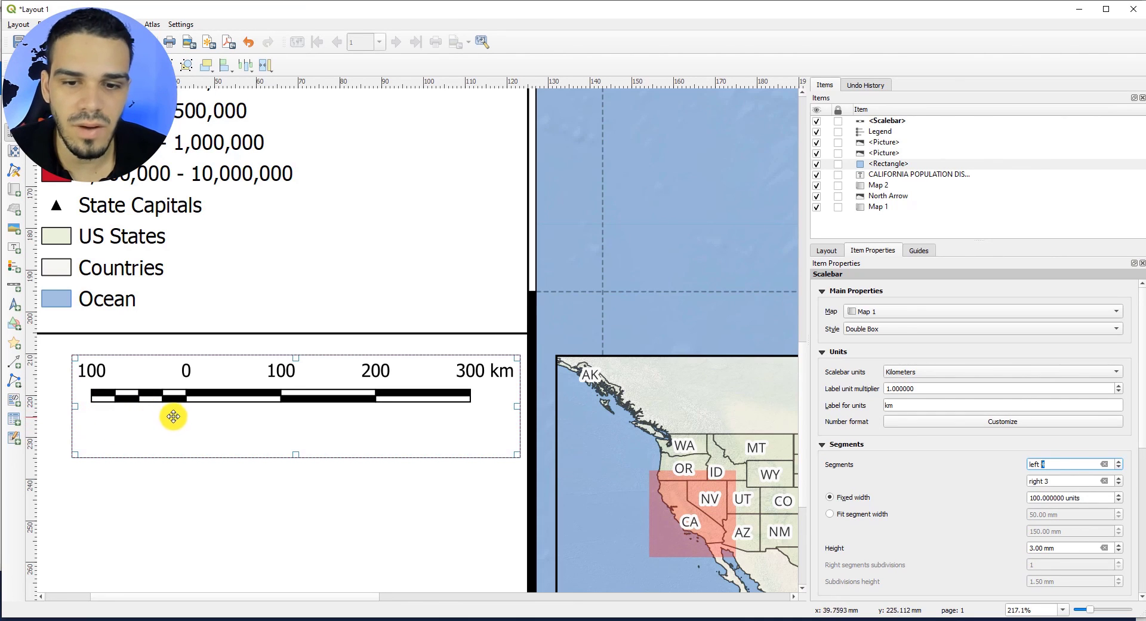
scroll(177, 417, "down", 1)
left_click_drag(208, 383, 195, 397)
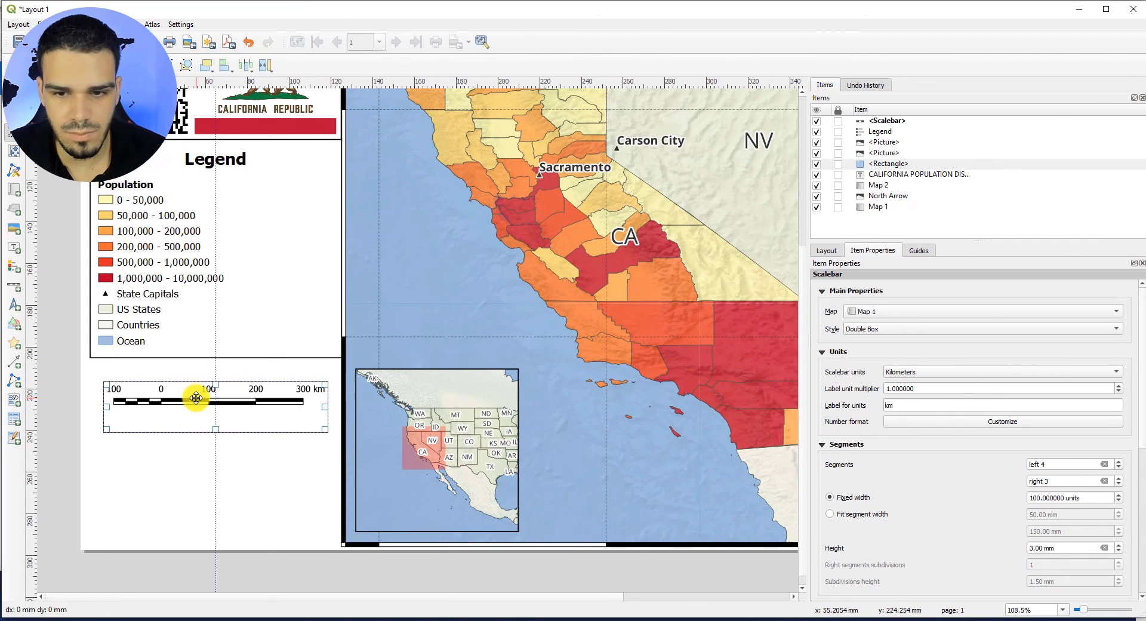
left_click(199, 460)
left_click(214, 395)
left_click(215, 443)
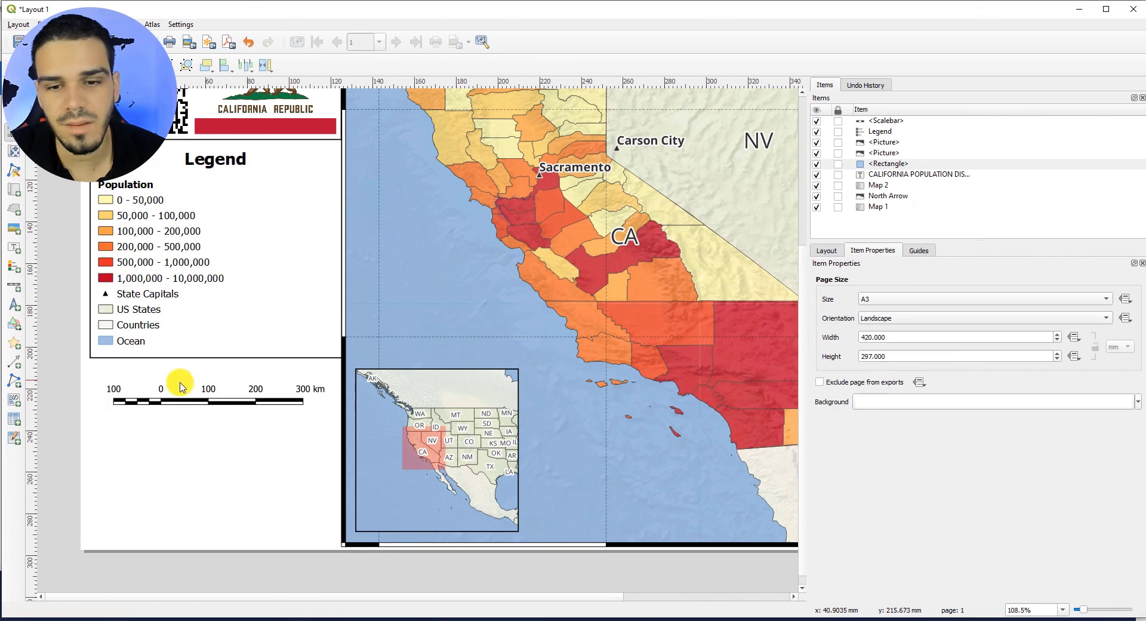
Add a label around the scale bar below the legend, reading Scale: 3,000,000 with the value copied from Map 1's scale
left_click(13, 247)
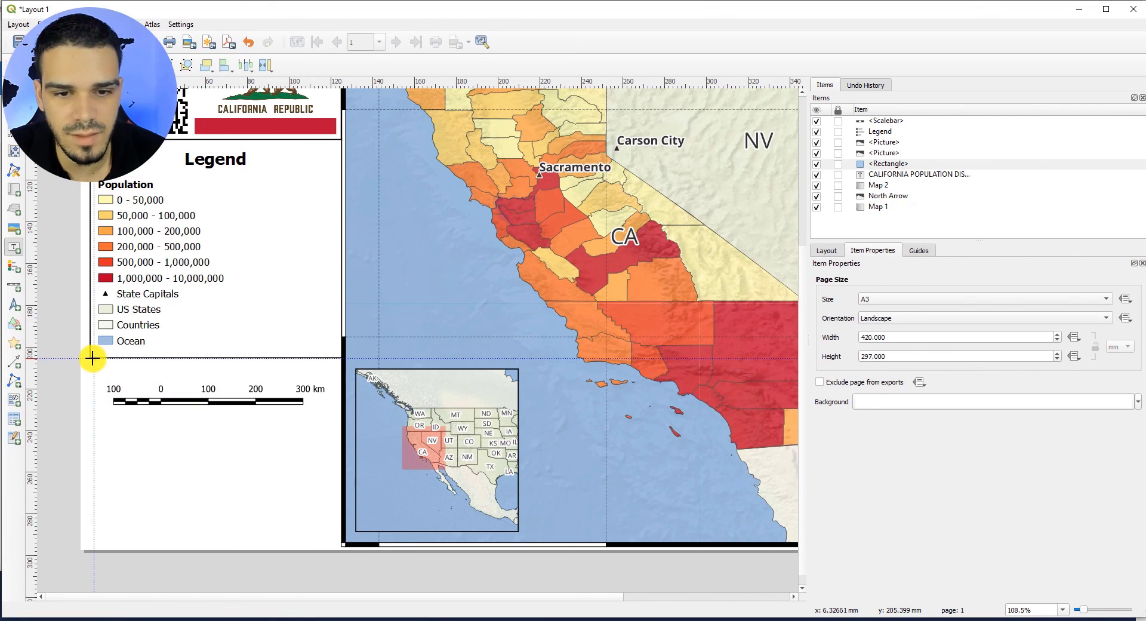
left_click_drag(91, 359, 340, 423)
left_click(466, 315)
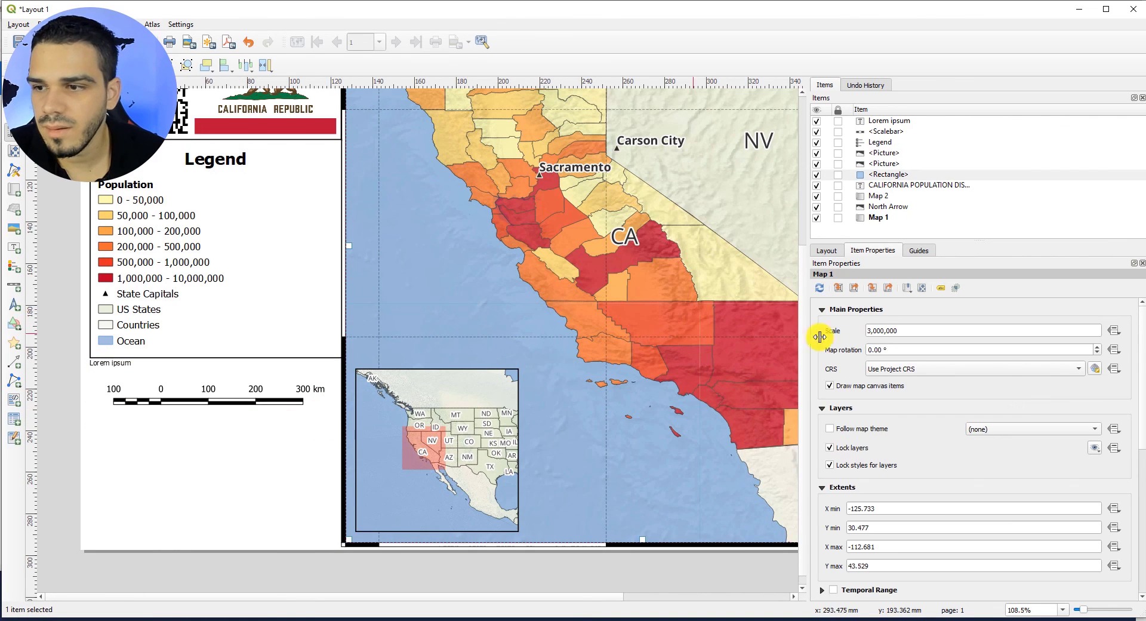
left_click_drag(942, 330, 845, 330)
key("ctrl+c")
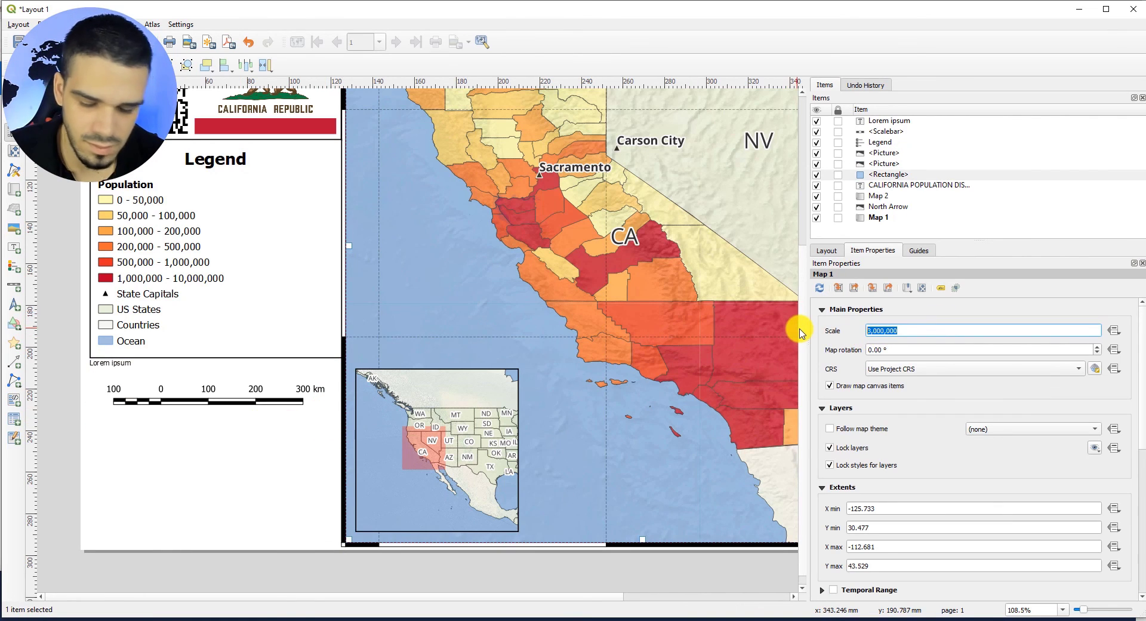
left_click(265, 371)
left_click_drag(895, 322, 762, 307)
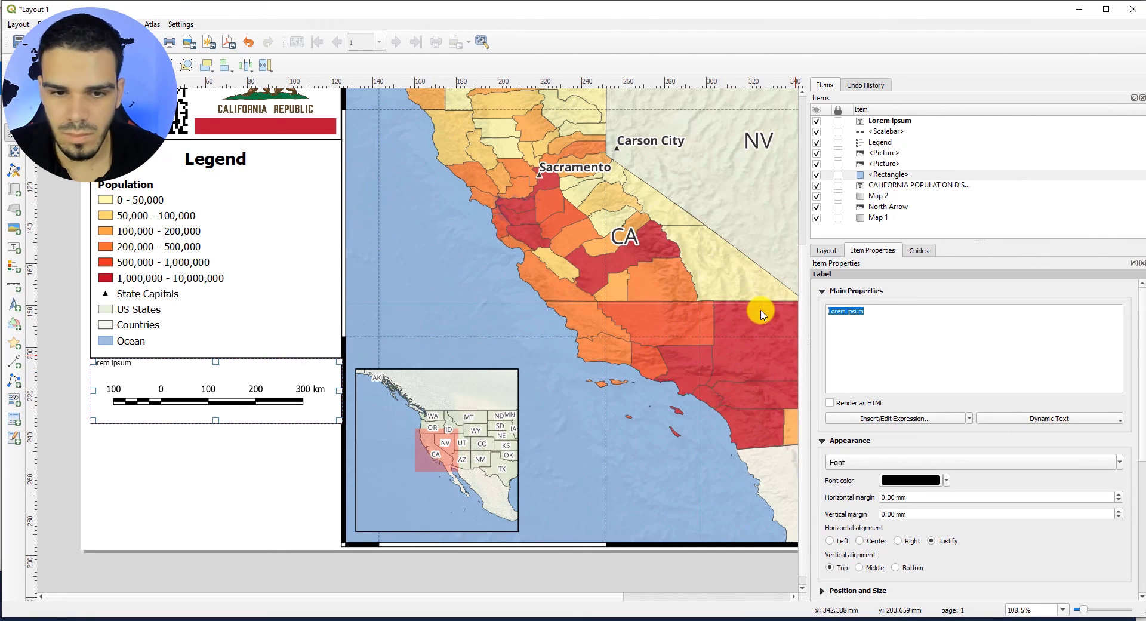
key("ctrl+v")
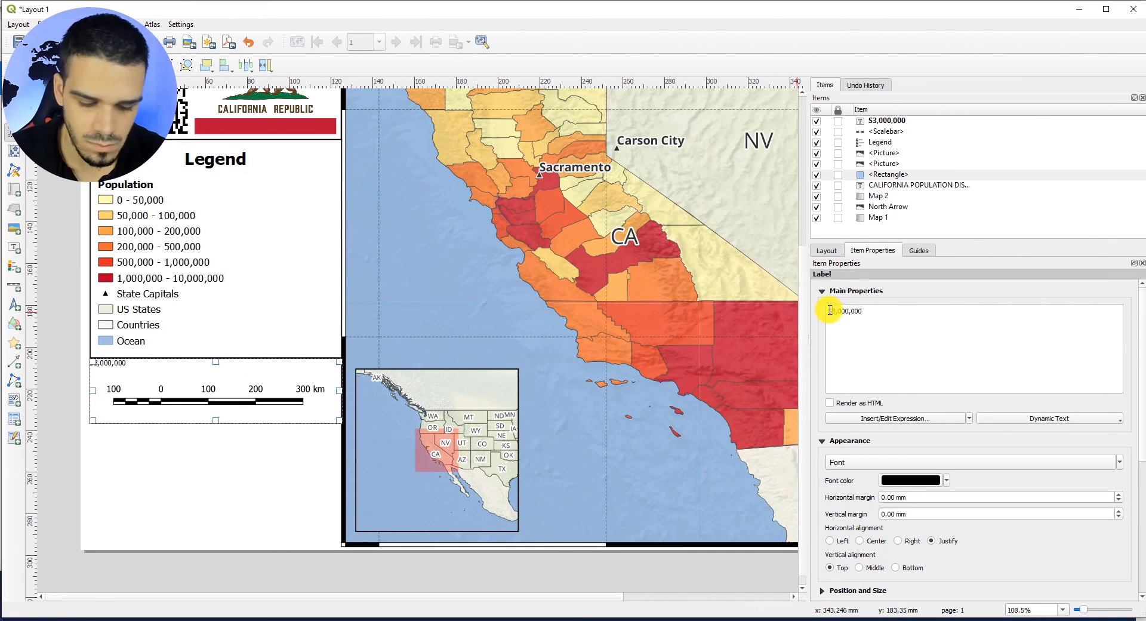
left_click(830, 311)
type("Scale:")
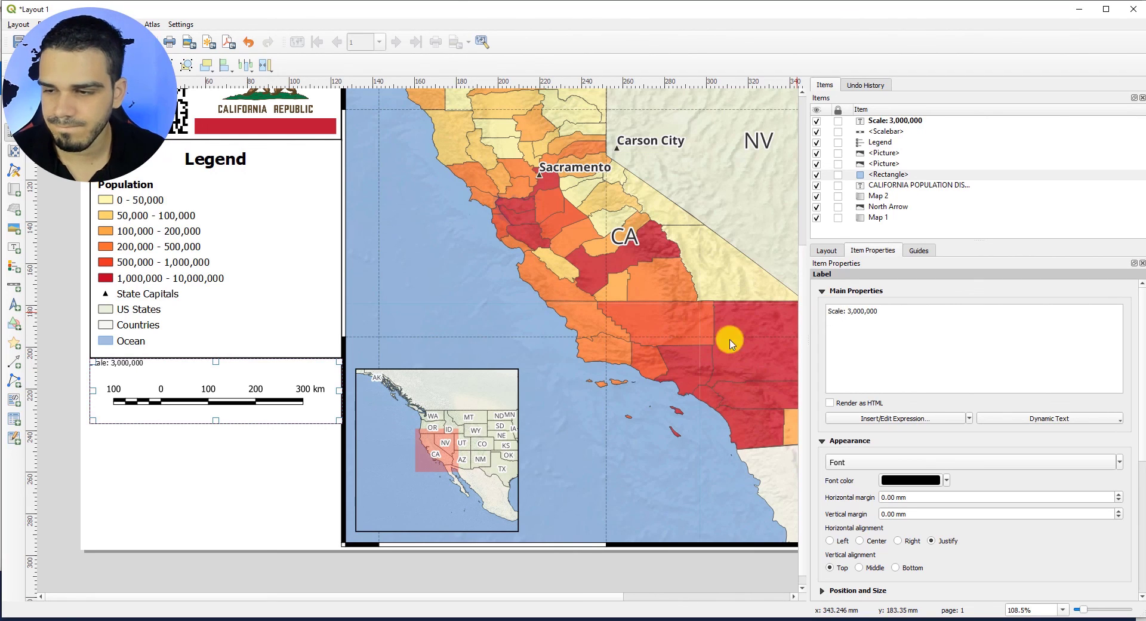
Center the scale label horizontally and set its vertical margin to 2.00 mm
left_click(860, 541)
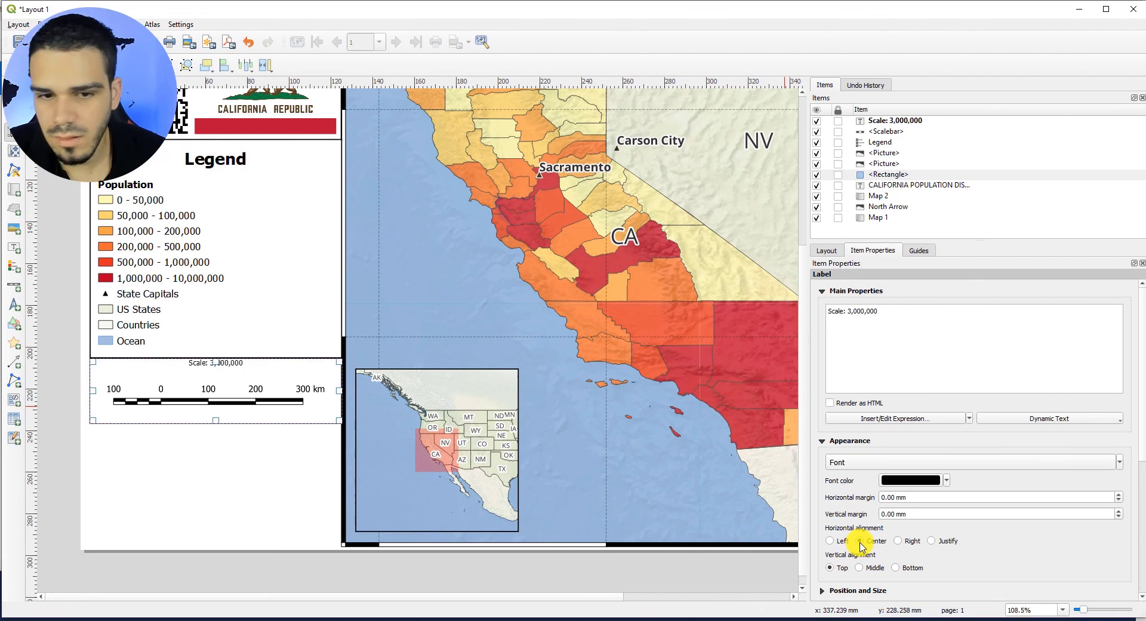
left_click(938, 499)
left_click(922, 514)
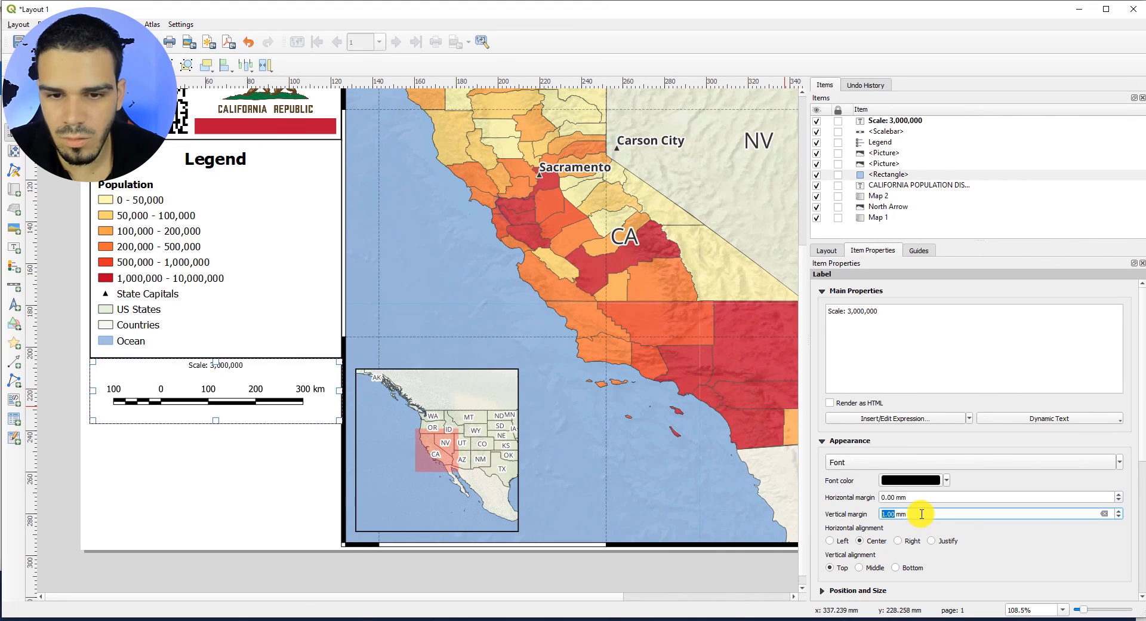
scroll(922, 513, "up", 2)
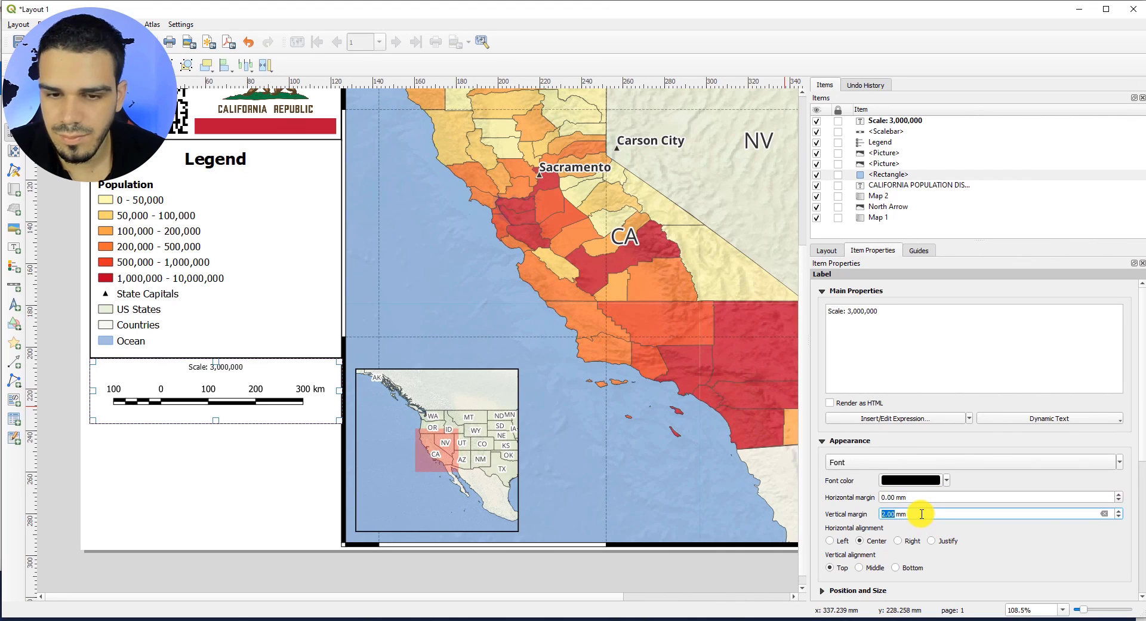
Set the font size of the scale label below the legend to 14
left_click(872, 465)
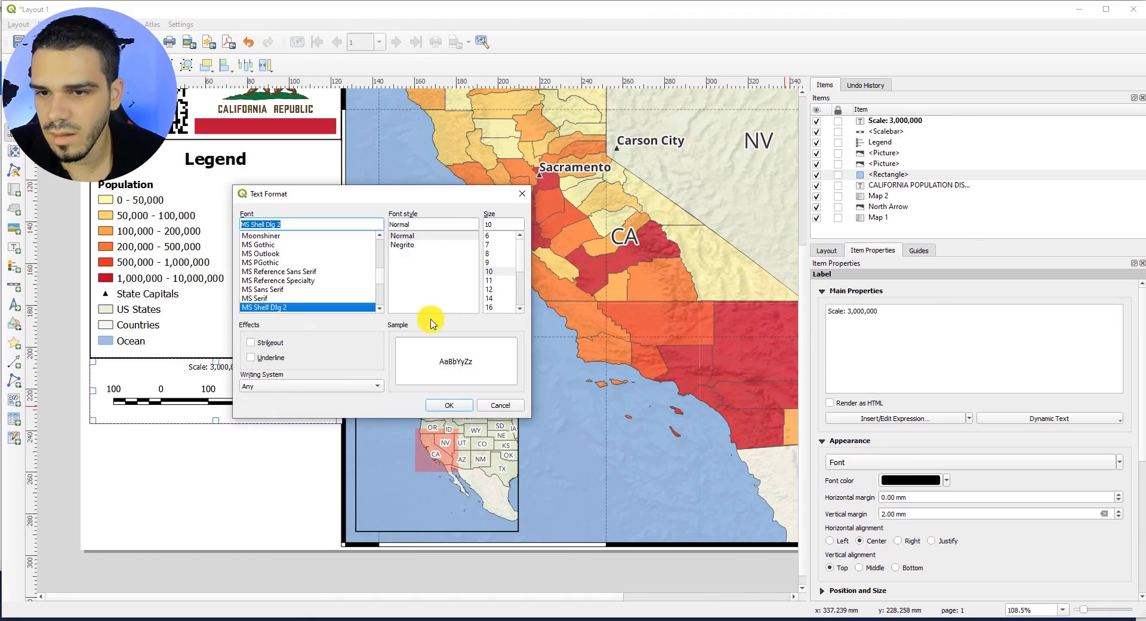
left_click(493, 299)
left_click(449, 405)
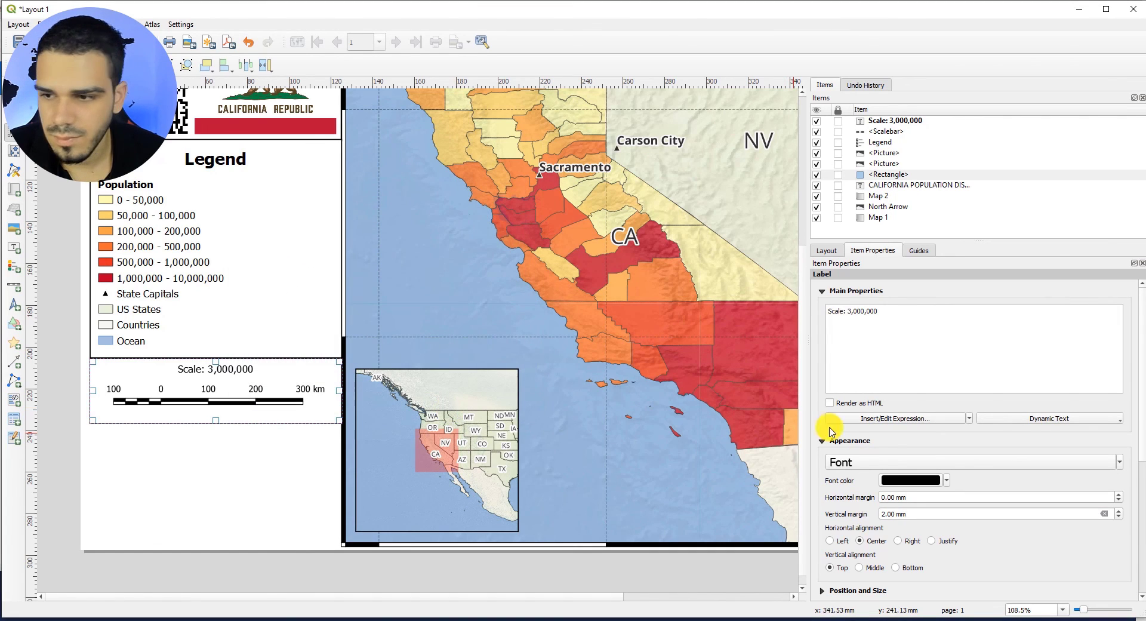
Shorten the scale label's box to fit closely around the scale bar and enable its frame with a thicker line
left_click_drag(216, 421, 218, 416)
left_click_drag(1138, 435, 1134, 537)
left_click(833, 486)
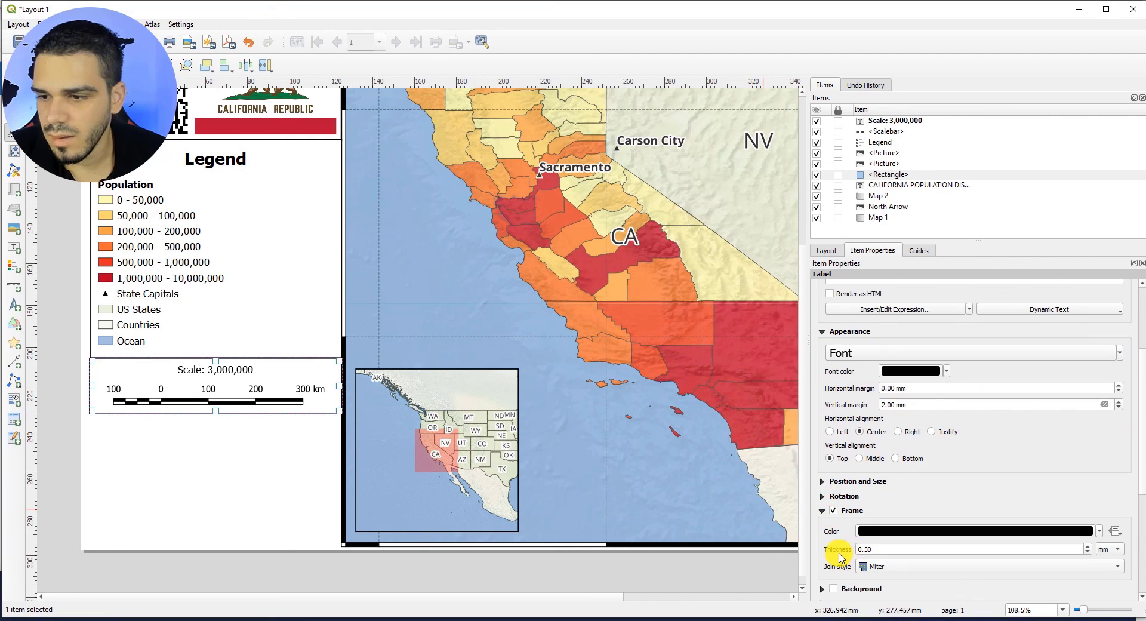
left_click(1087, 546)
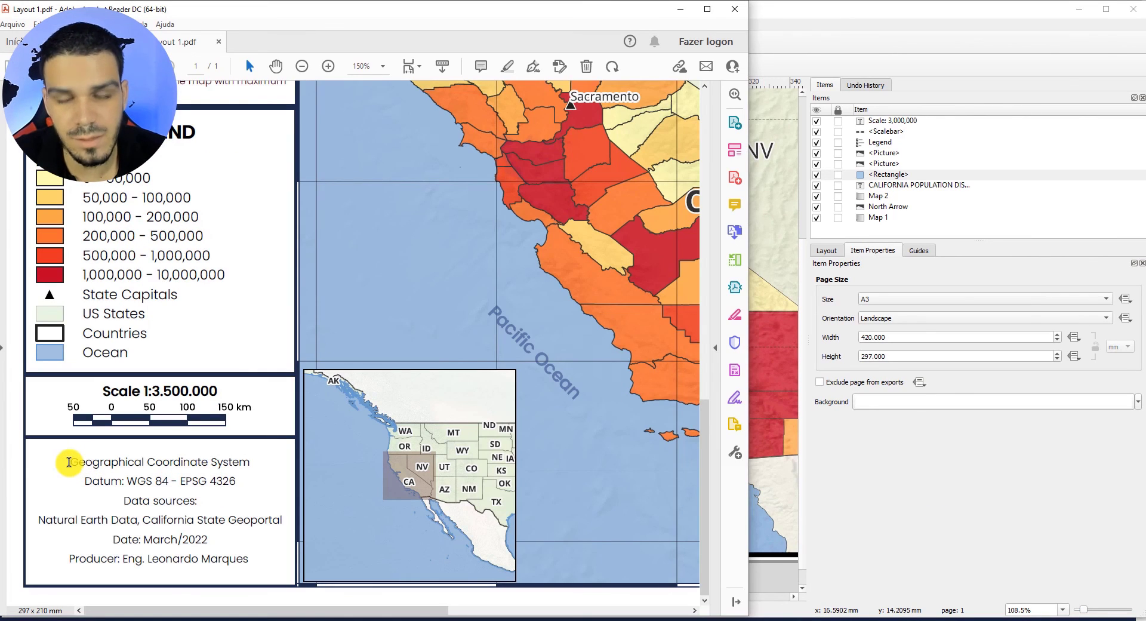
Check the reference PDF's text items, and add a label reading Pacific Ocean over the water with an enlarged font
left_click_drag(69, 462, 249, 555)
left_click(470, 300)
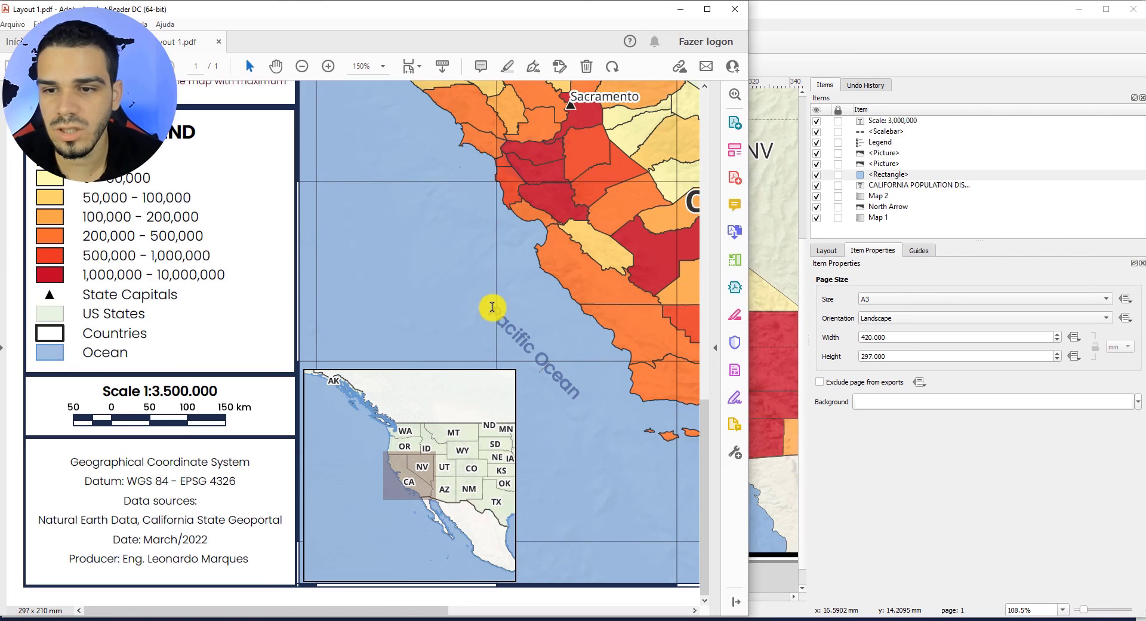
left_click(782, 20)
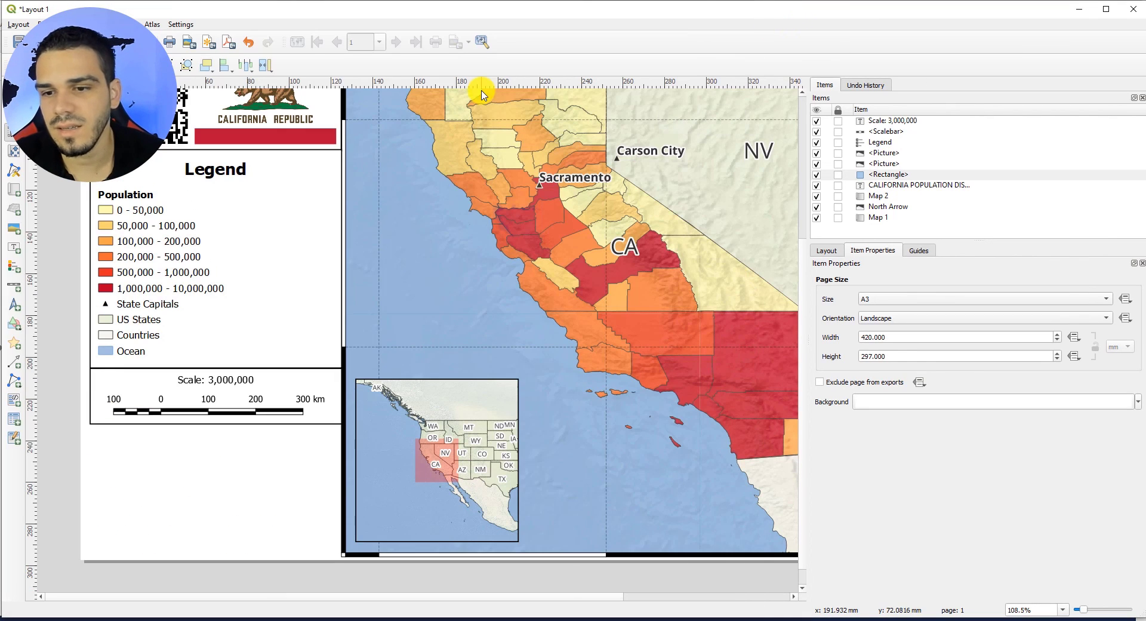
left_click(11, 256)
left_click_drag(407, 313, 526, 355)
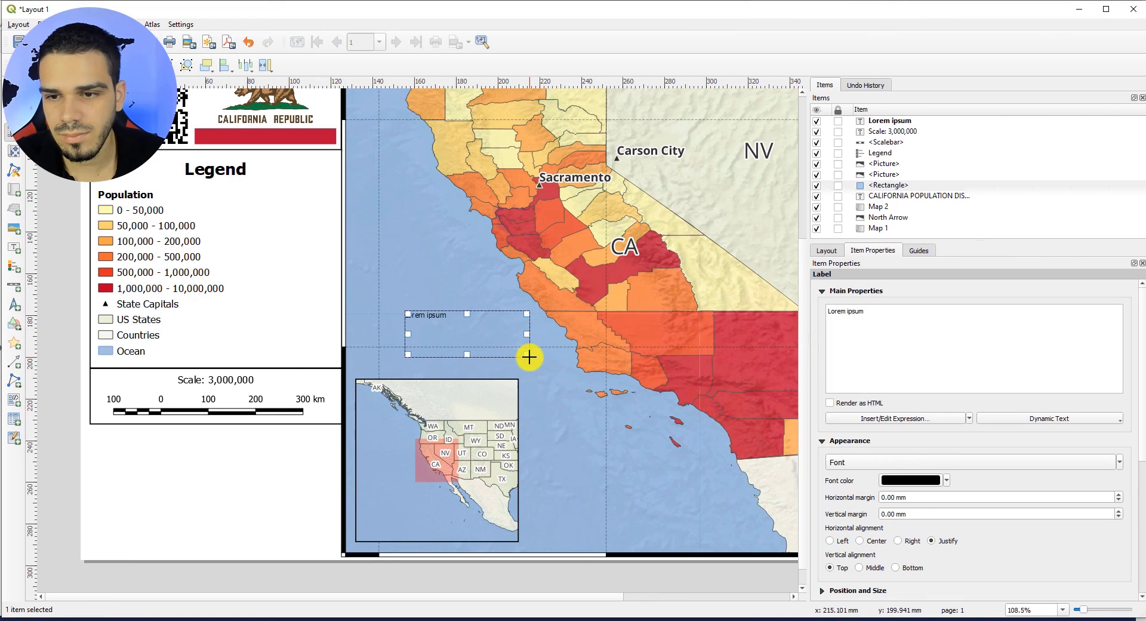
left_click(997, 344)
key("ctrl+a")
type("Pac")
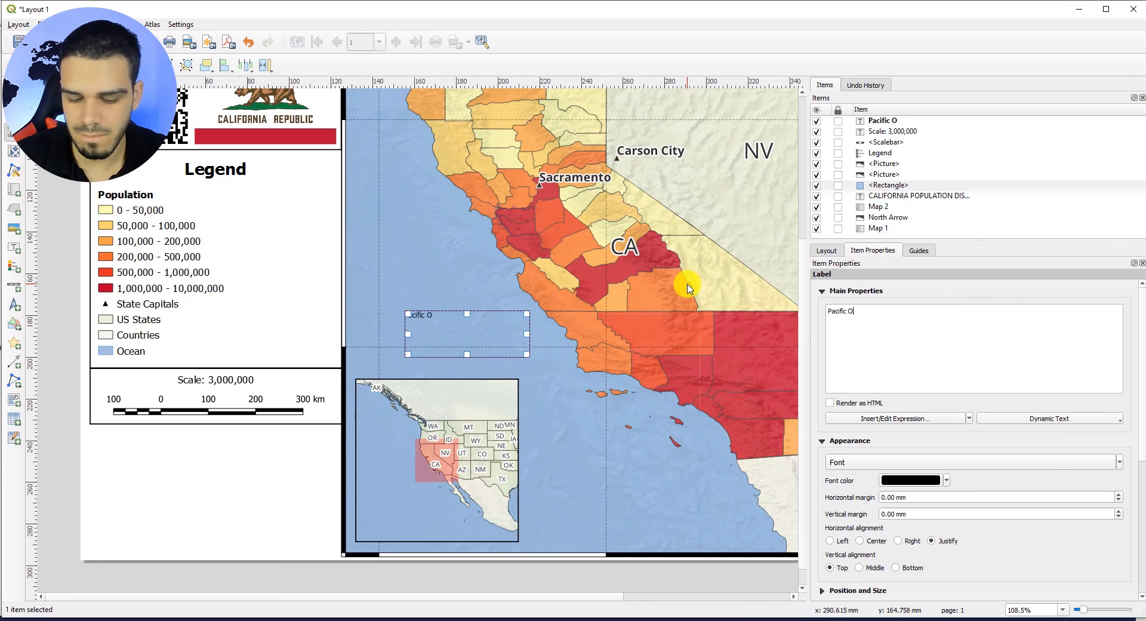
type("ific Ocean")
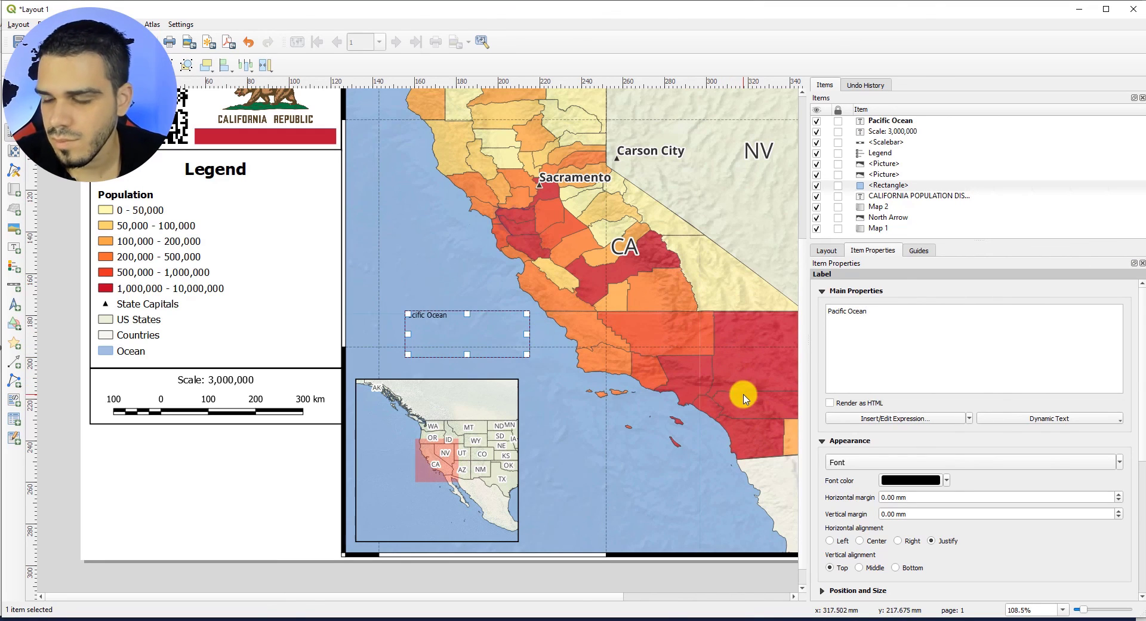
scroll(853, 465, "up", 3)
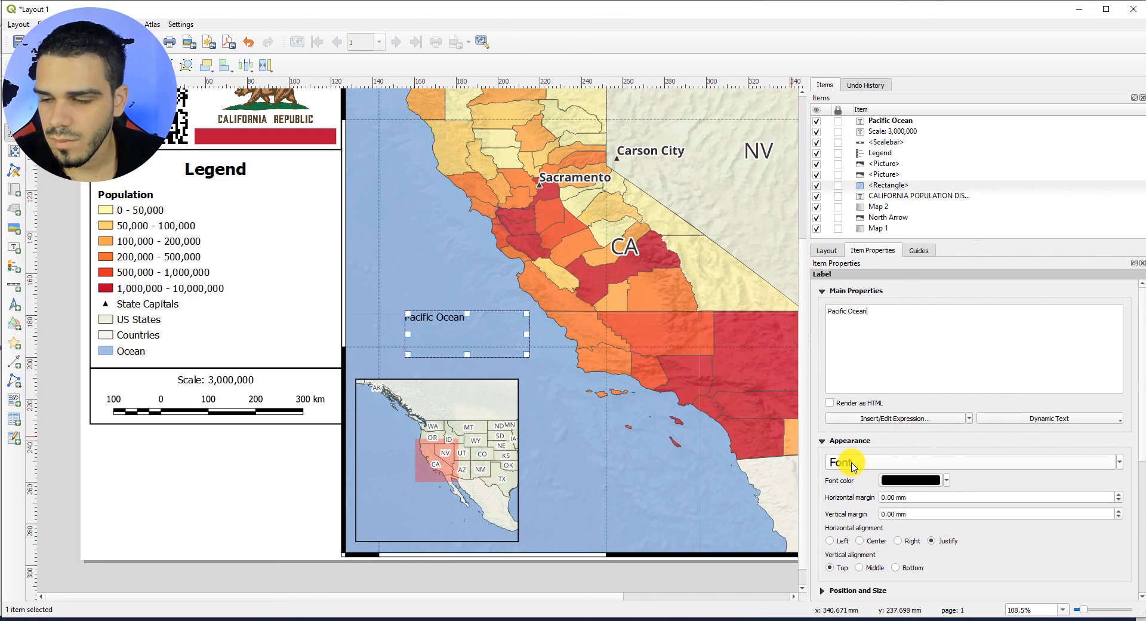
Sample the ocean's blue for the Pacific Ocean label's font color and darken it to #0a508d
left_click(895, 481)
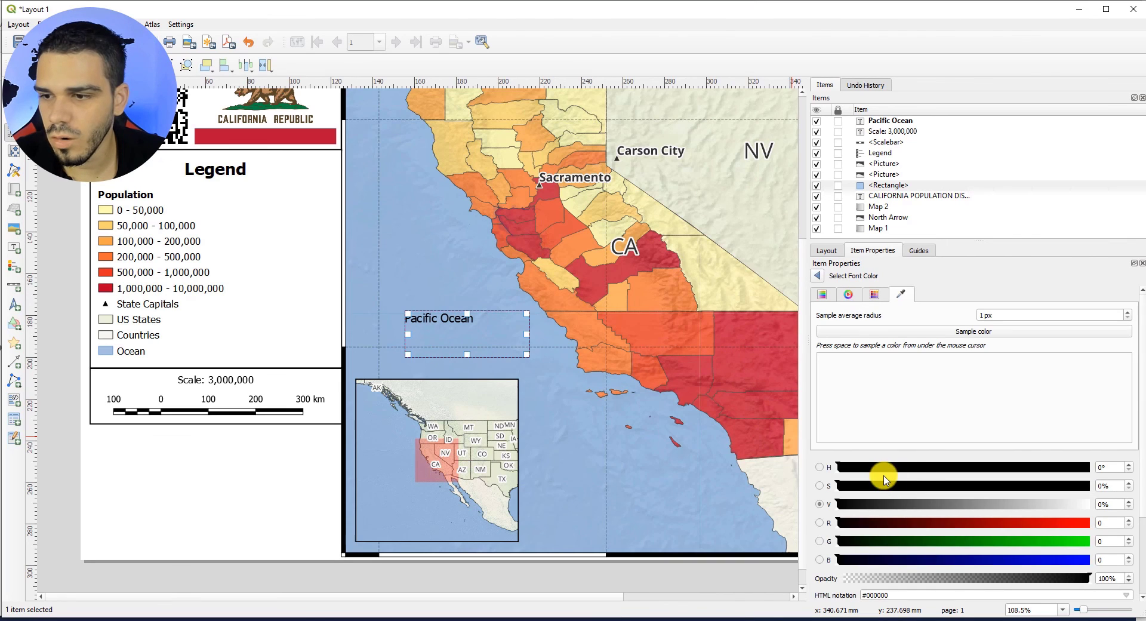
left_click(910, 333)
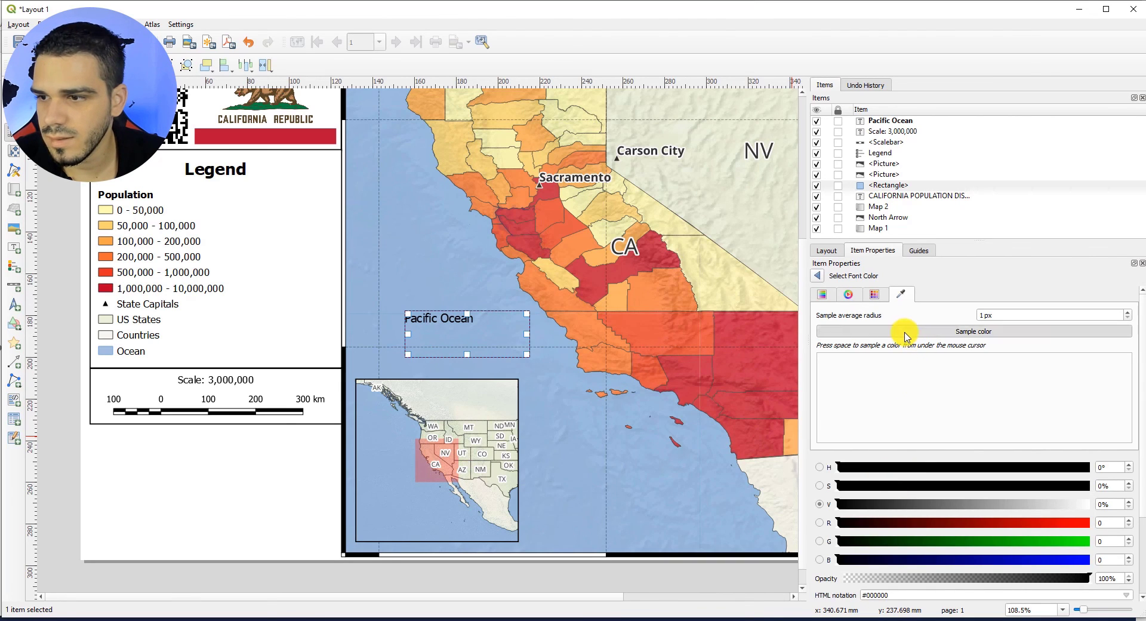
left_click(565, 421)
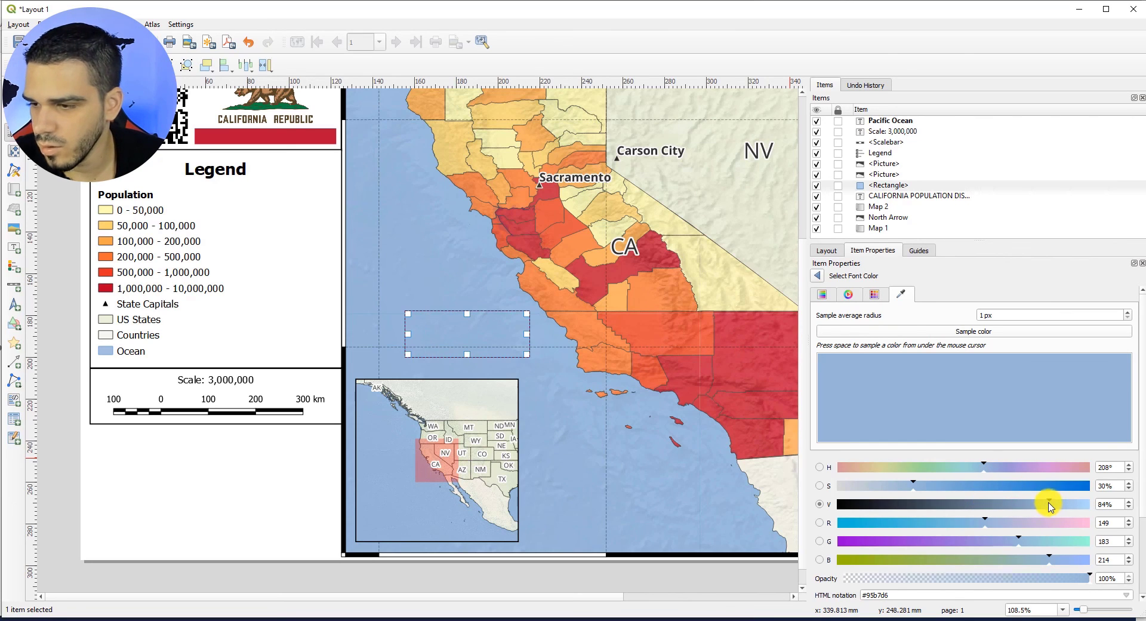
left_click_drag(913, 481, 977, 499)
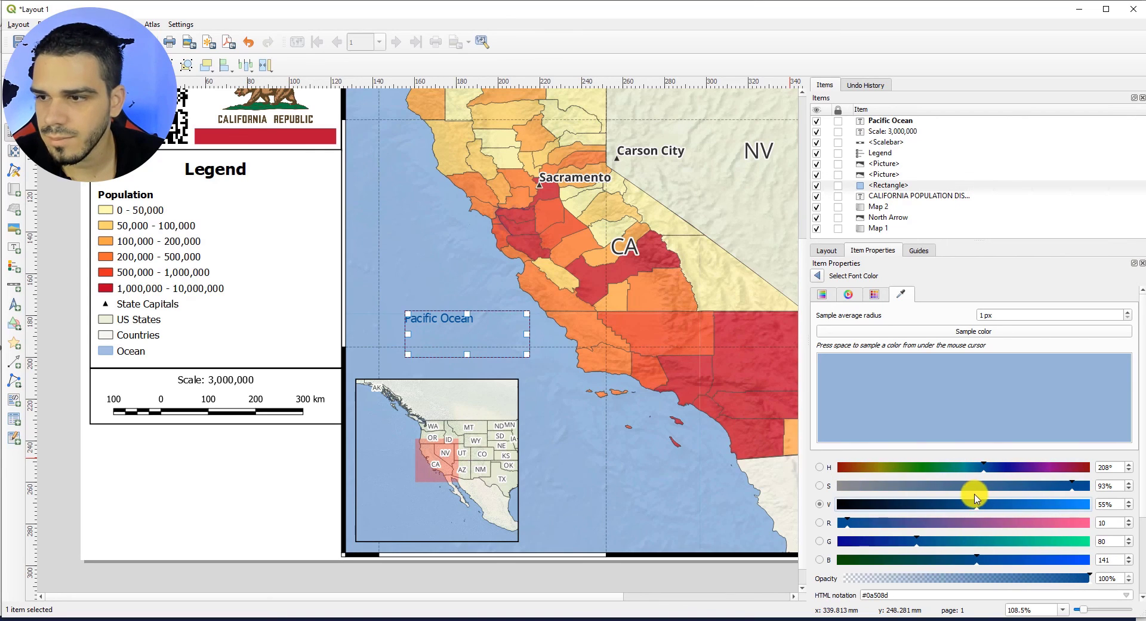
left_click(816, 276)
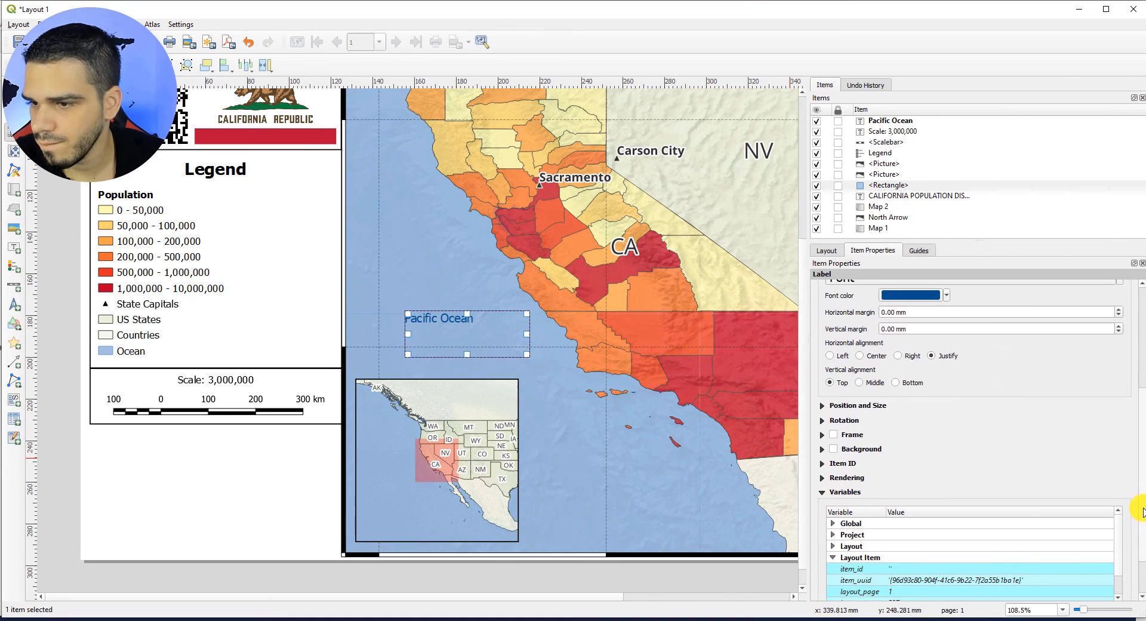
Rotate the Pacific Ocean label to 35° and move it off the southern California coast, beside the inset map
scroll(1142, 510, "down", 2)
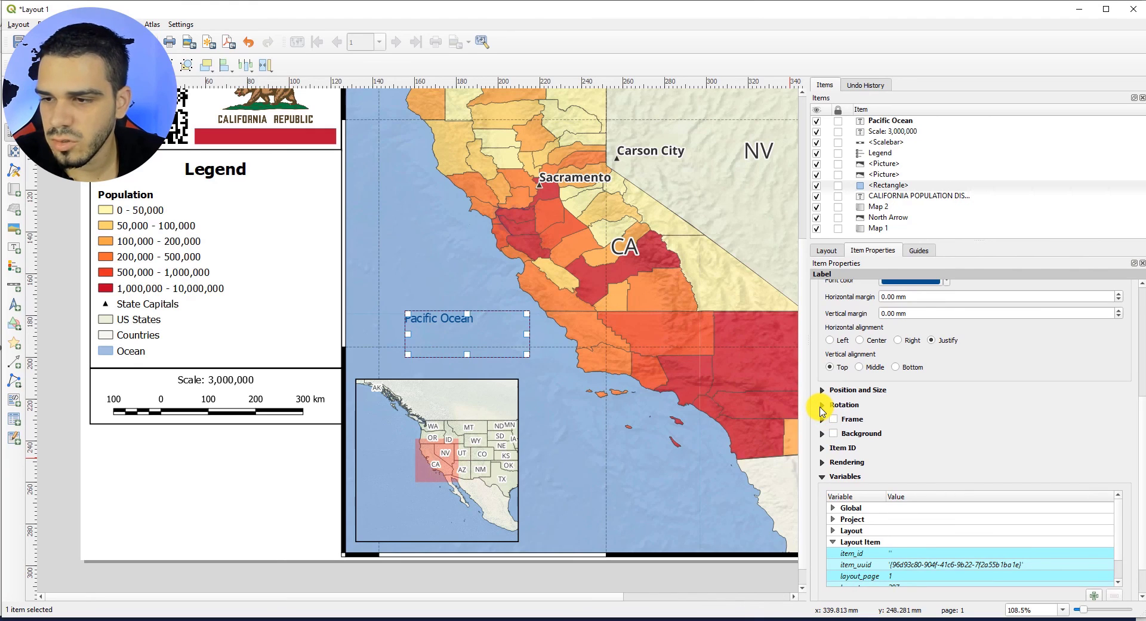
left_click(821, 406)
left_click(1099, 423)
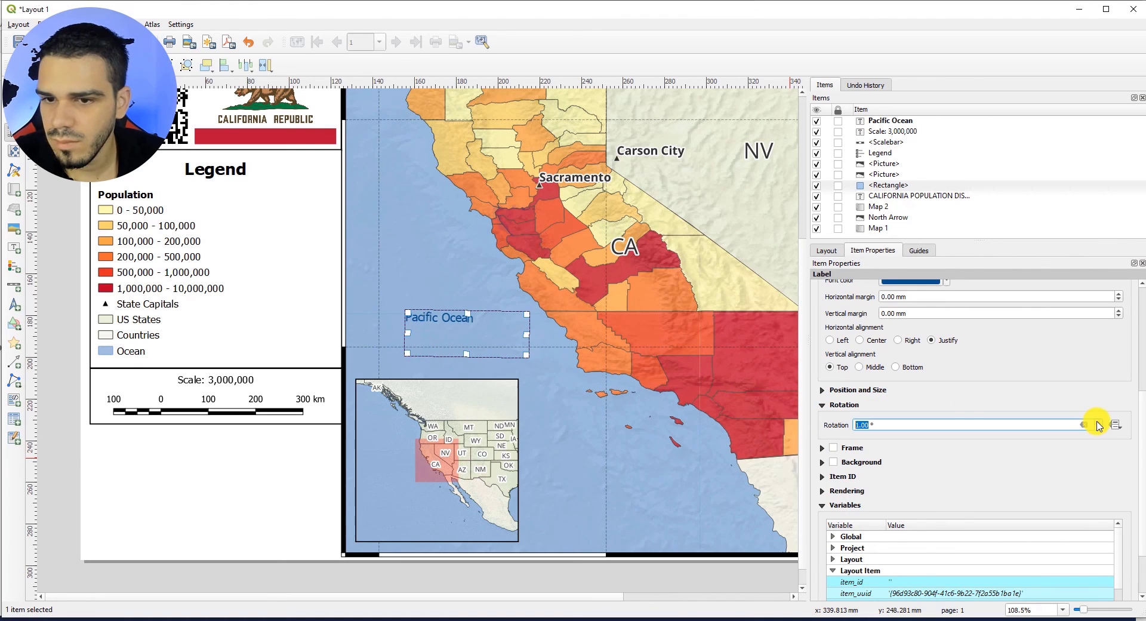
left_click(1099, 423)
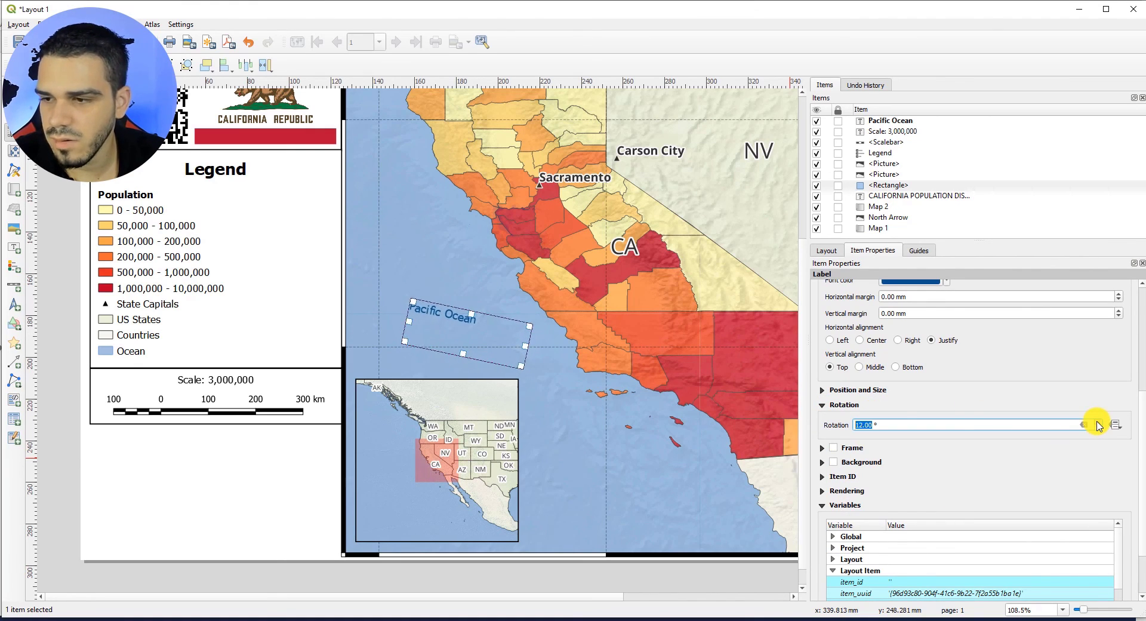
left_click(1098, 423)
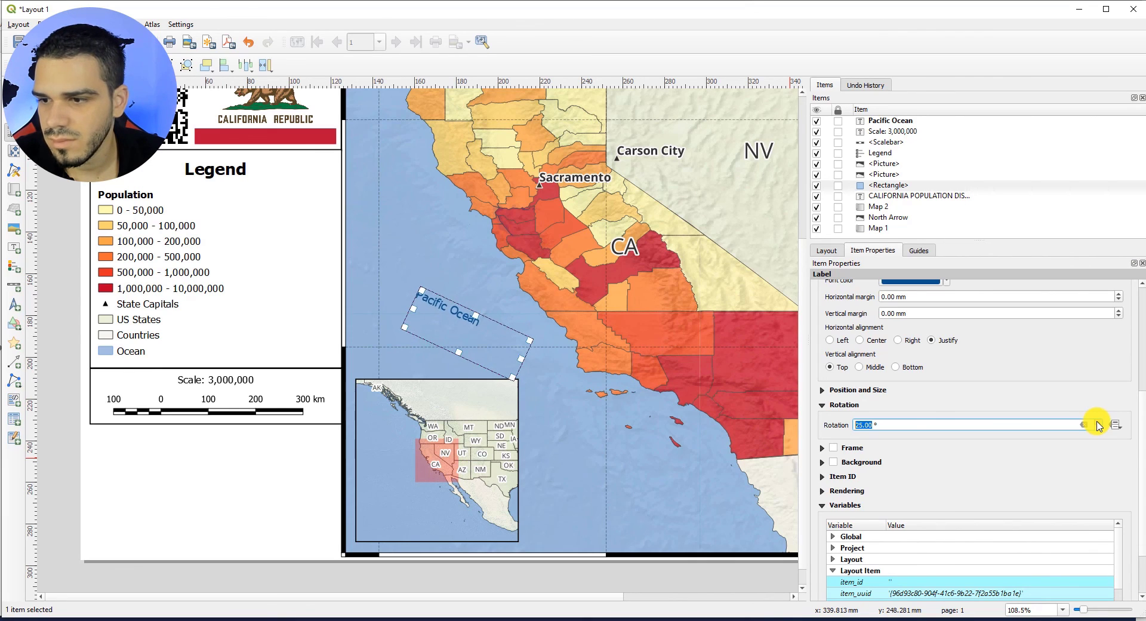
left_click(1099, 423)
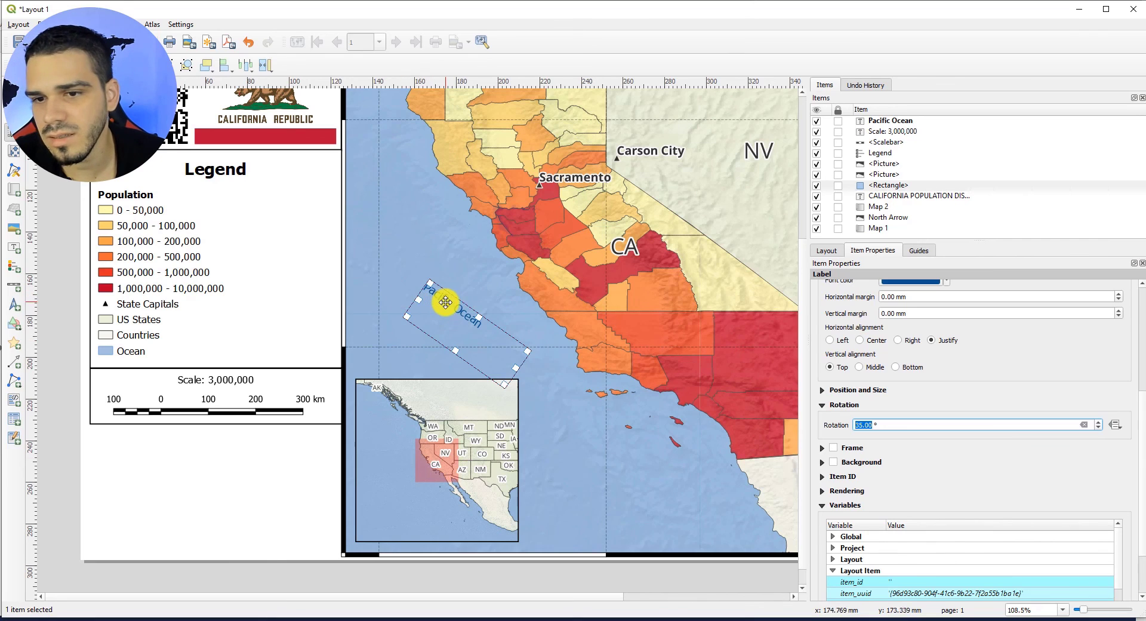
left_click_drag(463, 311, 577, 421)
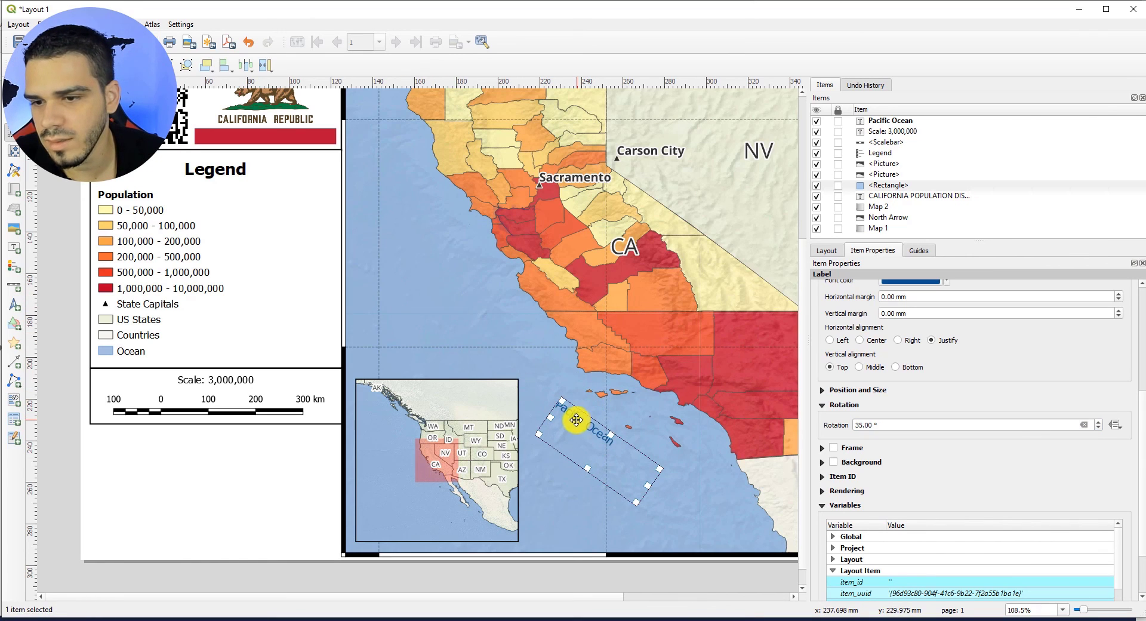
left_click(480, 324)
scroll(451, 418, "down", 1)
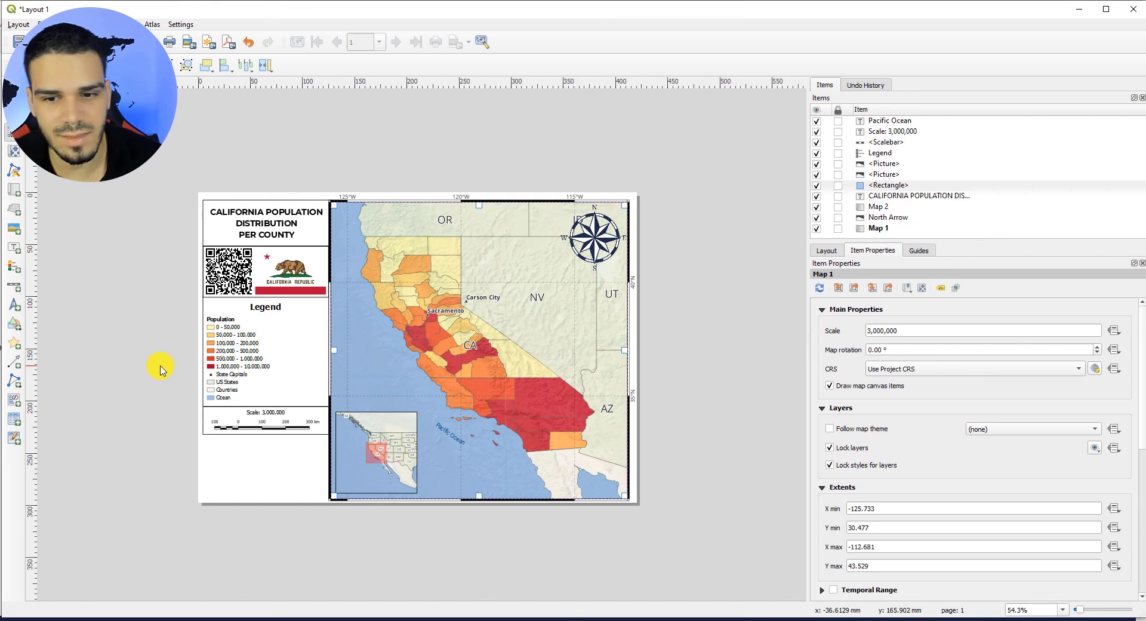
Duplicate the framed scale label and place the copy directly beneath the scale bar block
scroll(180, 378, "up", 1)
left_click(179, 376)
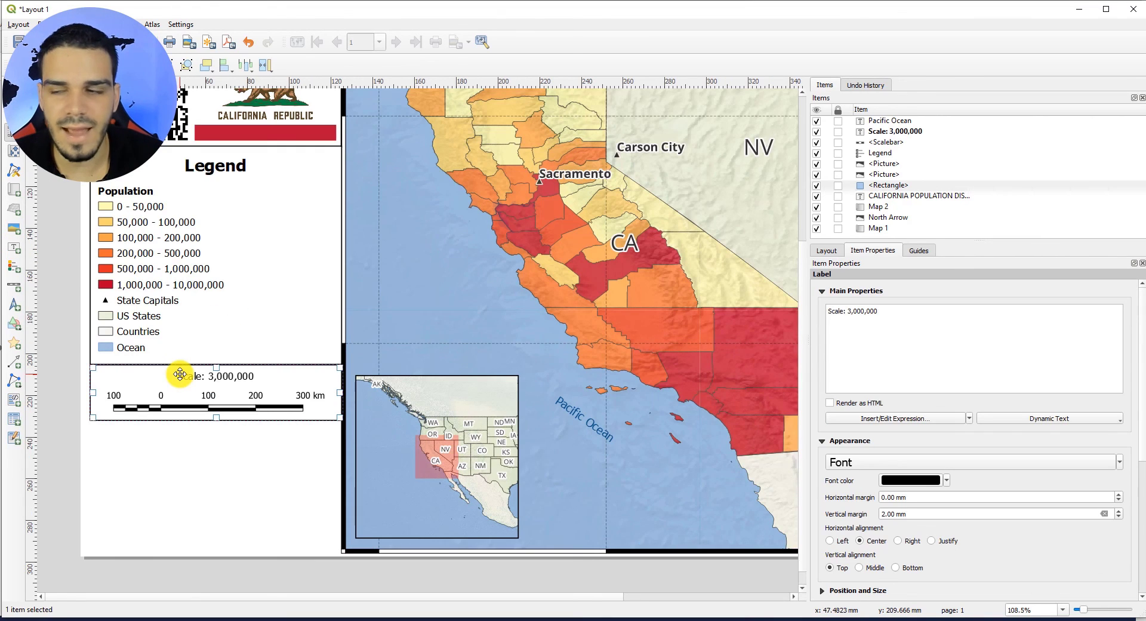
right_click(891, 134)
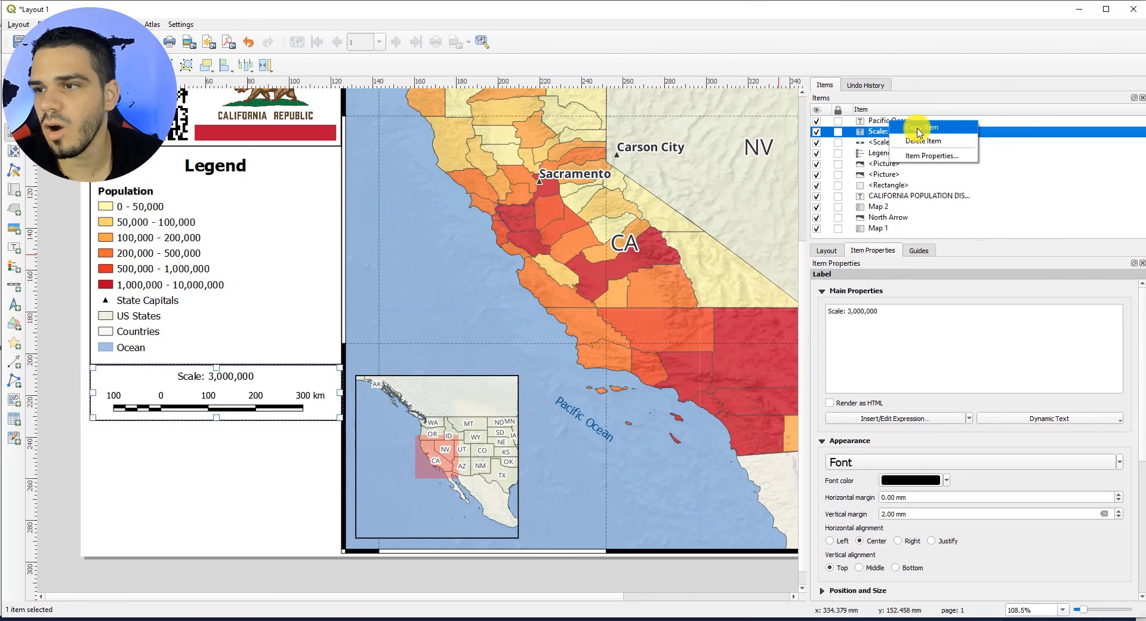
left_click(919, 128)
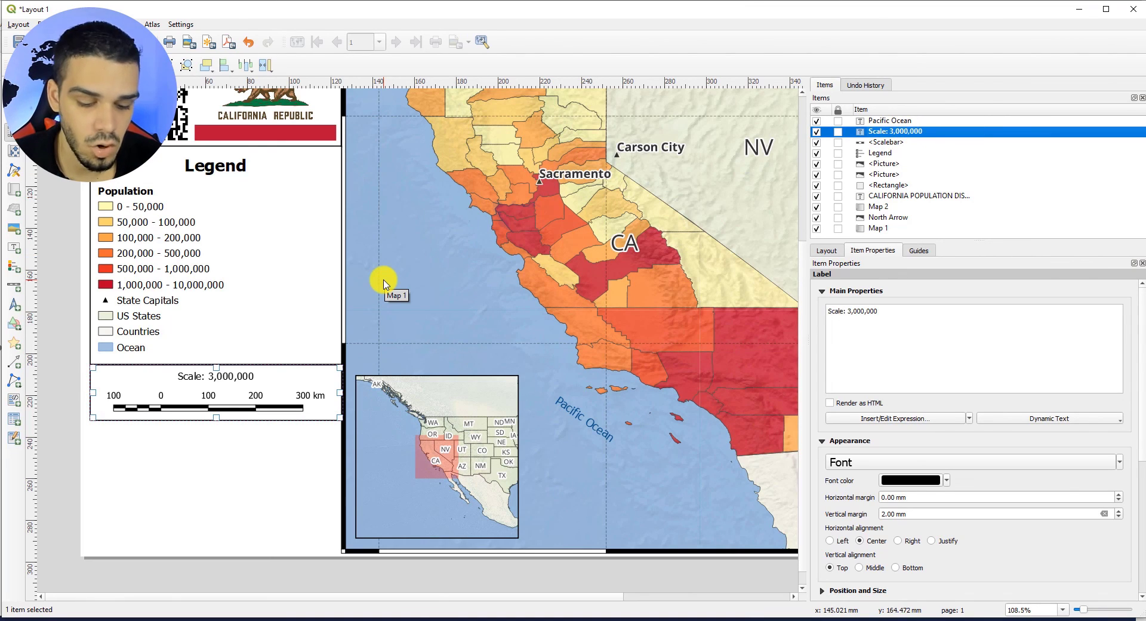
key("ctrl+v")
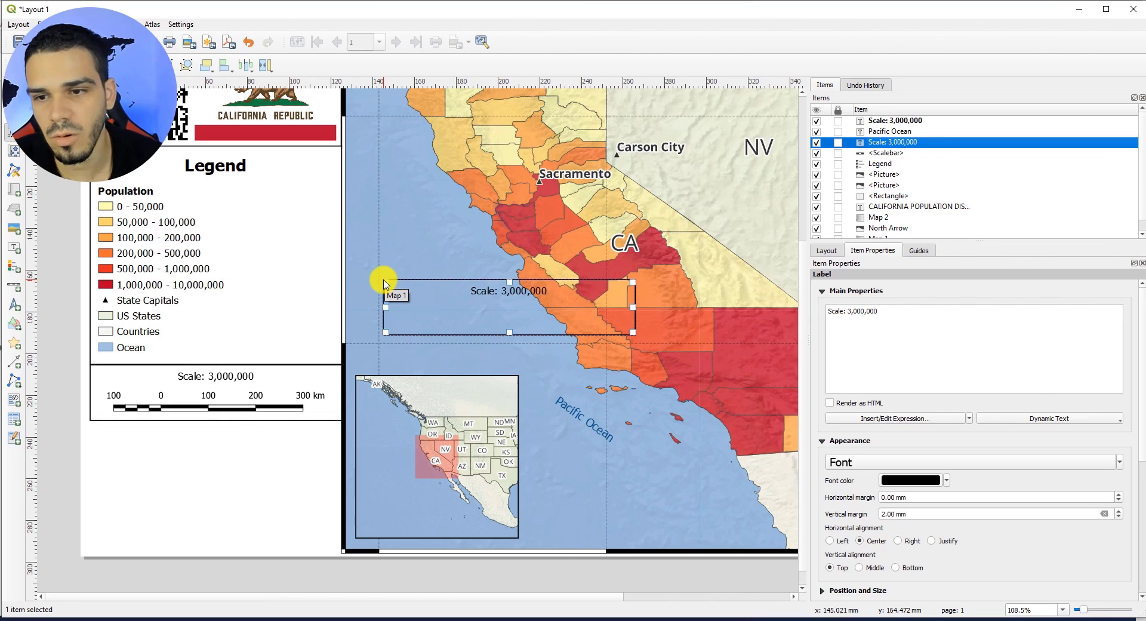
left_click_drag(494, 299, 215, 550)
Stretch the copied label down to the main map's lower edge and line up its frame with the neighbouring frames
scroll(215, 550, "up", 1)
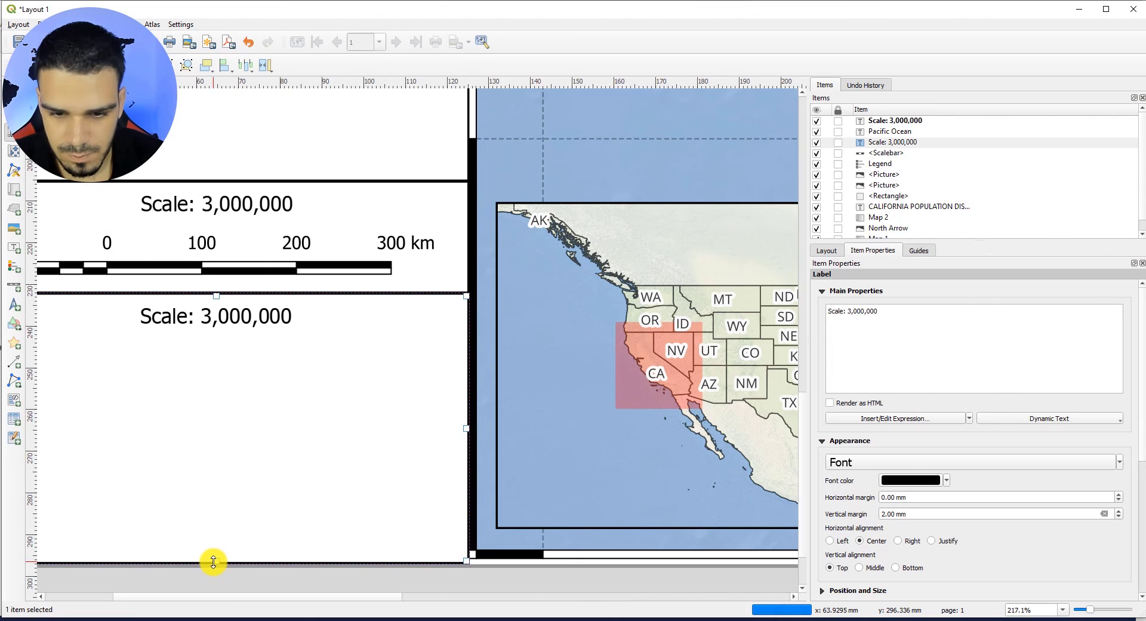
left_click(300, 564)
scroll(300, 564, "up", 1)
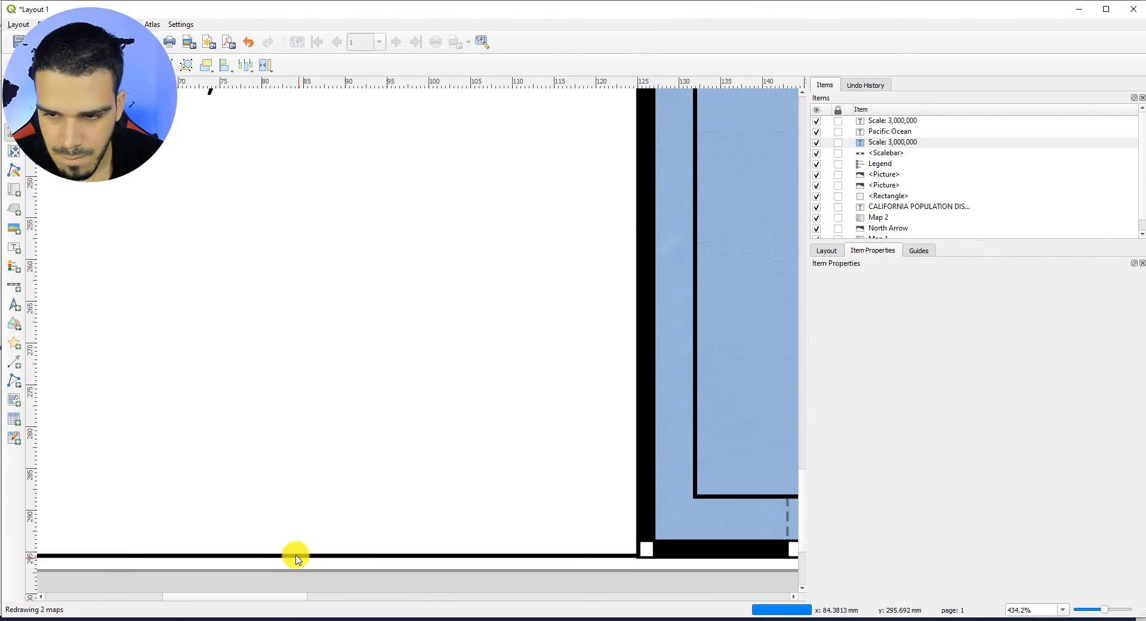
left_click(288, 554)
scroll(218, 523, "down", 2)
left_click(71, 429)
scroll(70, 427, "up", 2)
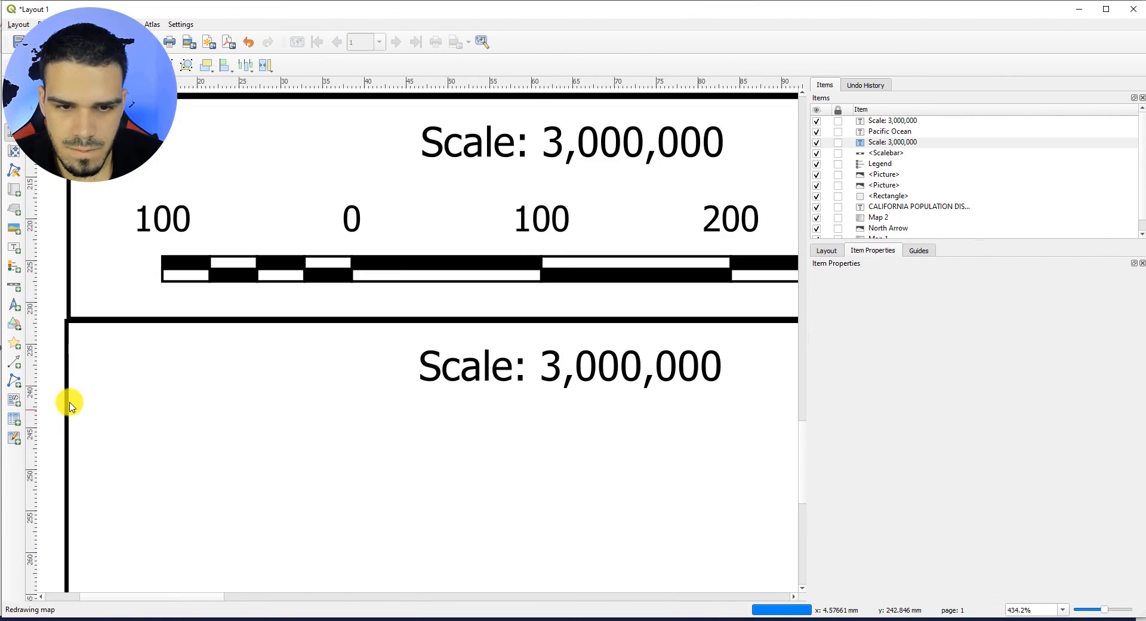
left_click(67, 407)
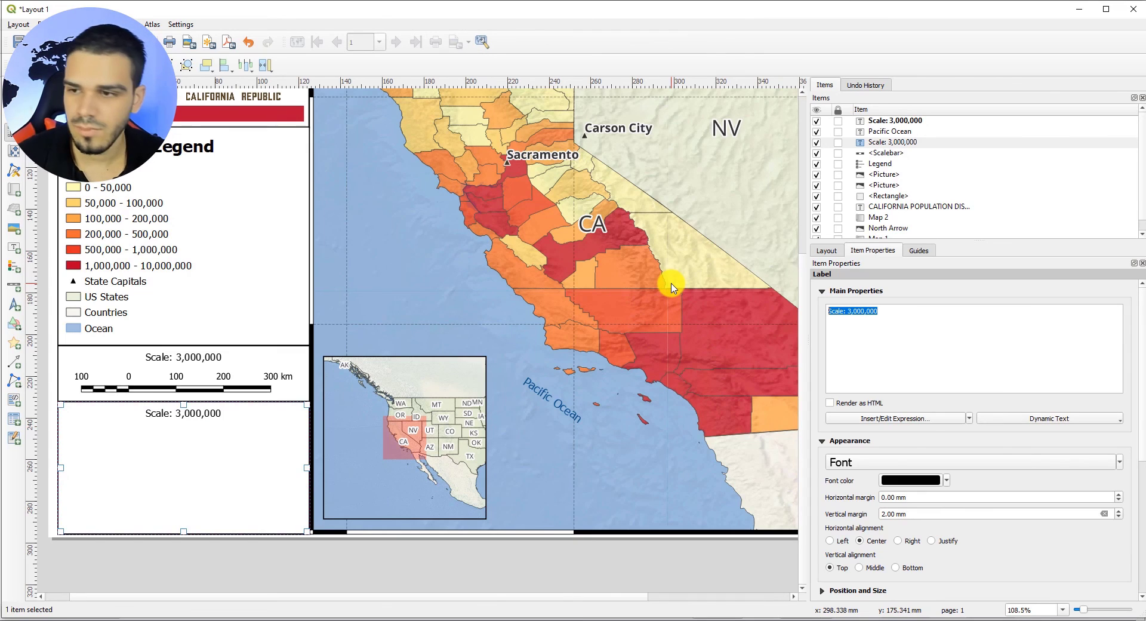
Replace the copied label's text with the coordinate system, WGS 84 - EPSG 4326 datum, data sources, March/2022 date and producer credits, vertically centered in a larger font
key("ctrl+v")
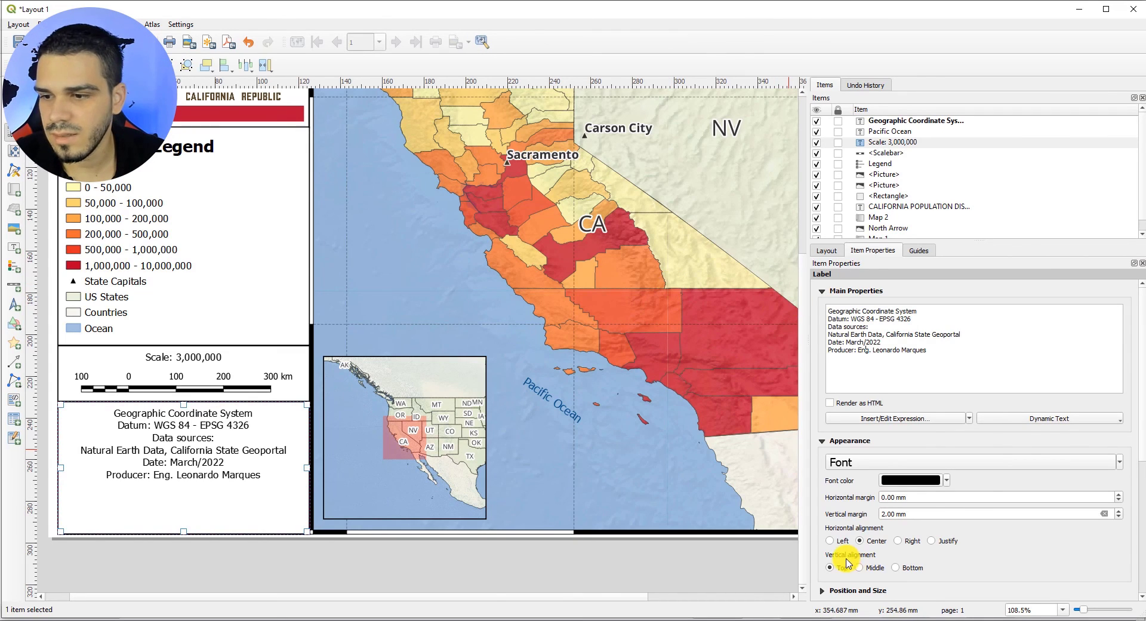
left_click(859, 567)
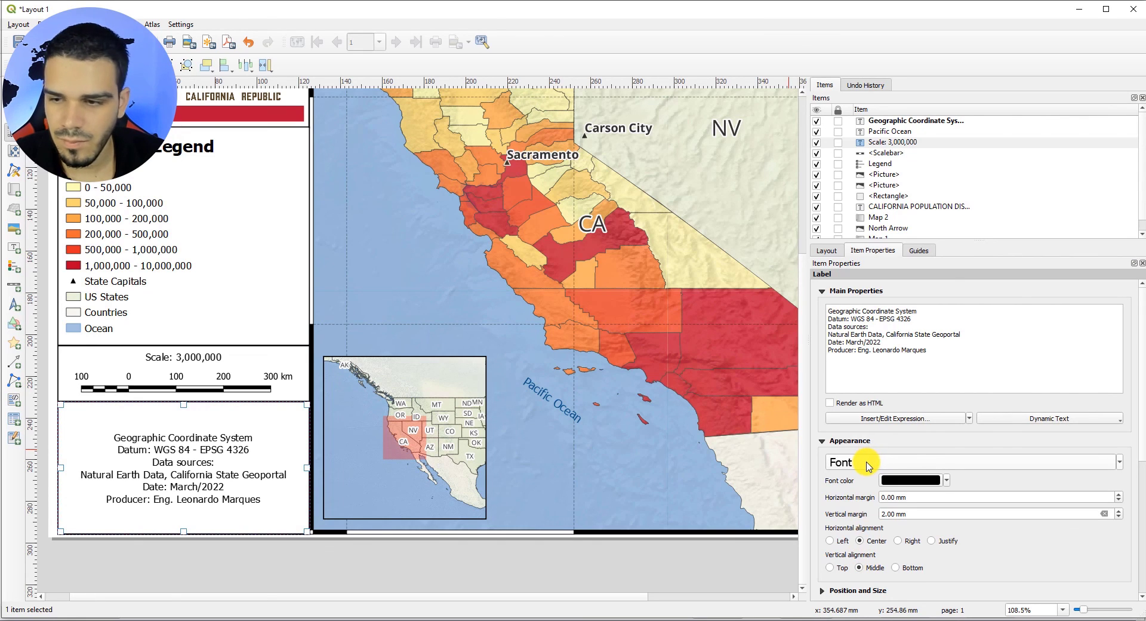
scroll(867, 465, "up", 1)
scroll(867, 465, "up", 1)
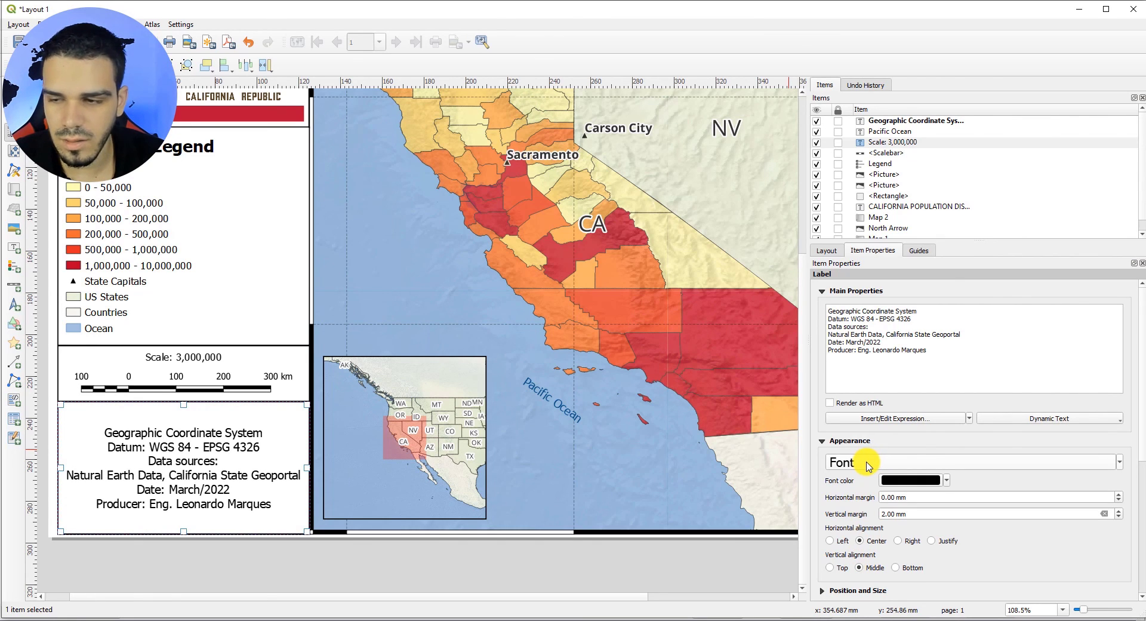
scroll(867, 466, "up", 1)
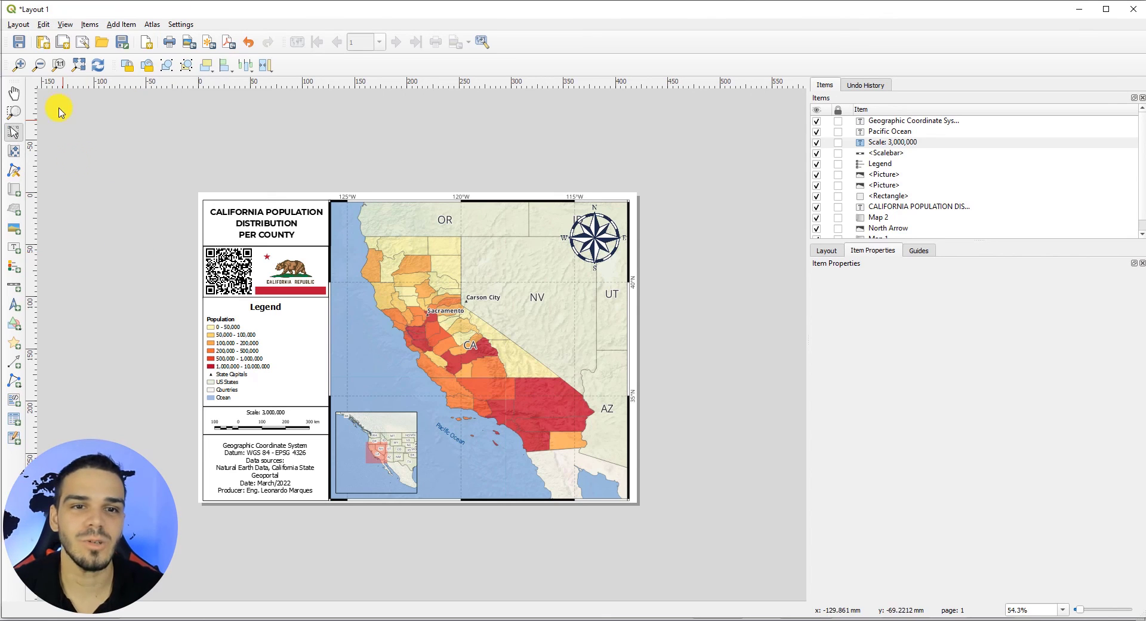
Export the layout as the PNG image Layout 1.png in the drive folder at a resolution of 200 dpi
left_click(18, 24)
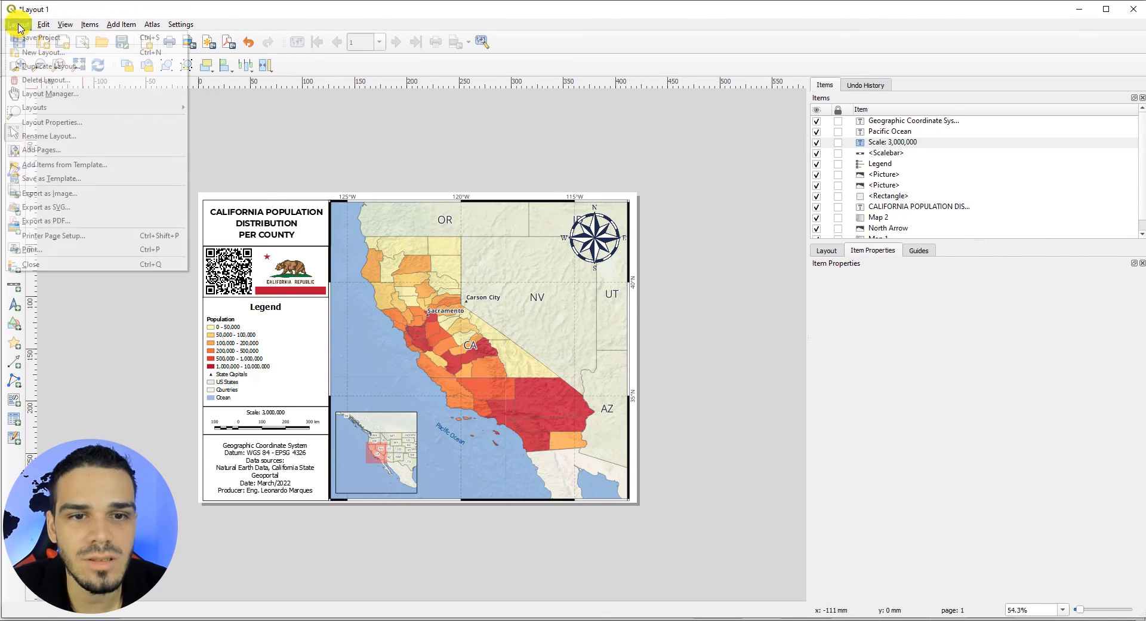
left_click(53, 195)
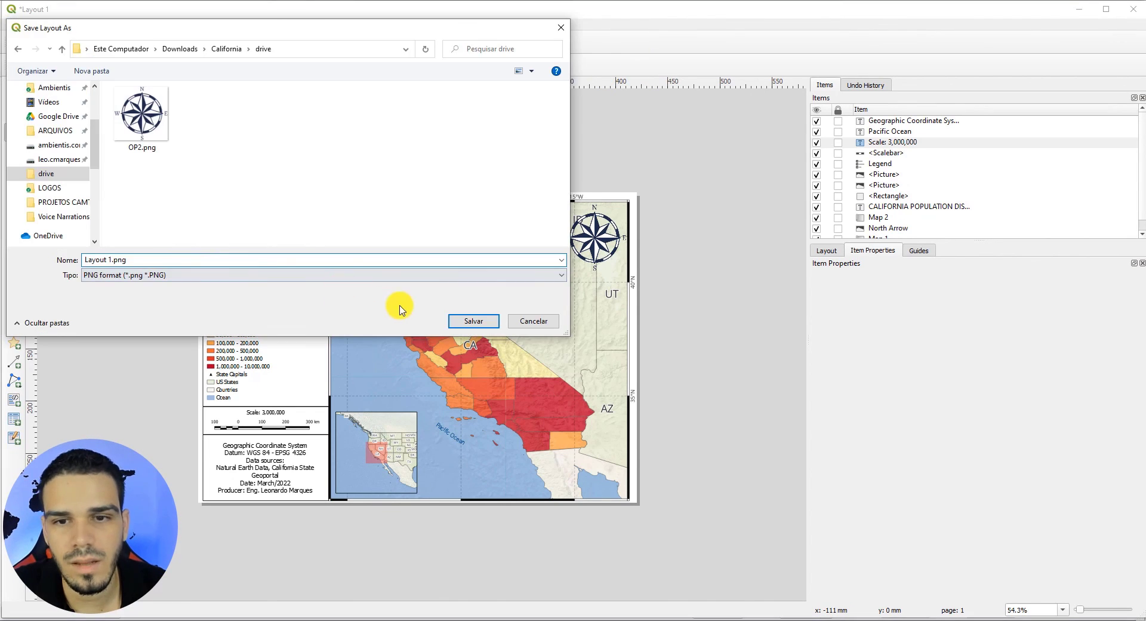
left_click(465, 322)
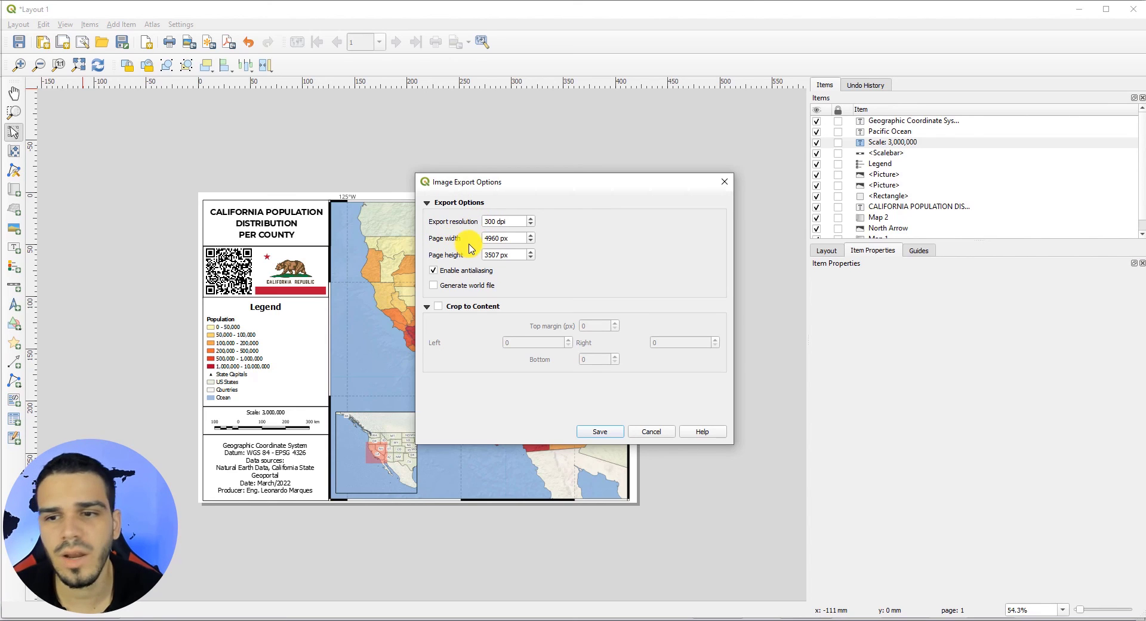
double_click(486, 222)
type("200")
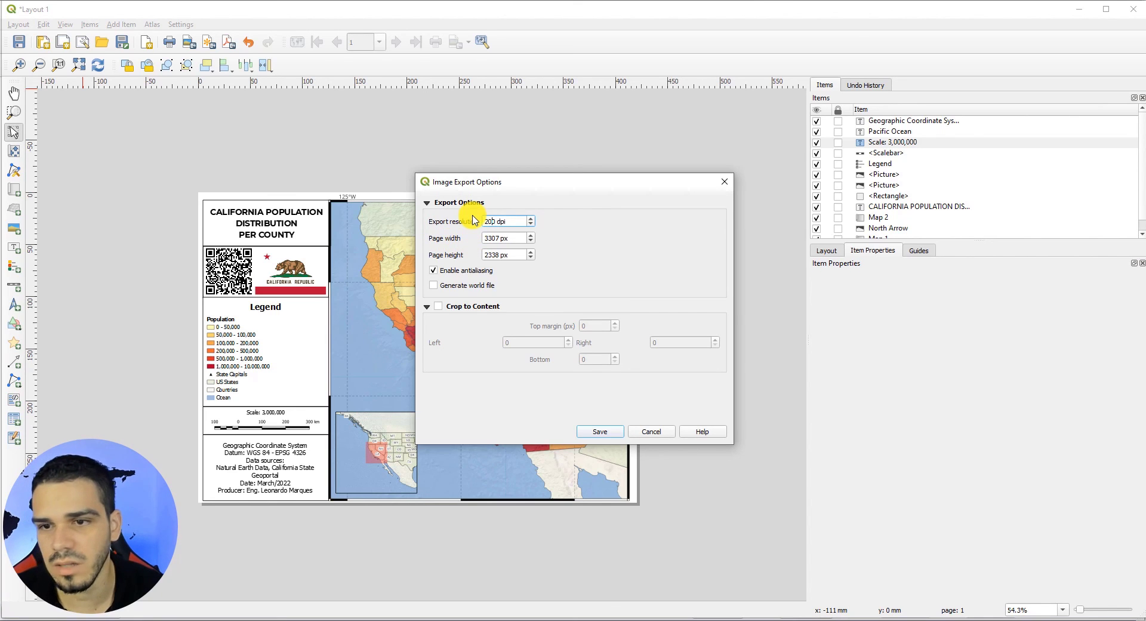
left_click(588, 432)
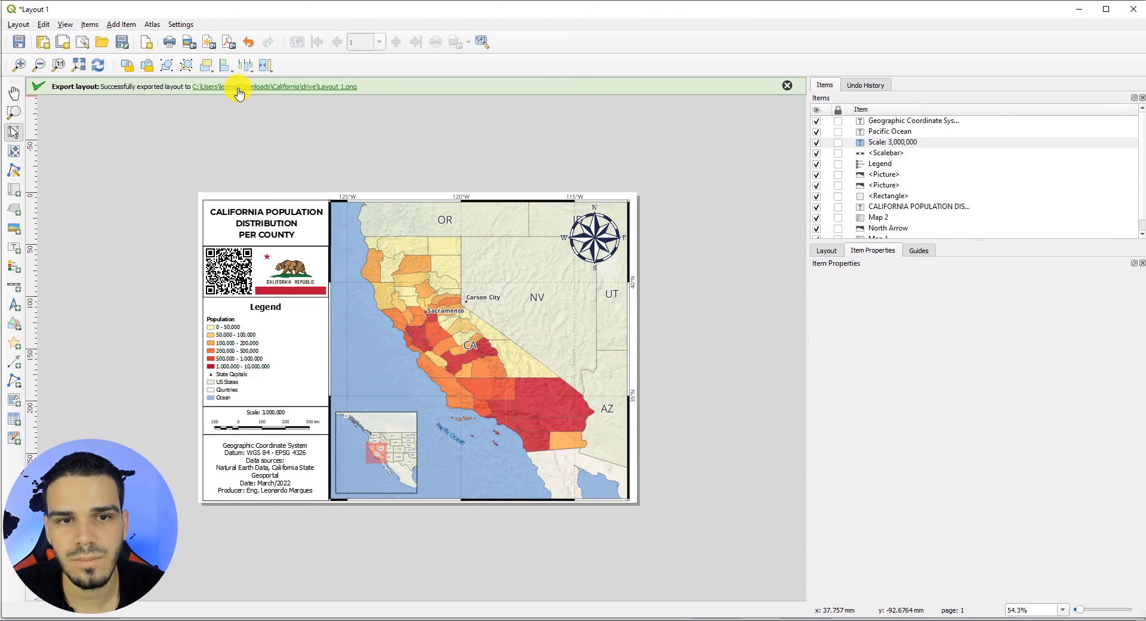
Locate the exported Layout 1.png in its folder and open it in the Fotos image viewer to check the map
left_click(238, 88)
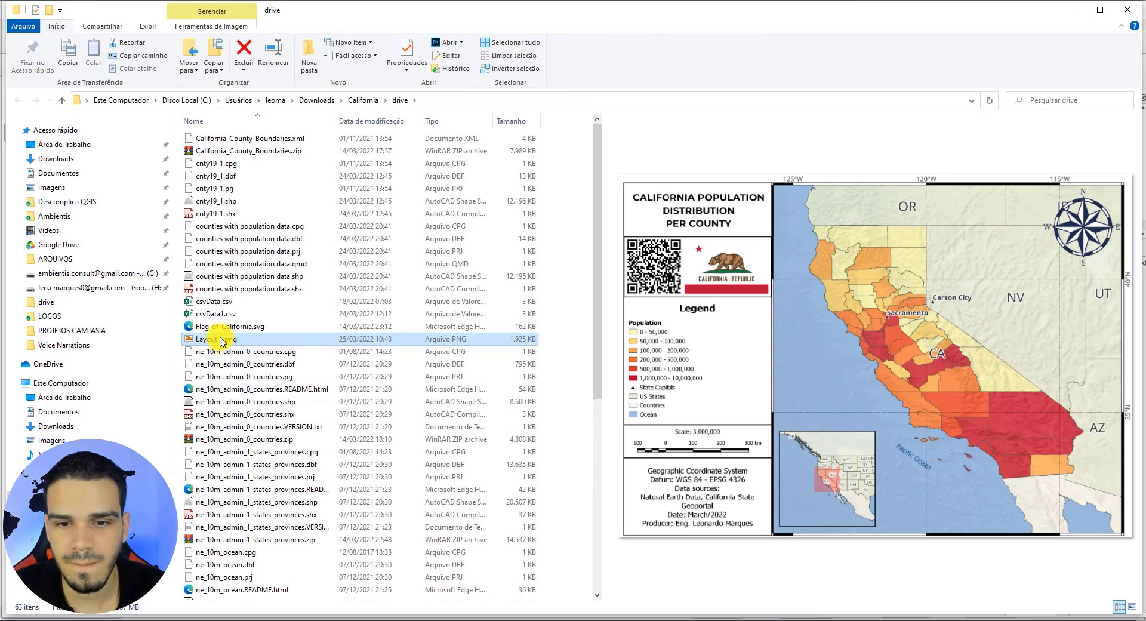
right_click(210, 341)
mouse_move(47, 419)
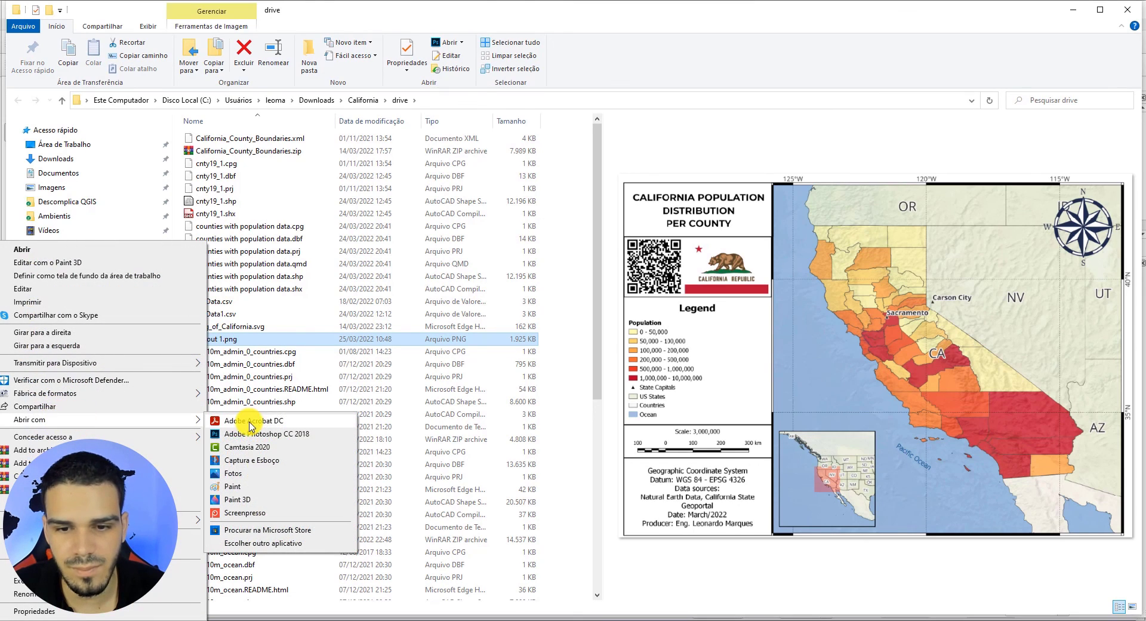
left_click(233, 473)
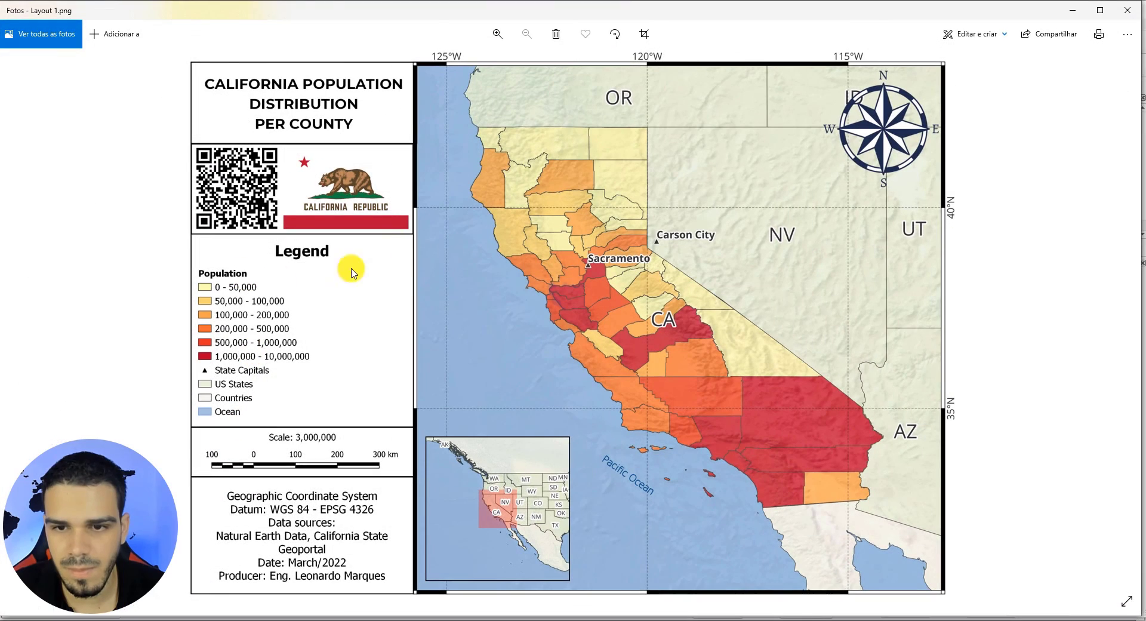